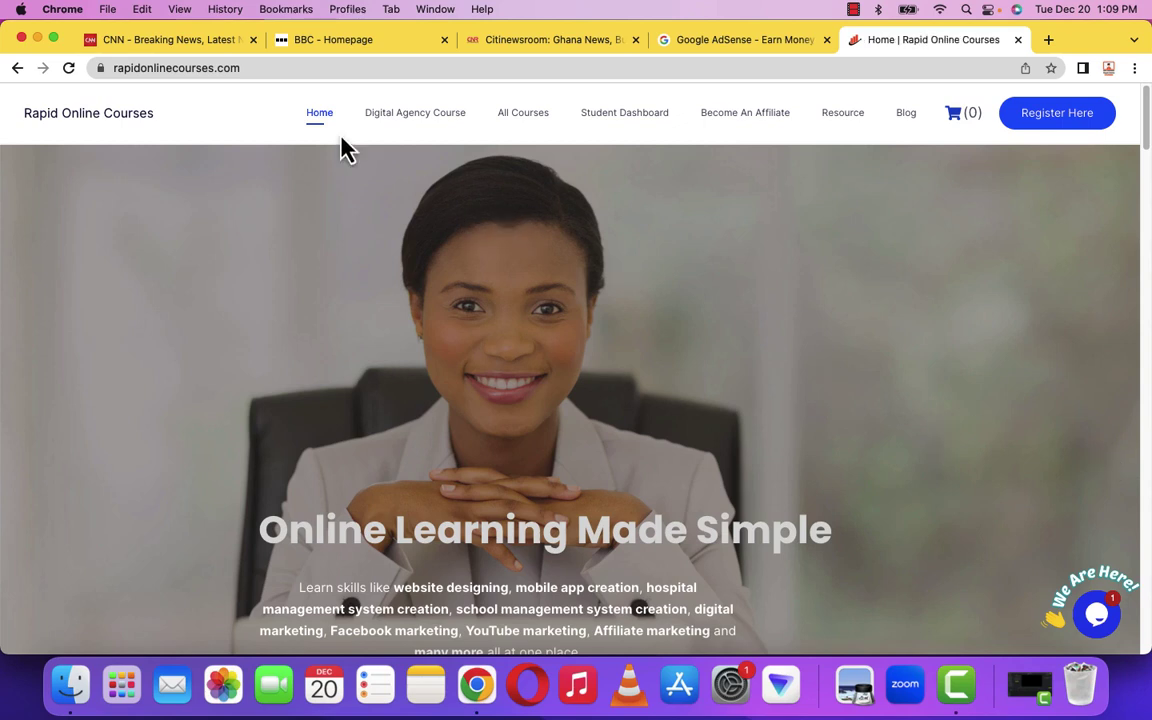
Flip through the CNN, BBC and Citinewsroom Ghana tabs, finishing on the BBC homepage
left_click(188, 39)
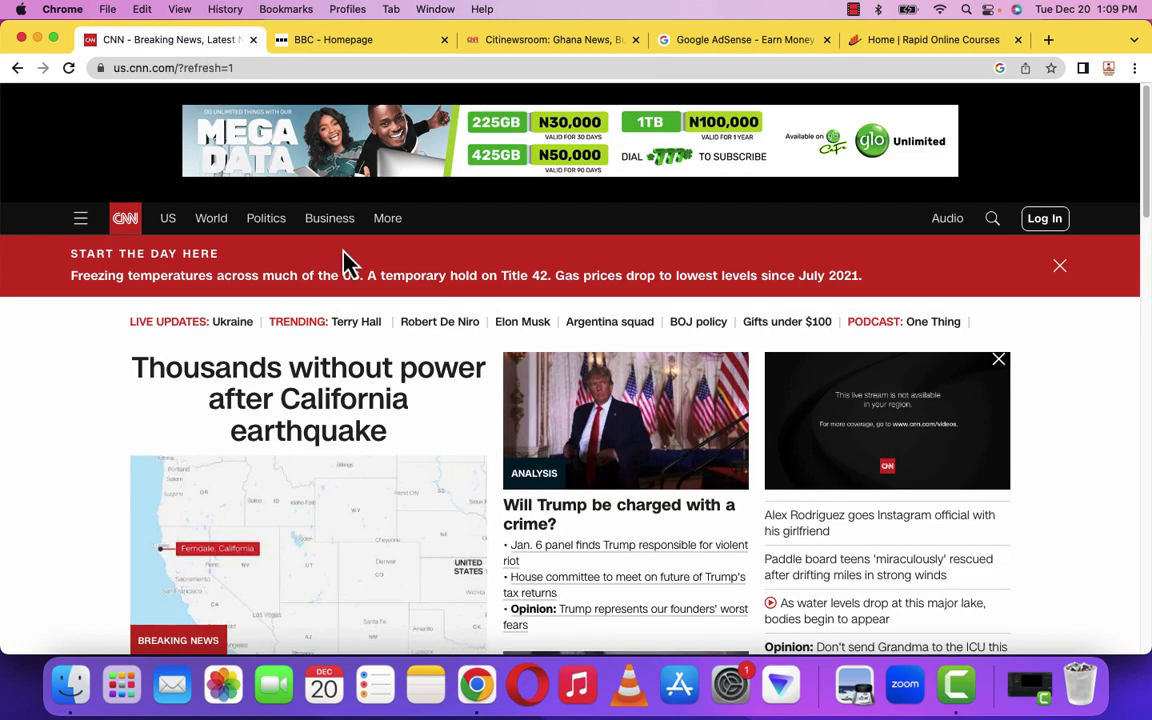
left_click(340, 58)
left_click(546, 58)
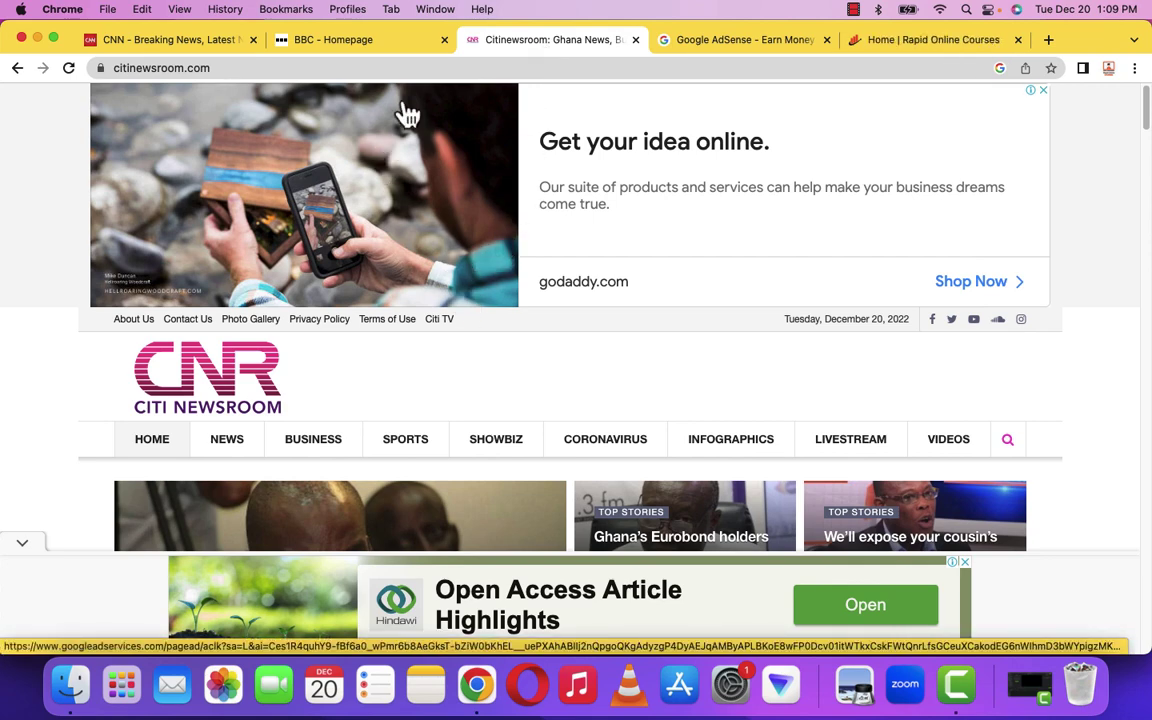
left_click(342, 40)
left_click(186, 45)
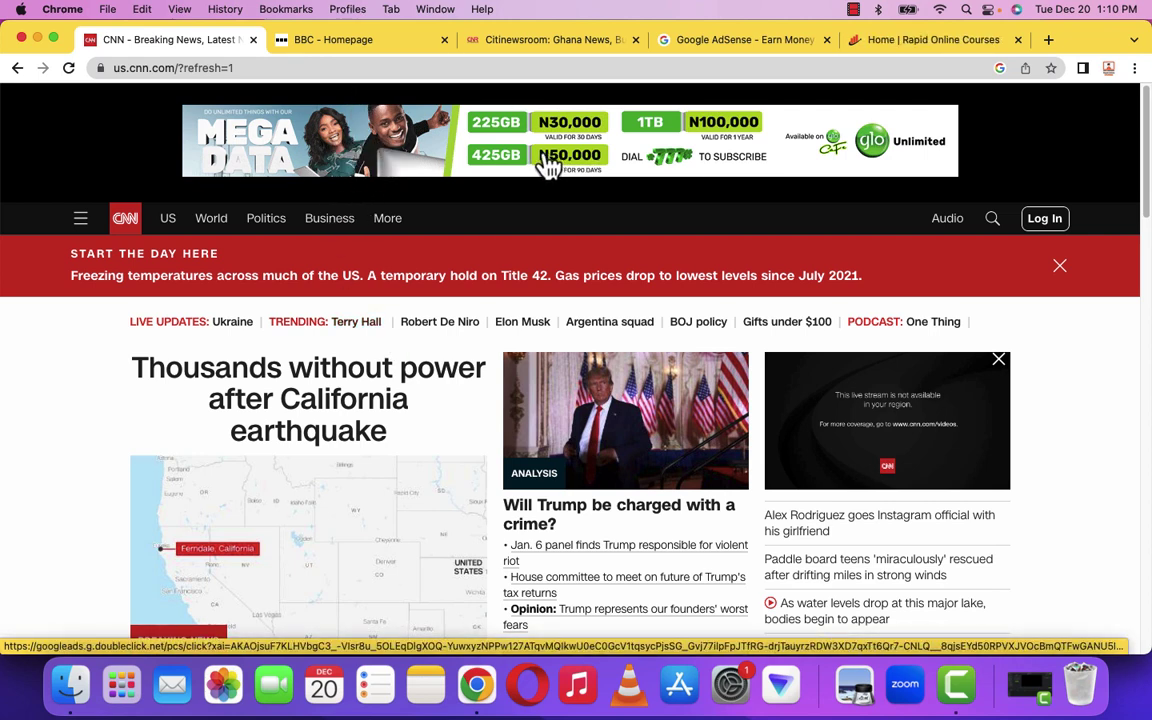
left_click(330, 39)
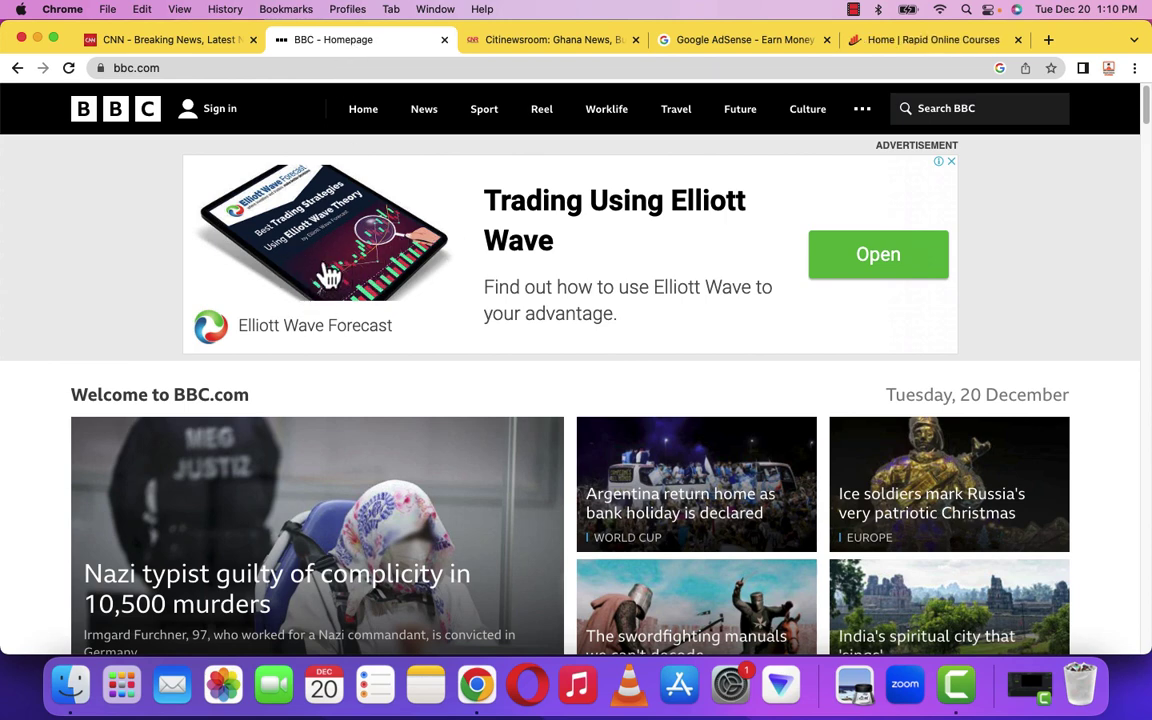
Skim the BBC homepage, then move to the Google AdSense start page tab
scroll(420, 310, "down", 3)
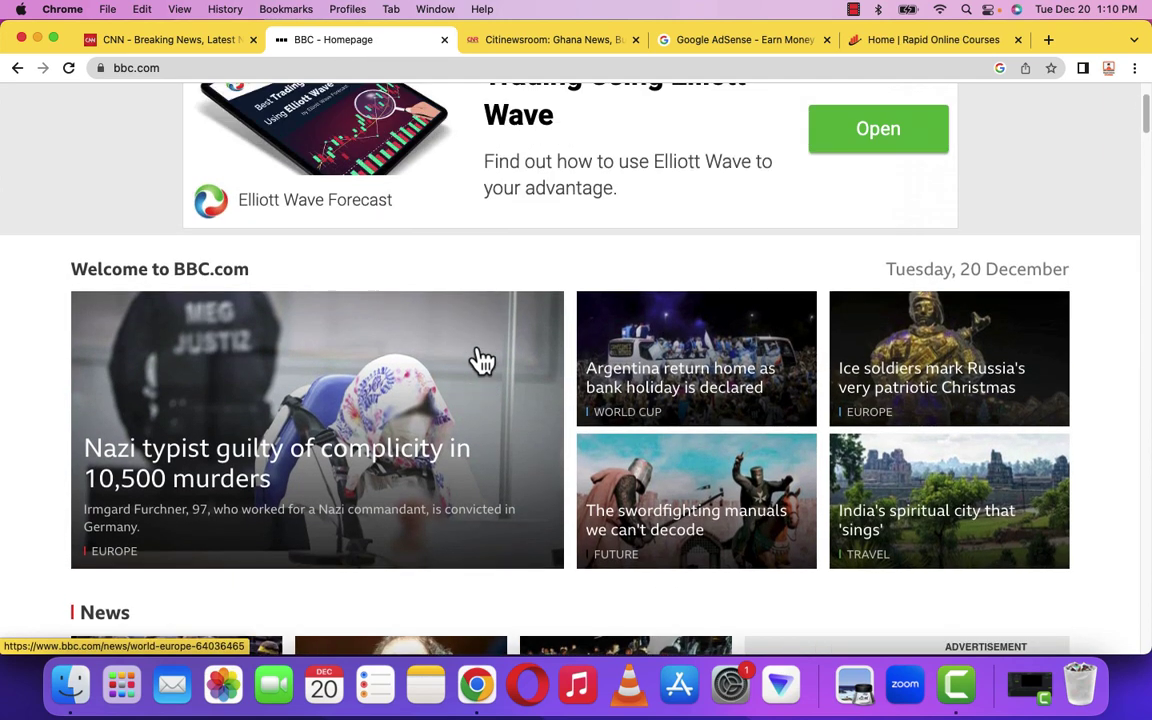
scroll(352, 376, "up", 3)
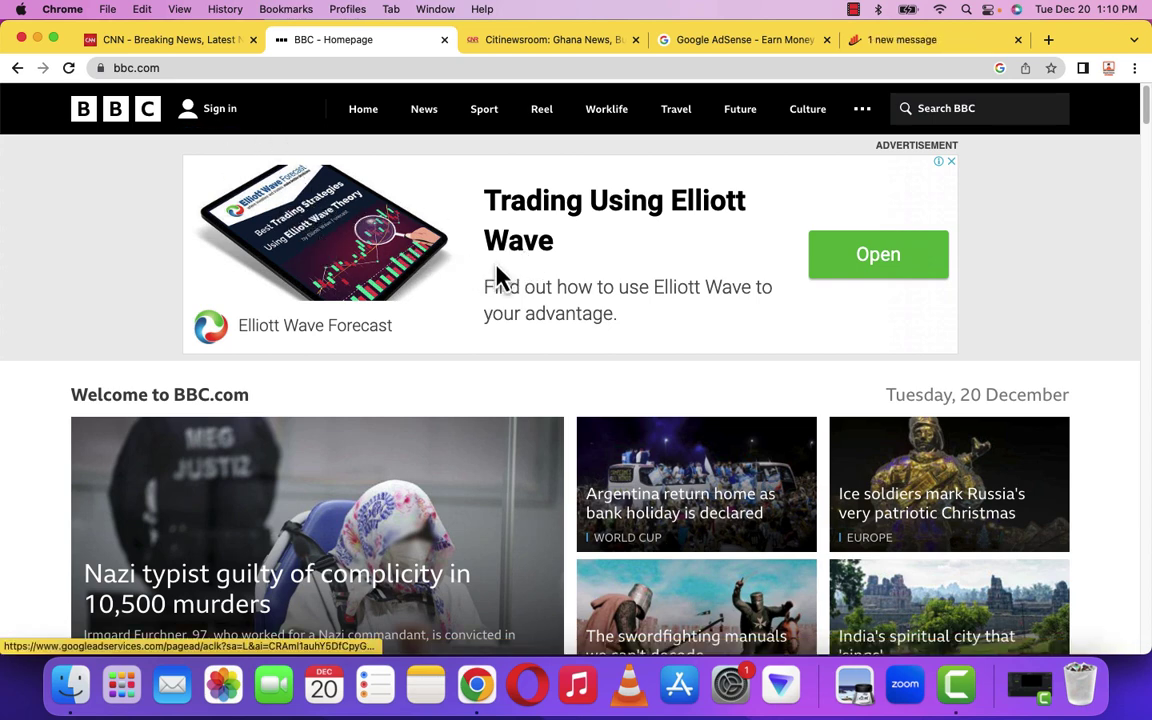
left_click(726, 45)
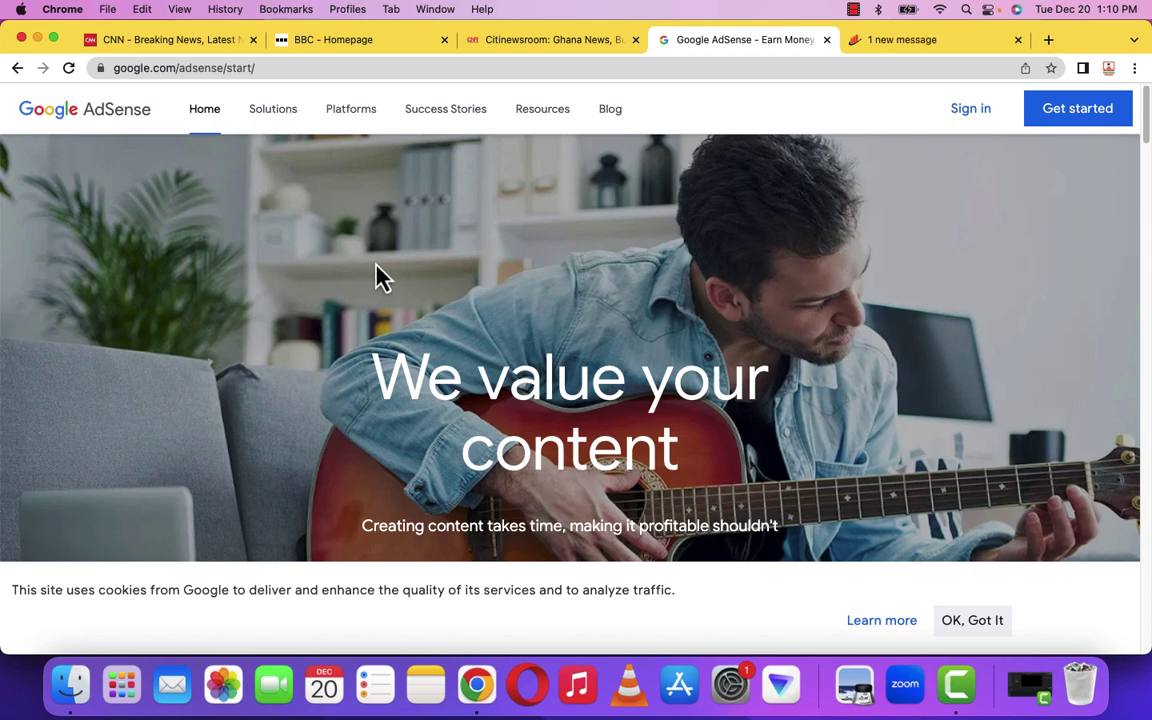
Scroll the AdSense page to the earn money, mobile ads and save time benefits
scroll(375, 275, "down", 1)
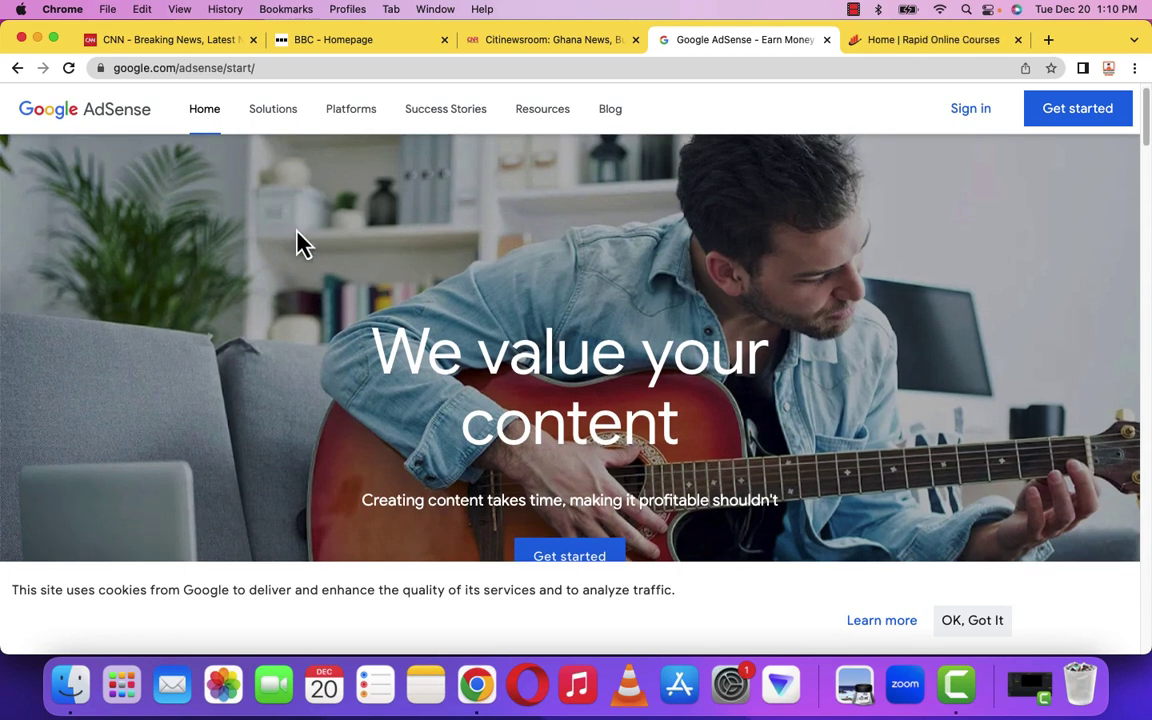
scroll(515, 305, "down", 1)
scroll(513, 320, "down", 3)
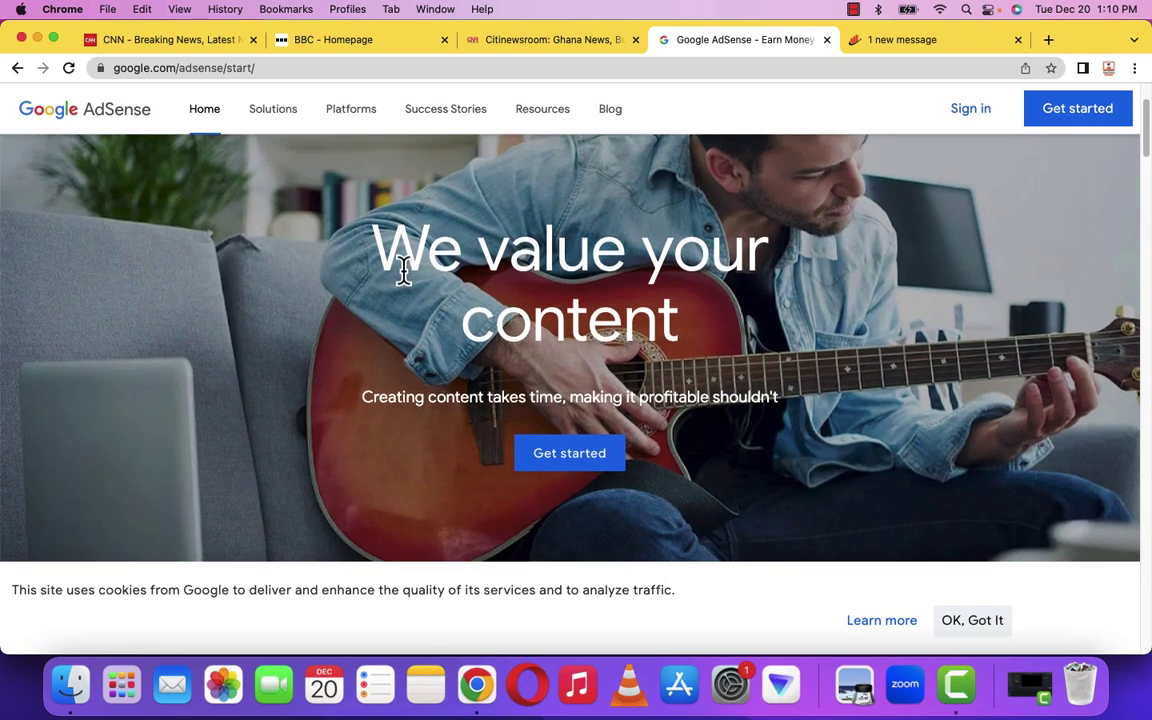
left_click_drag(380, 255, 607, 321)
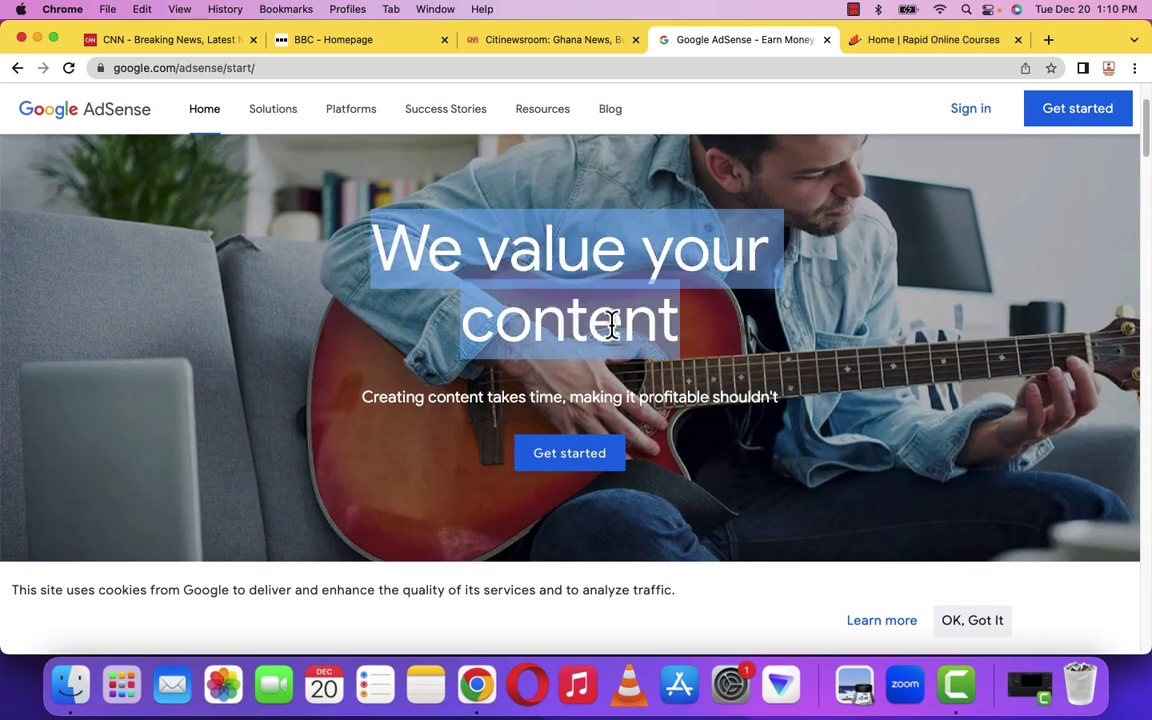
scroll(607, 321, "down", 10)
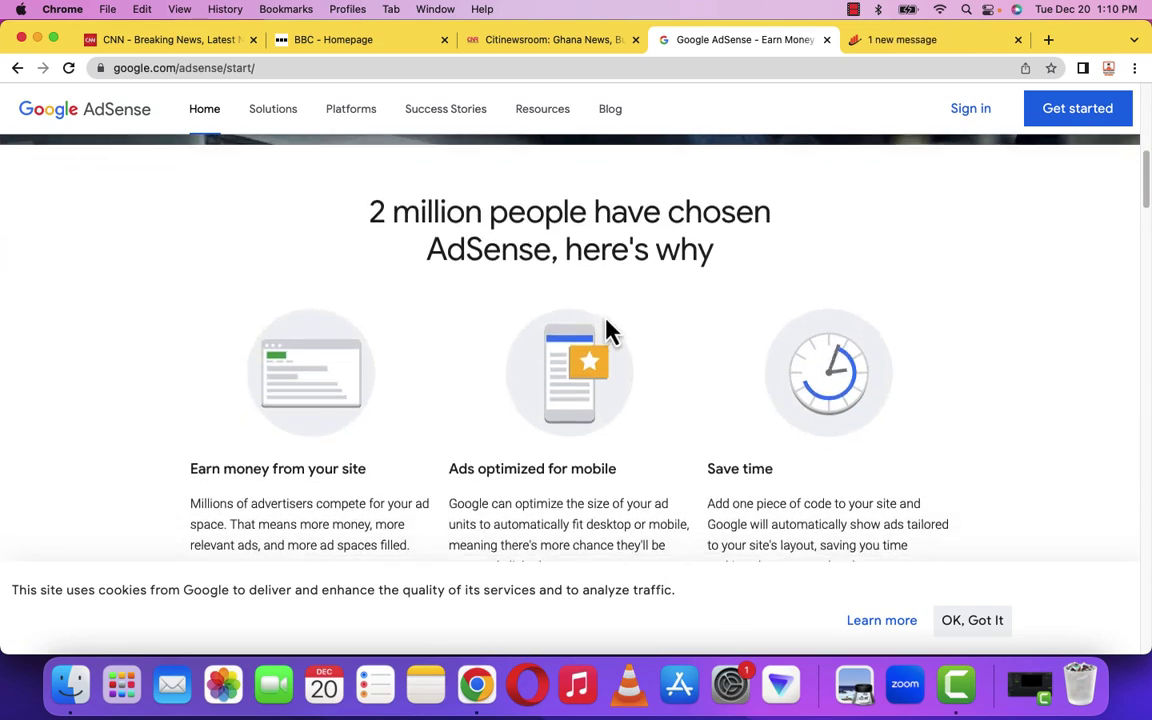
scroll(609, 329, "down", 4)
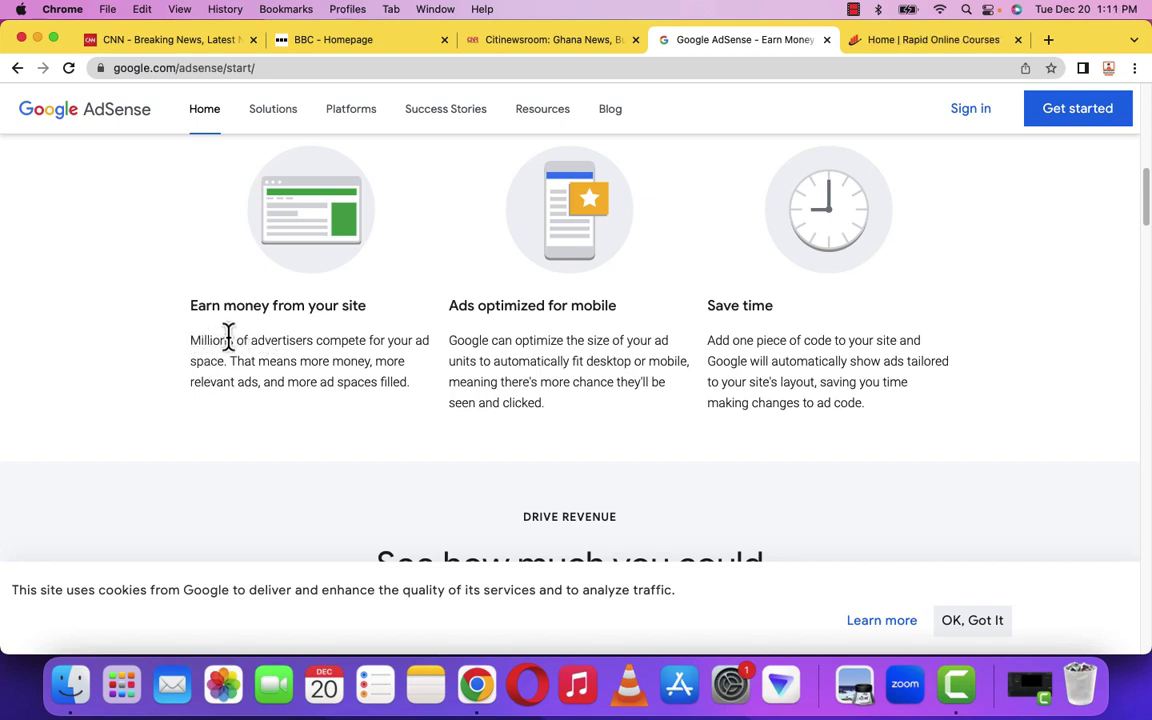
left_click_drag(191, 341, 327, 368)
left_click(328, 368)
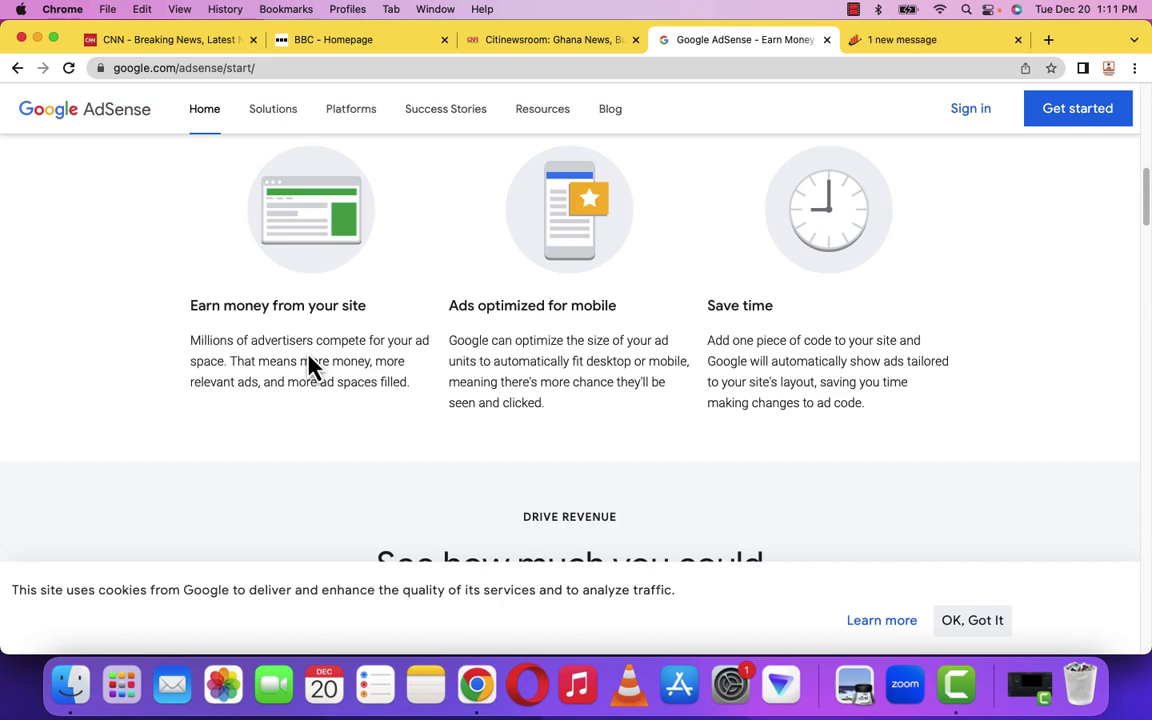
Return to the CNN homepage tab
left_click(150, 40)
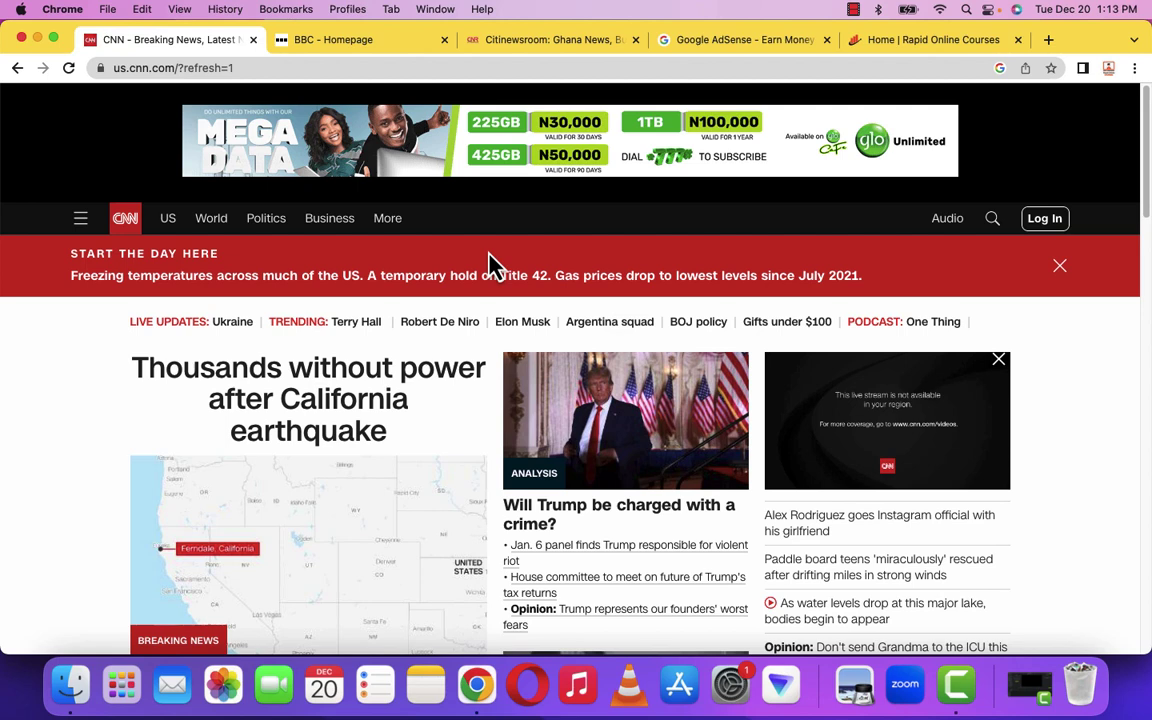
Switch to the Home | Rapid Online Courses tab
left_click(930, 48)
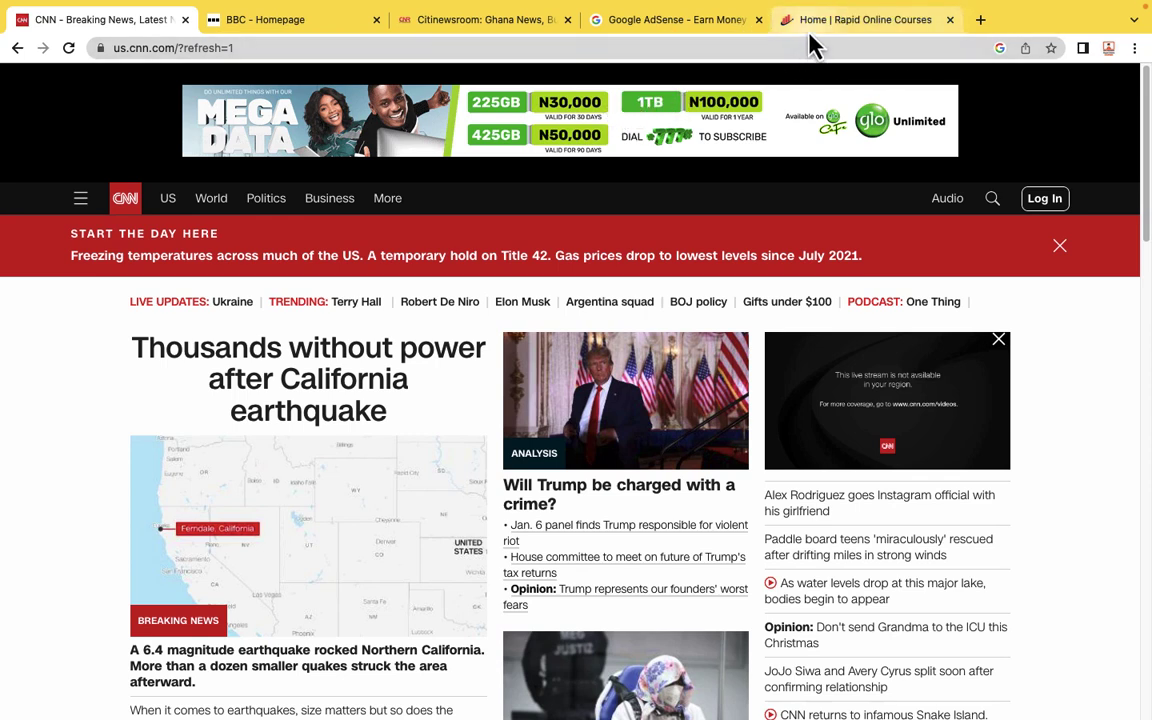
left_click(851, 26)
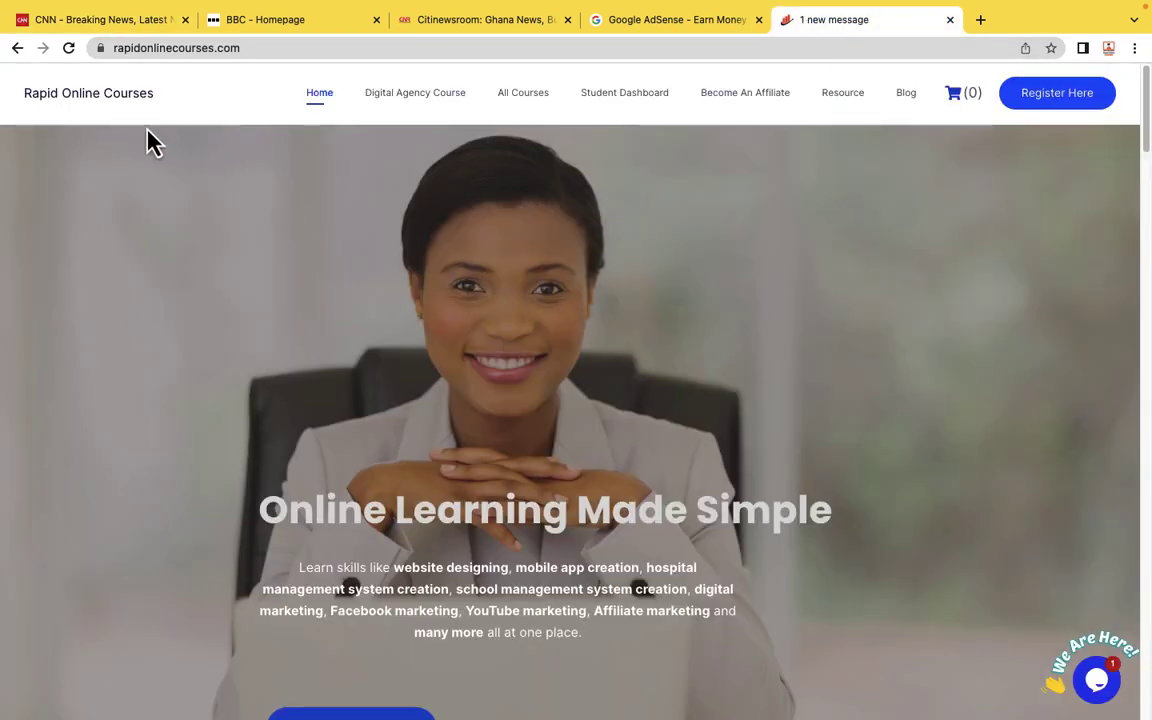
scroll(406, 301, "down", 3)
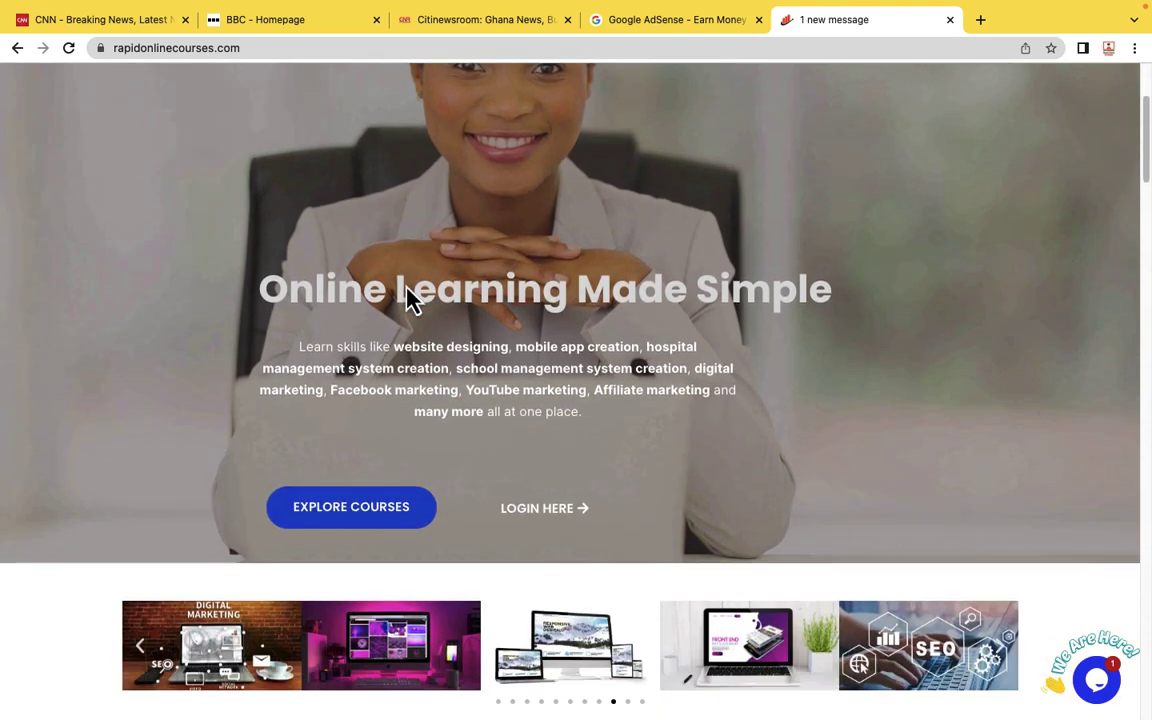
scroll(408, 296, "down", 5)
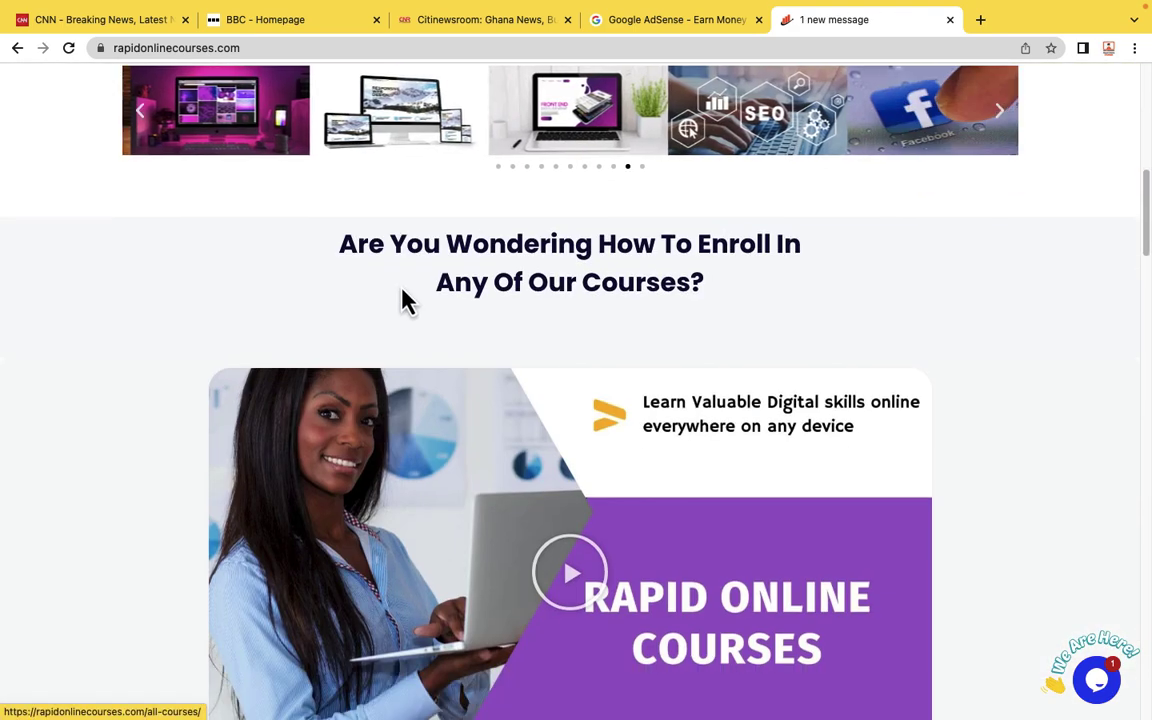
scroll(384, 301, "down", 8)
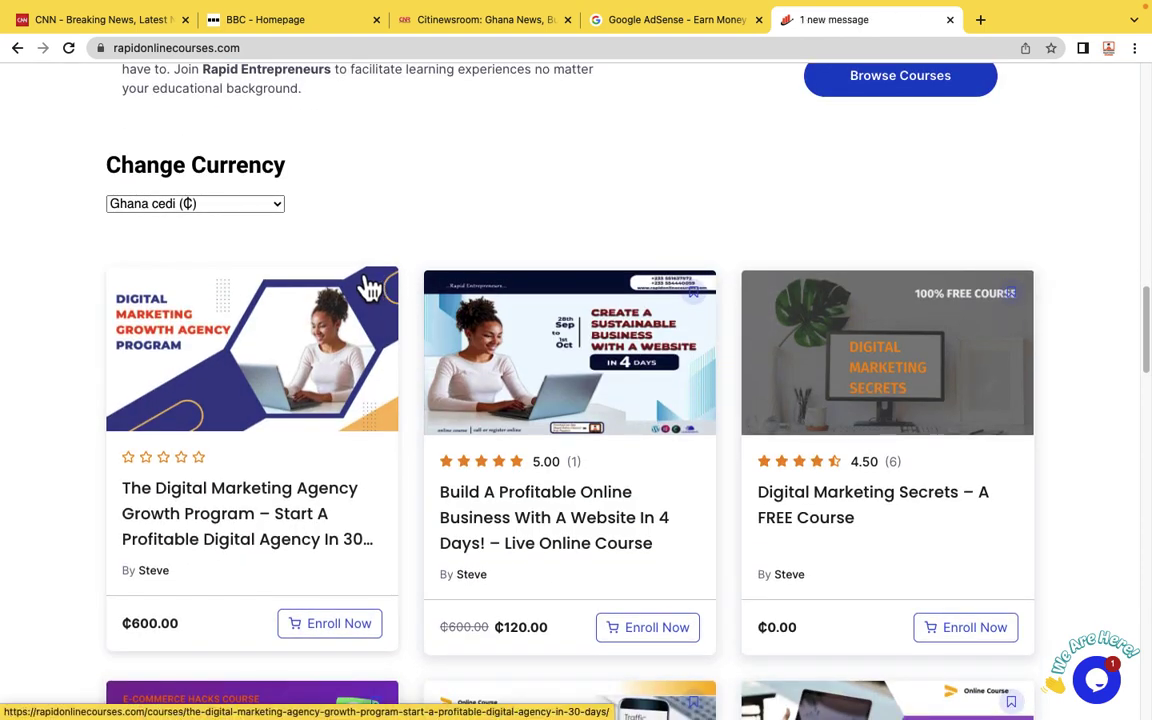
scroll(367, 285, "down", 3)
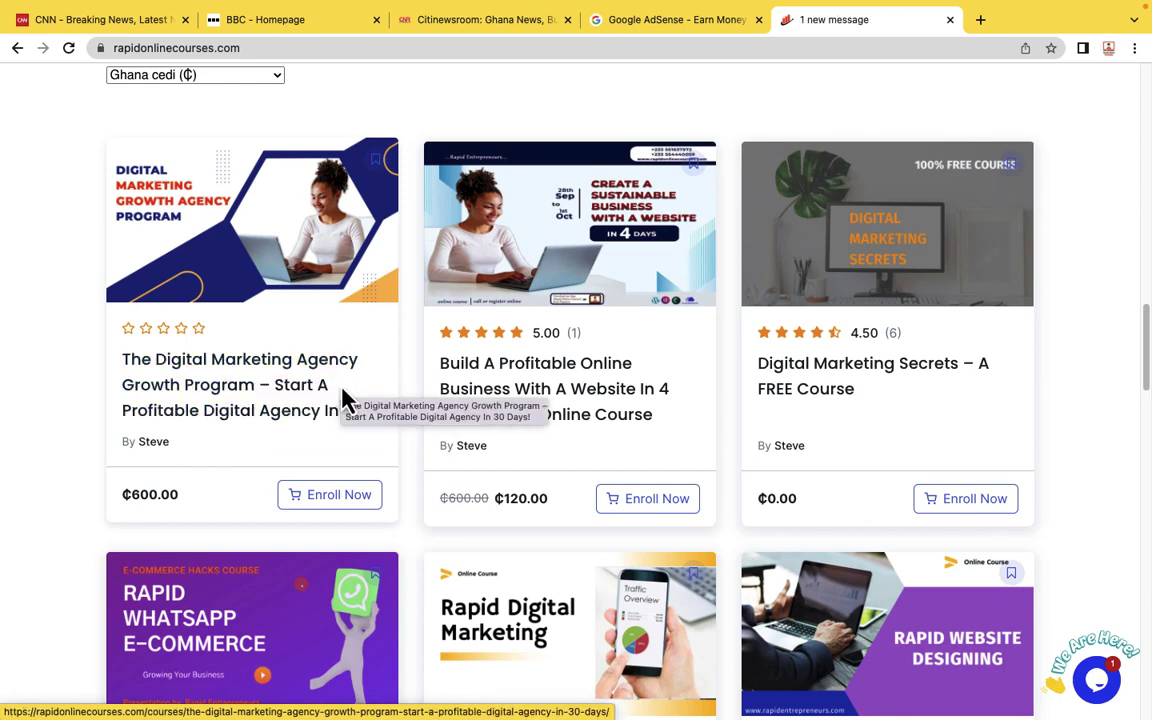
scroll(342, 400, "up", 3)
scroll(342, 400, "up", 10)
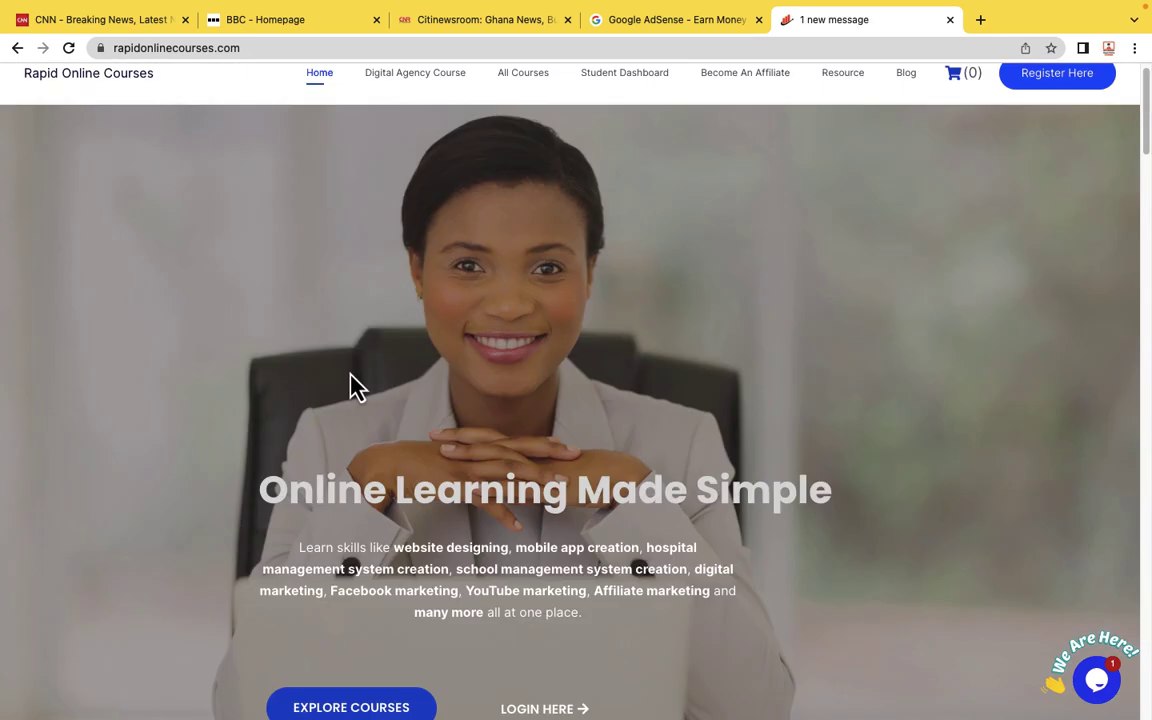
On the Resource page, follow the Our Recommended Hosting Cloudways banner
left_click(843, 102)
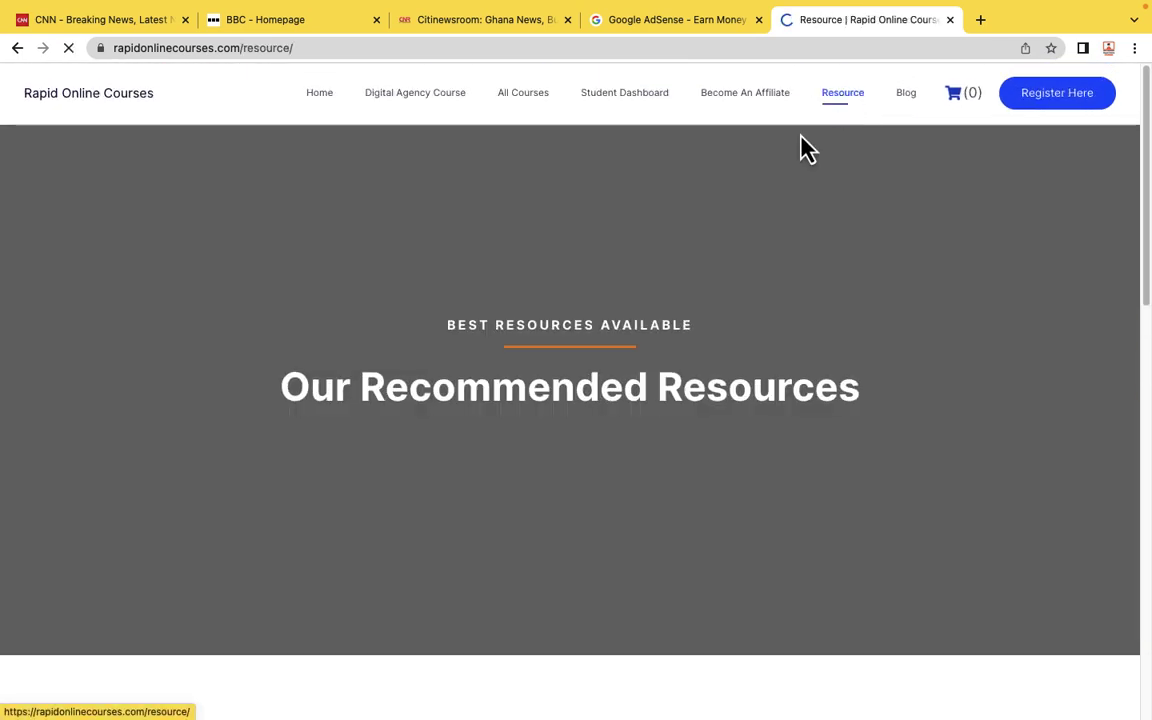
scroll(590, 365, "down", 5)
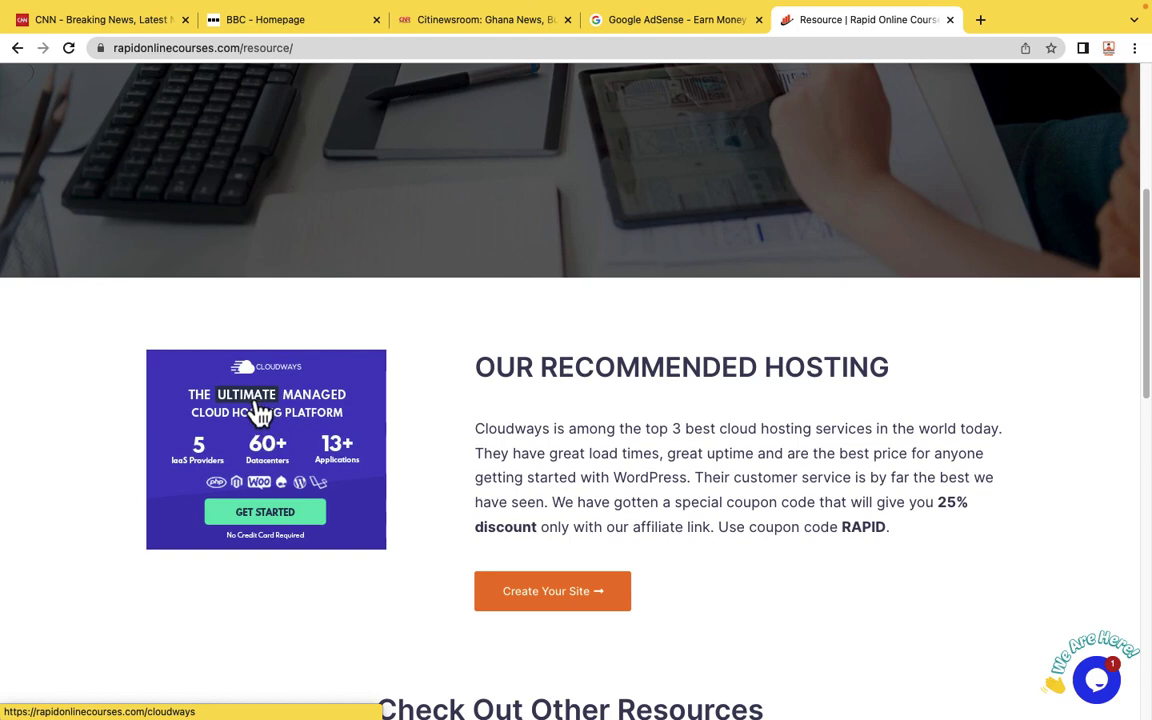
left_click(285, 445)
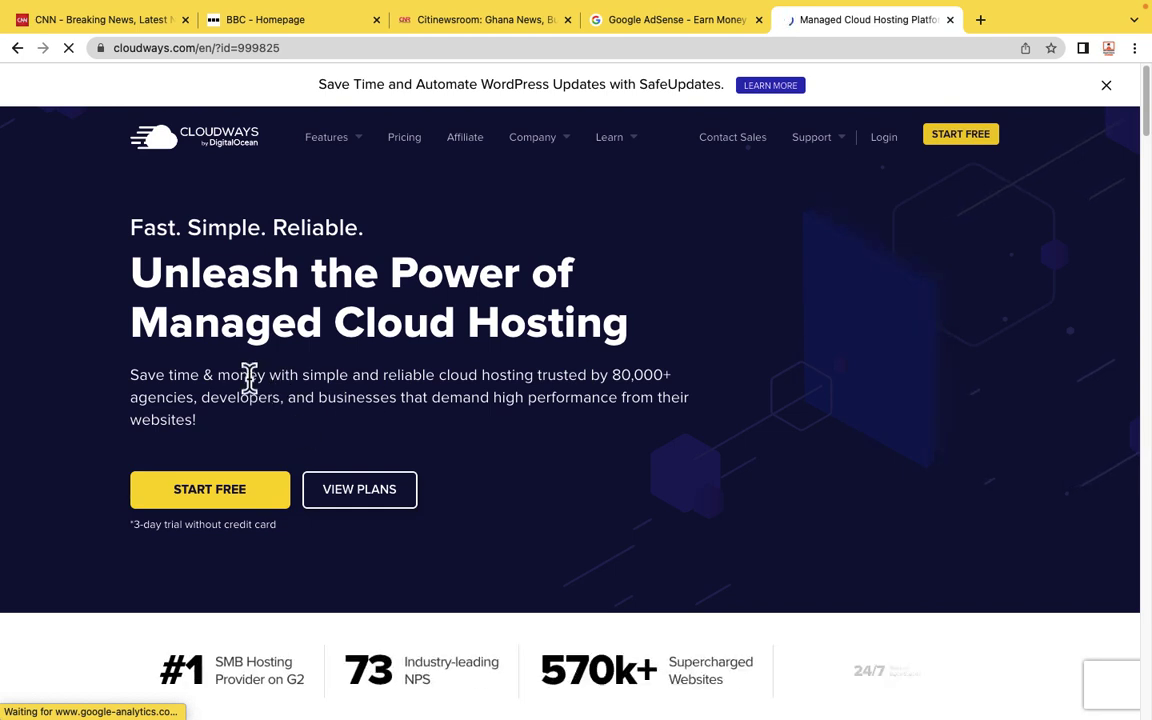
In a new tab, load rapidonlinecourses.com/cloudways to reach the Cloudways homepage
left_click(983, 24)
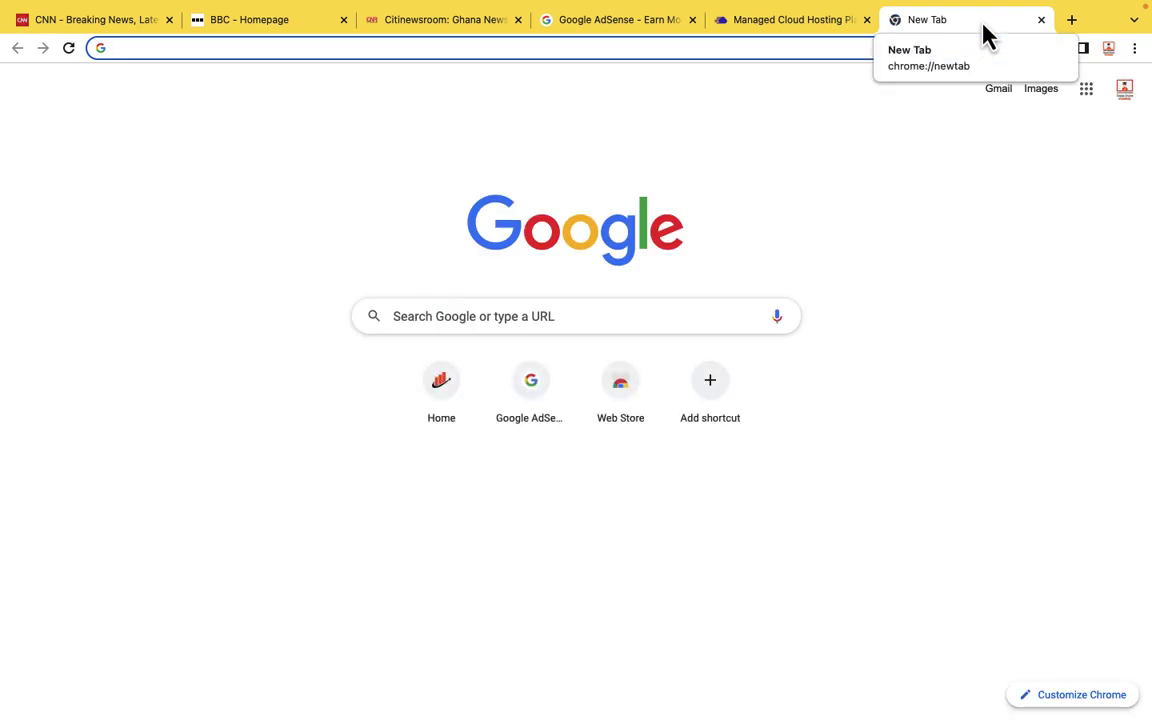
type("rapidonlinecourses.com")
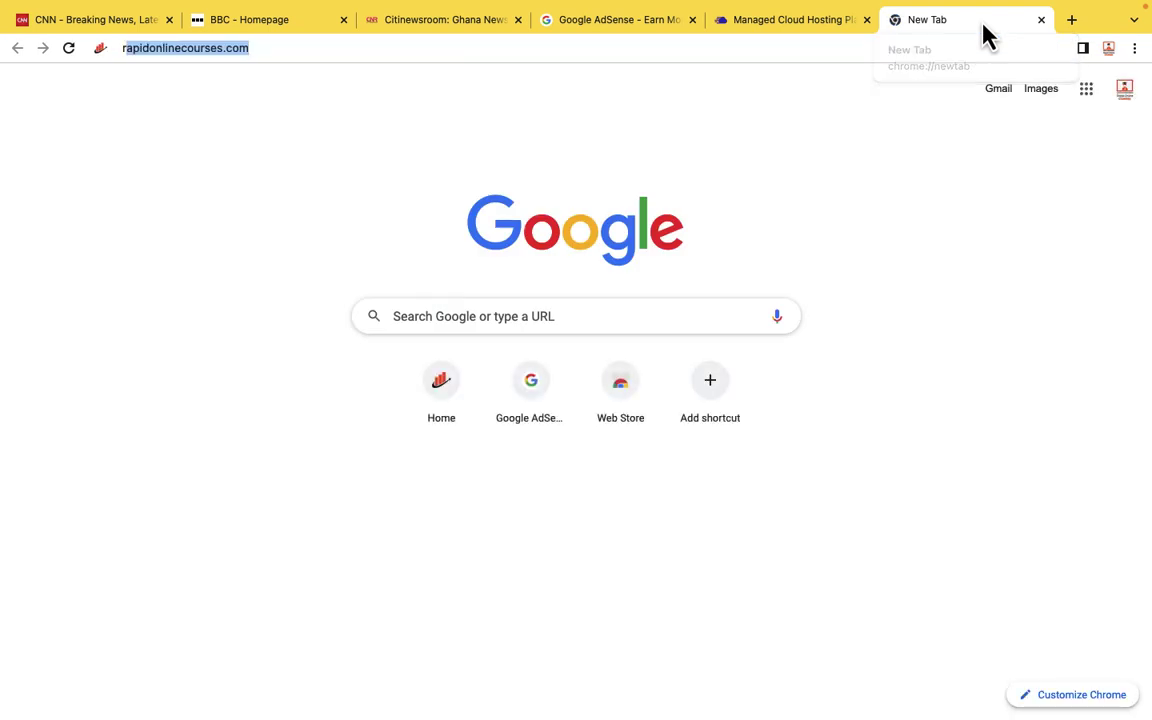
key("Right")
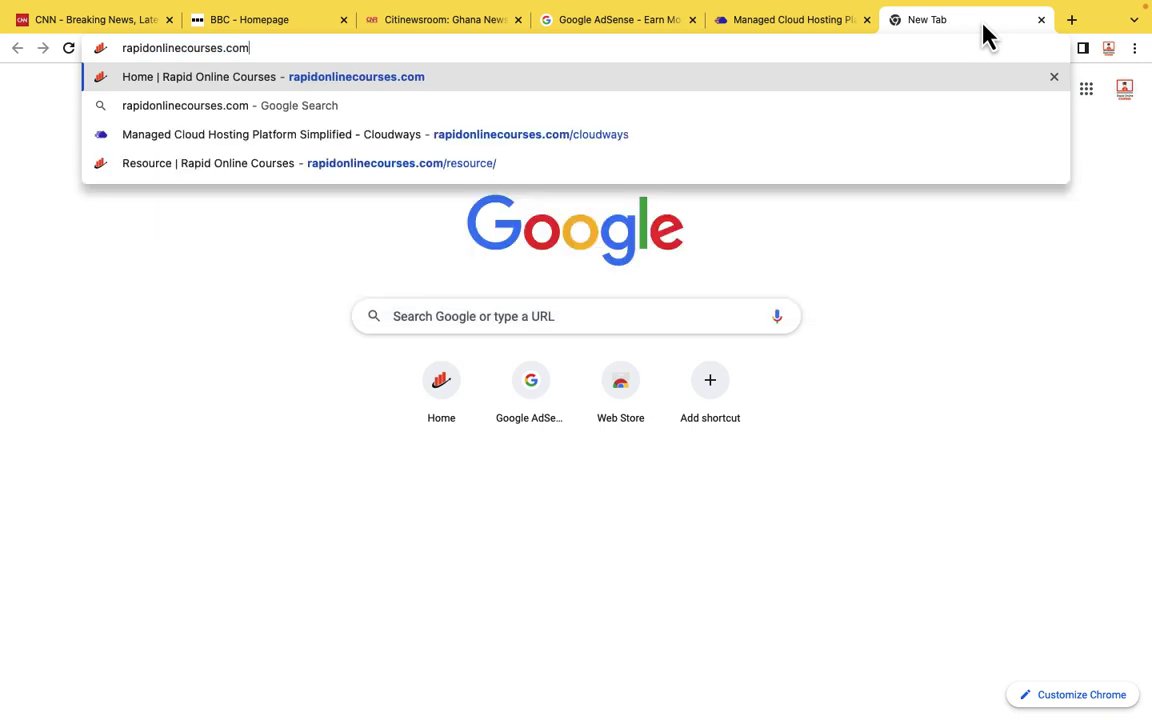
type("/")
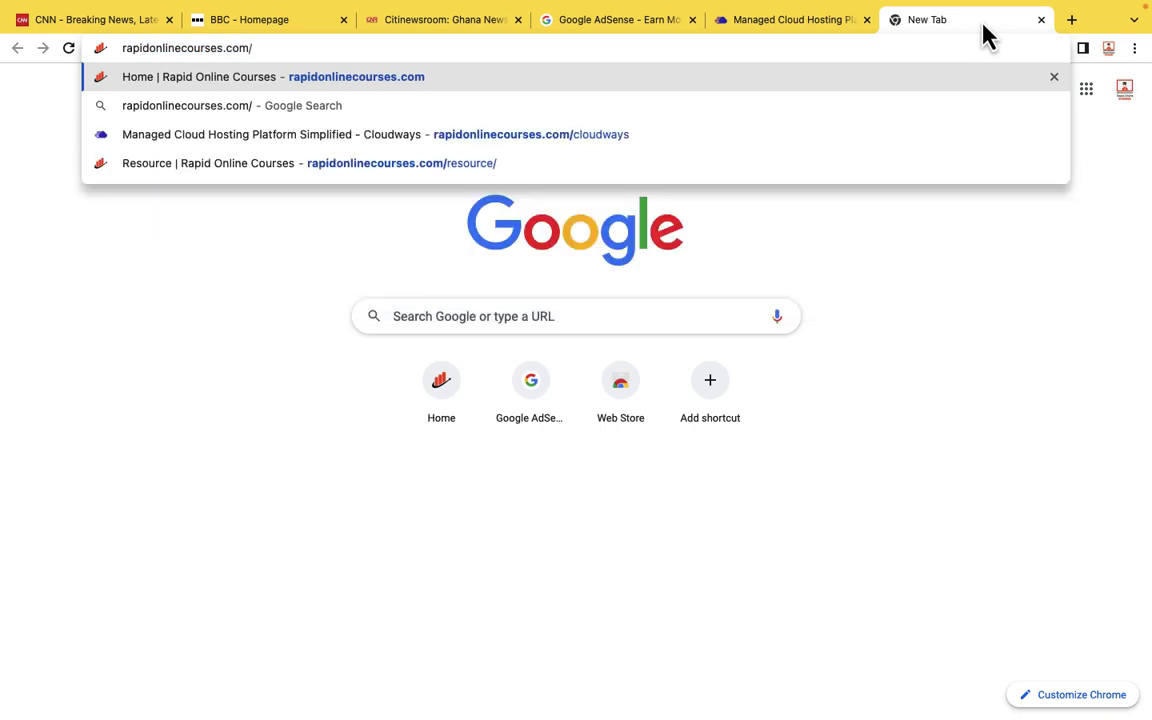
type("cloudwa")
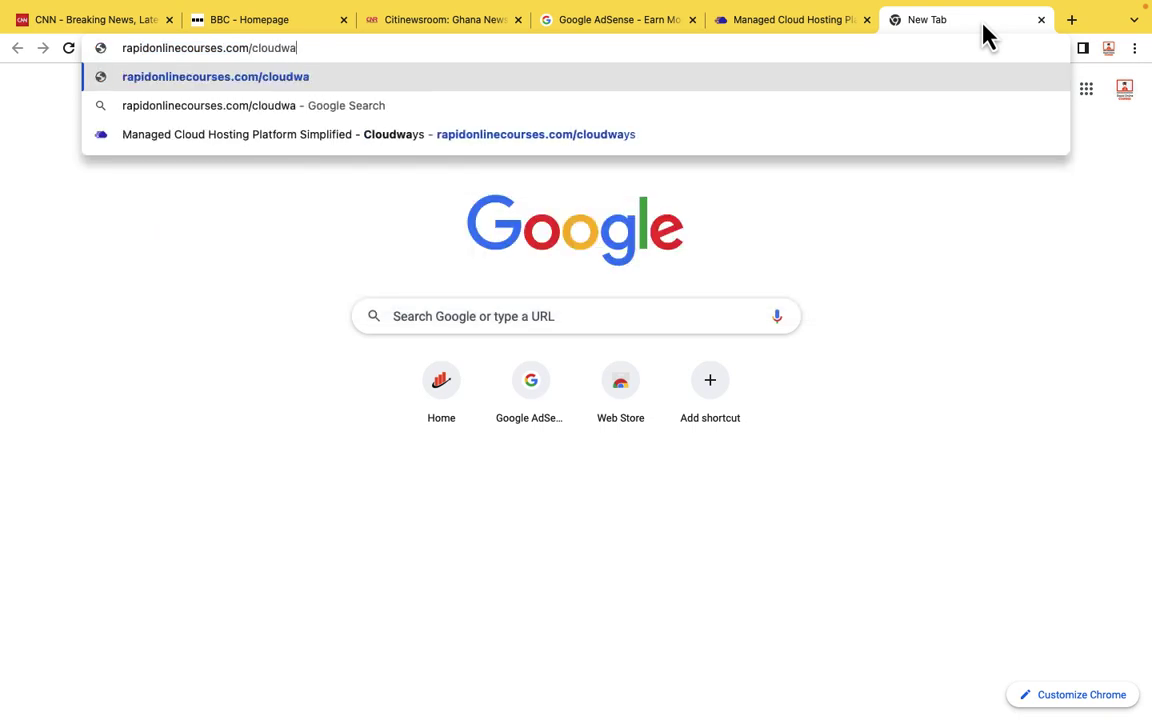
type("ys")
key("Return")
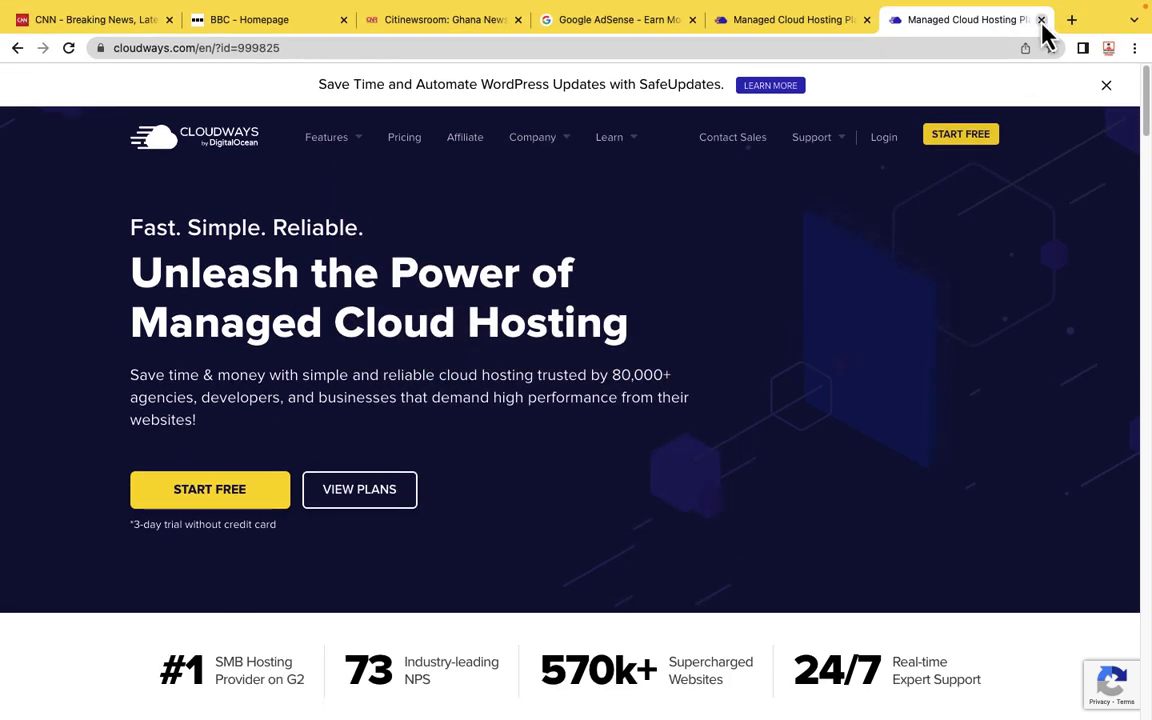
Close the duplicate Cloudways tab, then highlight the tagline and 3-day trial note while reading
left_click(1041, 20)
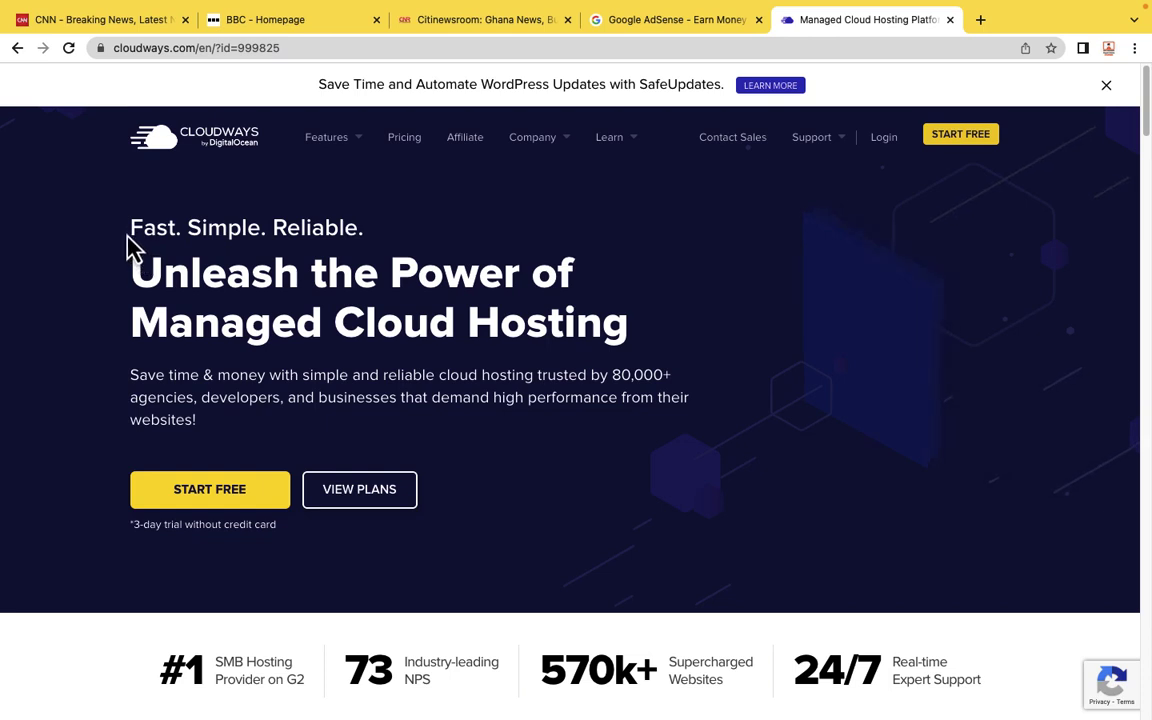
left_click_drag(132, 227, 358, 224)
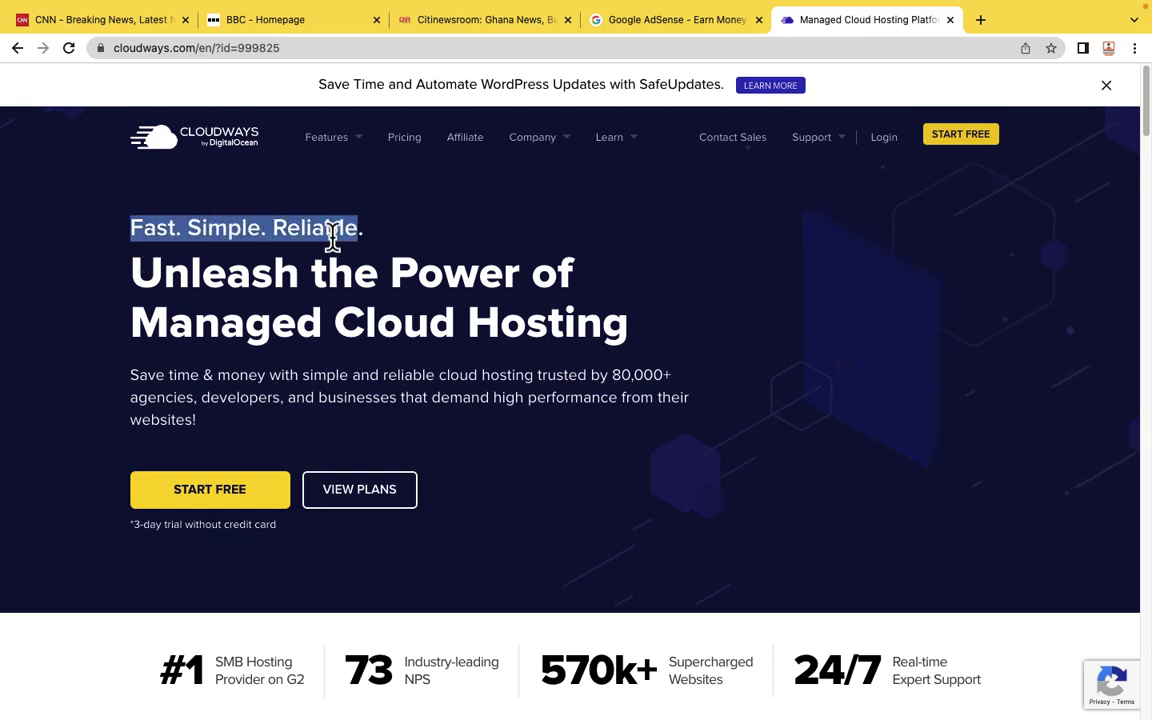
left_click(145, 250)
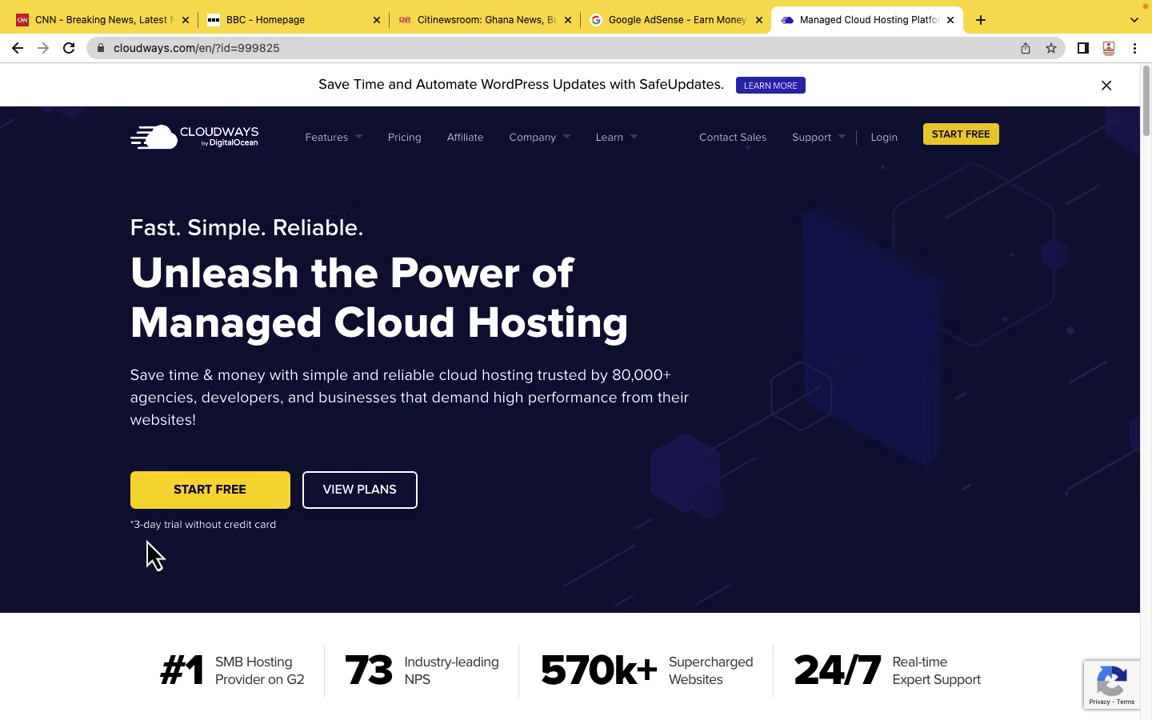
left_click_drag(129, 526, 283, 534)
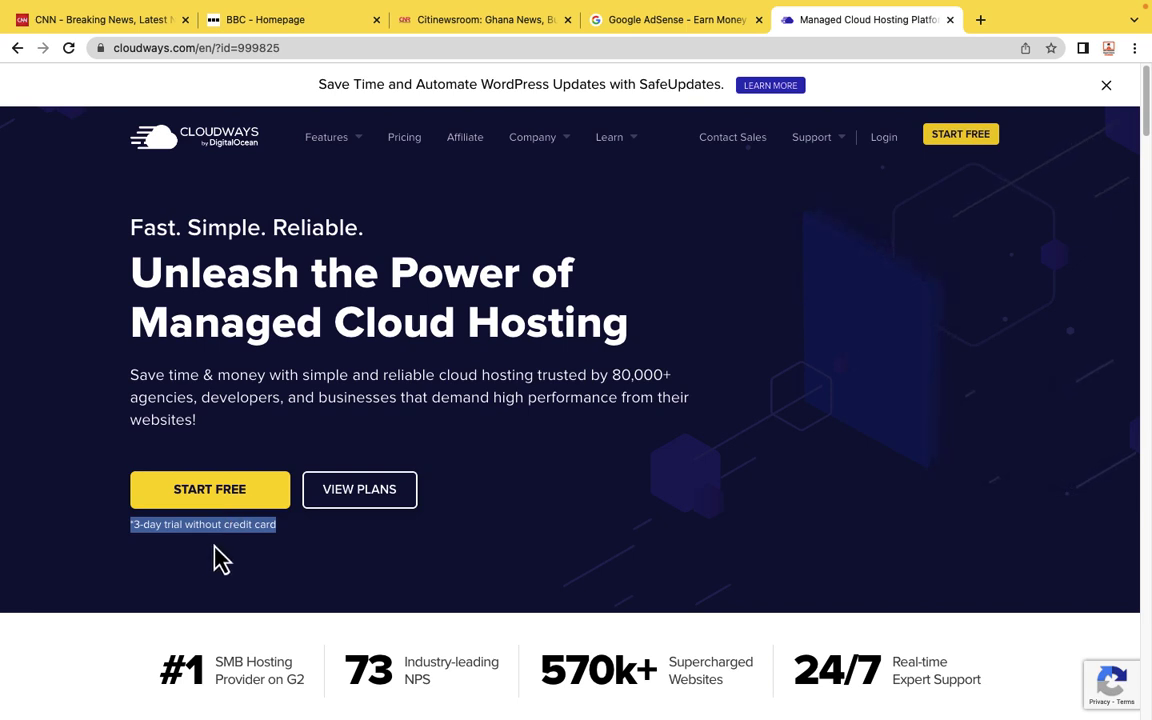
left_click(138, 530)
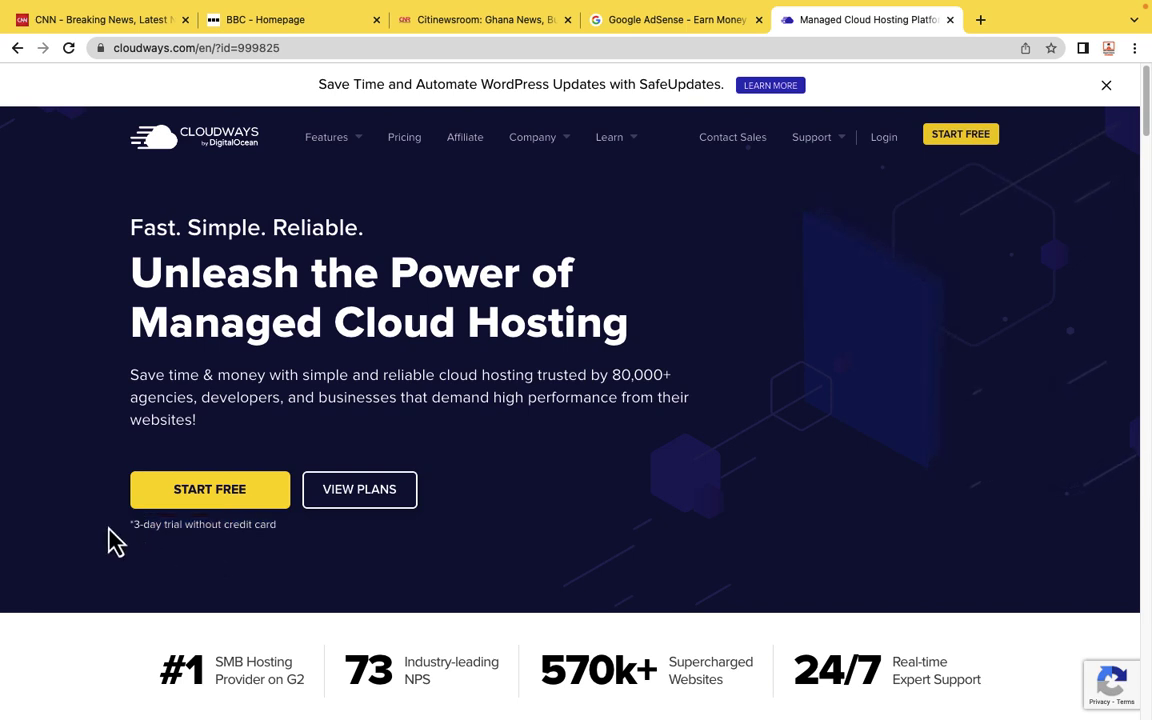
left_click_drag(110, 540, 329, 548)
left_click(360, 549)
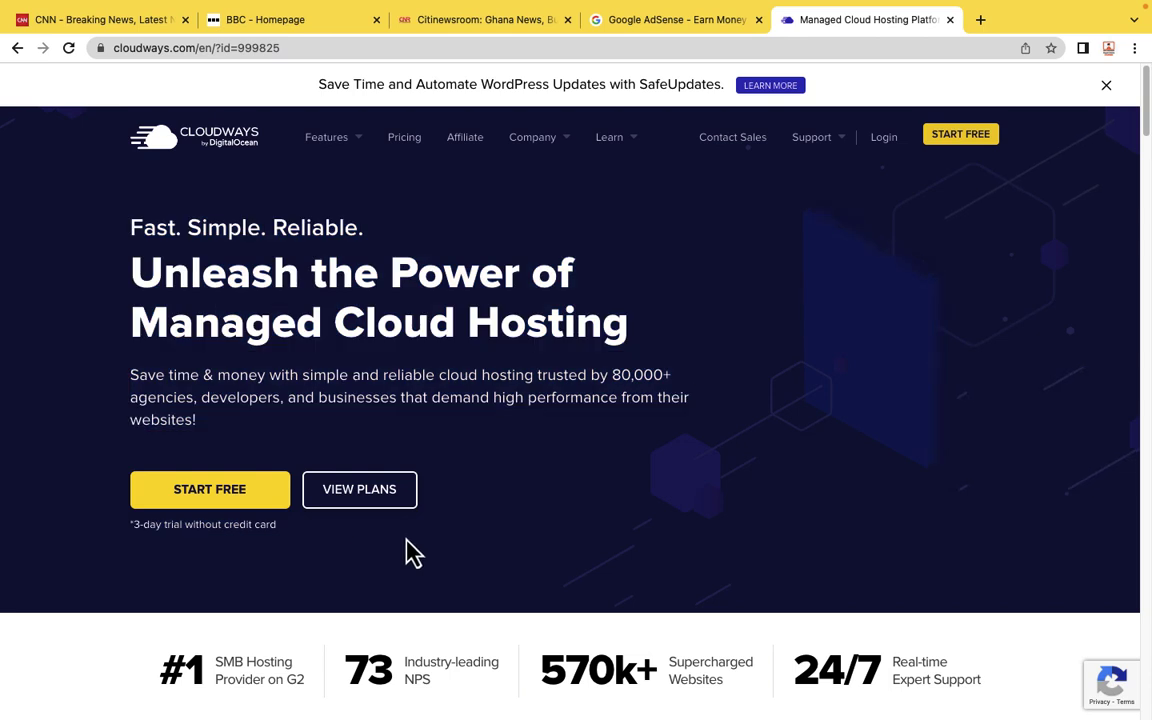
Open the free signup form and enter the first name, last name, e-mail and password
left_click(195, 506)
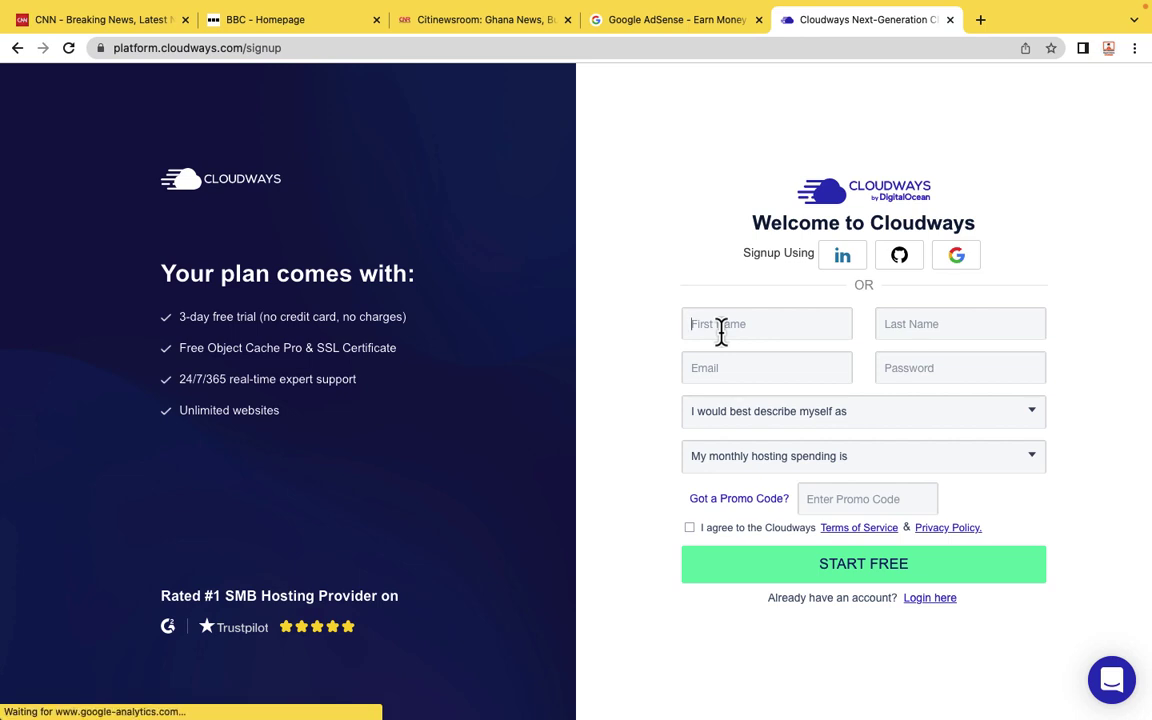
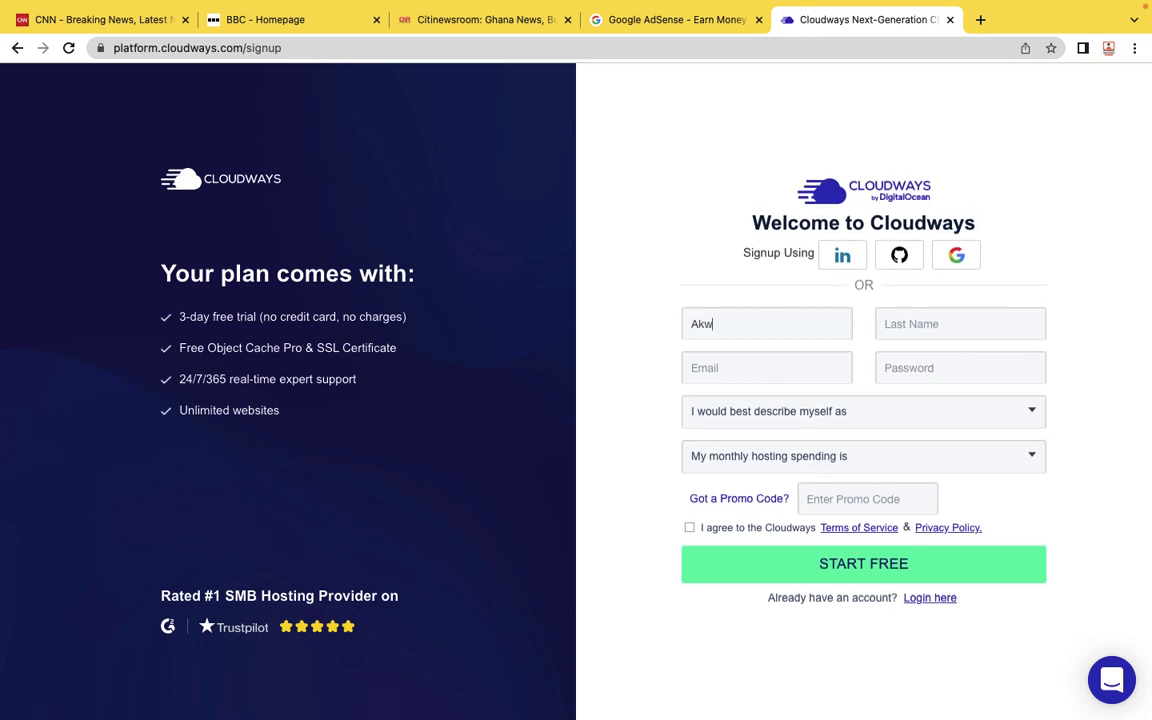
left_click(964, 320)
left_click(825, 378)
key("ctrl+v")
left_click(921, 368)
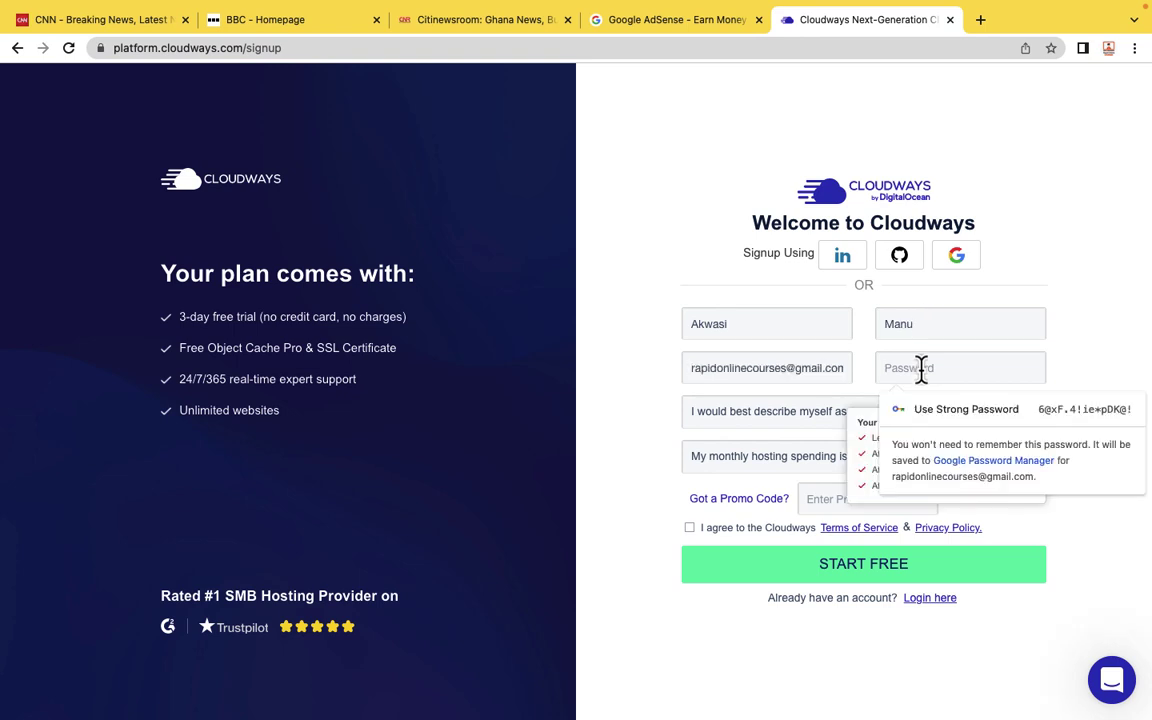
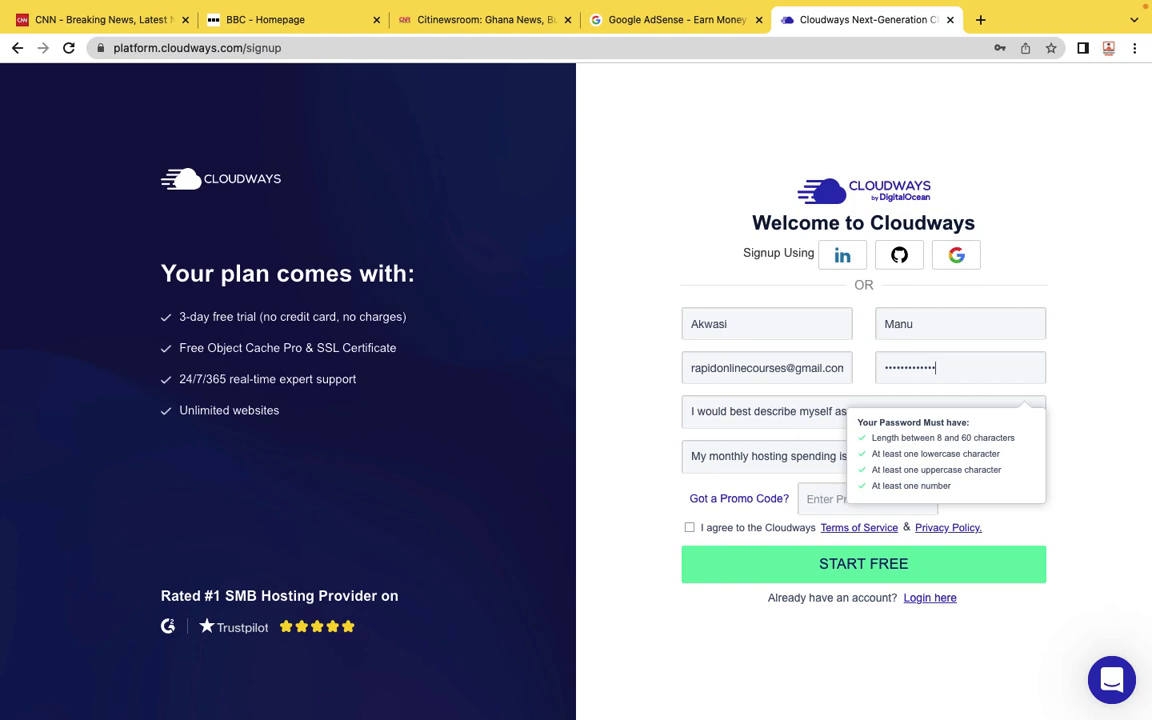
Choose a $0 - $50 monthly hosting budget and Digital Agency as the role
left_click(715, 460)
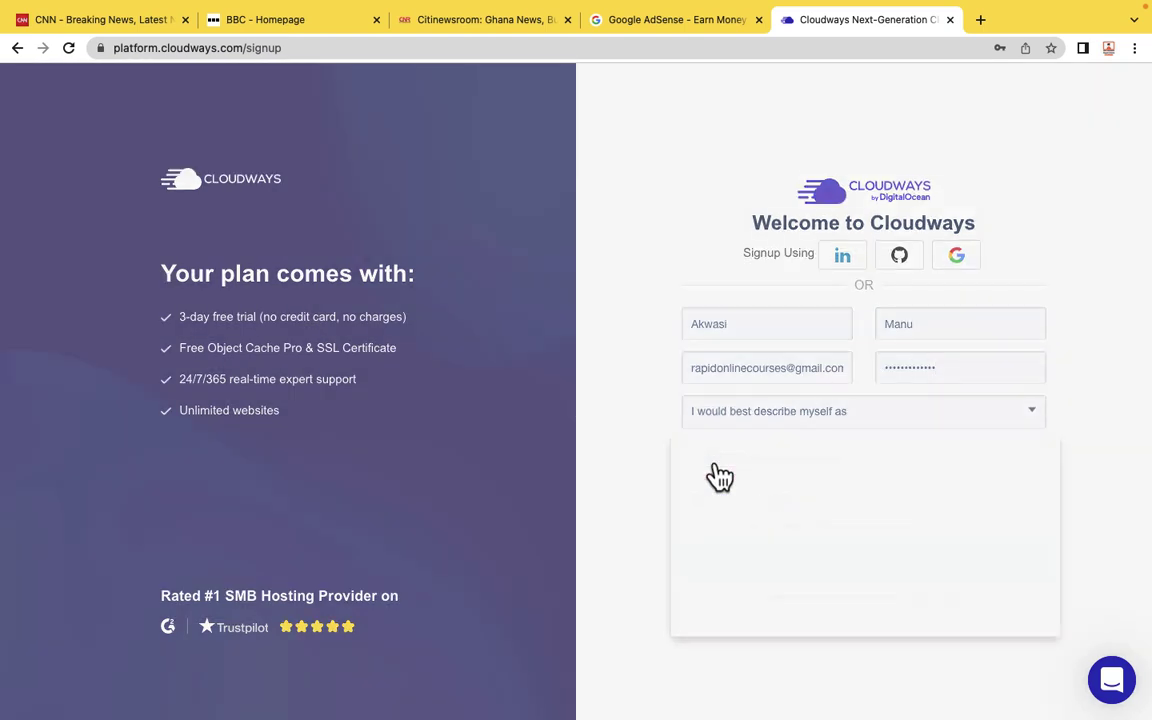
left_click(730, 470)
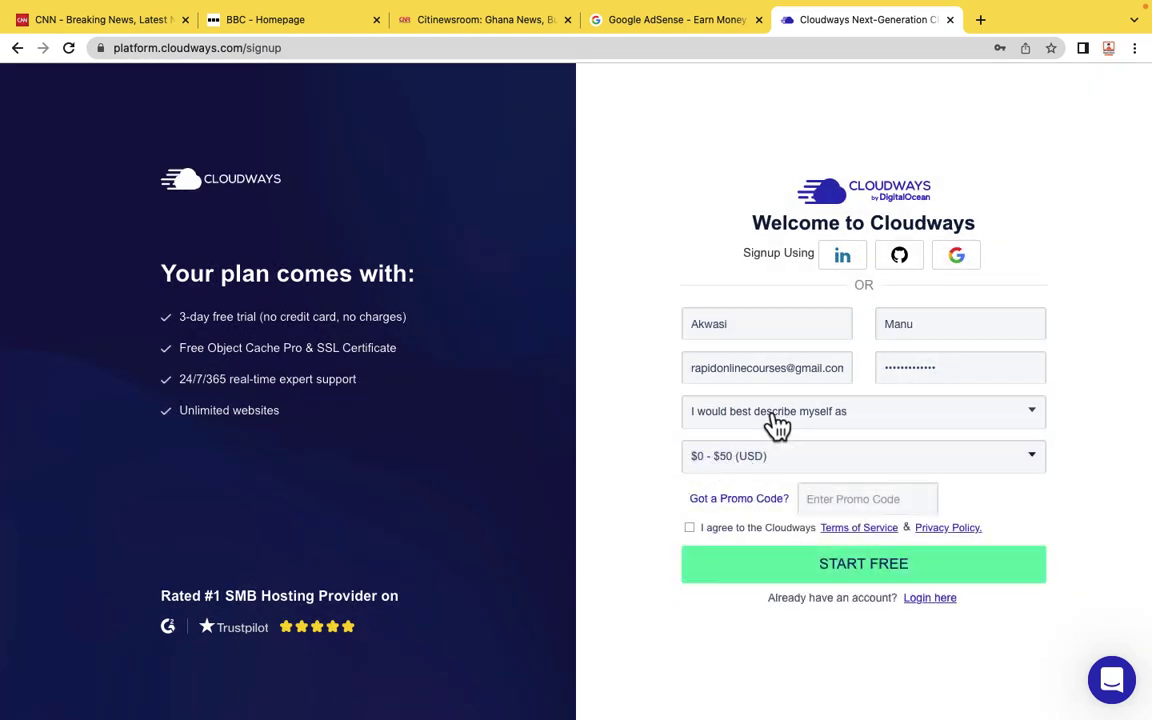
left_click(765, 418)
left_click(727, 422)
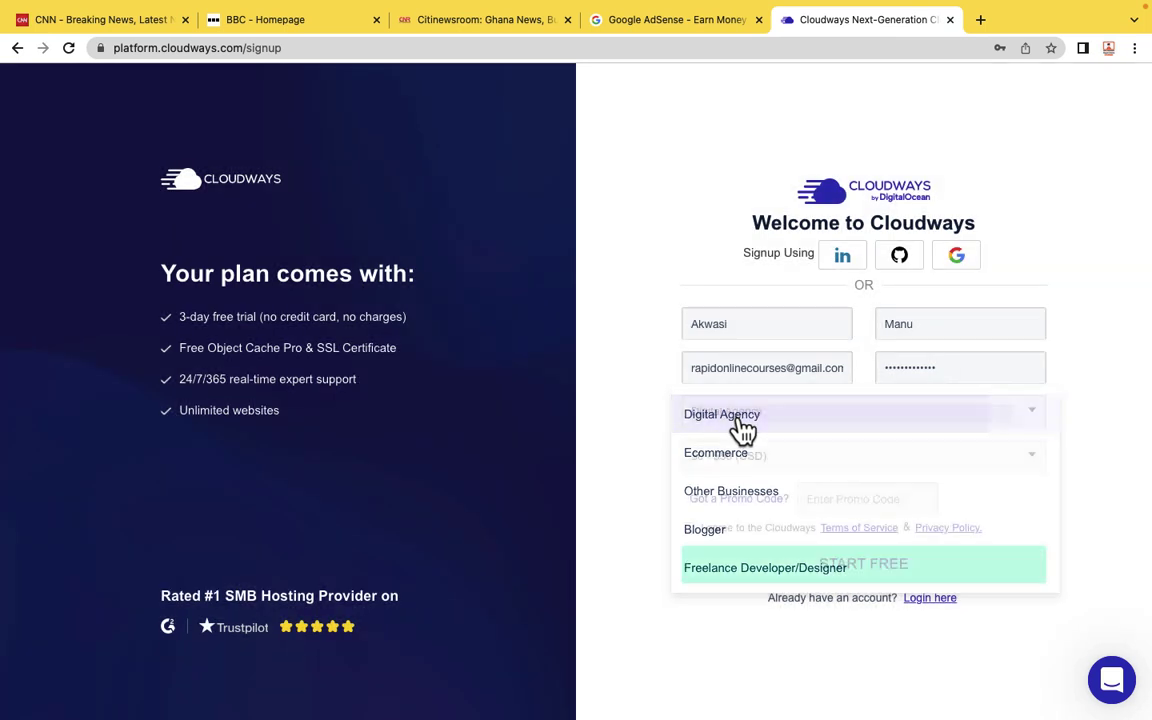
Enter promo code rapid, accept the terms, and submit the signup form
left_click(861, 497)
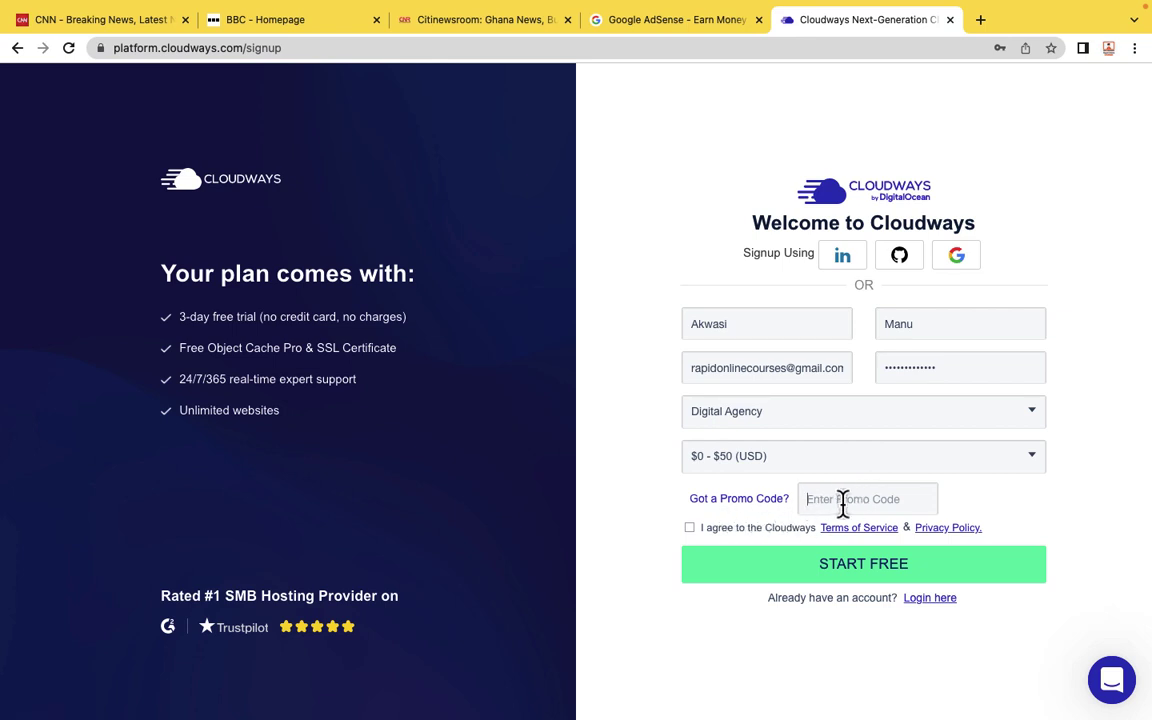
type("rapid")
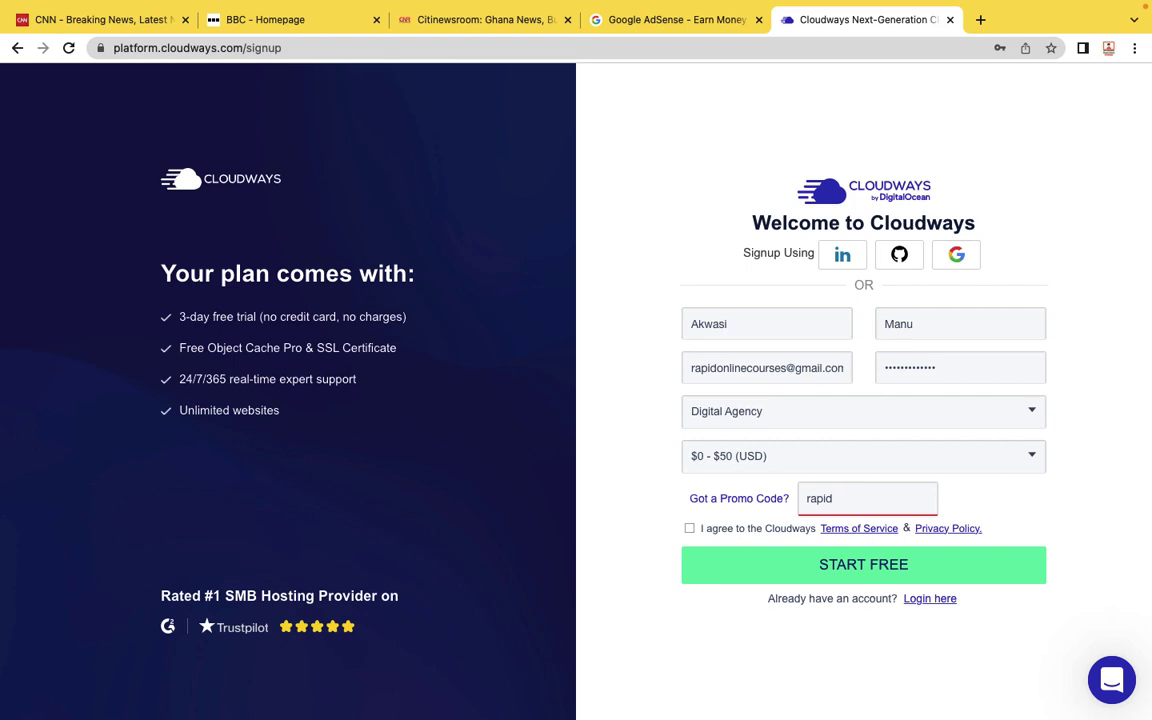
left_click(876, 497)
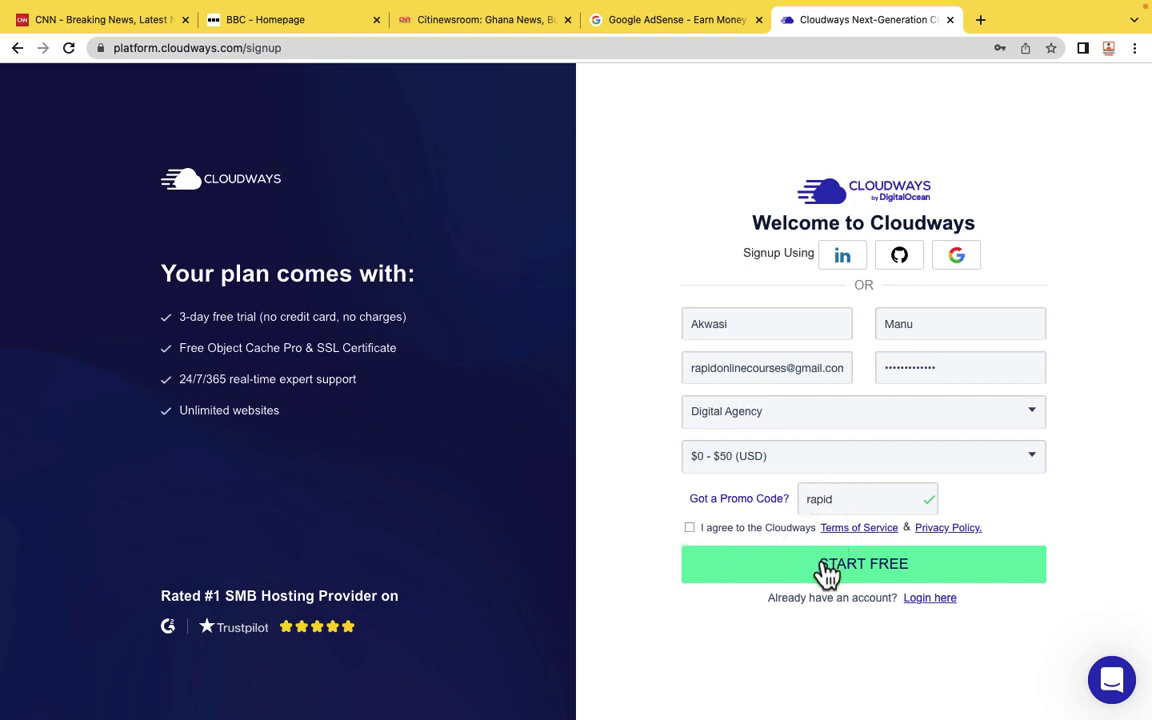
left_click(856, 497)
left_click(689, 528)
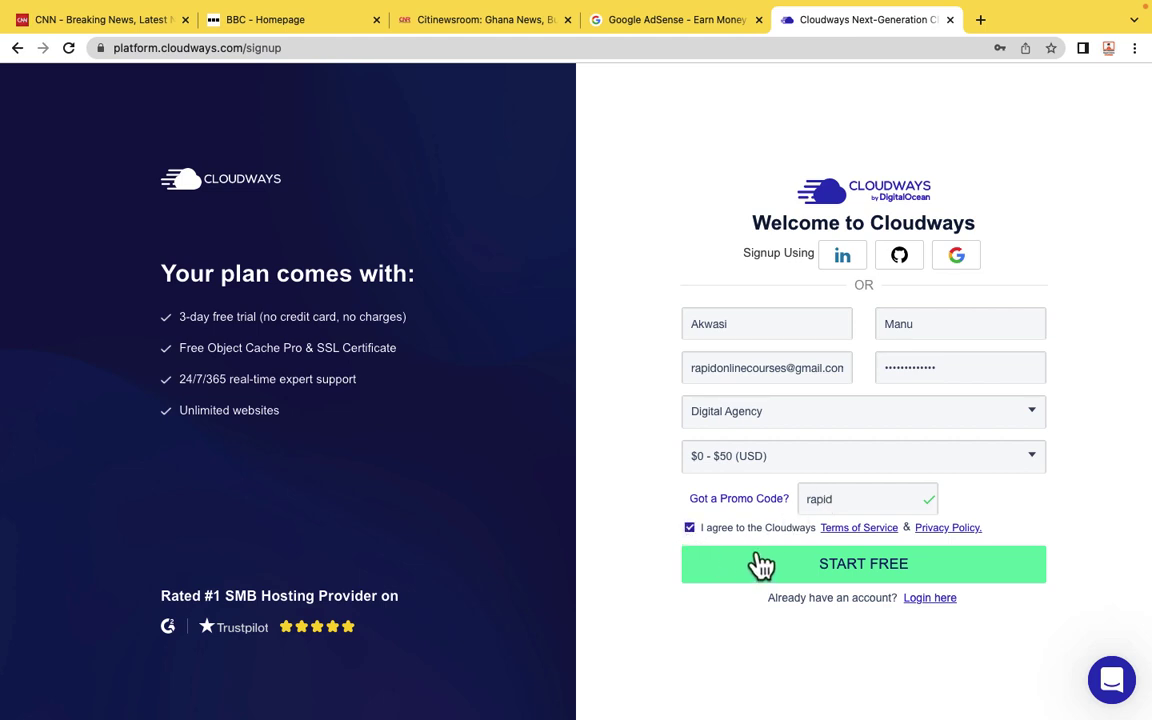
left_click(885, 588)
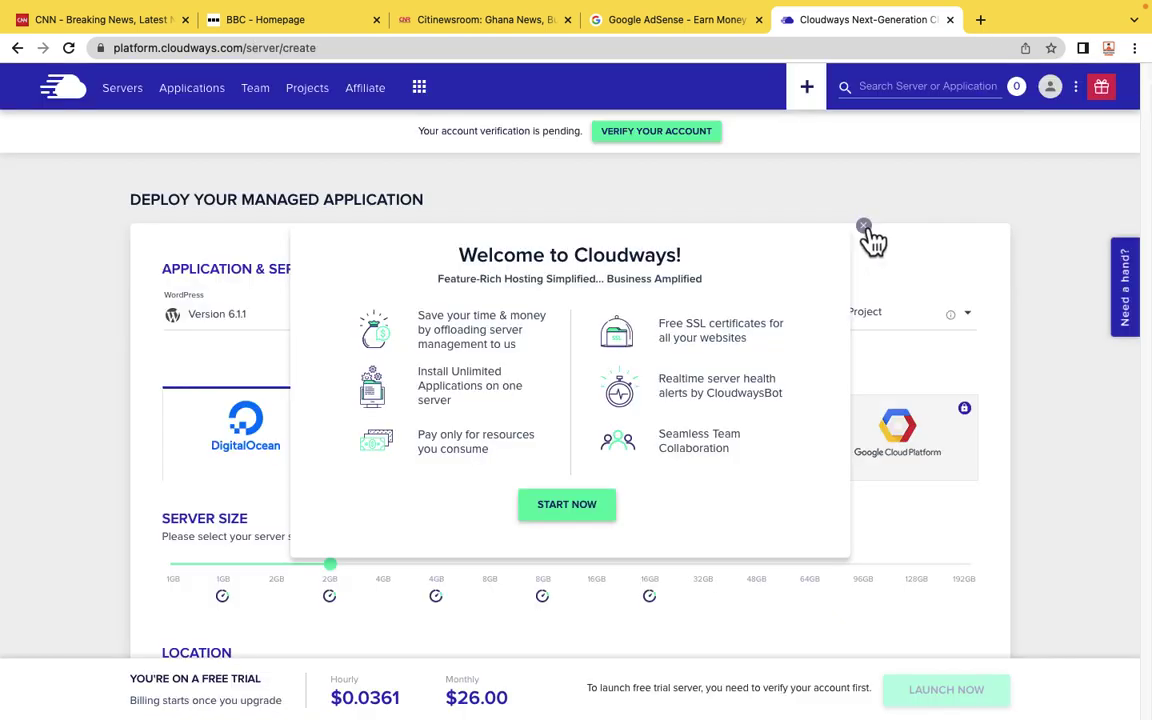
Dismiss the welcome popup and send an SMS code to the account's phone number
left_click(867, 235)
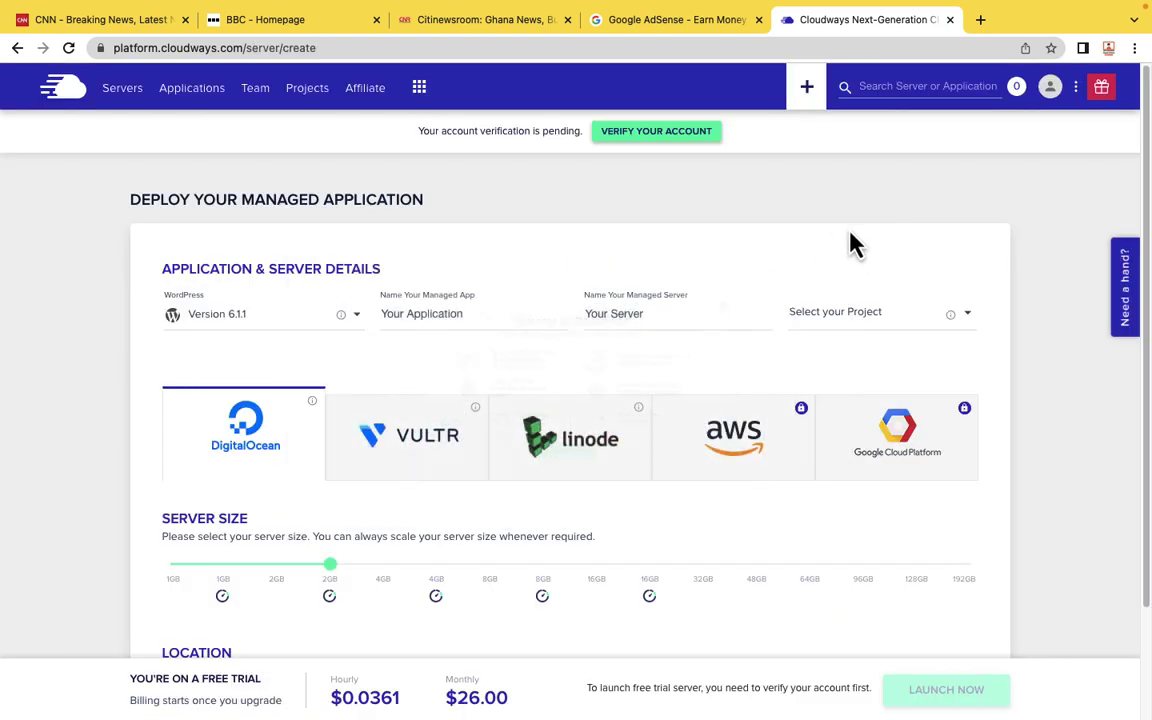
left_click(677, 140)
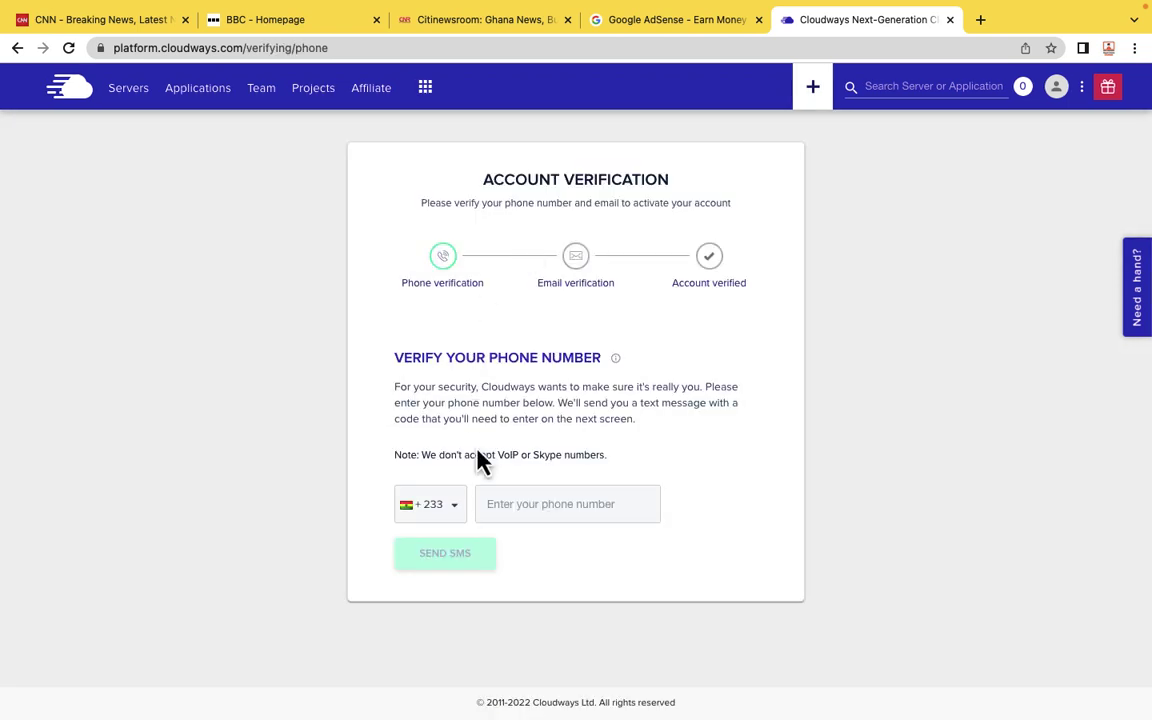
left_click(536, 501)
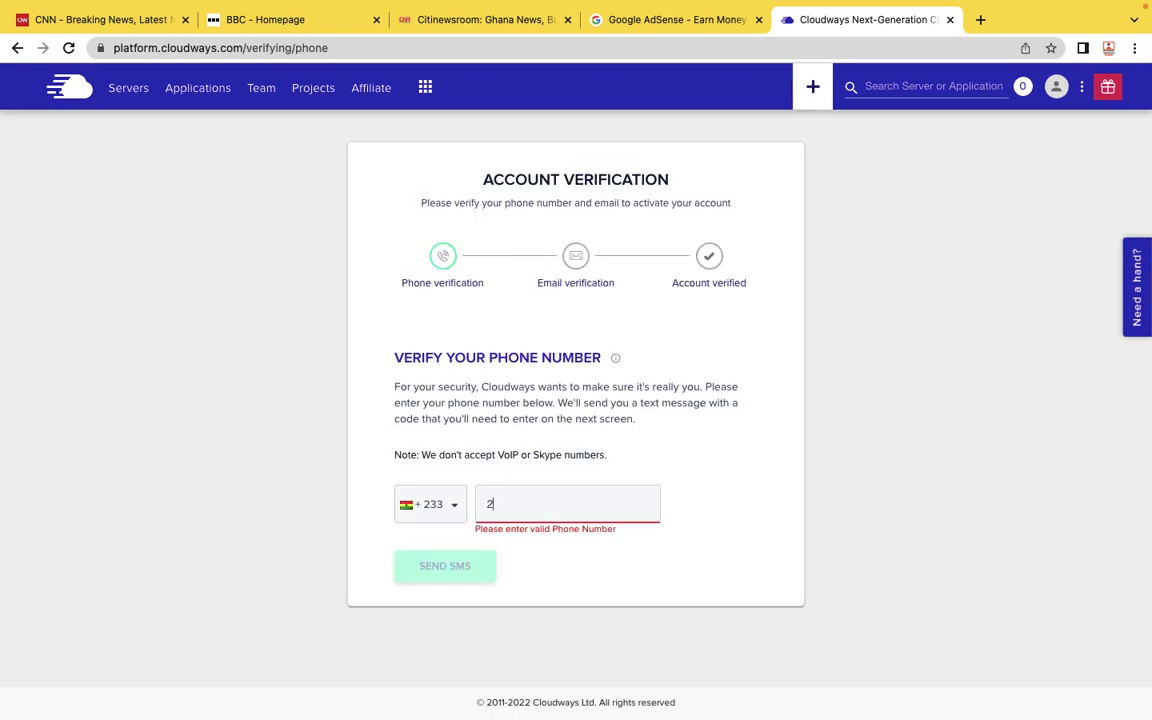
key("Return")
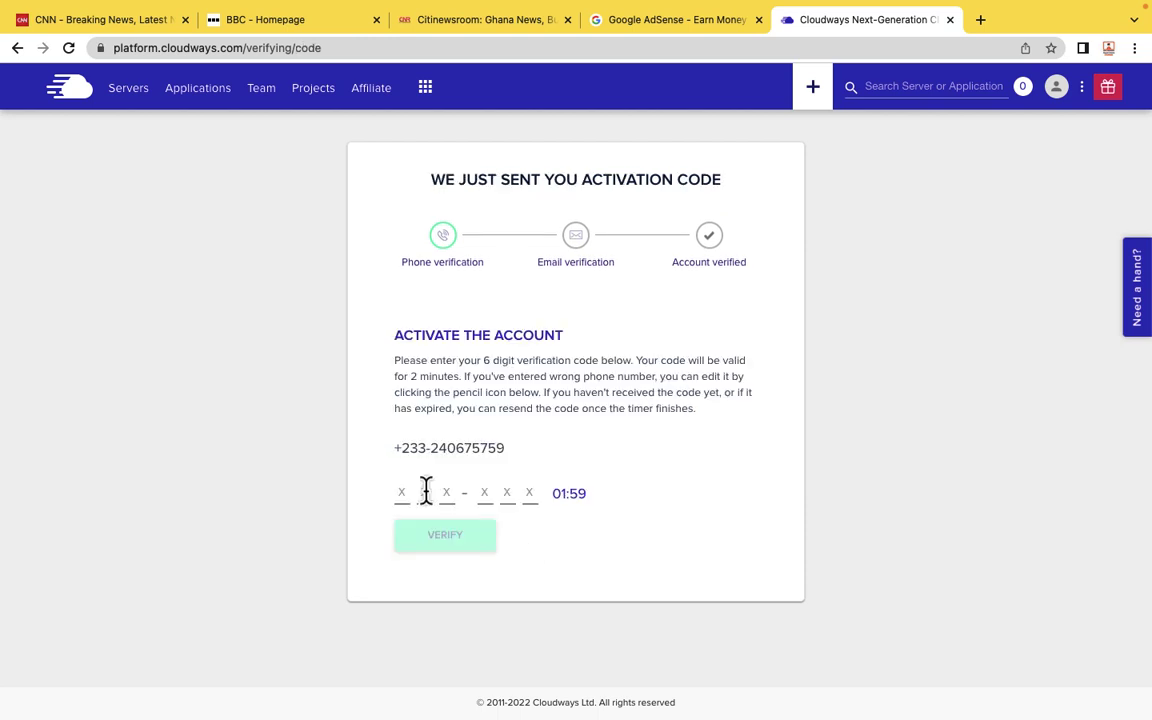
Enter the 6-digit SMS verification code and verify the phone
key("Return")
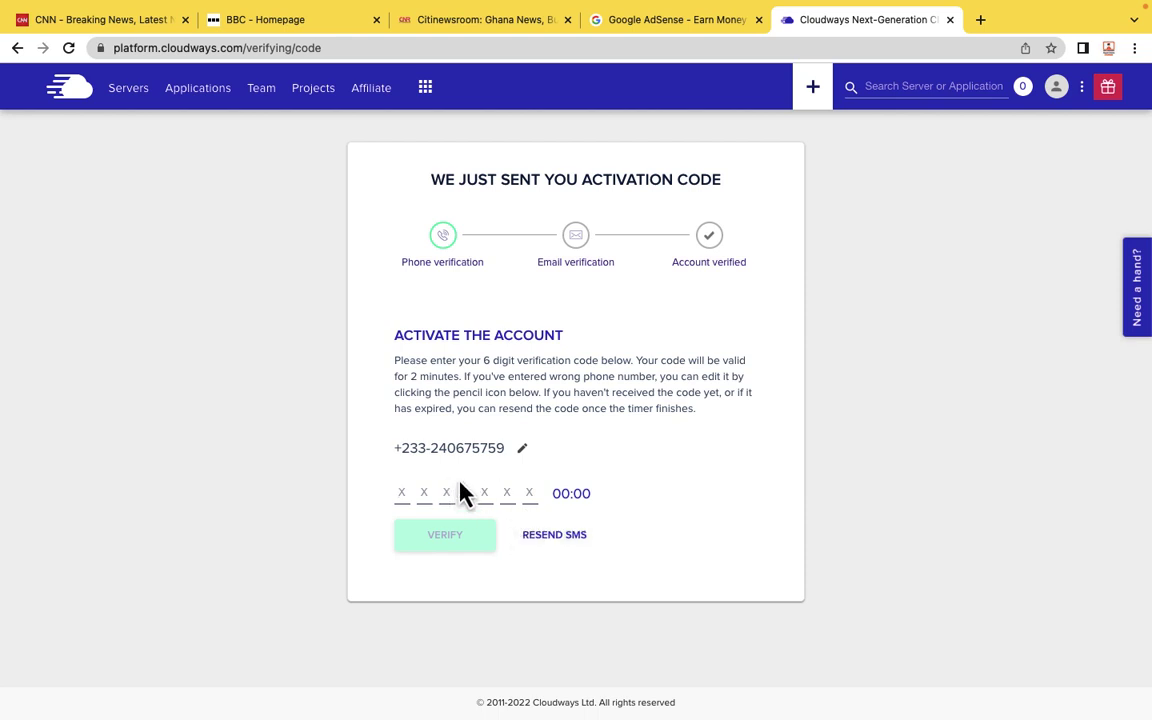
left_click(561, 548)
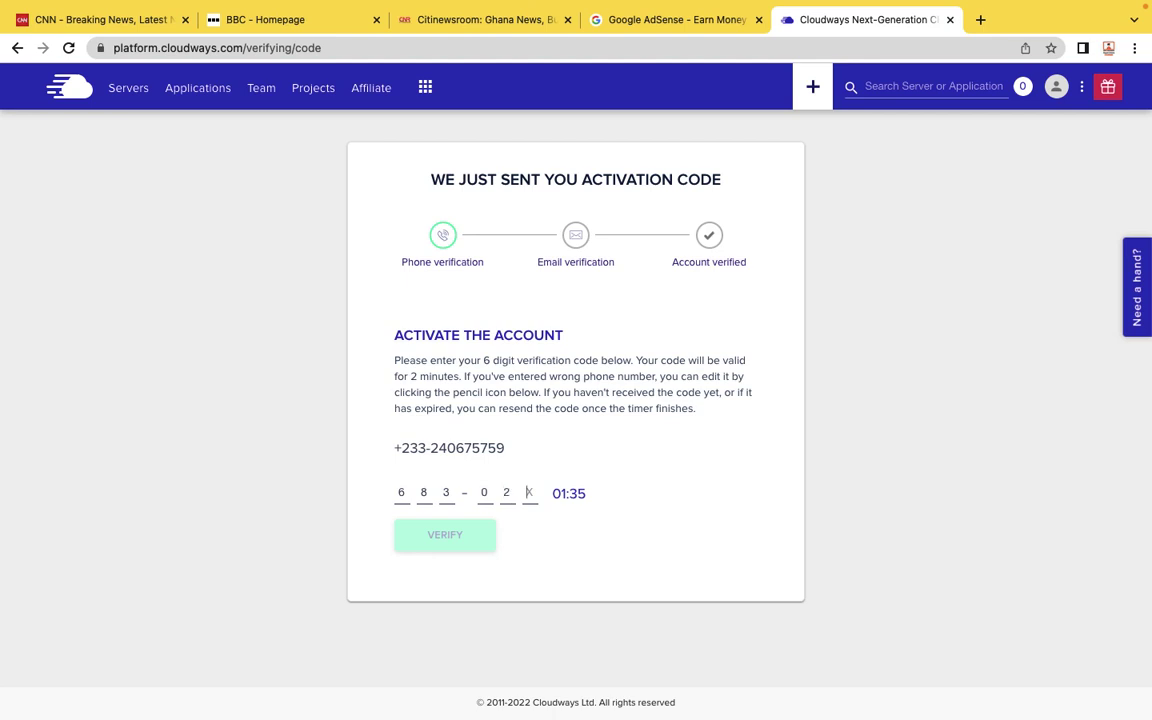
type("4")
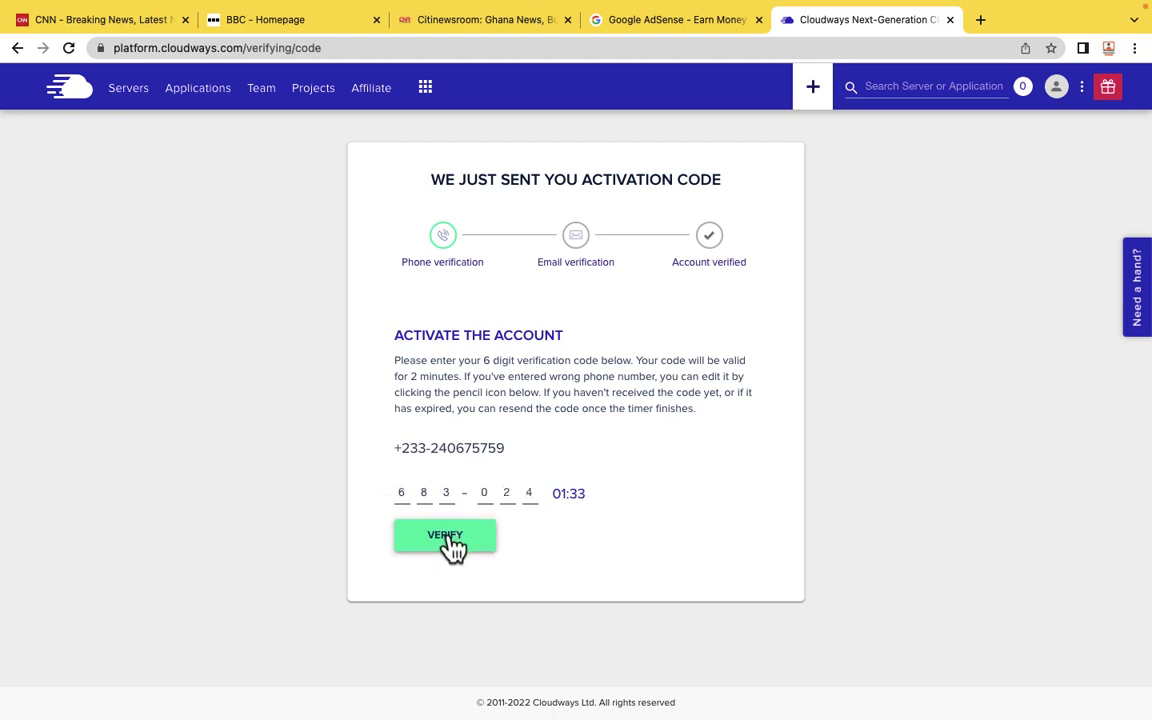
left_click(450, 540)
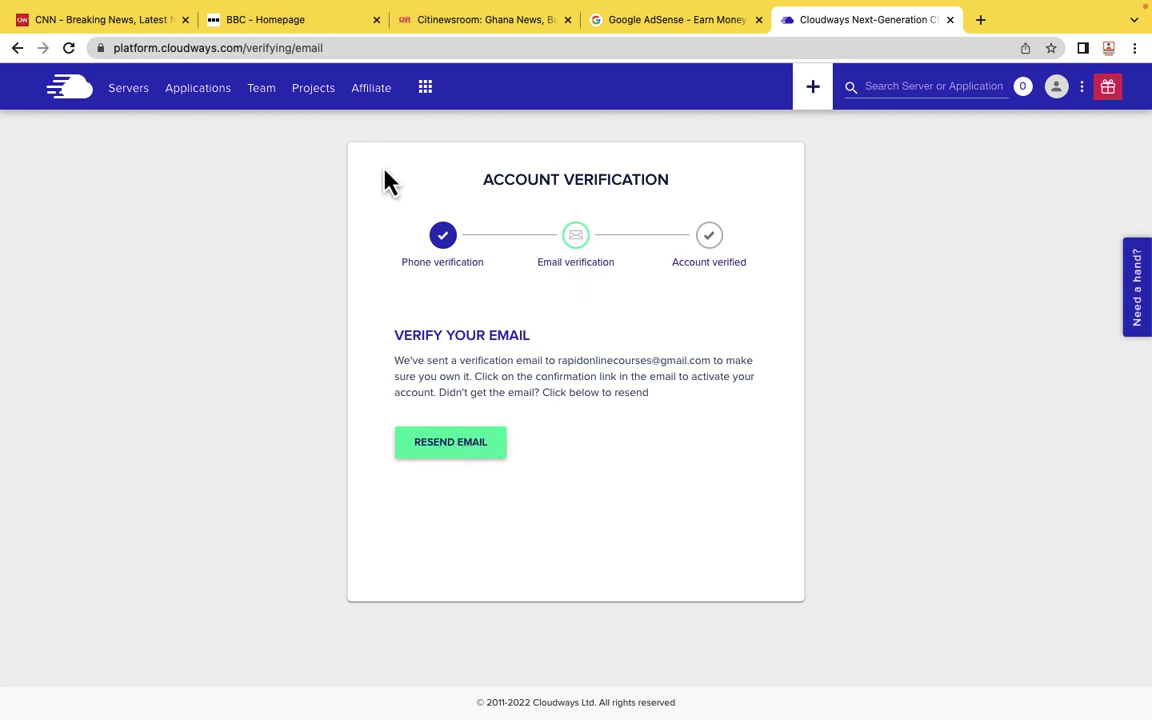
Open the Cloudways activation email in Gmail in a new tab and activate the account
mouse_move(897, 17)
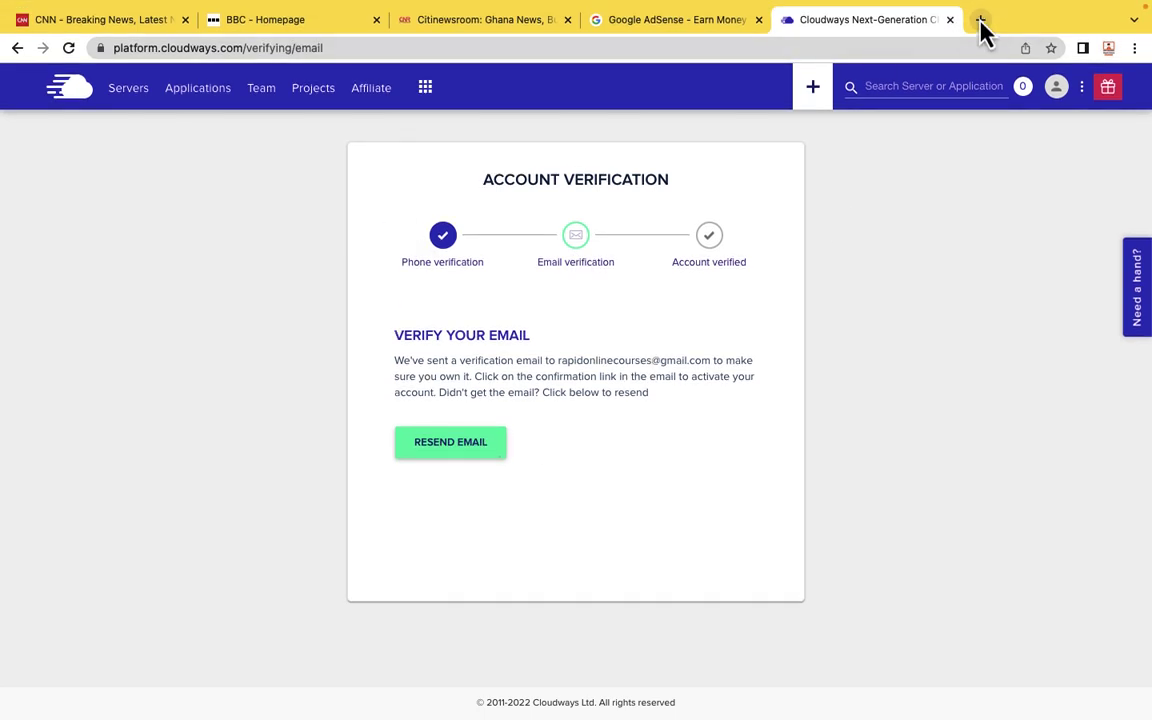
left_click(980, 22)
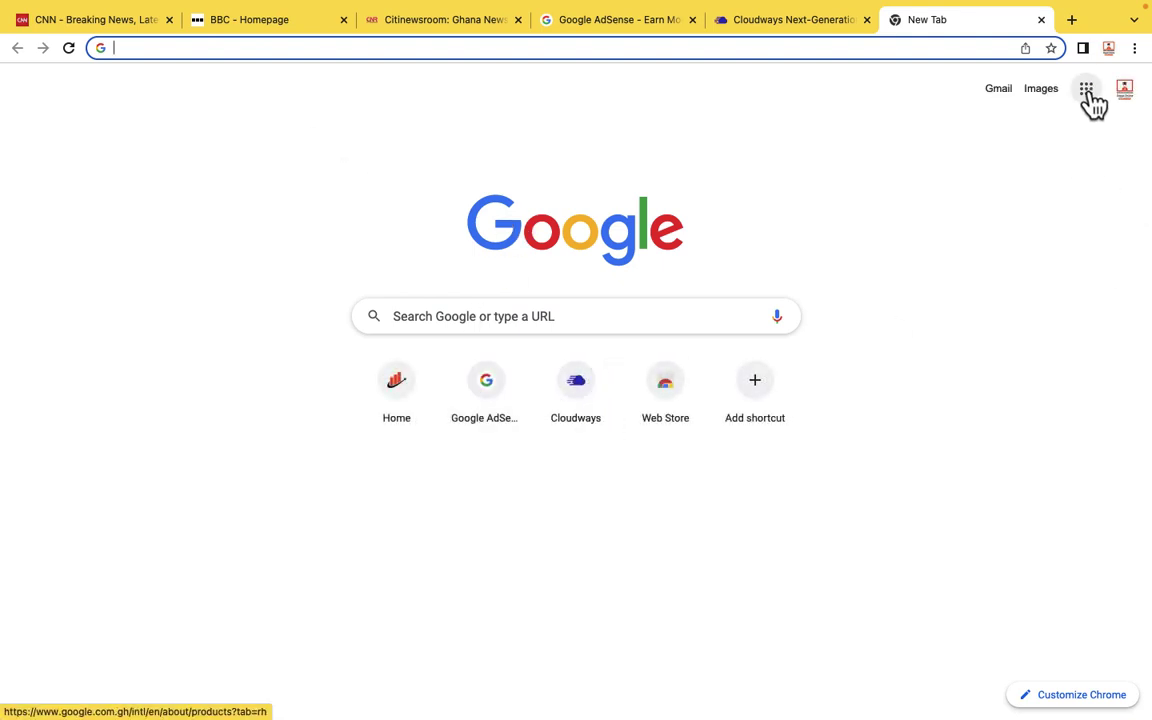
left_click(1088, 98)
left_click(999, 91)
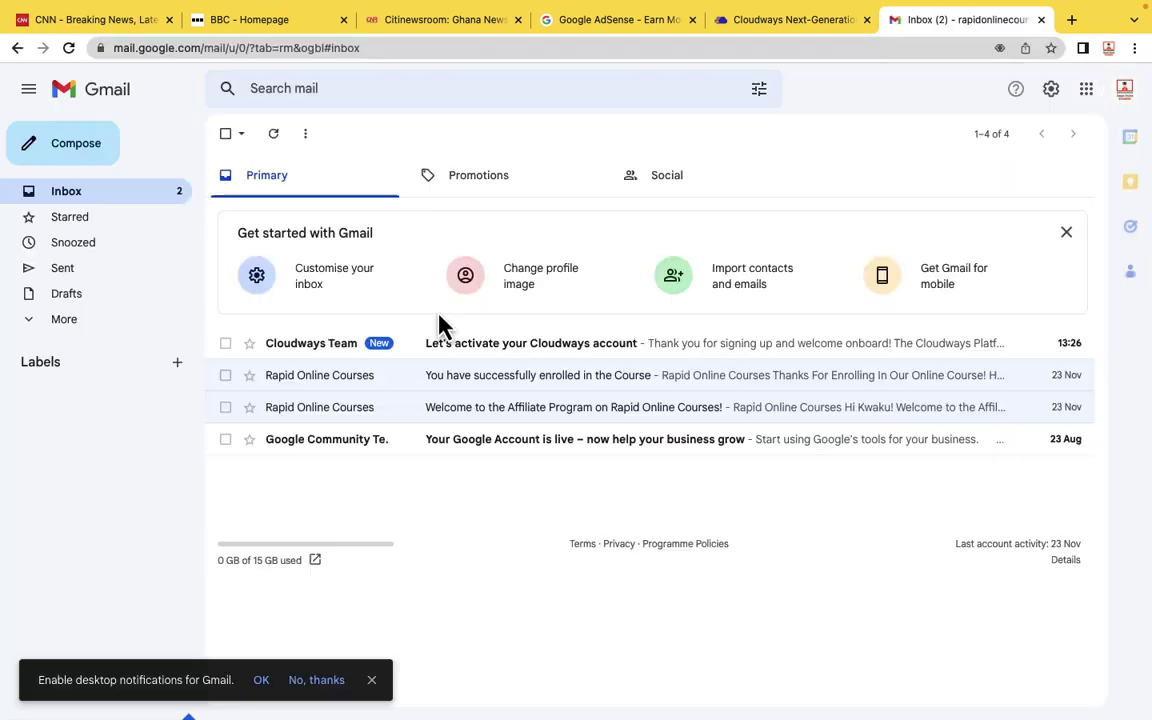
left_click(476, 358)
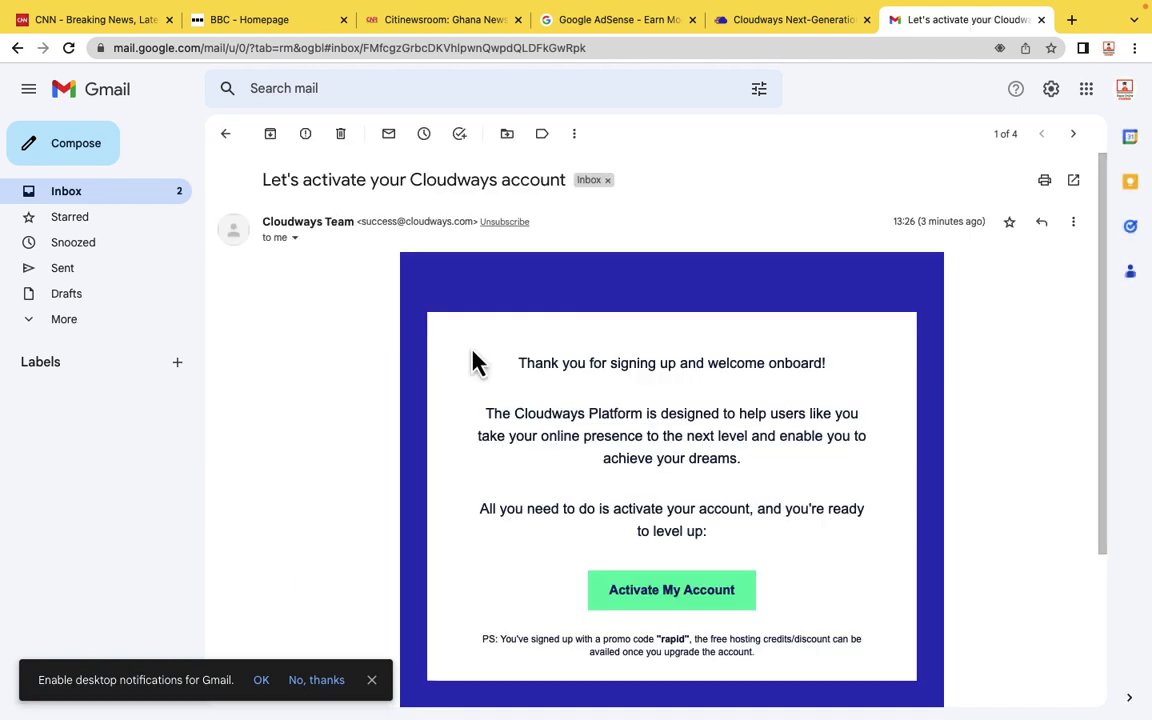
left_click(660, 612)
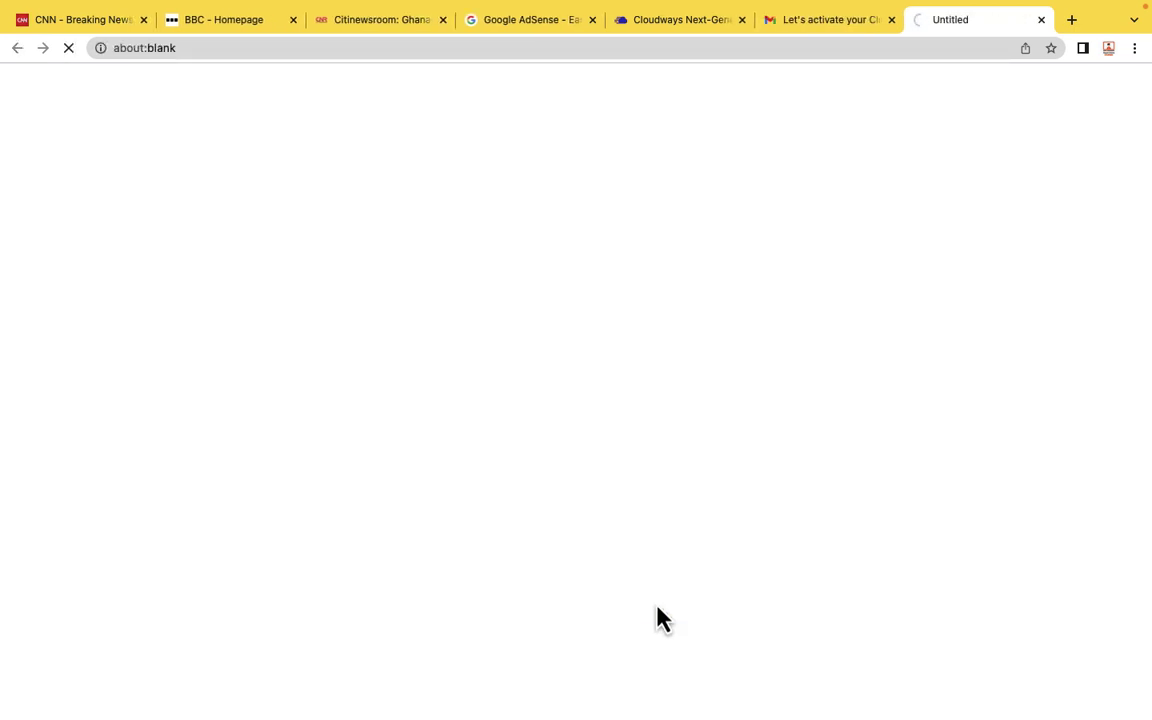
Read the promo code in the activation email, then return to the Cloudways deploy page
left_click(820, 26)
scroll(640, 370, "down", 5)
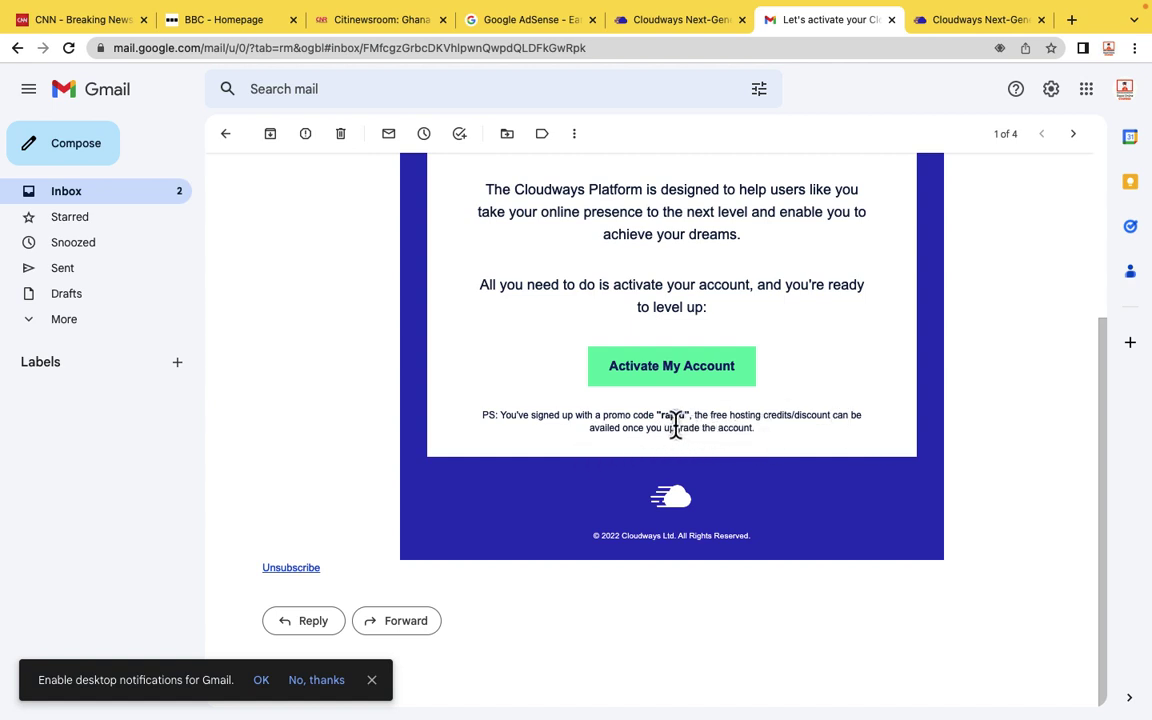
left_click_drag(661, 415, 710, 418)
left_click_drag(620, 430, 687, 415)
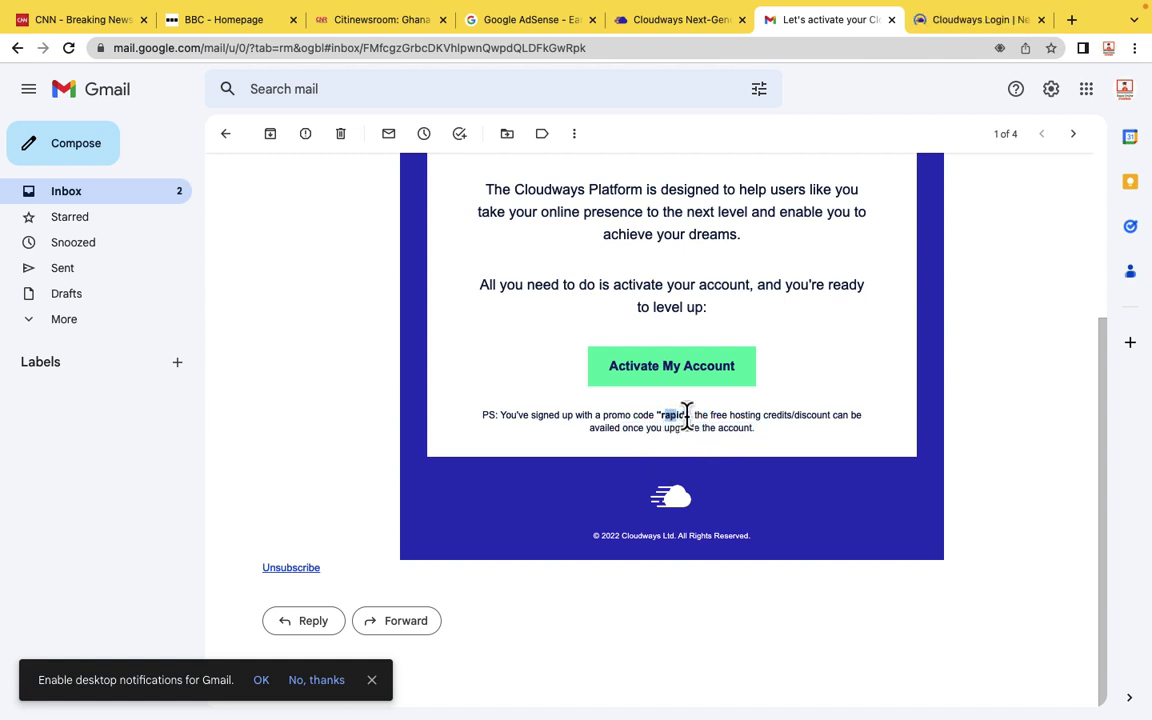
left_click(672, 427)
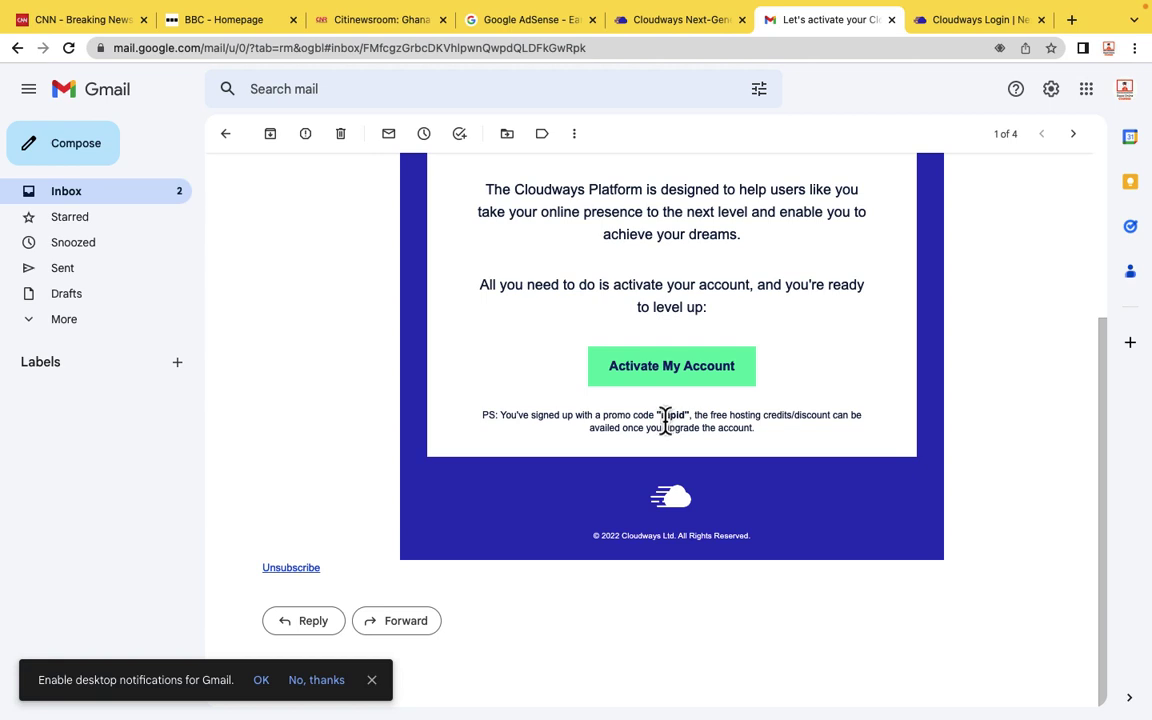
scroll(663, 419, "up", 3)
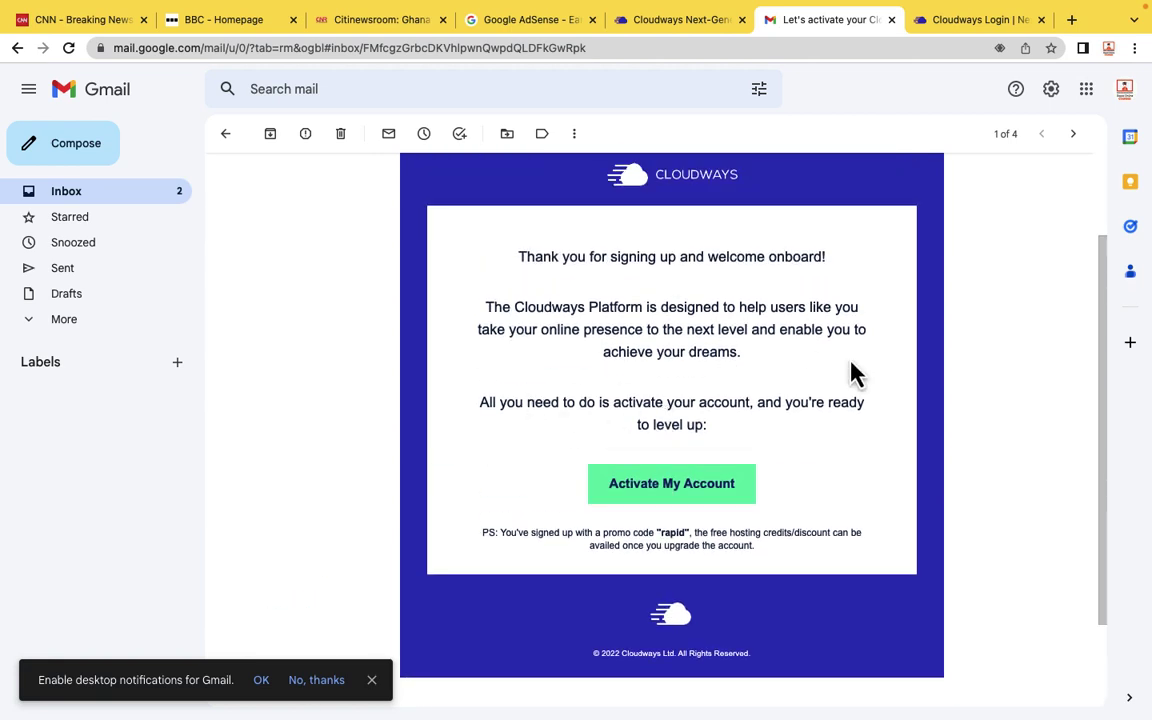
left_click(955, 19)
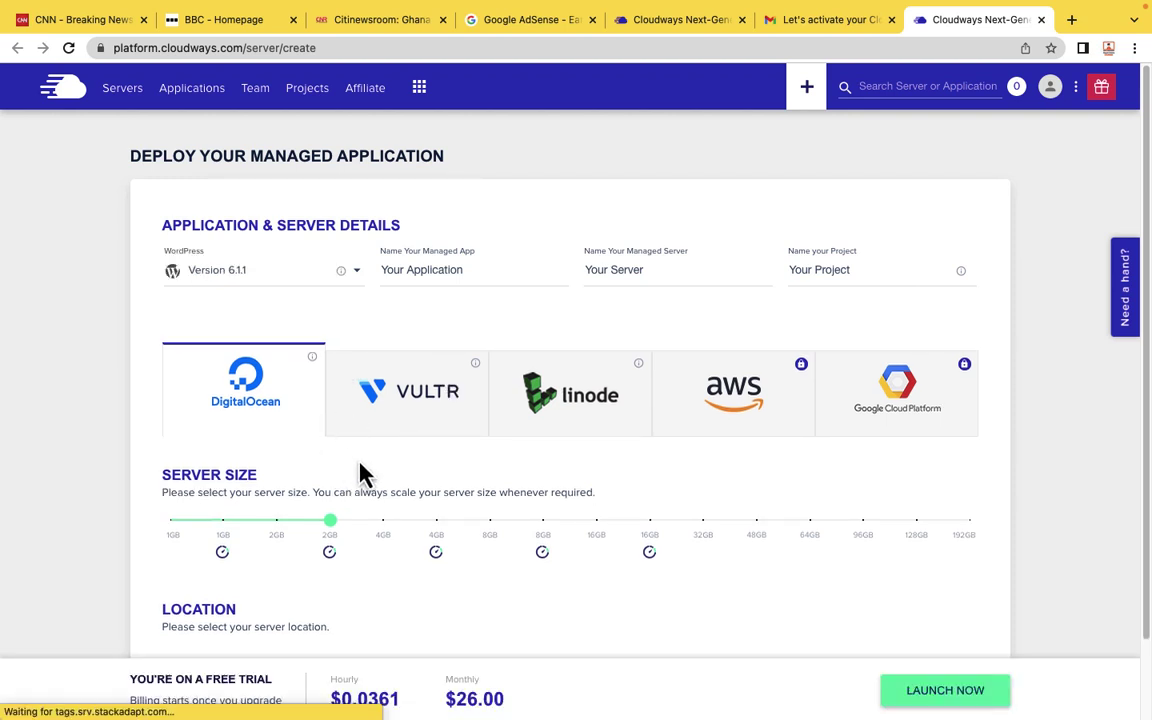
Close the Welcome Aboard popup and replace 'Your' with 'Rapid News Gh' in the app, server and project names
scroll(360, 470, "down", 1)
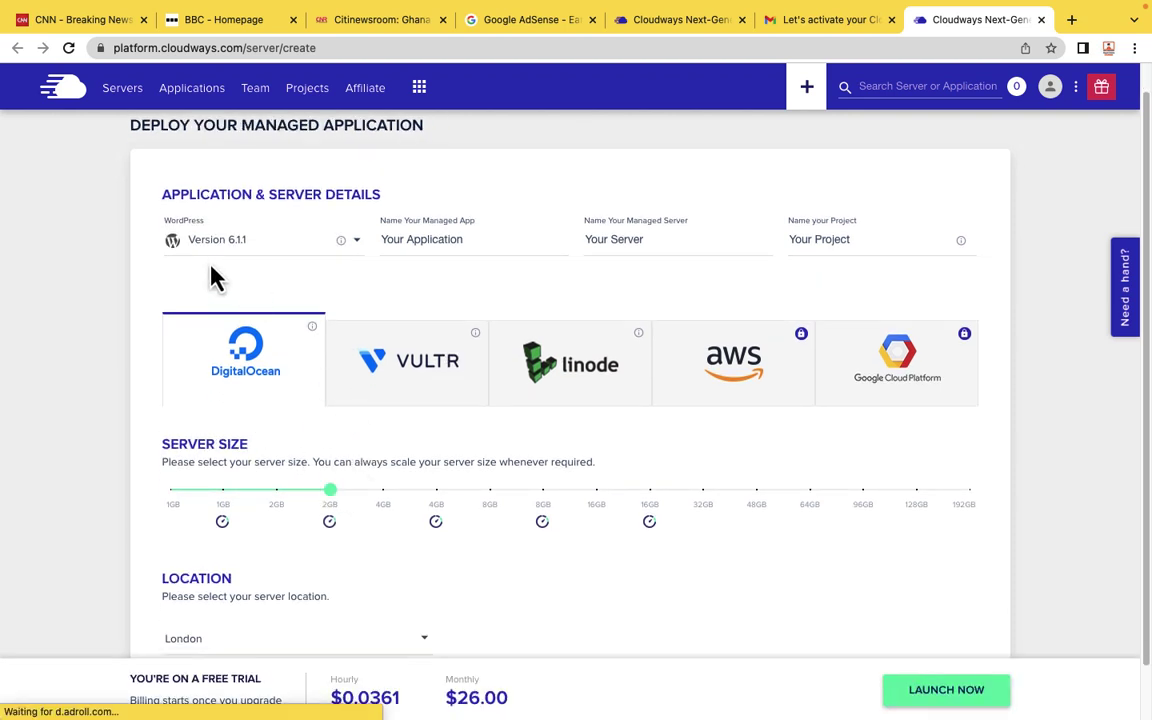
double_click(390, 240)
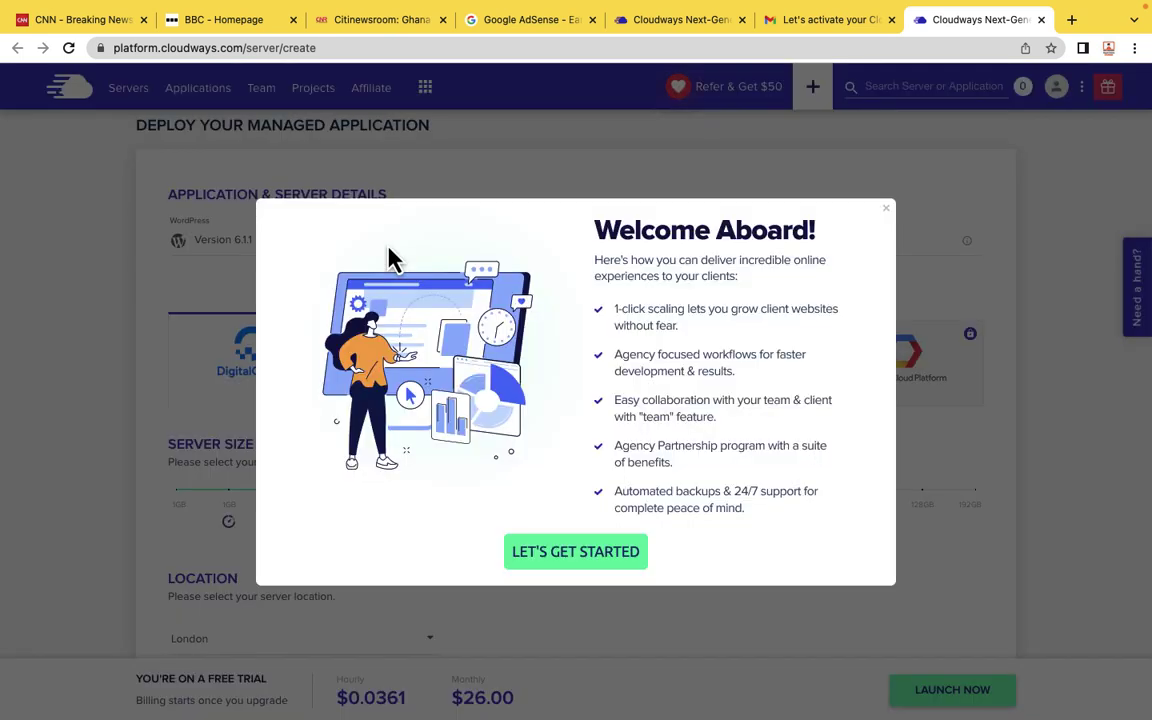
left_click(885, 208)
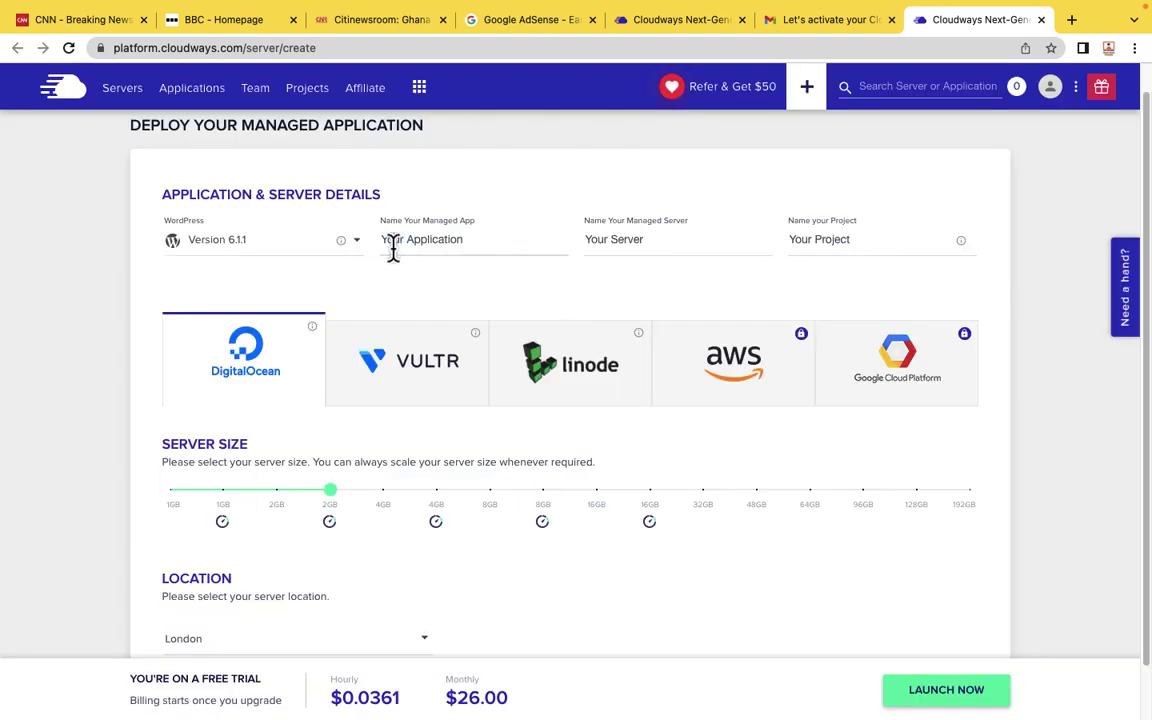
left_click_drag(396, 243, 380, 243)
type("Rapid News Gh")
left_click_drag(381, 244, 460, 242)
key("ctrl+c")
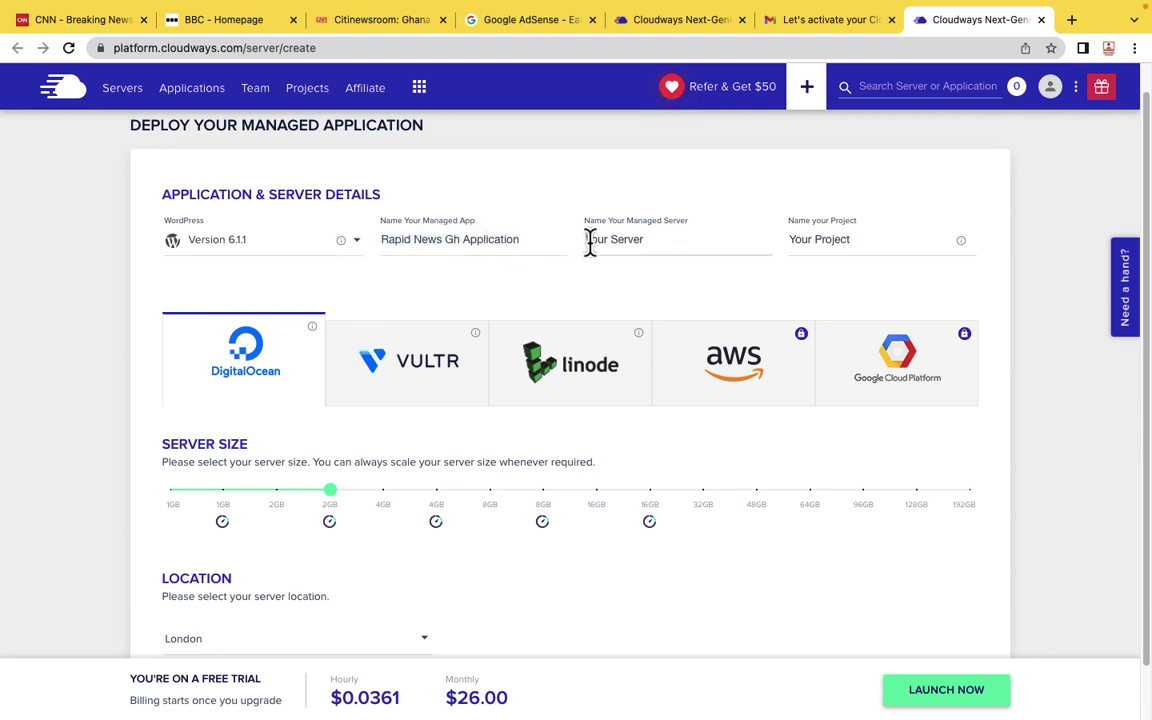
left_click_drag(588, 241, 610, 241)
key("ctrl+v")
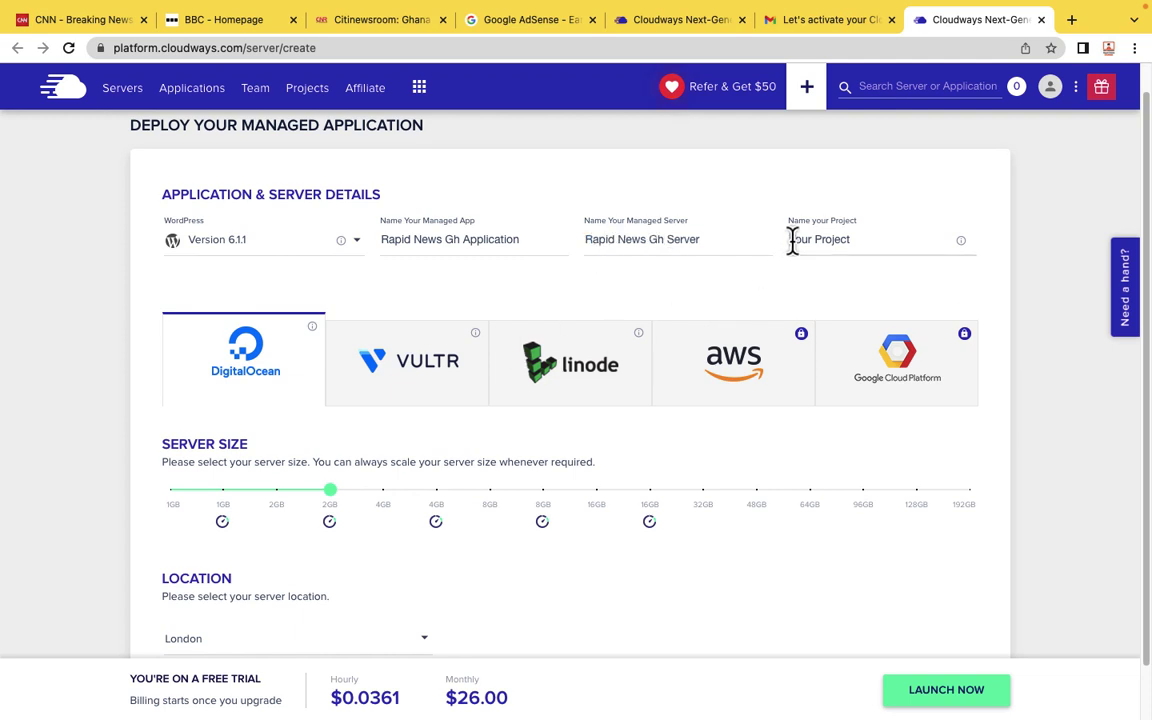
left_click_drag(791, 240, 813, 247)
key("ctrl+v")
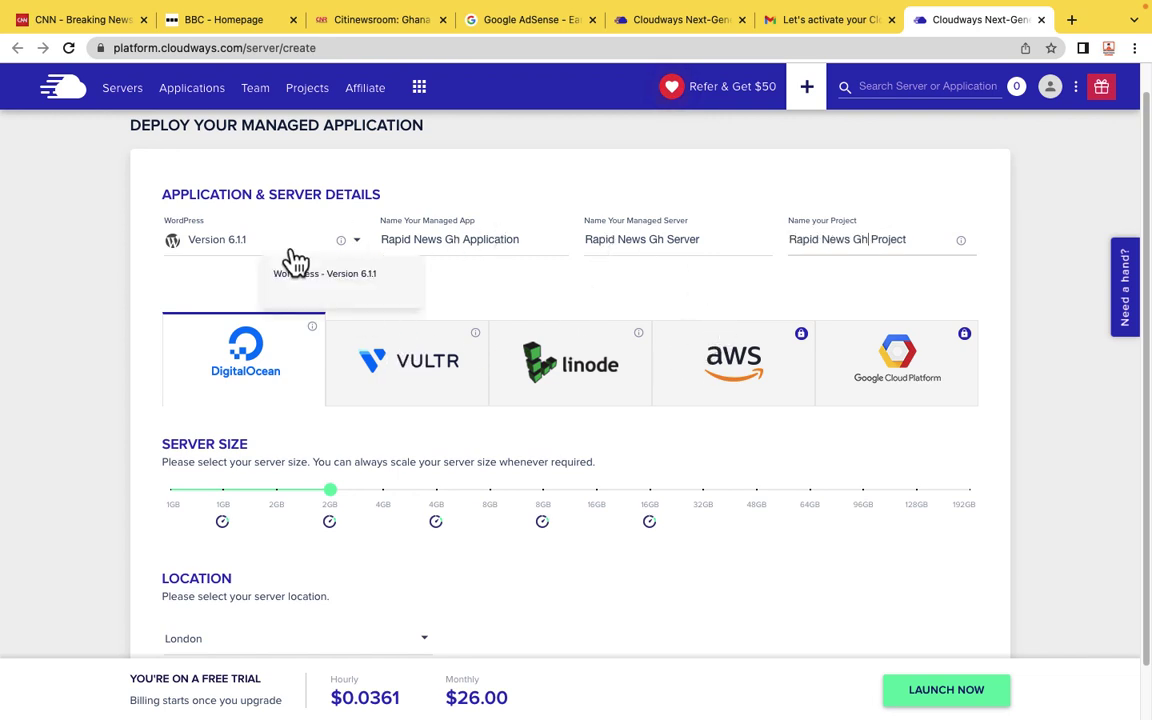
left_click(234, 260)
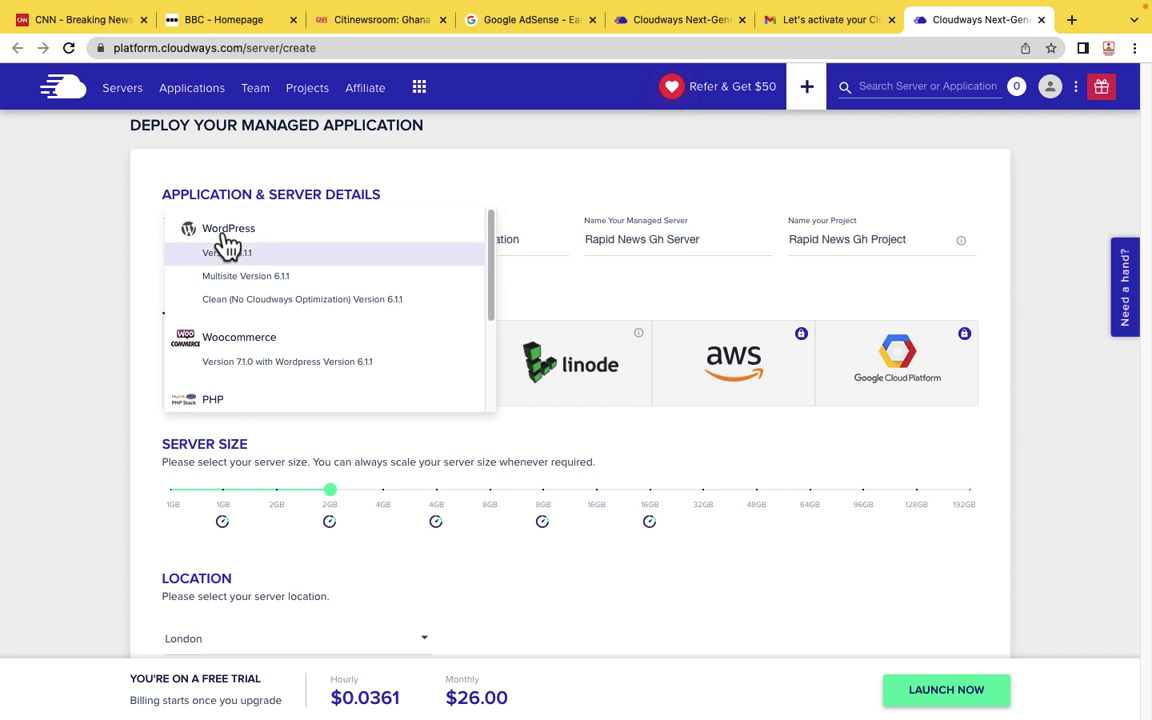
Keep WordPress 6.1.1 and shrink the DigitalOcean server size from 2GB to 1GB ($12.00 monthly)
left_click(227, 247)
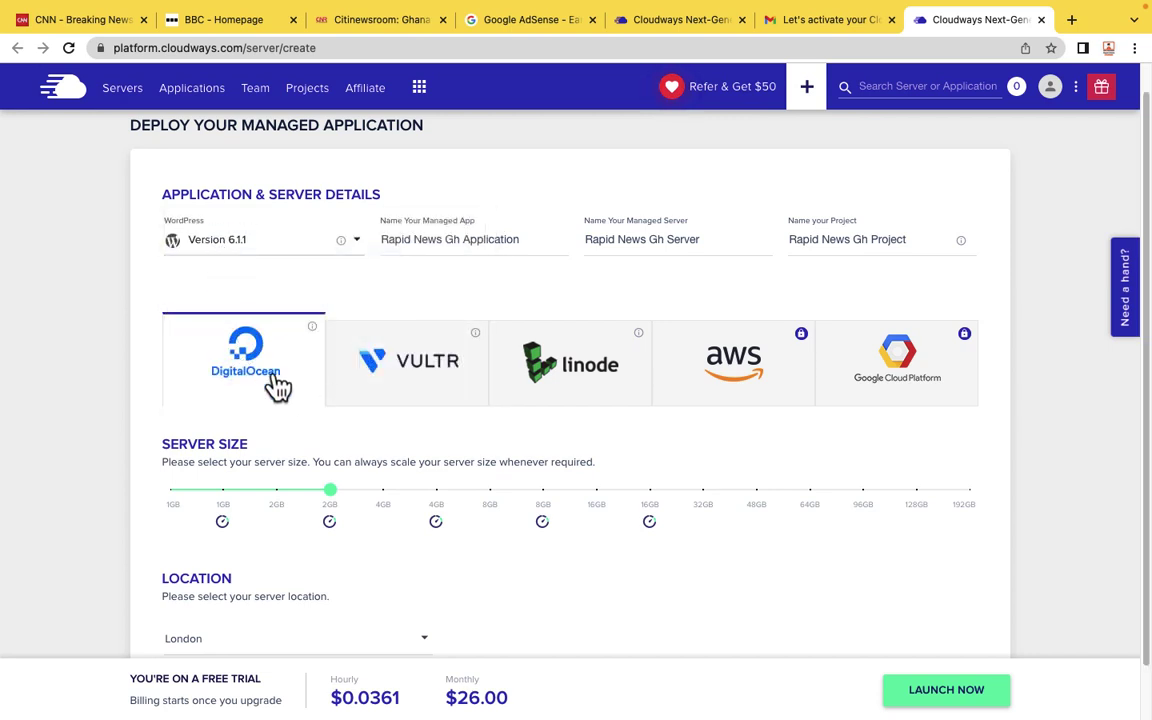
scroll(237, 386, "down", 1)
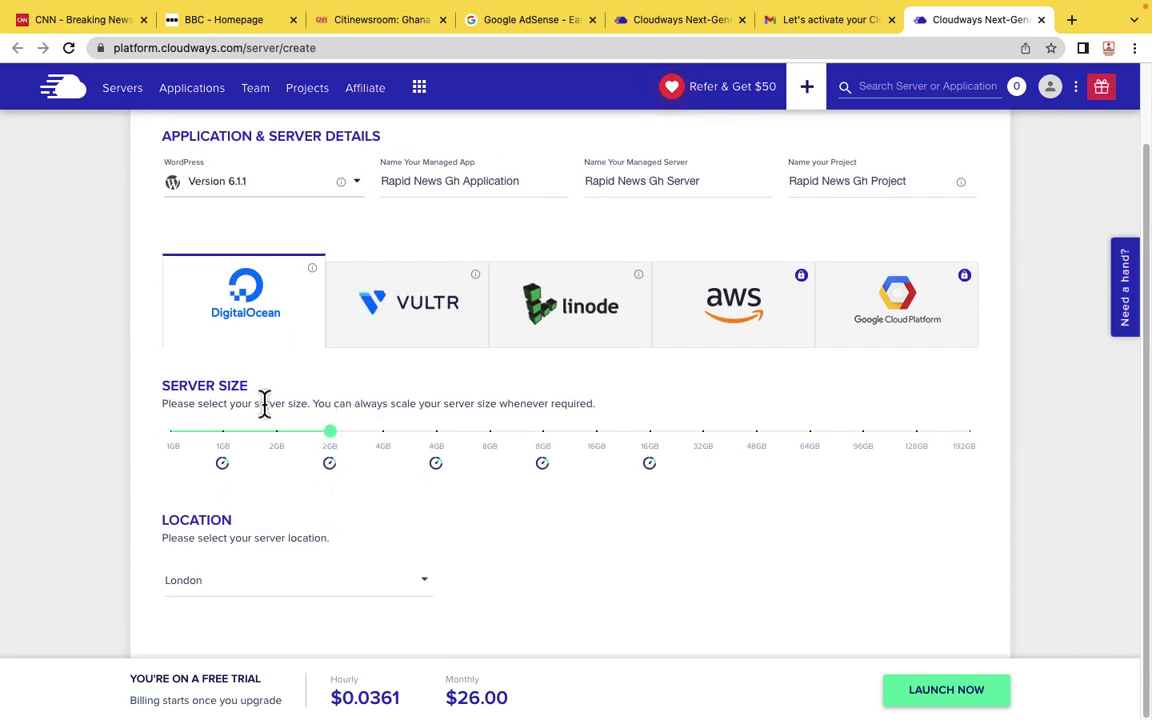
mouse_move(330, 434)
left_mouse_down()
mouse_move(299, 436)
mouse_move(329, 452)
left_mouse_up()
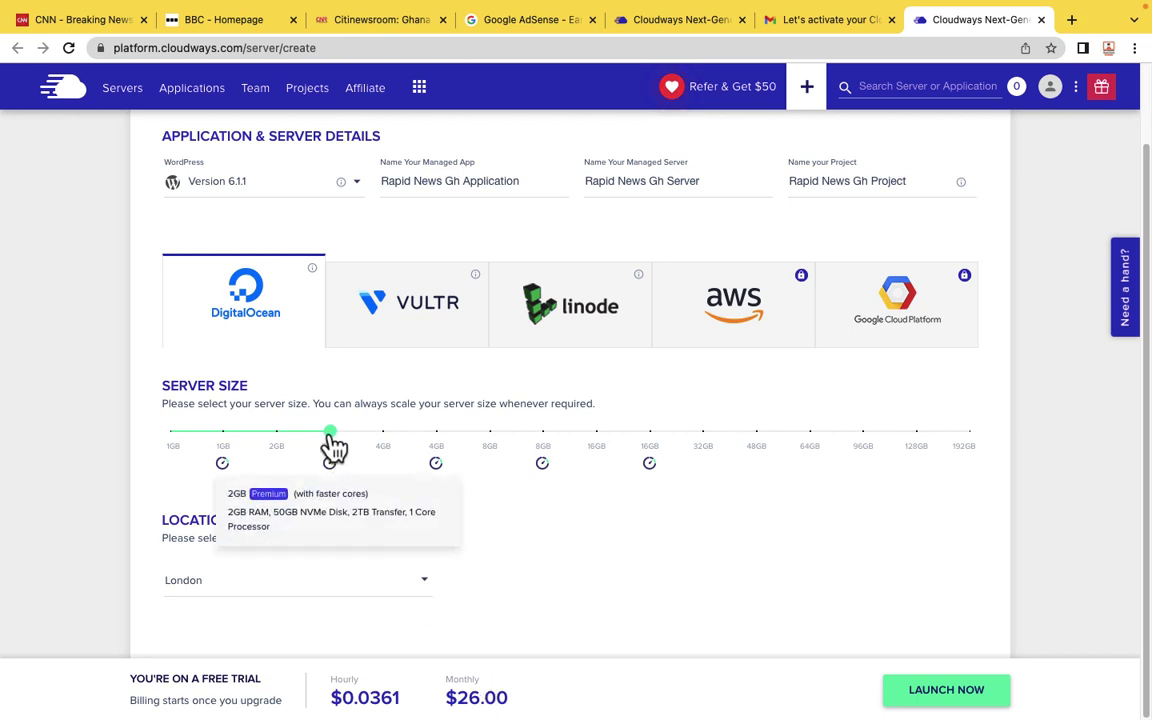
left_click_drag(333, 445, 224, 447)
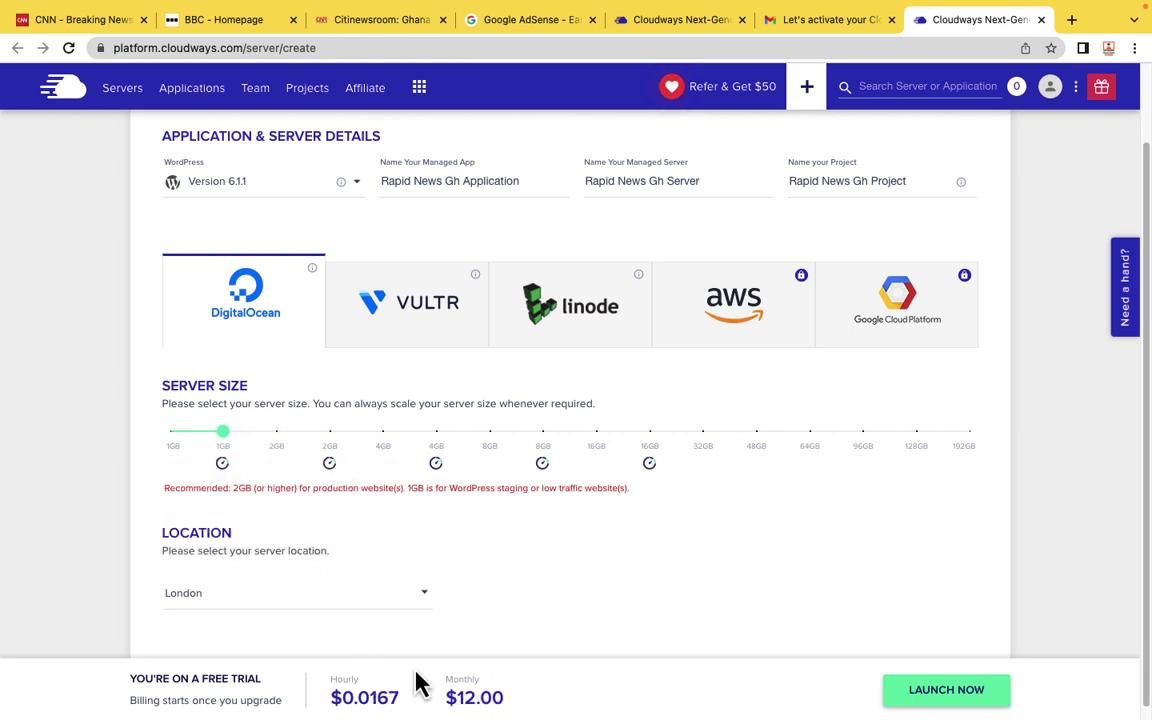
mouse_move(226, 452)
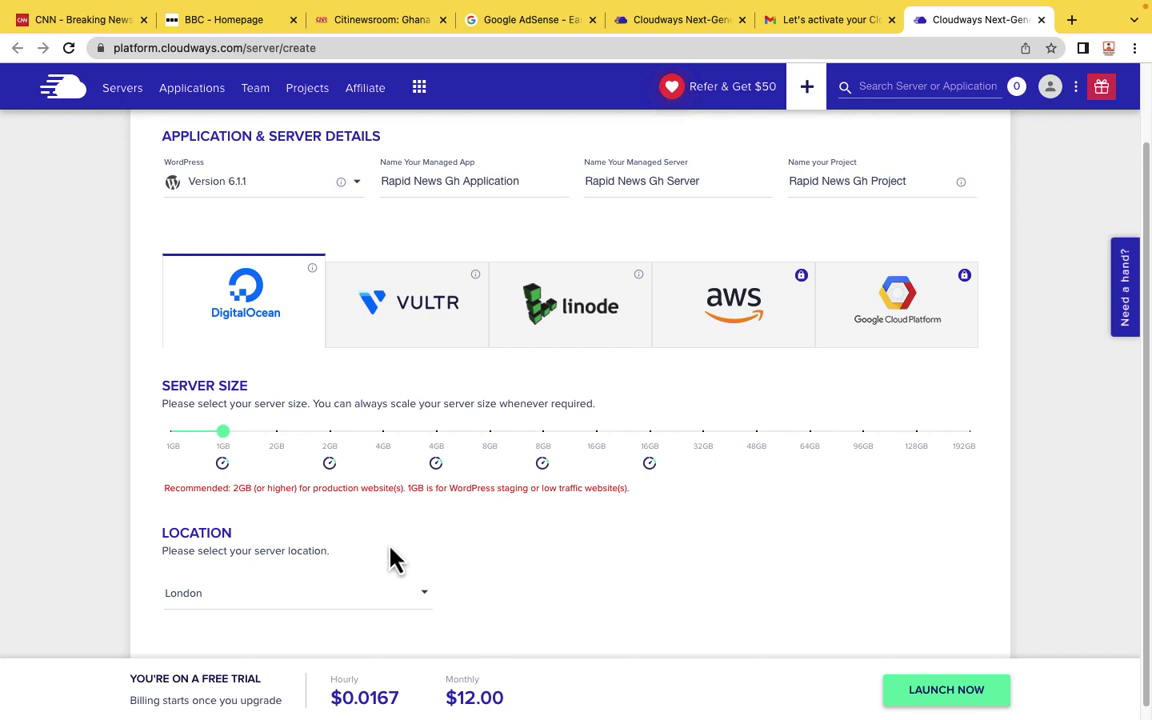
Keep London as the server location
scroll(757, 578, "down", 1)
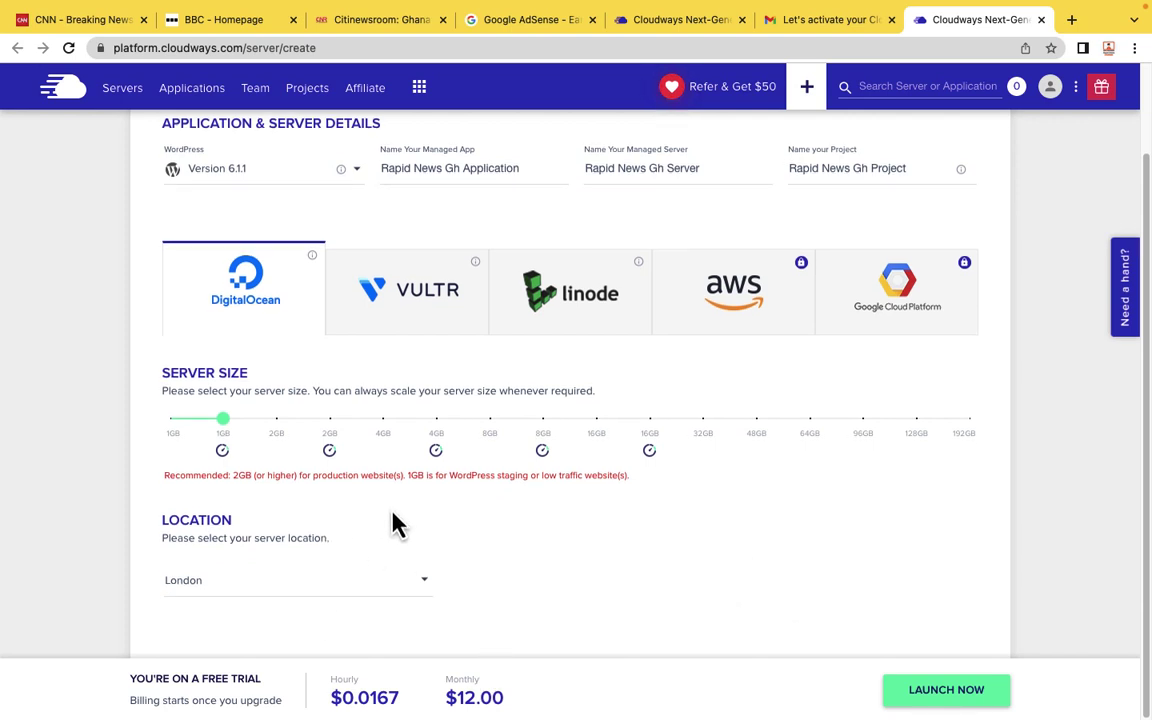
left_click(339, 594)
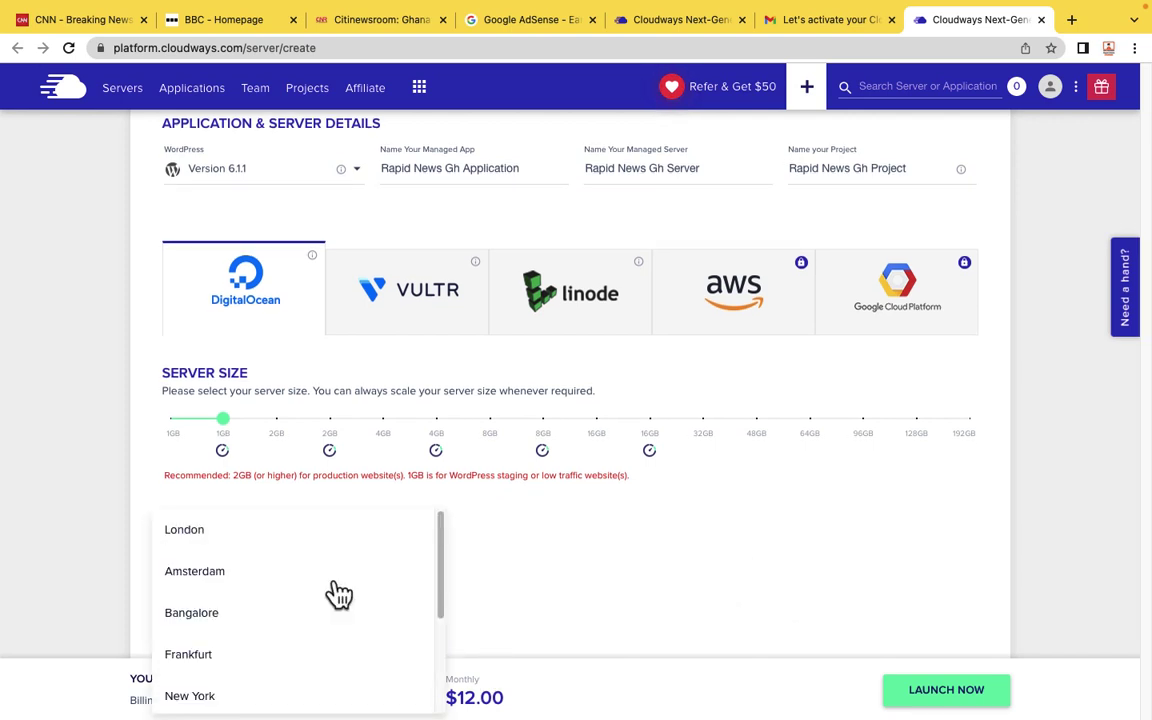
scroll(210, 575, "down", 3)
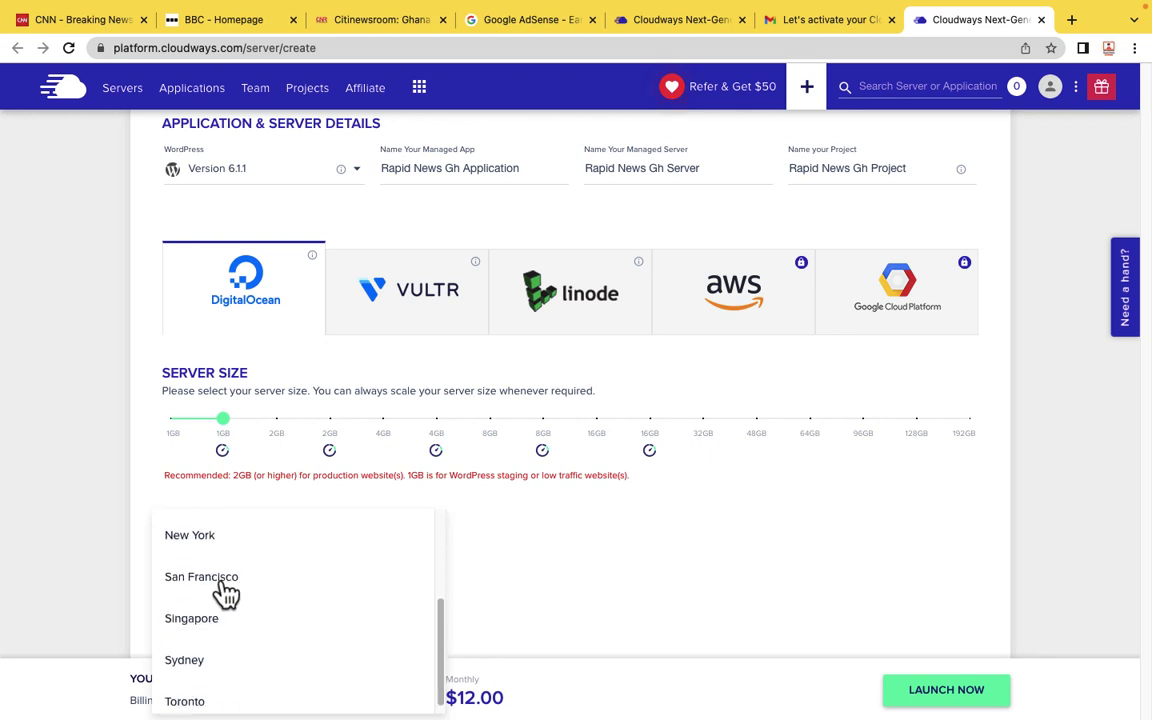
scroll(228, 614, "up", 1)
scroll(200, 600, "up", 1)
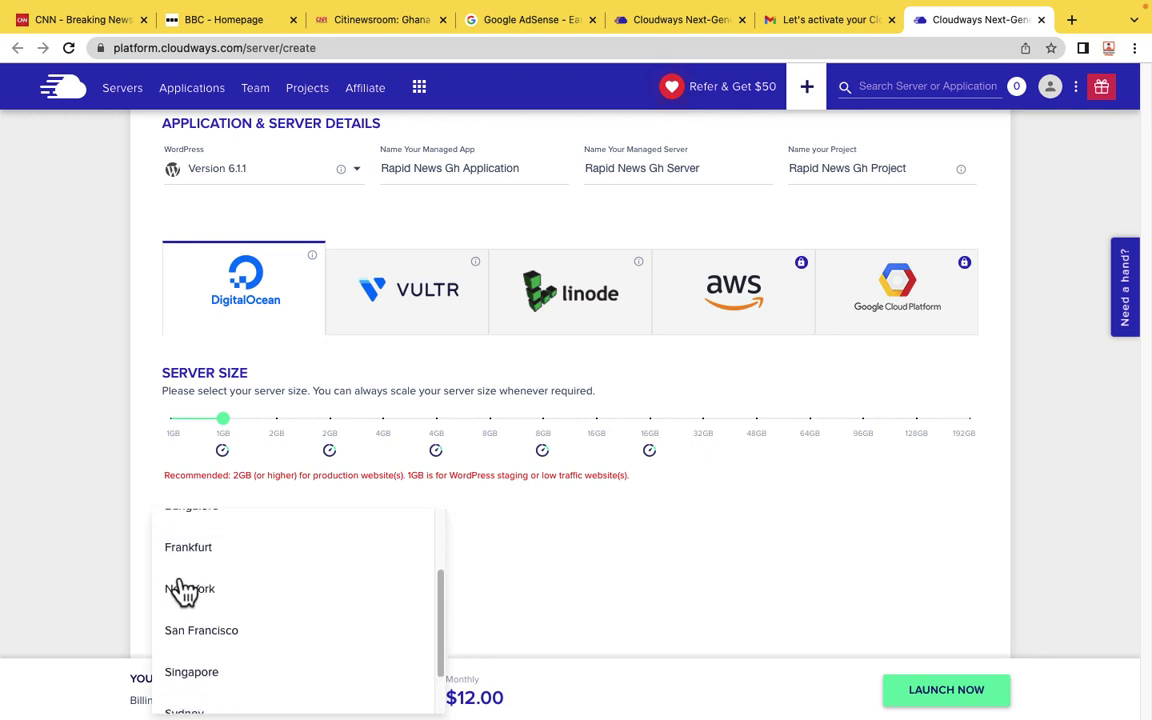
scroll(210, 622, "down", 1)
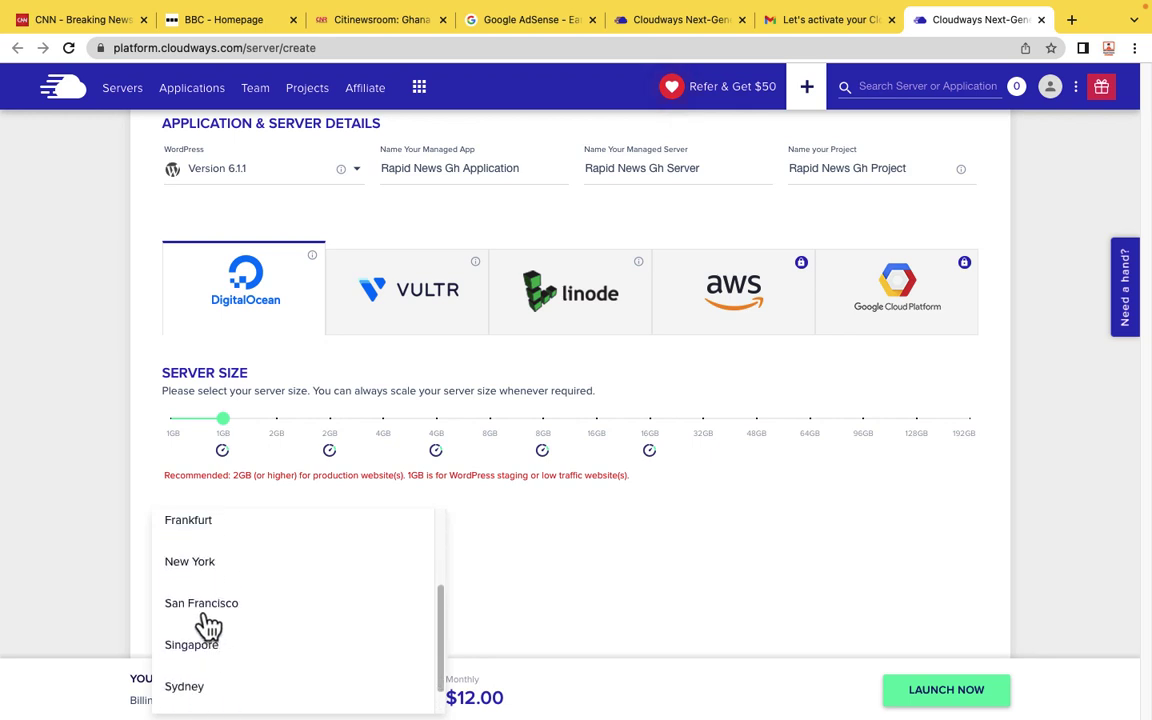
scroll(225, 640, "up", 5)
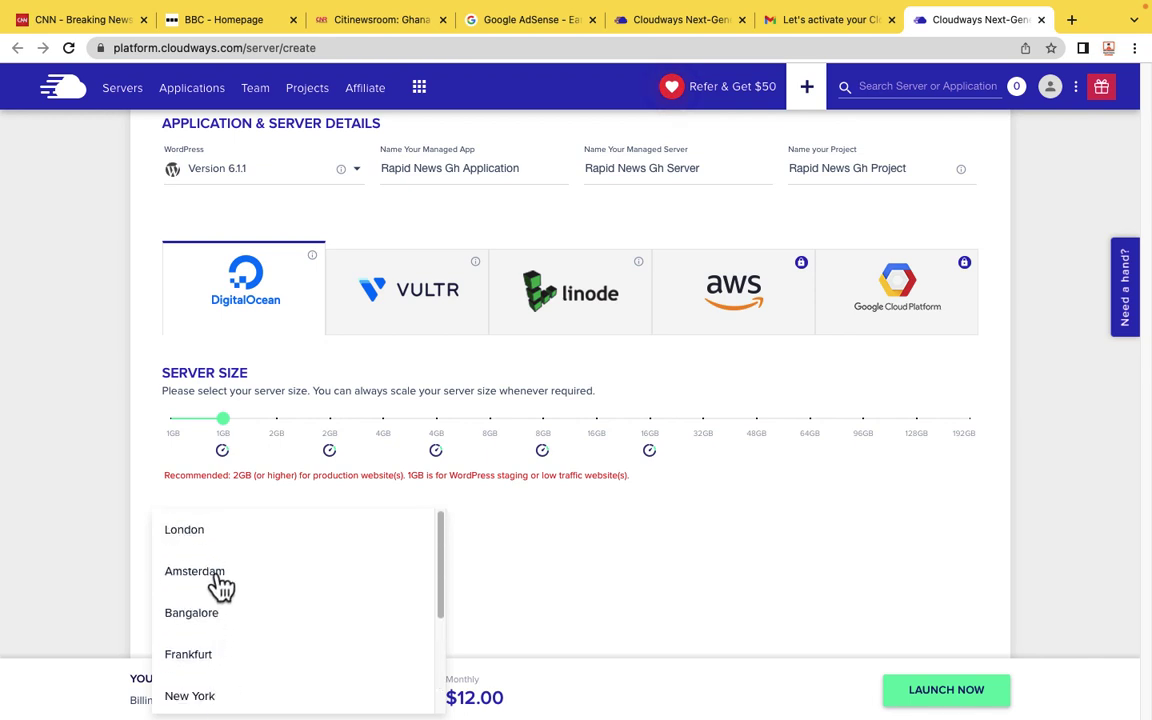
left_click(560, 606)
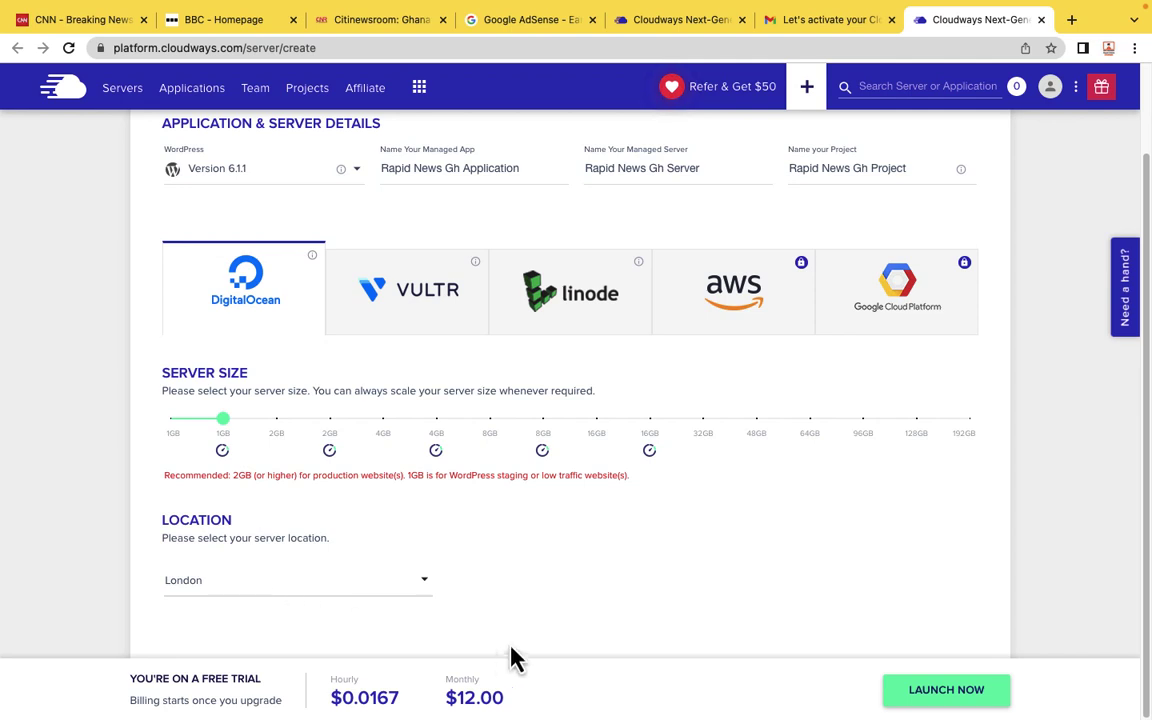
Launch the Rapid News Gh Server, dismiss the support tip and referral popup, and start upgrading the trial account
left_click(933, 705)
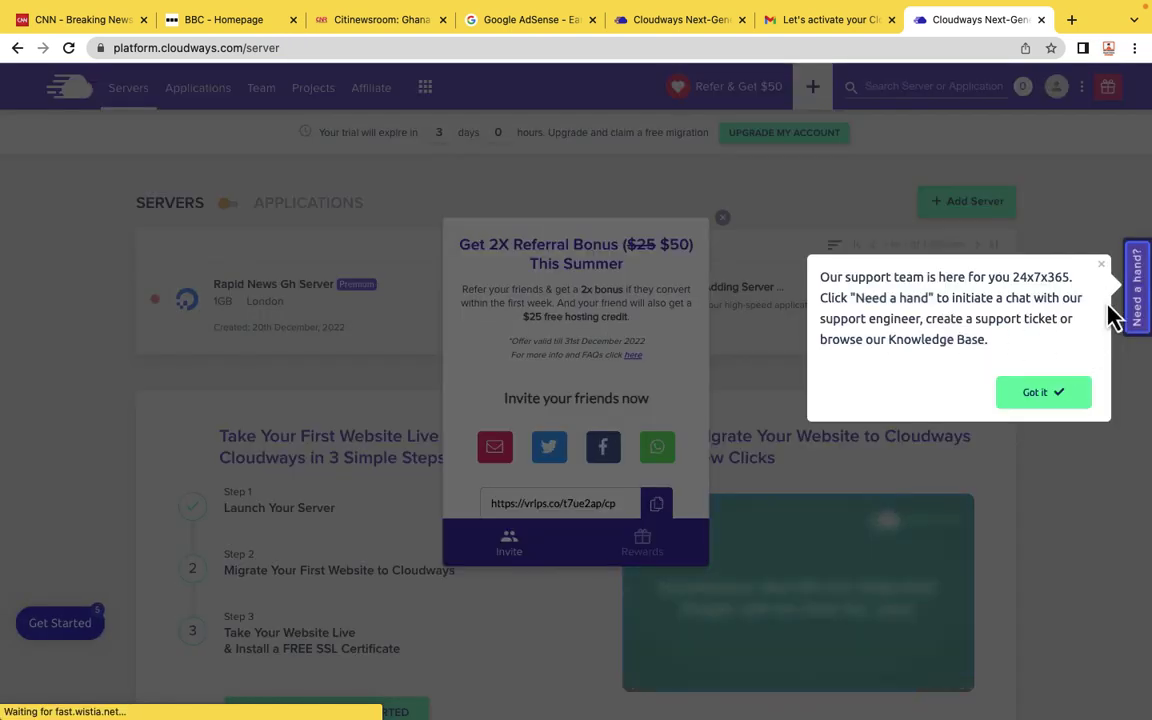
left_click(1043, 392)
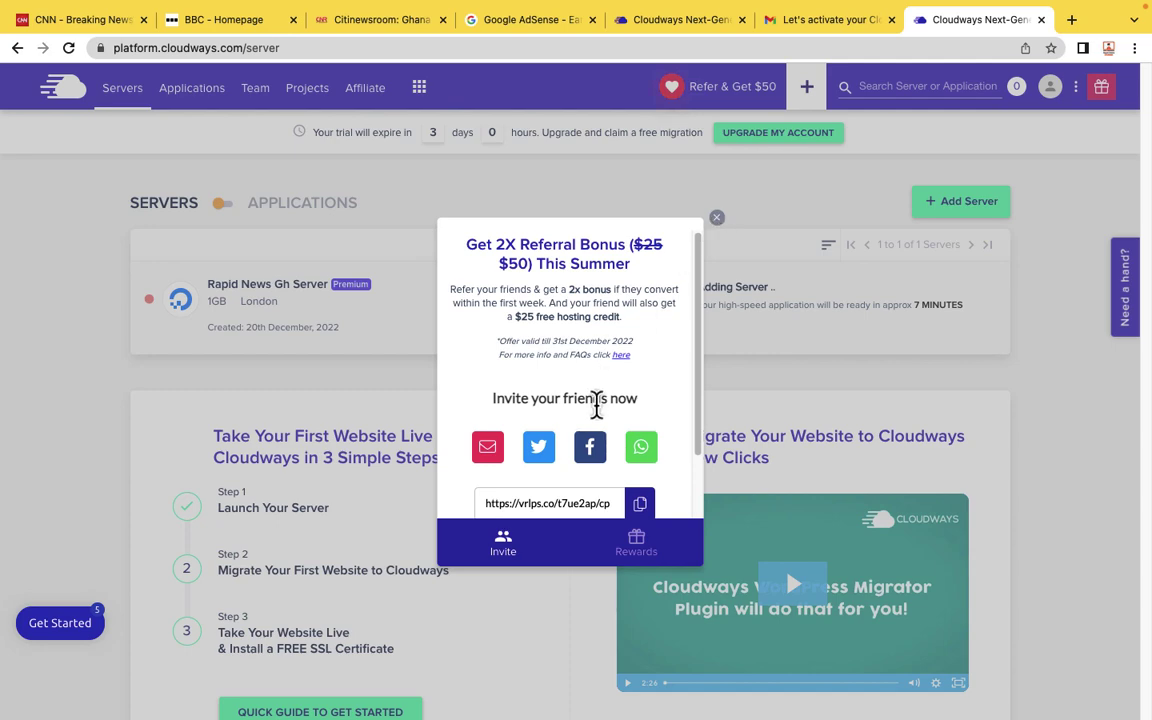
left_click(722, 228)
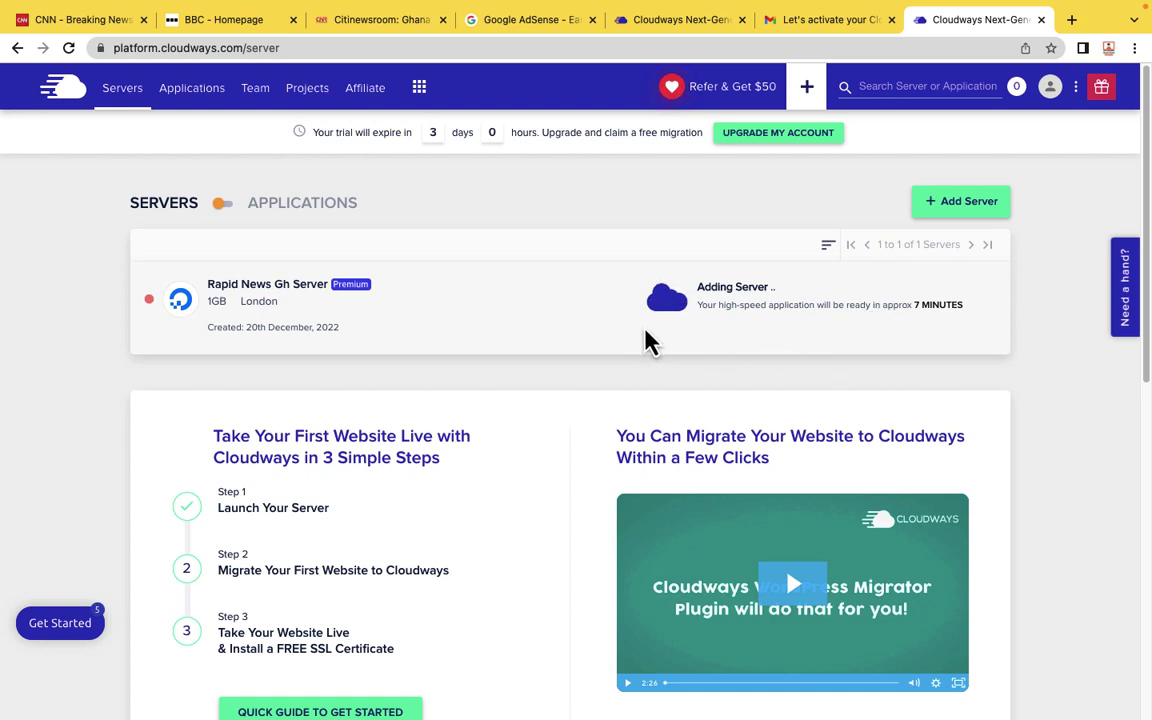
left_click_drag(316, 135, 375, 134)
left_click(368, 138)
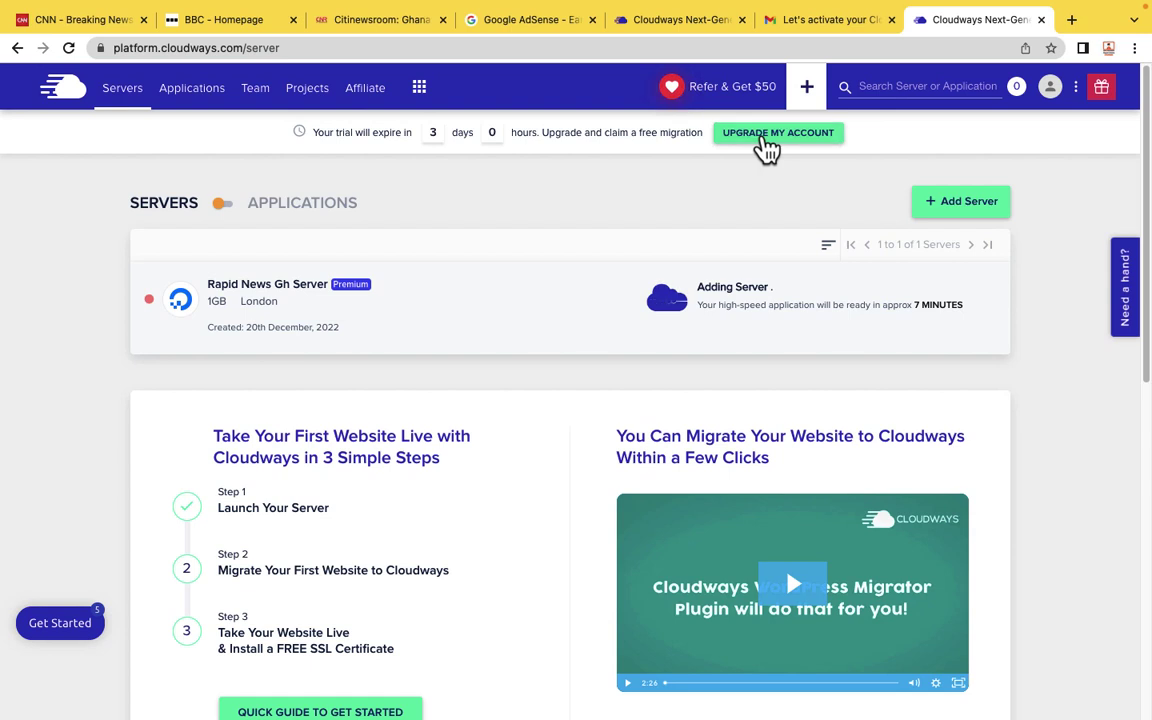
left_click(765, 145)
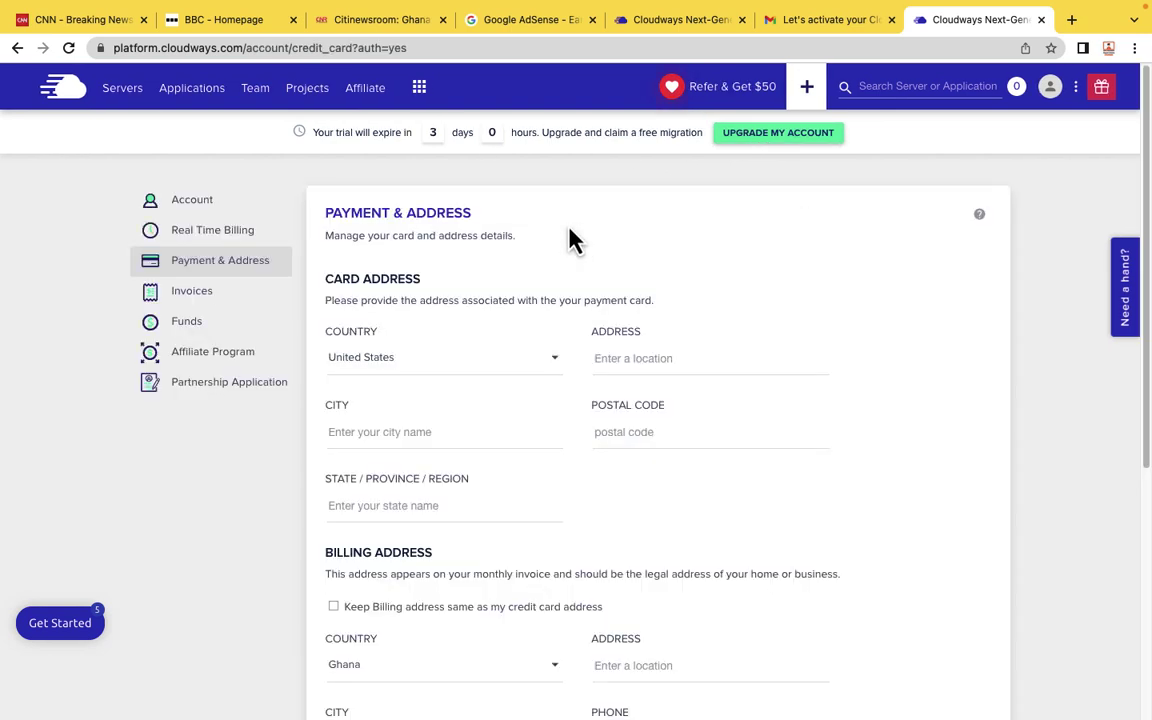
Set the card address country to Ghana, with Kumasi as the street address and city
left_click(419, 362)
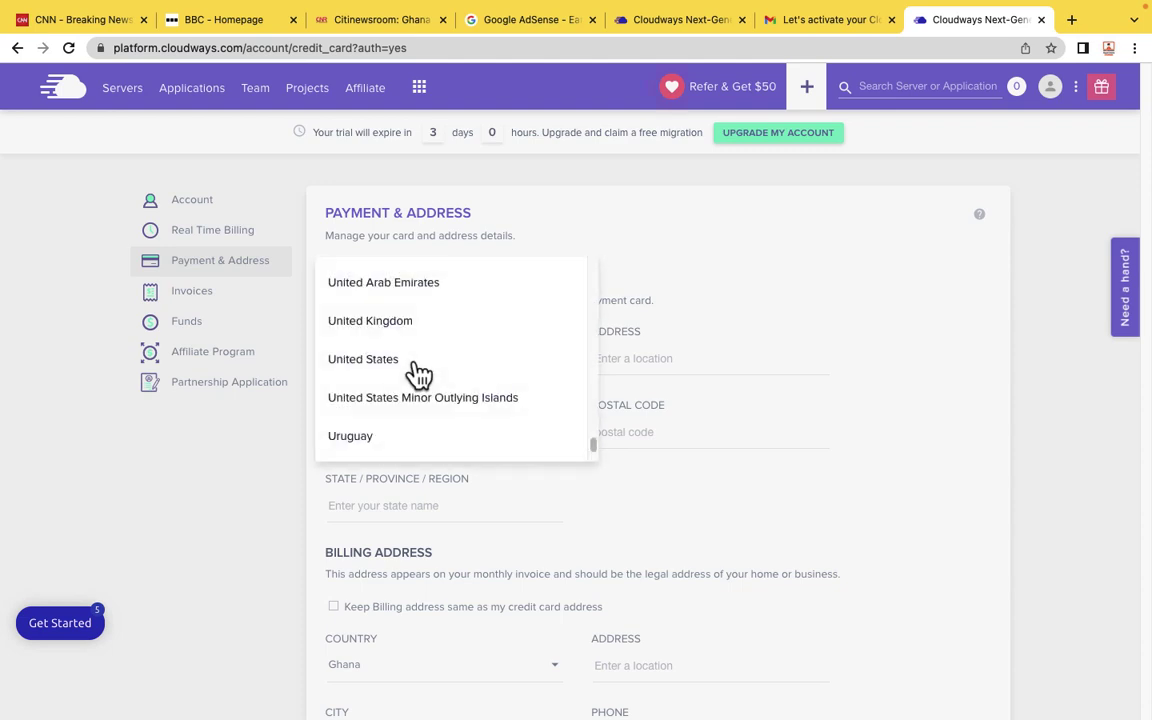
type("gh")
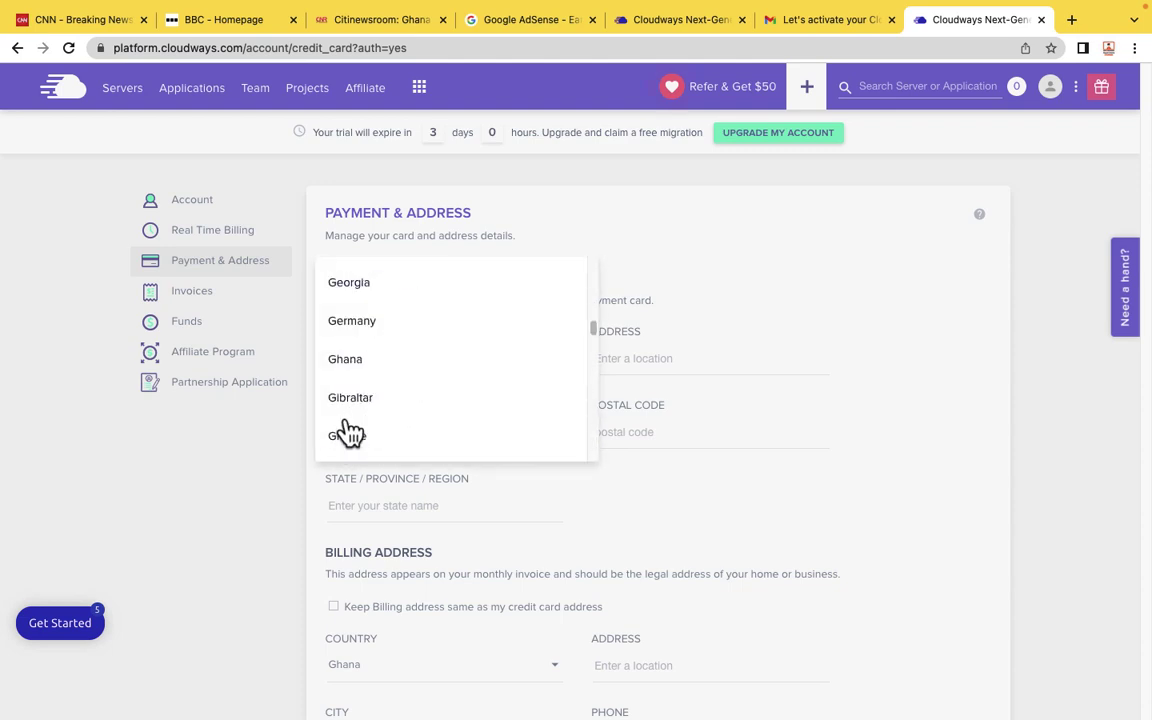
left_click(350, 365)
left_click(626, 364)
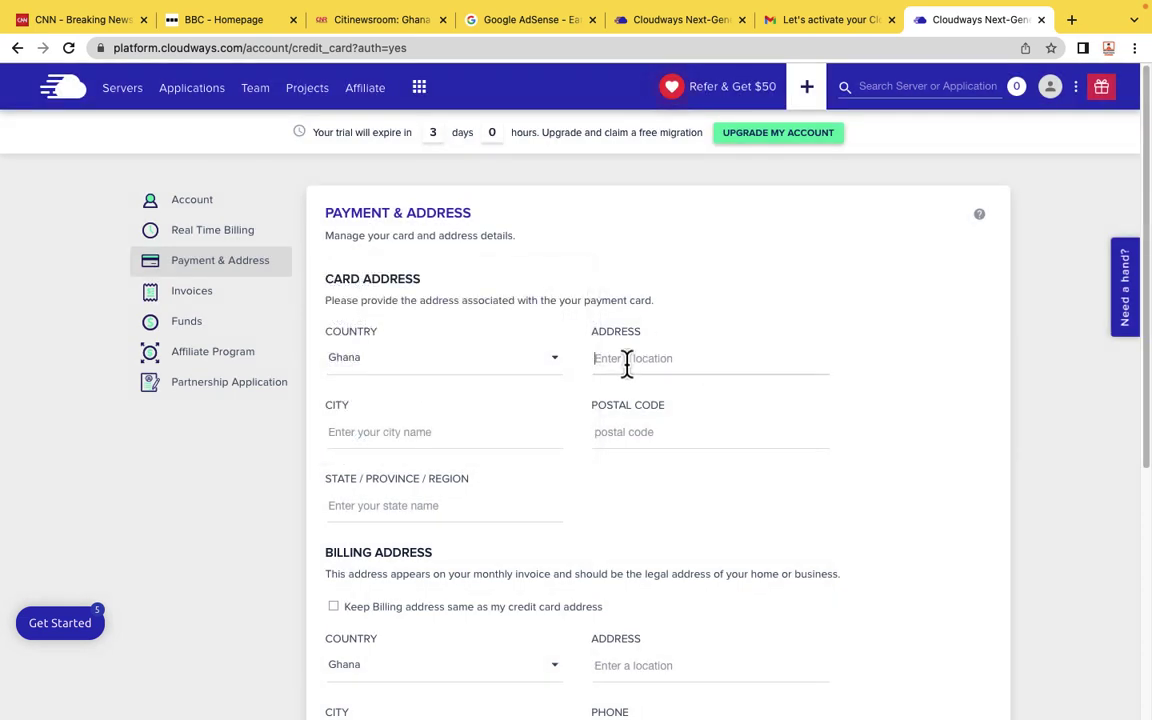
type("Kumas")
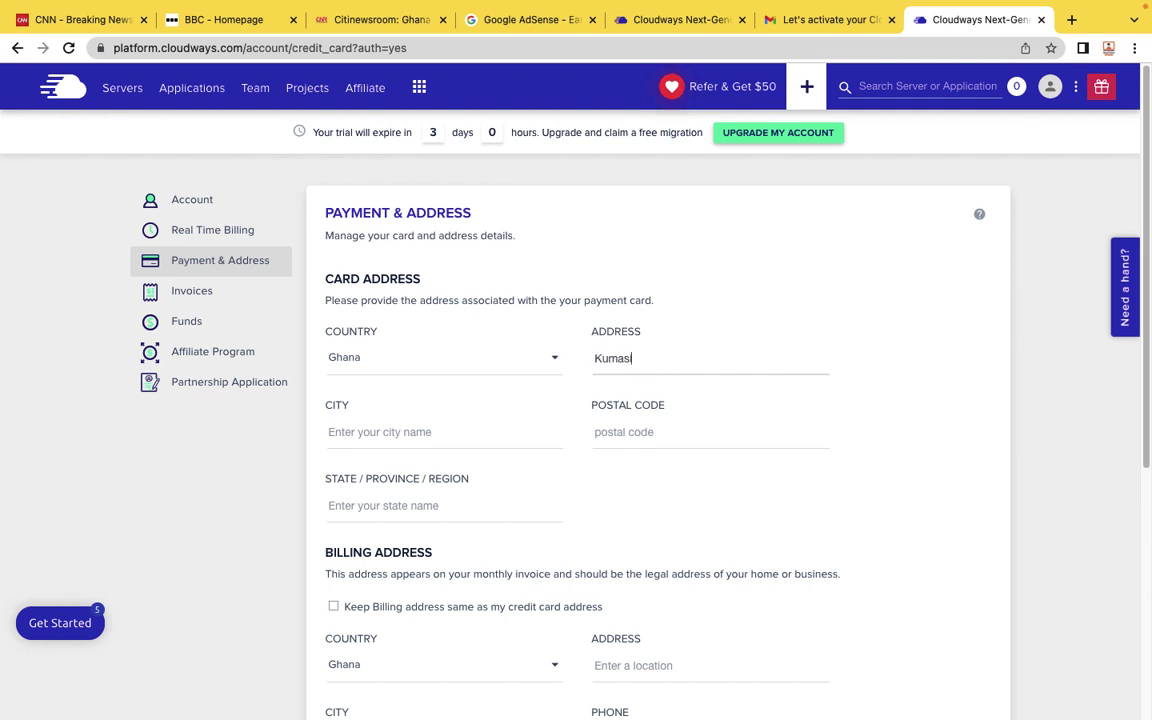
type("i")
left_click(368, 425)
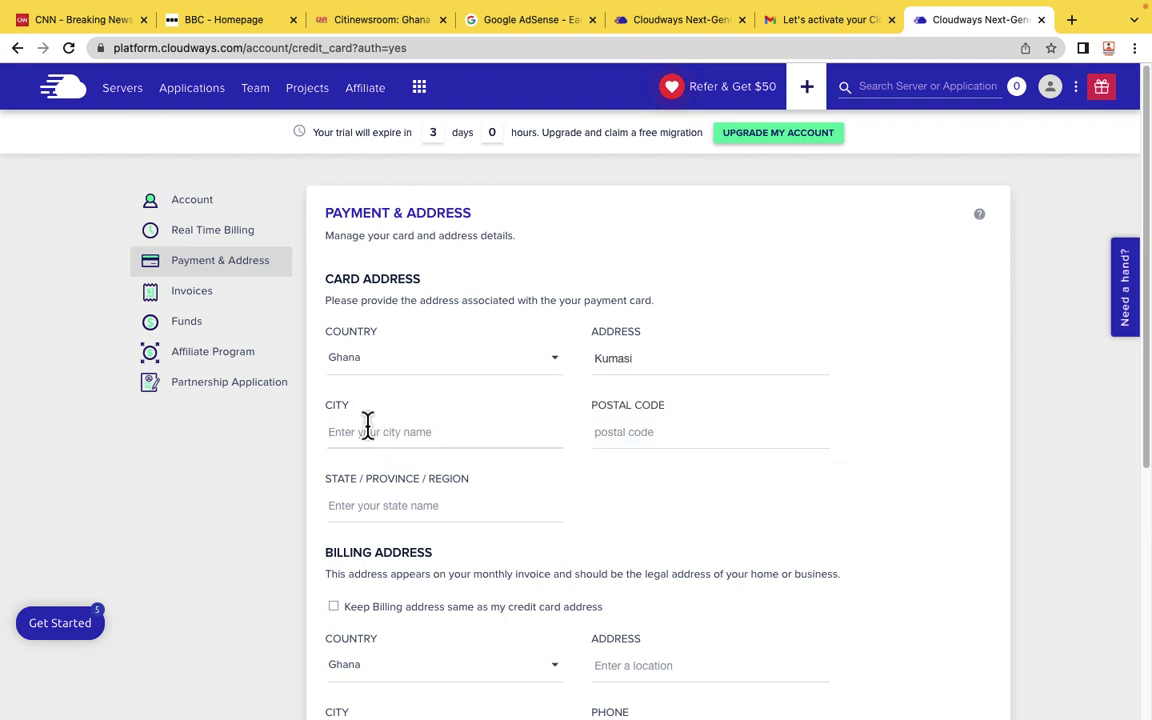
type("Kumasi")
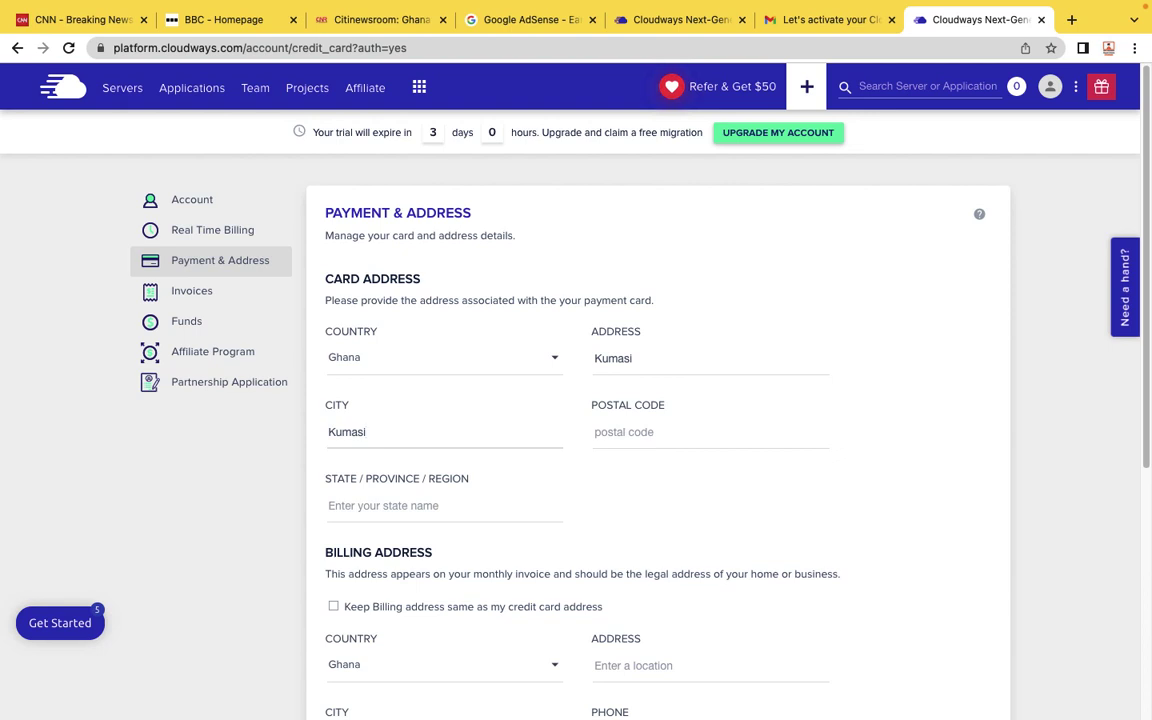
Enter postal code 00233 and state Ashanti, and make the billing address match the card address
left_click(649, 430)
type("00233")
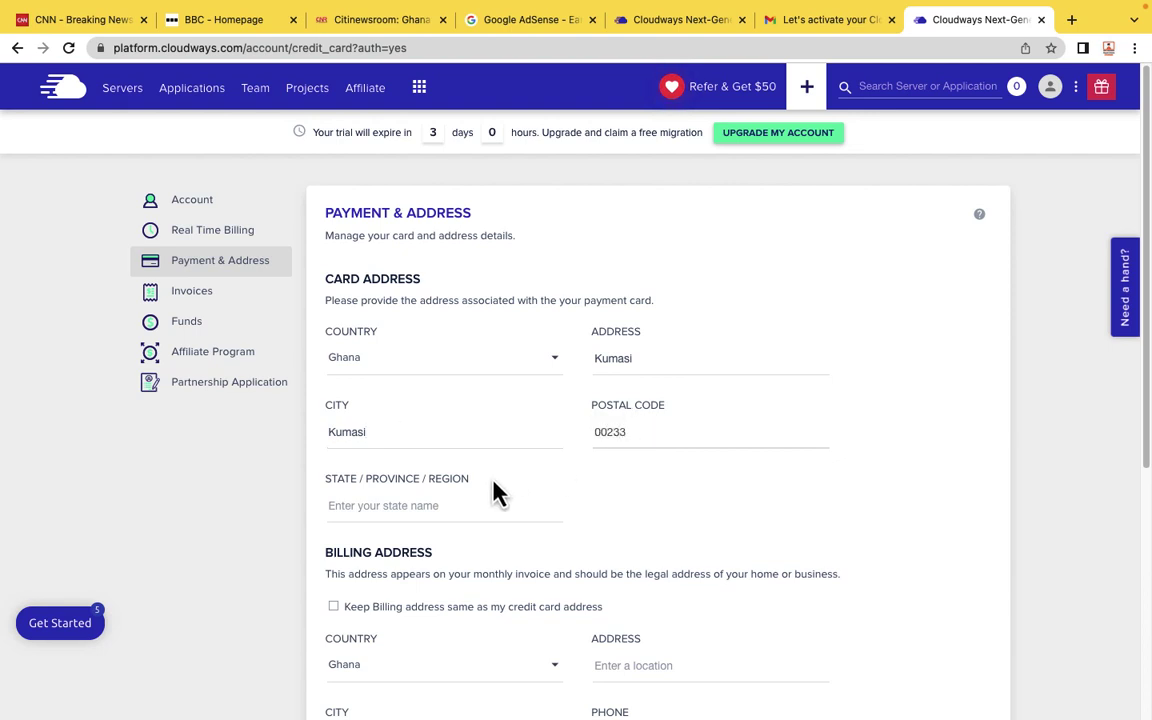
left_click(410, 505)
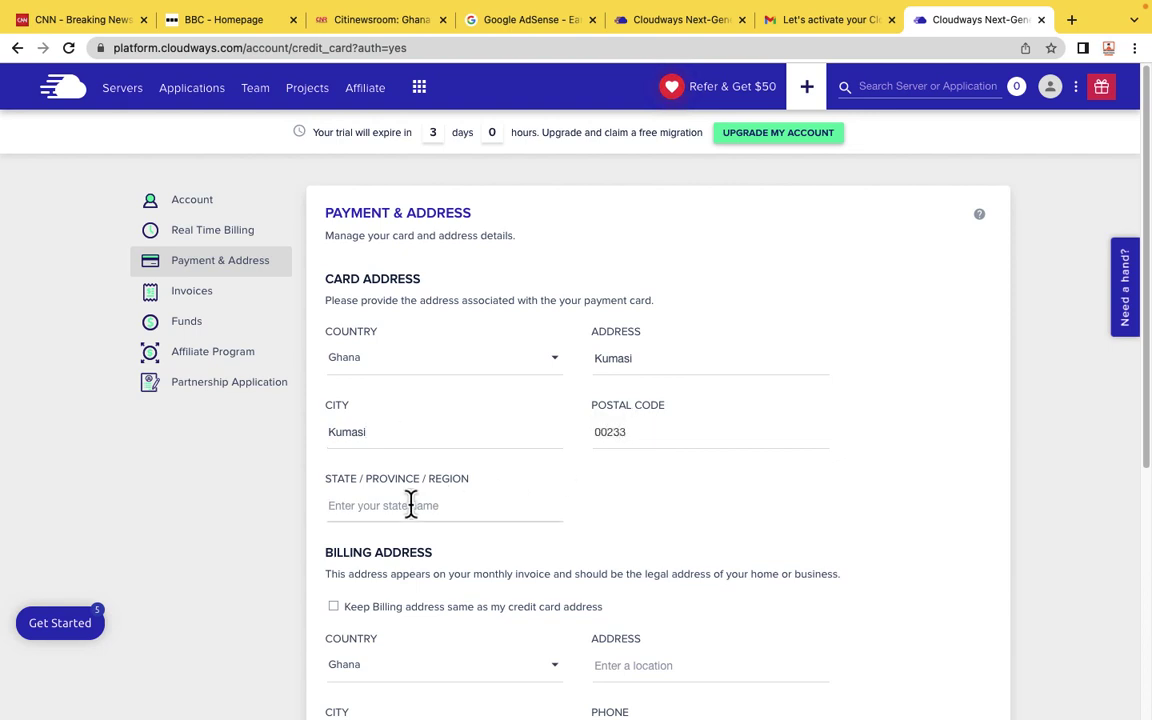
type("Ashan")
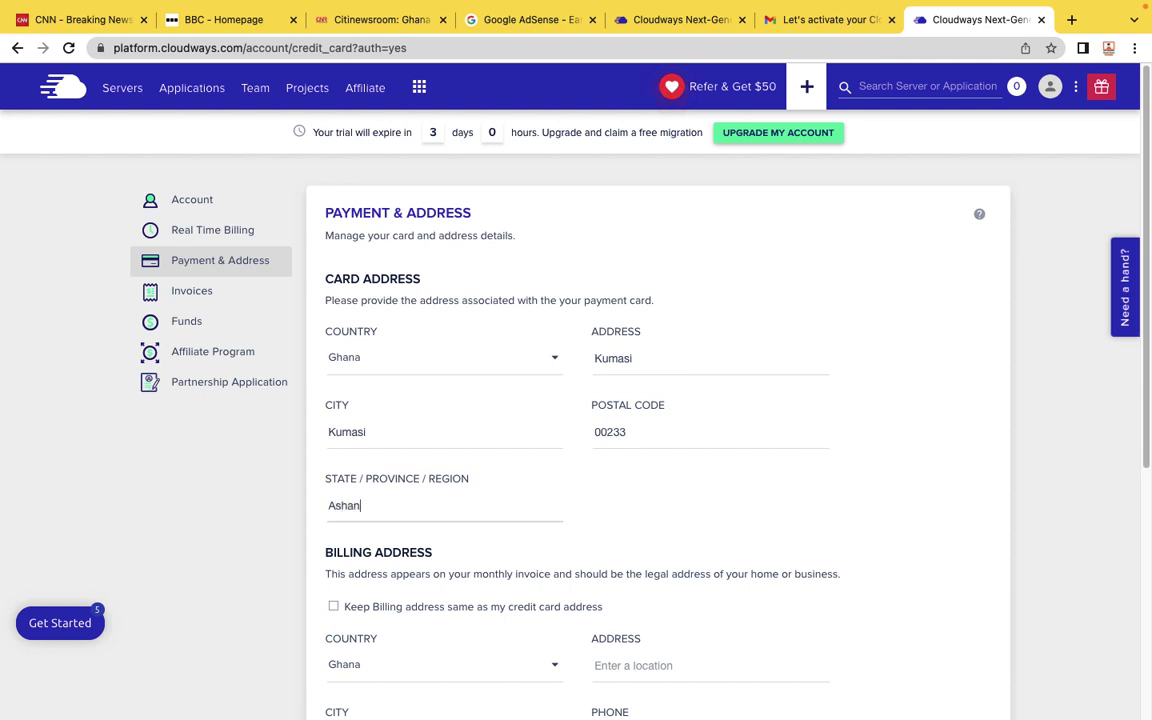
type("ti")
scroll(520, 490, "down", 3)
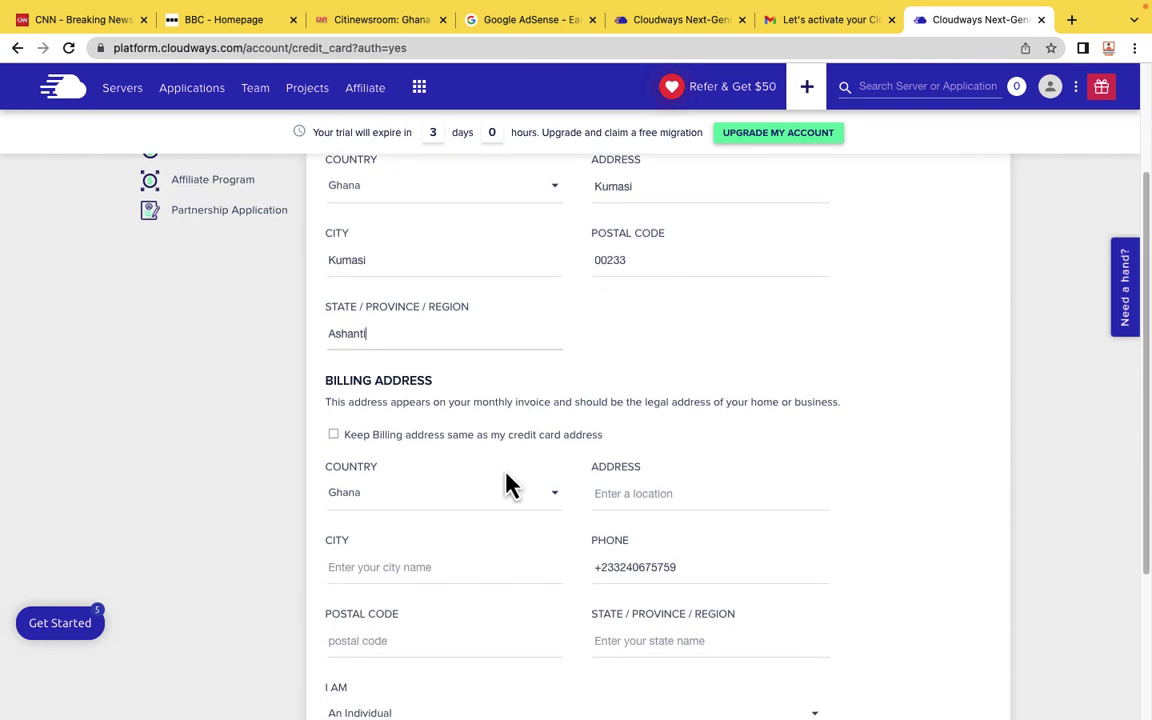
left_click(335, 437)
scroll(465, 466, "down", 2)
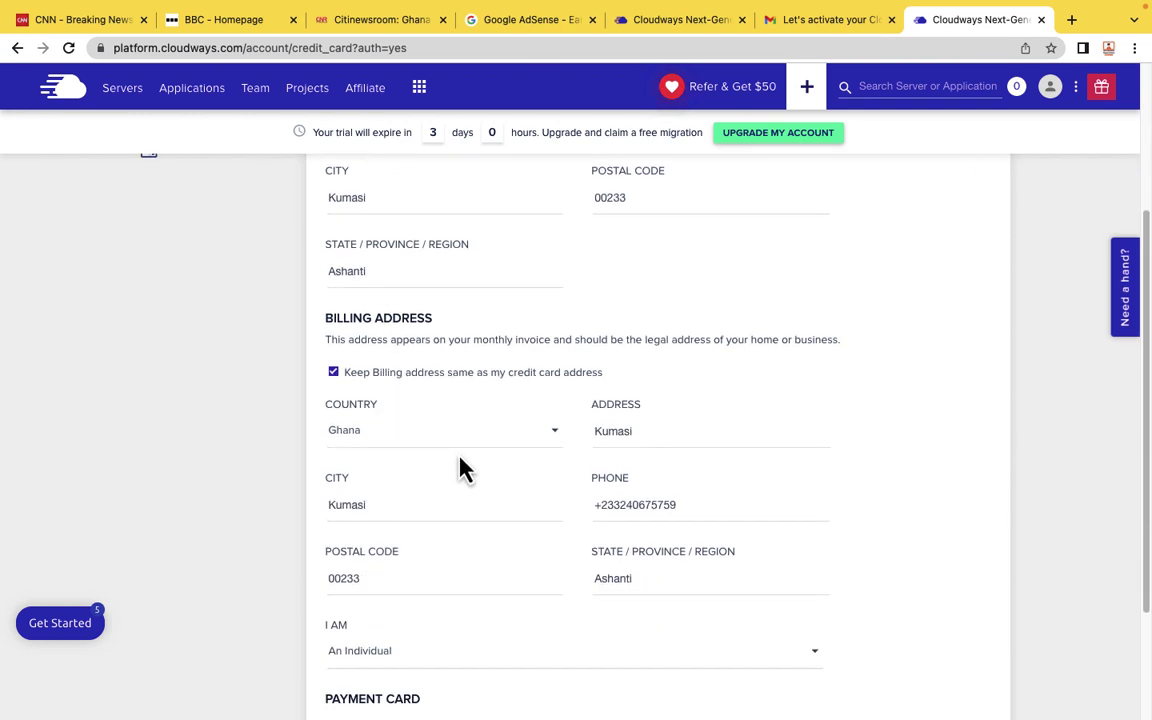
scroll(462, 470, "down", 3)
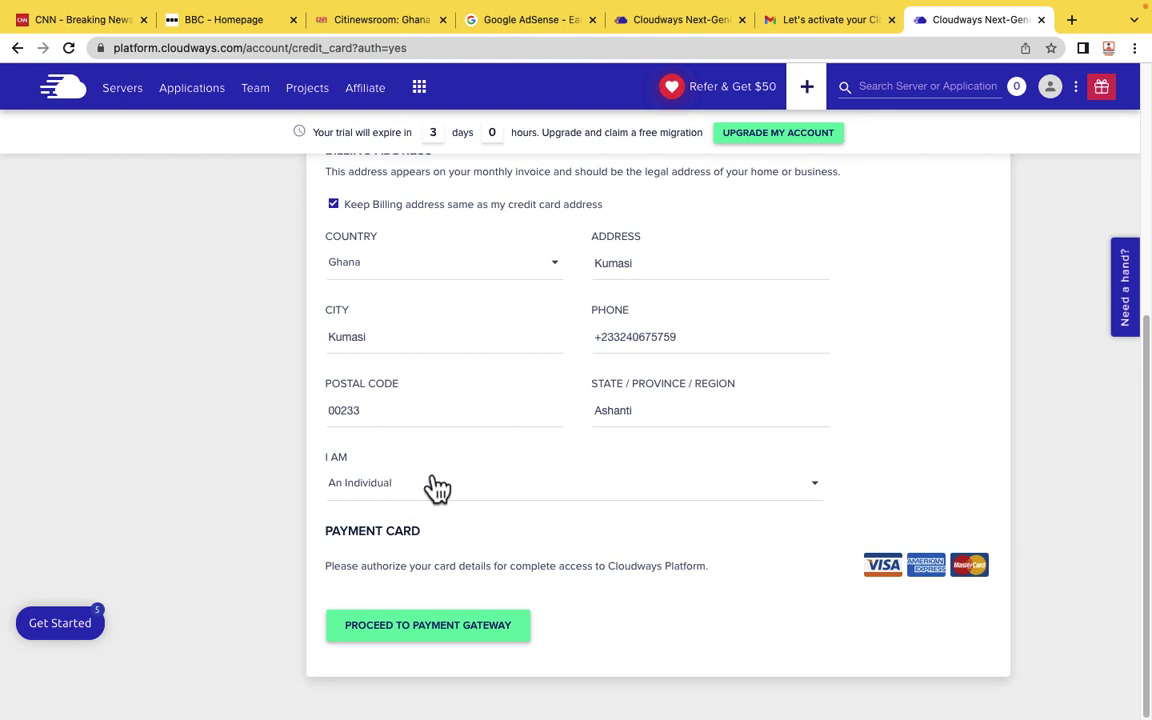
Proceed to the payment gateway, decline Chrome's address-saving offer, and select the card number field
left_click(417, 630)
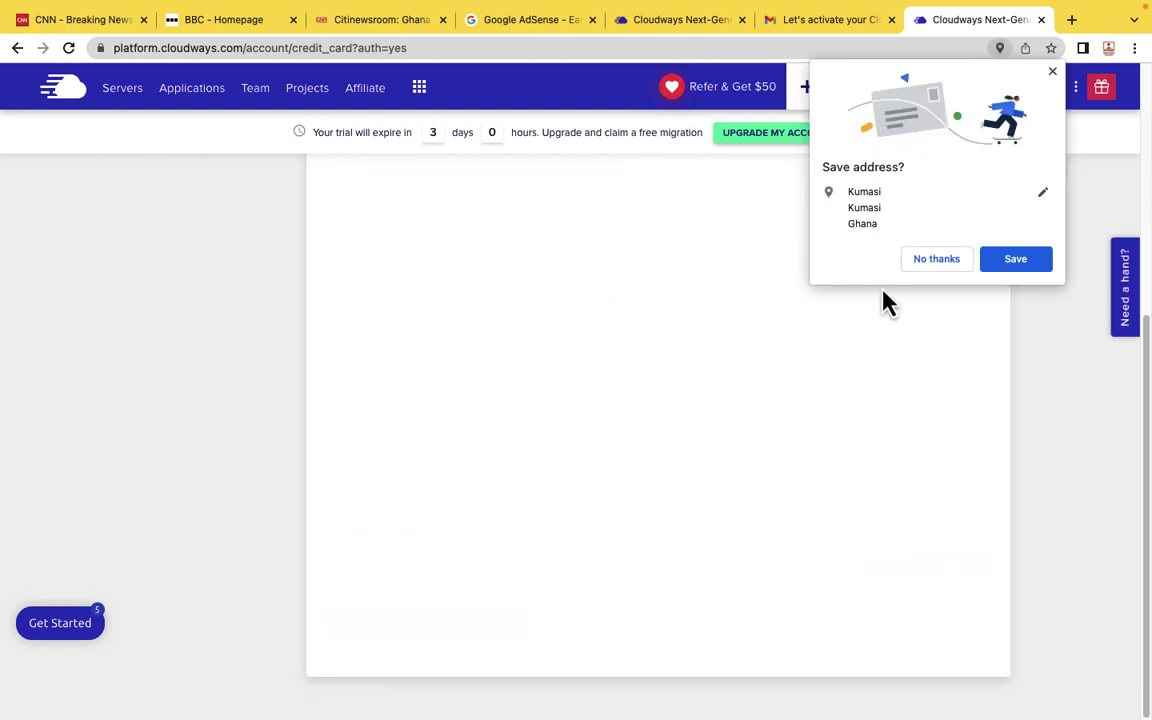
left_click(944, 261)
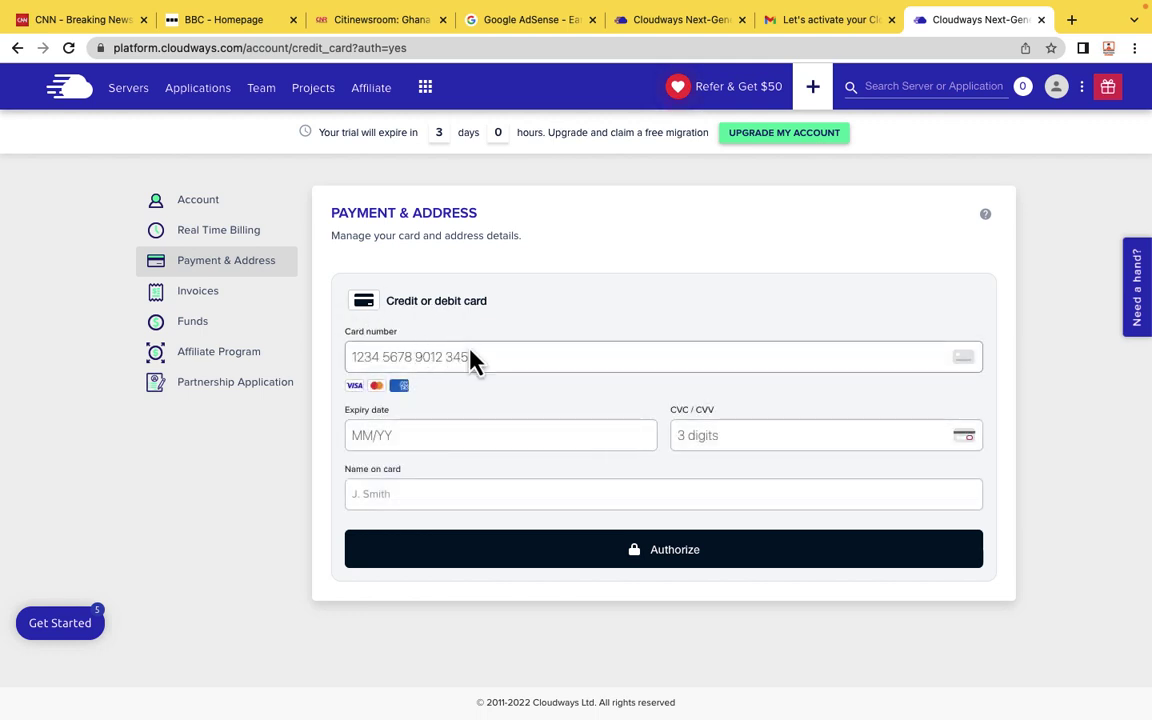
left_click(458, 355)
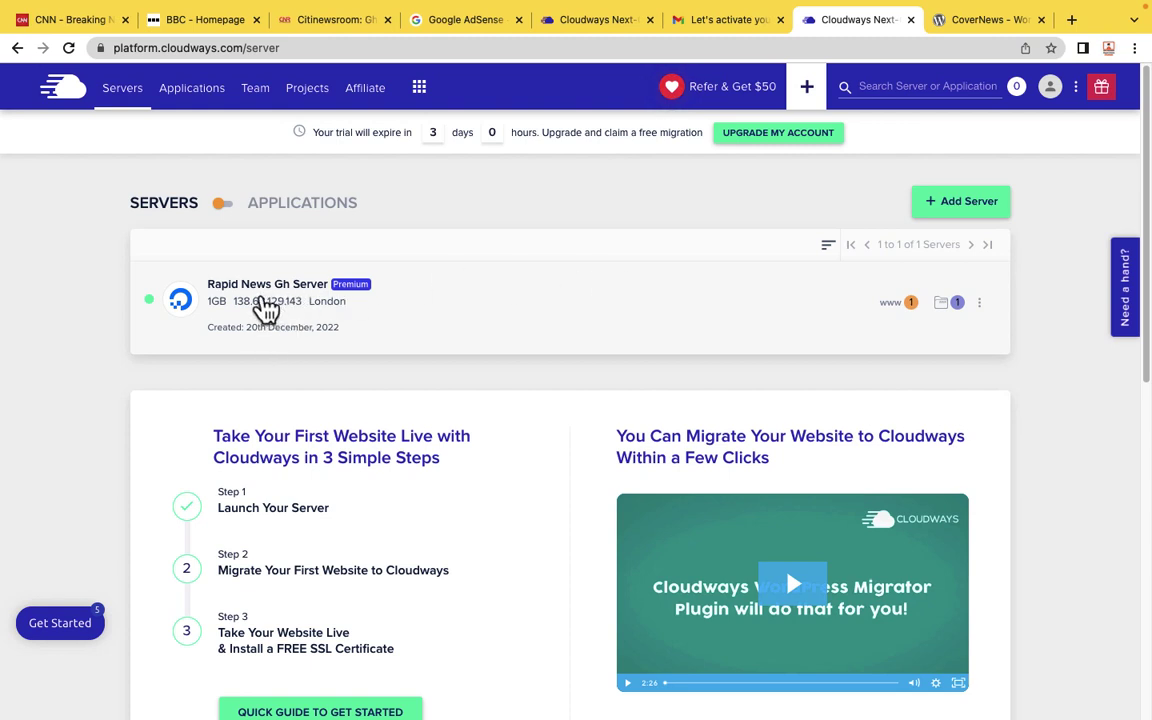
View the Rapid News Gh Server's master credentials, then switch to the Applications list
left_click(265, 310)
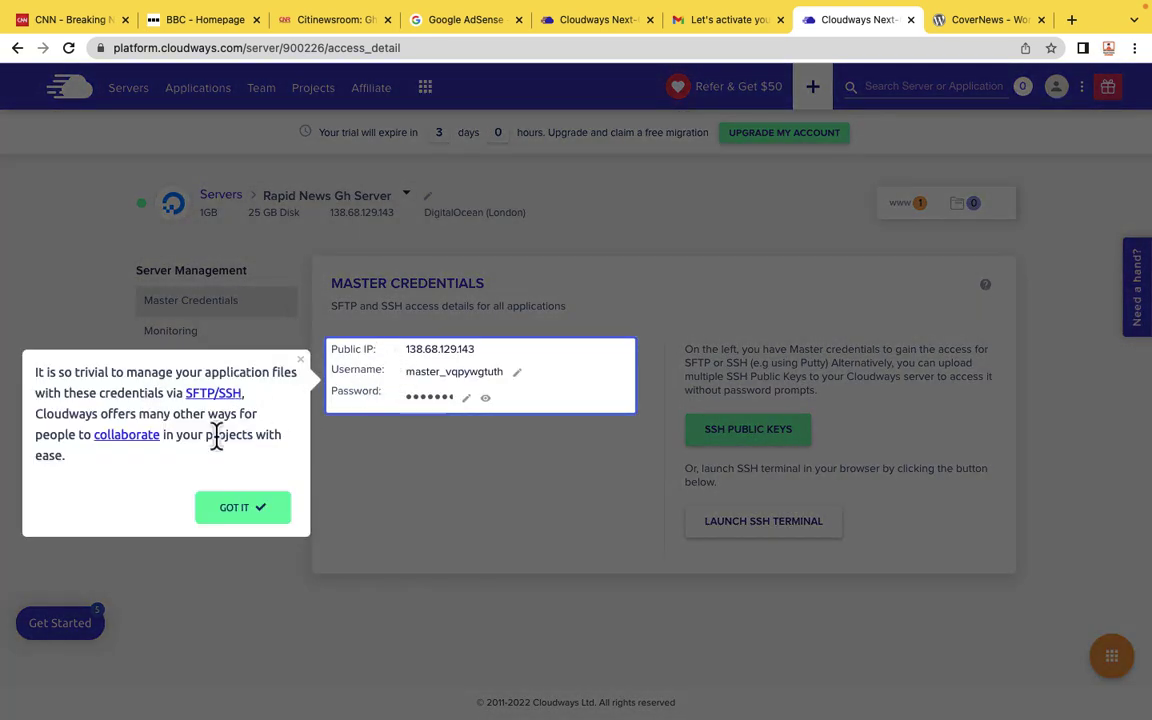
left_click(300, 361)
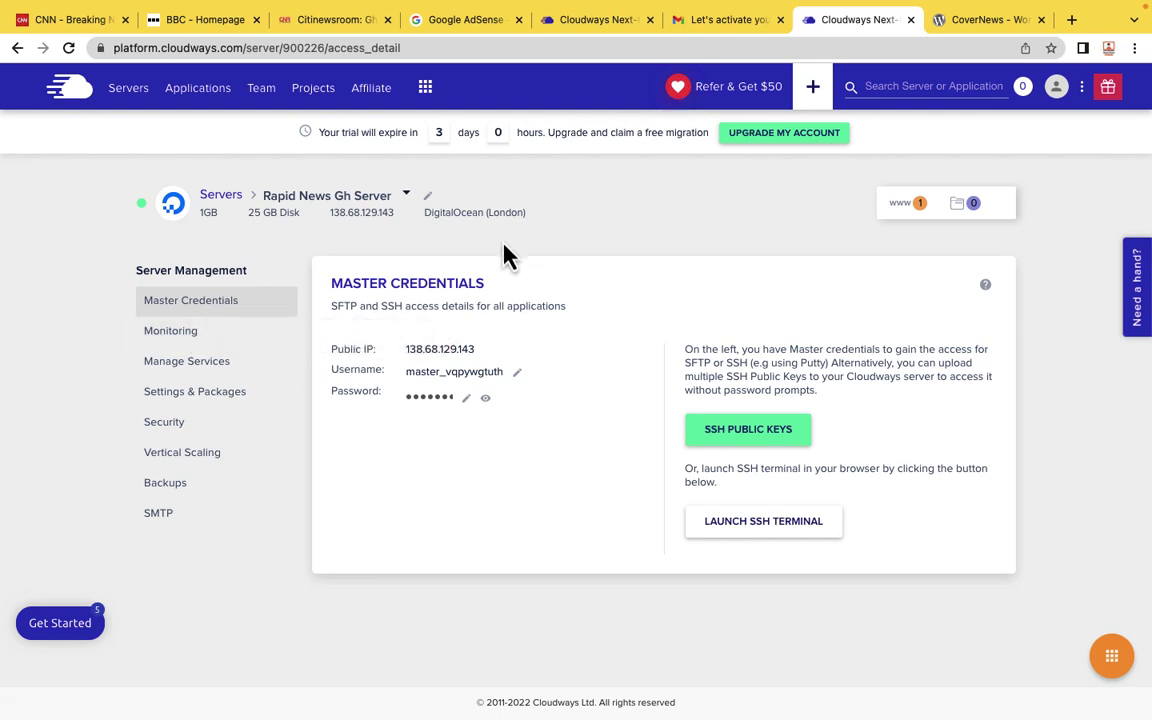
left_click(205, 95)
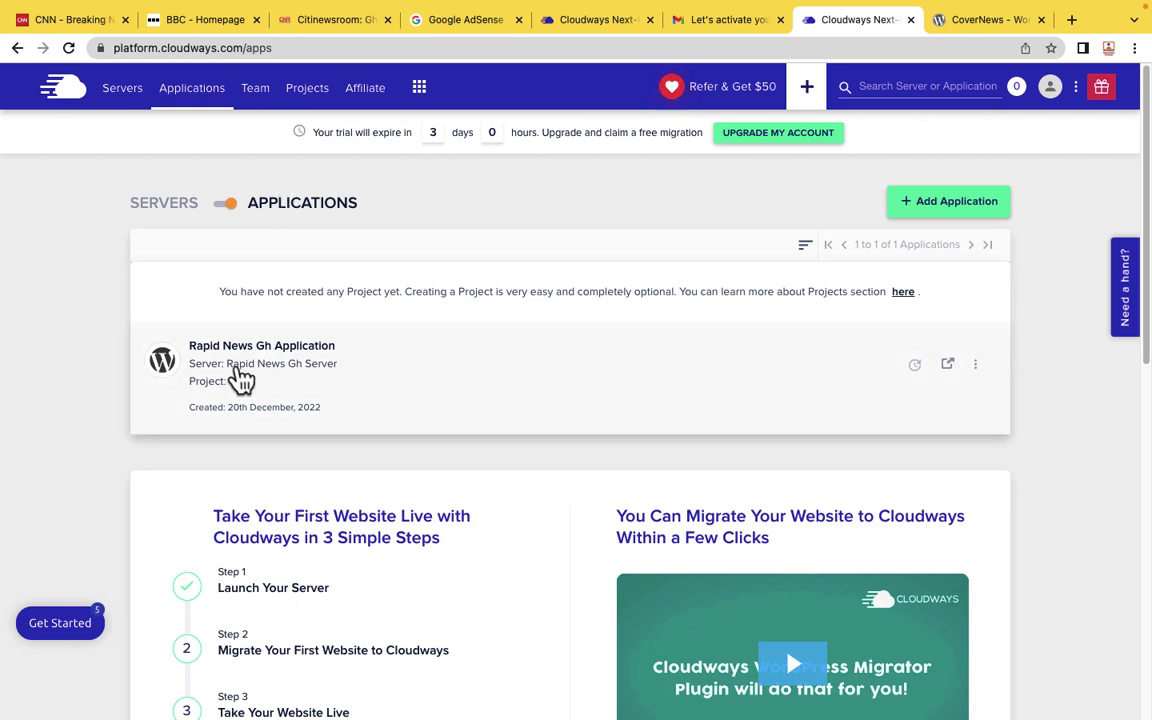
Open the Rapid News Gh Application details and launch its live WordPress site in a new tab
left_click(240, 378)
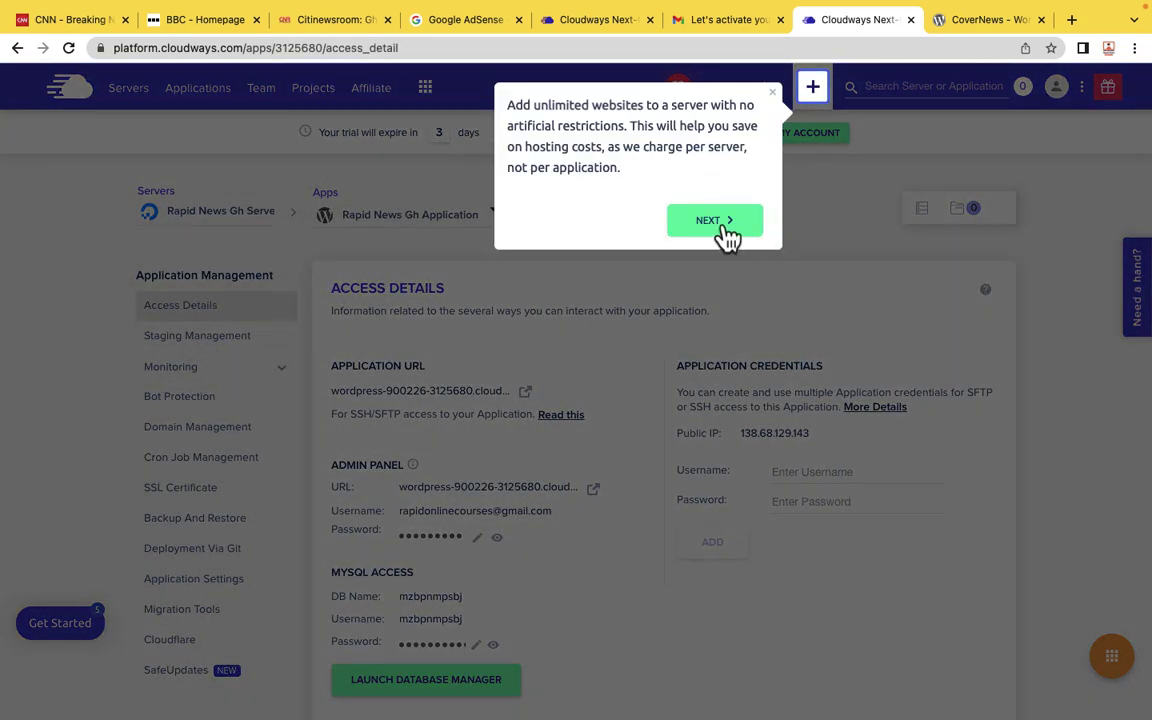
left_click(771, 94)
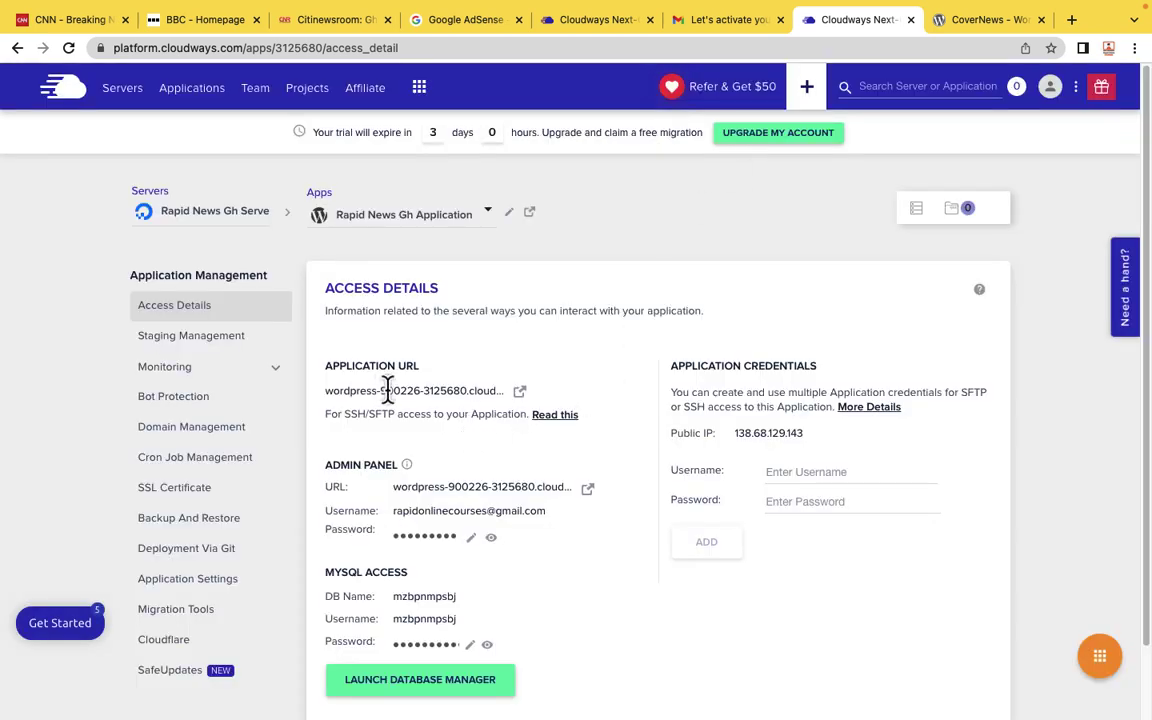
scroll(461, 420, "down", 1)
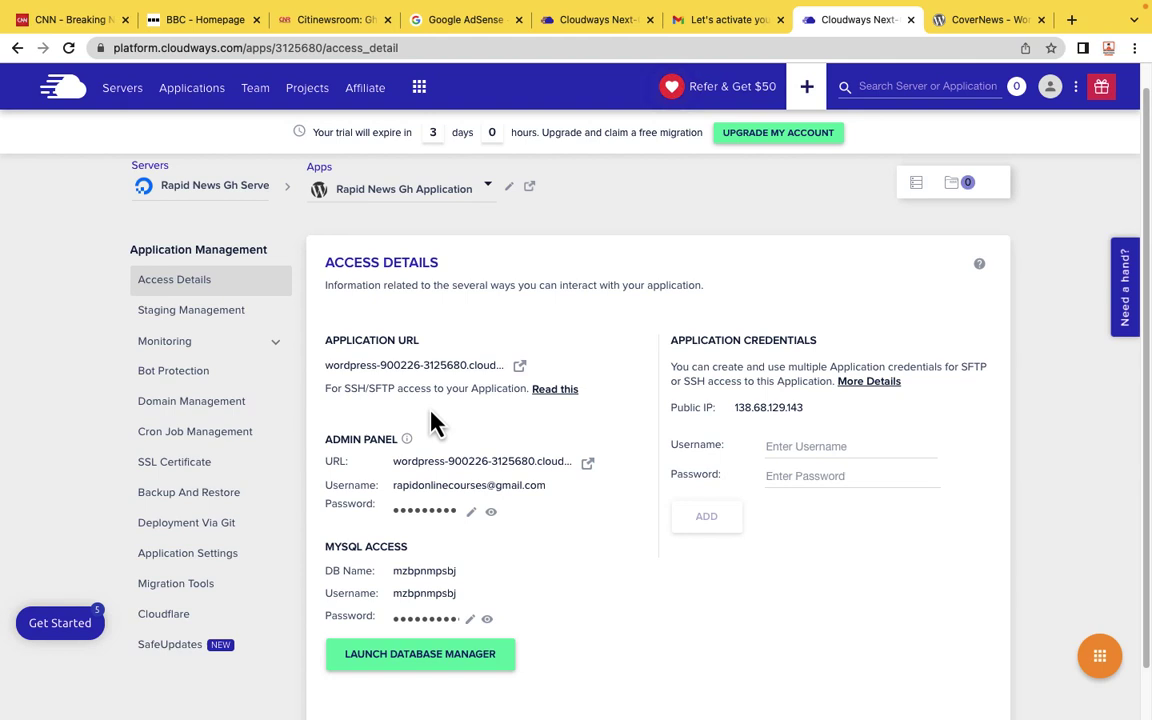
scroll(432, 420, "up", 1)
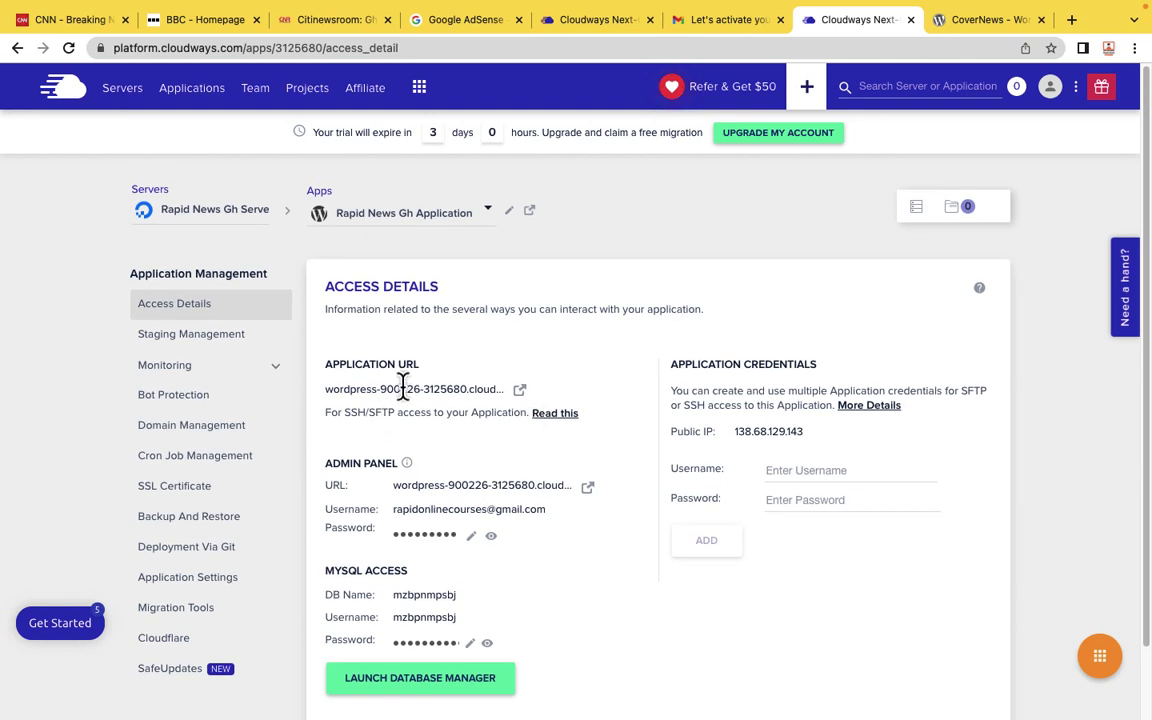
left_click(519, 391)
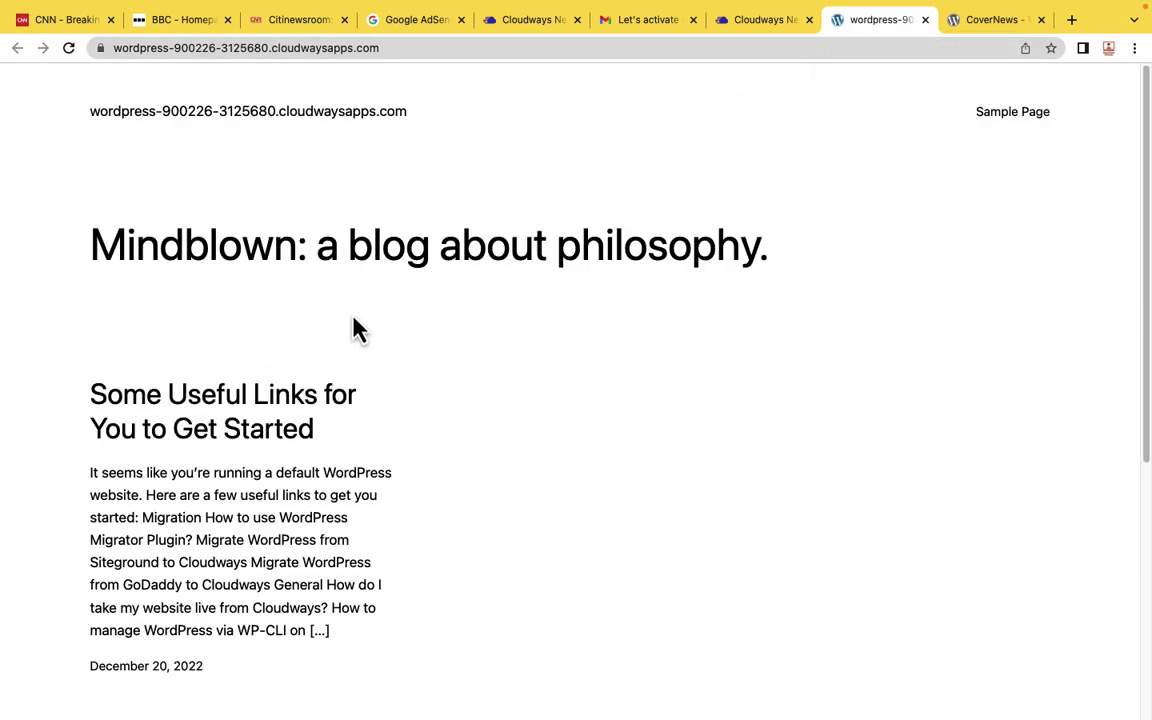
Glance over the CNN tab, then go back to the Rapid News Gh Application's Access Details page
scroll(353, 320, "down", 5)
scroll(334, 370, "up", 5)
left_click(66, 20)
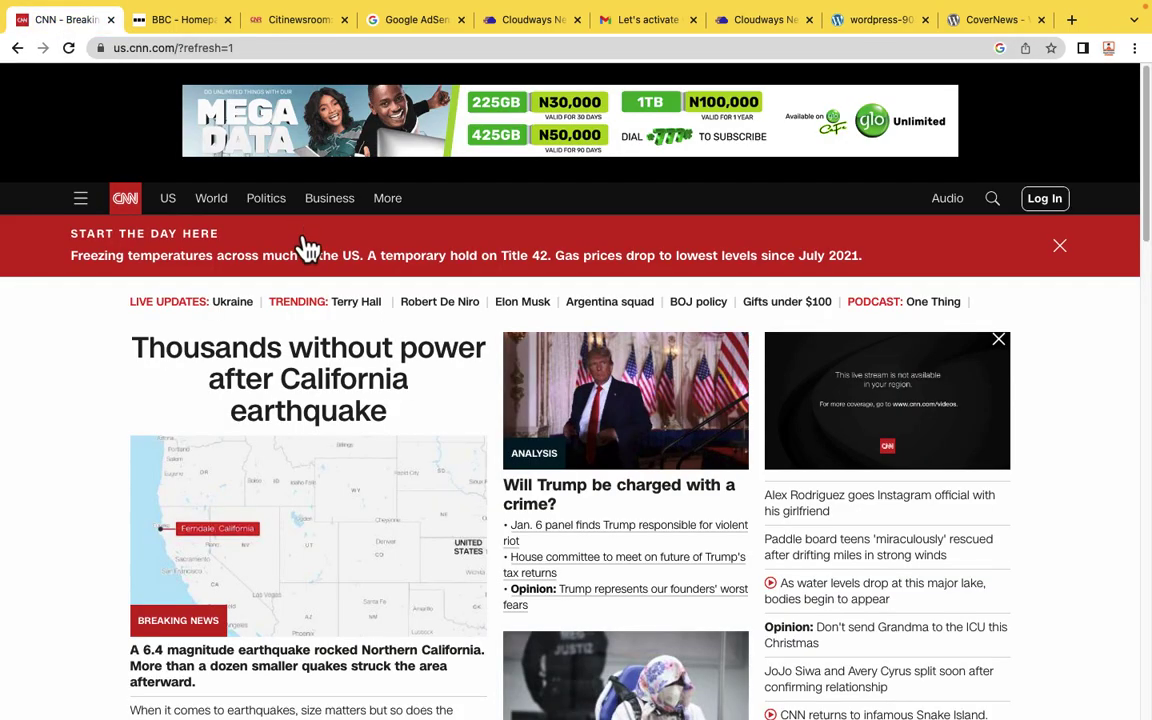
scroll(435, 392, "down", 3)
scroll(437, 393, "down", 4)
scroll(437, 393, "up", 7)
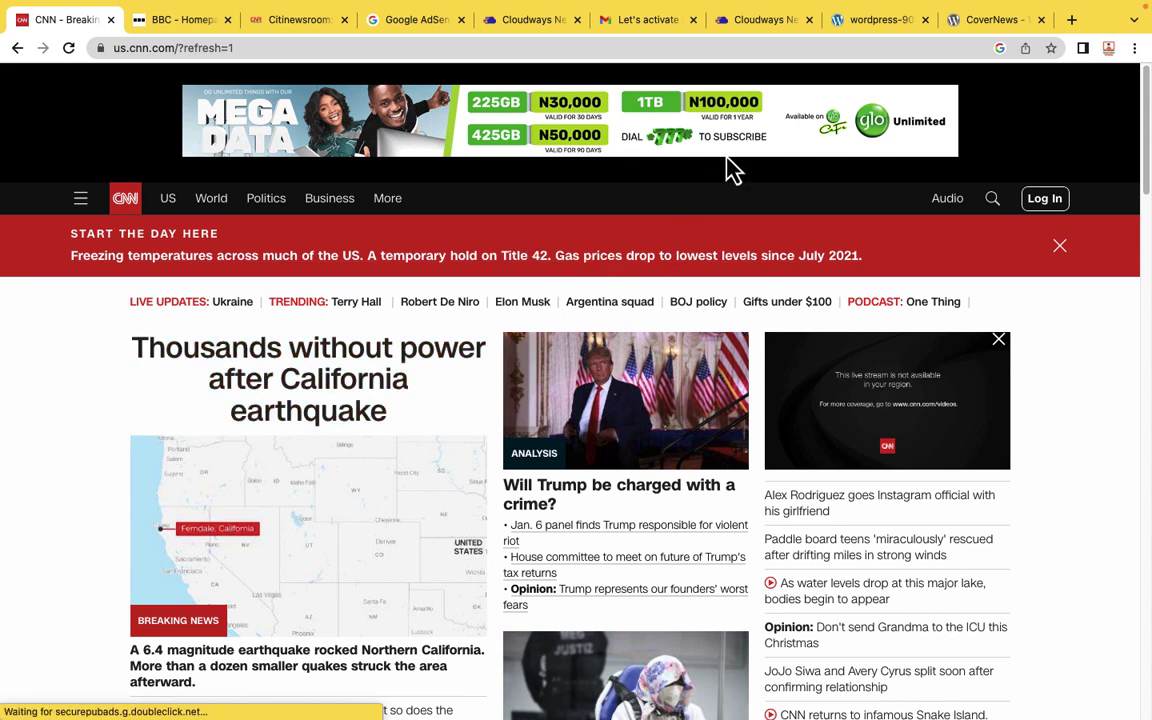
left_click(752, 28)
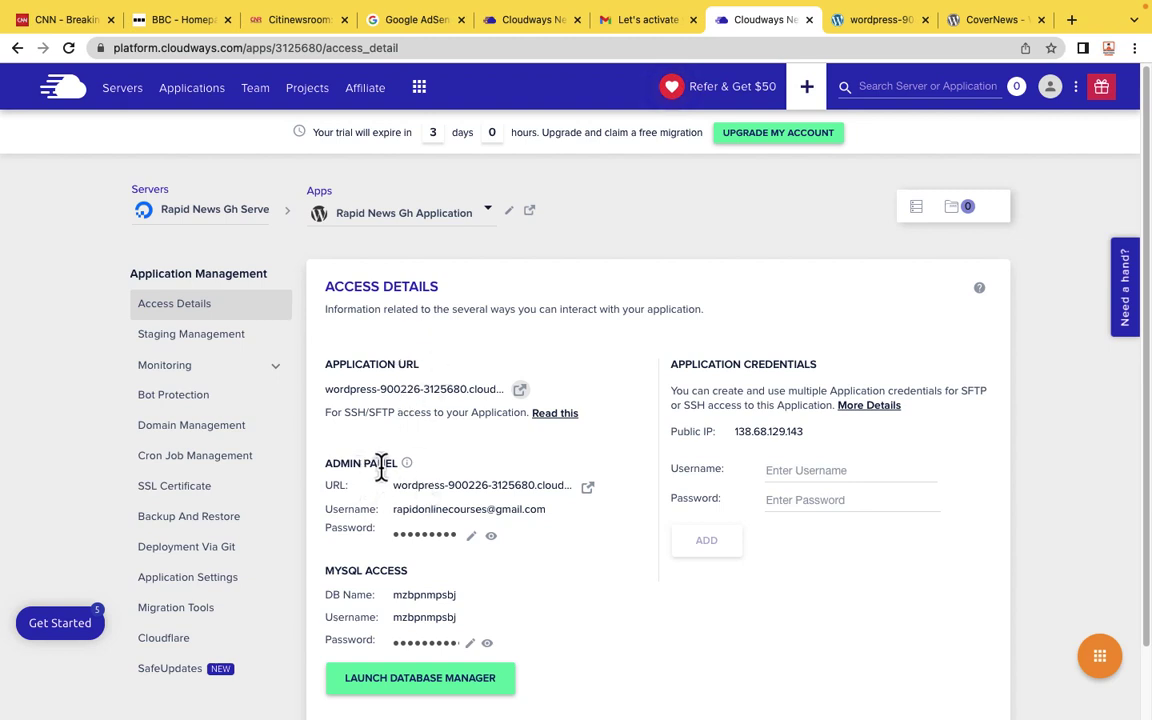
Open the WordPress admin login and paste in the admin username copied from Cloudways
left_click(588, 488)
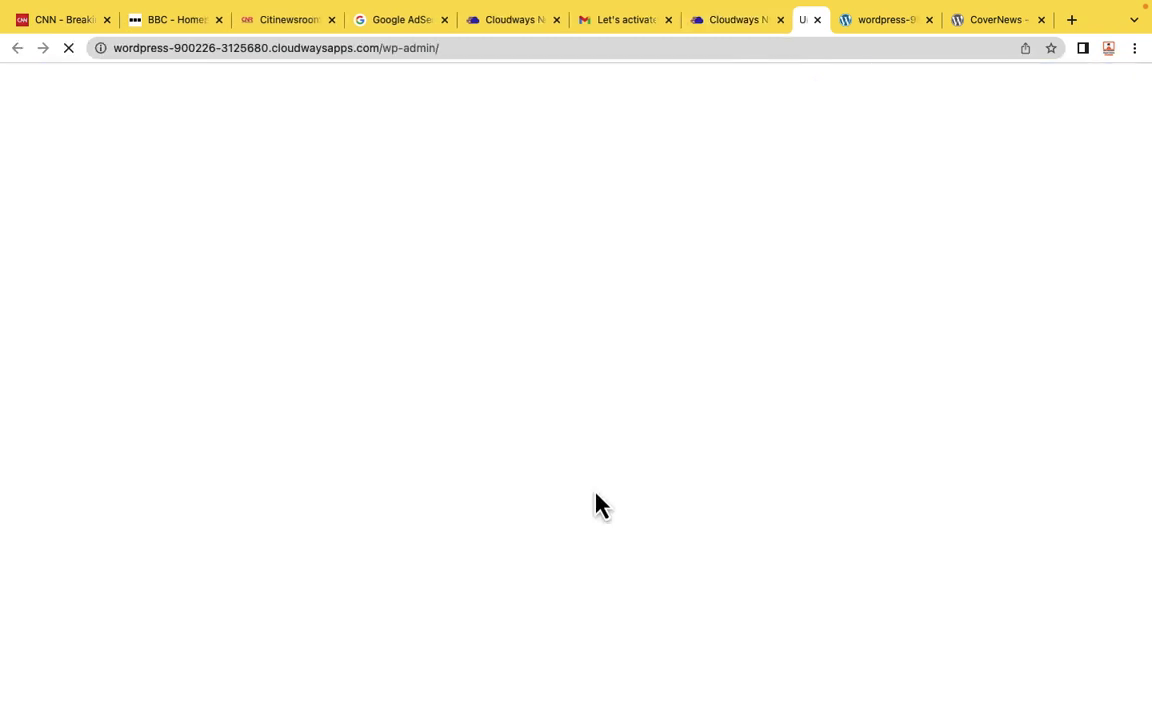
left_click(692, 24)
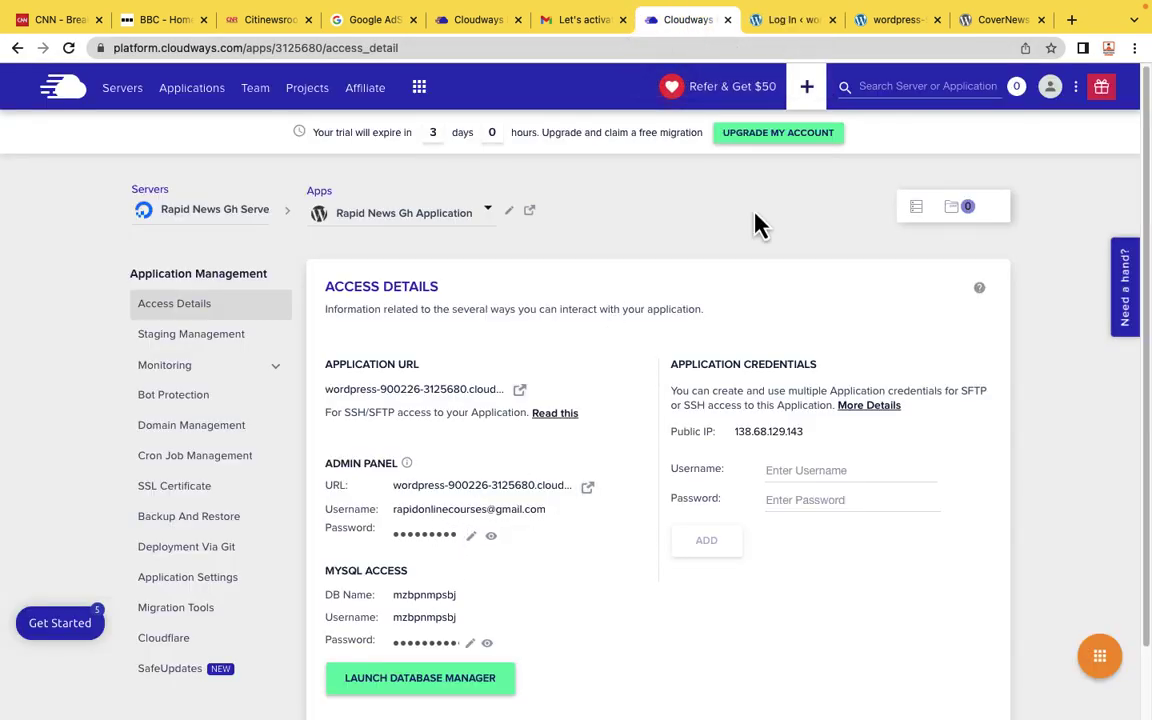
left_click(772, 24)
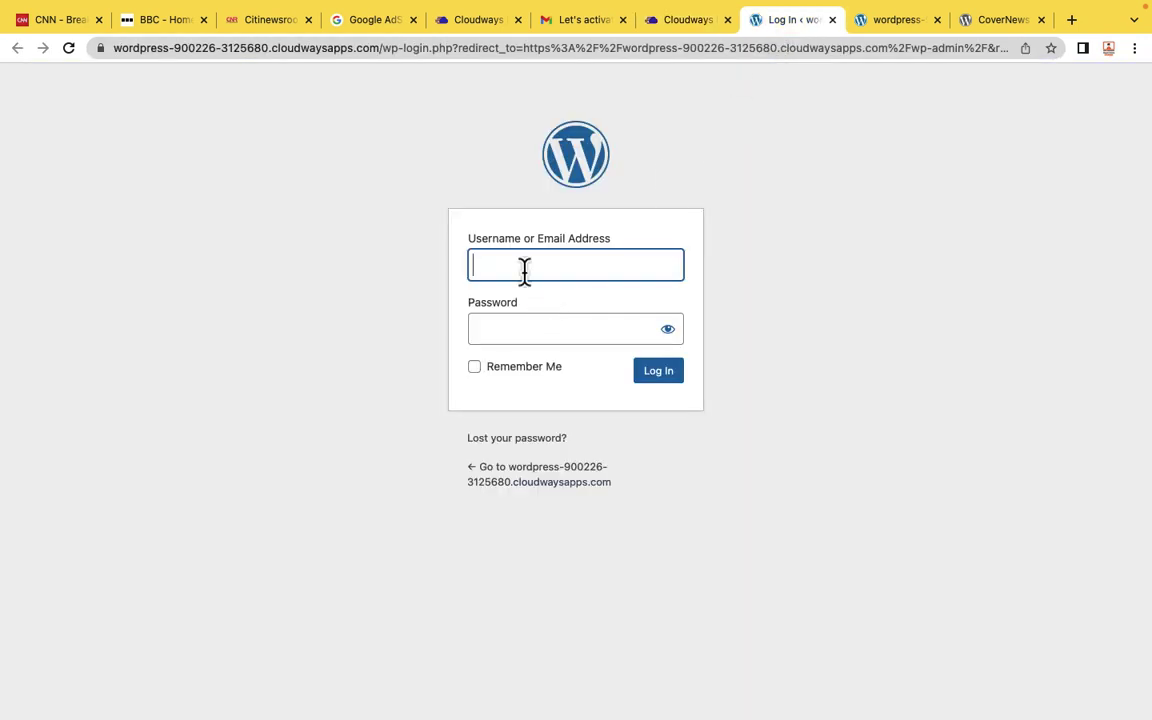
key("super+v")
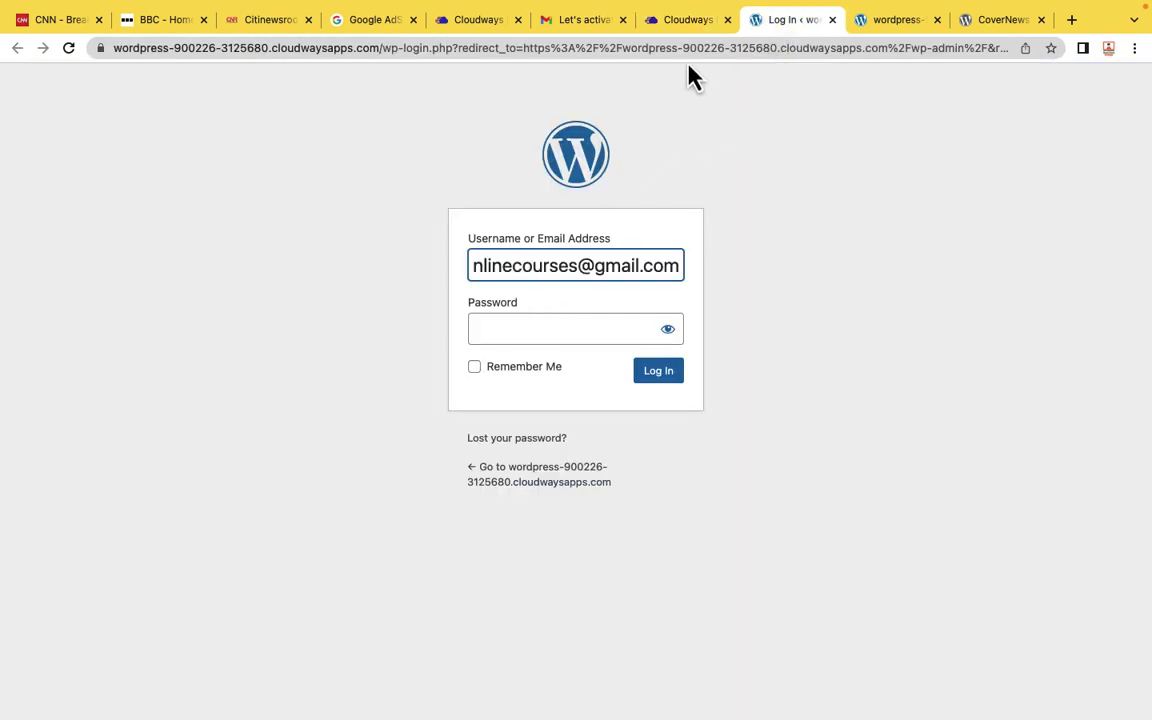
Copy the admin password from Cloudways, paste it into the login, and sign in to the Dashboard
left_click(684, 22)
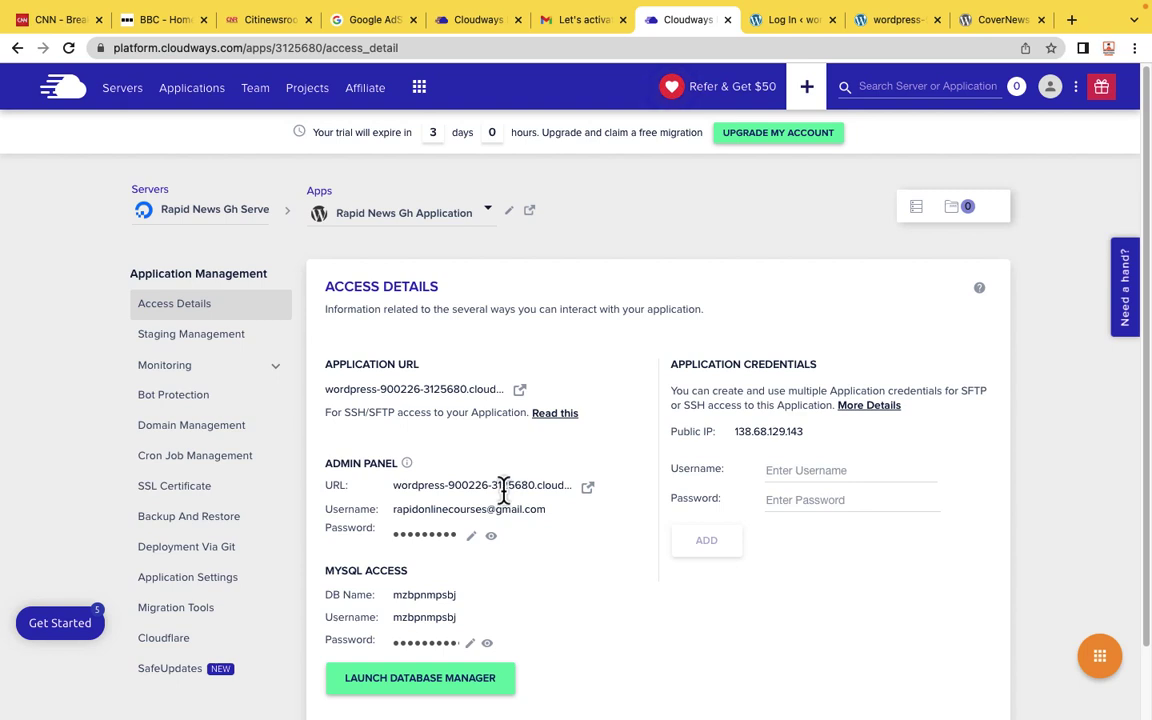
left_click(430, 536)
left_click(776, 22)
left_click(544, 333)
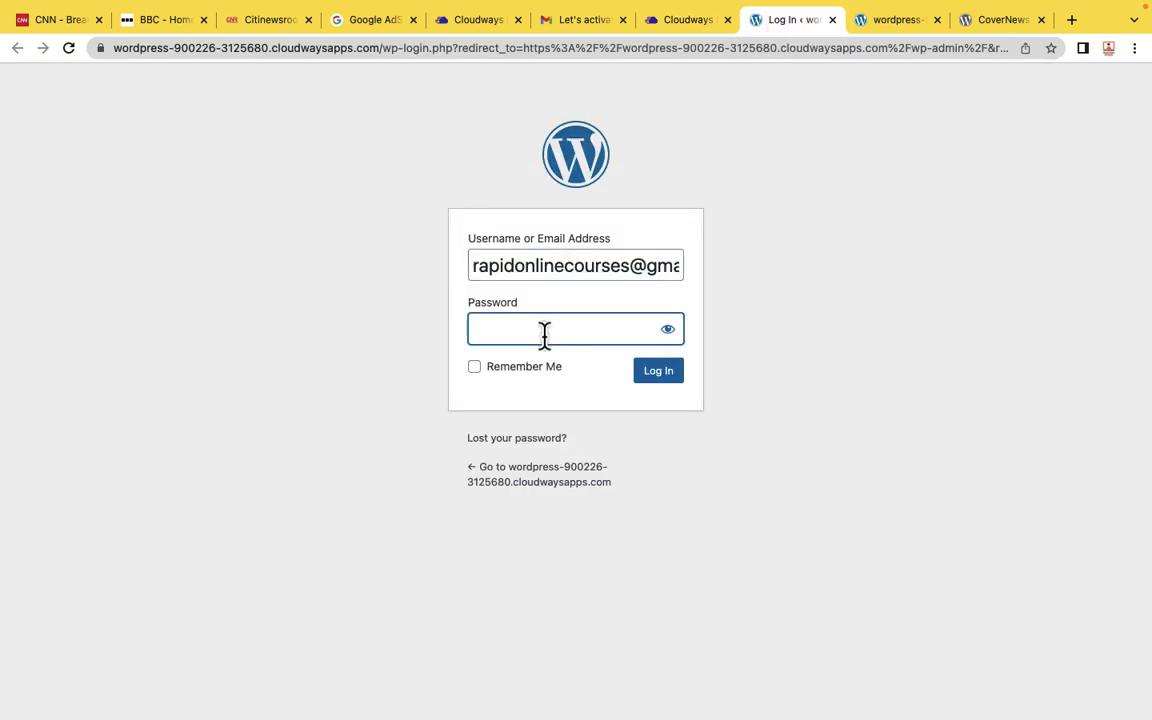
key("ctrl+v")
left_click(658, 377)
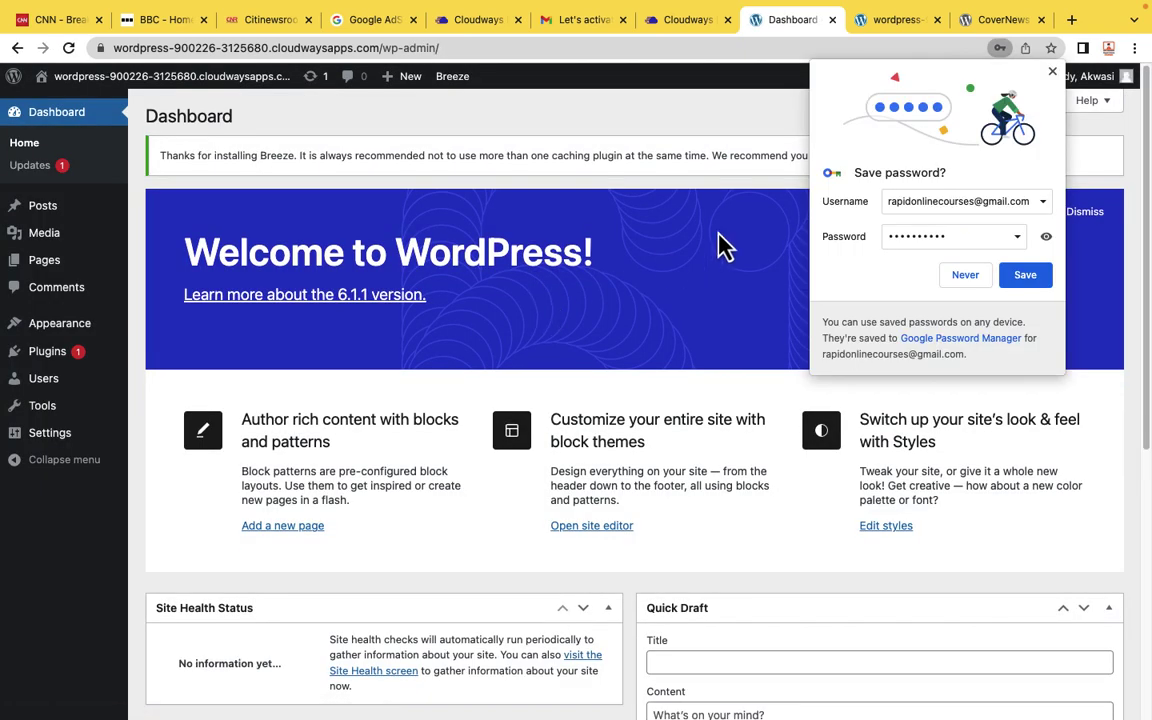
Decline Chrome's offer to save the WordPress password
left_click(965, 276)
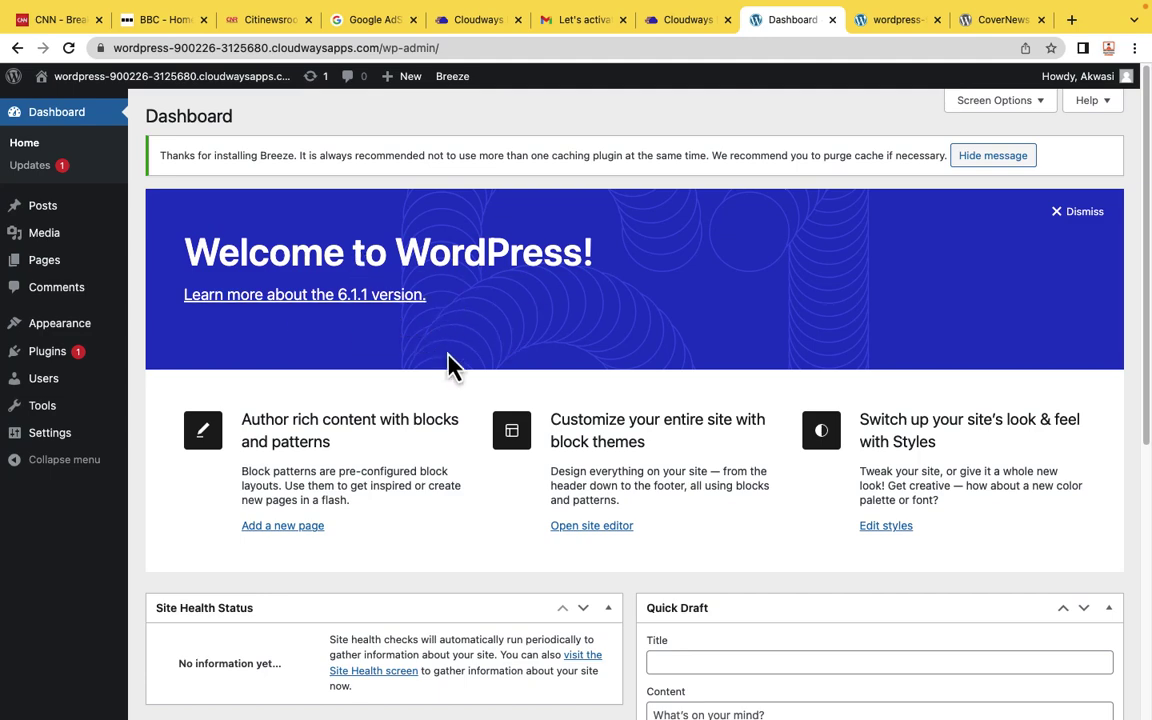
scroll(450, 368, "down", 1)
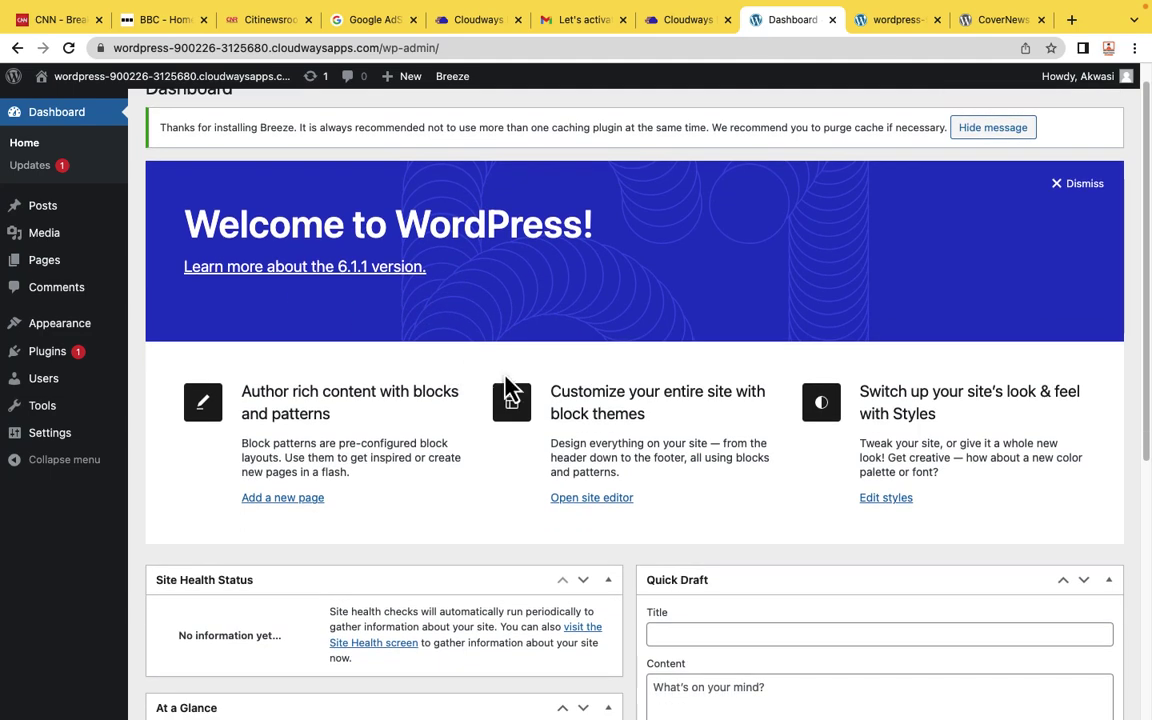
scroll(506, 390, "up", 1)
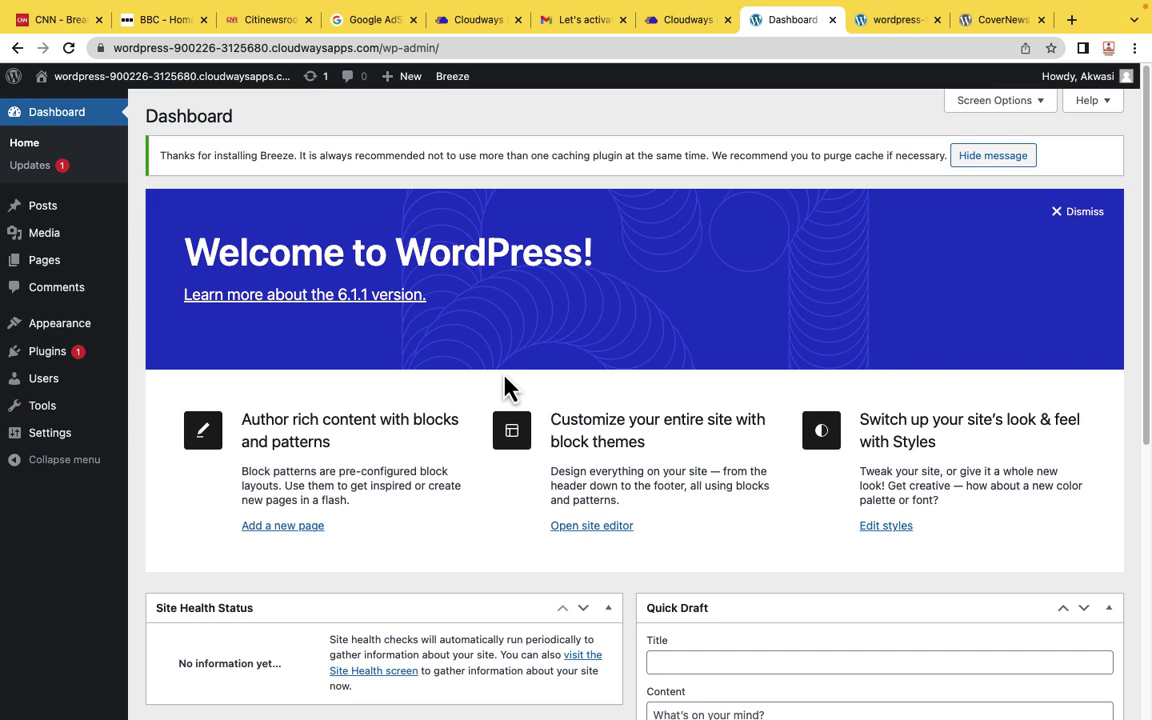
Hide Site Health, At a Glance, Activity, Quick Draft, Events and News, Welcome; dismiss Breeze notice
left_click(1000, 112)
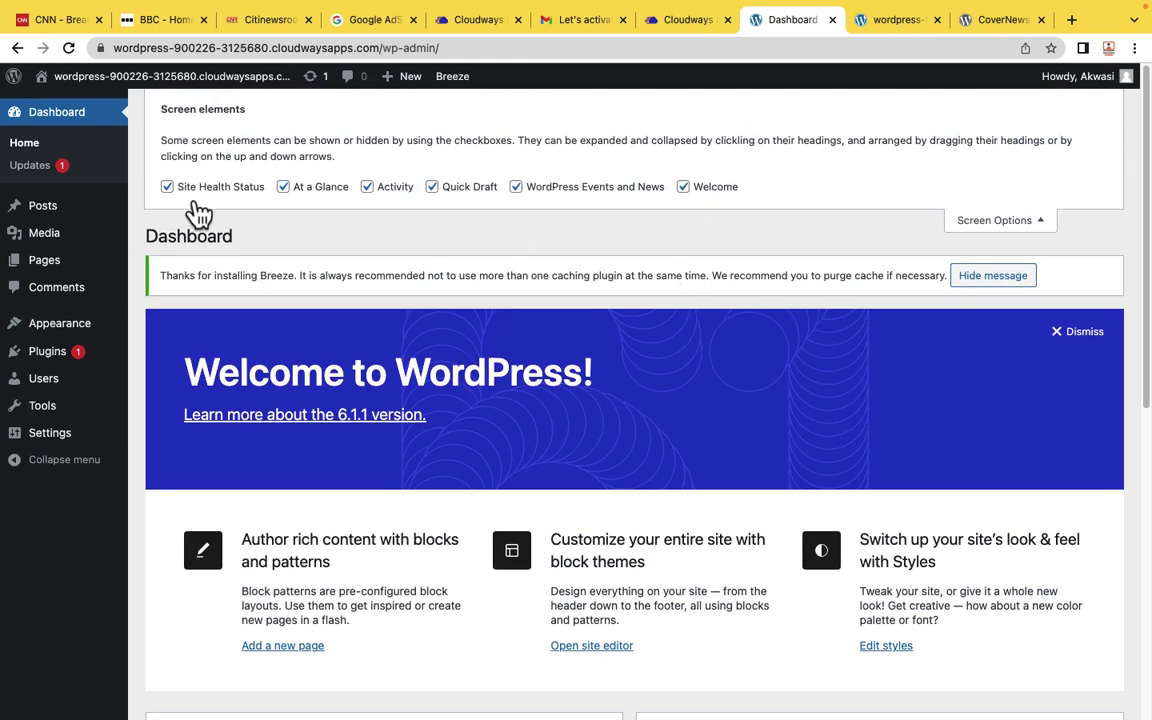
left_click(168, 188)
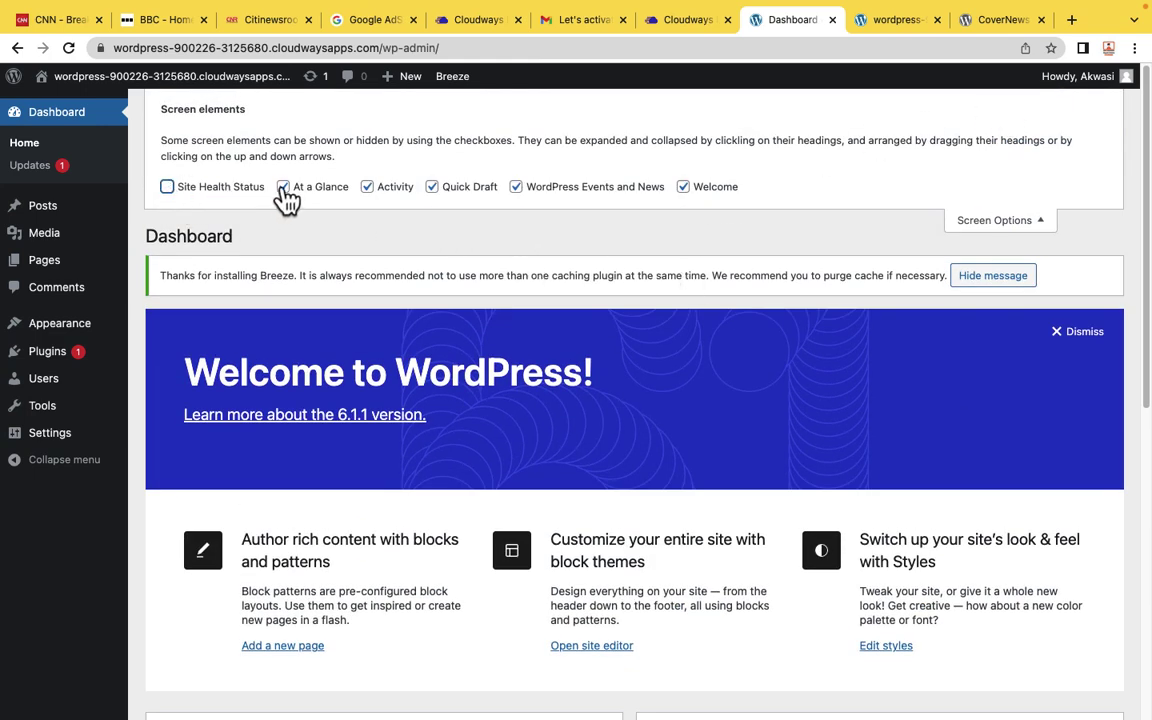
left_click(284, 188)
left_click(367, 188)
left_click(434, 188)
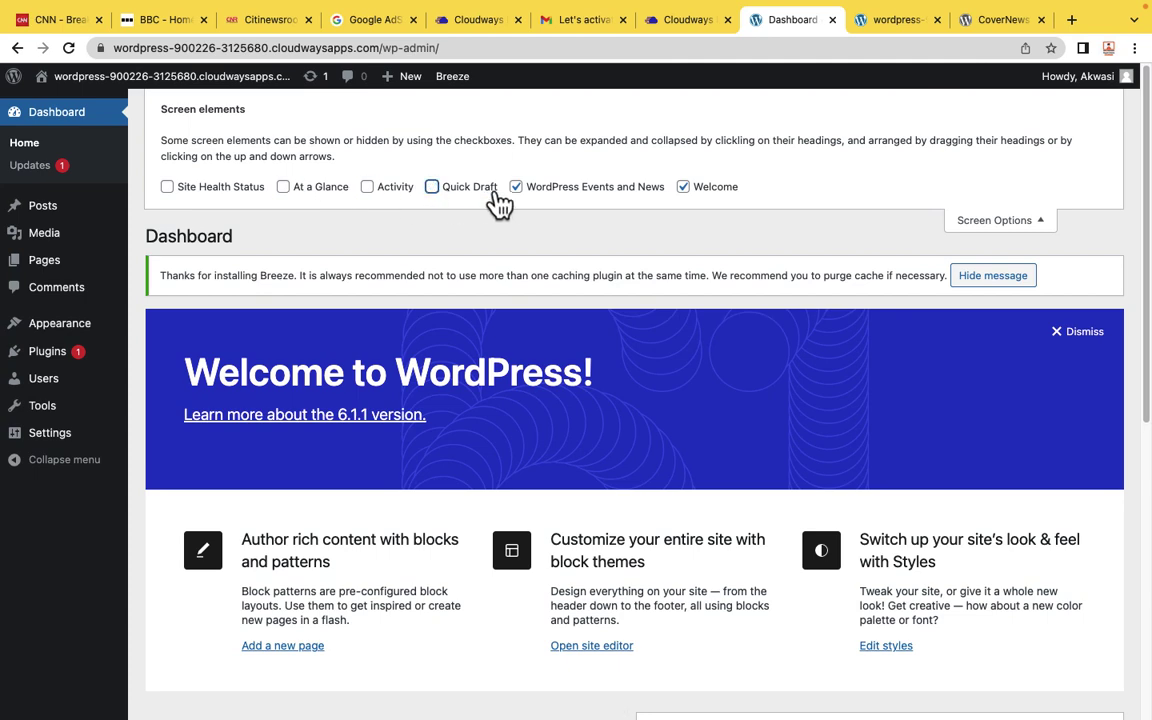
left_click(516, 187)
left_click(683, 187)
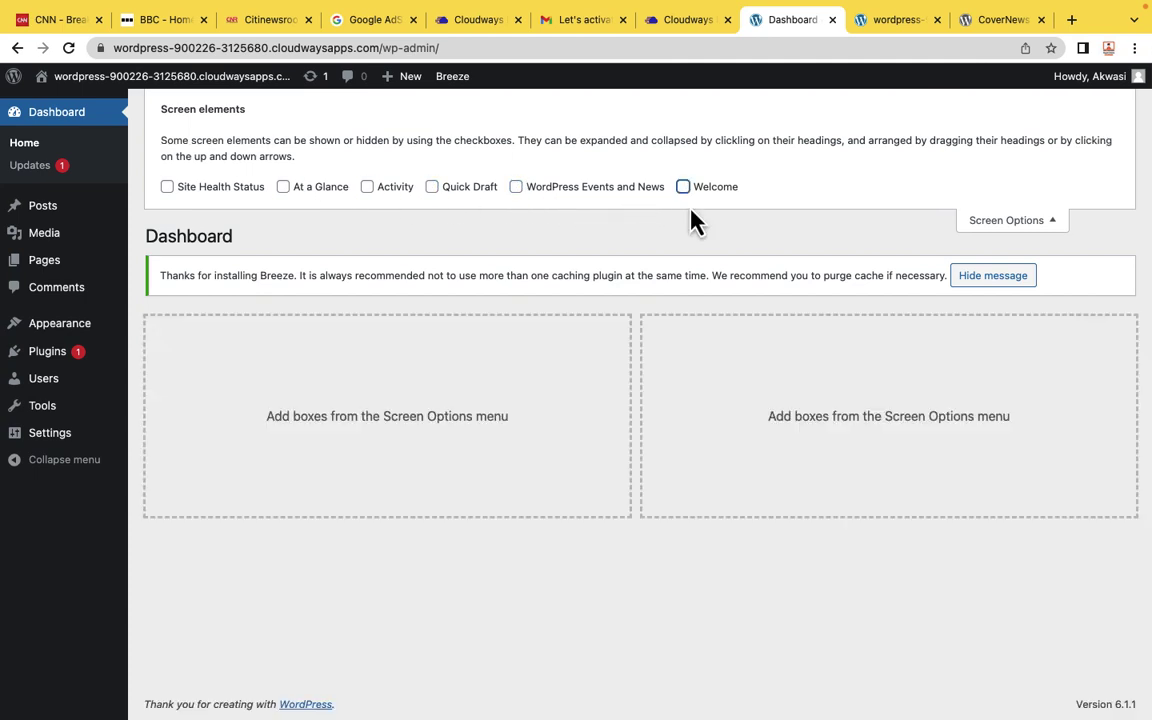
left_click(1038, 224)
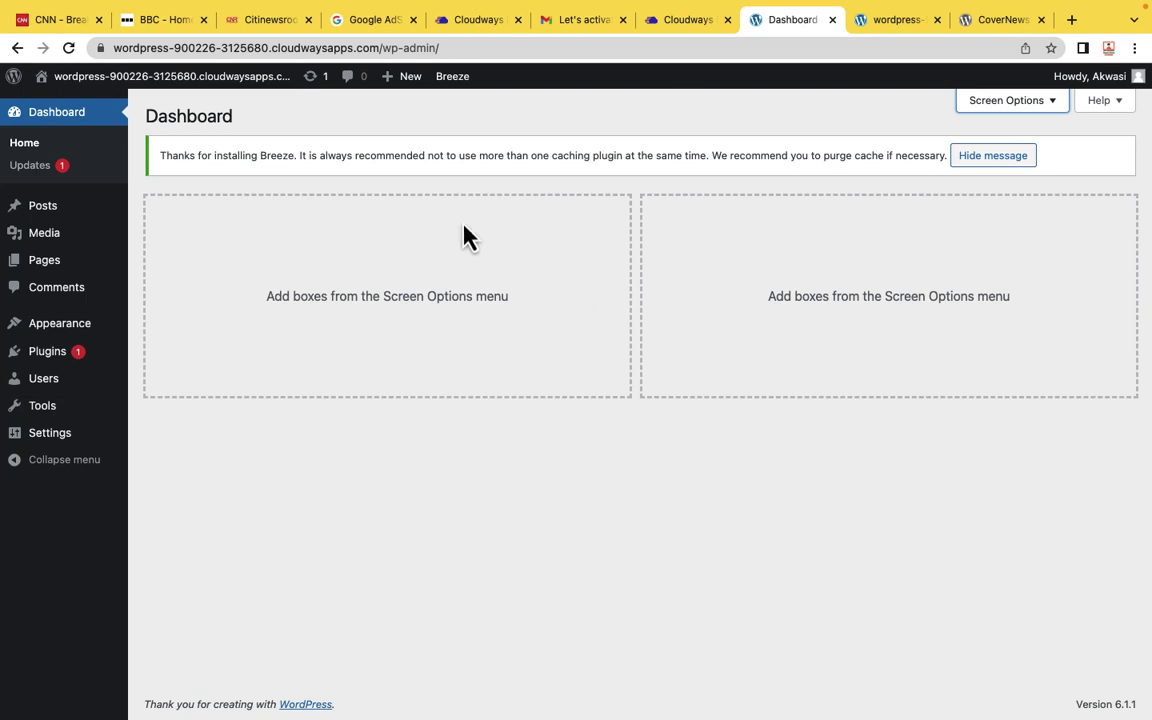
left_click(1016, 160)
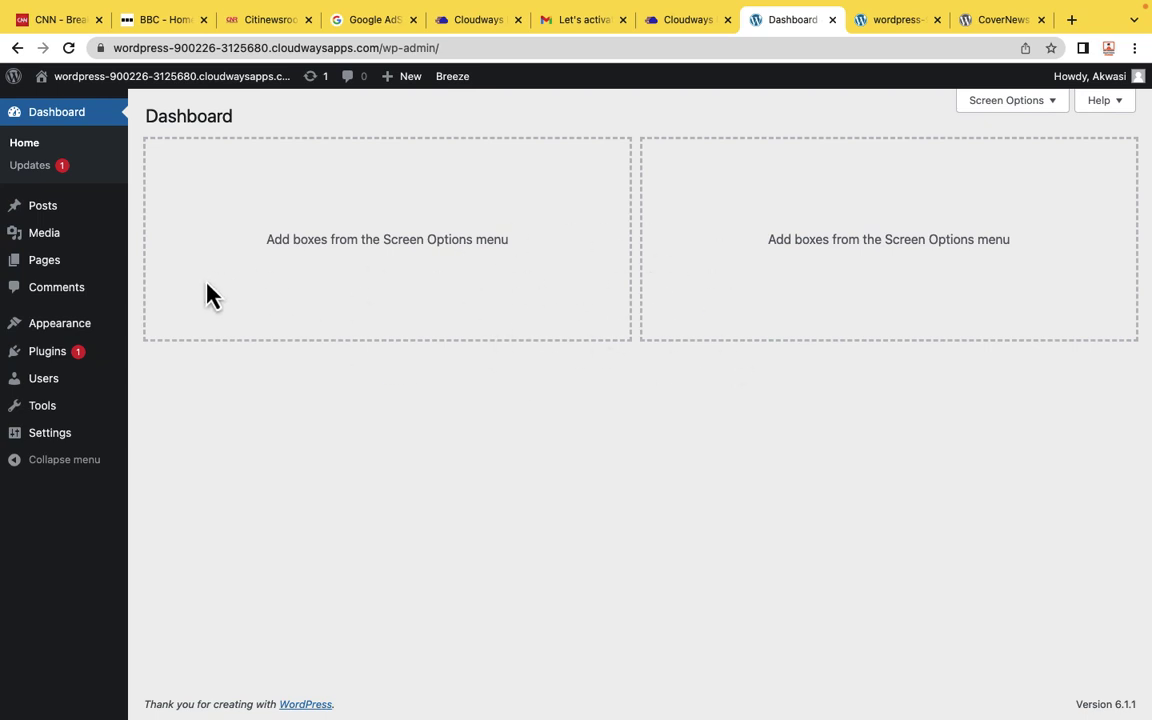
Search Add Plugins for 'whatsapp' and browse the 529 results led by Joinchat and Click to Chat
left_click(55, 362)
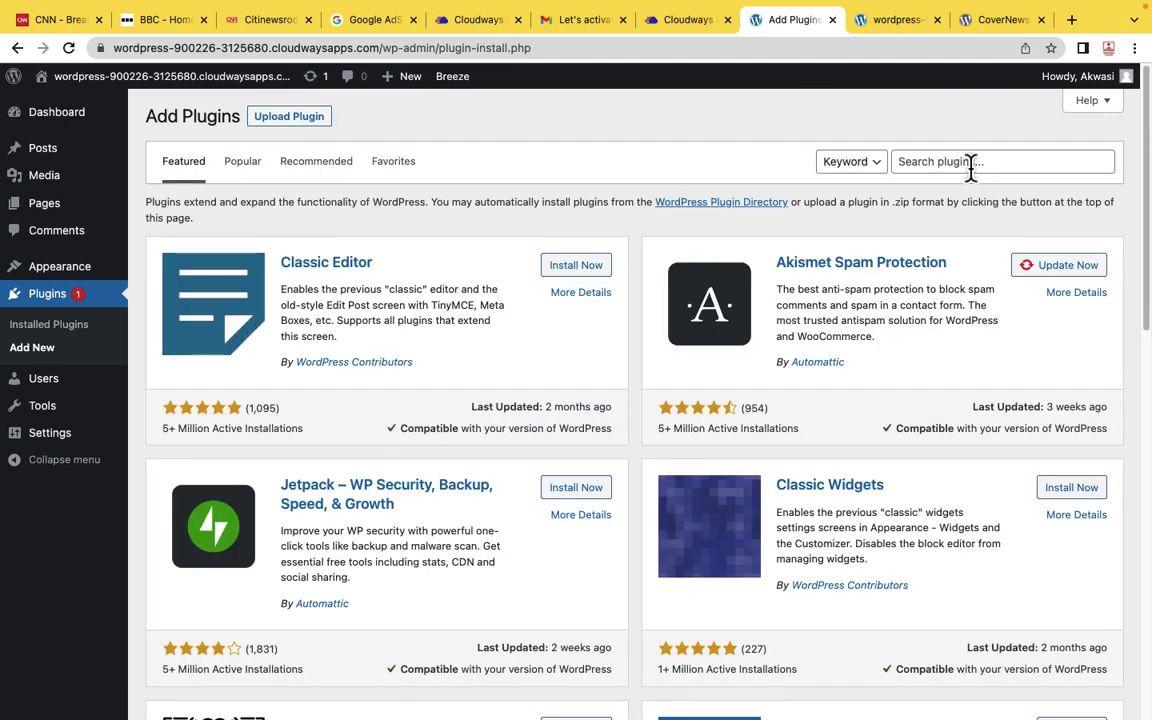
left_click(969, 163)
type("whatsapp")
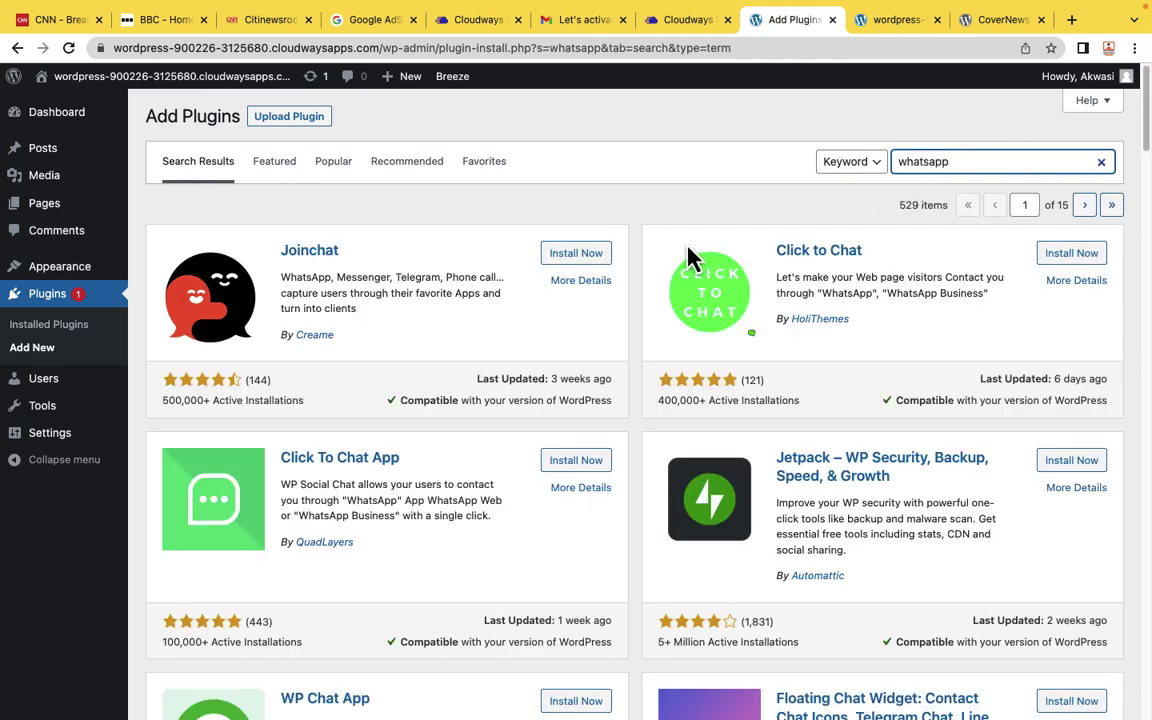
scroll(589, 373, "down", 5)
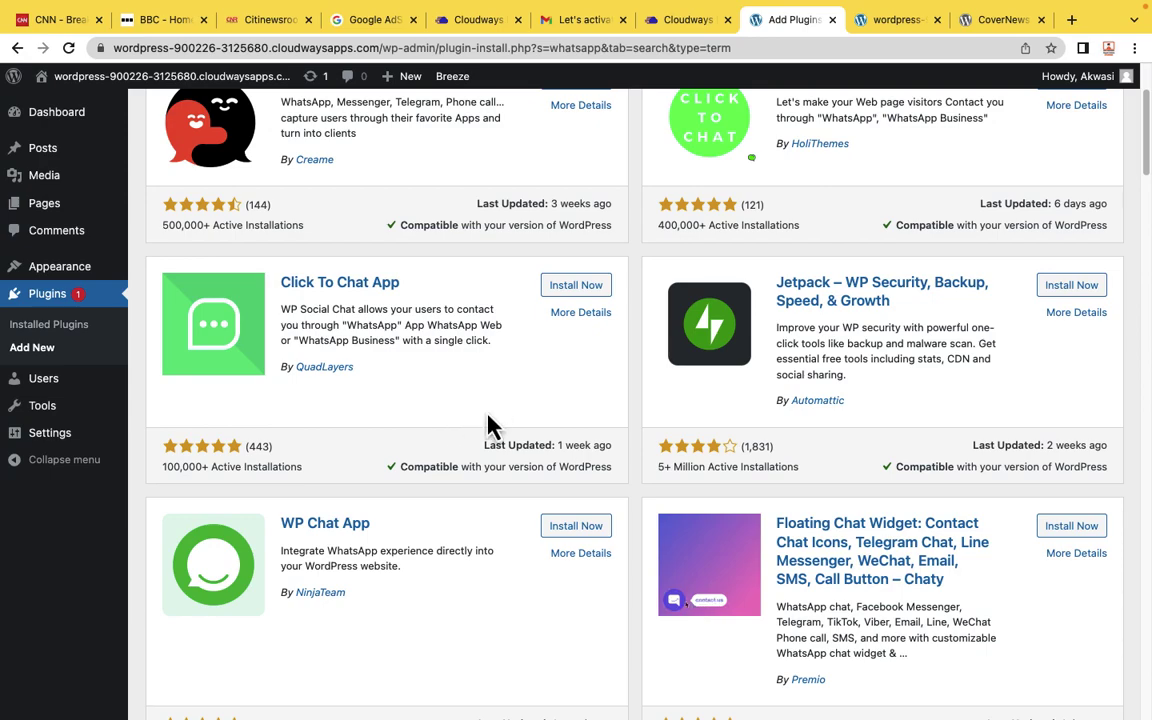
scroll(571, 422, "down", 5)
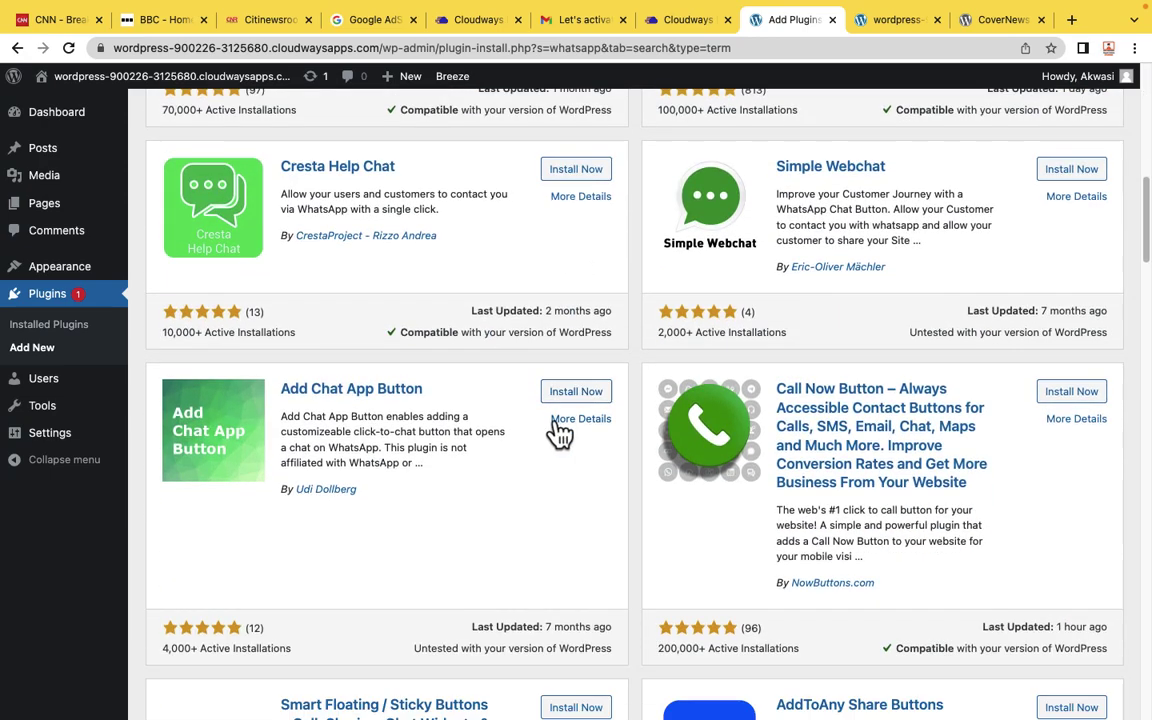
scroll(548, 432, "up", 5)
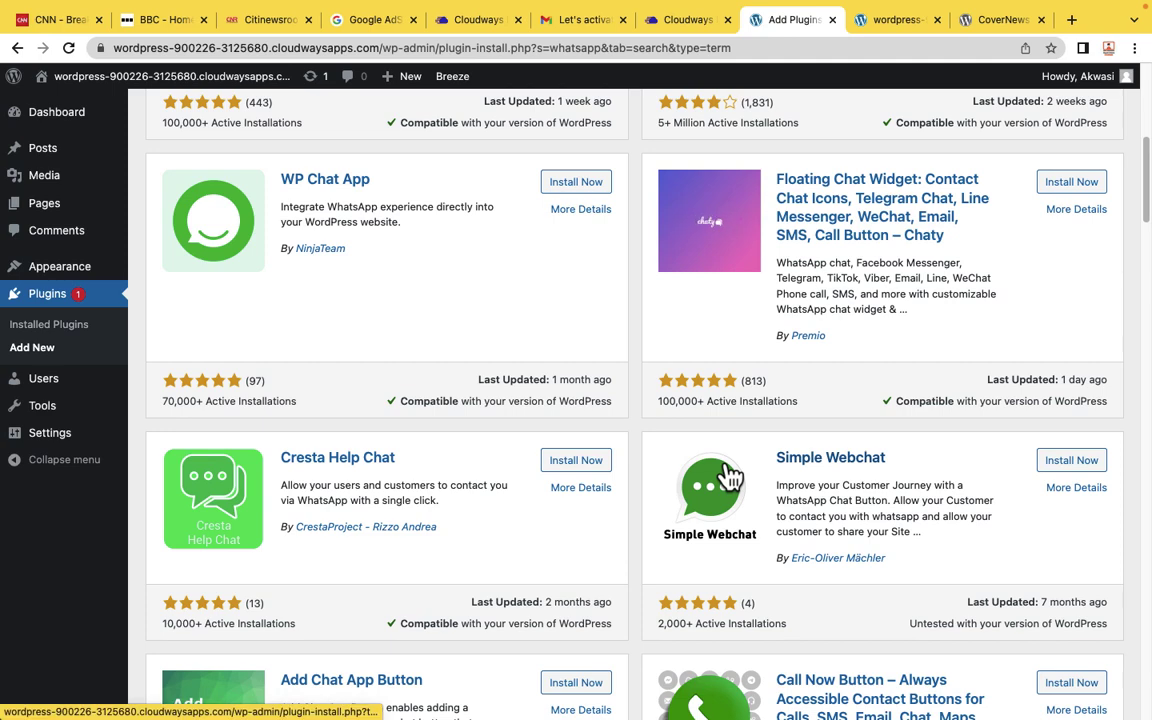
scroll(487, 470, "up", 1)
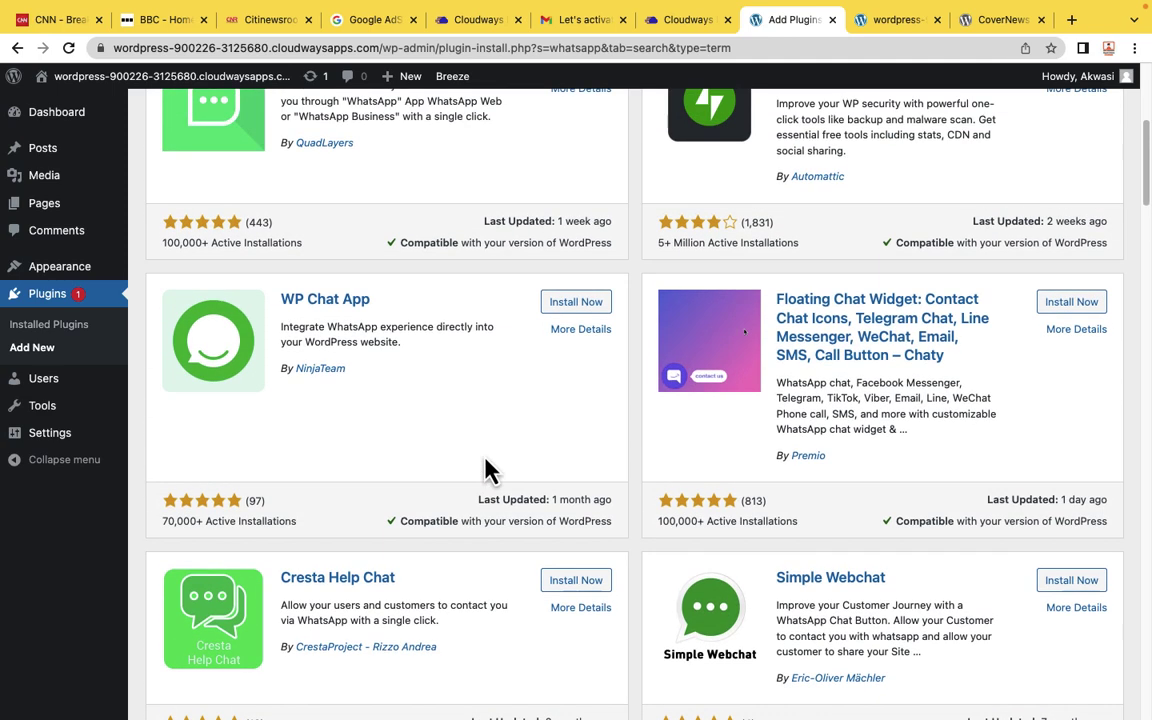
scroll(487, 470, "up", 4)
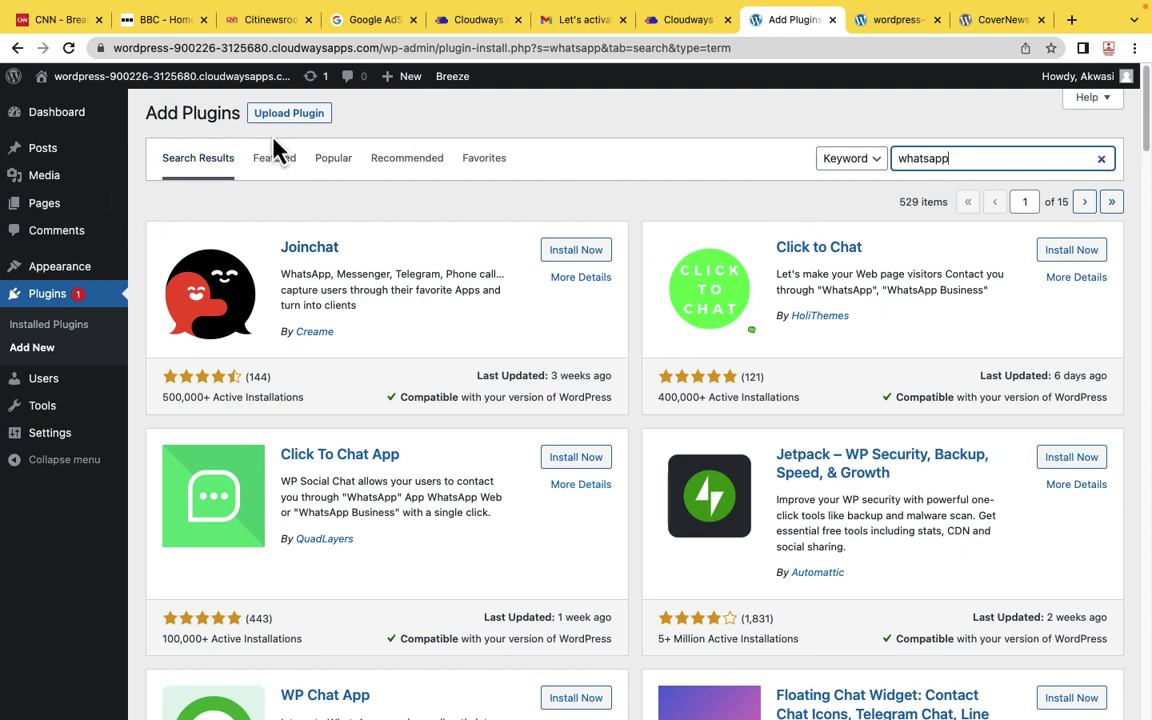
Bulk-deactivate the installed plugins on the Installed Plugins page
left_click(46, 334)
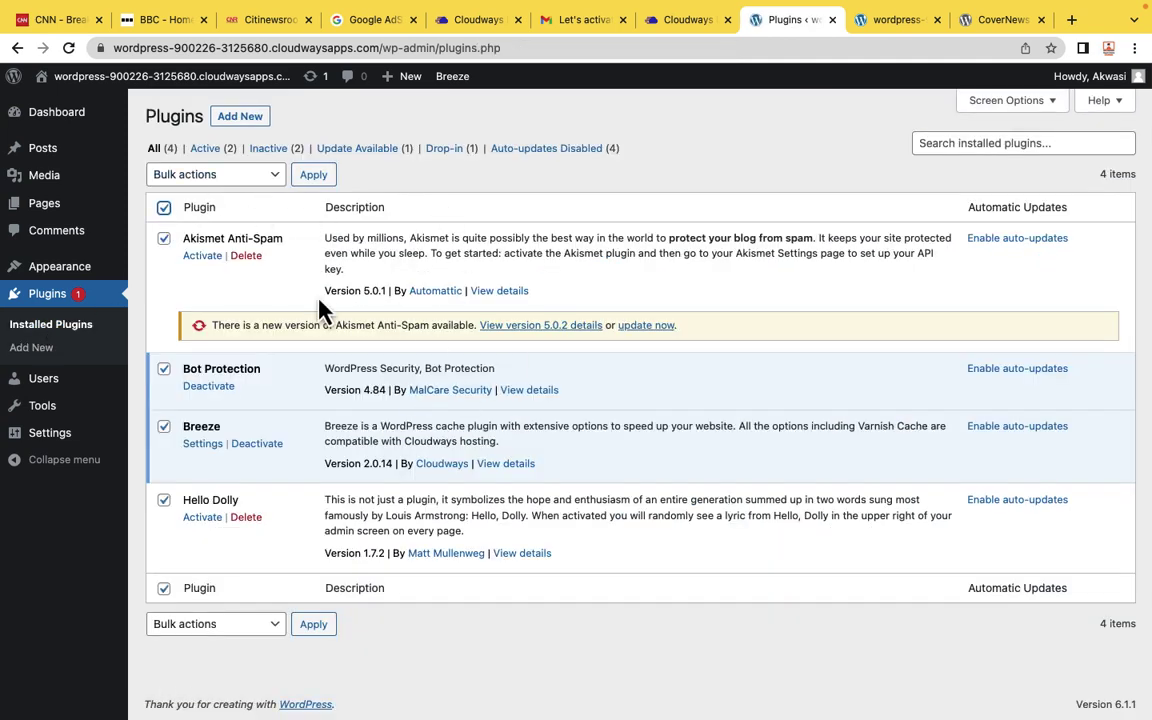
left_click(241, 180)
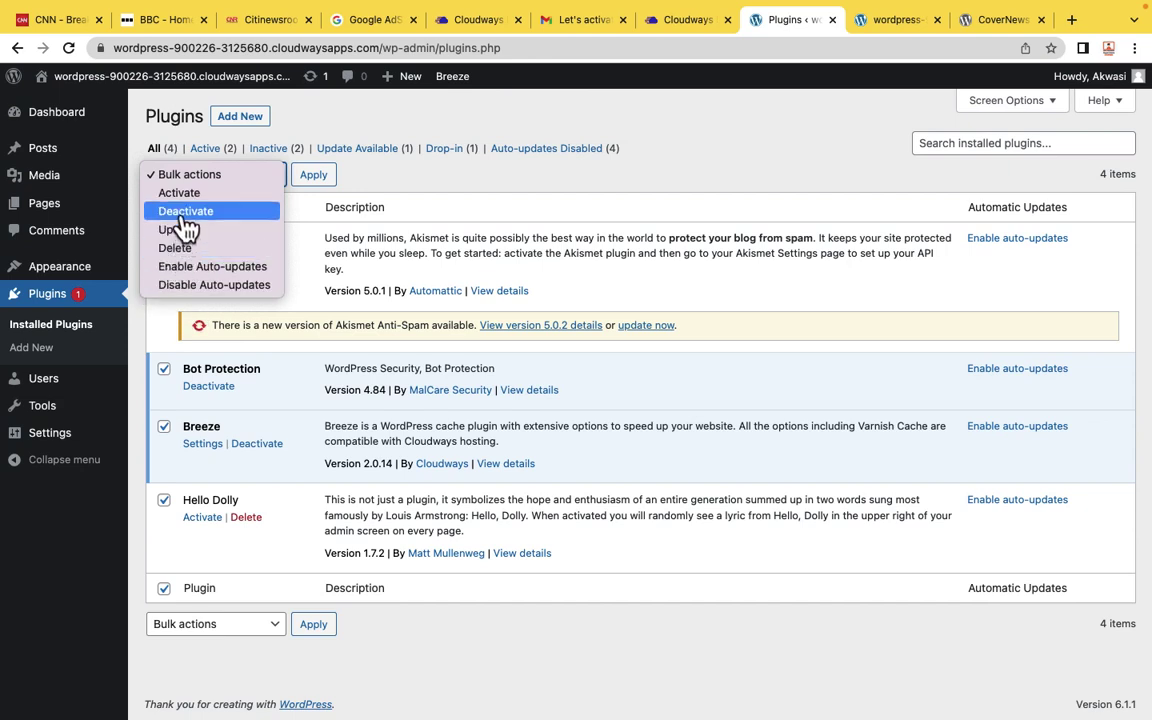
left_click(182, 212)
left_click(318, 180)
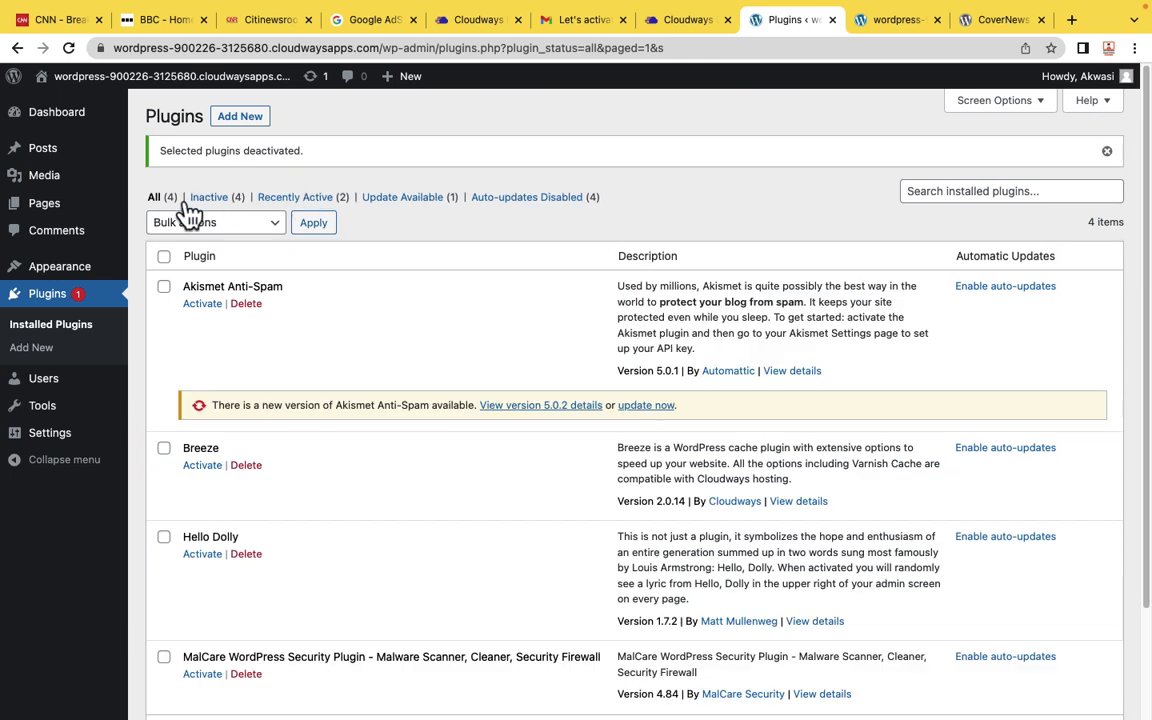
Bulk-delete Akismet, Breeze, Hello Dolly and MalCare, confirming the deletion
left_click(184, 222)
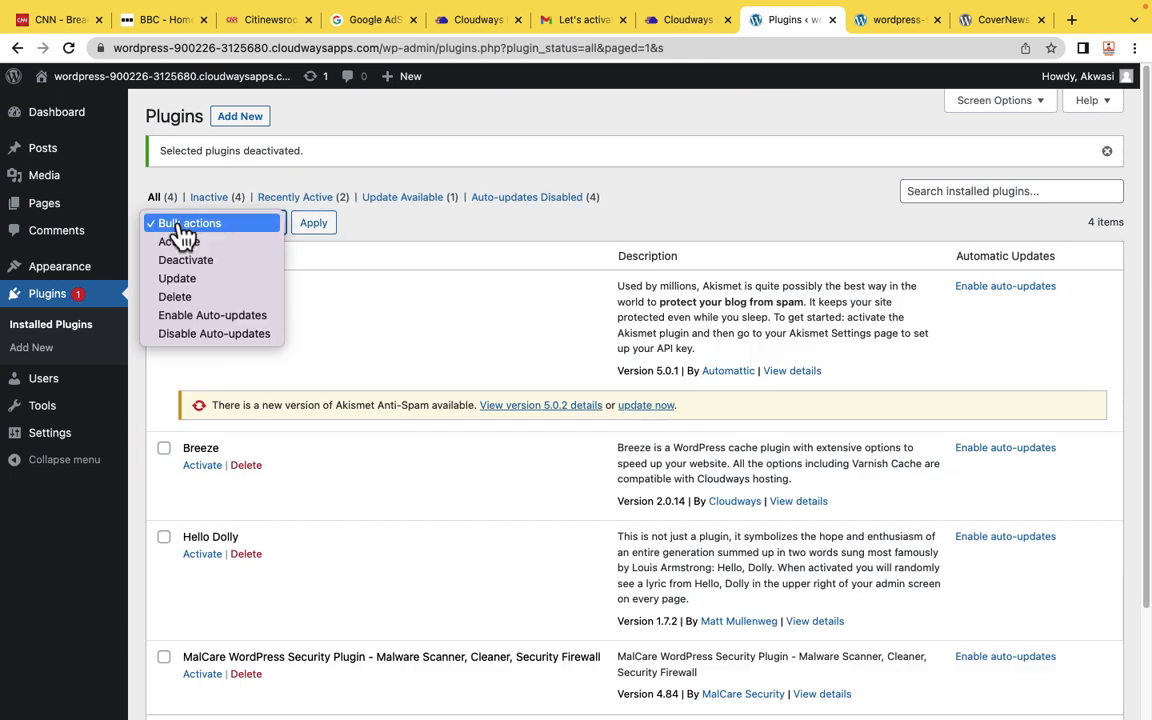
left_click(182, 297)
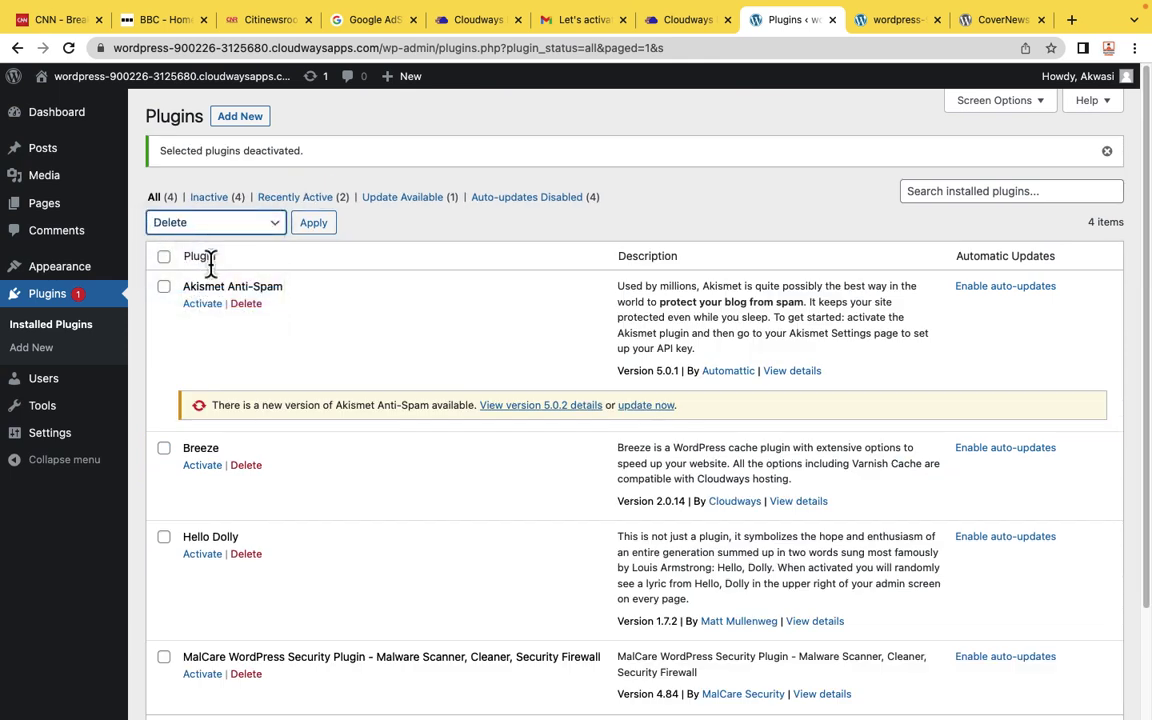
left_click(164, 256)
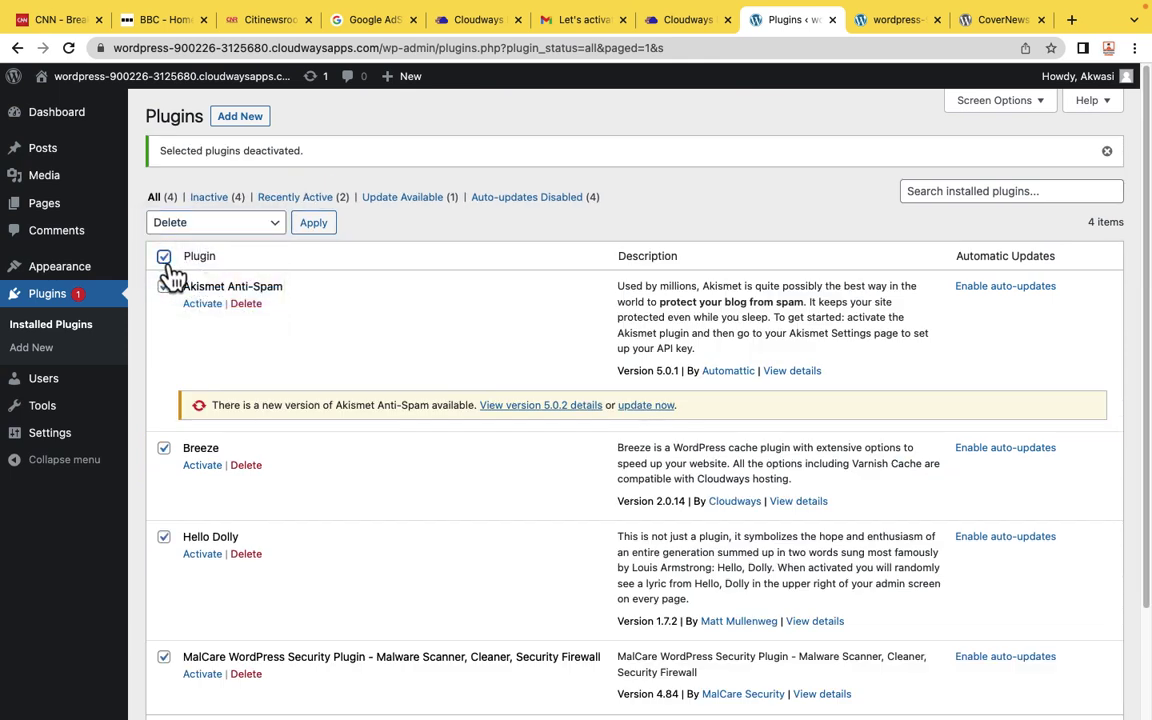
left_click(313, 224)
left_click(733, 155)
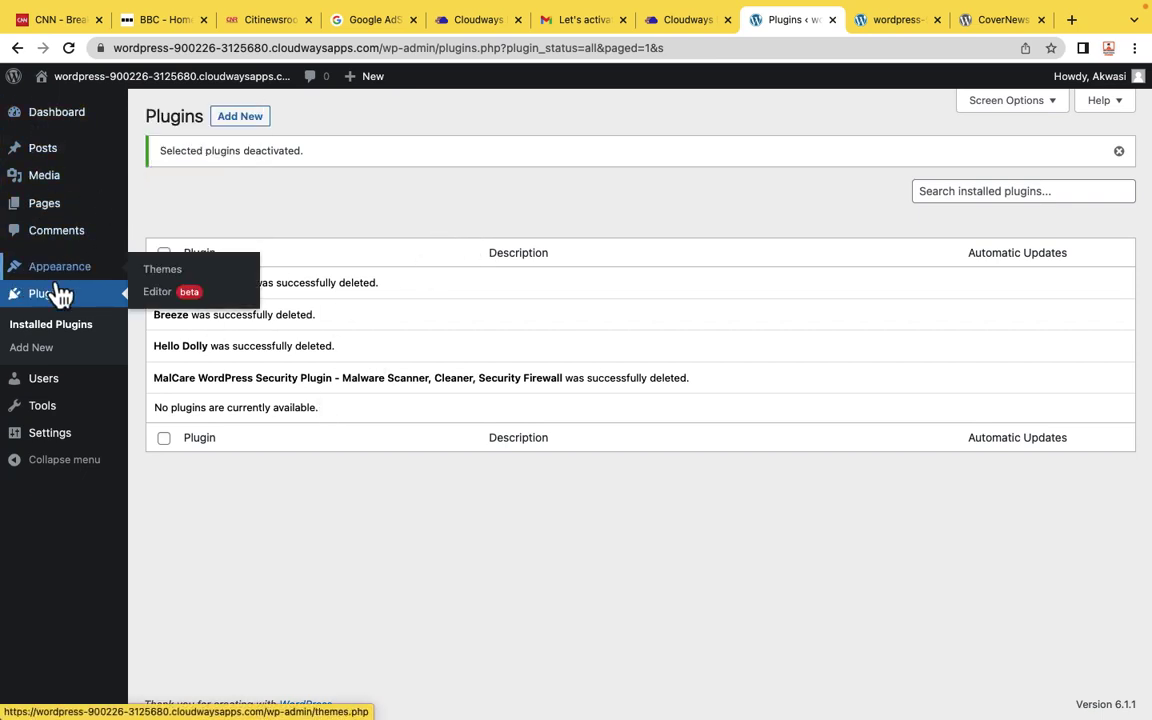
Set the permalink structure to Post name (/%postname%/) and save the change
mouse_move(51, 449)
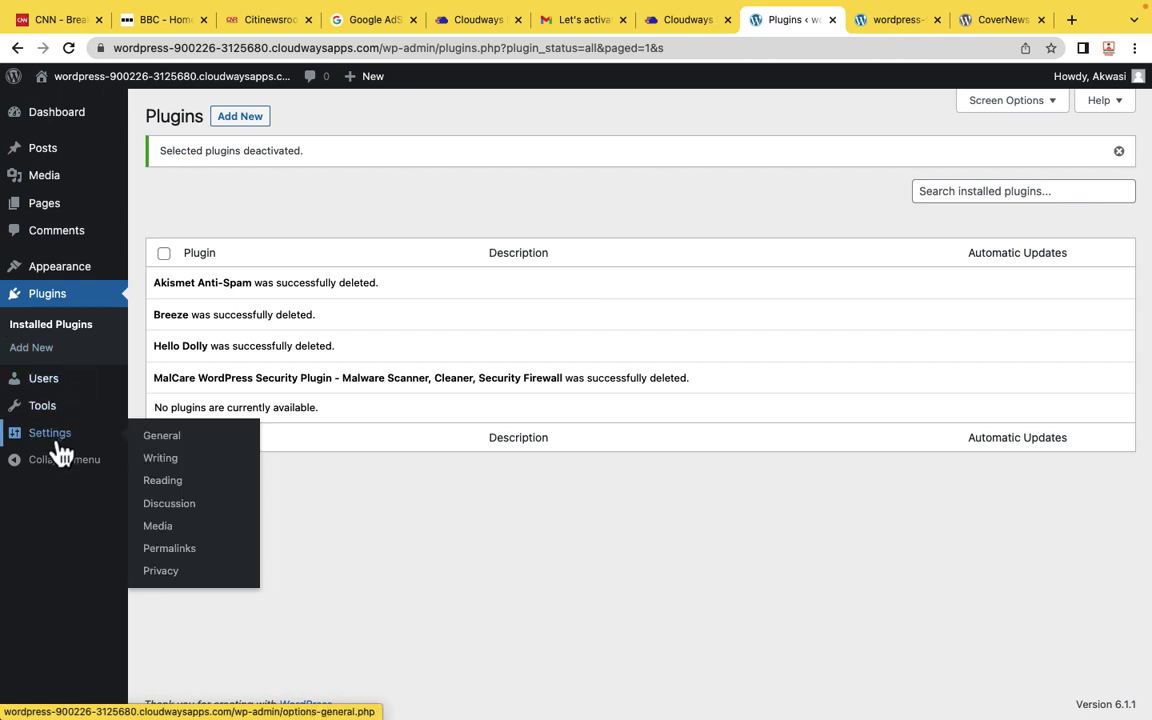
left_click(170, 552)
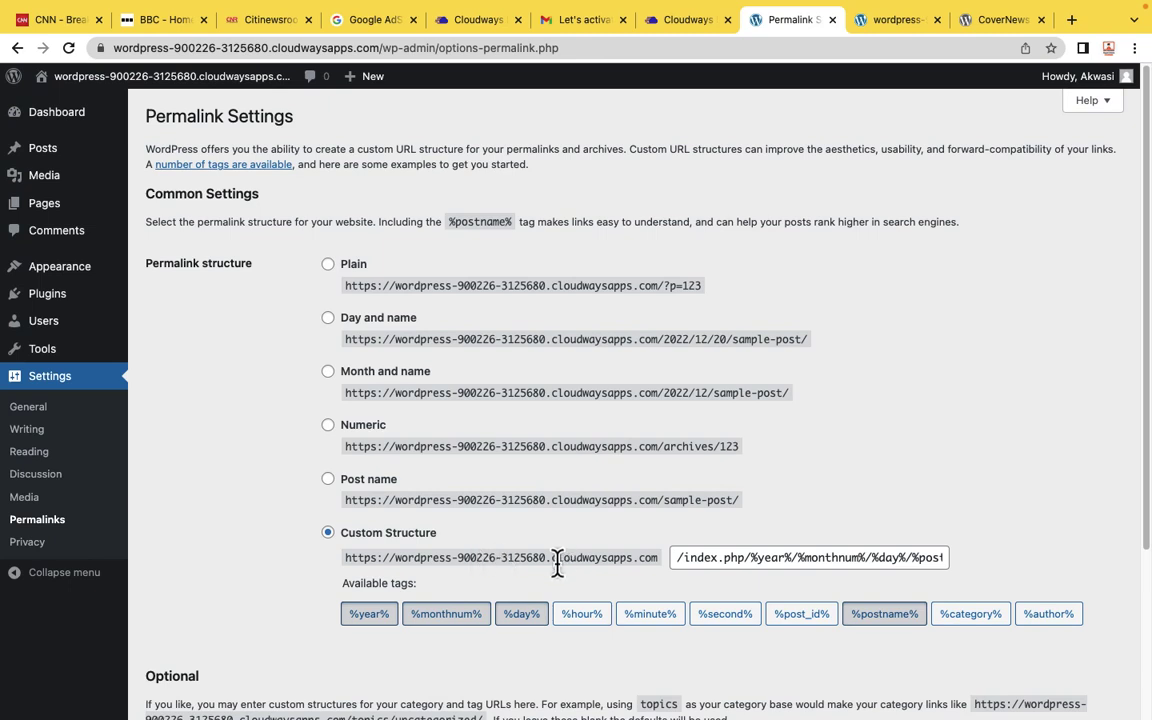
left_click(328, 480)
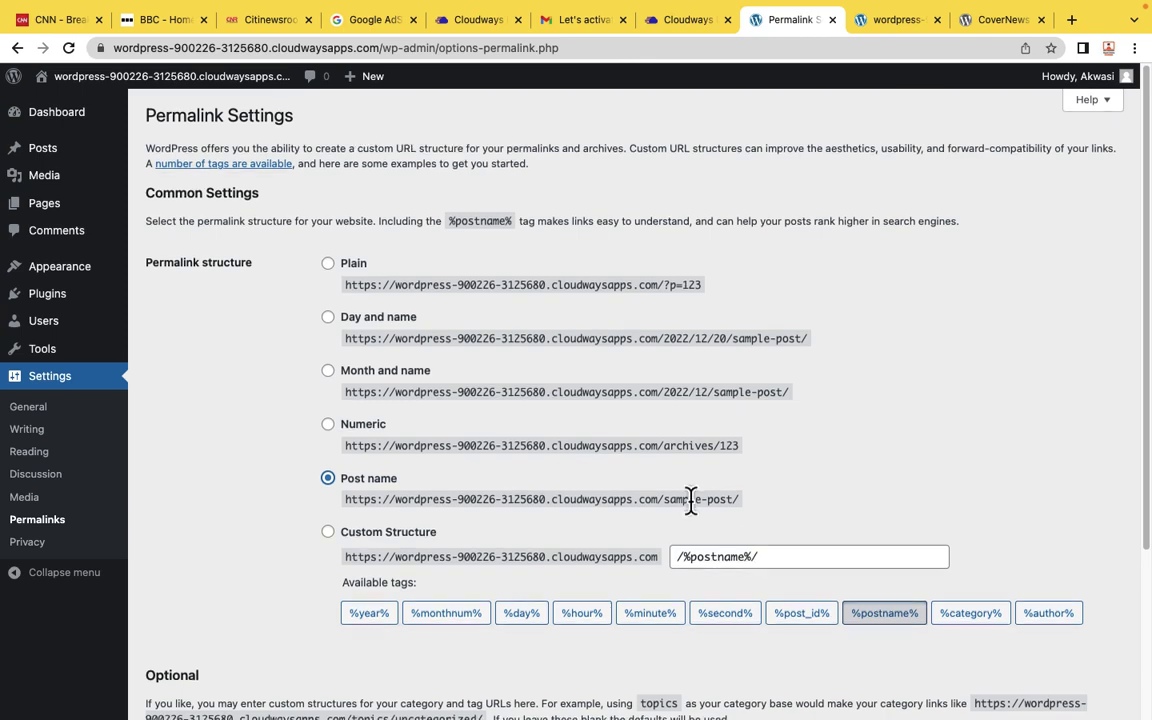
scroll(740, 498, "down", 3)
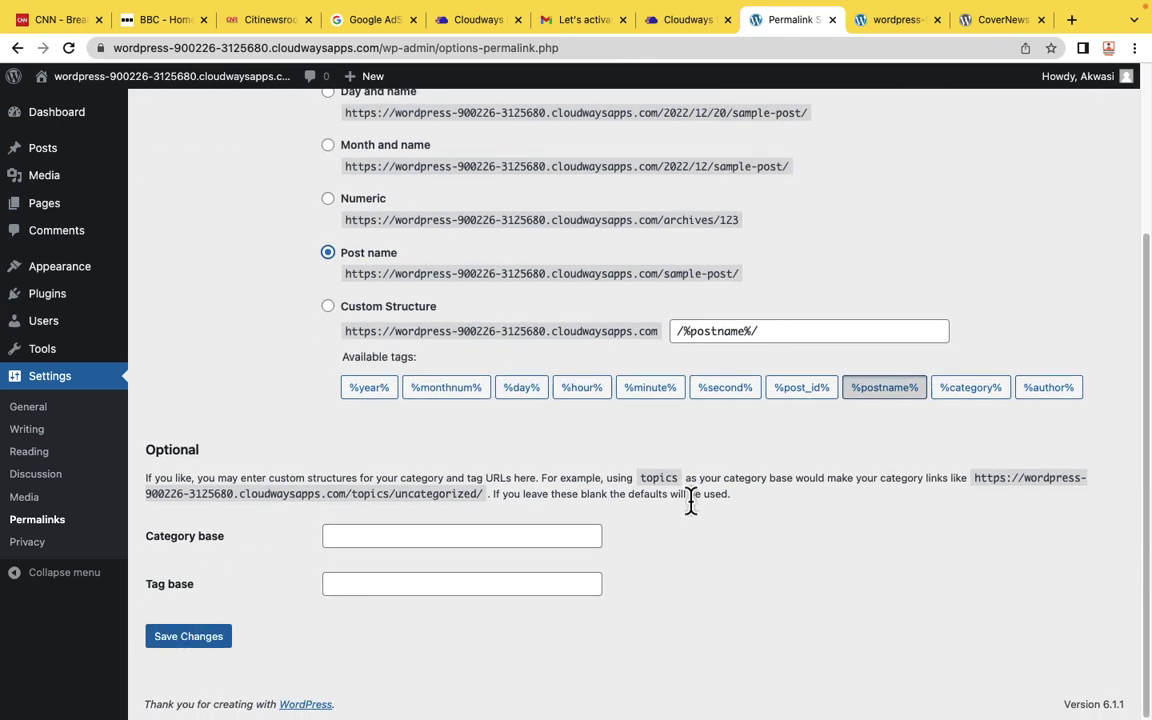
left_click(215, 640)
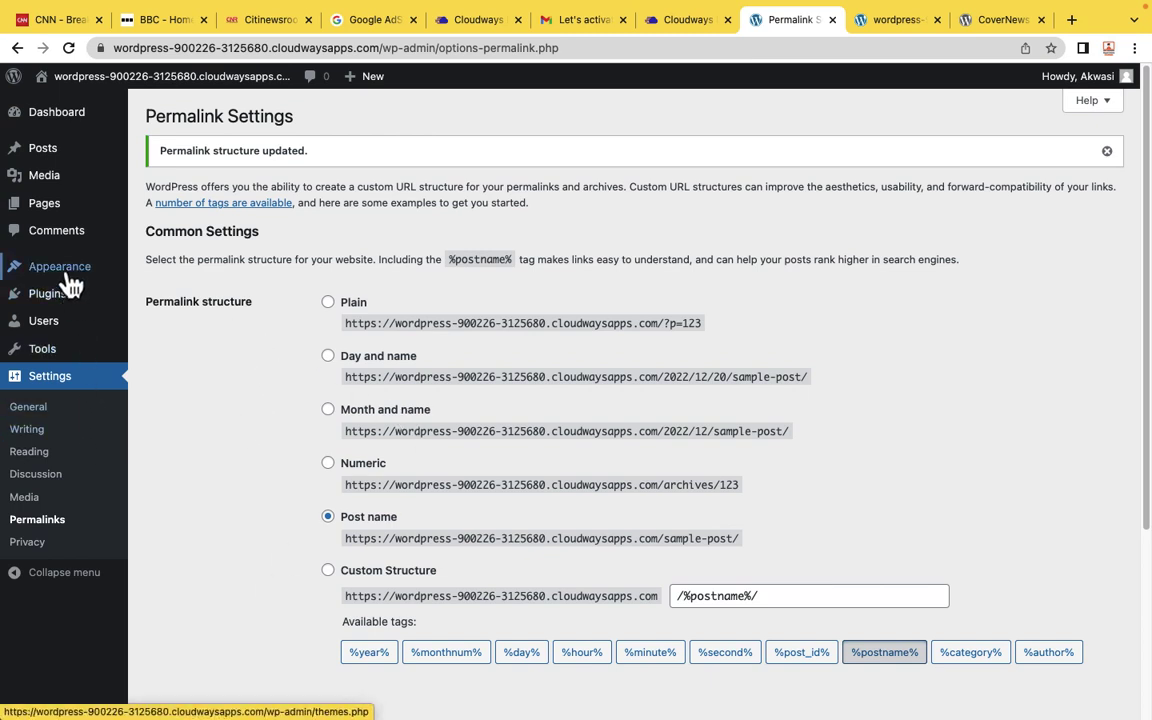
Download the CoverNews 3.5.2 theme zip, then close the CoverNews and front-end tabs
mouse_move(48, 265)
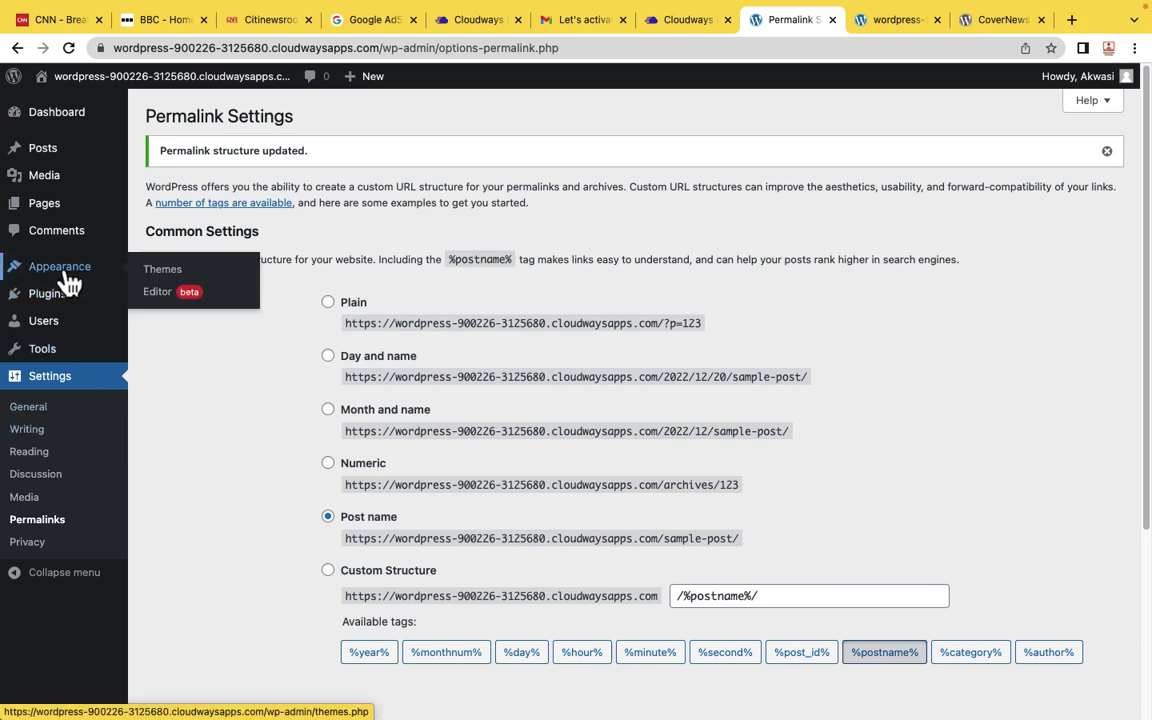
left_click(163, 275)
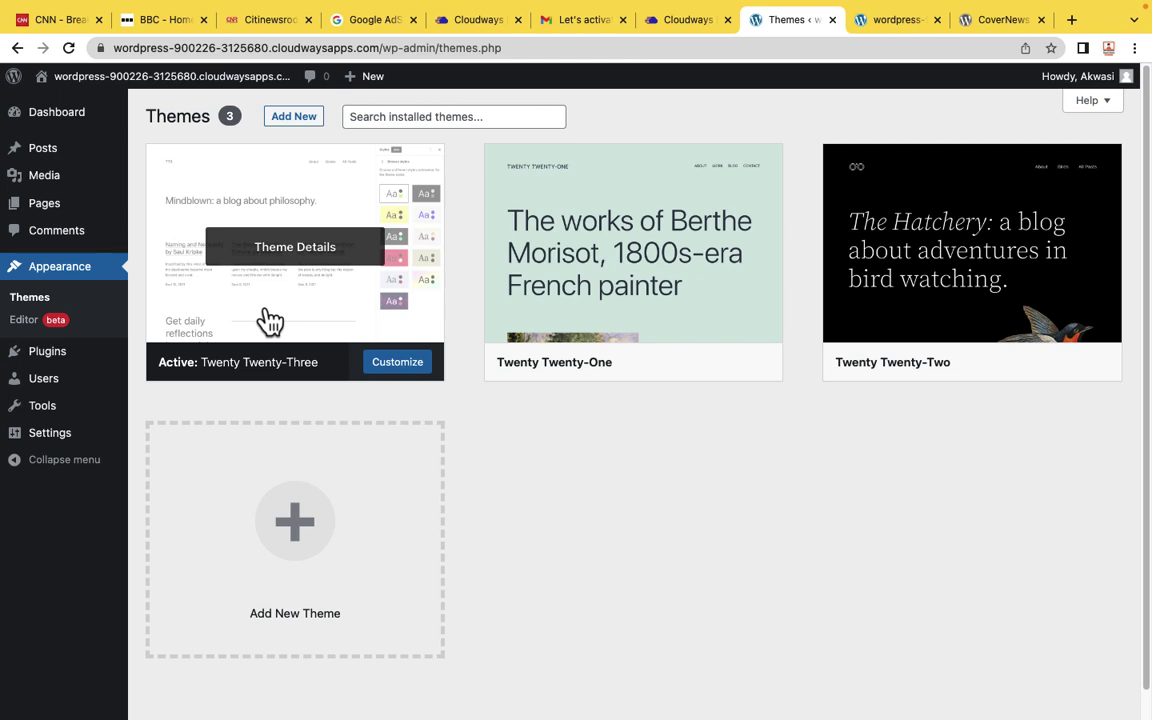
left_click(996, 28)
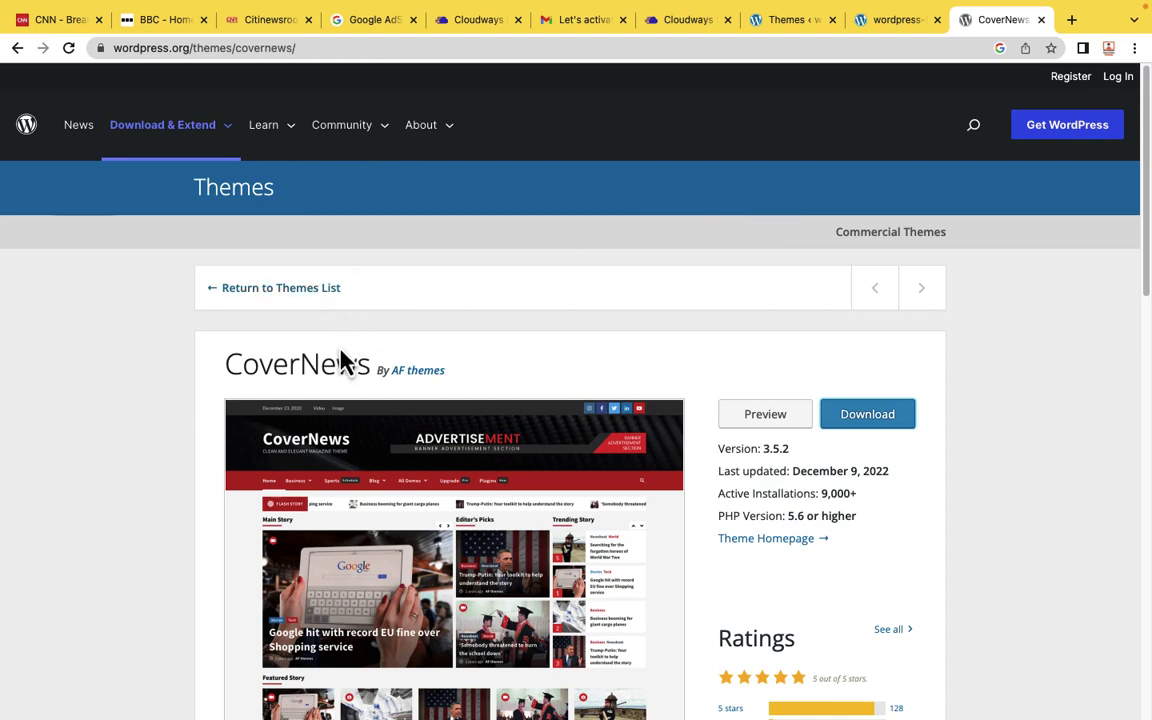
scroll(450, 470, "down", 2)
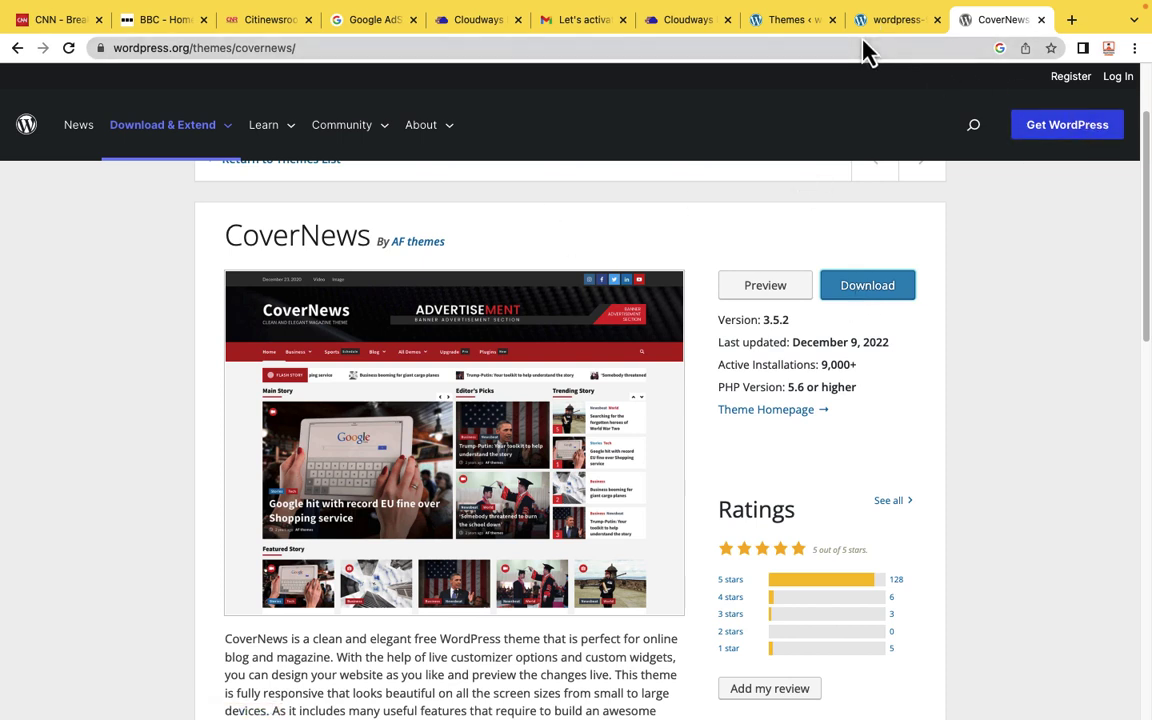
left_click(868, 296)
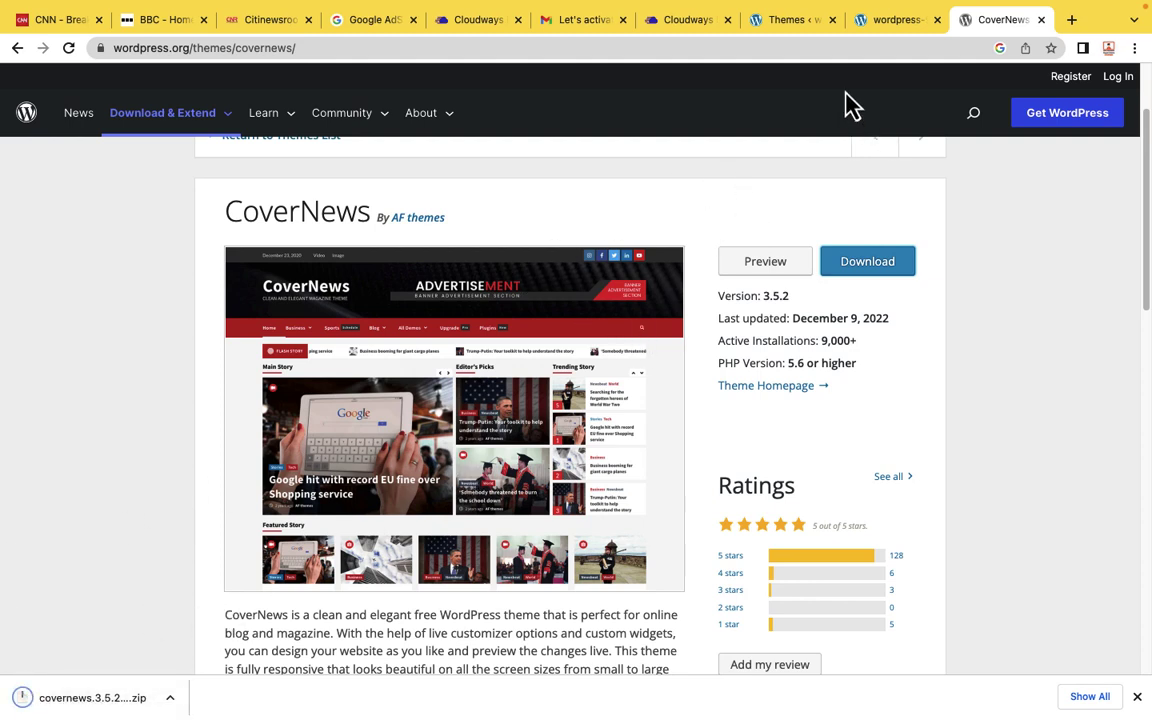
left_click(1041, 20)
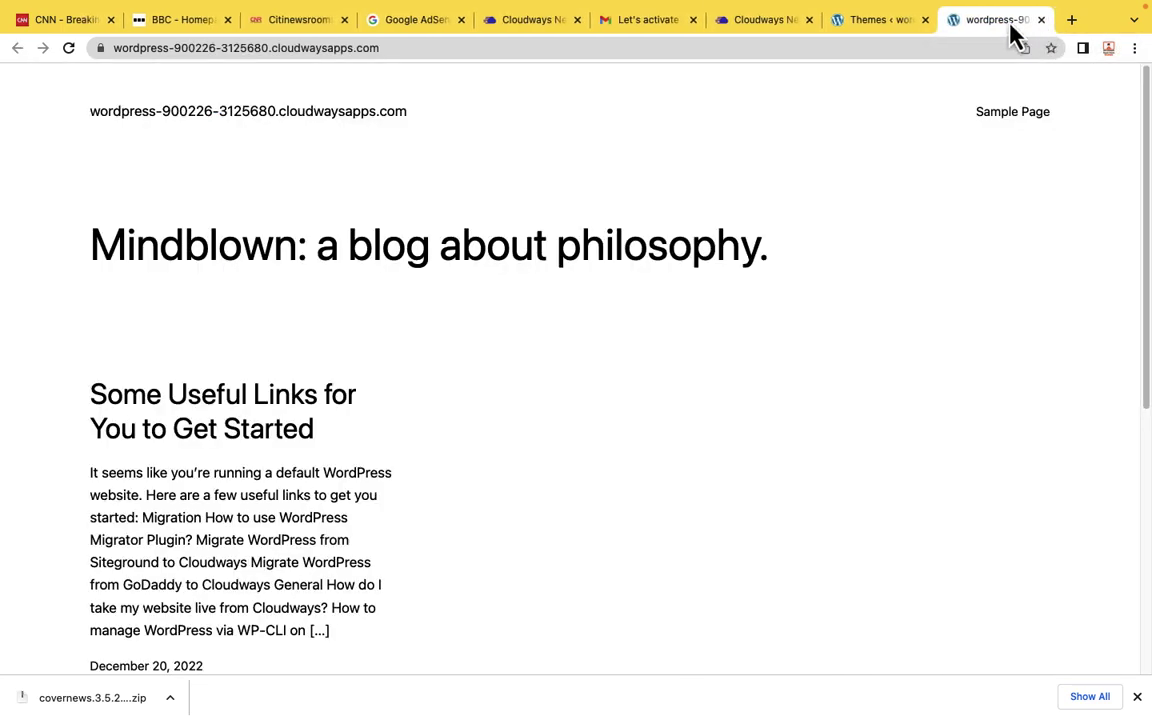
left_click(1041, 20)
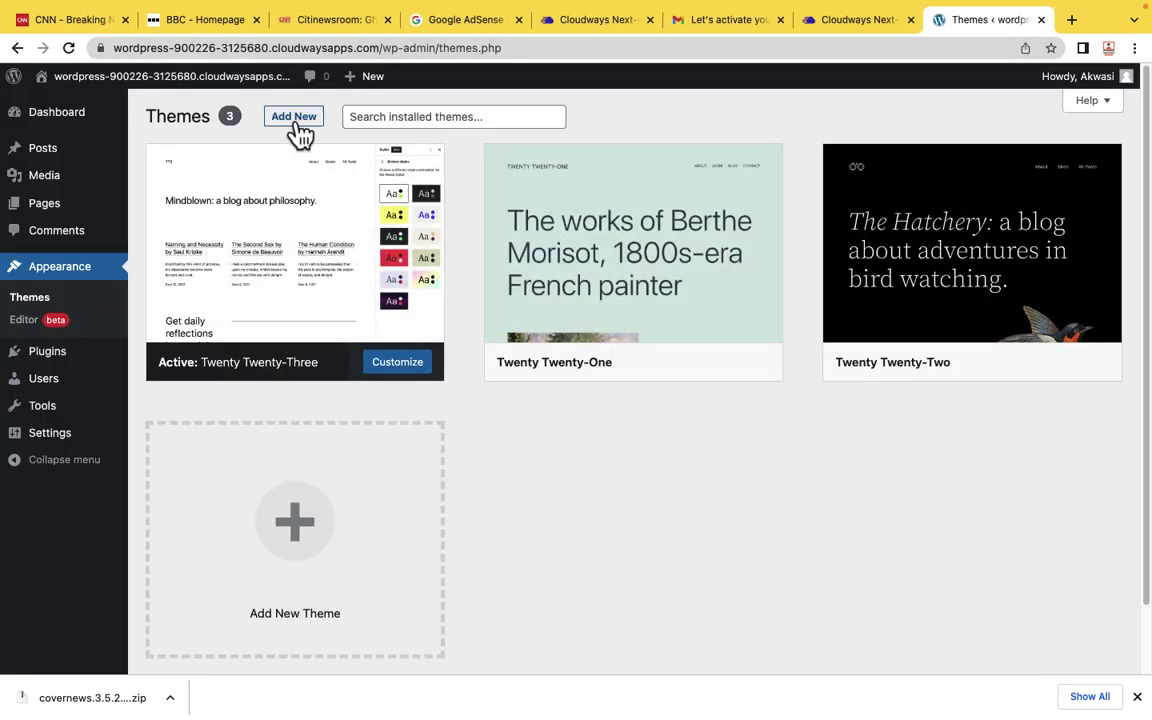
Upload covernews.3.5.2 (2).zip as a new theme, install it, and activate CoverNews
left_click(295, 118)
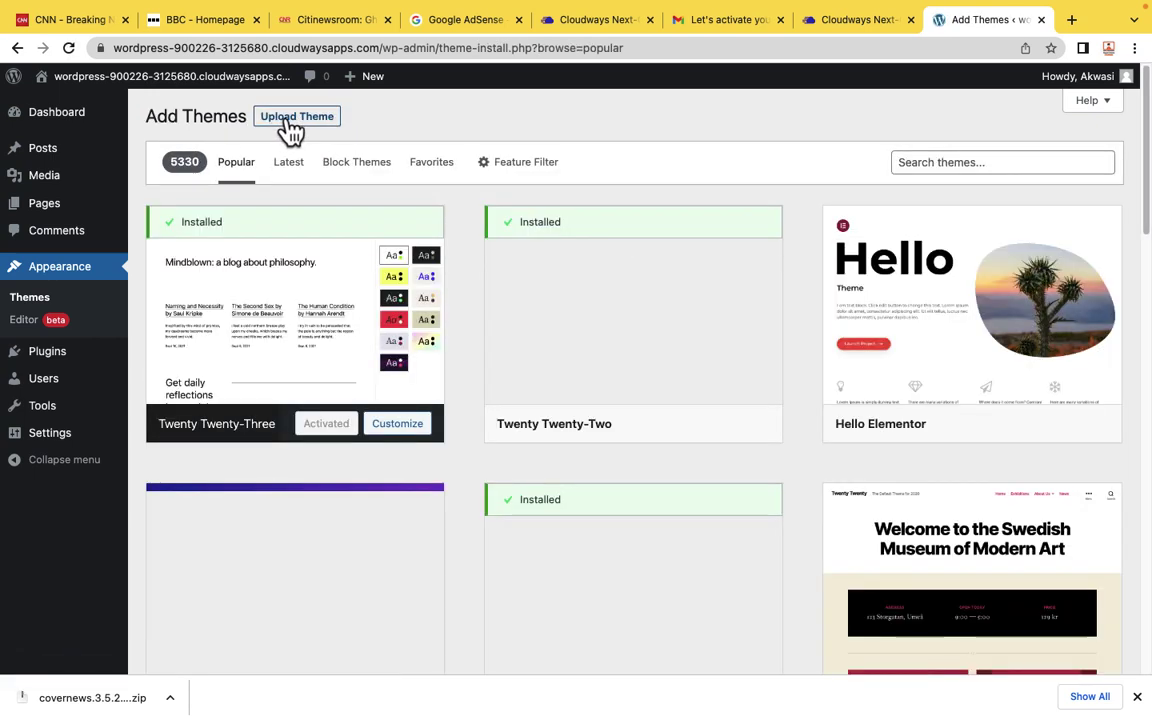
left_click(286, 121)
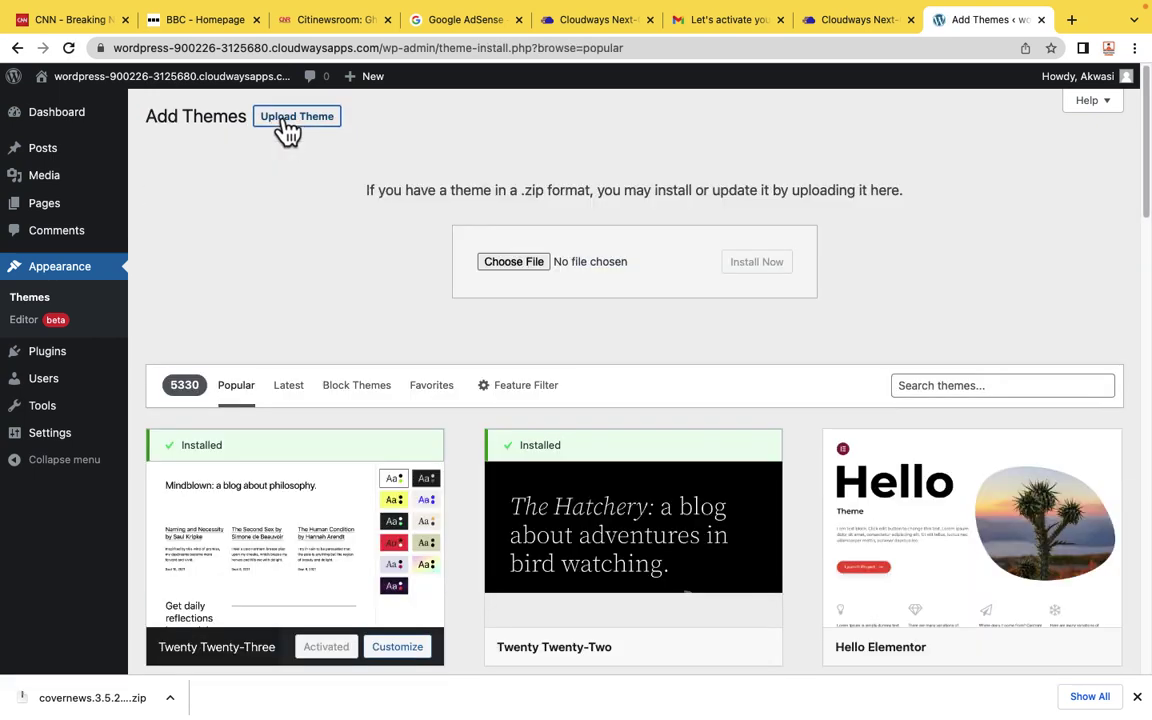
left_click(509, 265)
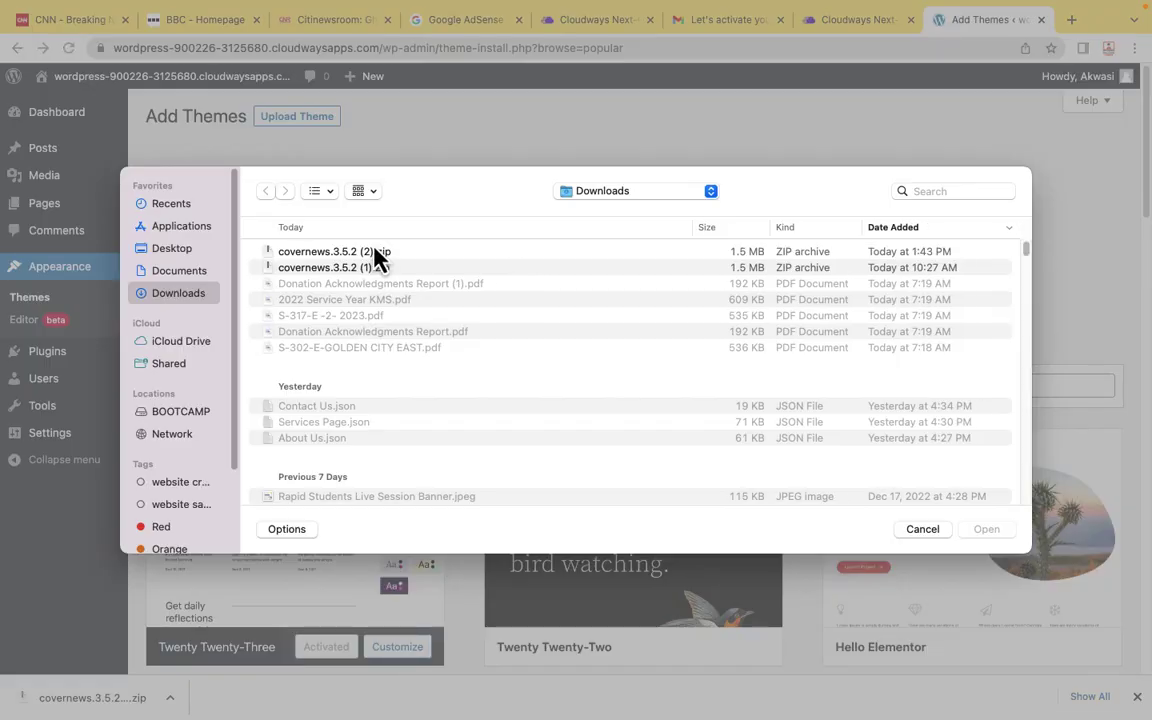
left_click(322, 256)
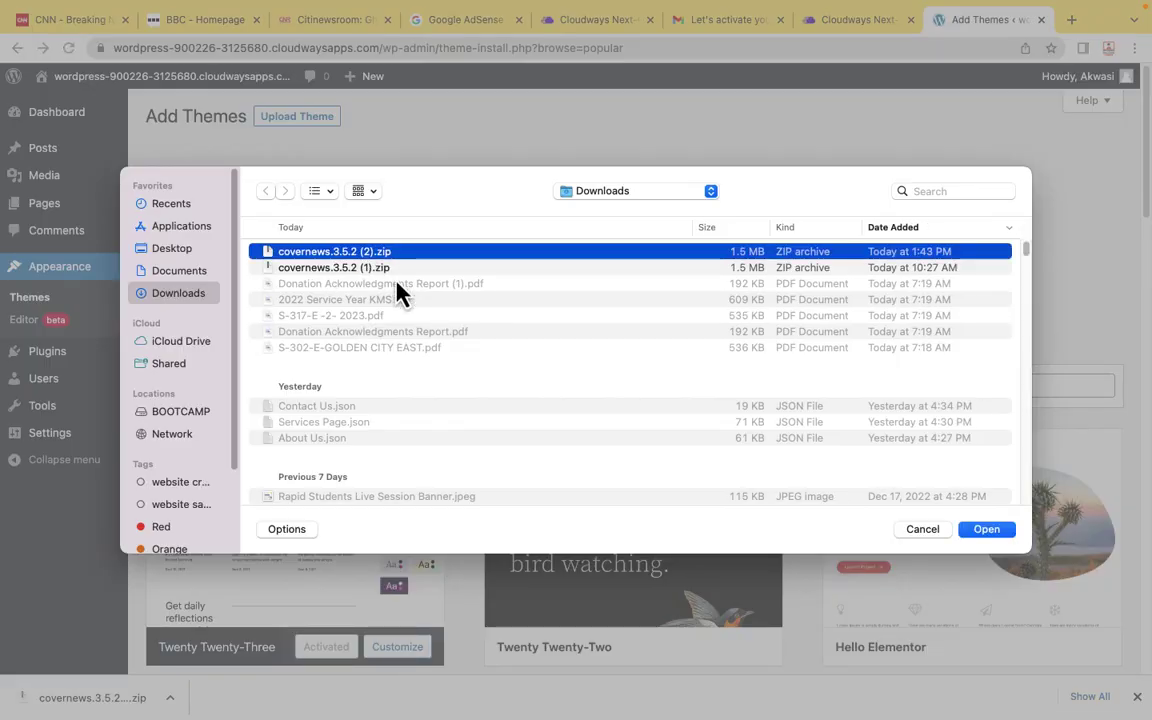
left_click(987, 531)
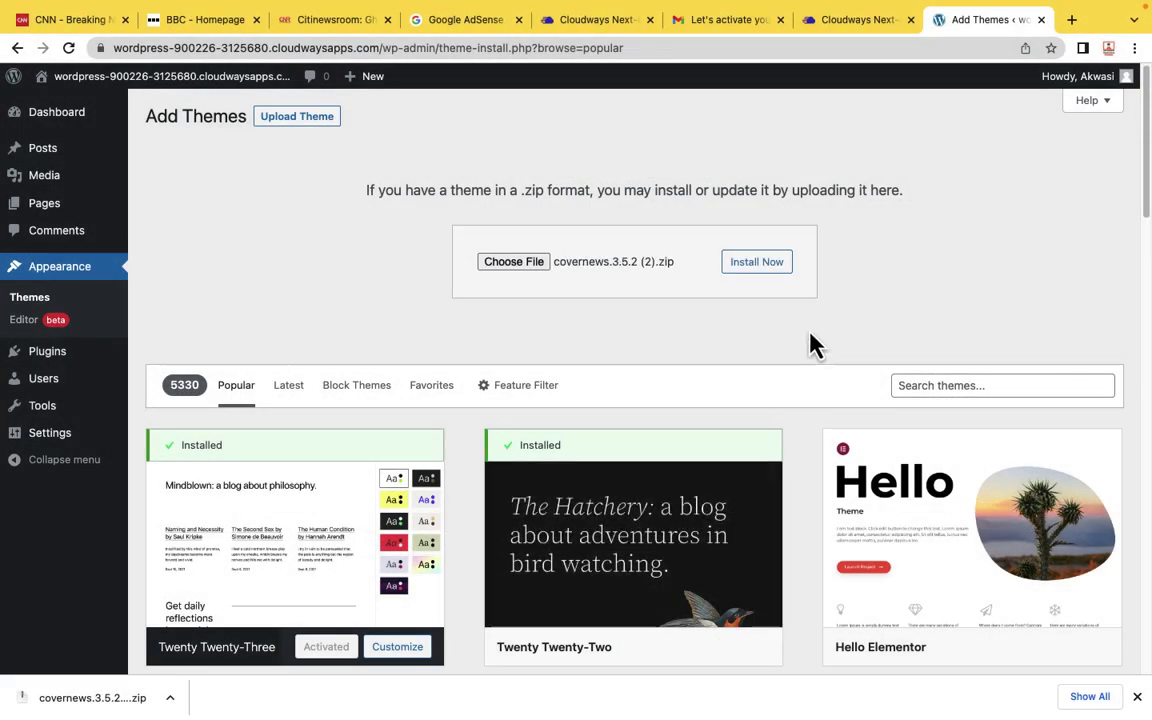
left_click(759, 270)
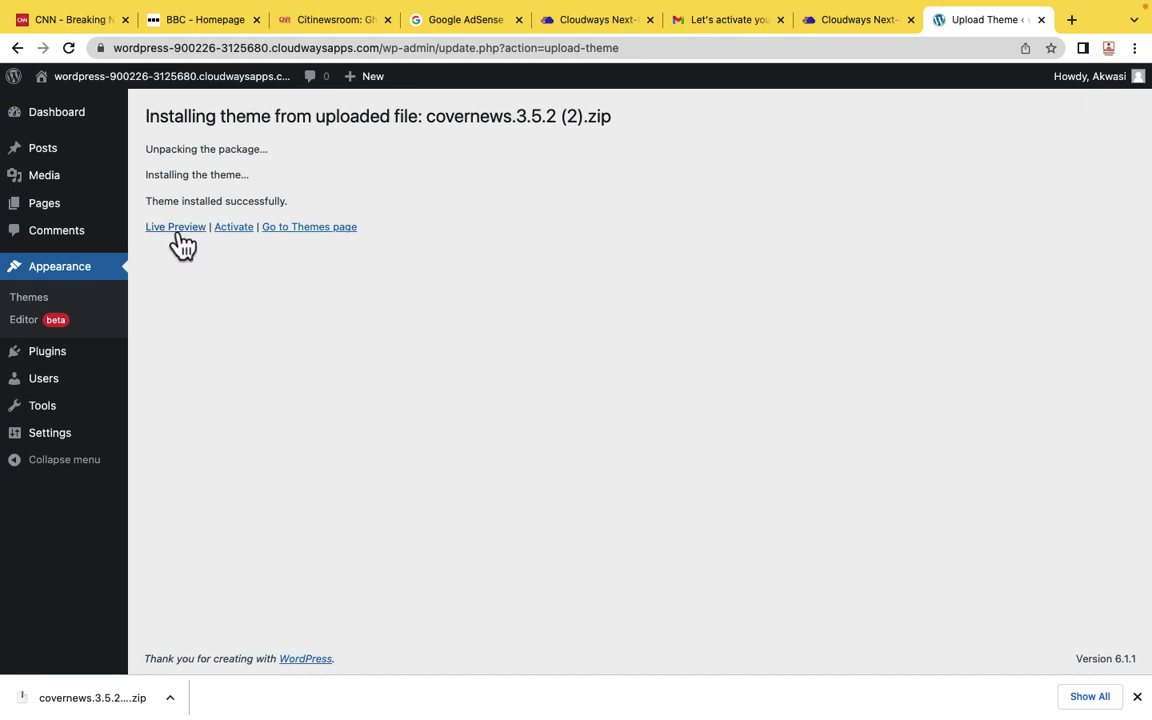
left_click(236, 228)
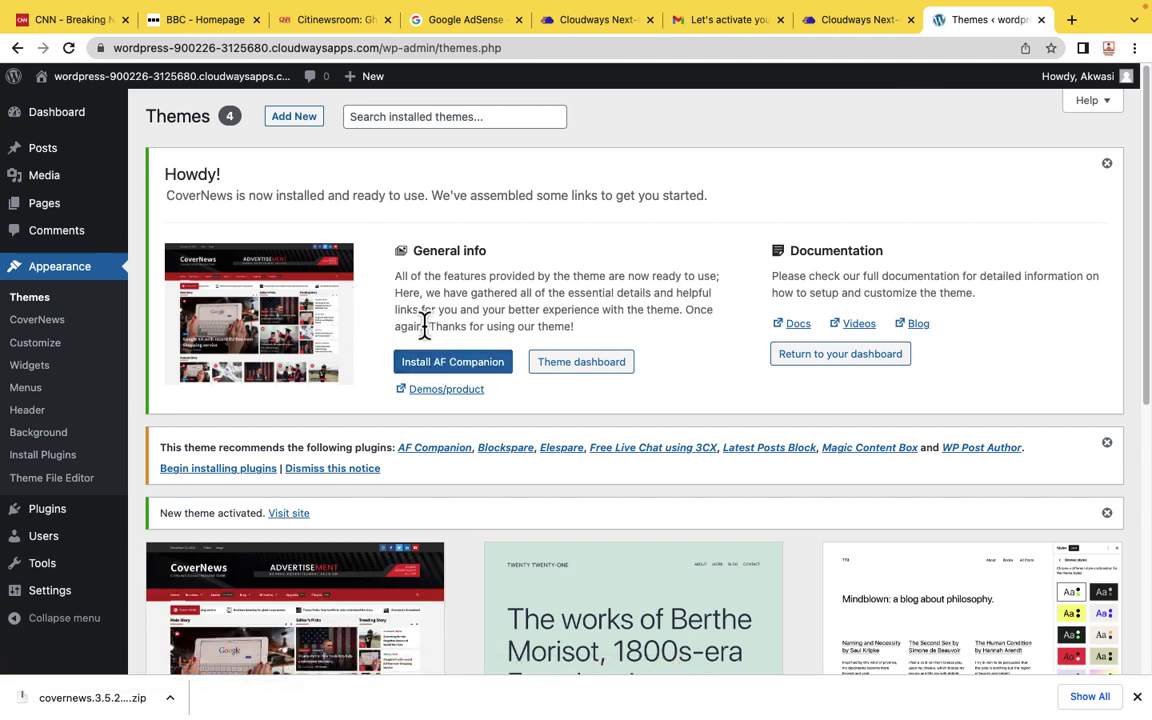
Install and activate AF Companion 1.2.2, then open the recommended plugins installer
scroll(414, 316, "down", 1)
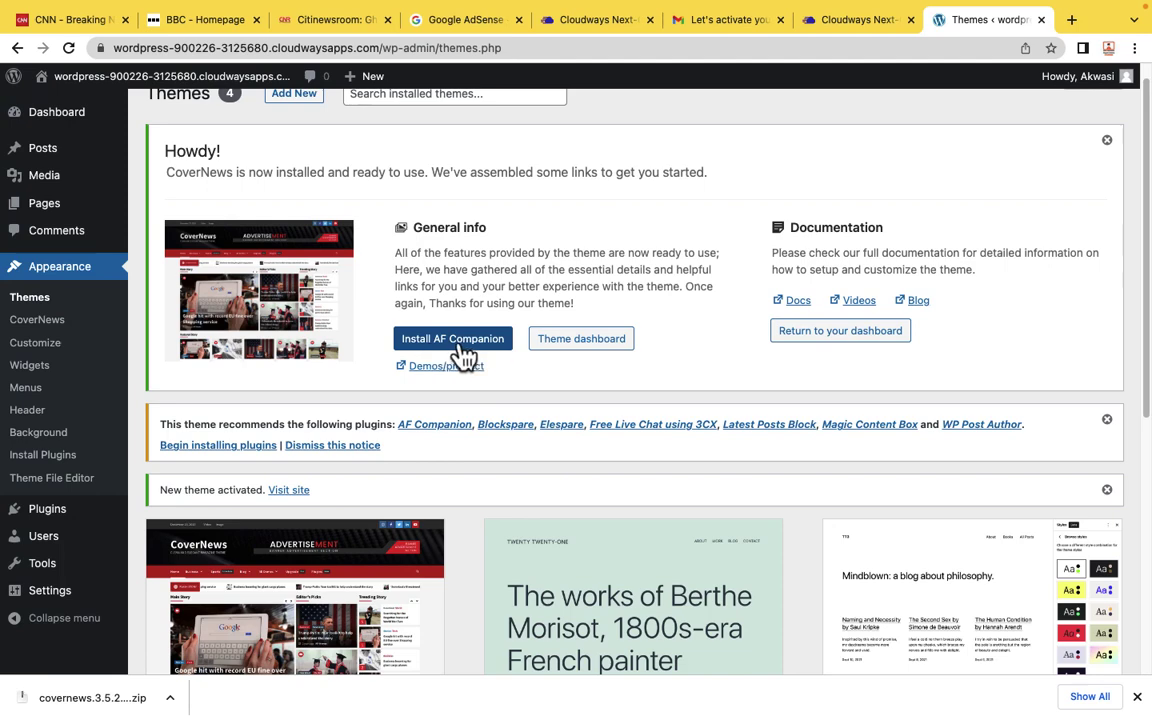
left_click(468, 345)
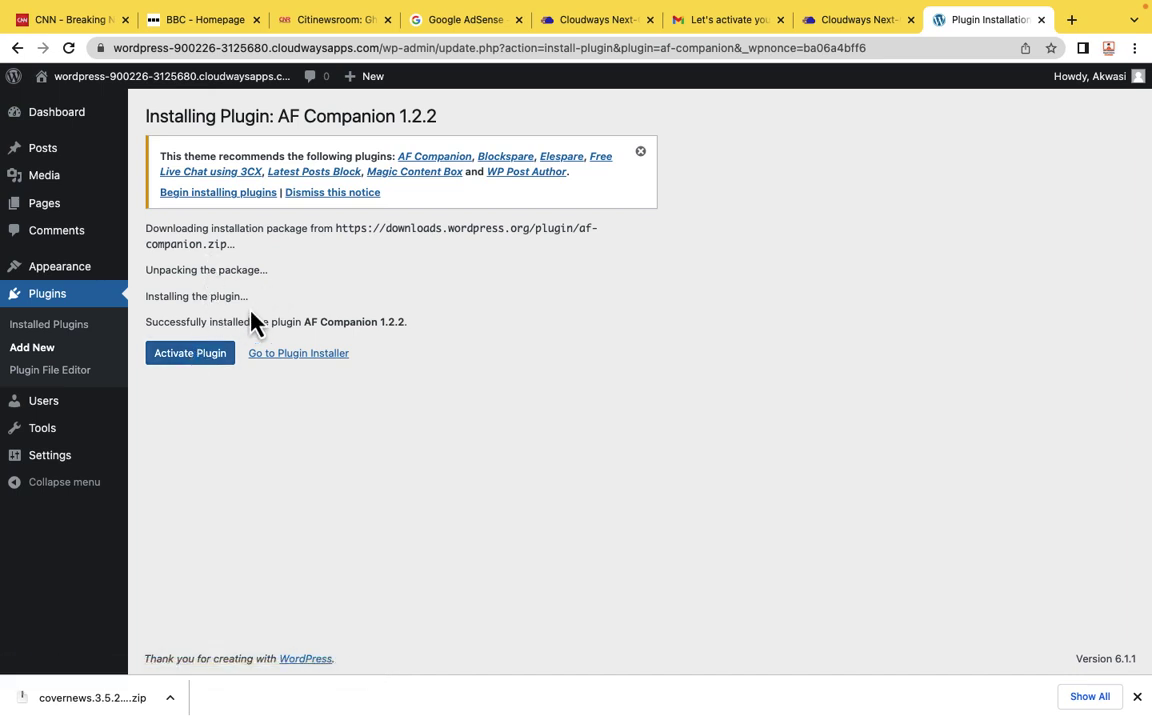
left_click(188, 362)
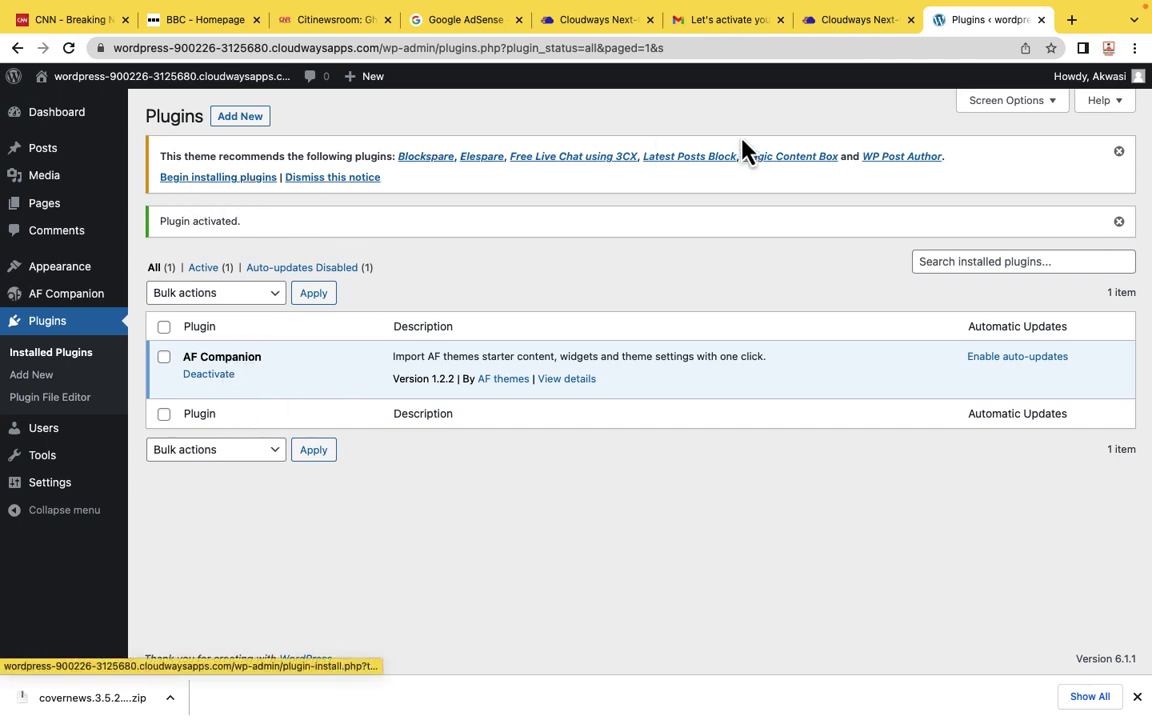
left_click(199, 180)
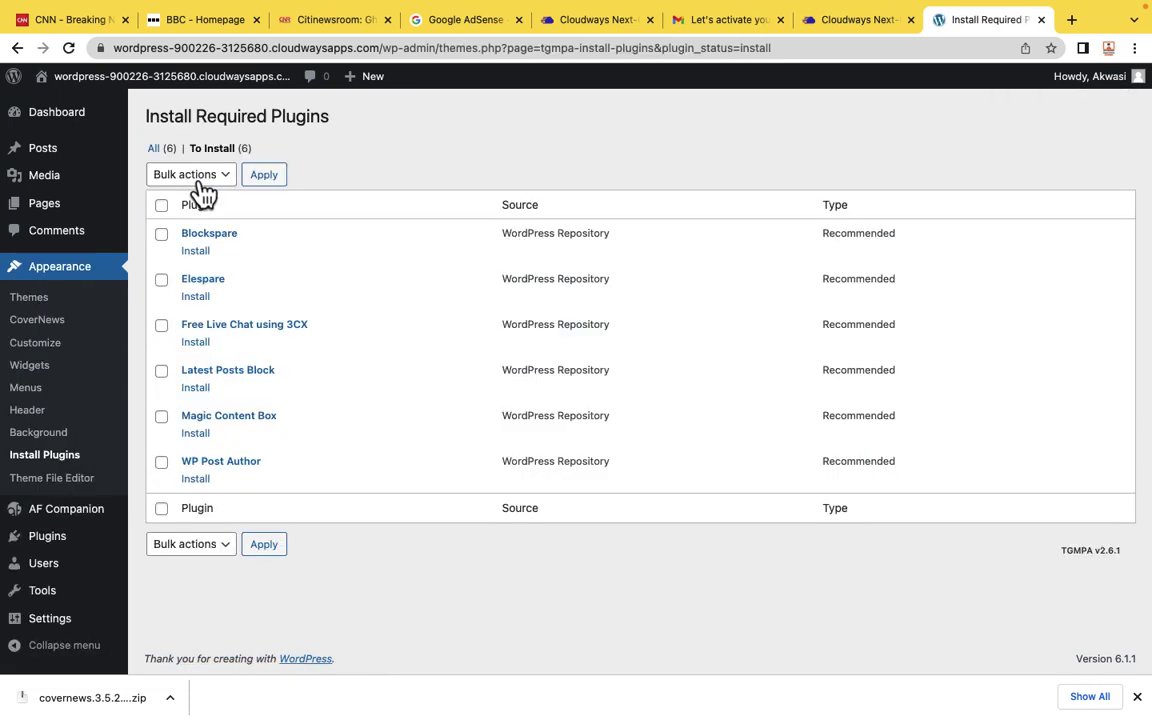
Bulk-install all six recommended plugins, including Blockspare, Elespare and WP Post Author
left_click(161, 205)
left_click(190, 176)
left_click(186, 193)
left_click(262, 178)
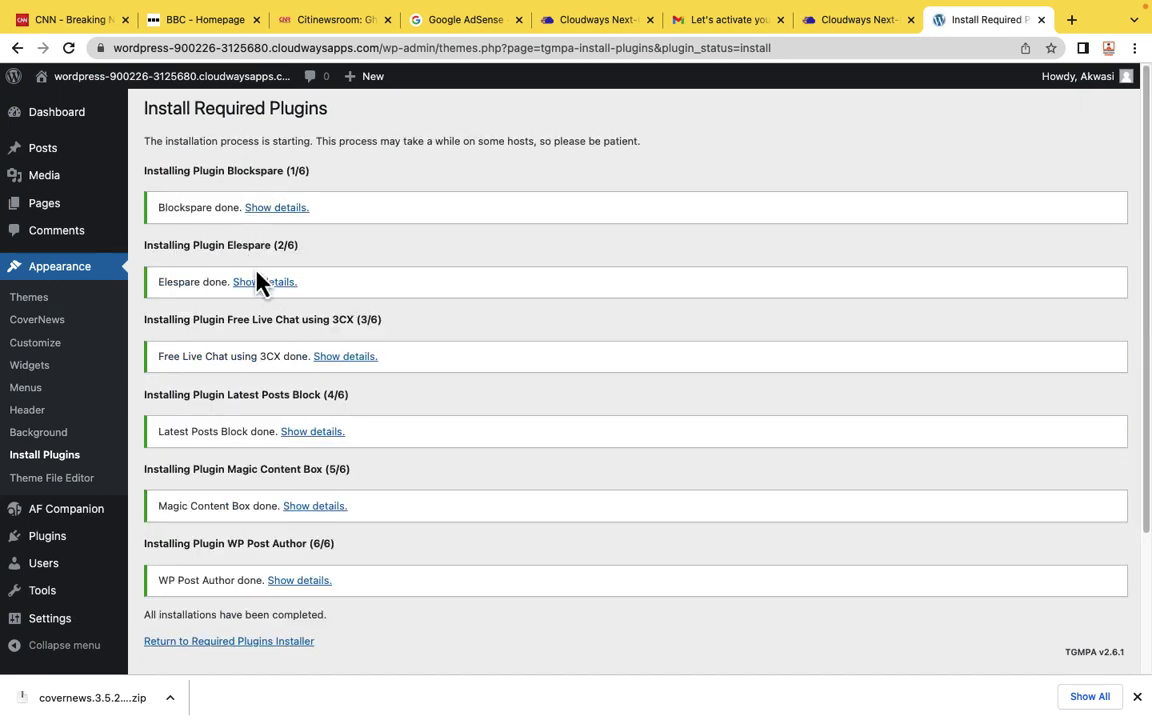
scroll(265, 290, "down", 3)
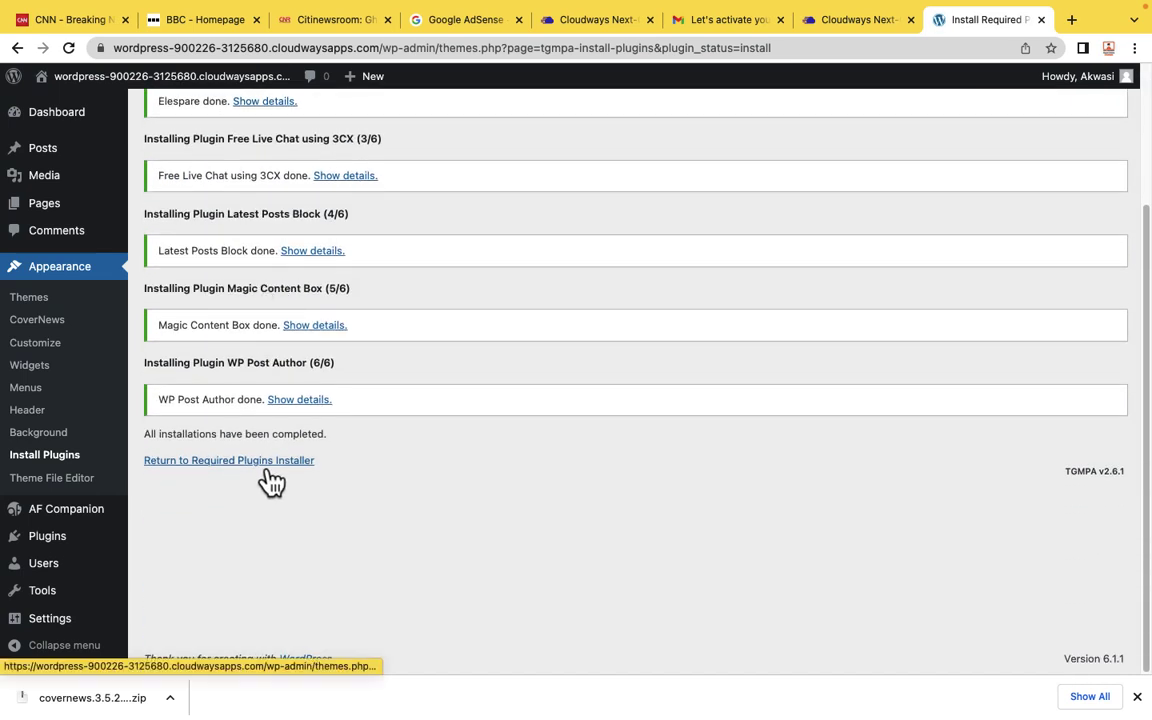
Bulk-activate all six installed recommended plugins, reloading the stalled activation page
left_click(253, 463)
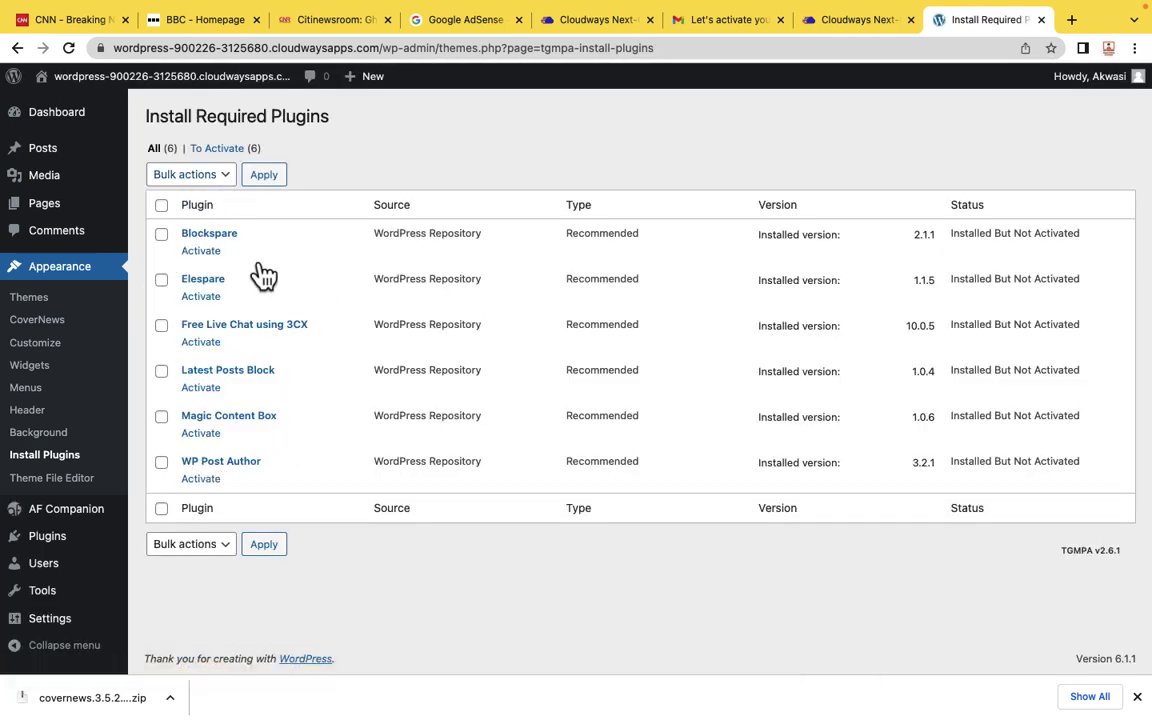
left_click(189, 180)
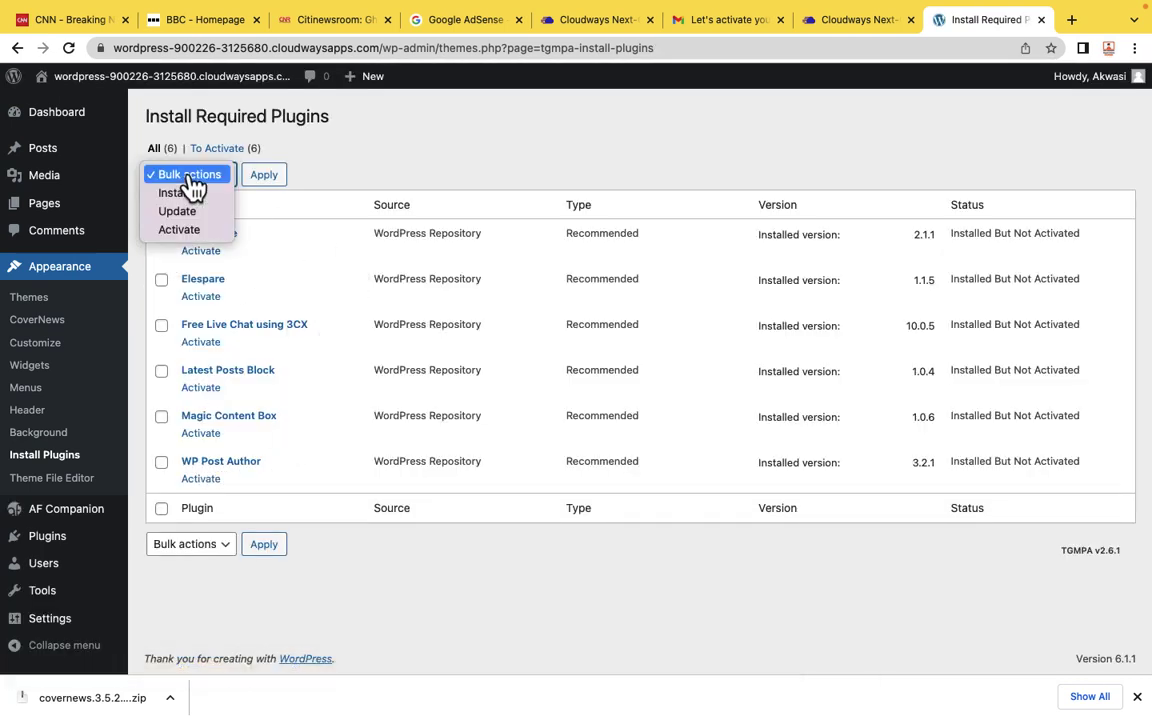
left_click(183, 229)
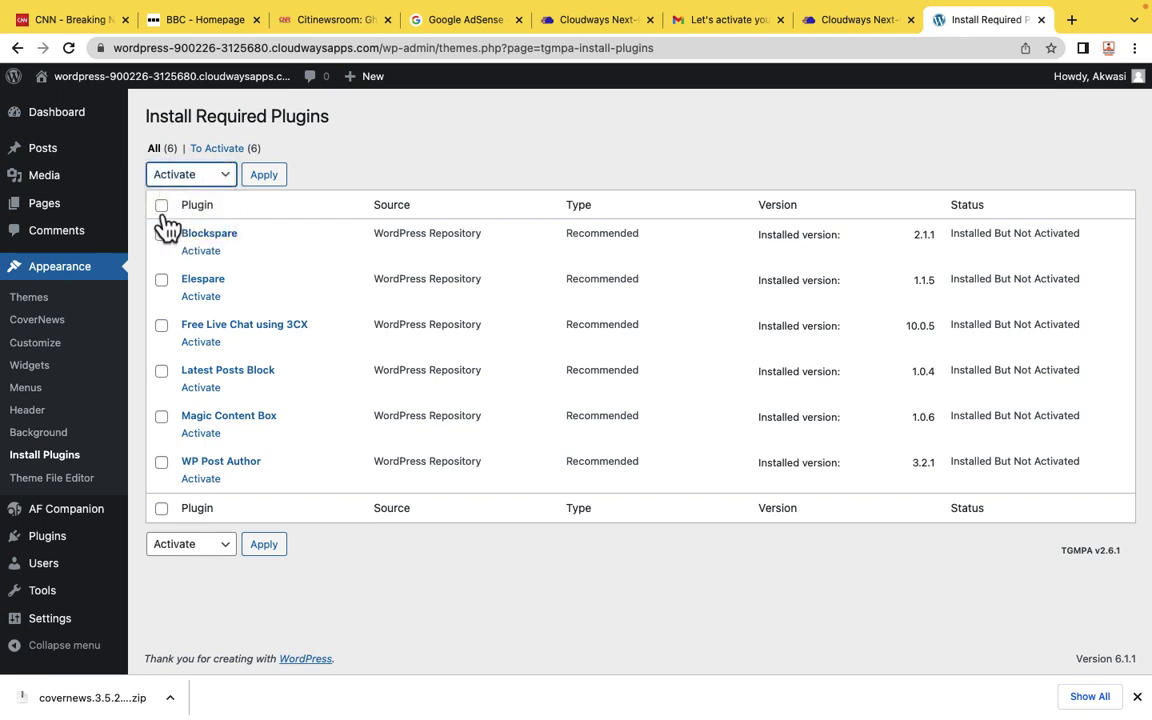
left_click(161, 206)
left_click(266, 178)
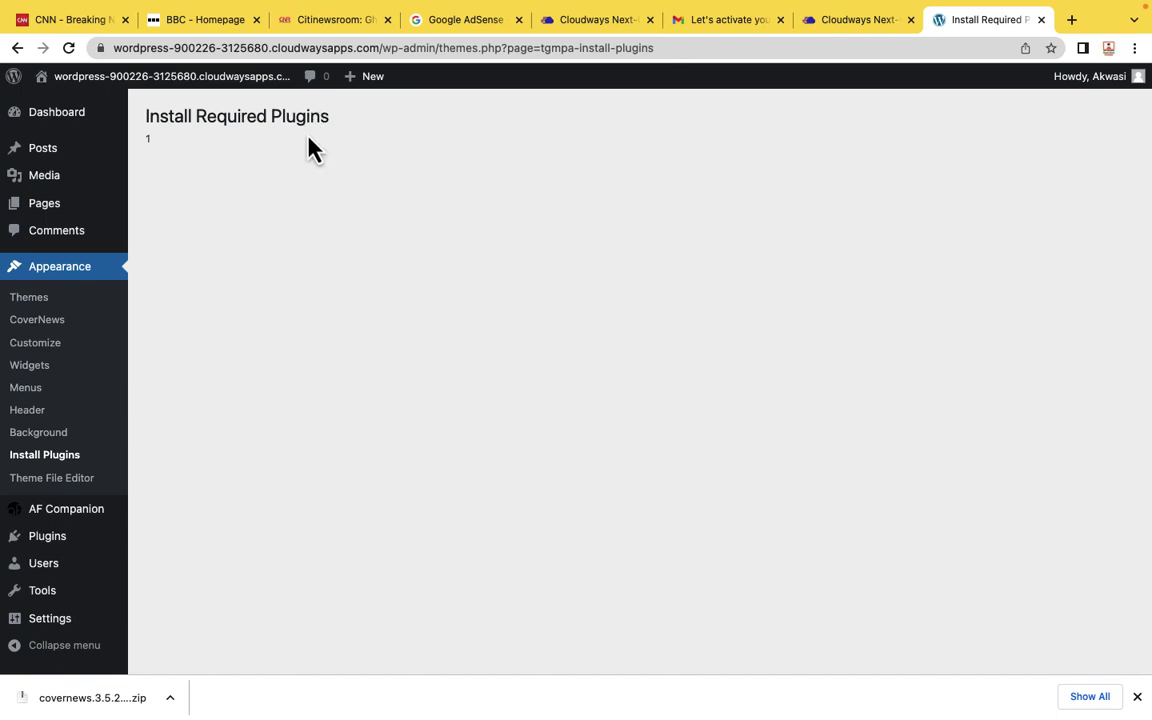
left_click(68, 49)
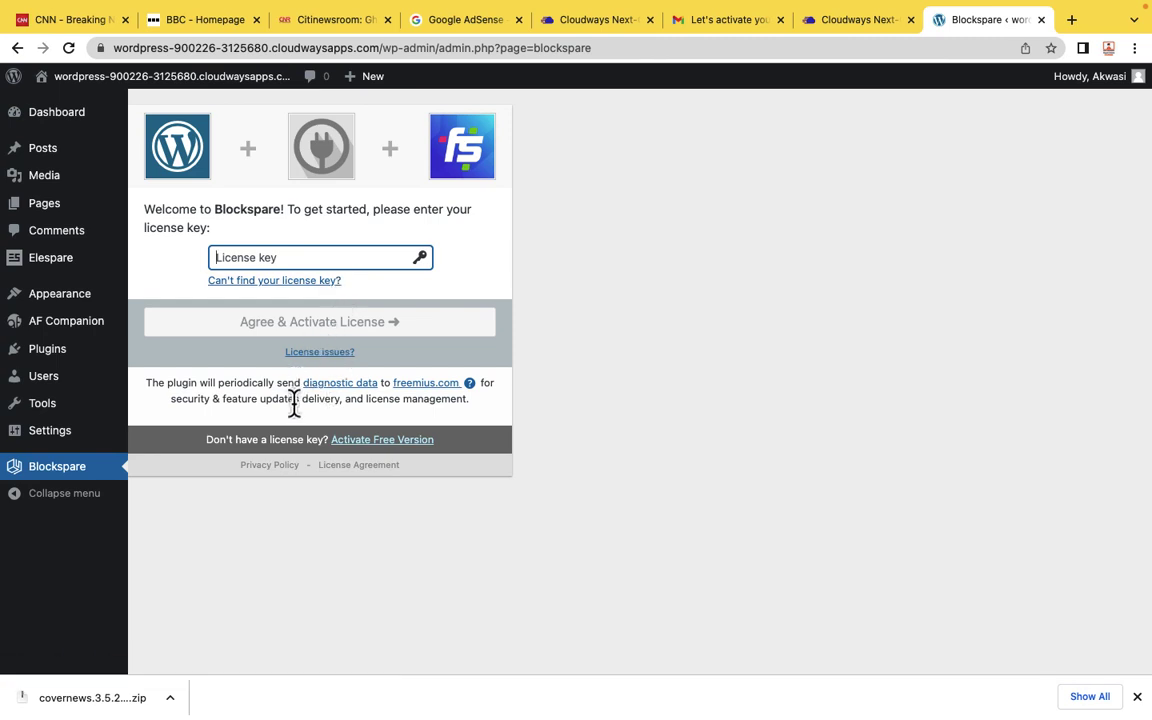
Activate Blockspare's free version without a license key and allow its opt-in
left_click(399, 441)
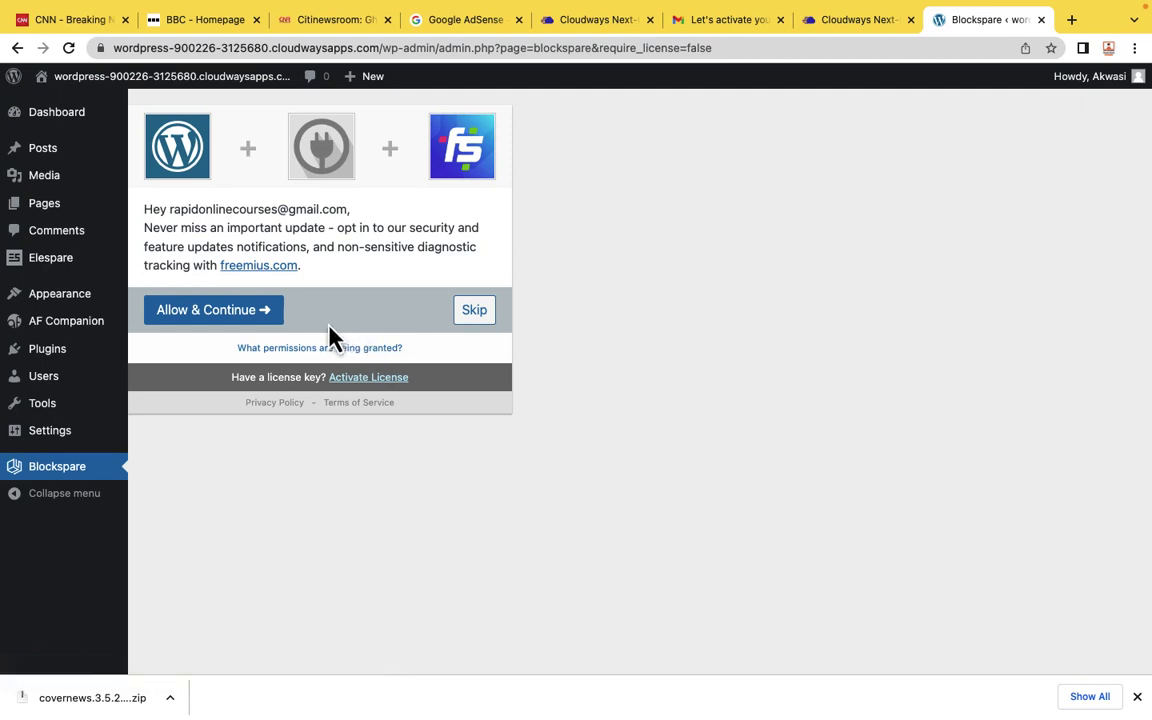
left_click(222, 316)
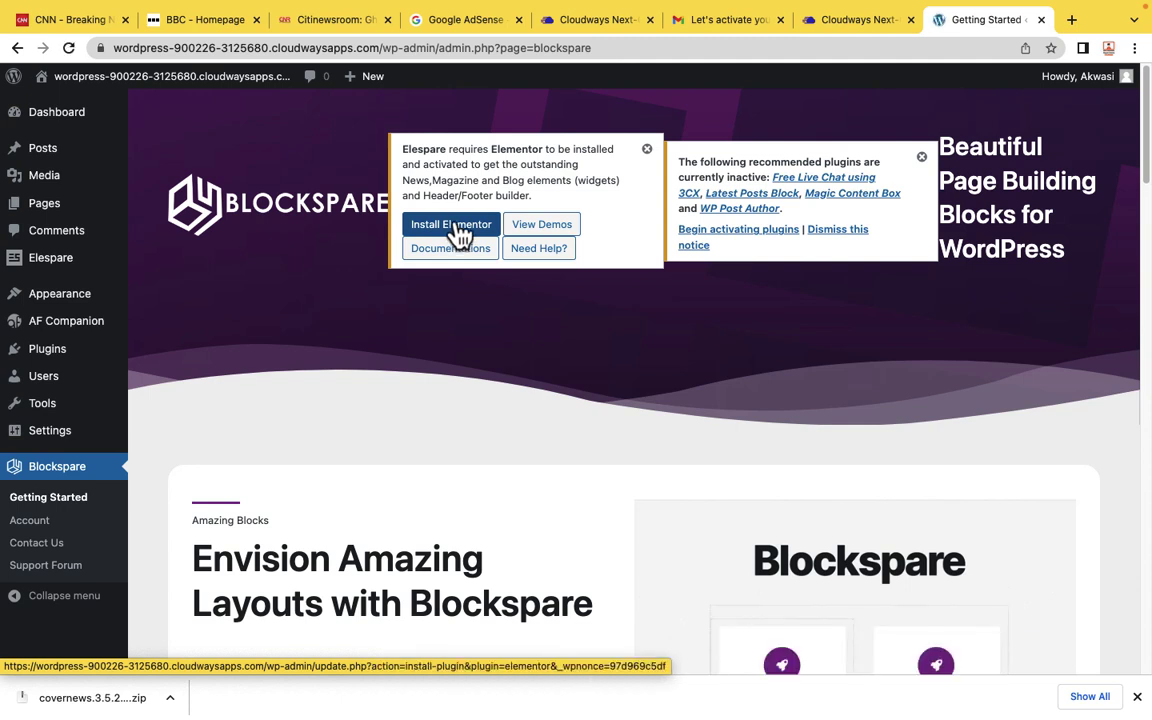
Install Elementor Website Builder 3.9.1 for Elespare and activate it
left_click(443, 238)
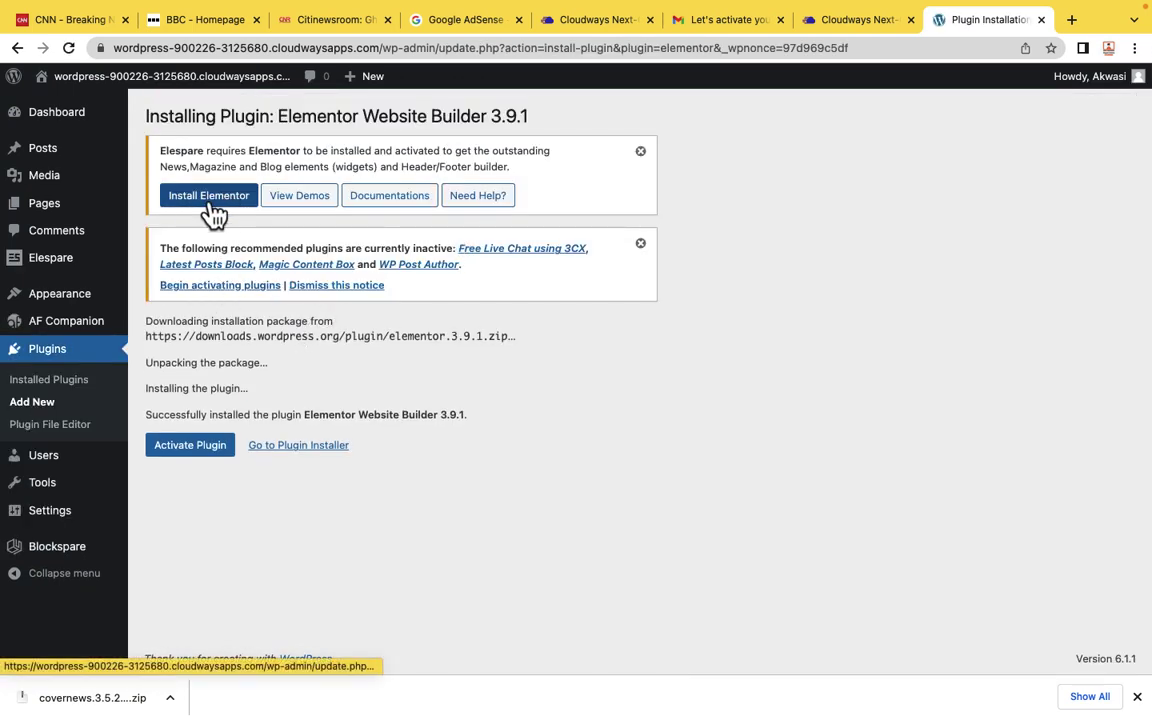
left_click(184, 455)
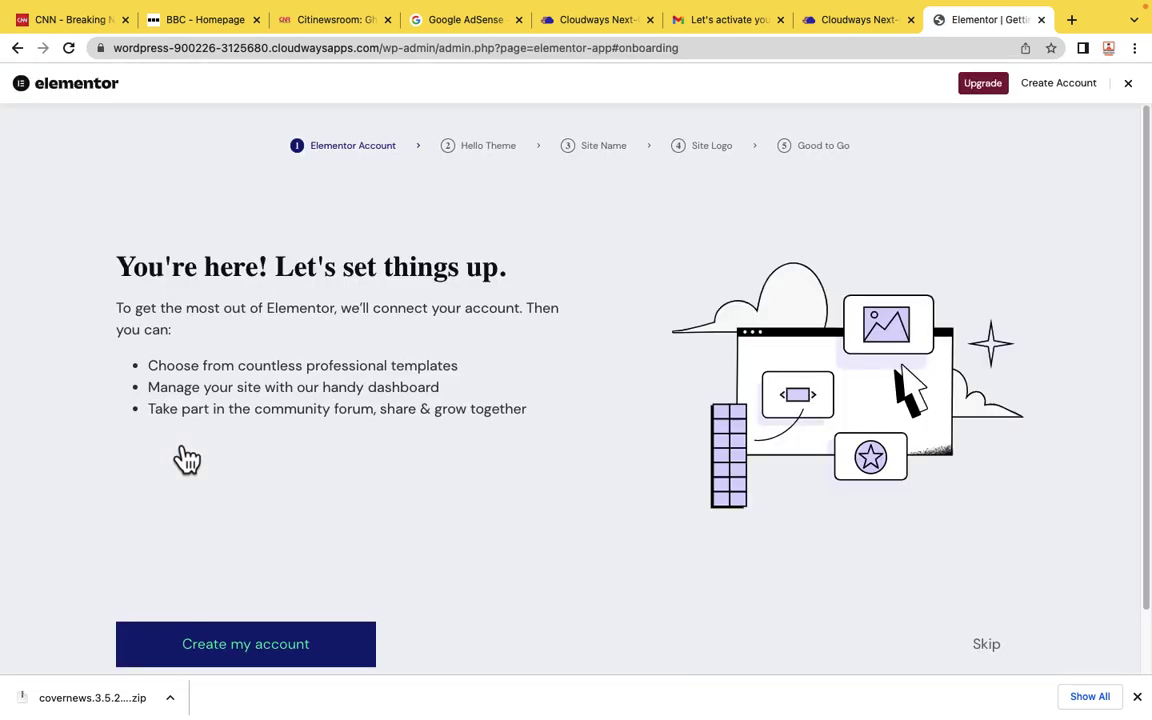
Skip the account and Hello Theme steps and enter 'Rapid News Gh' as the site name
left_click(986, 645)
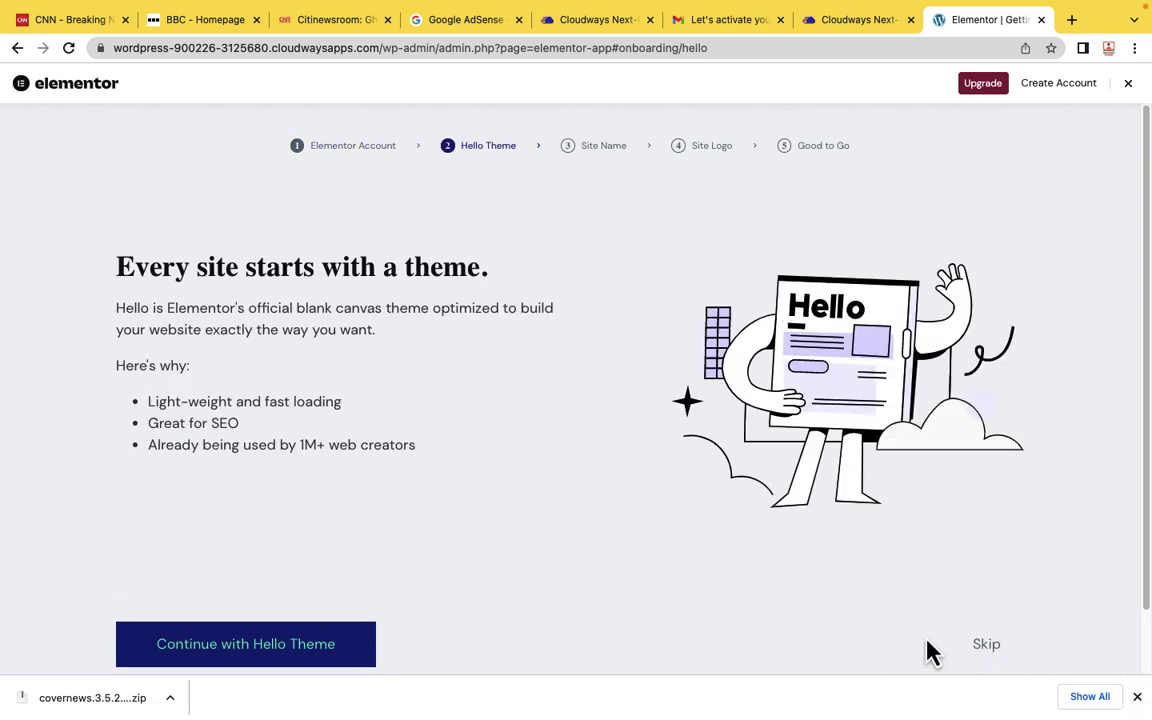
left_click(985, 645)
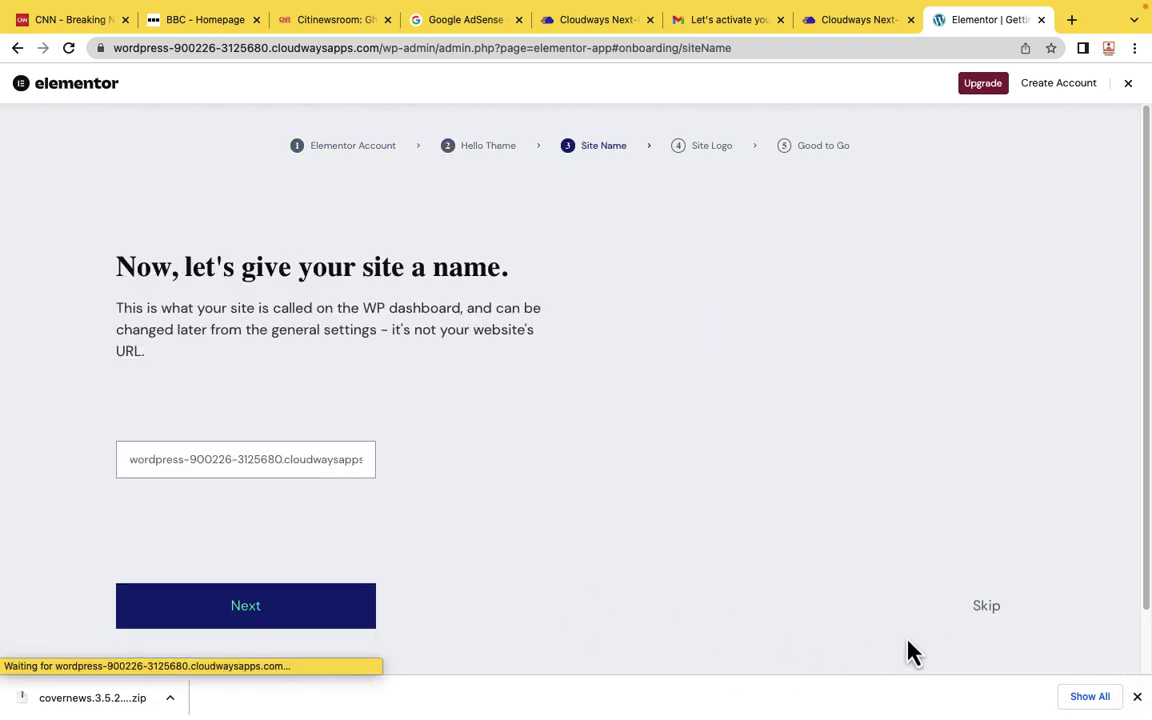
triple_click(189, 462)
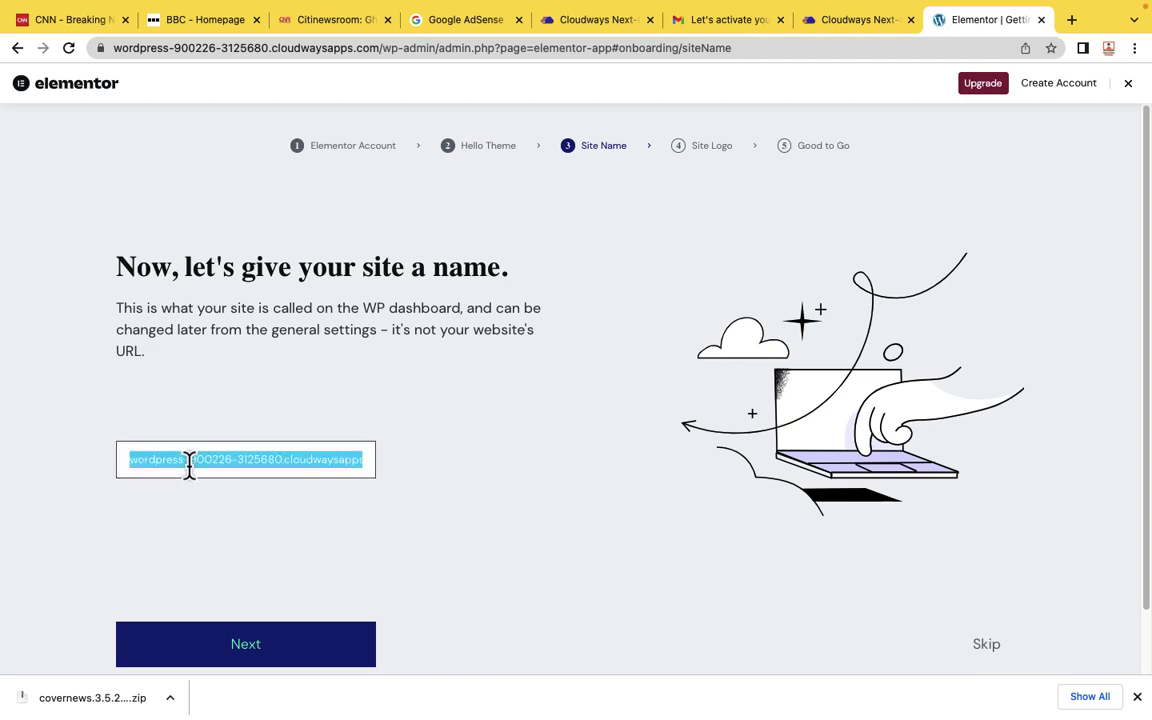
type("Rapid News Gh")
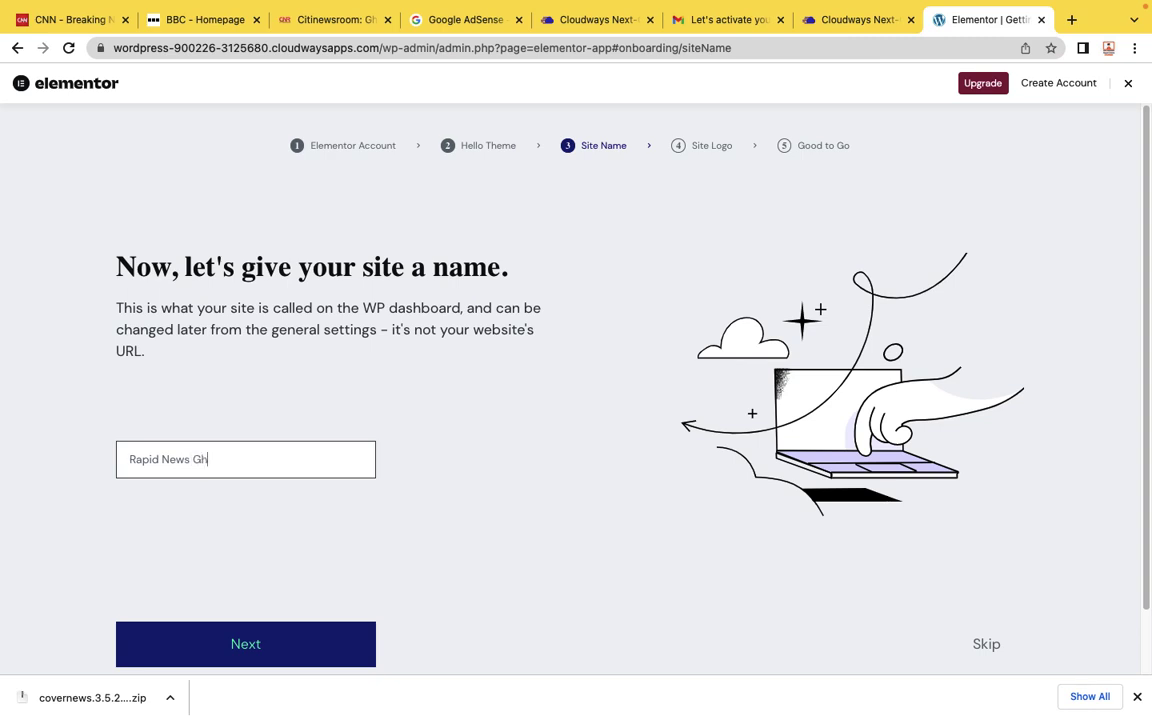
left_click(262, 655)
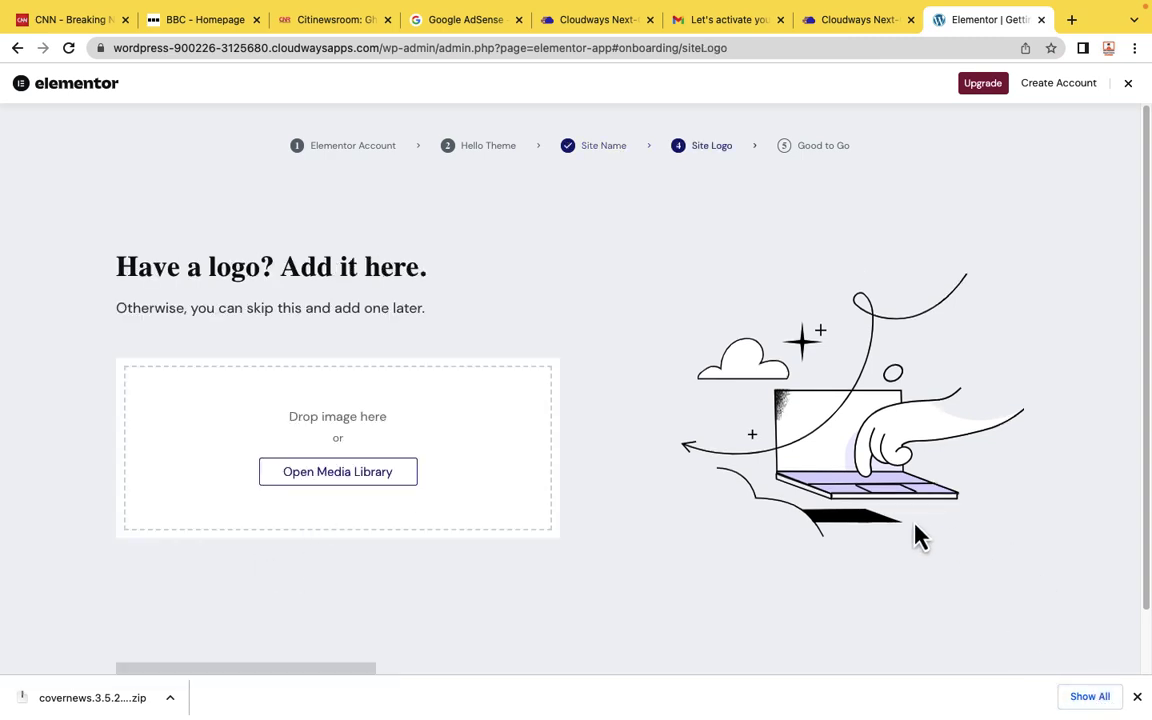
Skip the site logo step and choose to start from the template library
scroll(918, 535, "down", 2)
left_click(987, 615)
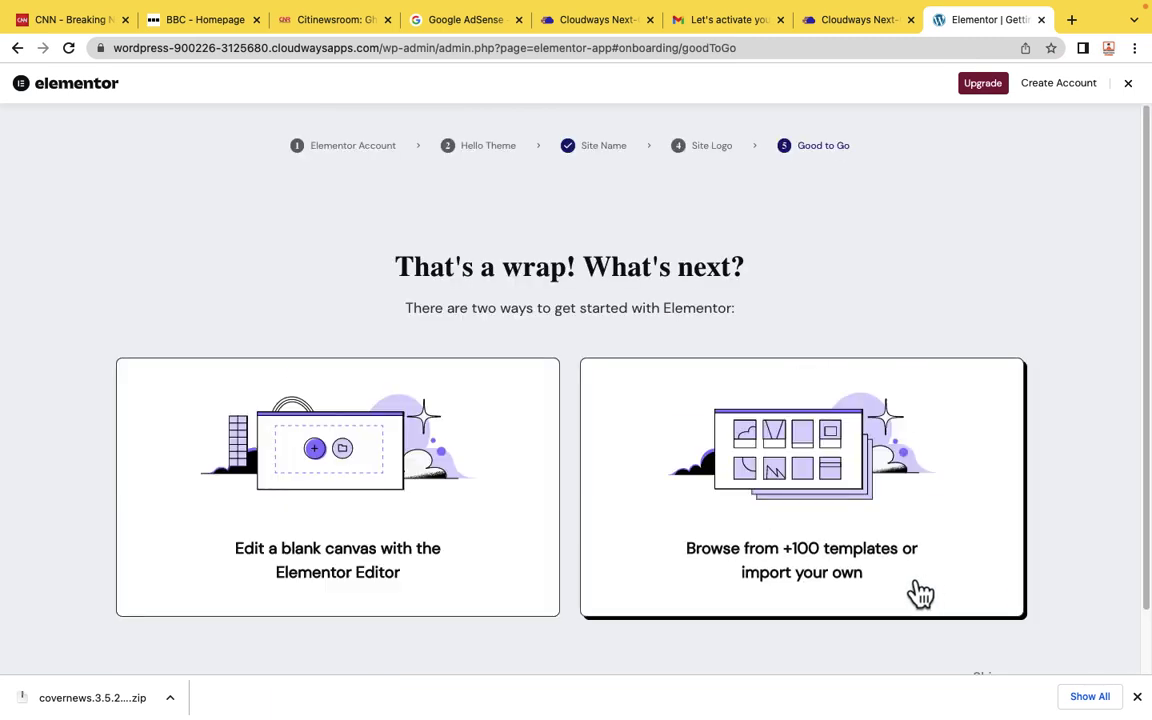
scroll(1066, 640, "down", 2)
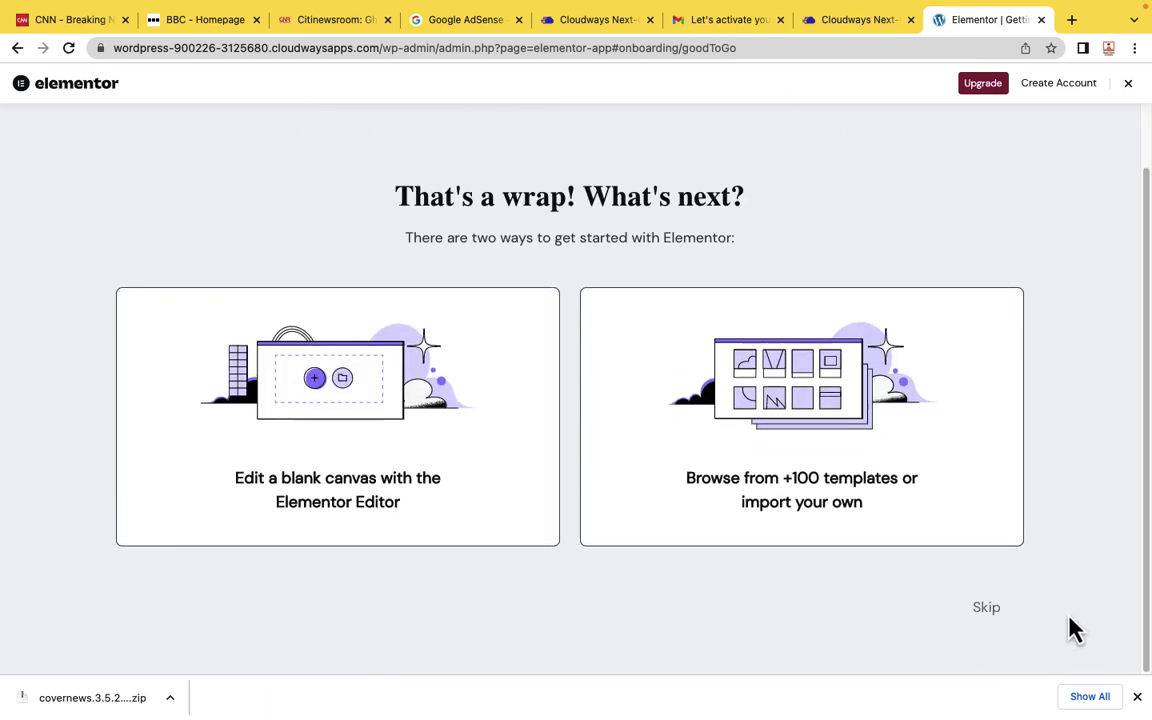
left_click(770, 544)
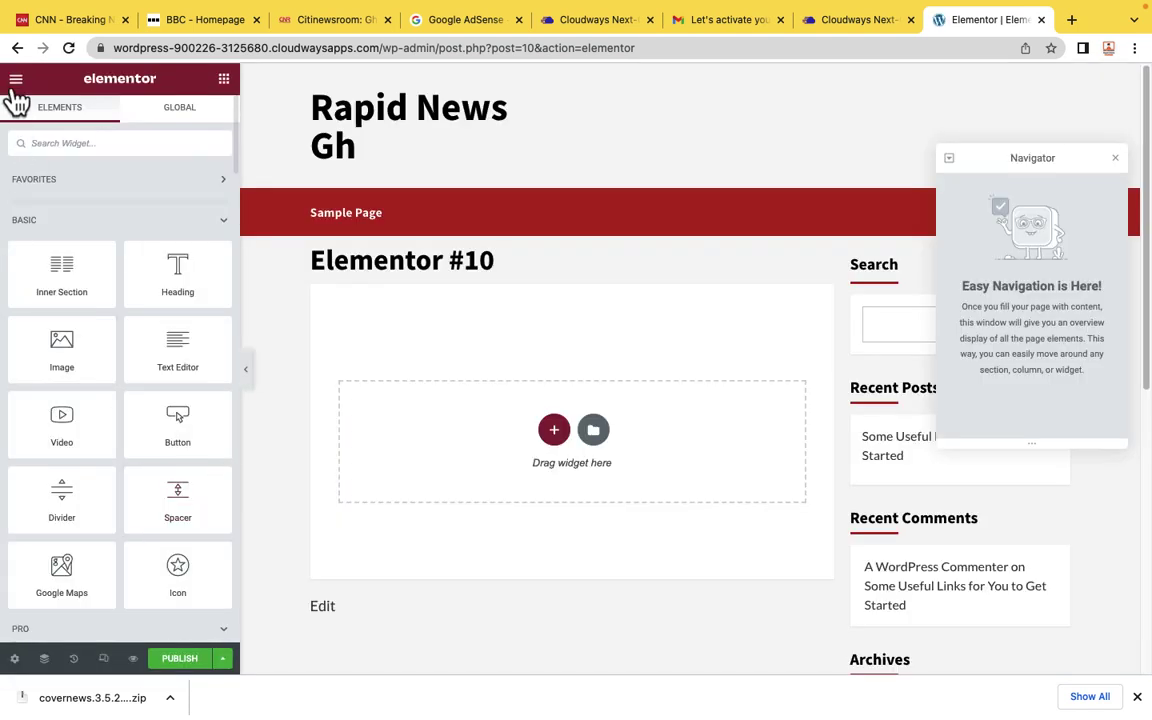
Exit the Elementor editor, setting WP Dashboard as the exit destination and confirming leaving
left_click(15, 80)
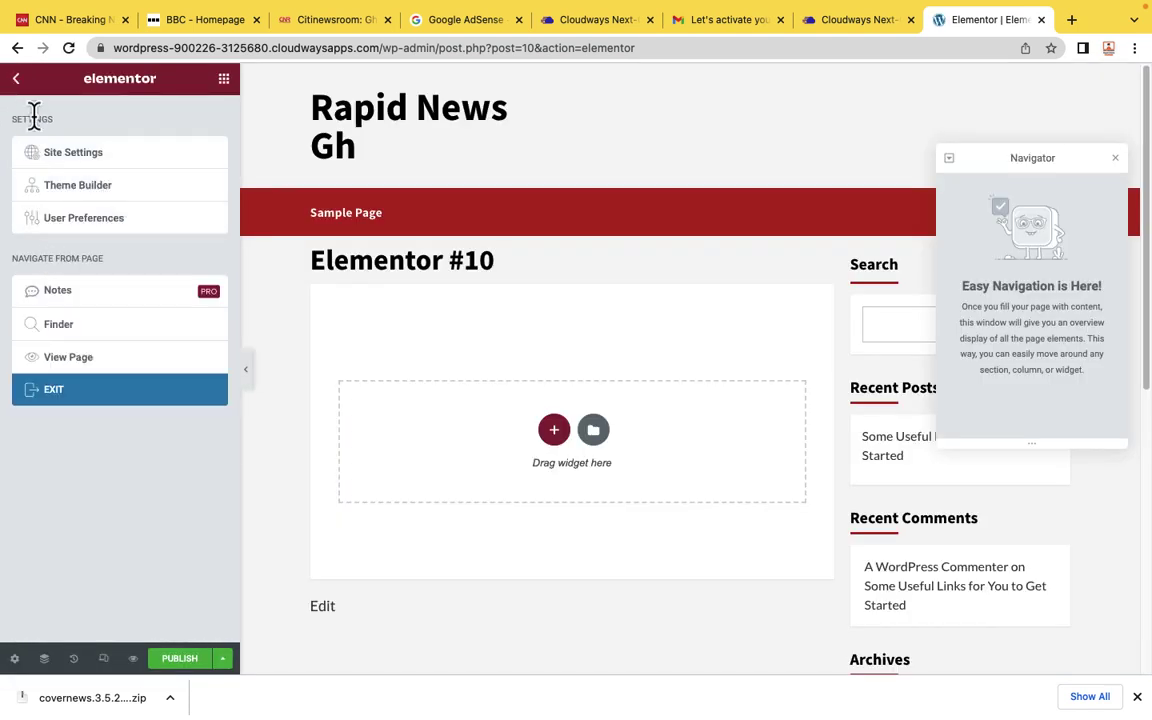
left_click(57, 396)
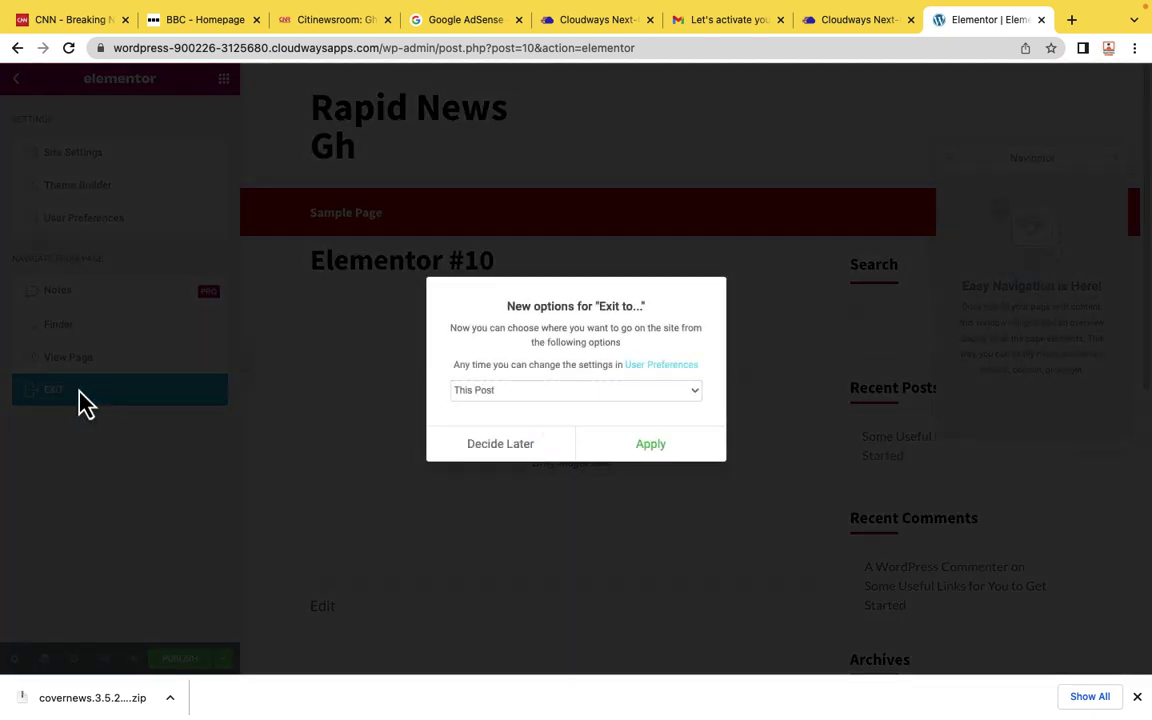
left_click(518, 393)
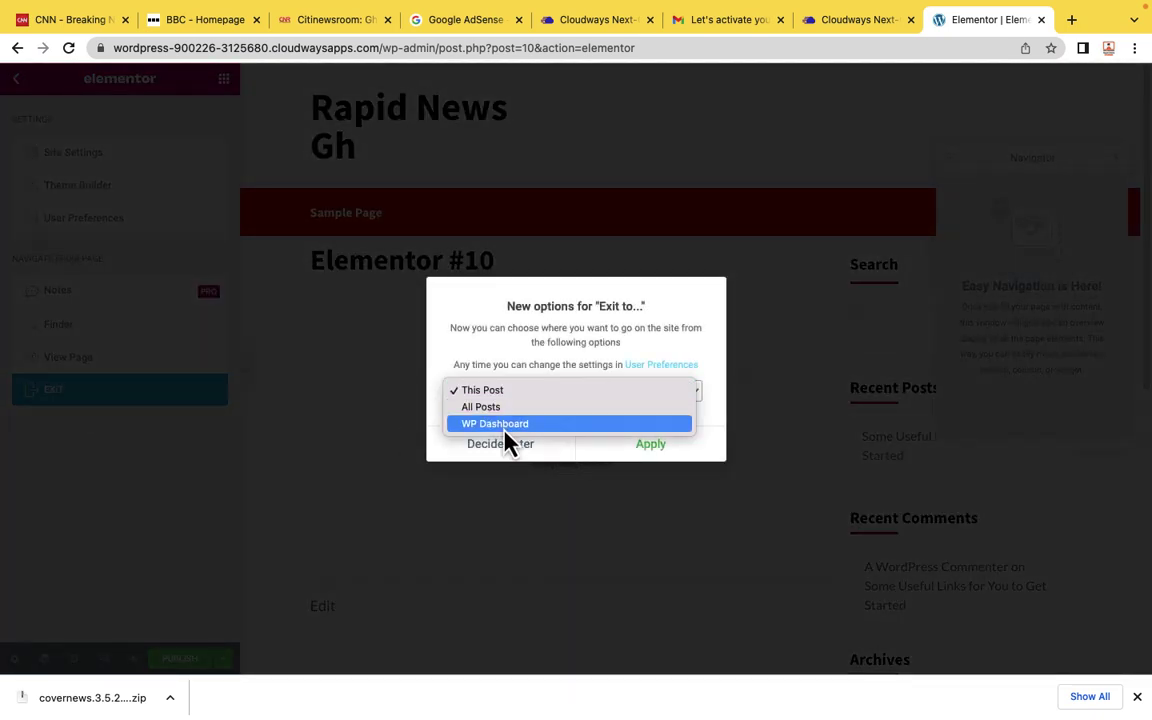
left_click(505, 425)
left_click(650, 445)
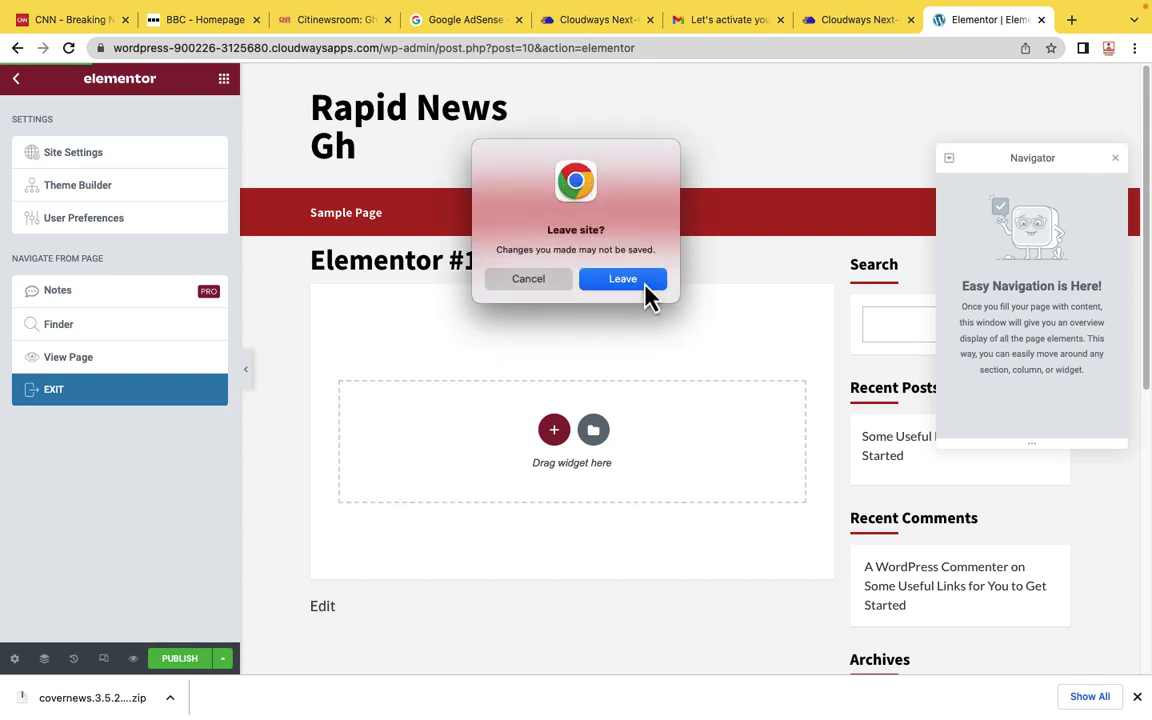
left_click(645, 284)
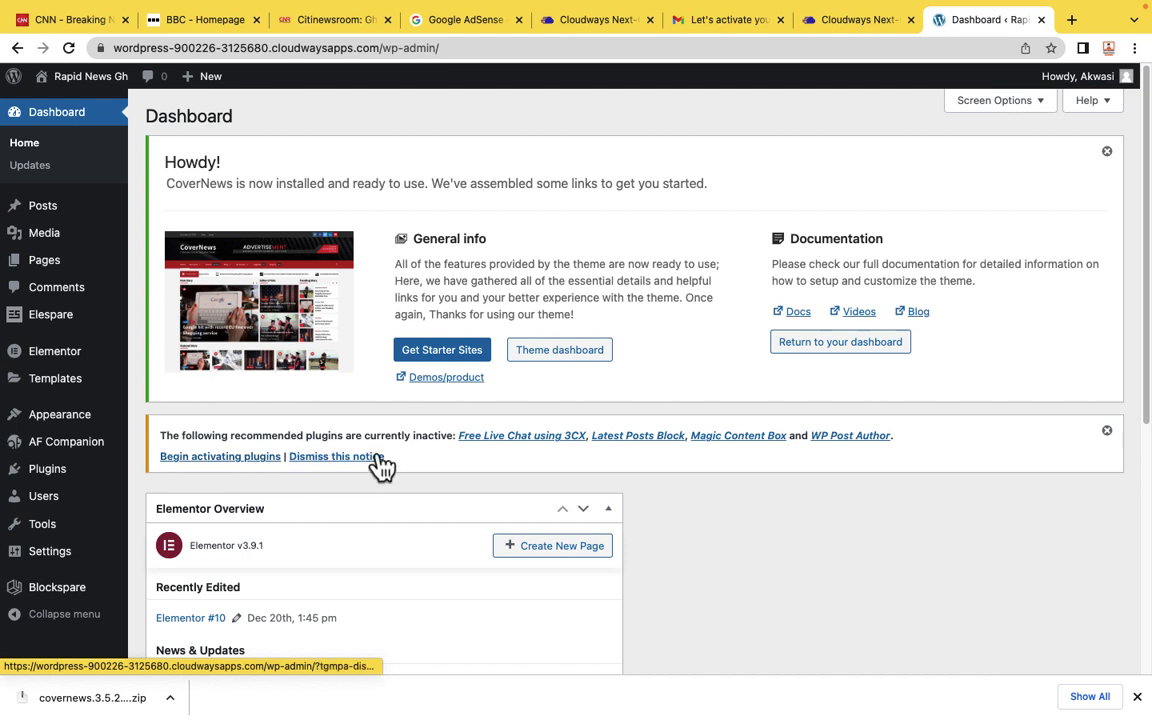
Bulk-activate all four recommended plugins, then go back to the WordPress Dashboard
left_click(205, 460)
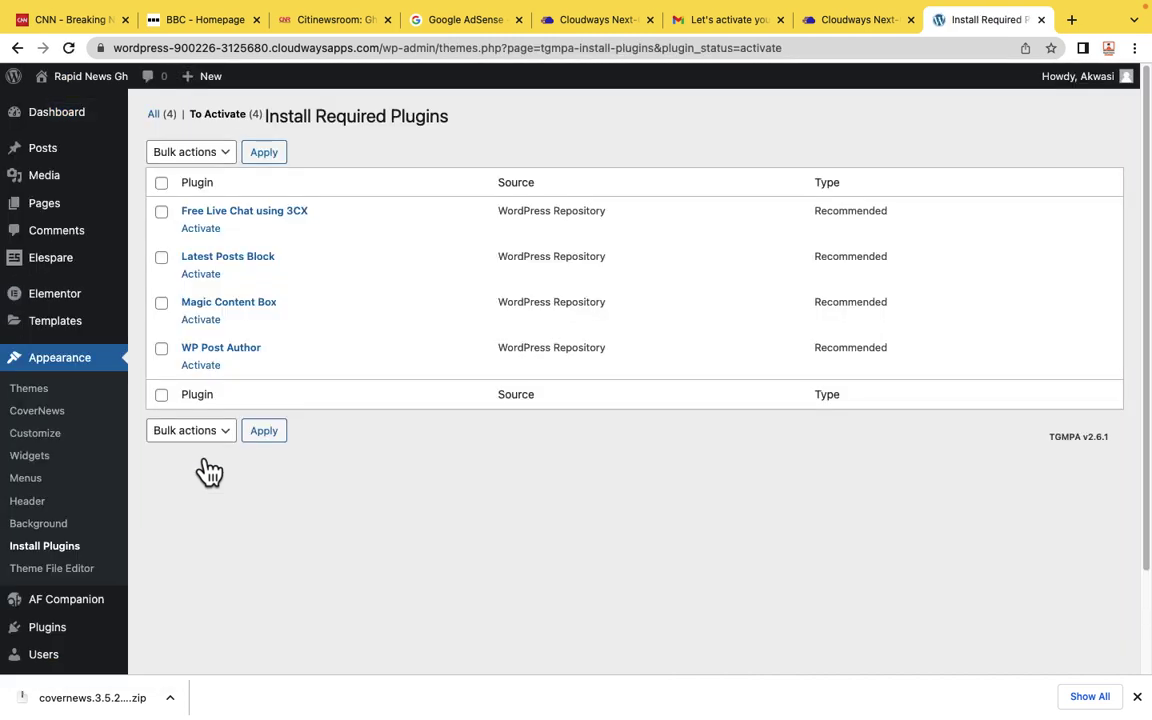
left_click(180, 175)
left_click(170, 192)
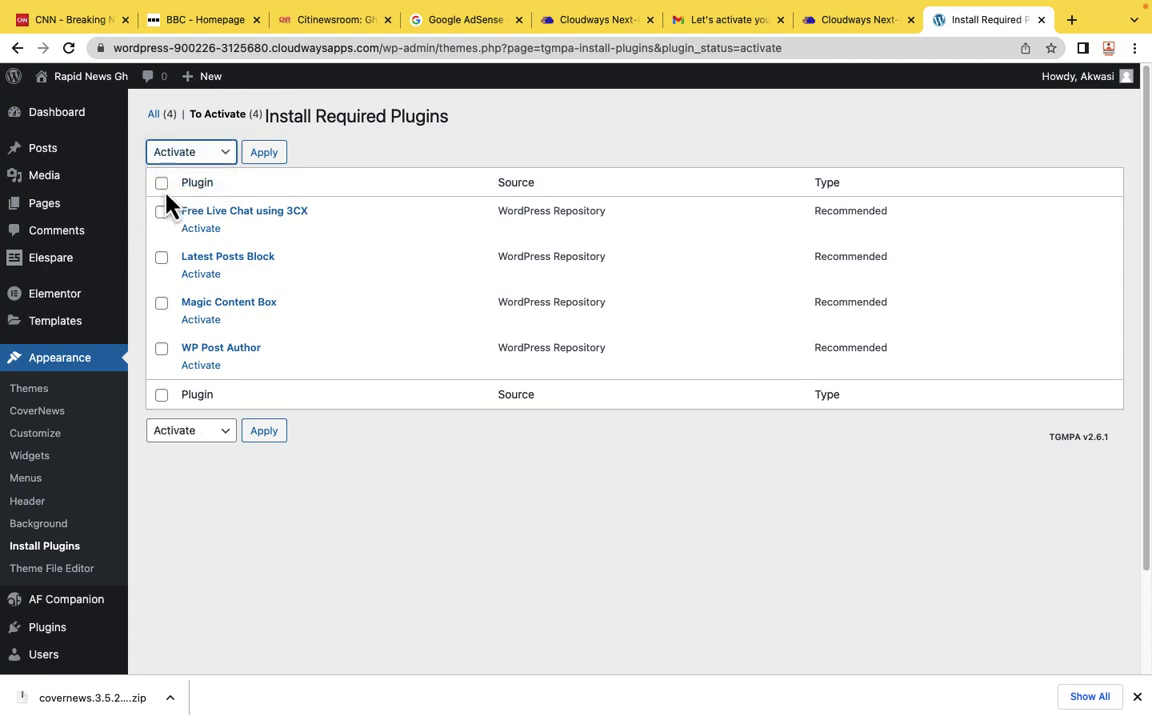
left_click(162, 184)
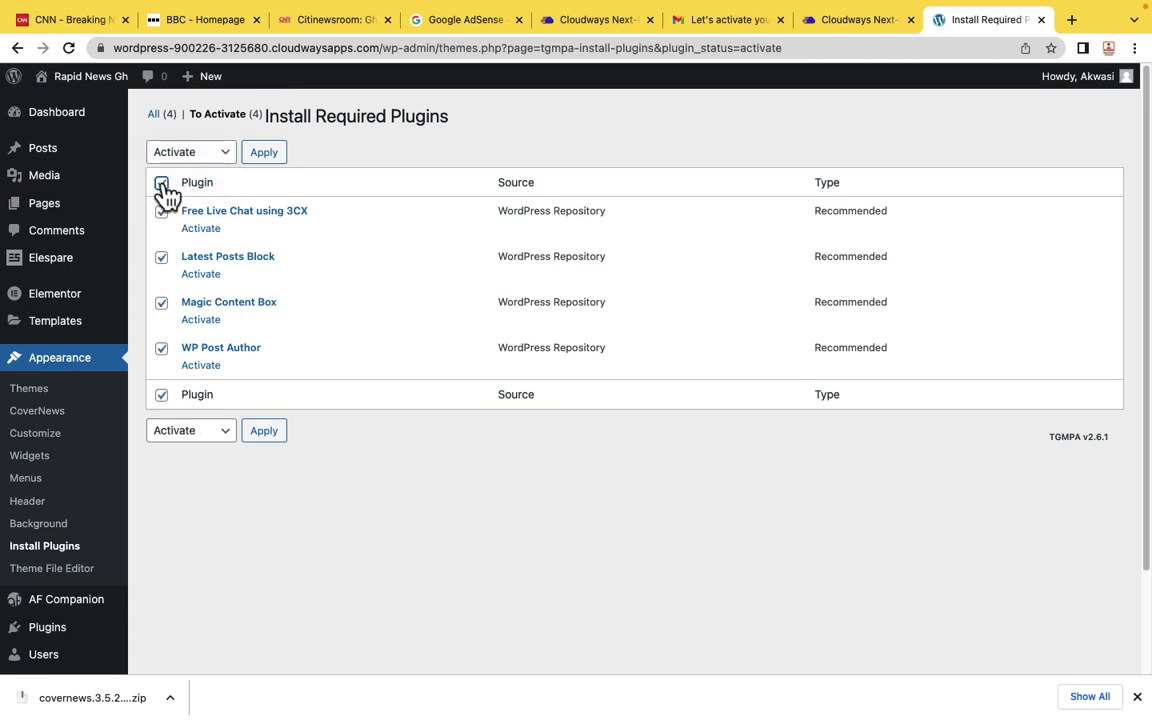
left_click(268, 436)
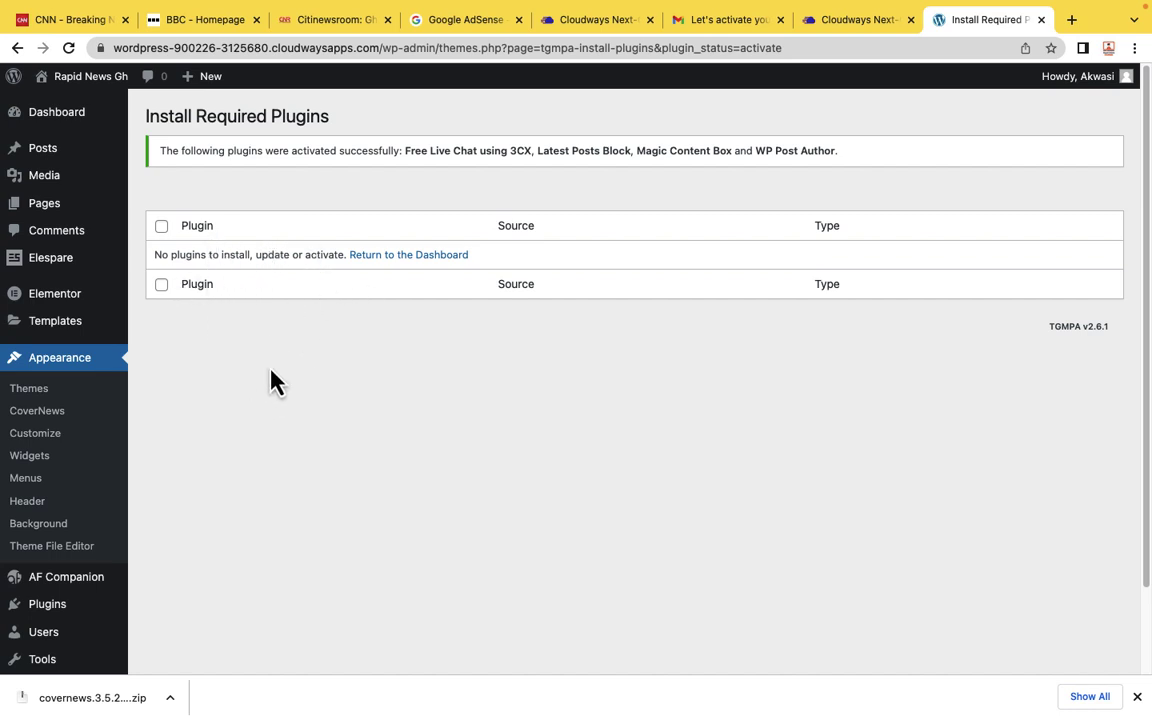
left_click(390, 259)
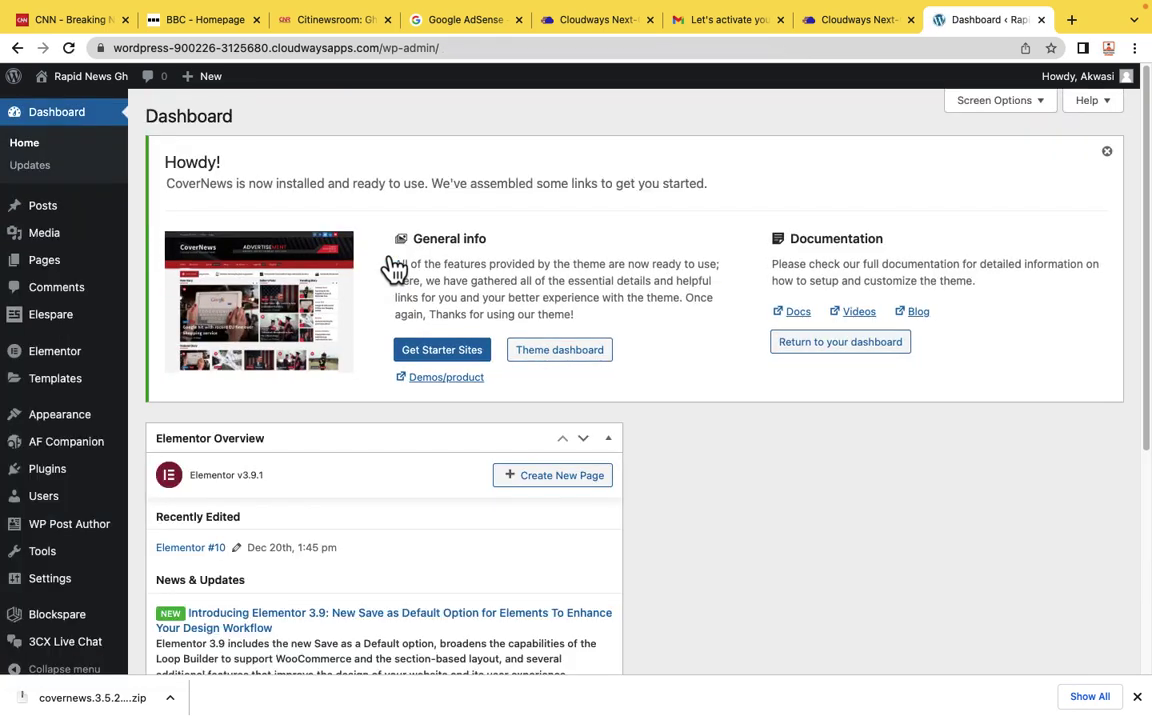
scroll(330, 325, "down", 3)
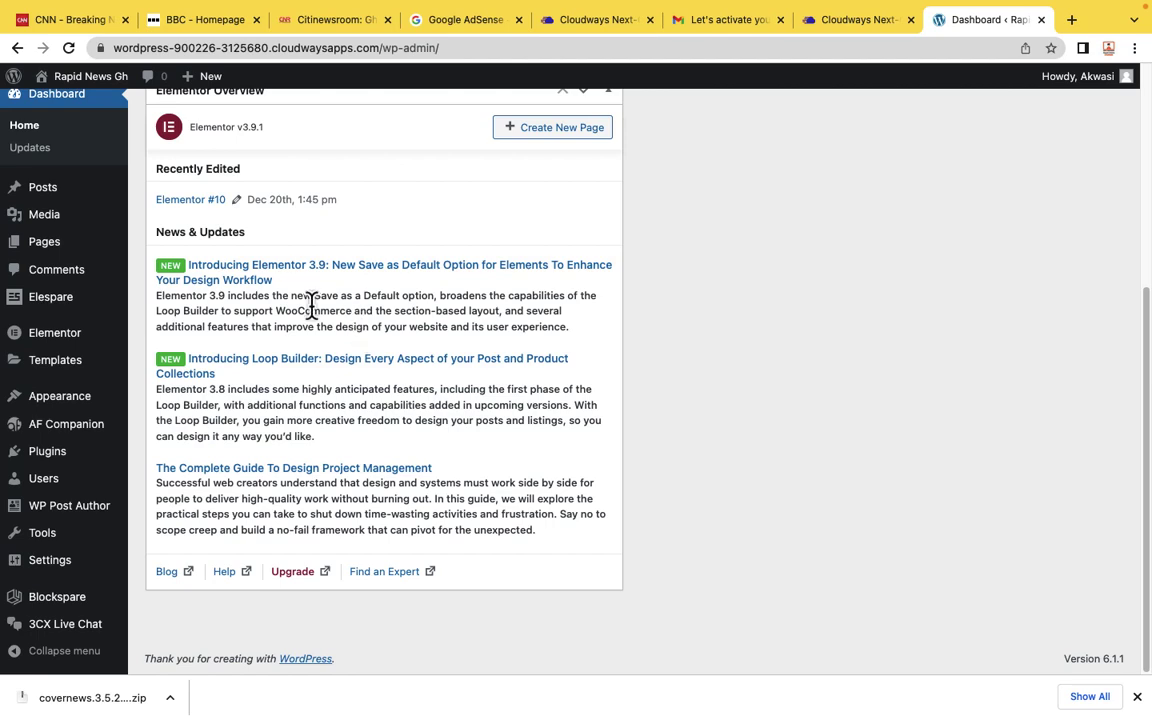
scroll(320, 310, "up", 3)
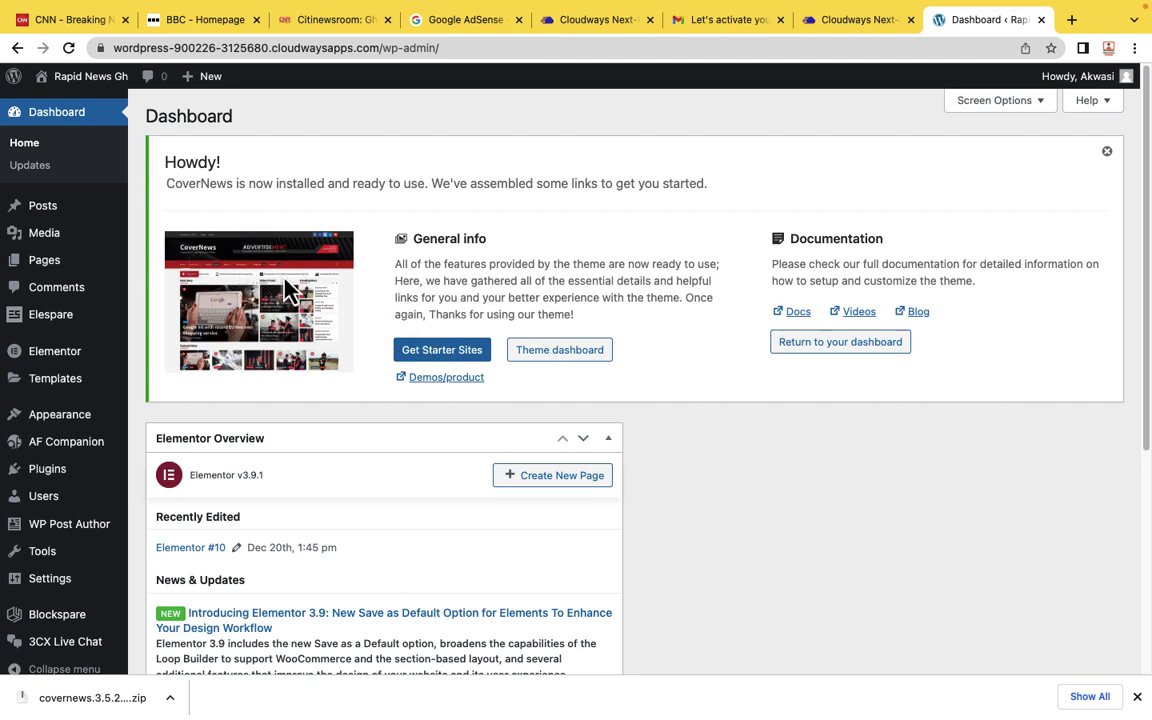
Go to the AF Companion Import Demo Data page and preview the CoverNews demo in a new tab
left_click(448, 362)
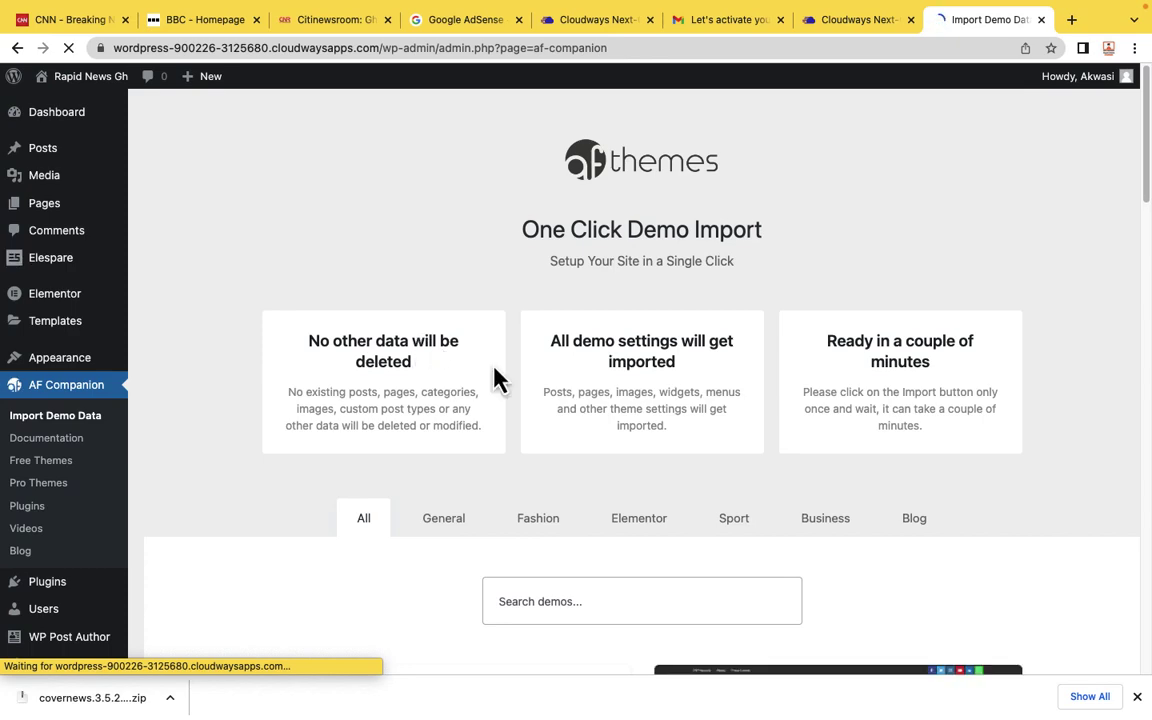
scroll(497, 375, "down", 5)
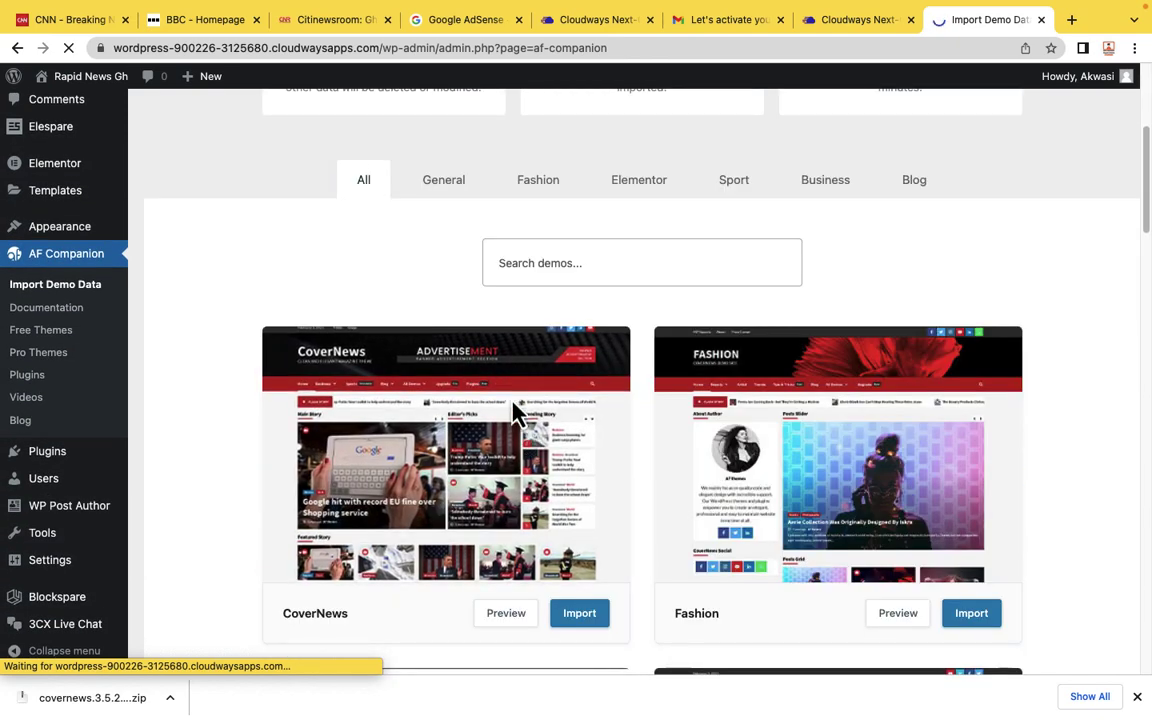
scroll(490, 395, "down", 5)
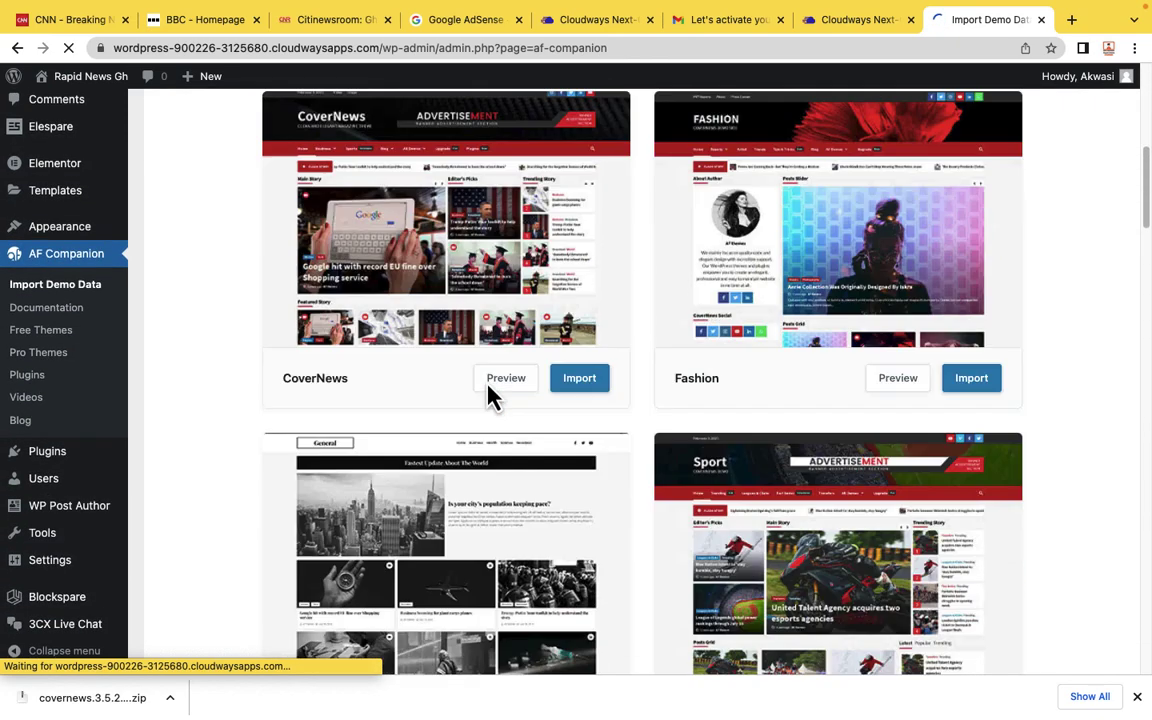
scroll(490, 395, "up", 2)
scroll(517, 320, "up", 1)
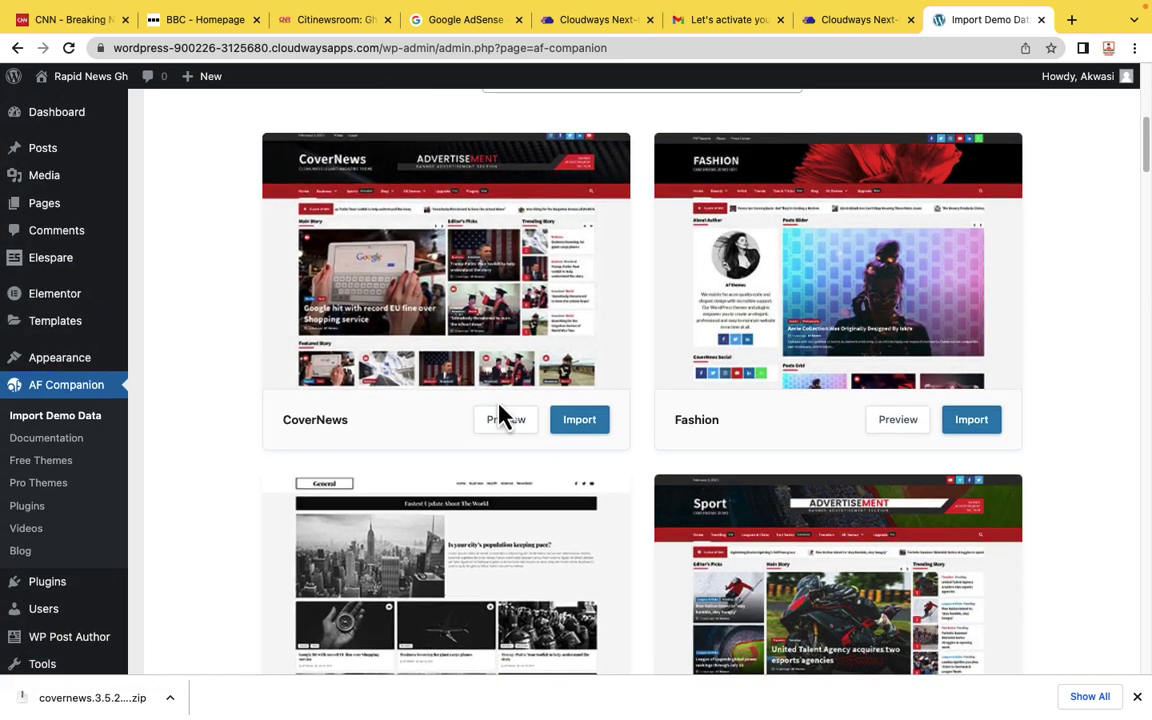
left_click(506, 422)
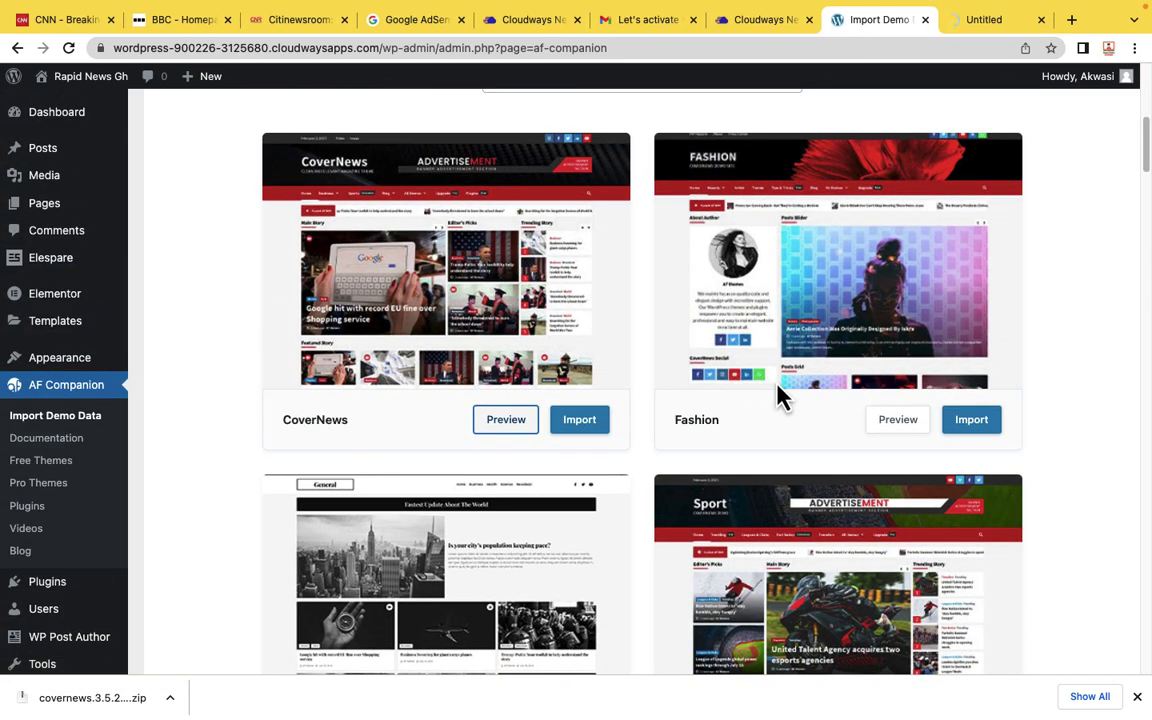
Preview the Sport, Business and Covid 19 demos in new tabs
scroll(778, 398, "down", 5)
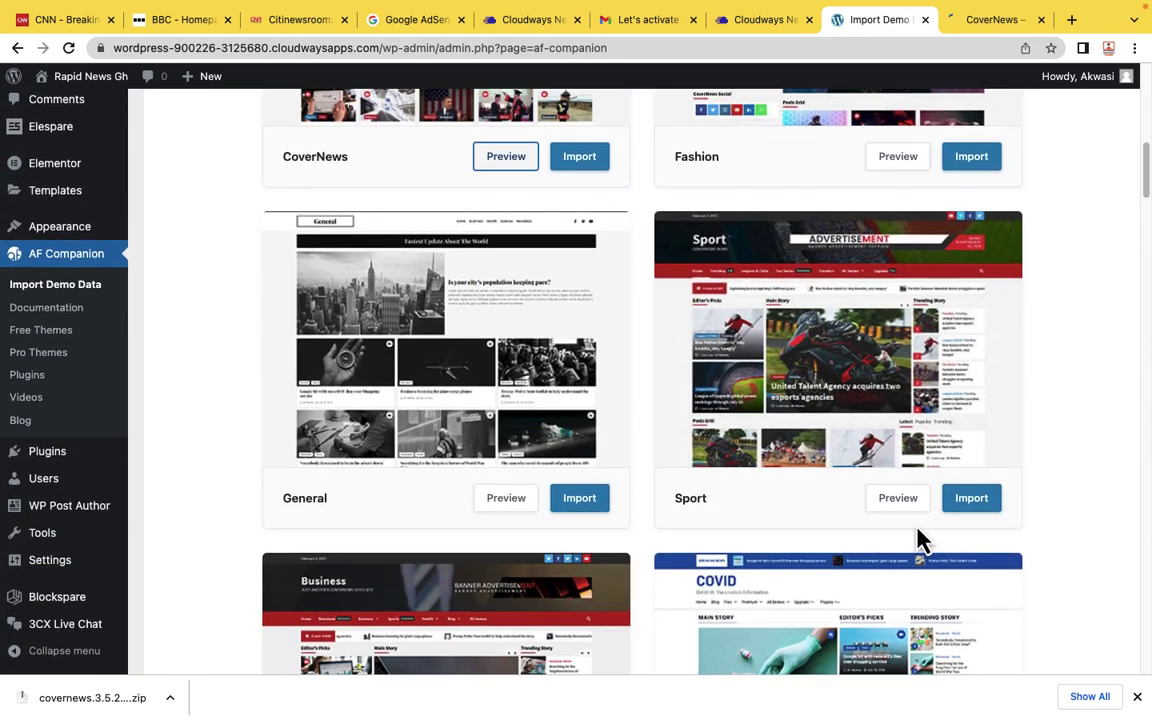
left_click(899, 503)
scroll(663, 440, "down", 3)
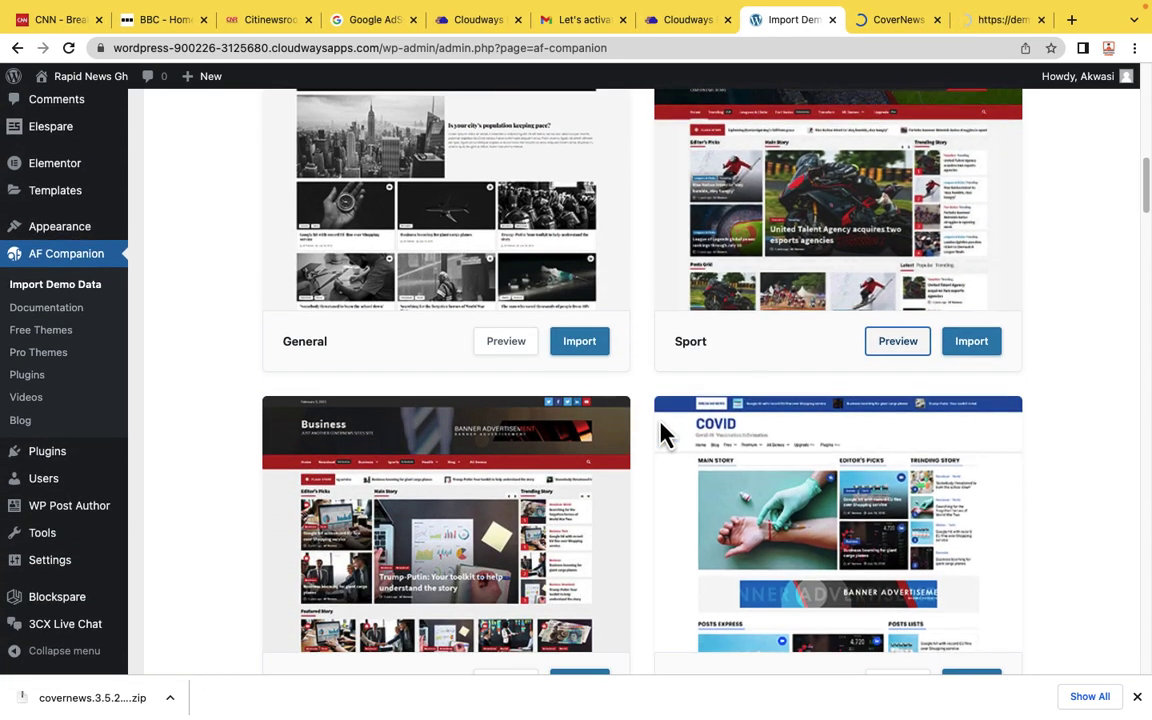
scroll(570, 470, "down", 6)
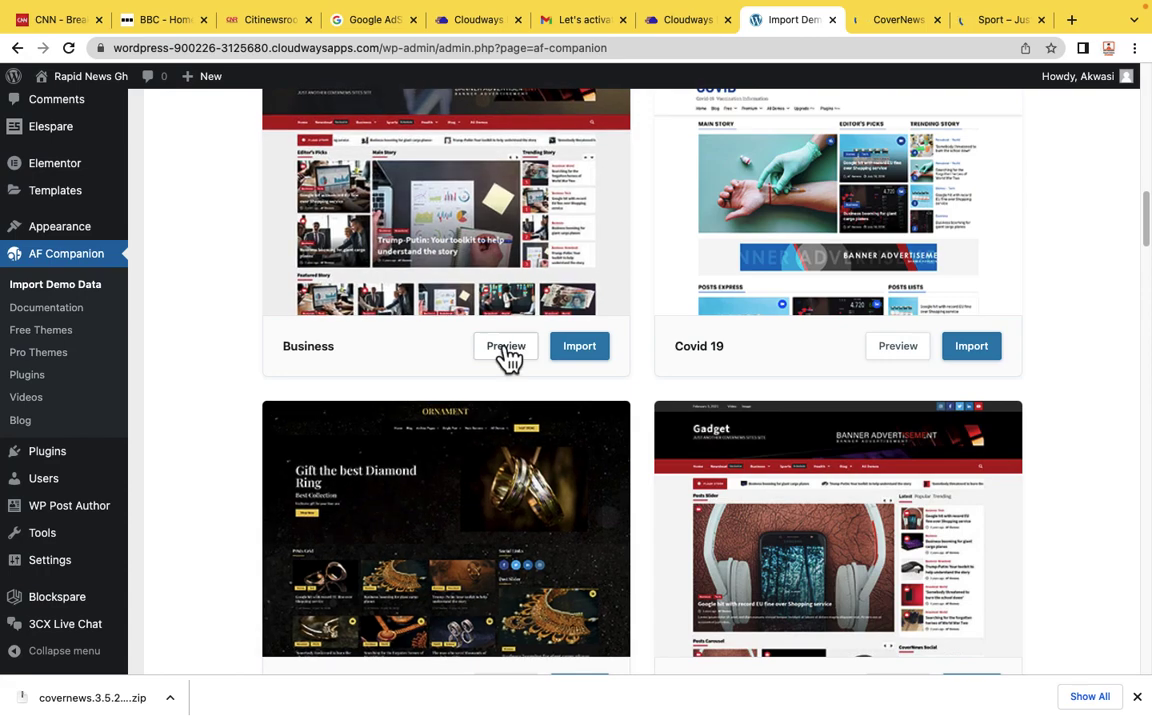
left_click(506, 347)
scroll(743, 352, "up", 6)
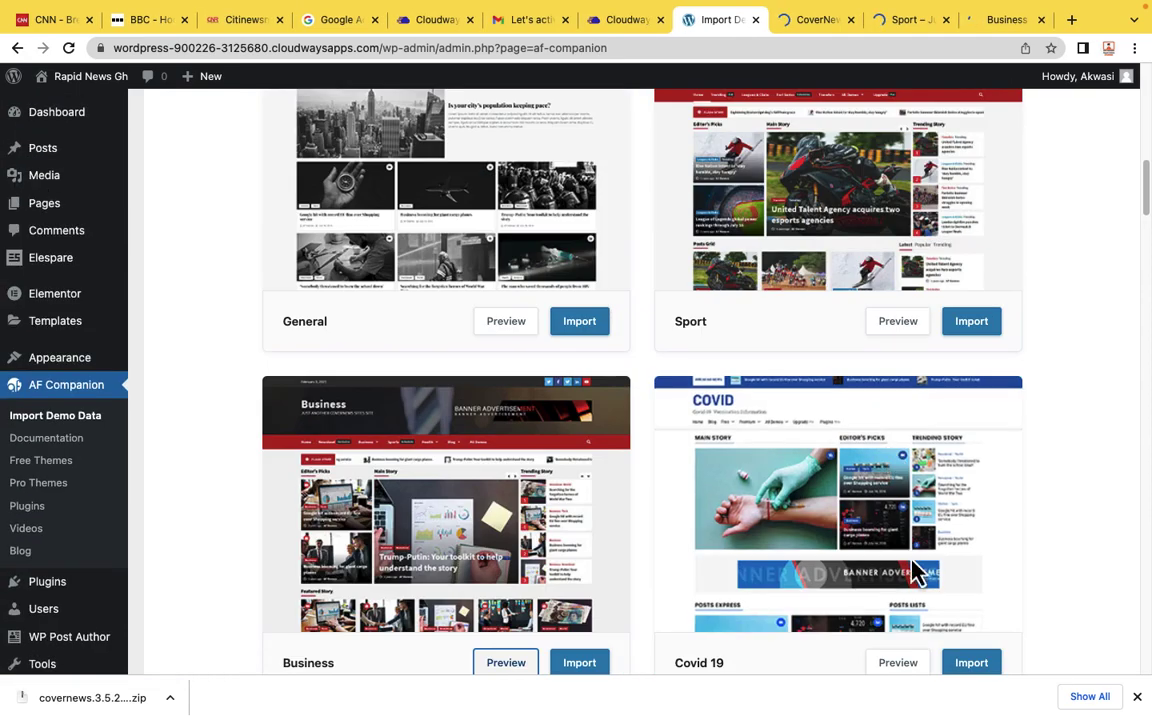
scroll(916, 573, "down", 3)
left_click(904, 538)
Scroll through the demo list back to the top and switch to the CoverNews preview tab
scroll(800, 378, "down", 7)
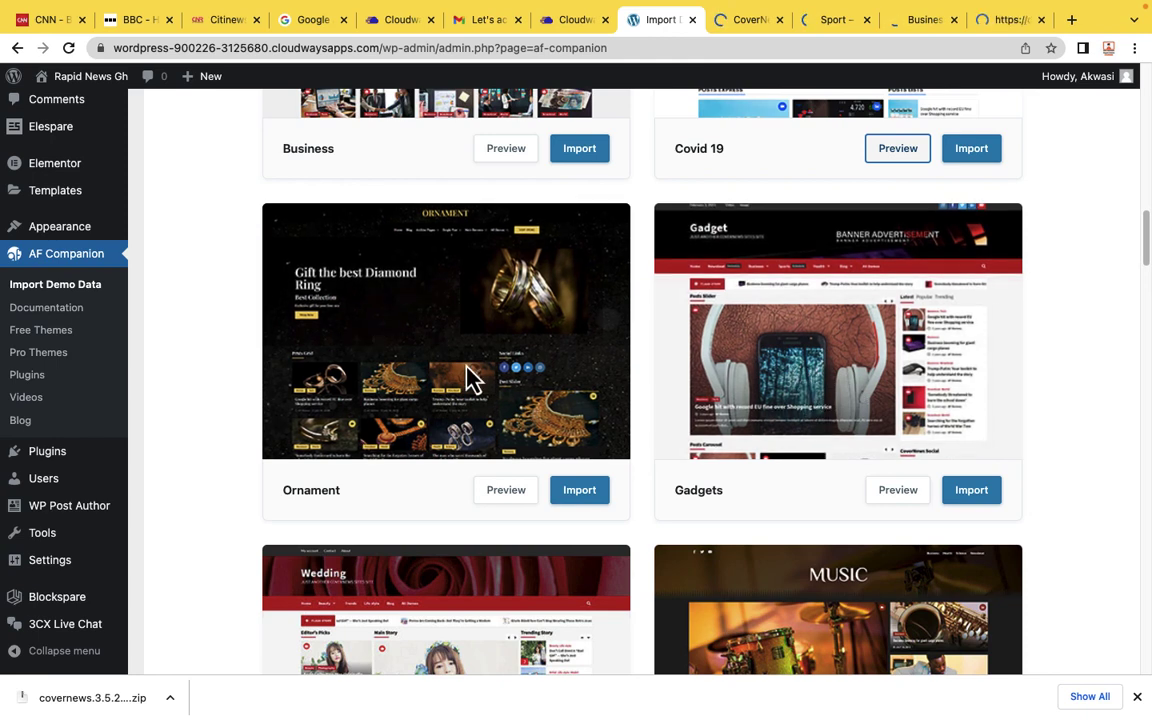
scroll(790, 378, "down", 7)
scroll(779, 378, "down", 9)
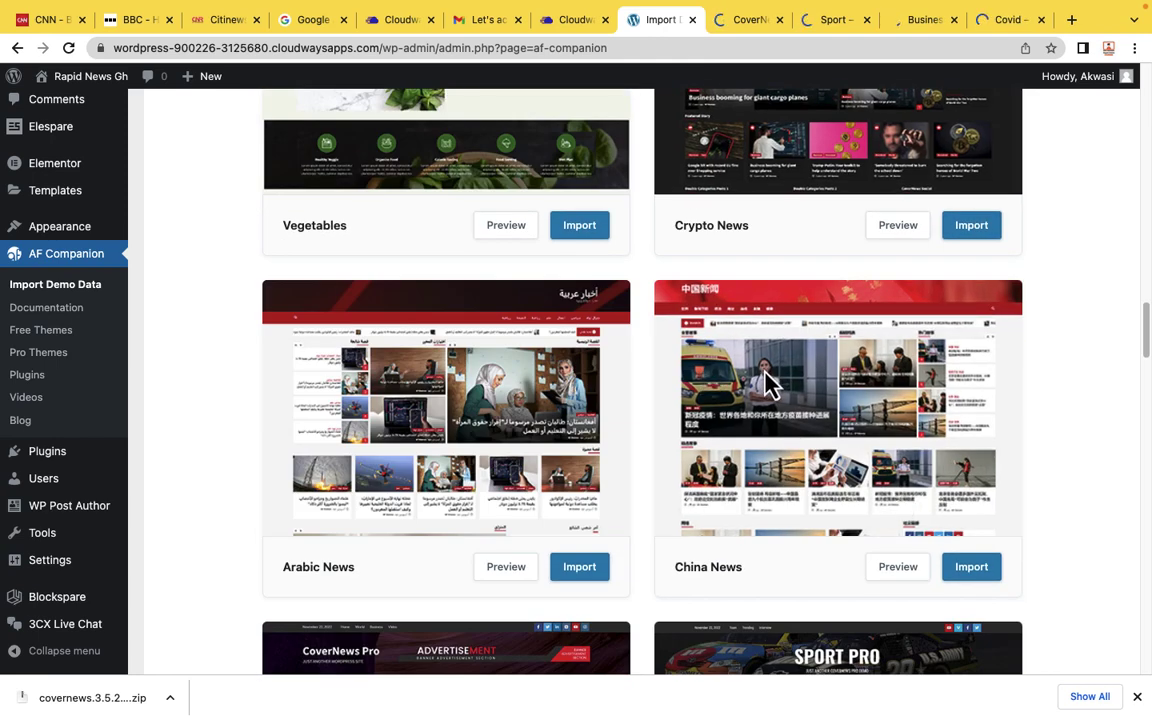
scroll(779, 400, "down", 9)
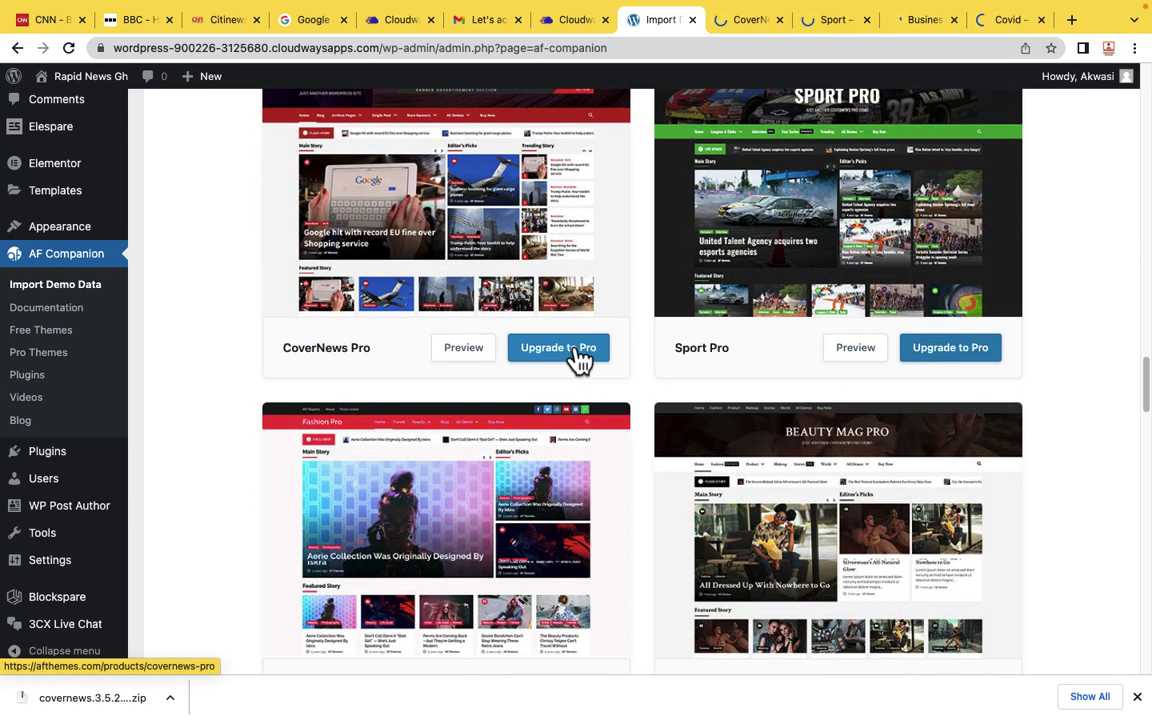
scroll(553, 334, "up", 20)
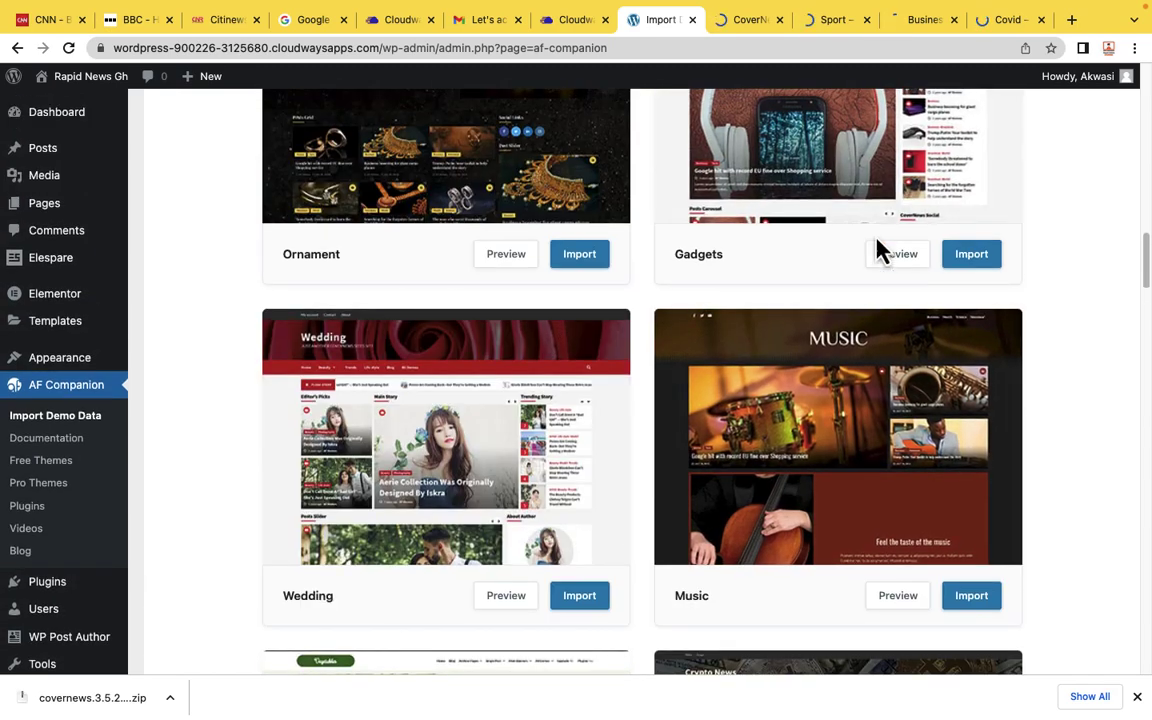
scroll(841, 296, "up", 17)
scroll(840, 292, "up", 6)
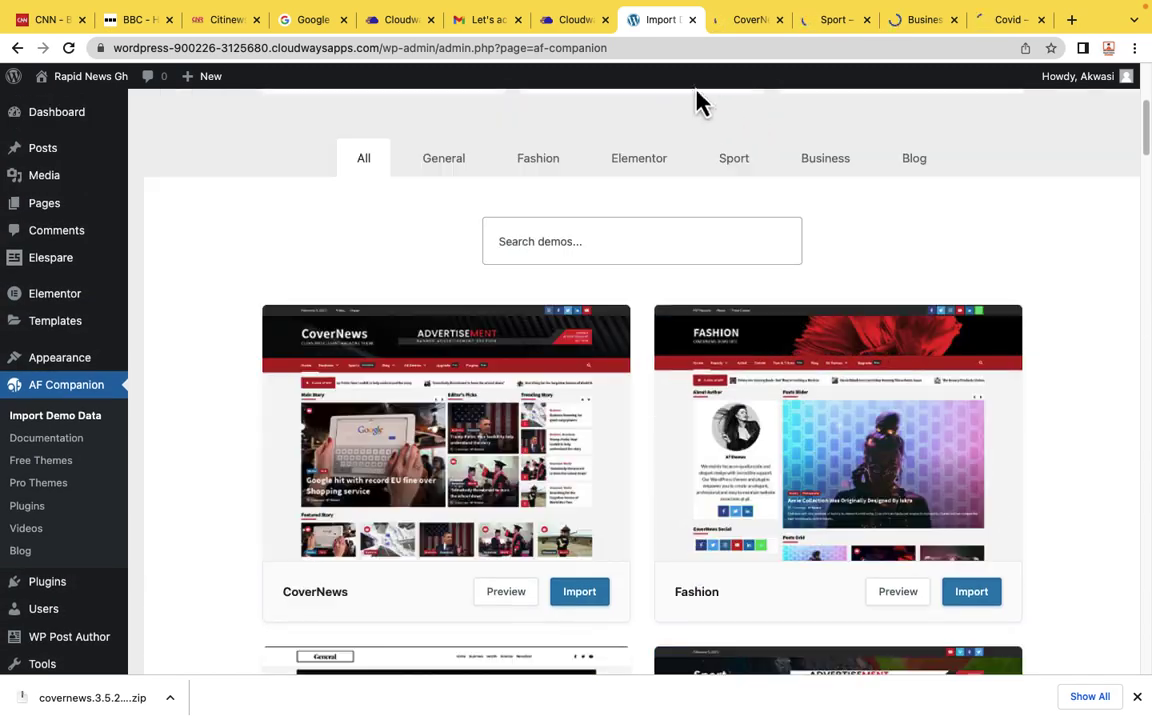
left_click(730, 25)
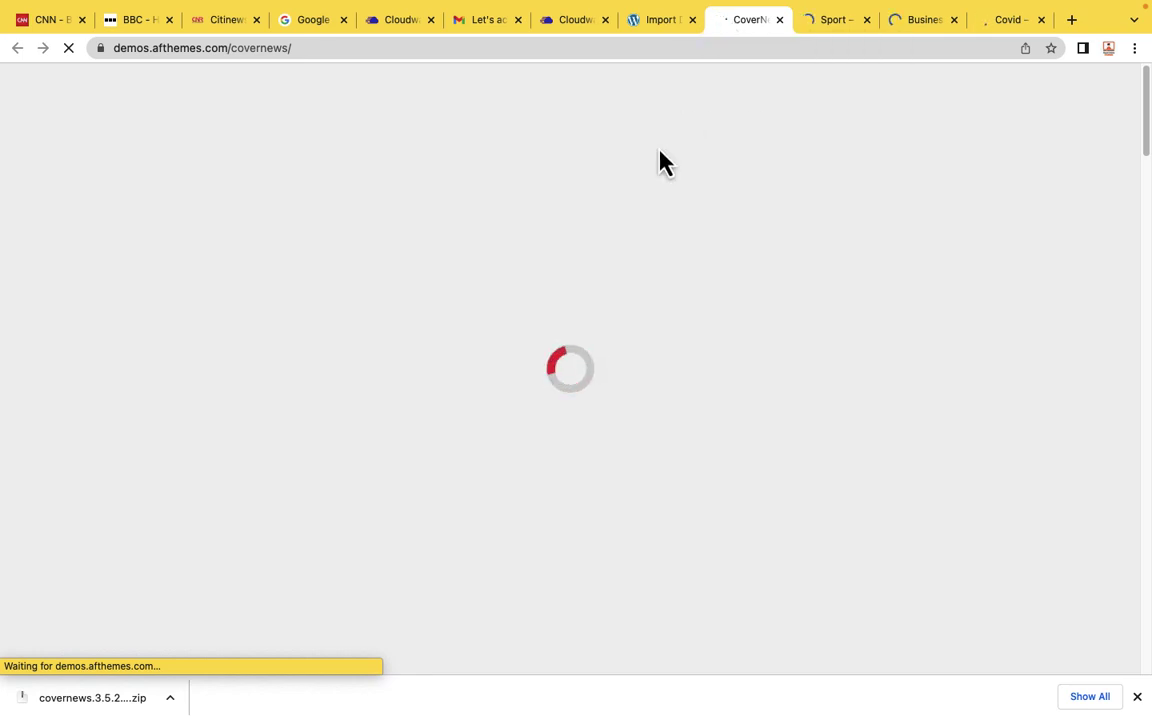
Scroll through the CoverNews demo homepage, then switch to the CNN news page for comparison
scroll(512, 350, "down", 4)
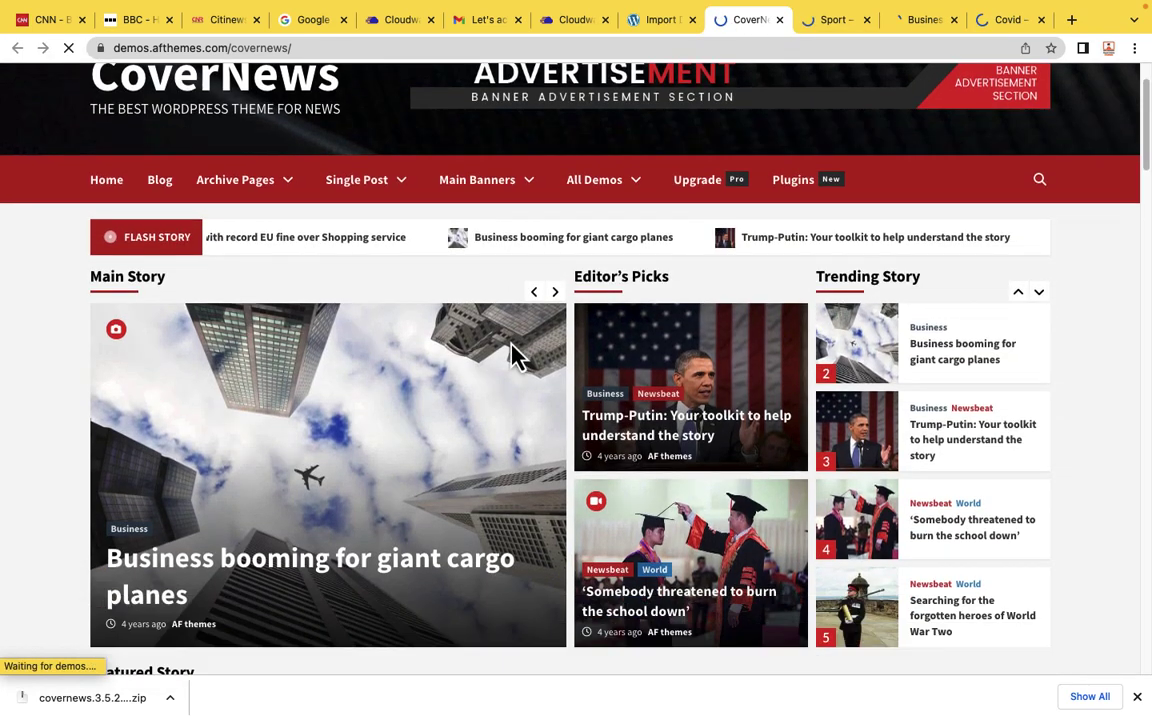
scroll(512, 355, "down", 20)
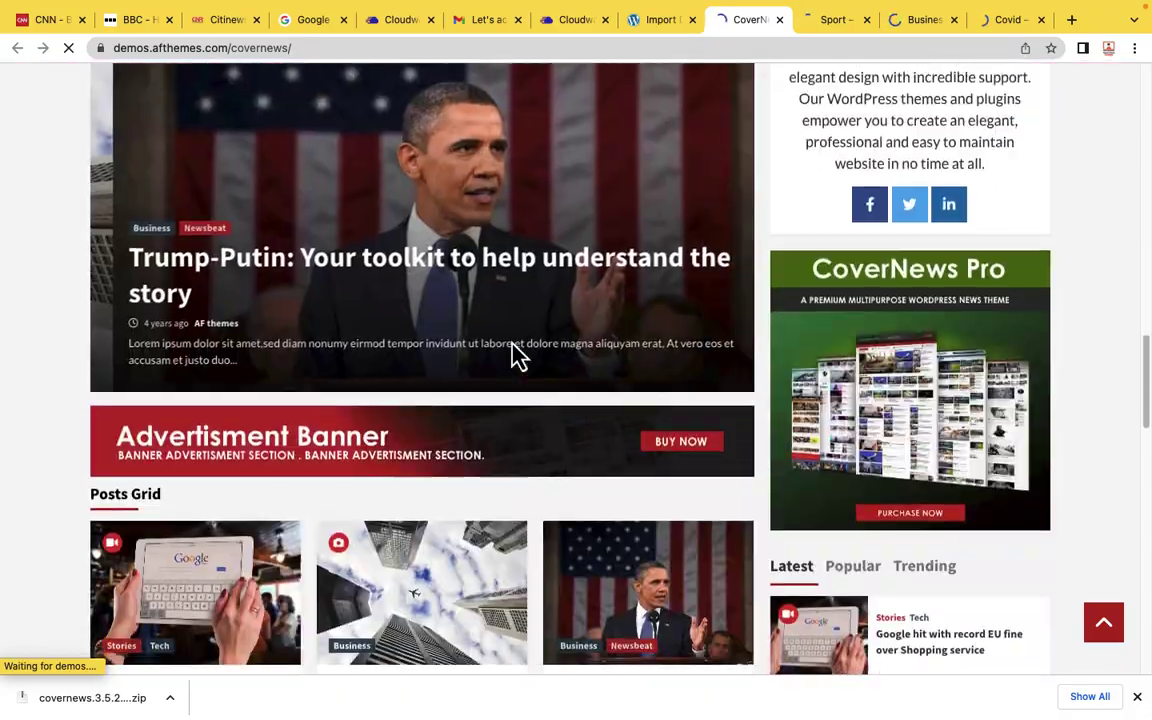
scroll(512, 355, "down", 10)
scroll(512, 355, "up", 9)
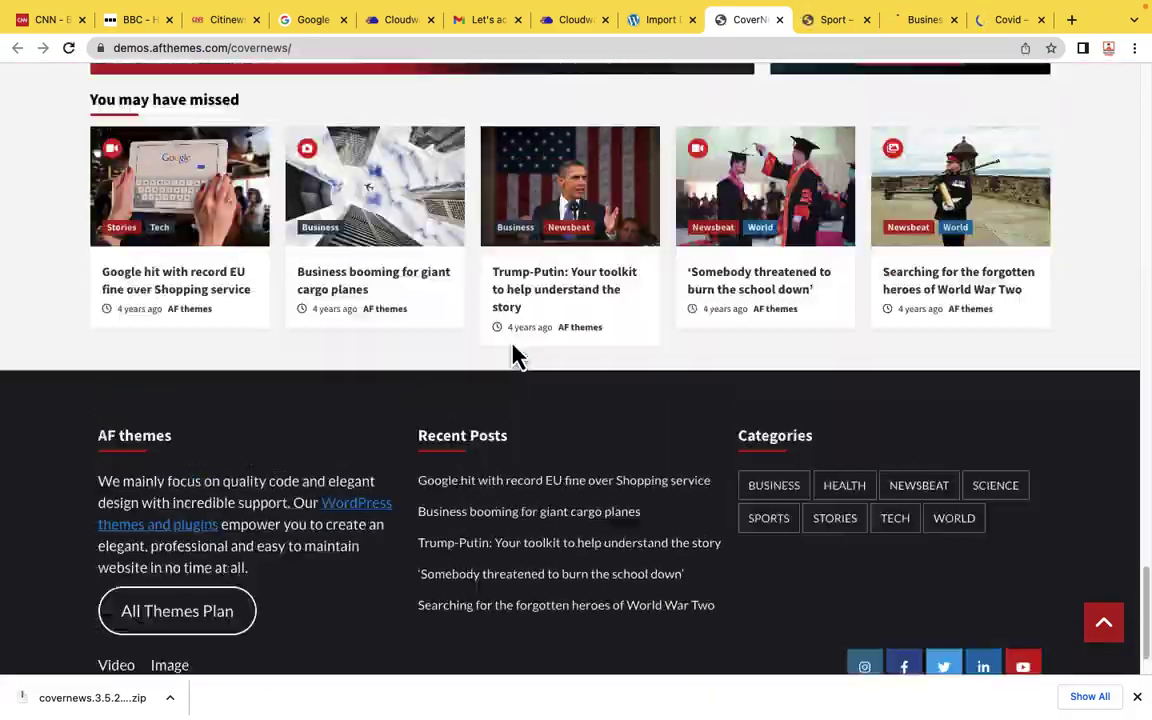
scroll(512, 355, "up", 20)
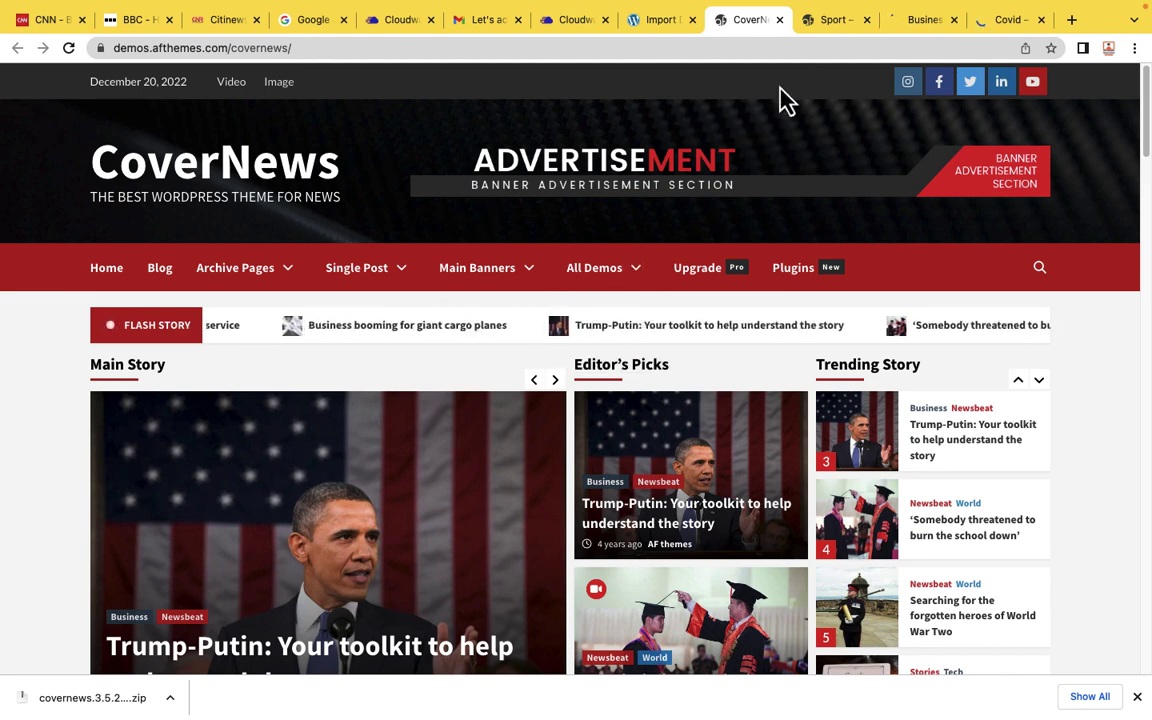
left_click(40, 22)
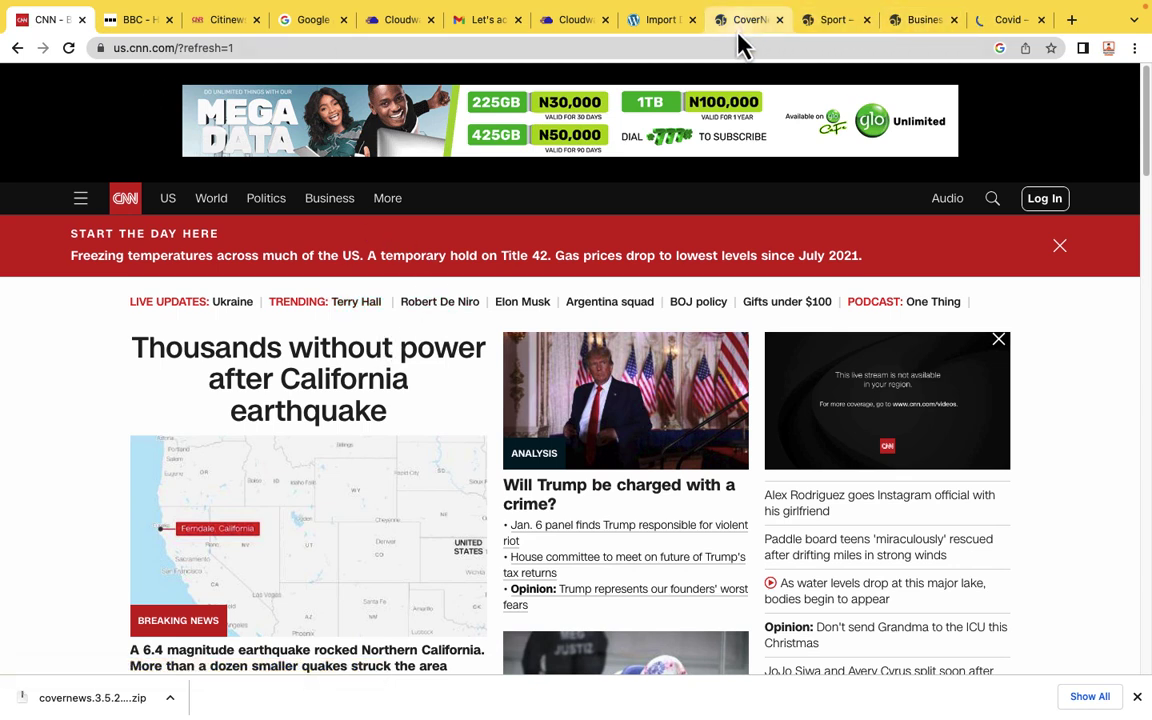
Look through the Sport and Business demo pages
left_click(829, 24)
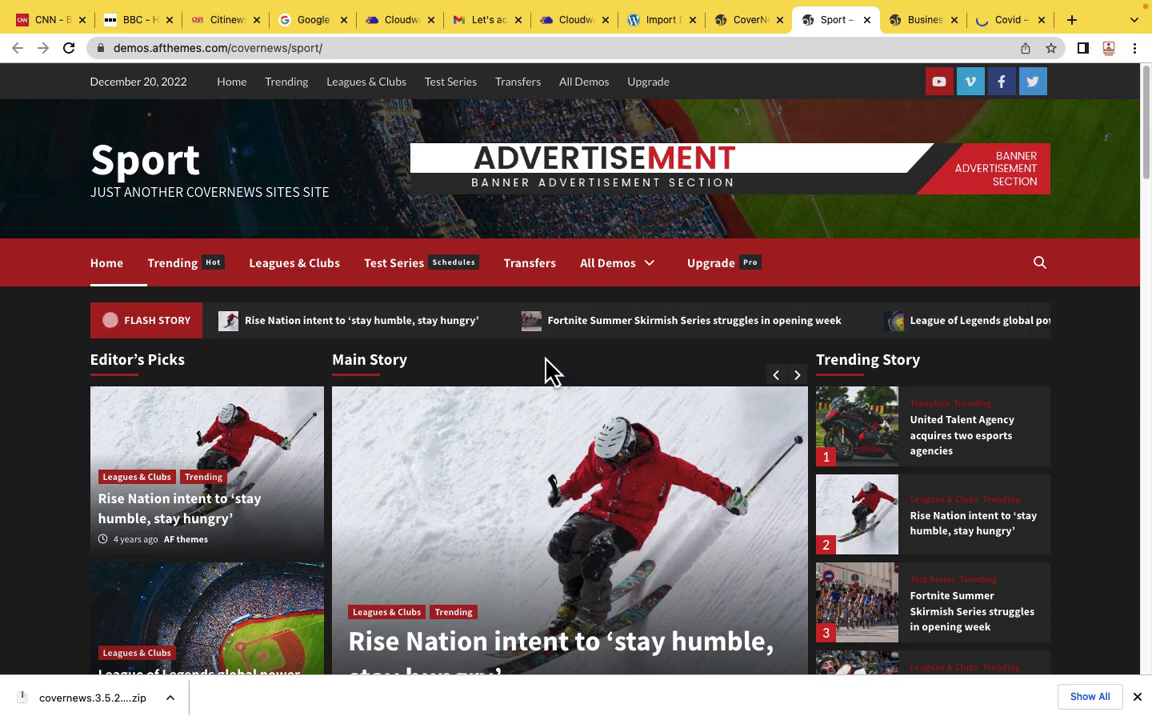
scroll(550, 378, "down", 10)
scroll(548, 372, "down", 15)
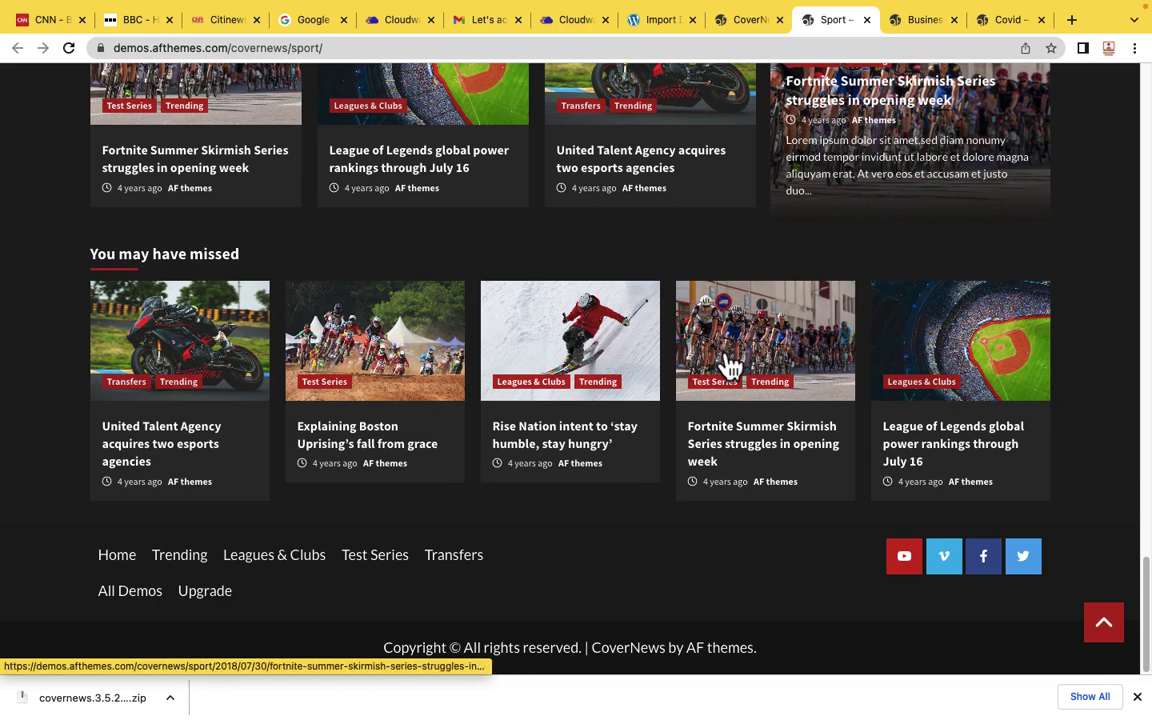
scroll(731, 358, "up", 20)
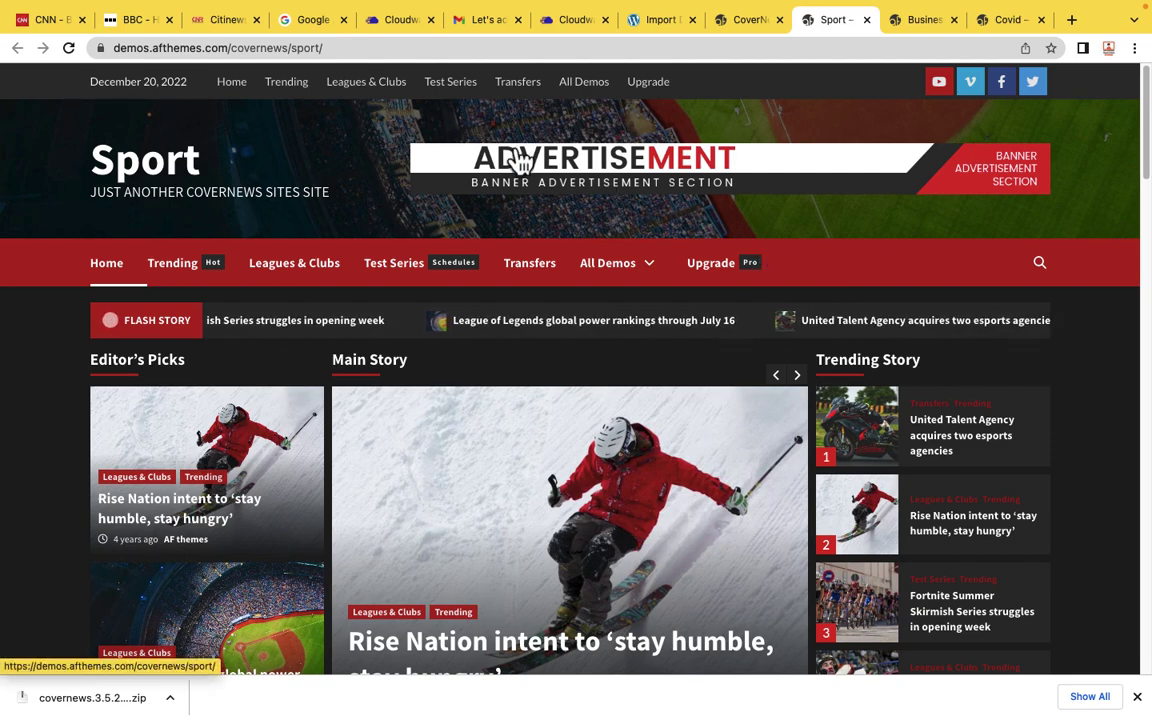
left_click(920, 22)
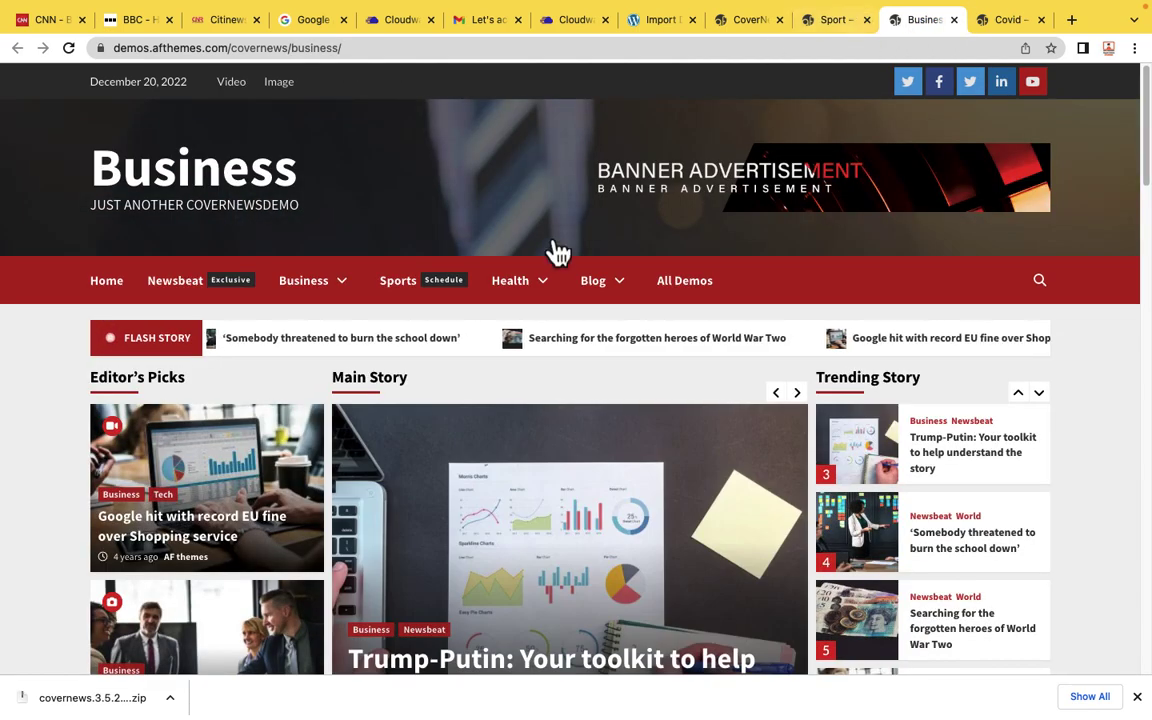
scroll(638, 347, "down", 10)
scroll(638, 347, "down", 7)
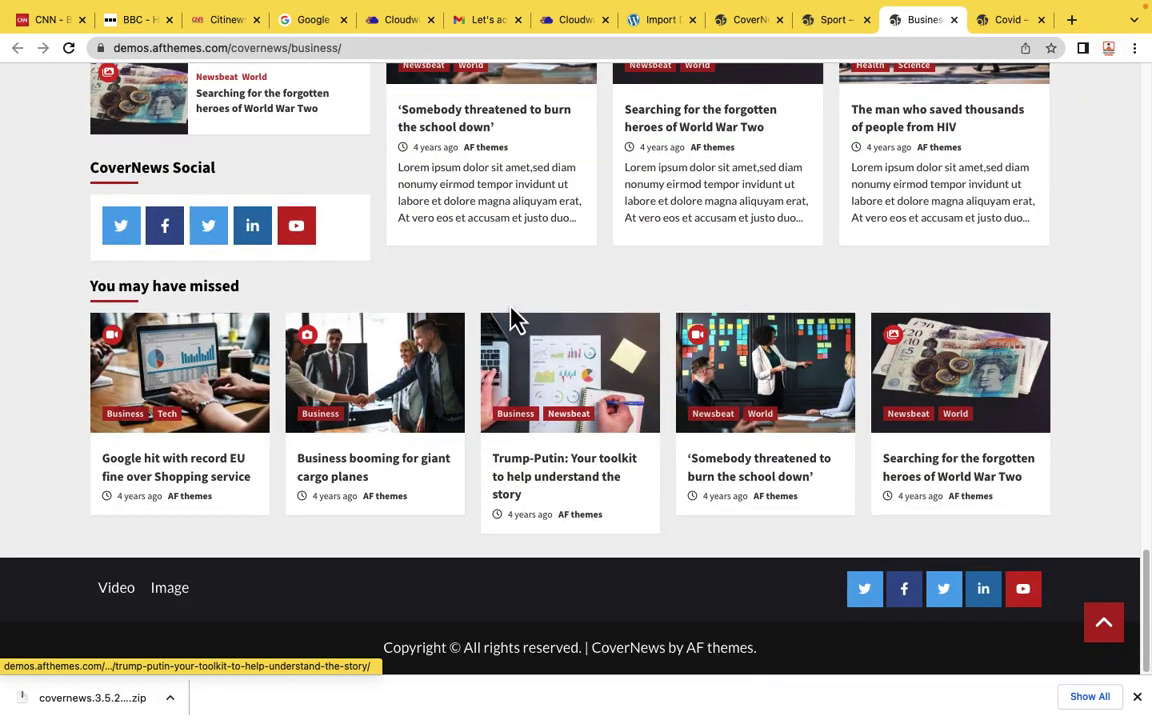
scroll(514, 318, "up", 10)
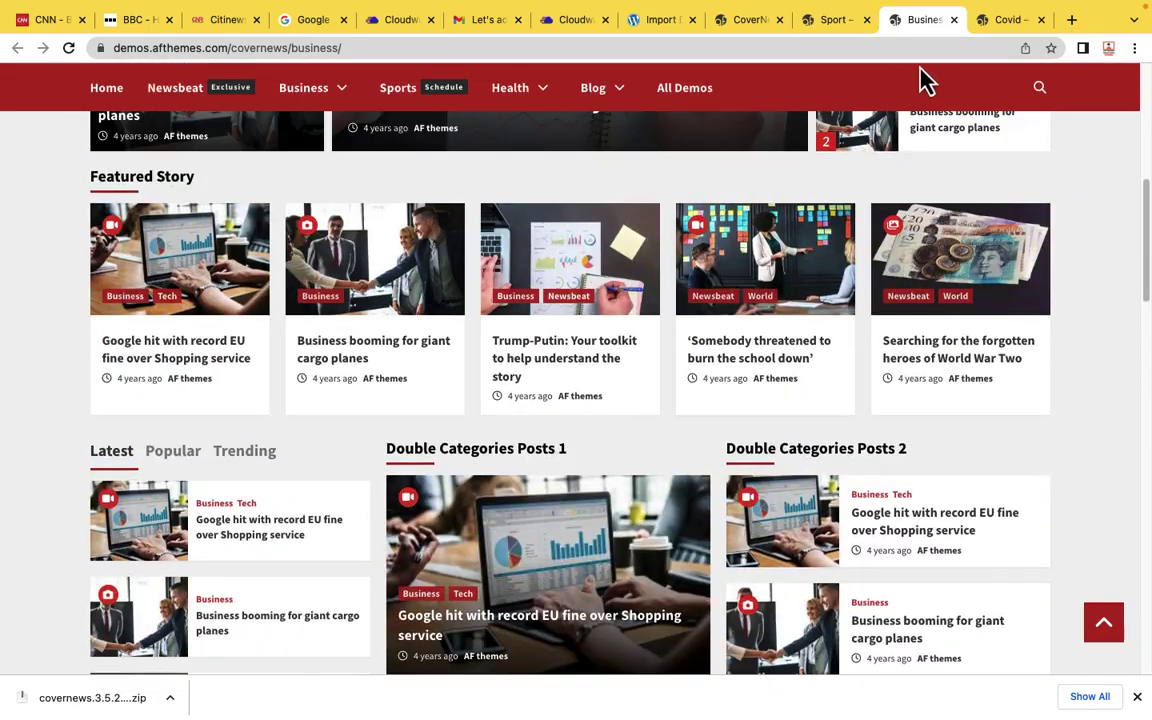
View the Covid demo, then close the Covid, Business and Sport demo tabs
left_click(1003, 20)
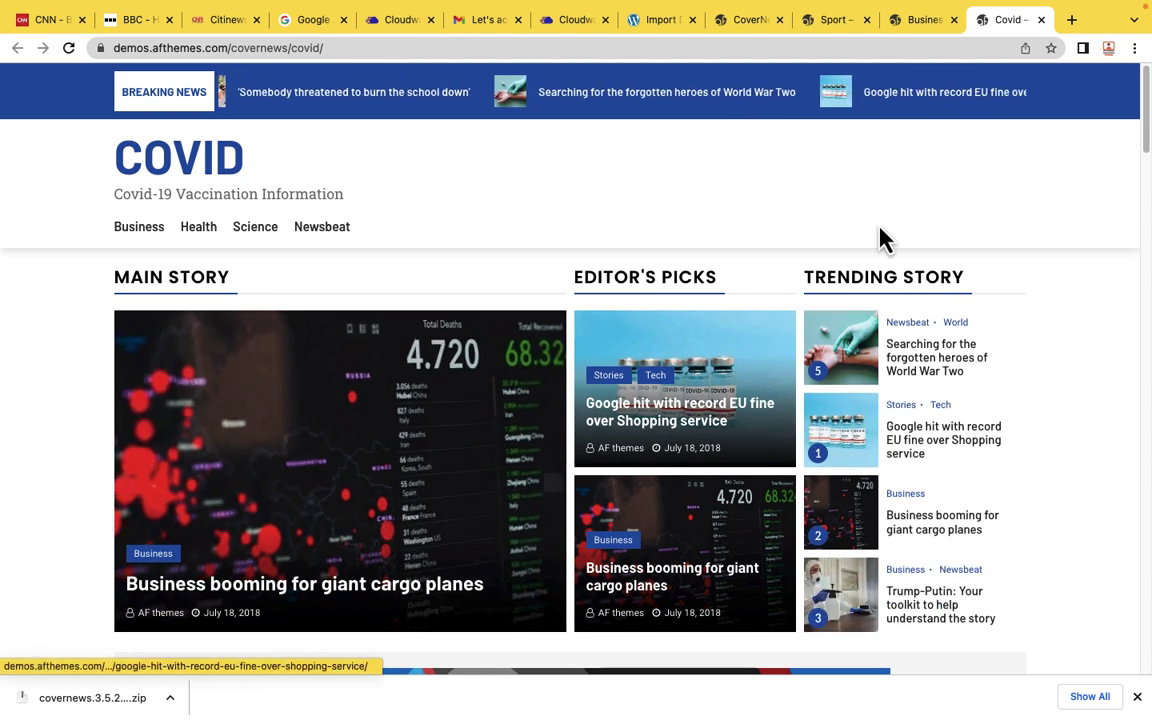
left_click(1041, 20)
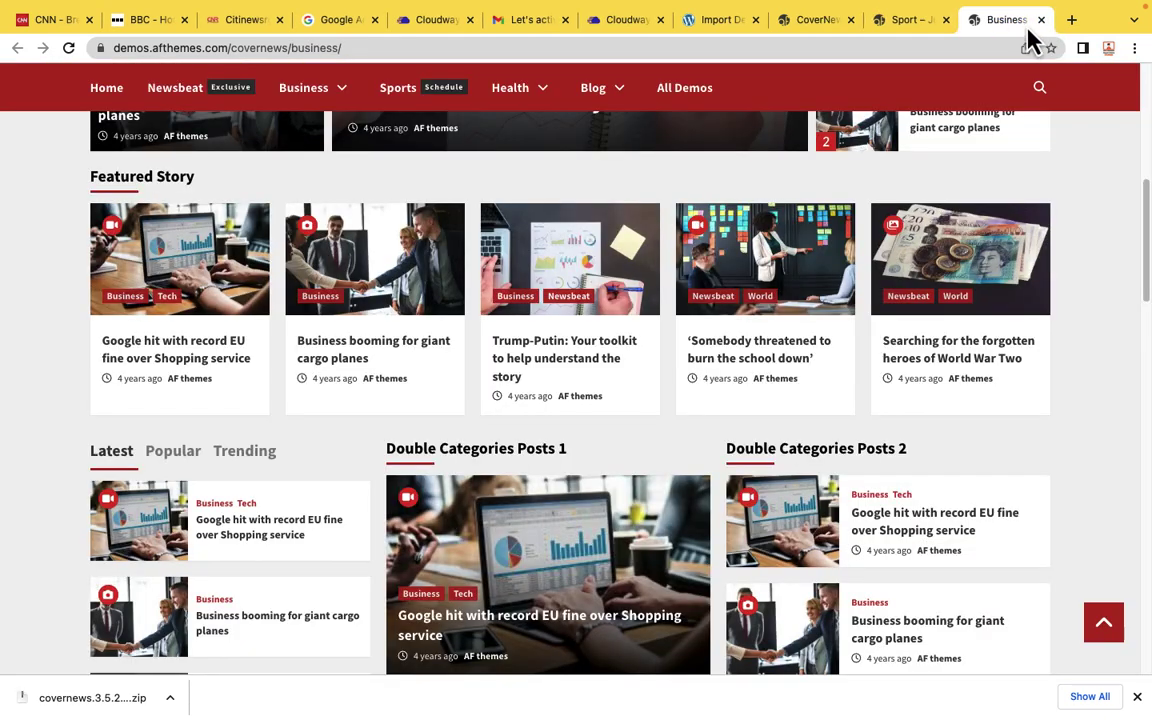
left_click(1041, 20)
left_click(1041, 20)
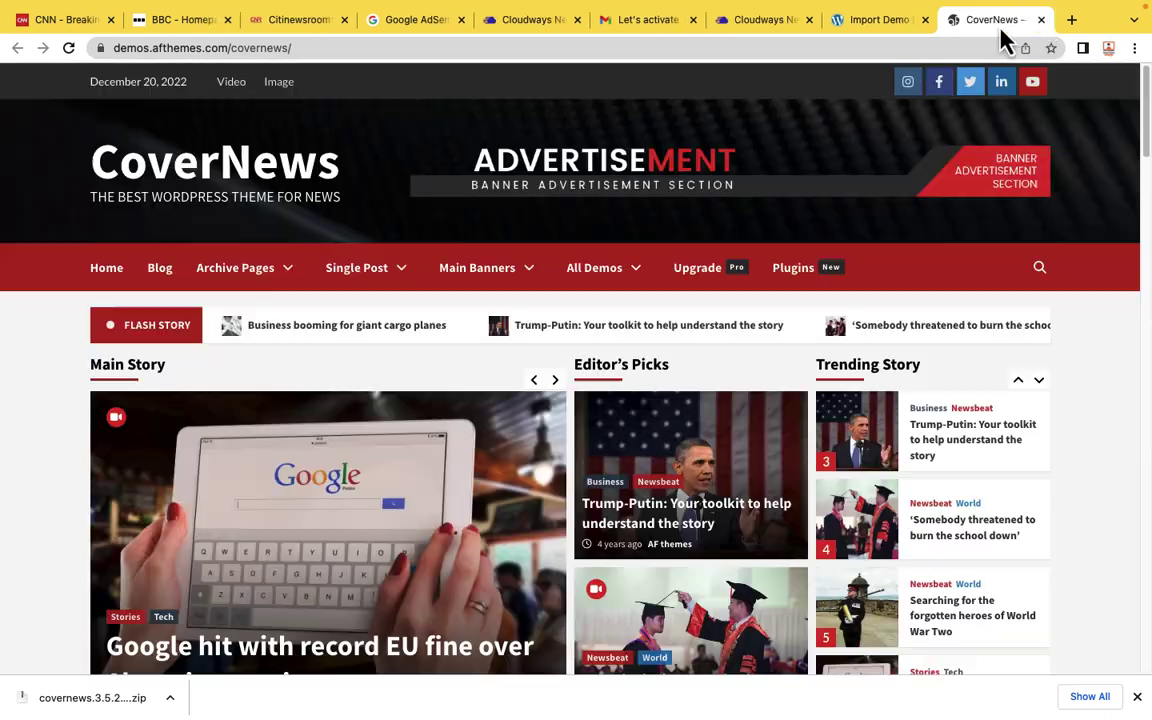
Close the CoverNews preview and import the CoverNews demo until 'That's it, all done!' appears
left_click(1041, 20)
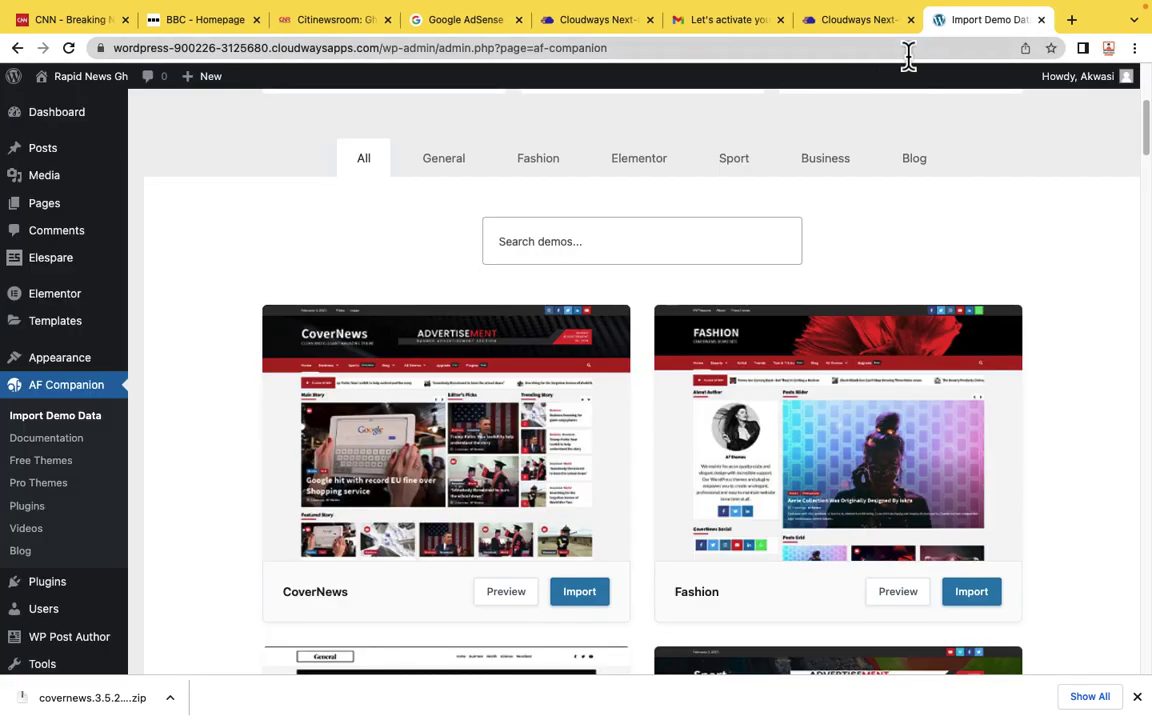
scroll(589, 368, "down", 3)
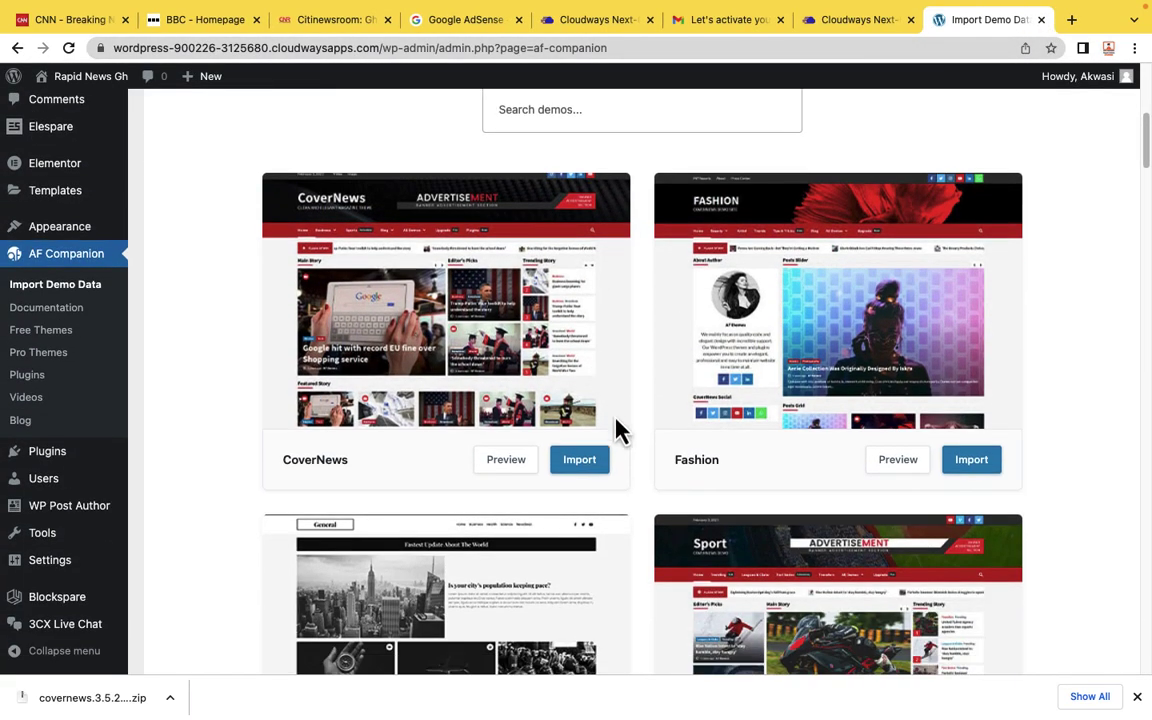
left_click(579, 461)
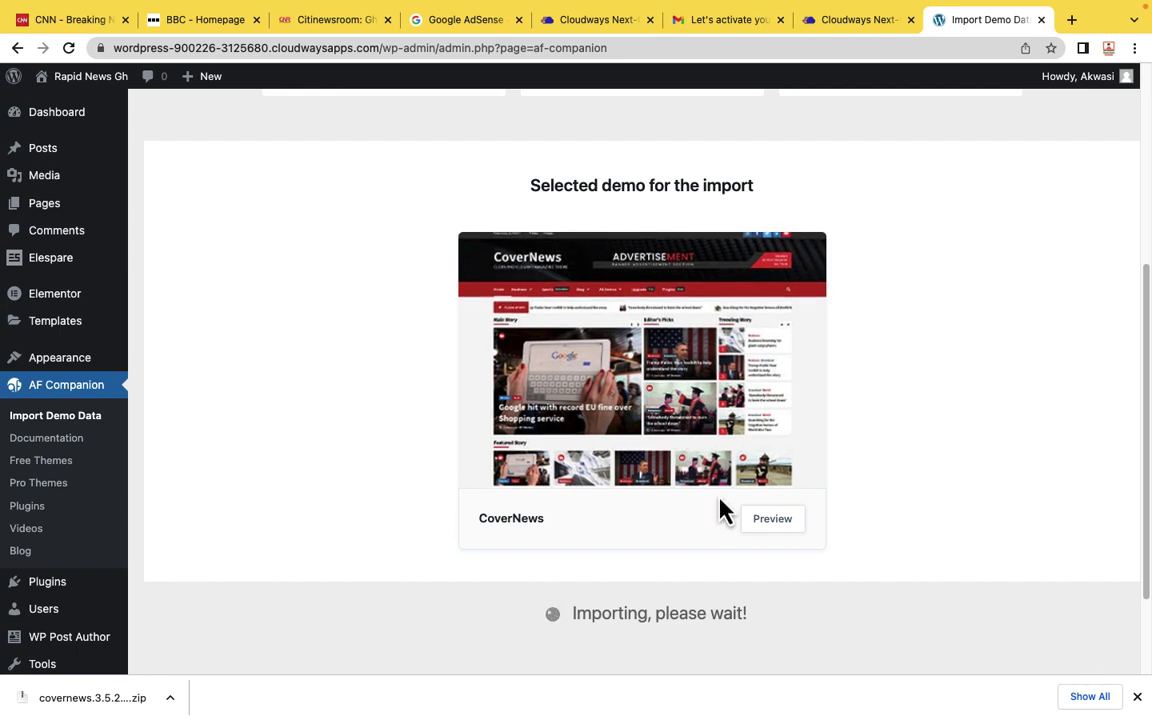
scroll(723, 512, "down", 2)
scroll(724, 480, "down", 1)
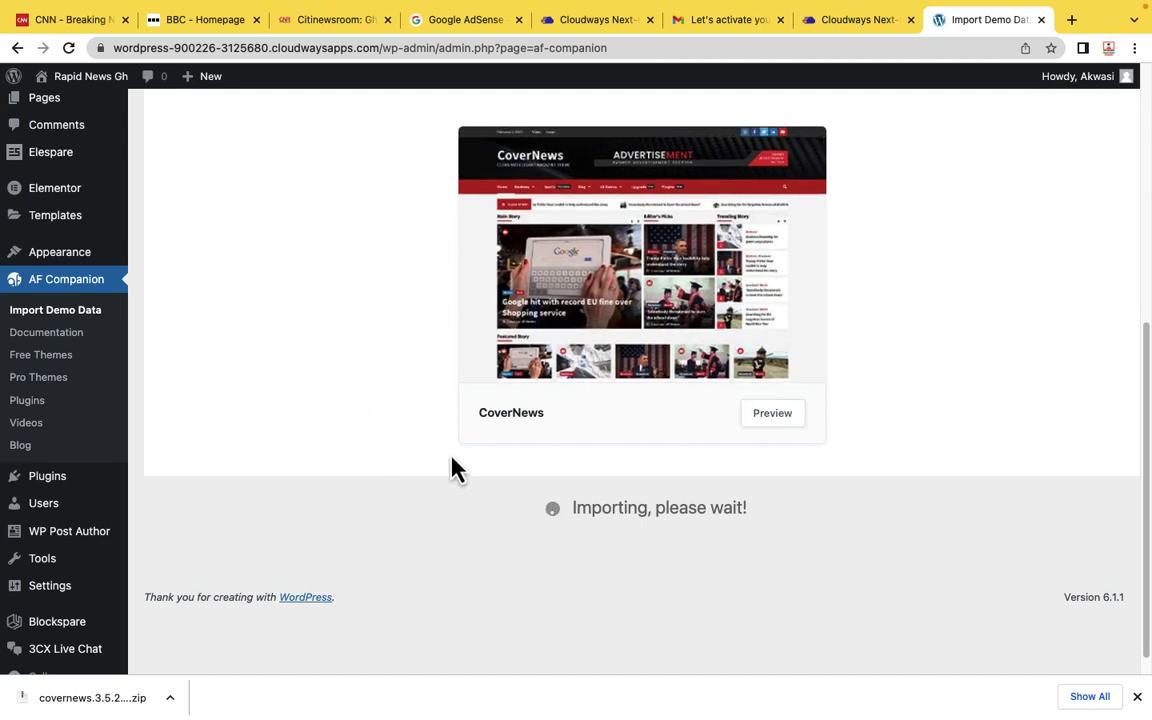
scroll(566, 522, "up", 1)
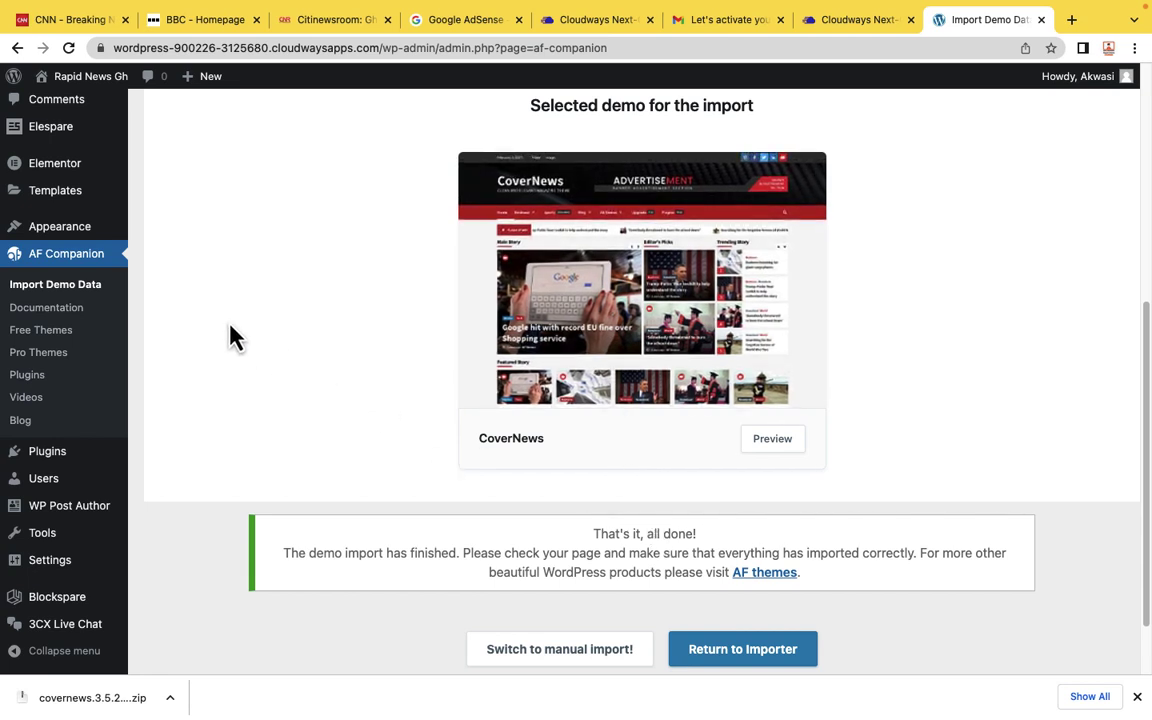
mouse_move(80, 88)
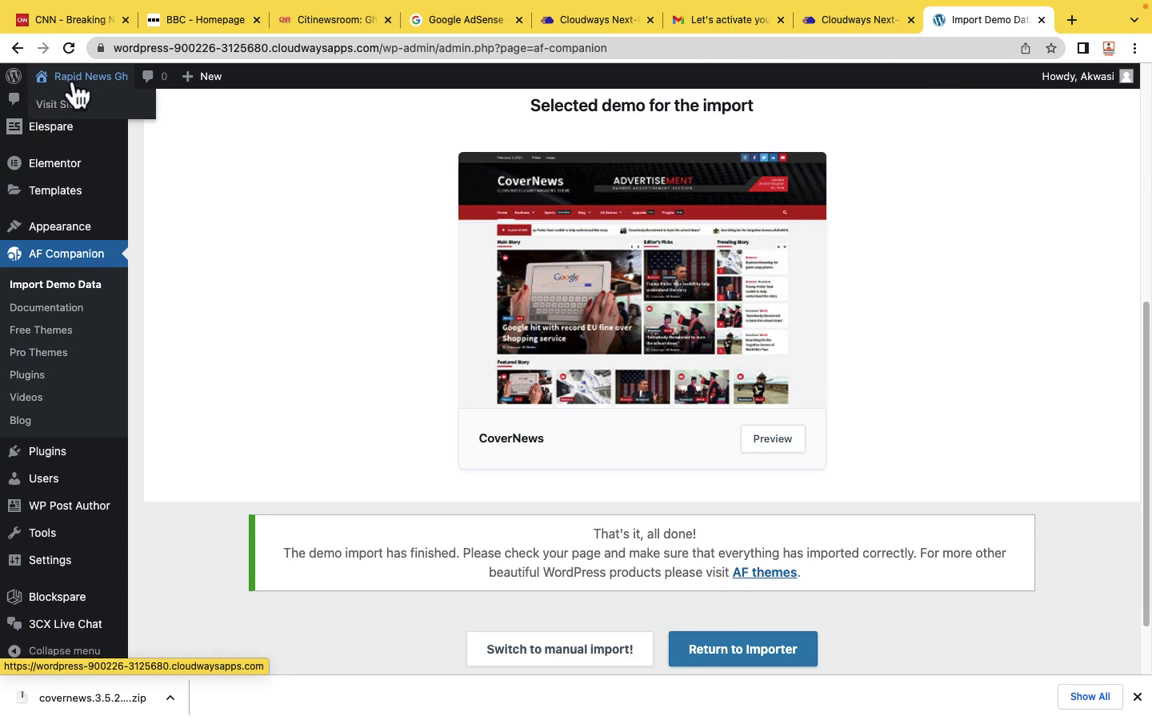
Visit the live Rapid News Gh site in a new tab and select its web address
left_click(63, 112, "super")
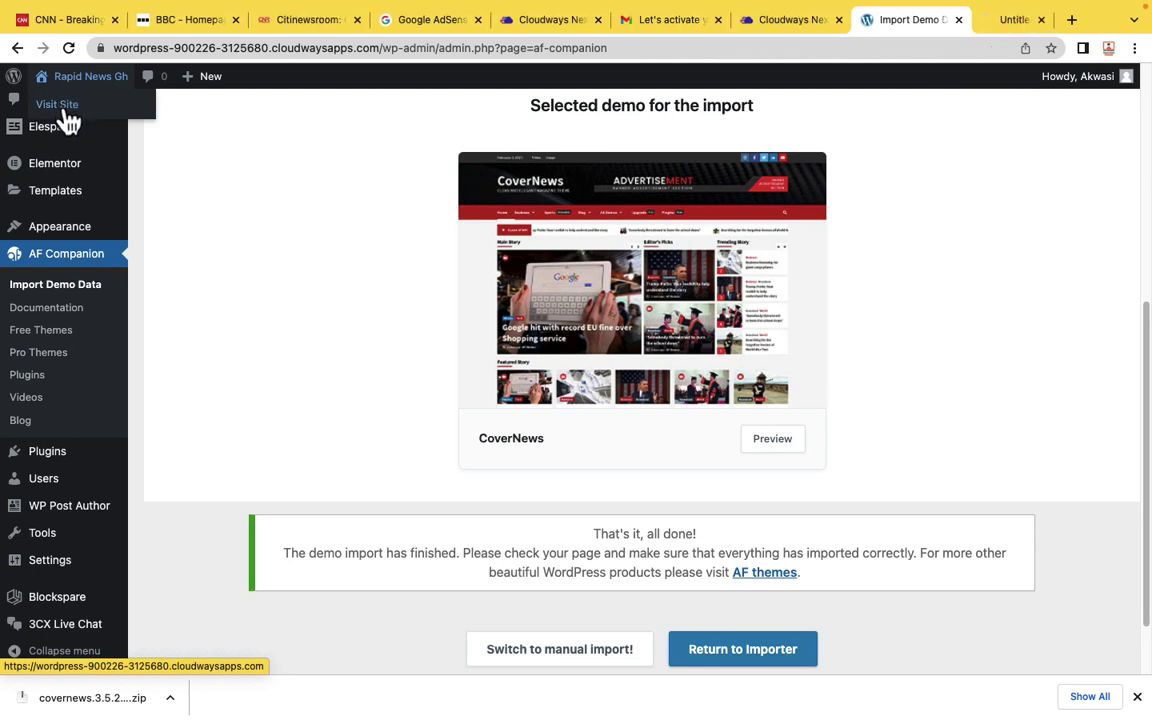
left_click(975, 22)
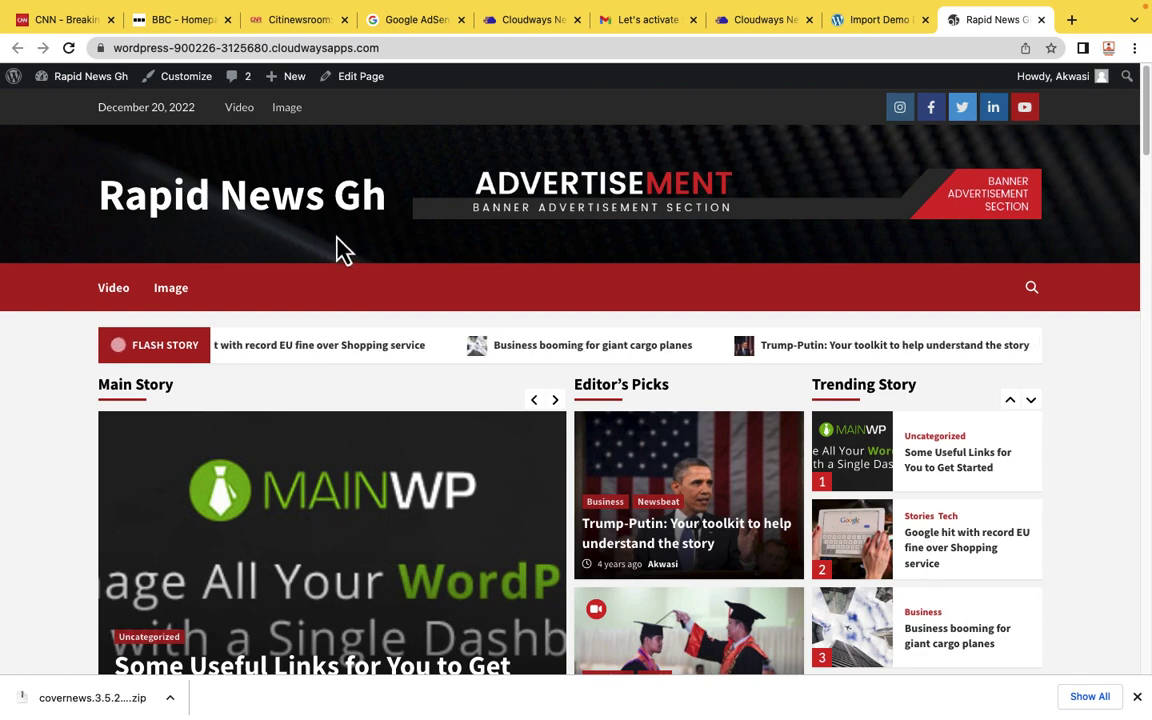
left_click(406, 48)
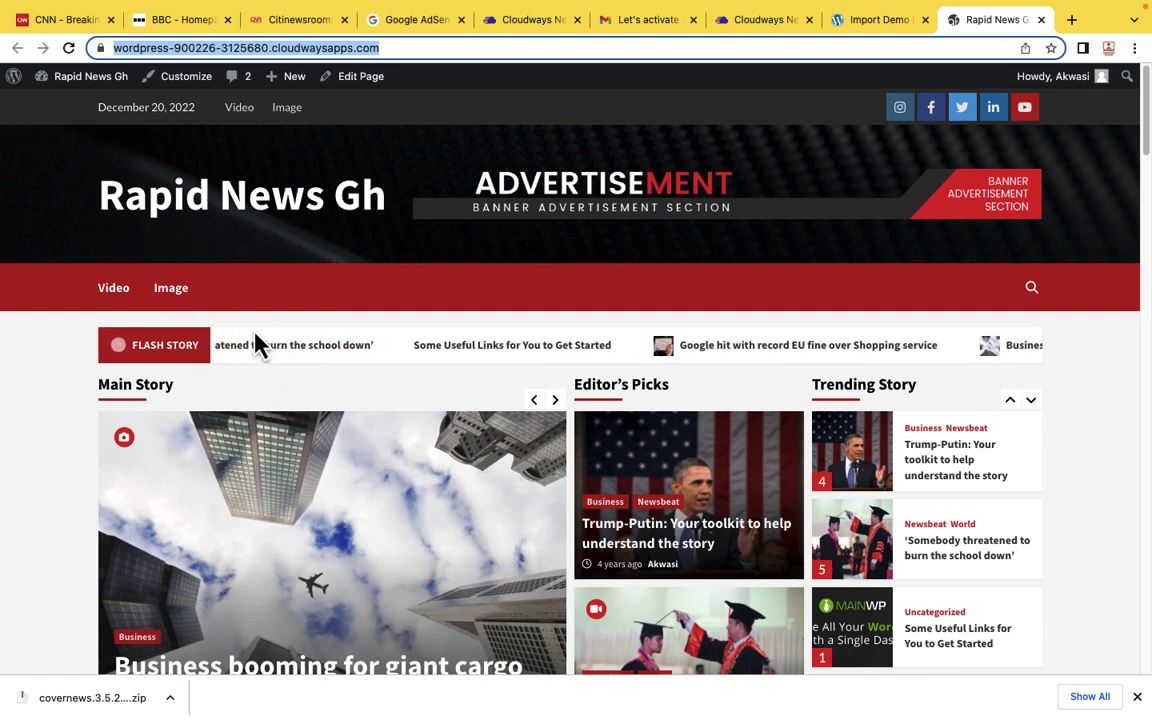
scroll(548, 360, "down", 2)
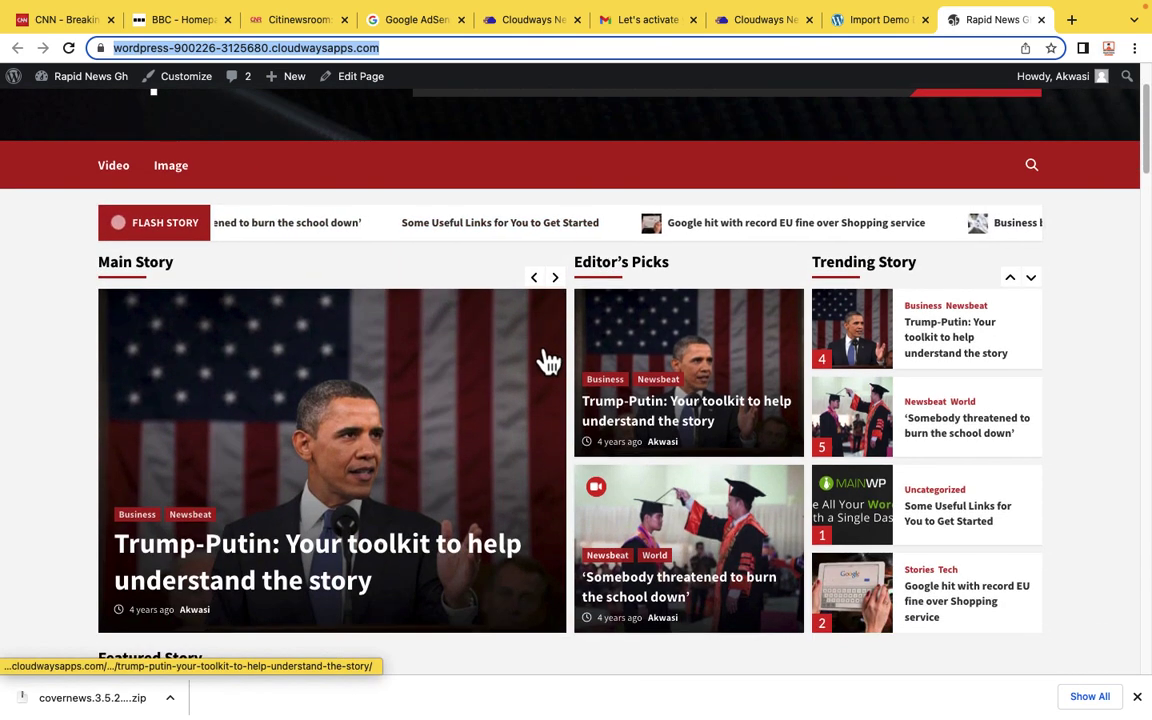
scroll(545, 360, "down", 1)
scroll(380, 400, "down", 3)
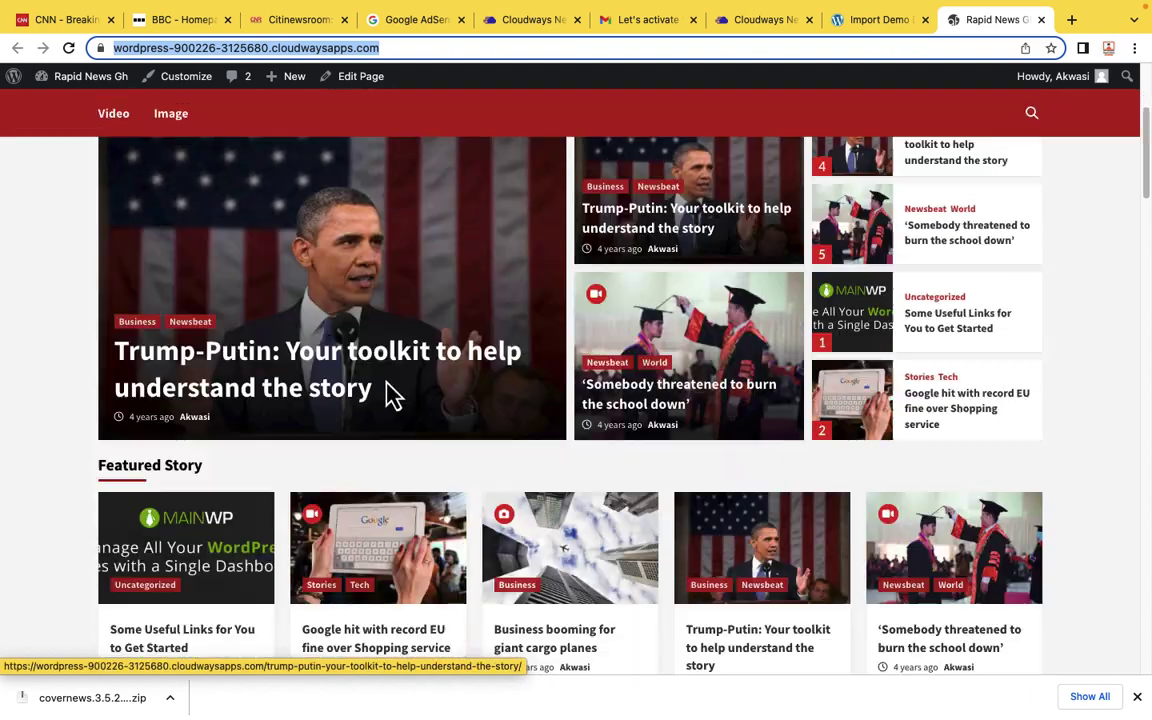
scroll(392, 396, "down", 4)
scroll(390, 396, "down", 5)
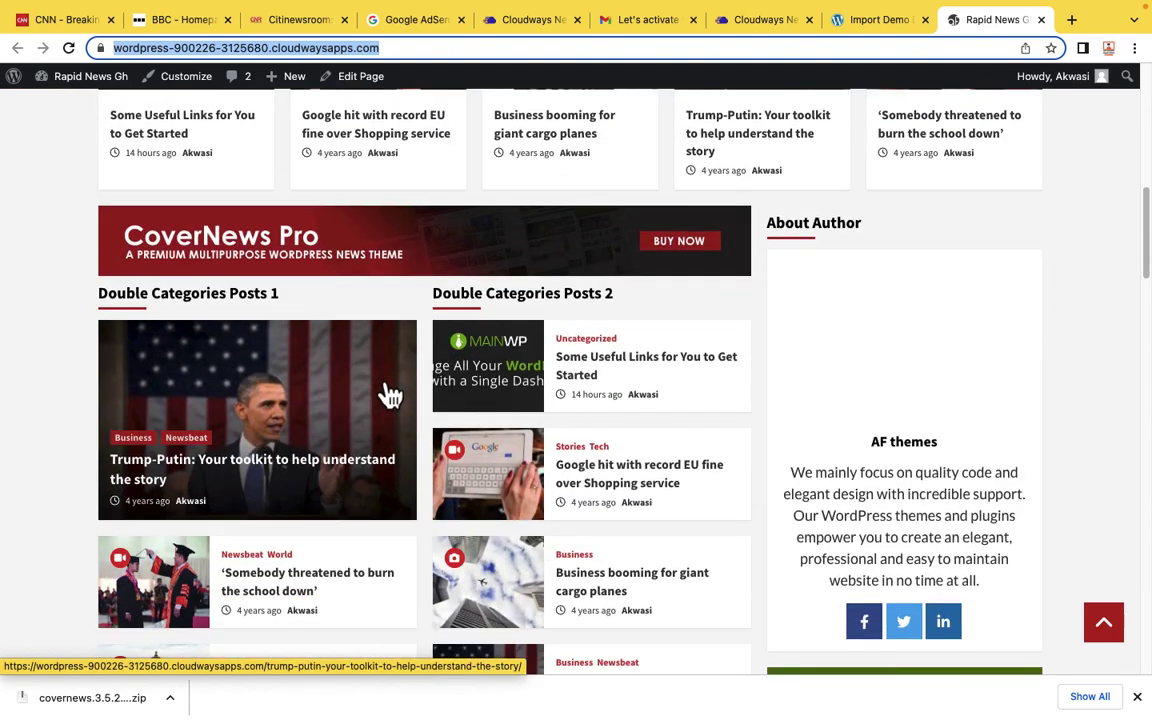
scroll(390, 396, "up", 10)
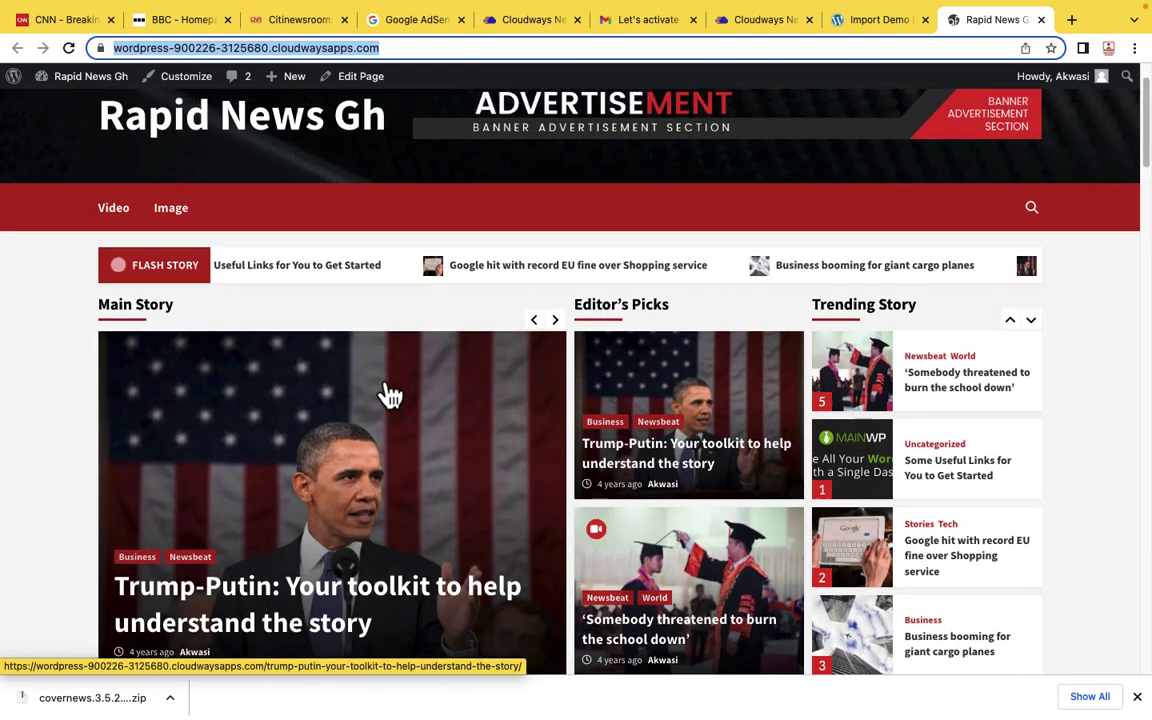
scroll(388, 393, "up", 2)
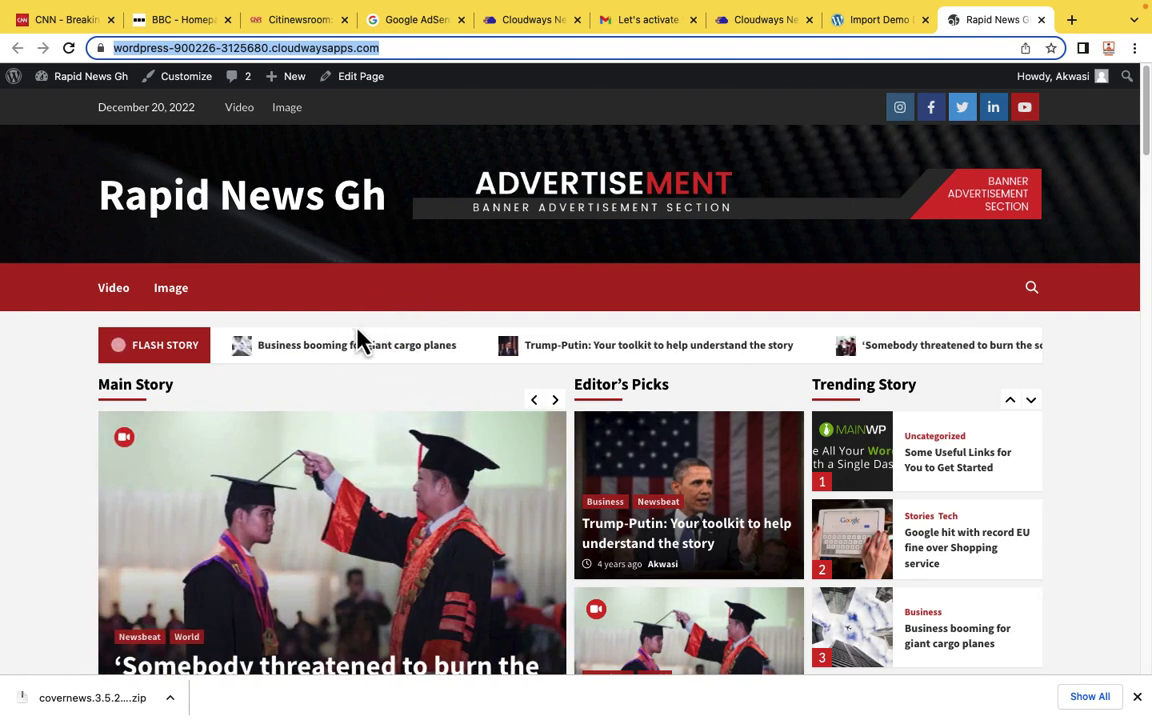
scroll(398, 332, "down", 2)
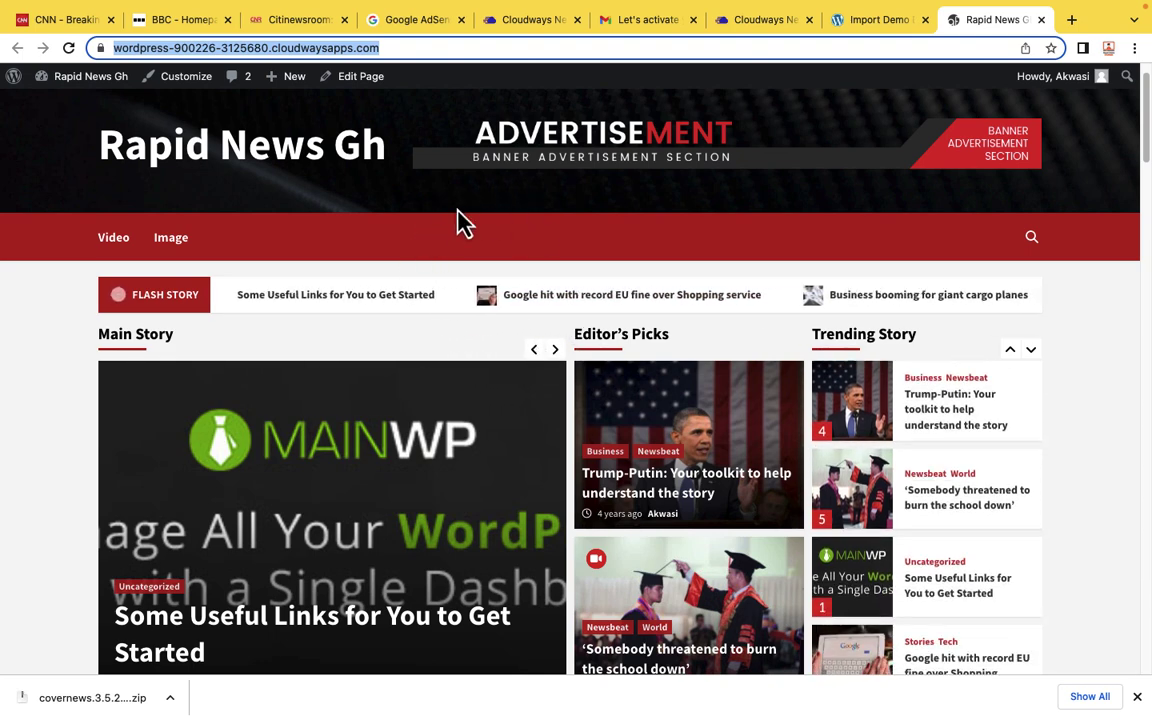
Go to rapidonlinecourses.com in a new tab and scroll through its course list
left_click(1078, 28)
type("rapidonlinecourses.com")
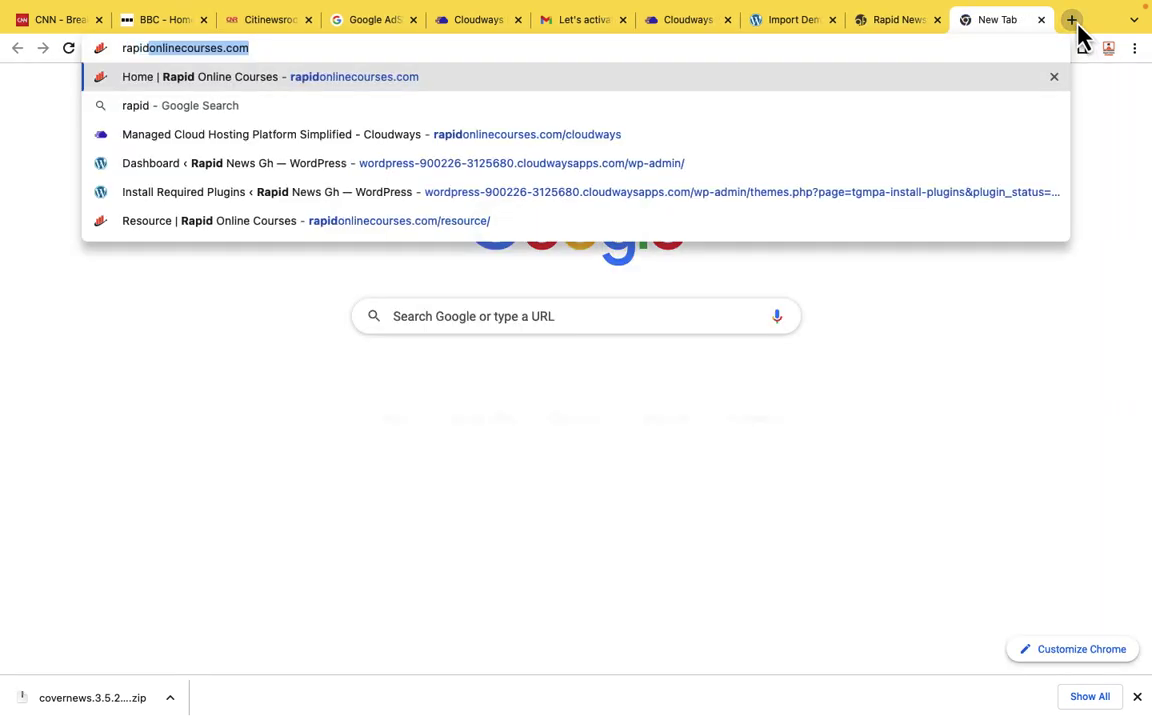
key("Return")
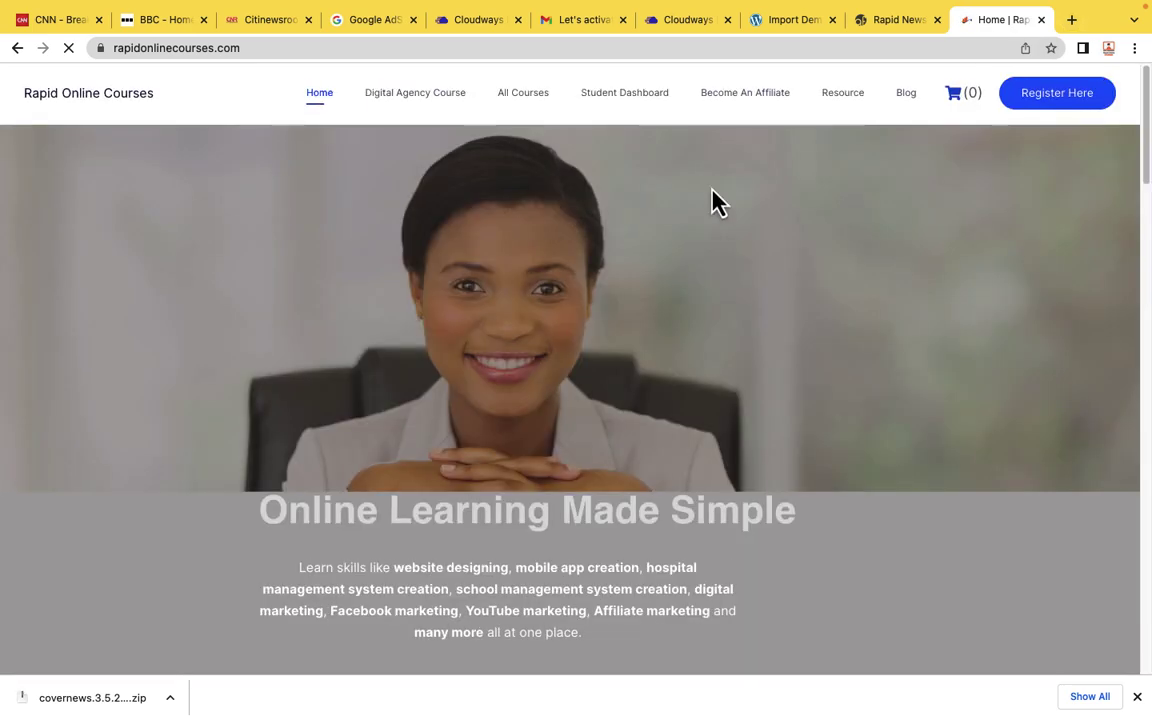
scroll(650, 400, "down", 4)
scroll(640, 385, "down", 9)
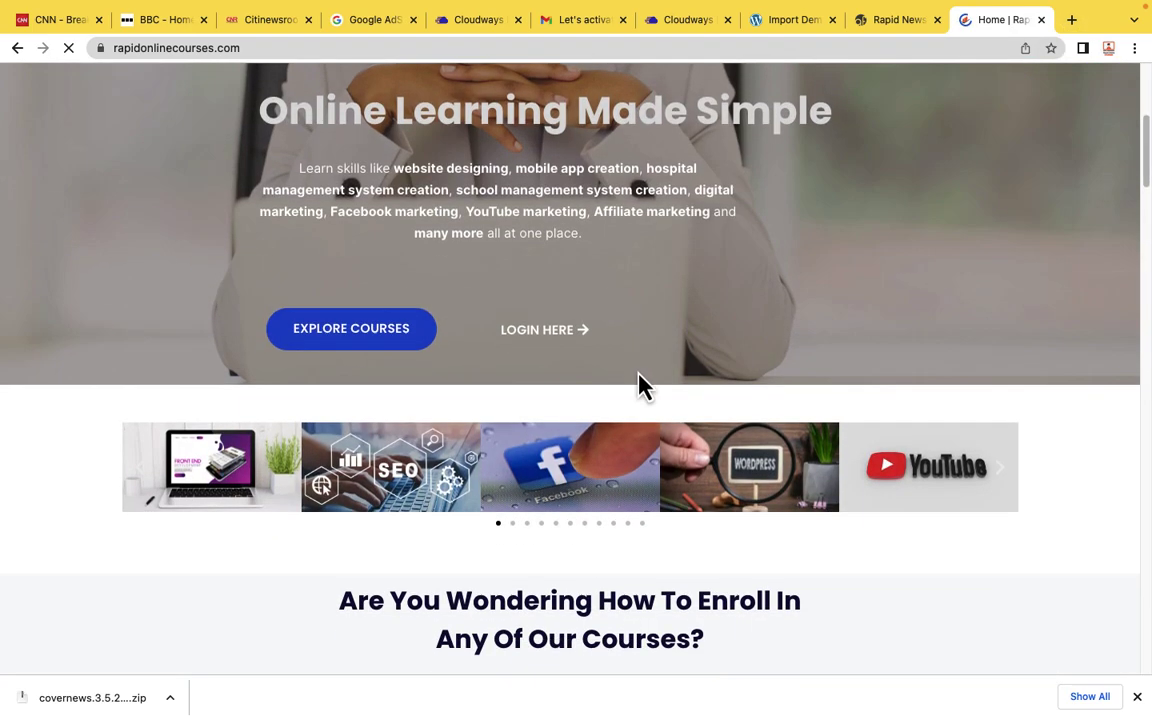
scroll(640, 386, "down", 5)
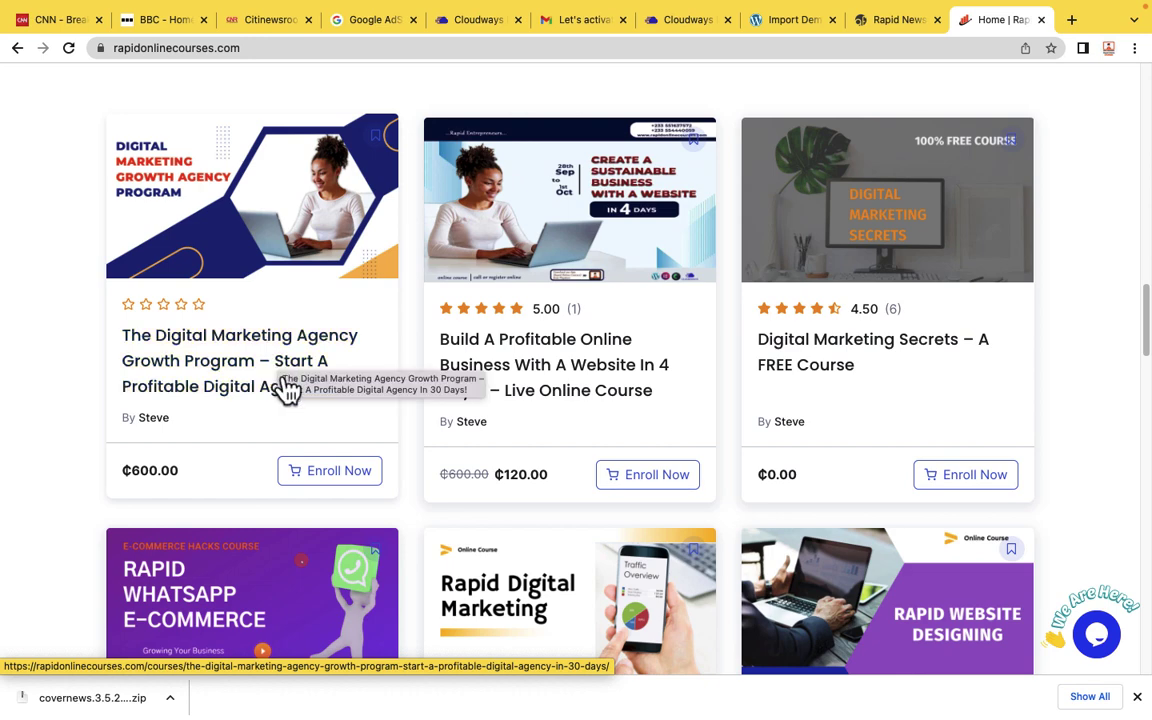
Open the Digital Marketing Agency Growth Program course and expand the Prepare Your Mind And Heart and Setting Up Your Digital Agency lessons
left_click(232, 354)
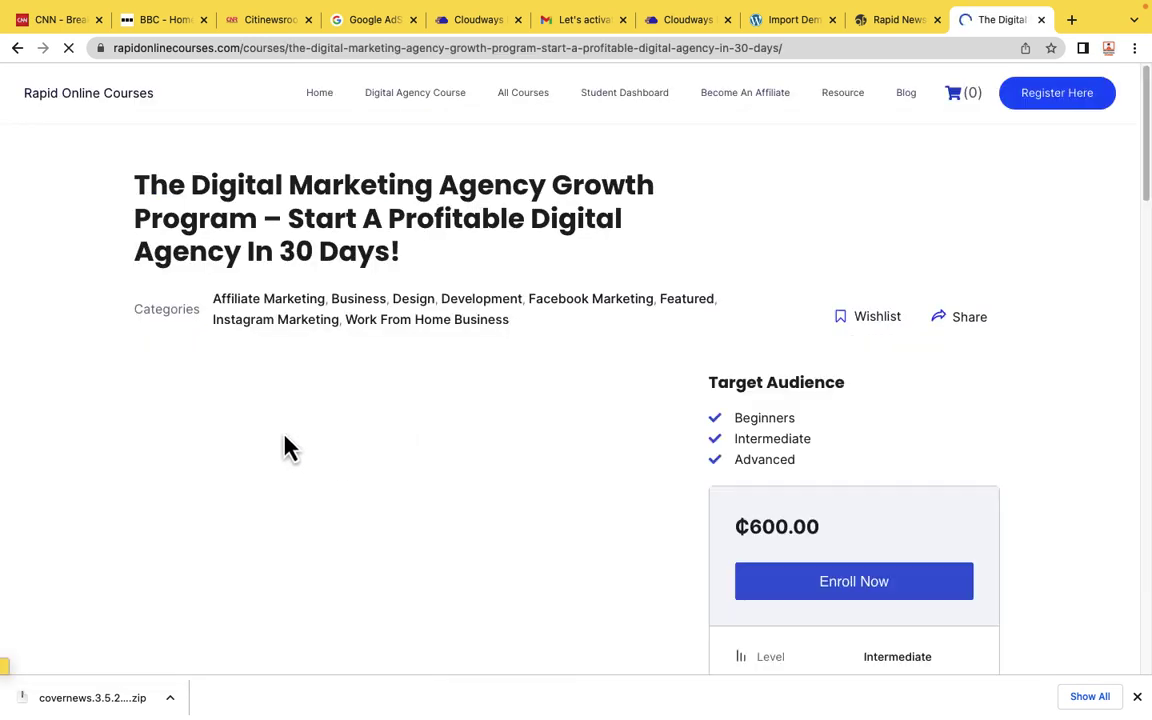
scroll(347, 440, "down", 5)
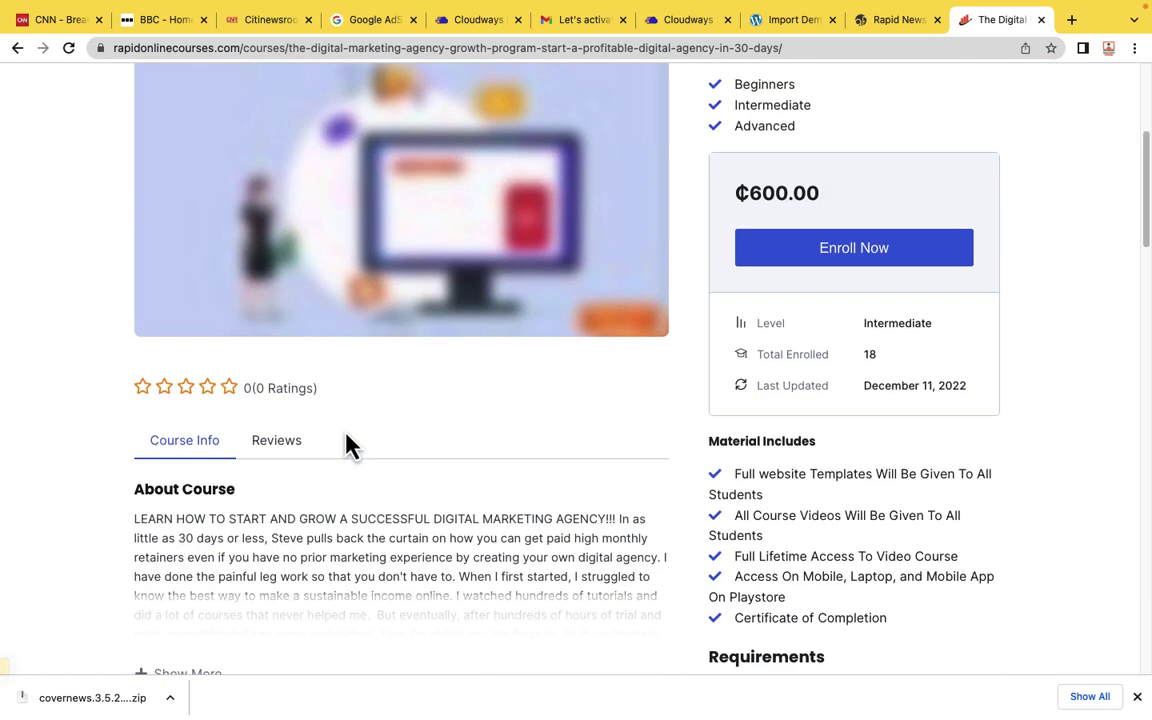
scroll(300, 430, "down", 12)
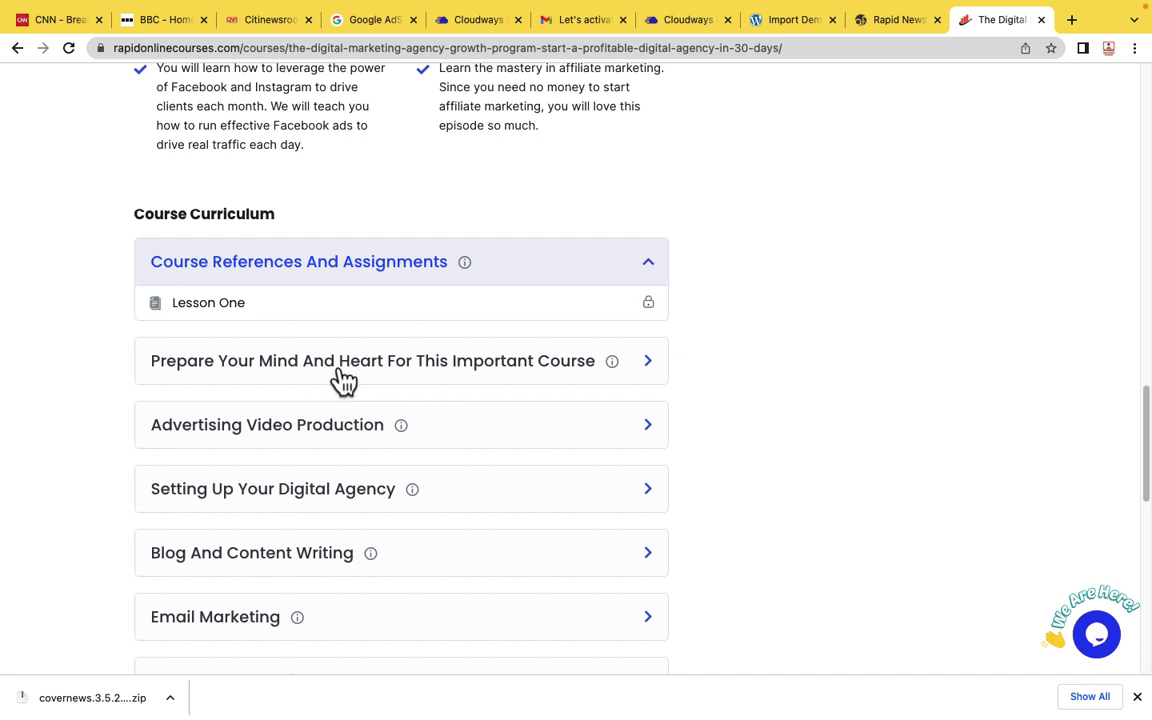
left_click(338, 370)
scroll(337, 386, "down", 3)
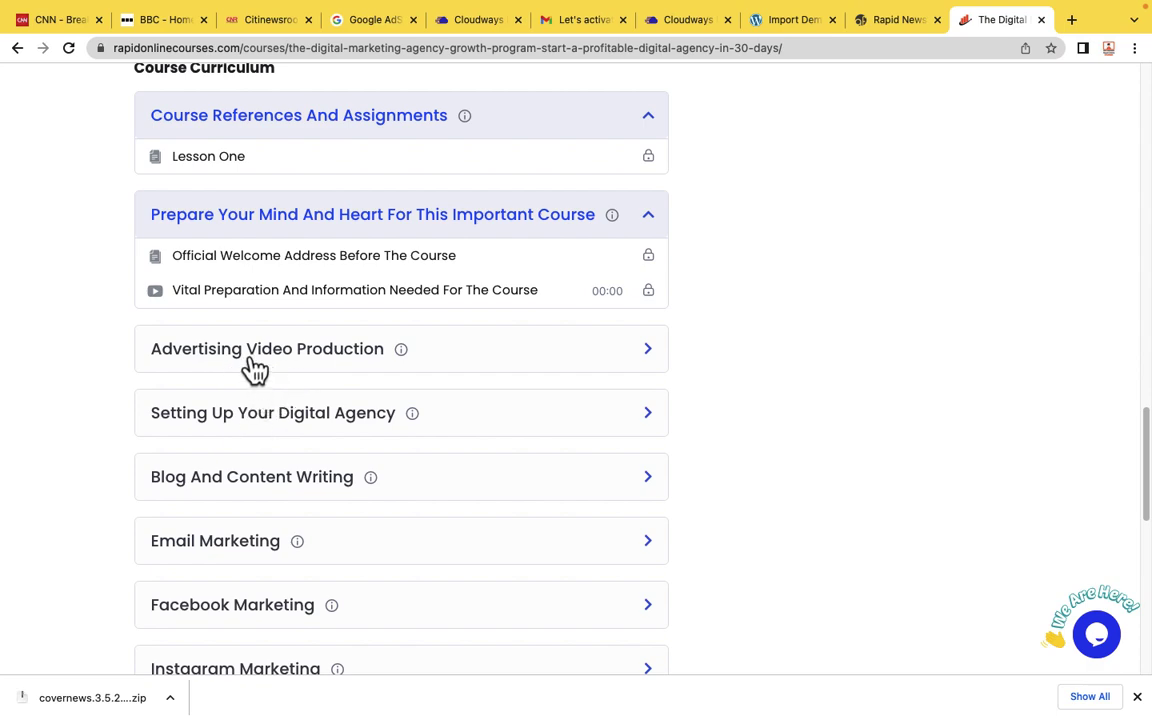
left_click(257, 432)
scroll(390, 437, "down", 2)
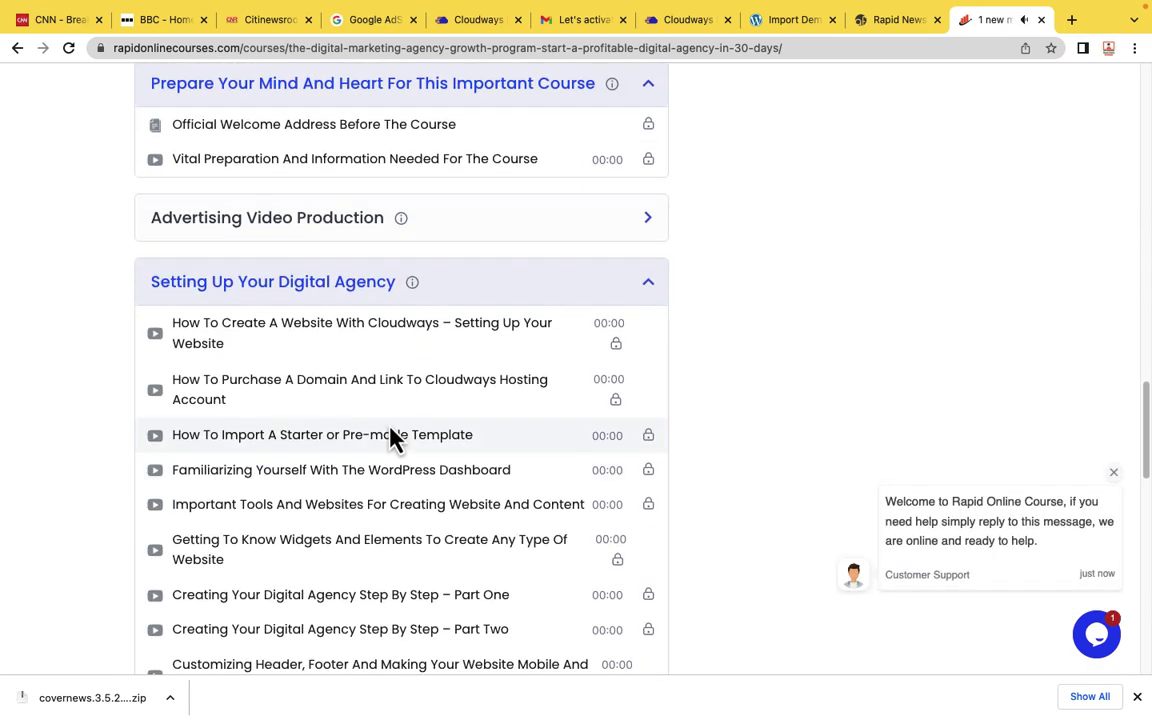
scroll(275, 422, "down", 3)
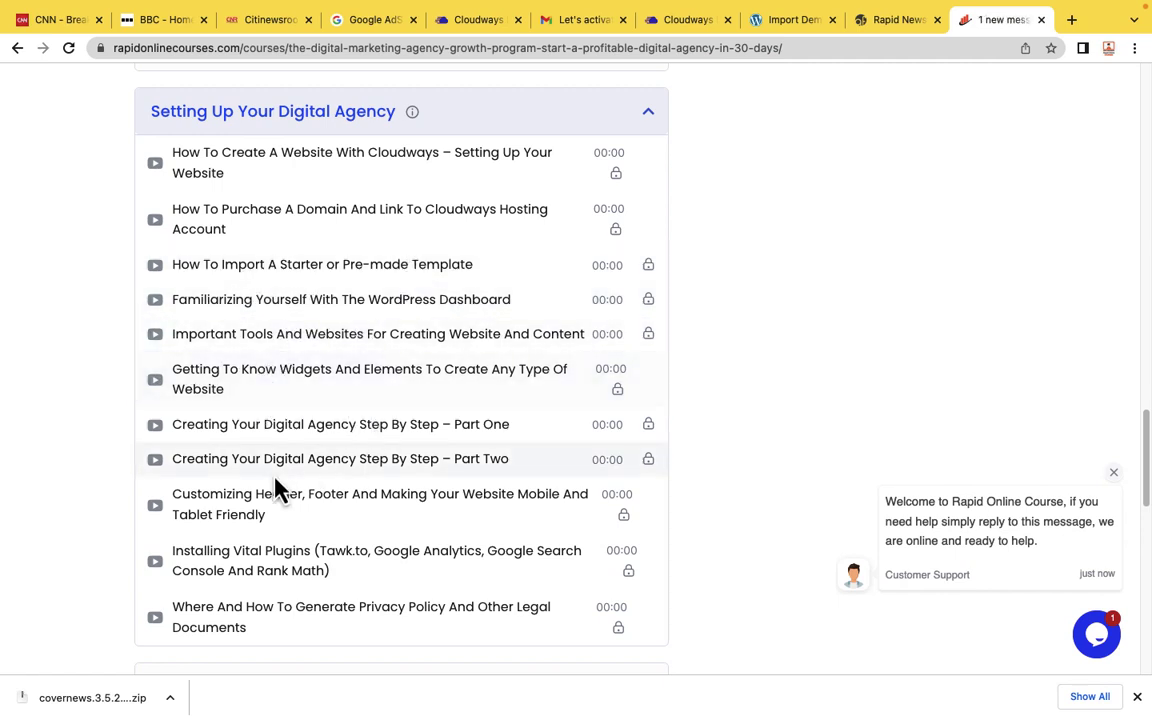
scroll(319, 430, "down", 3)
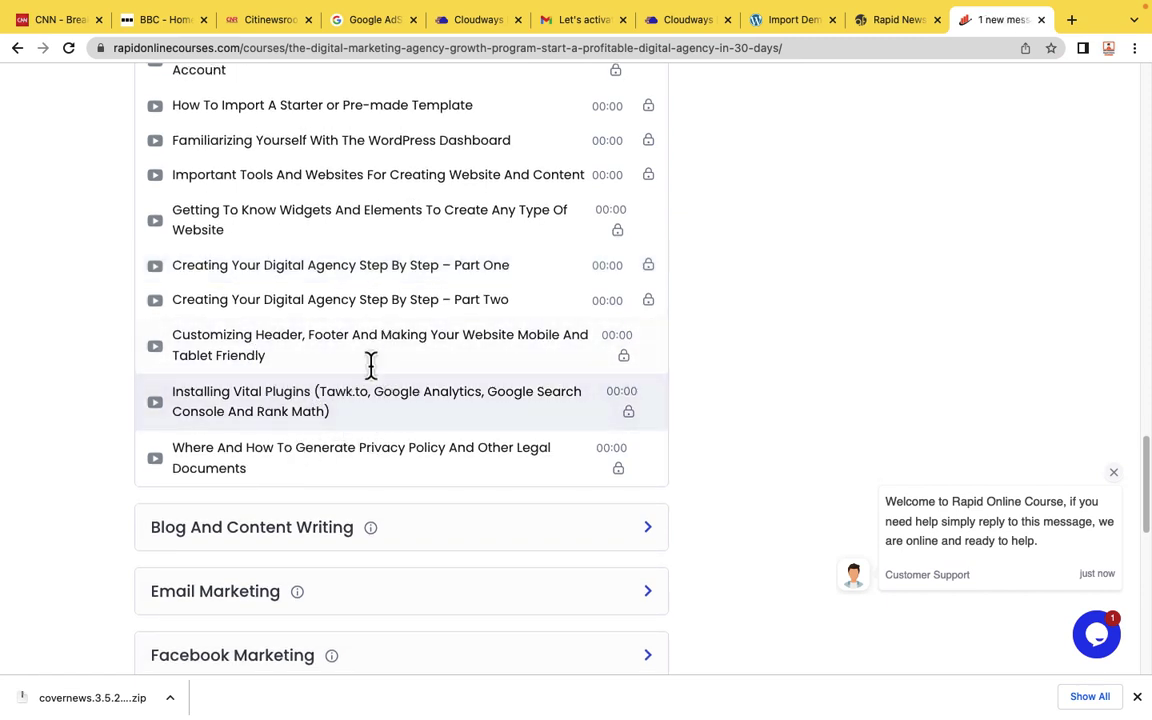
scroll(394, 337, "up", 8)
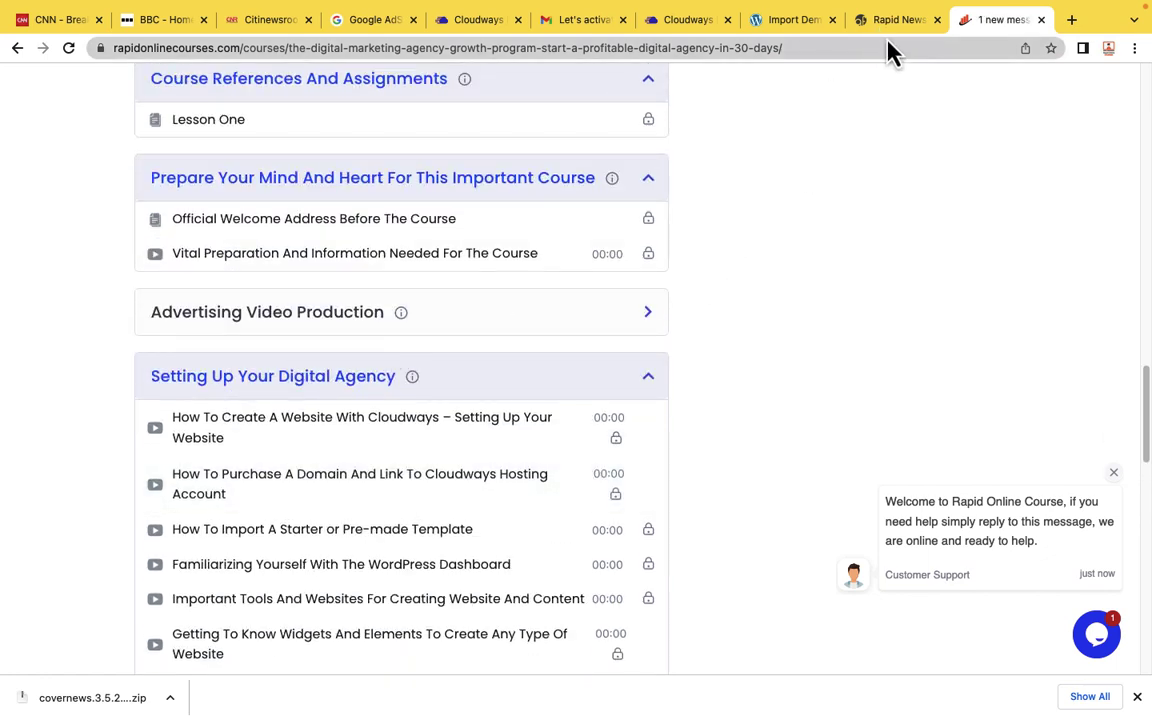
left_click(893, 19)
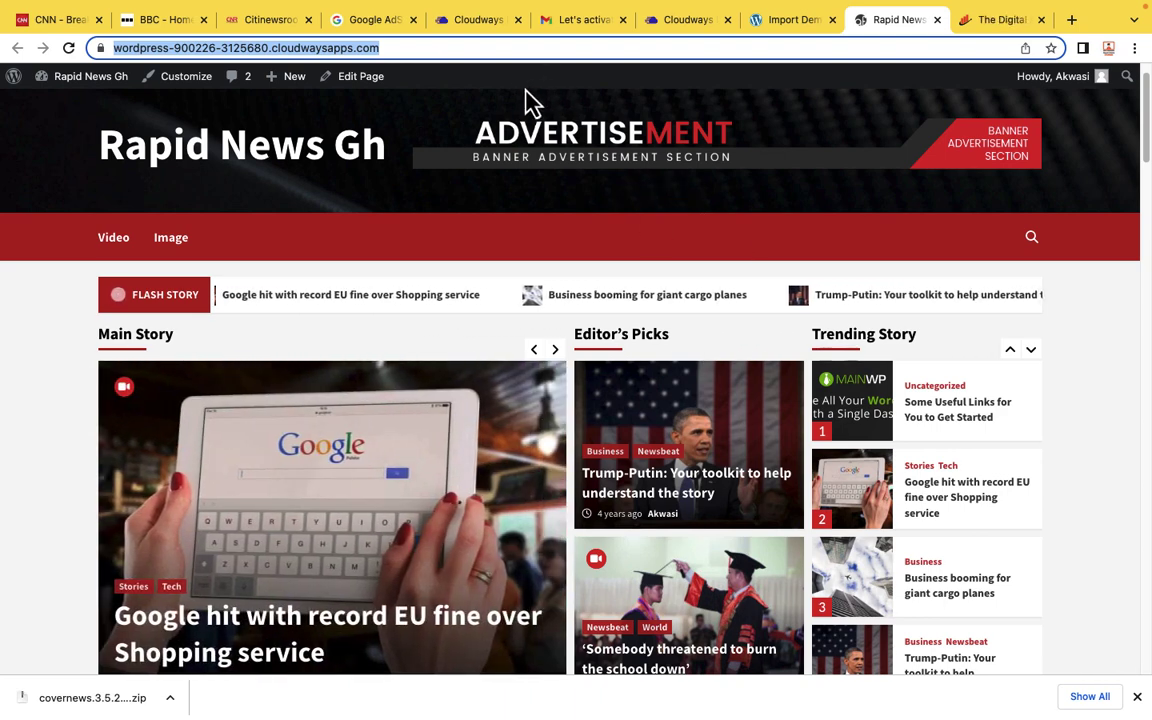
left_click(984, 22)
scroll(640, 265, "up", 20)
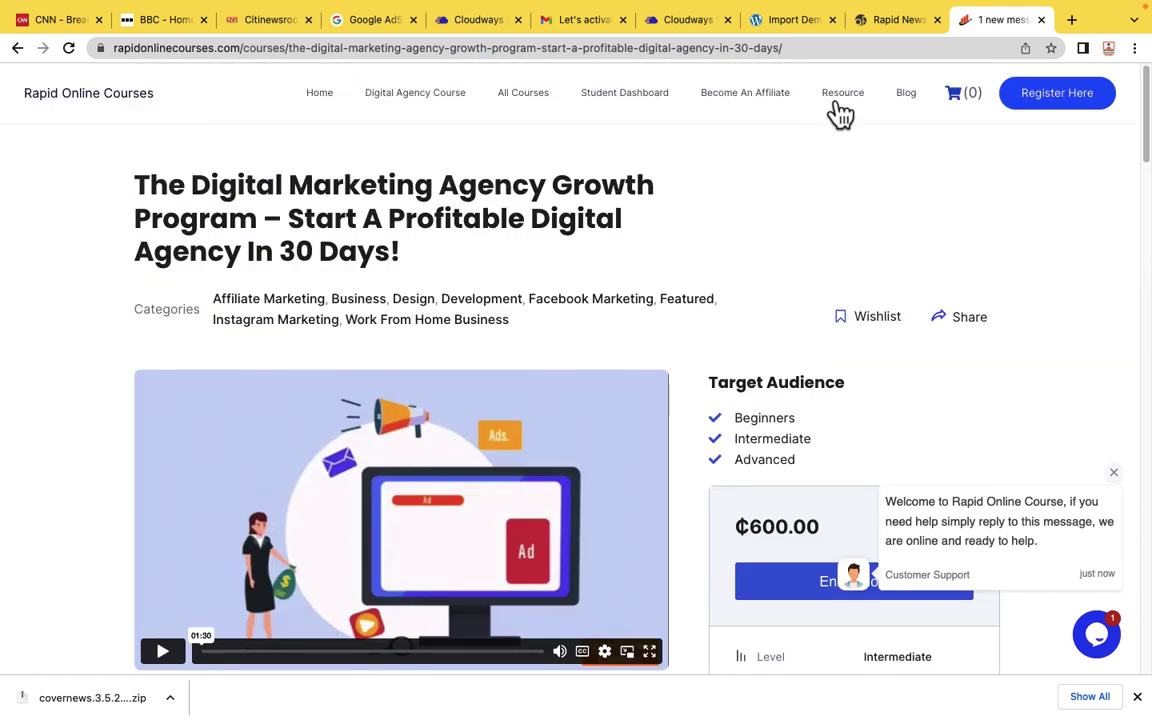
Go to the Resource page and follow its Namecheap card to Namecheap's site
left_click(842, 100)
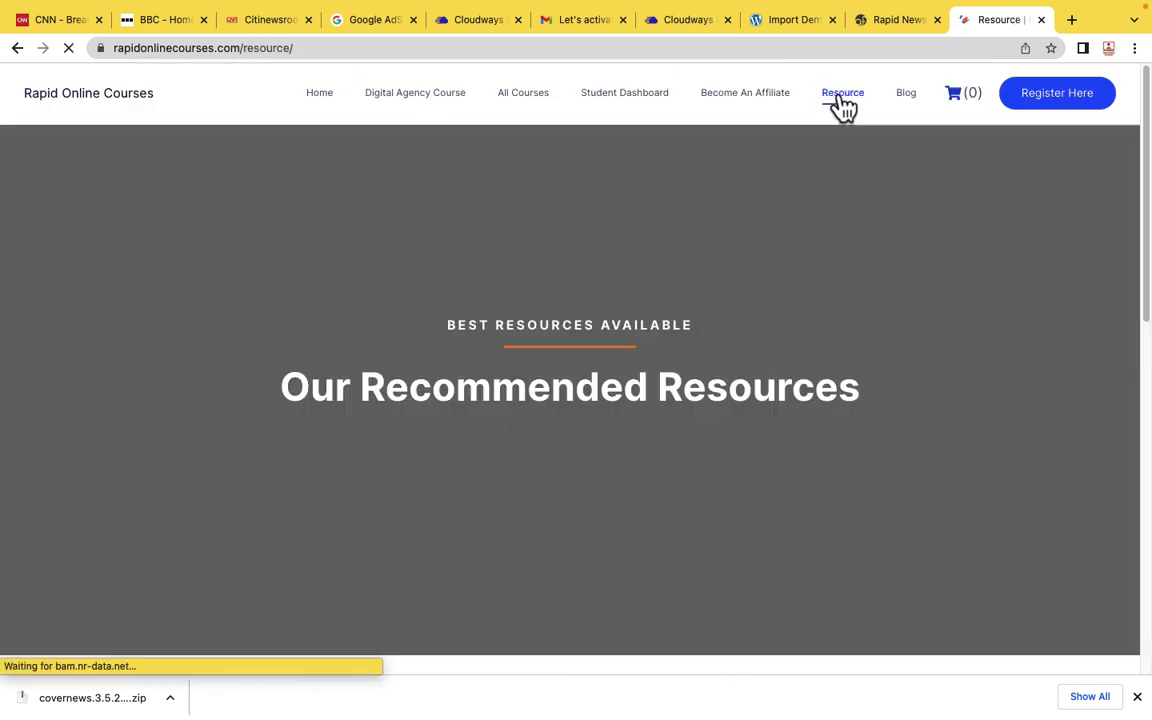
scroll(592, 410, "down", 5)
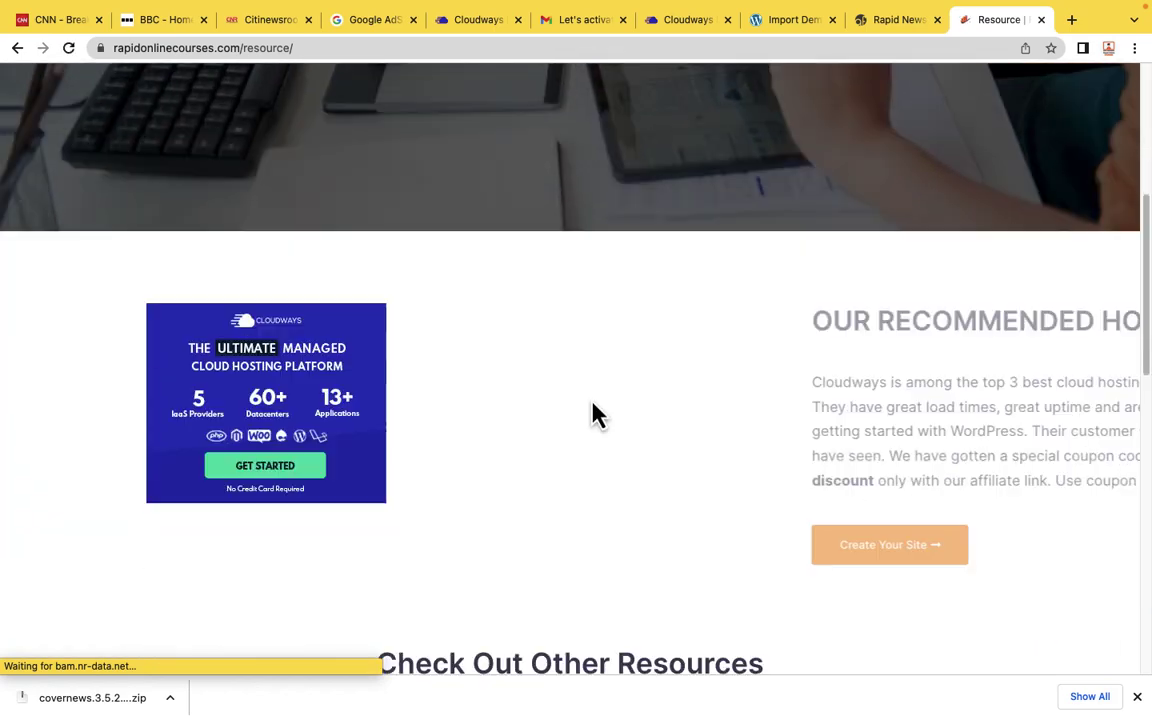
scroll(592, 410, "down", 5)
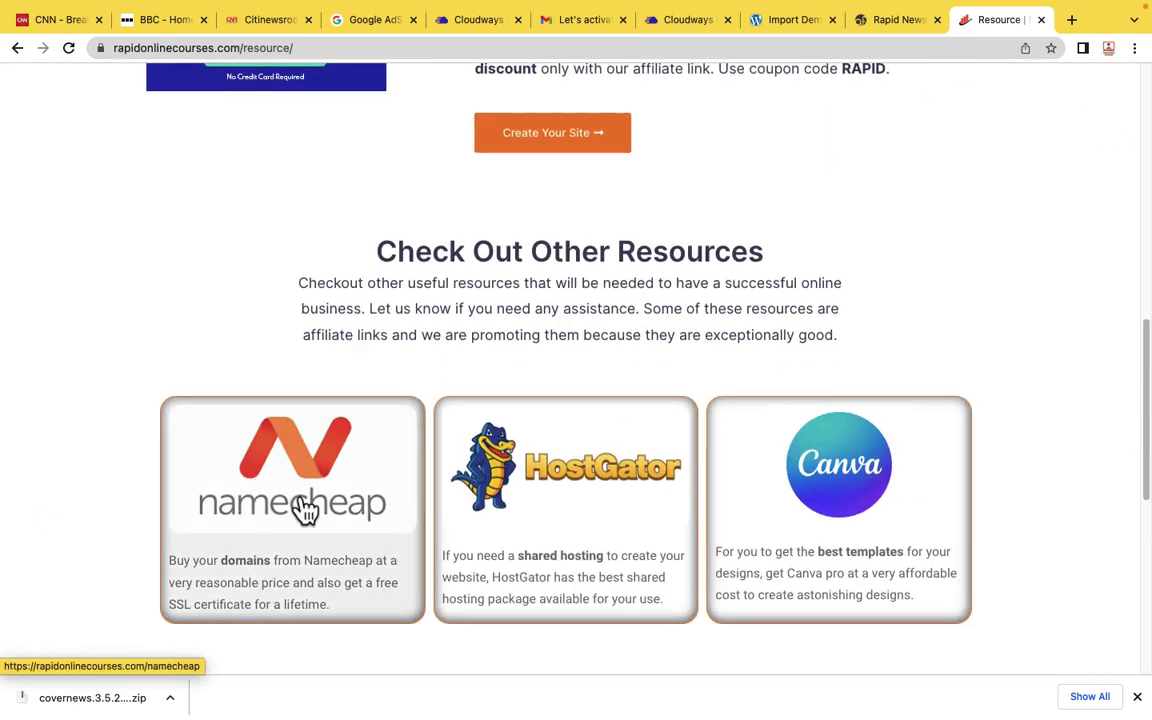
left_click(305, 511)
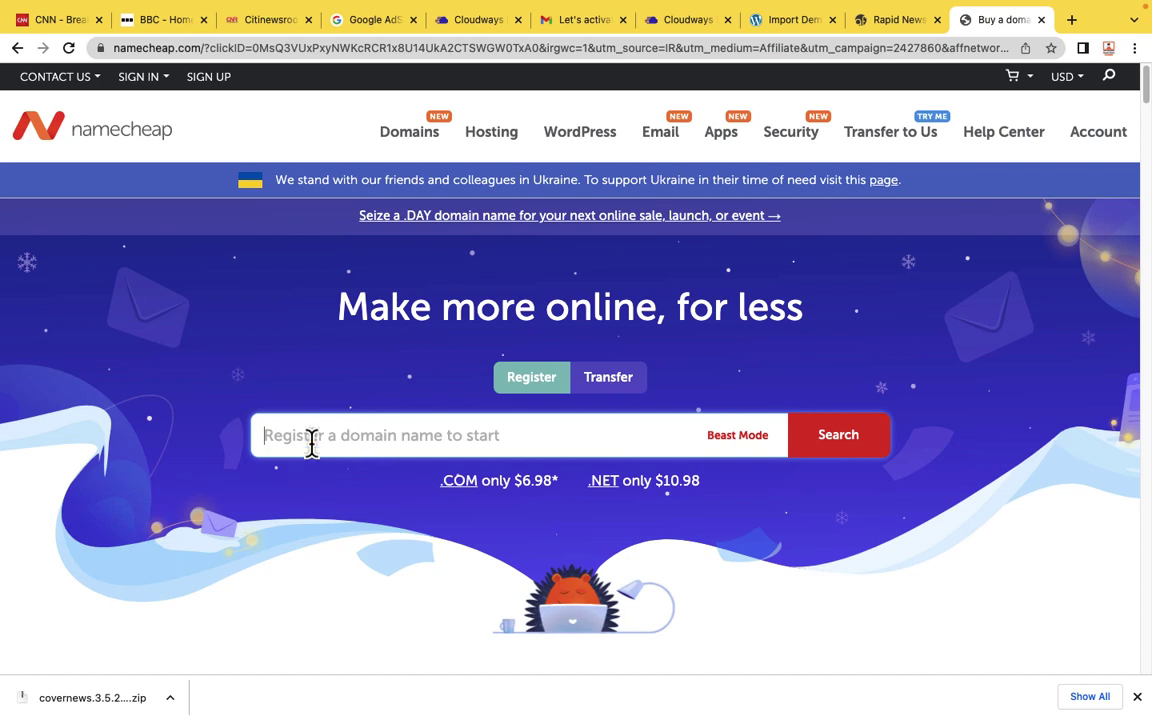
Search Namecheap for rapidnewsgh and add rapidnewsgh.com to the cart
type("rapidrapi")
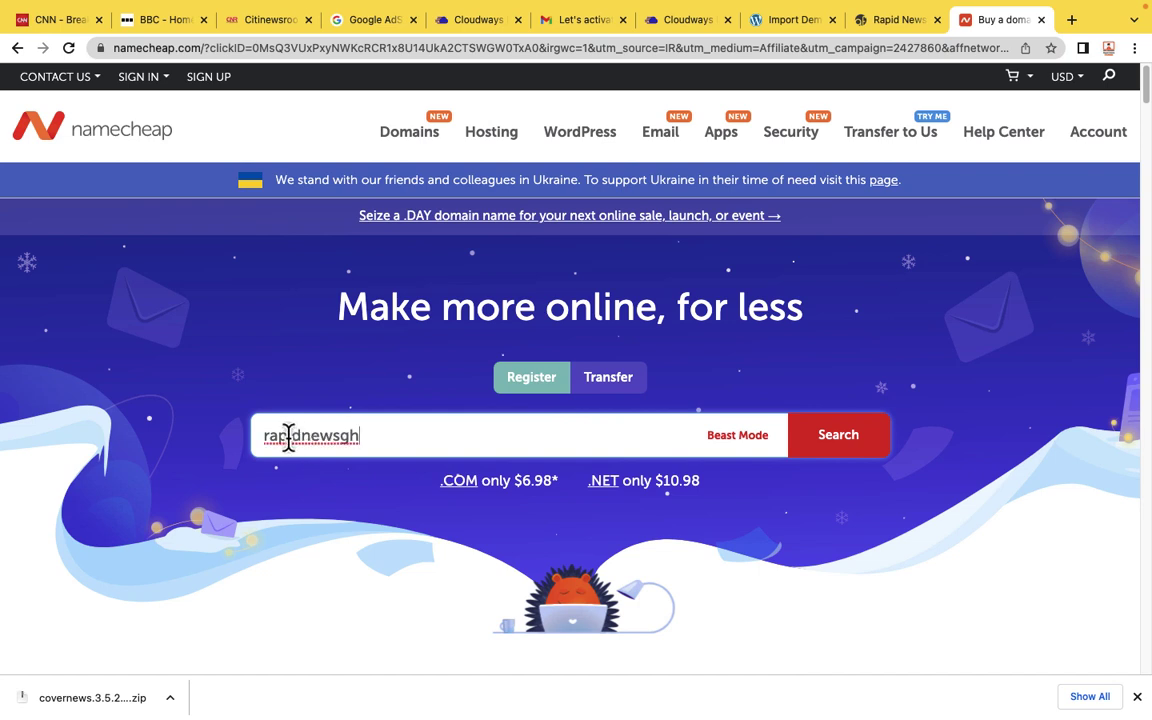
left_click(836, 450)
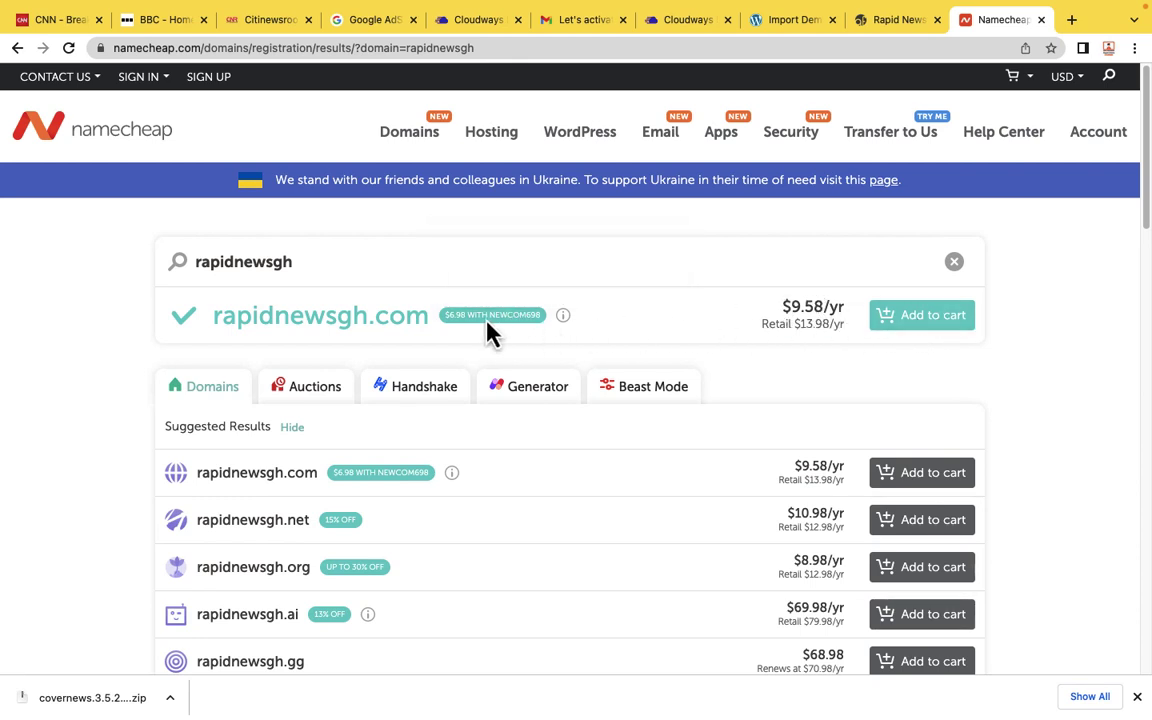
left_click(930, 328)
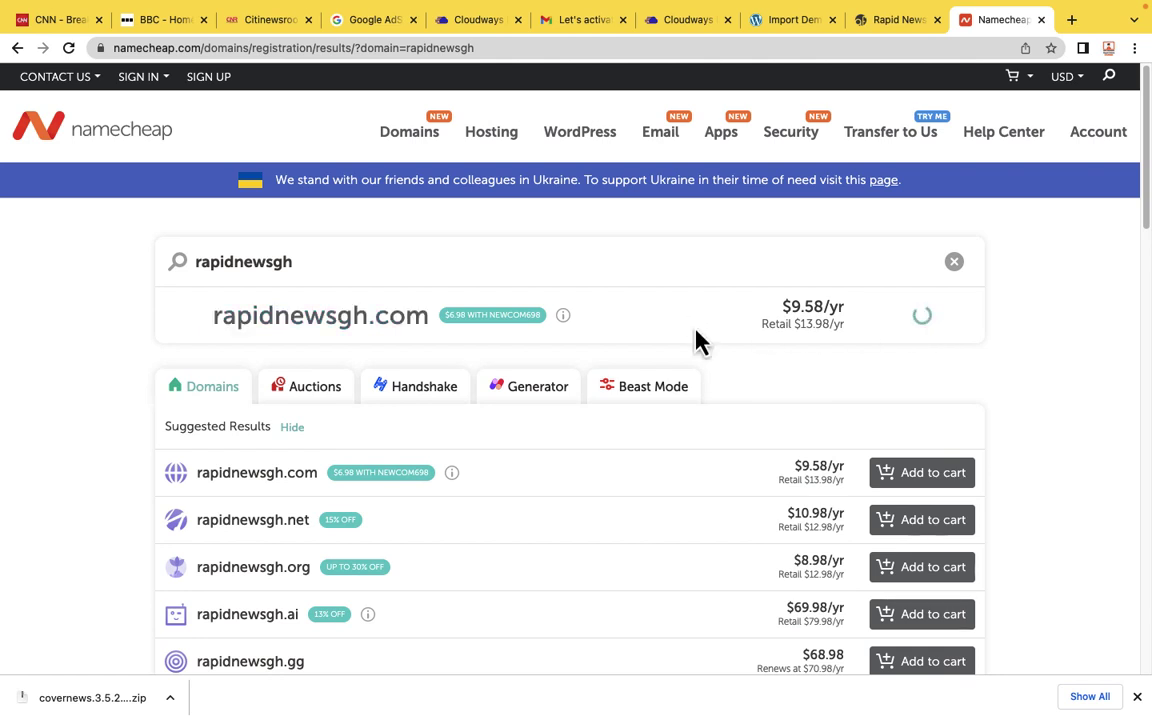
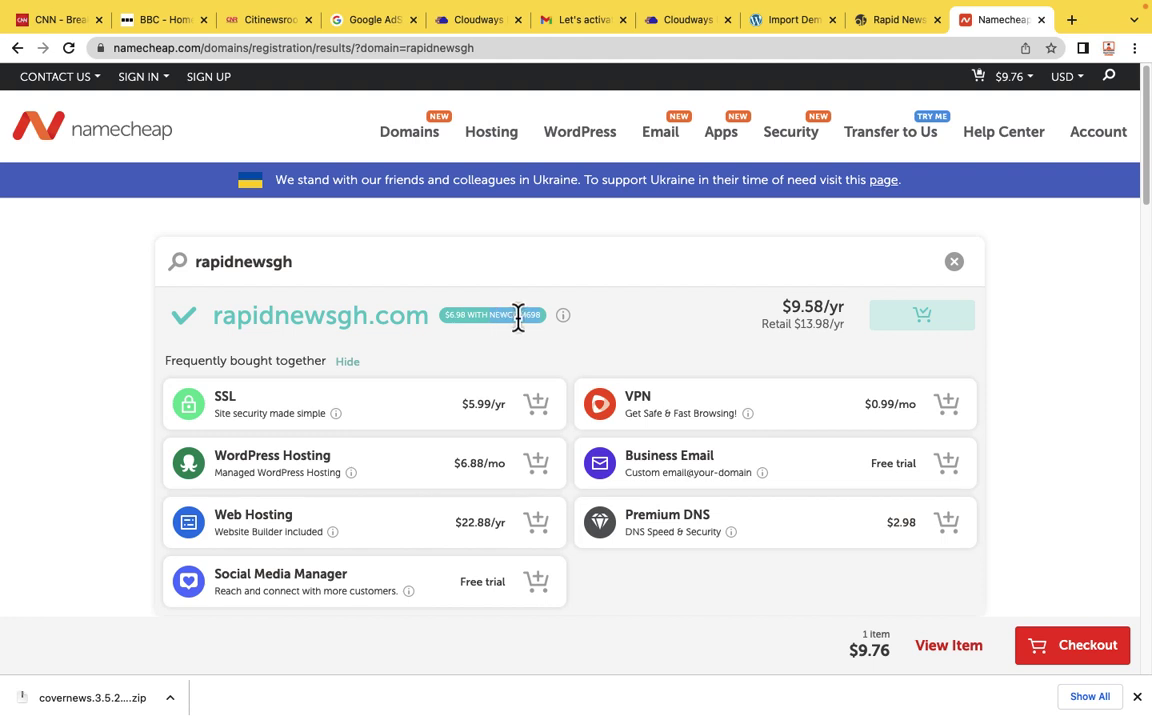
Sign in to the Namecheap account, entering the username, password and one-time verification code
left_click_drag(519, 317, 640, 316)
left_click(142, 77)
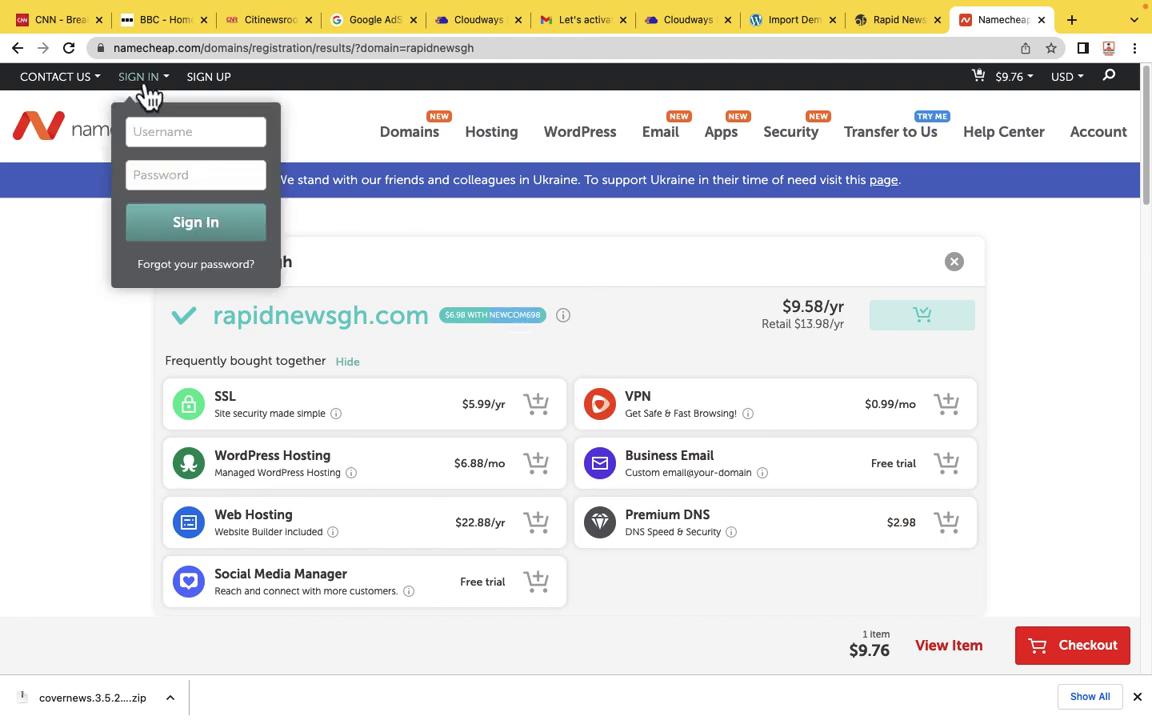
left_click(166, 131)
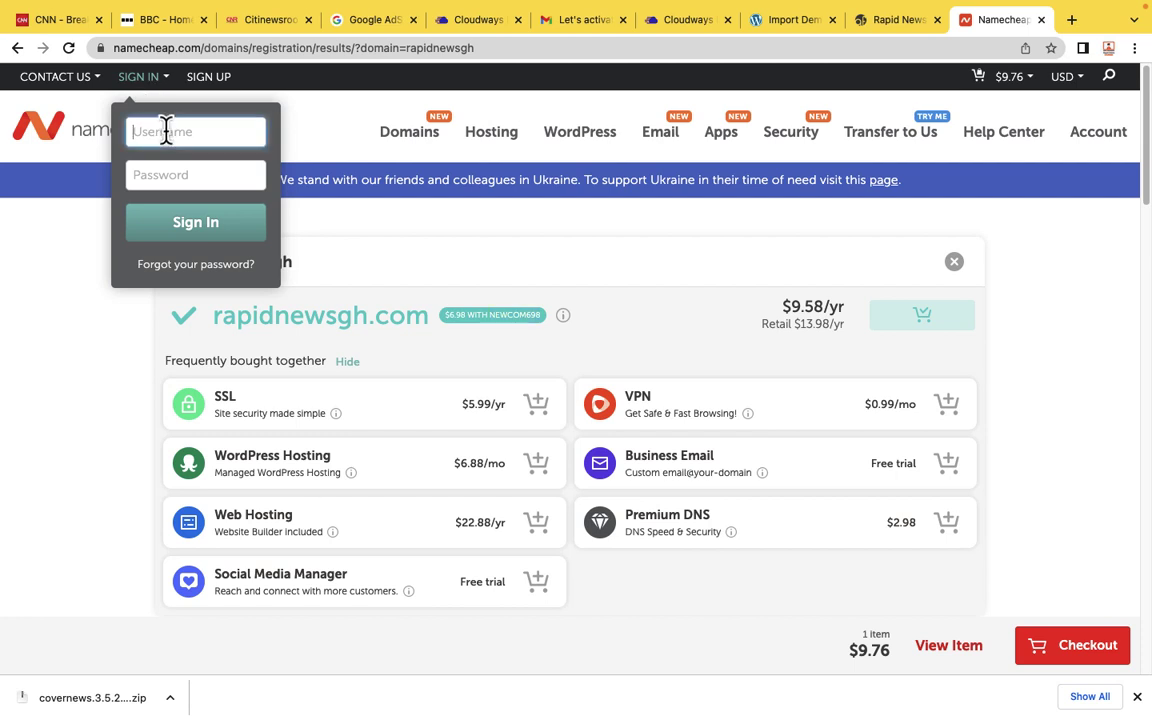
left_click(568, 420)
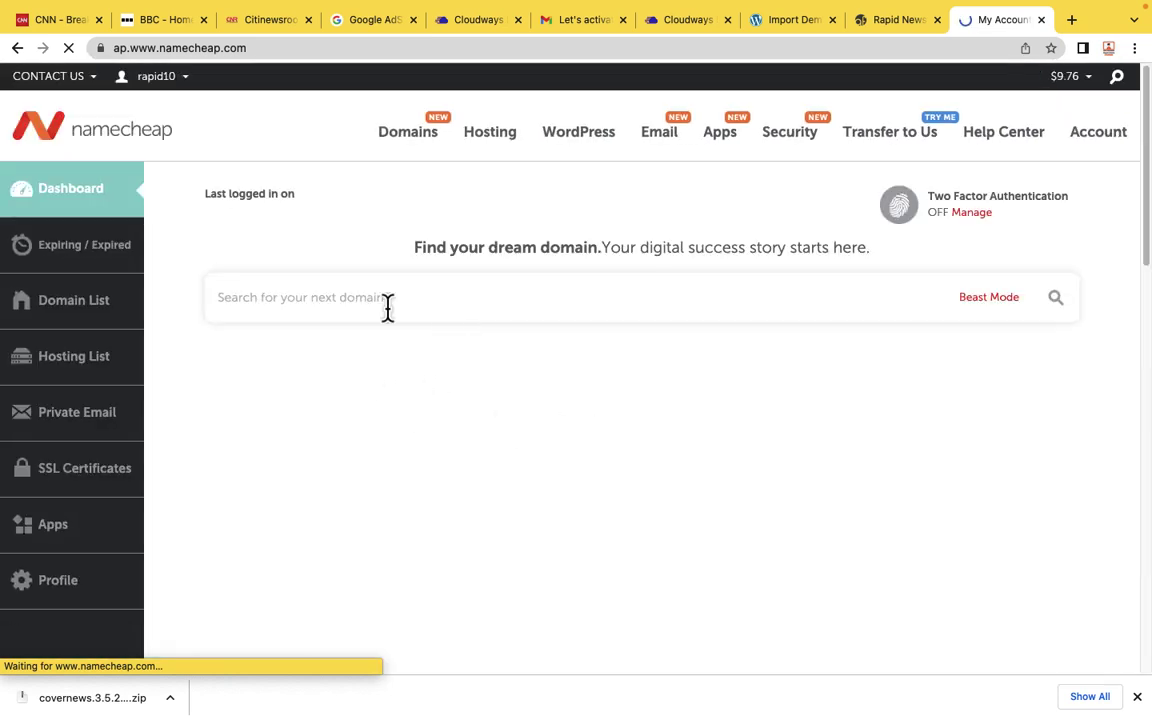
Go to the Domain List page from the account dashboard sidebar
scroll(372, 346, "down", 6)
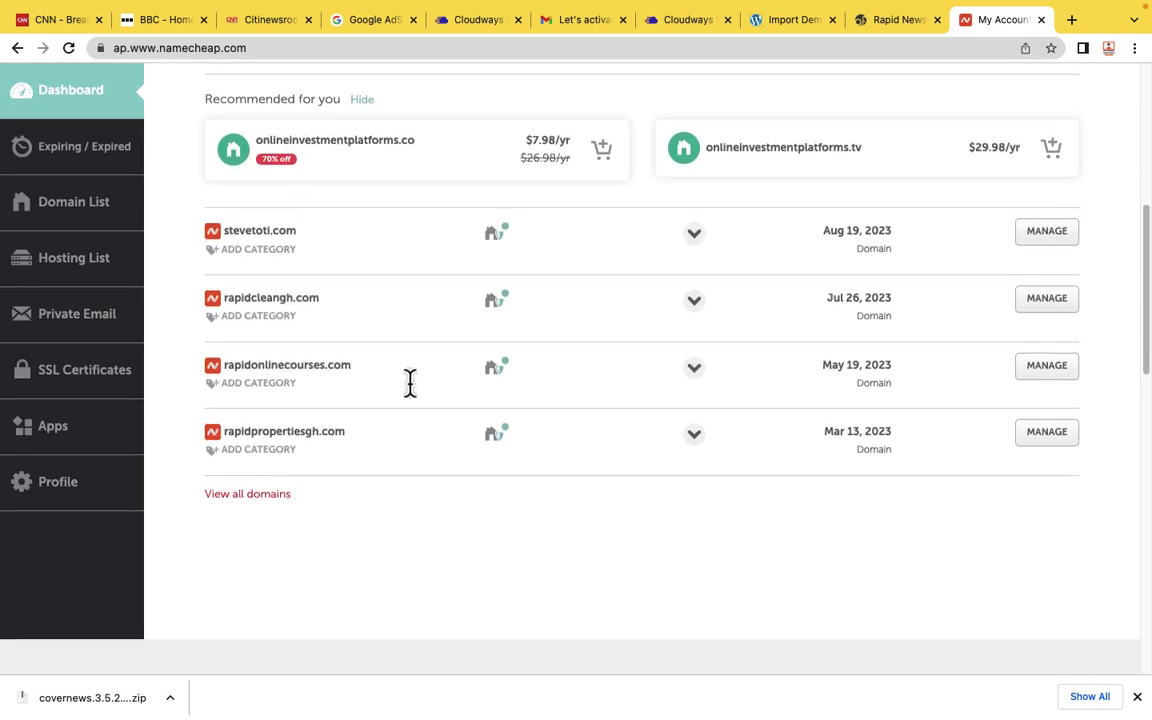
scroll(365, 386, "up", 2)
scroll(300, 350, "up", 3)
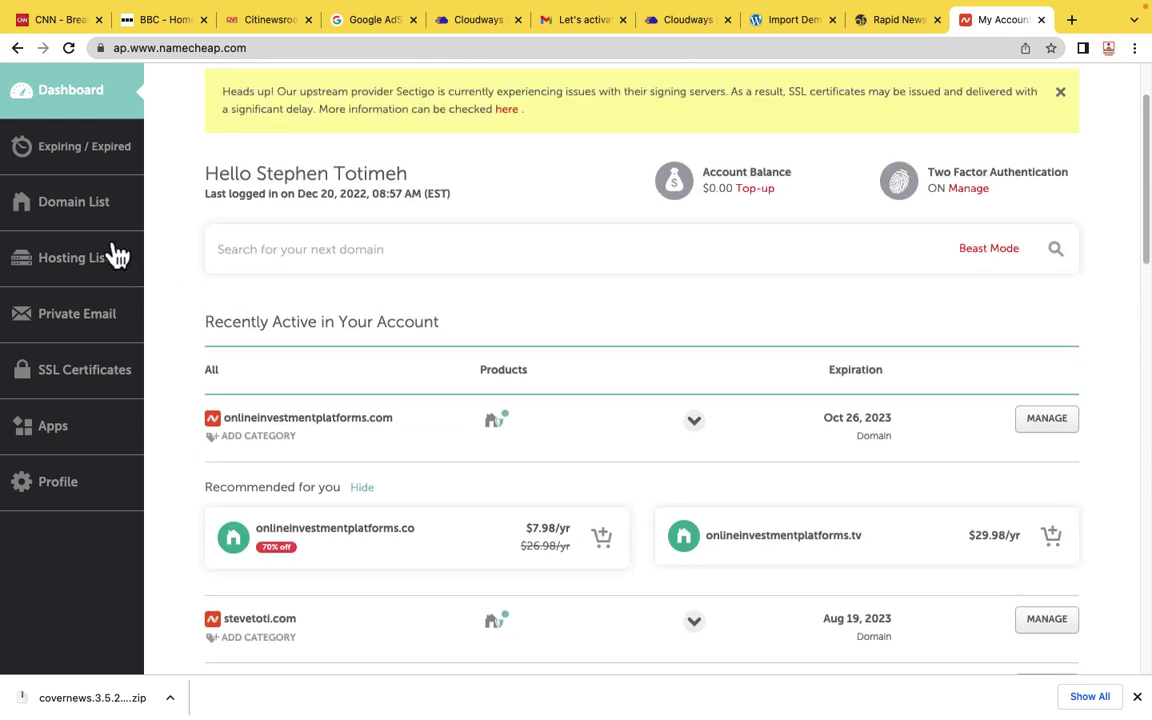
left_click(112, 212)
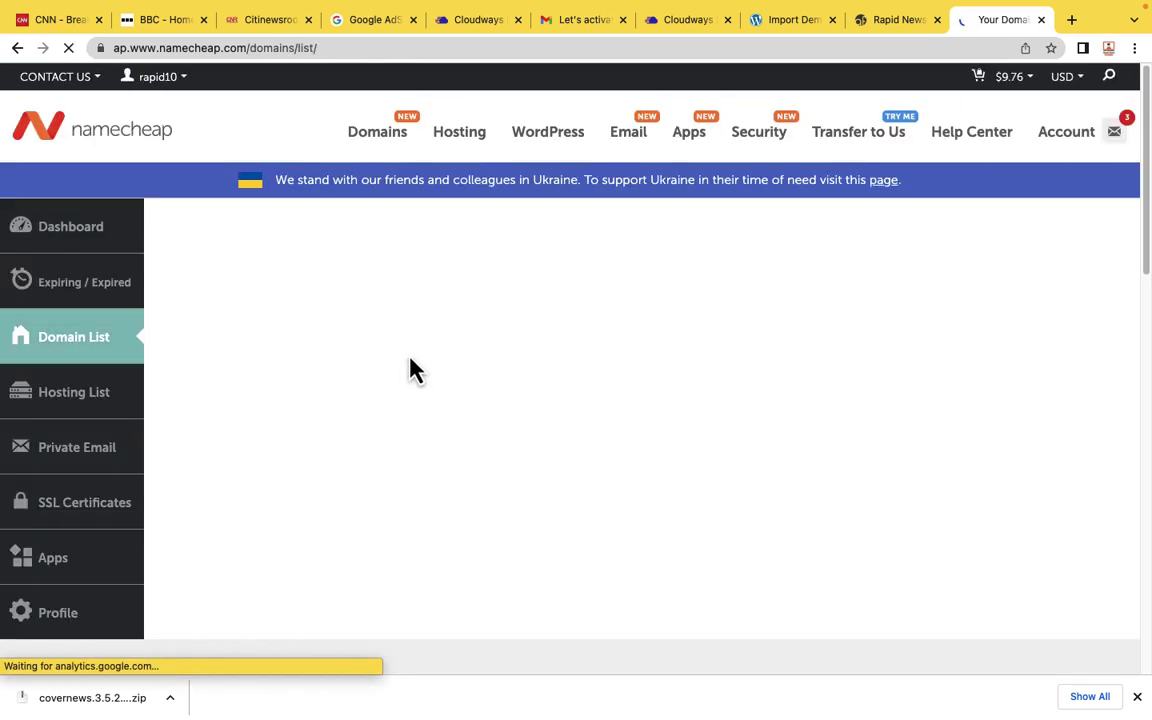
Search for 'rapidnewsgh' and find rapidnewsgh.com available at $9.58/yr
scroll(419, 375, "down", 5)
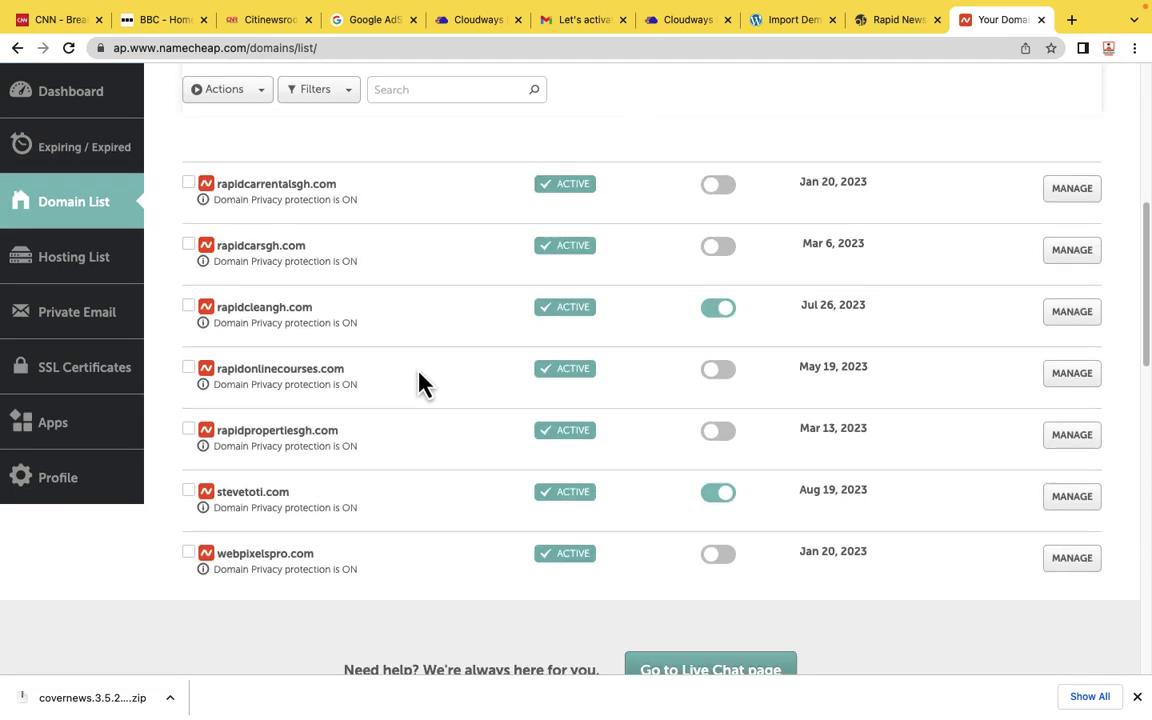
scroll(418, 372, "up", 8)
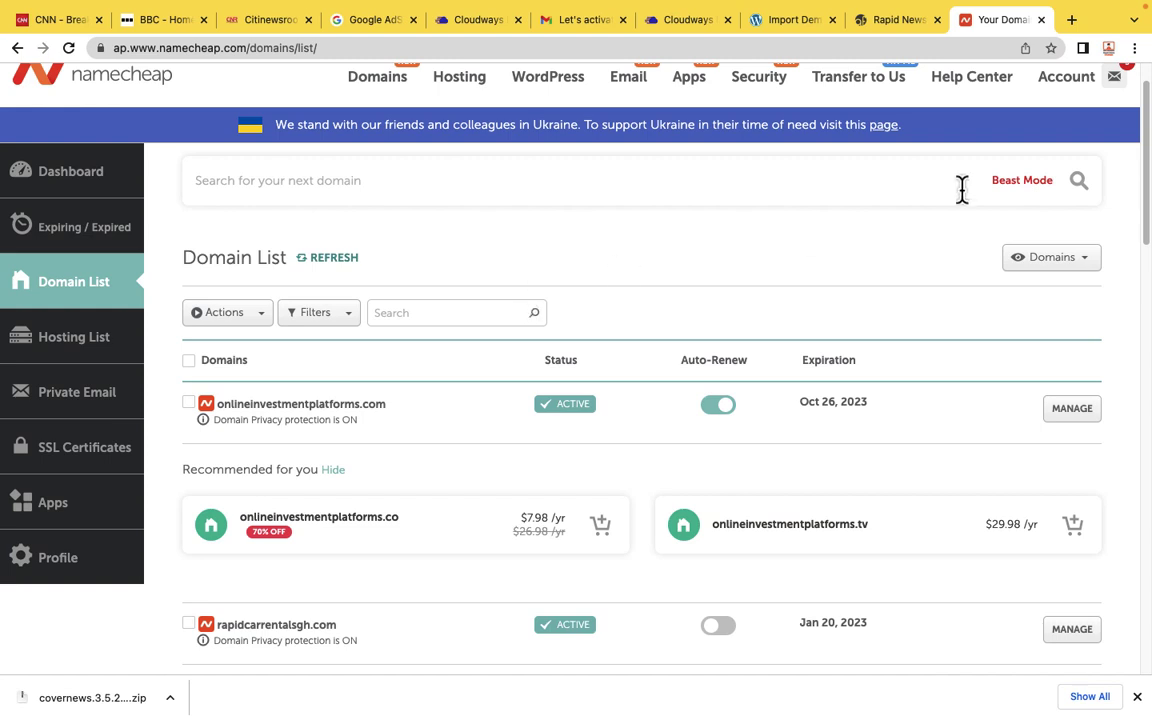
left_click(1077, 181)
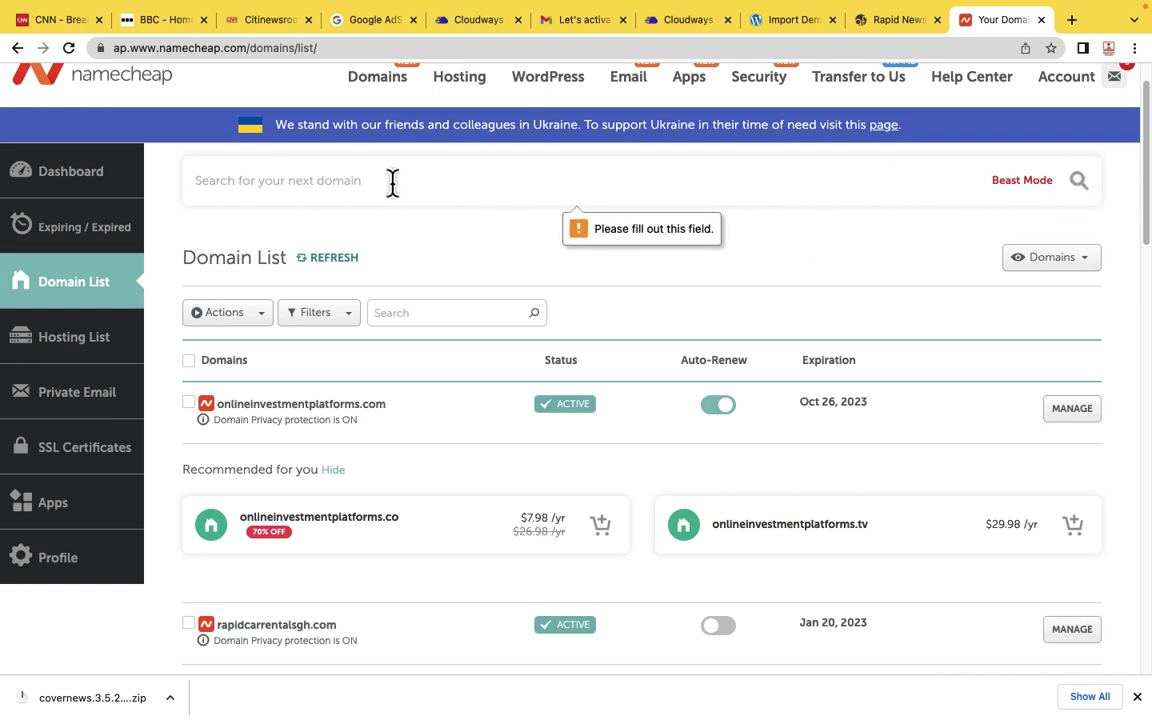
type("rapidnew")
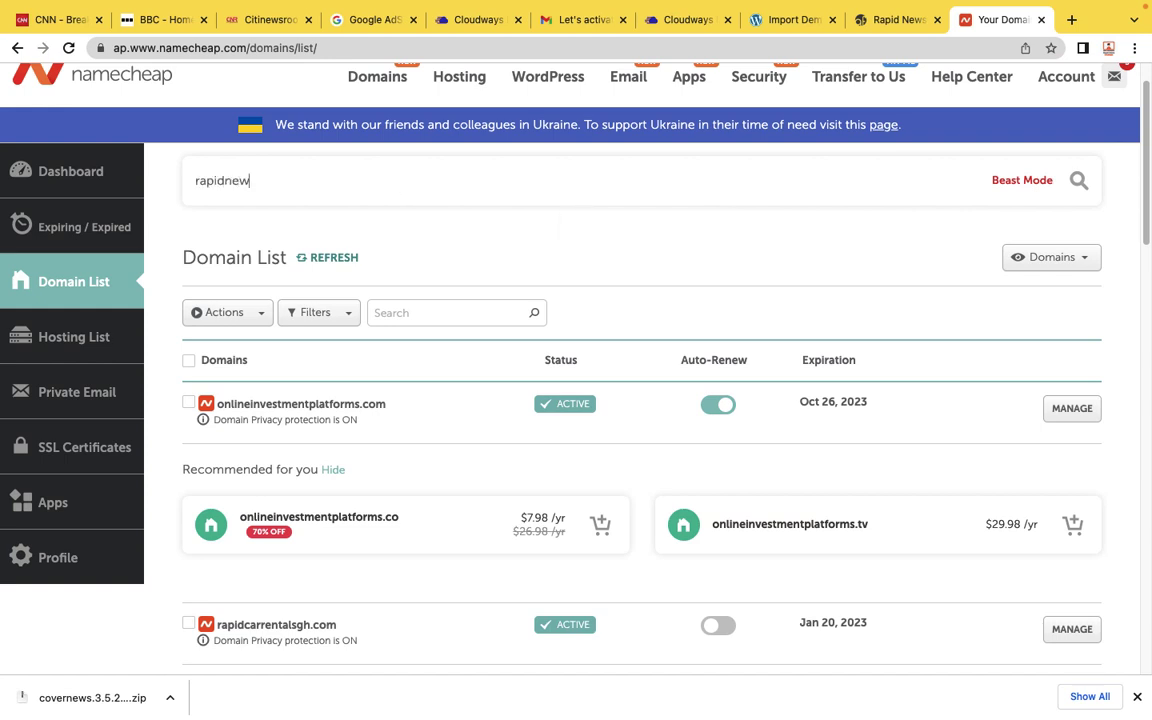
scroll(363, 234, "up", 2)
key("ctrl+a")
key("BackSpace")
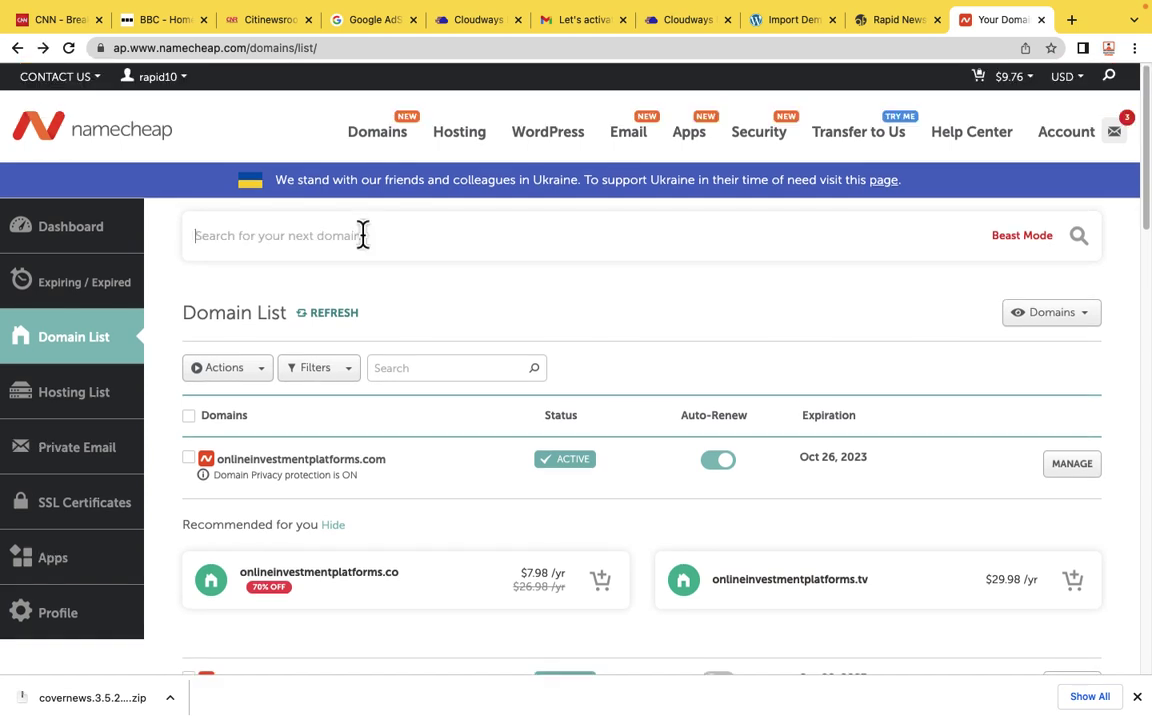
type("rapidnewsgh")
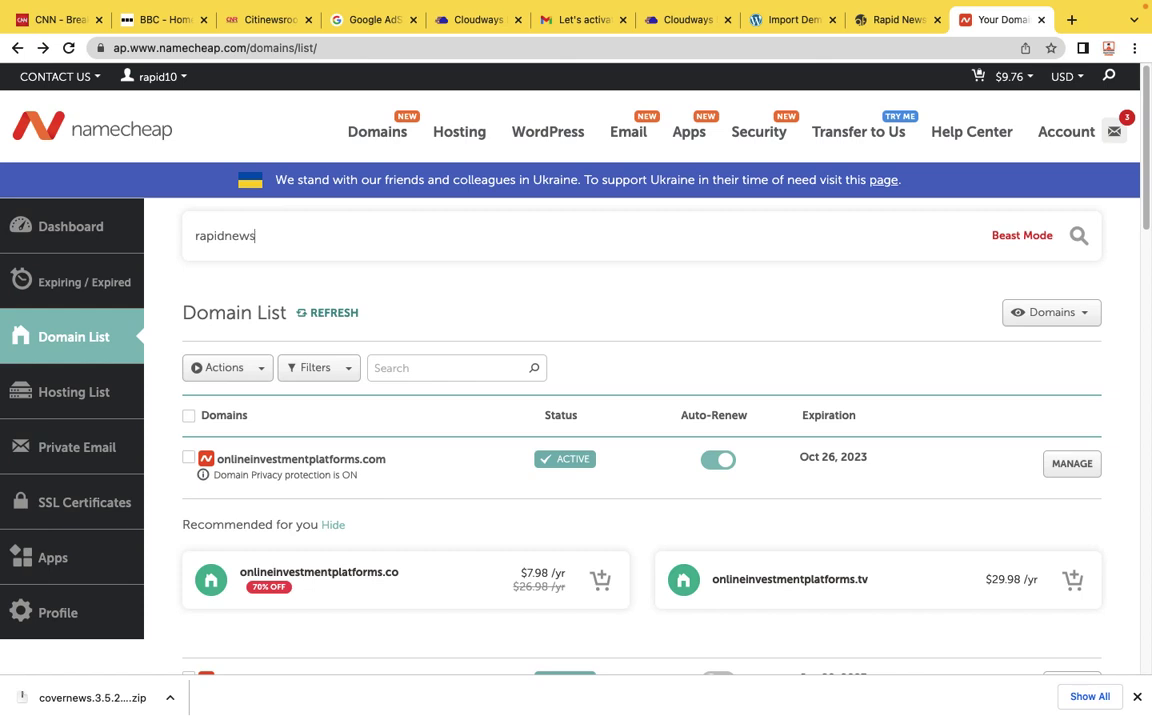
left_click(1081, 240)
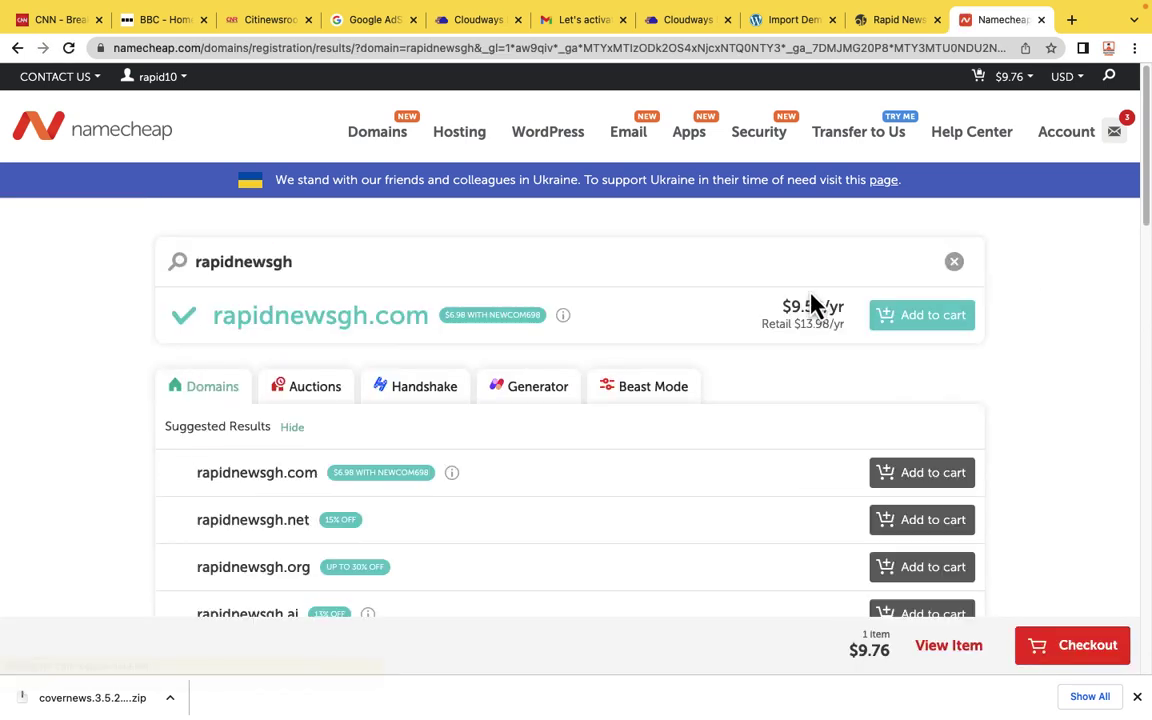
Add rapidnewsgh.com to the cart and confirm the one-year order with free privacy, $9.76 subtotal
mouse_move(458, 328)
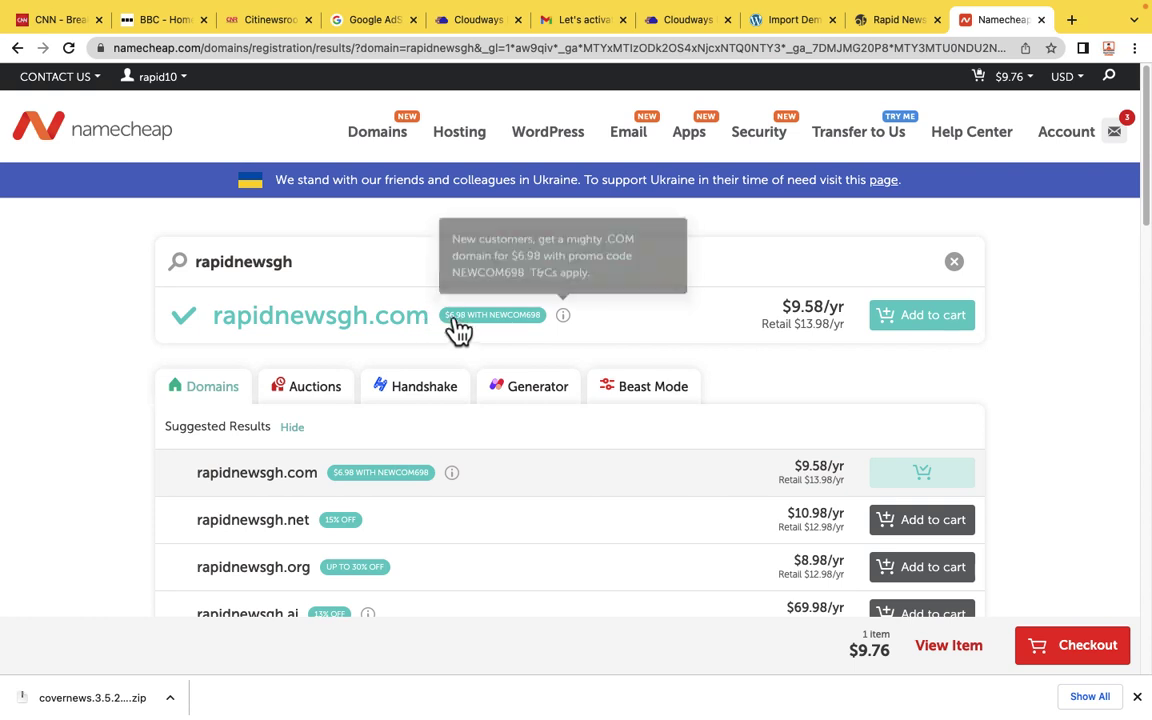
left_click(922, 320)
scroll(816, 323, "down", 3)
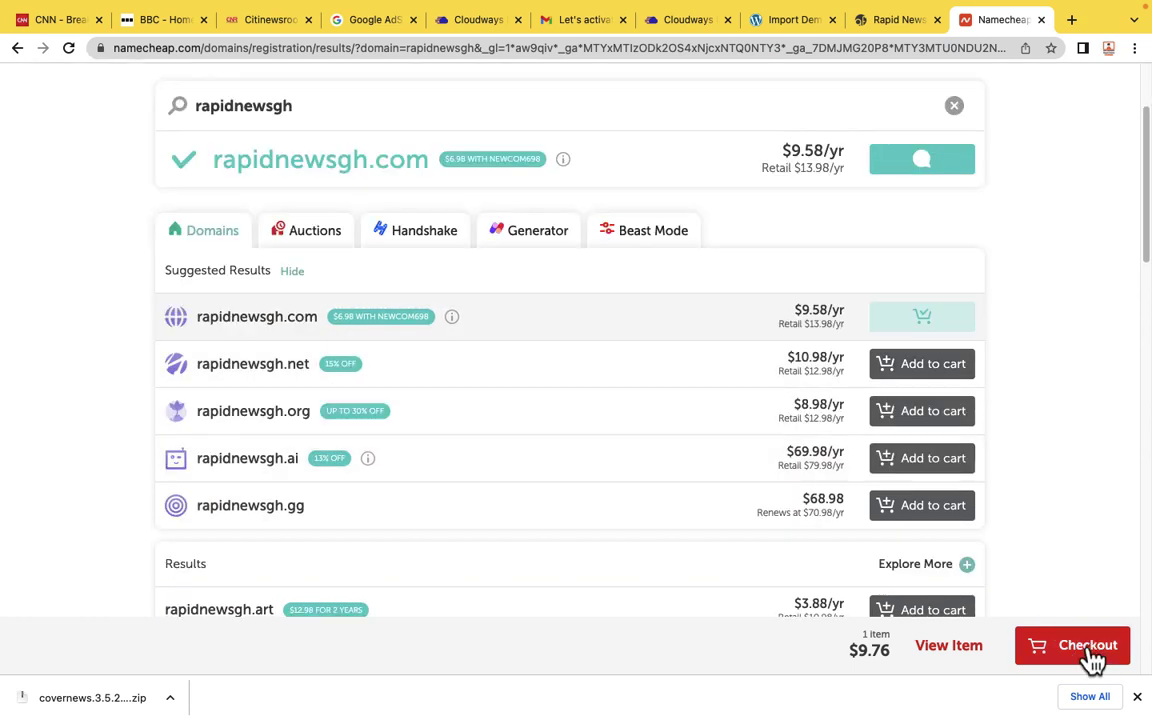
left_click(1086, 656)
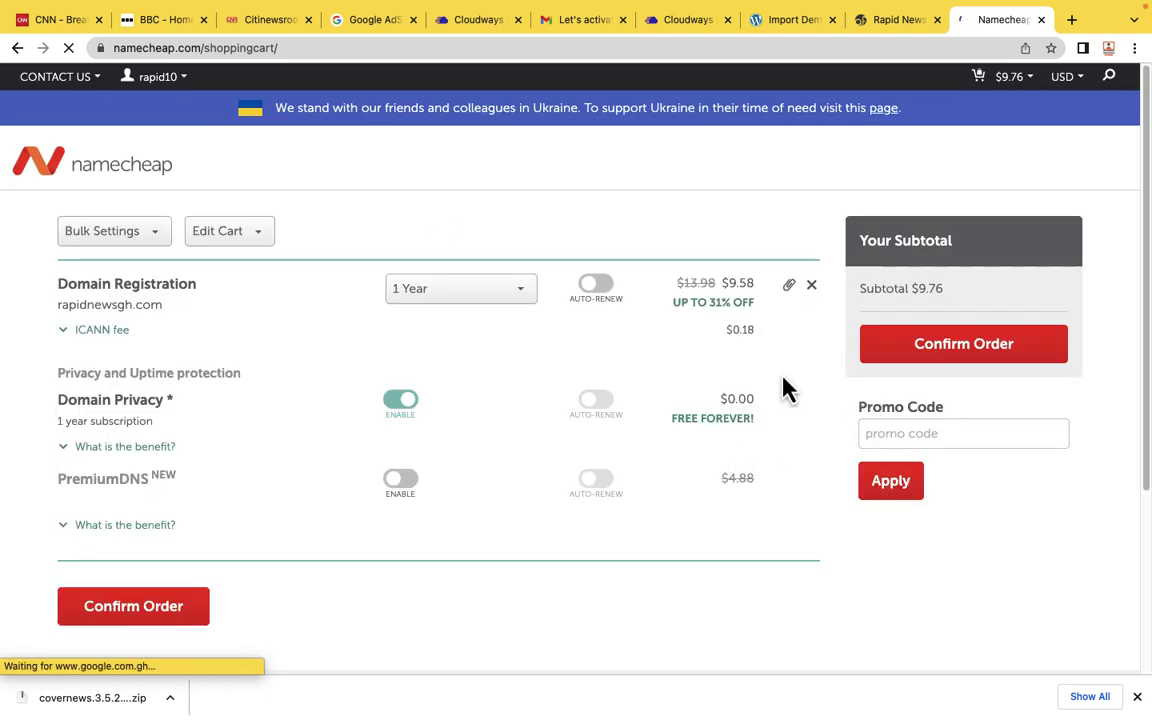
left_click(903, 432)
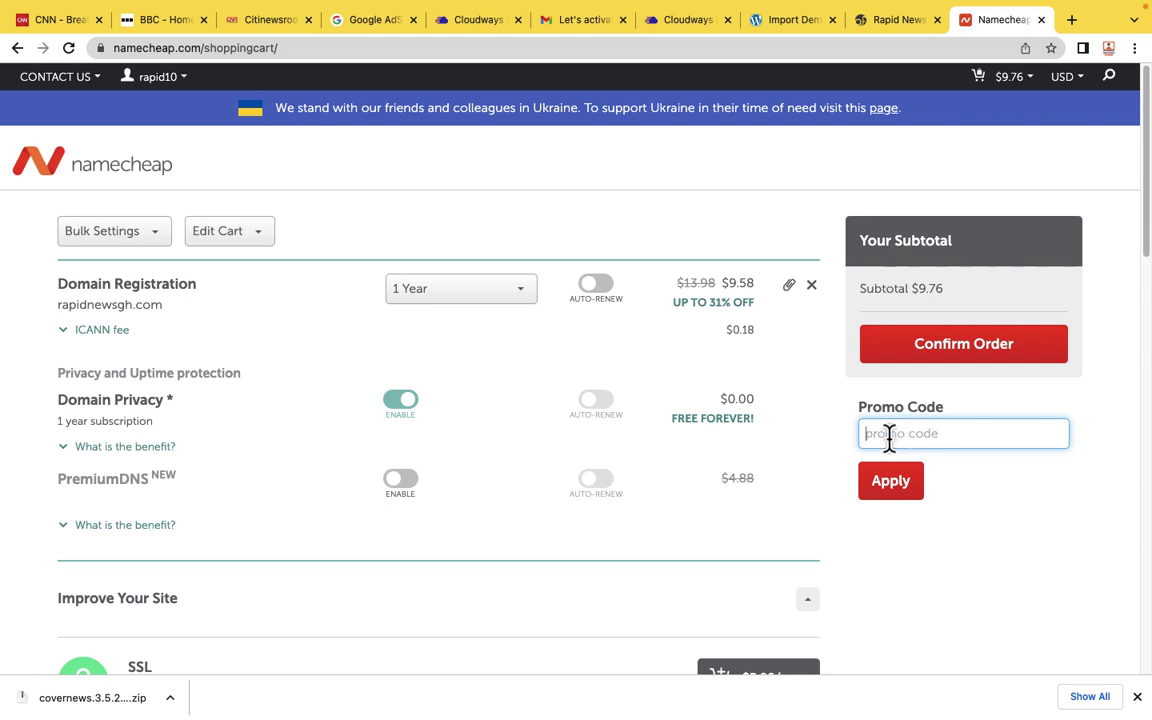
left_click(952, 354)
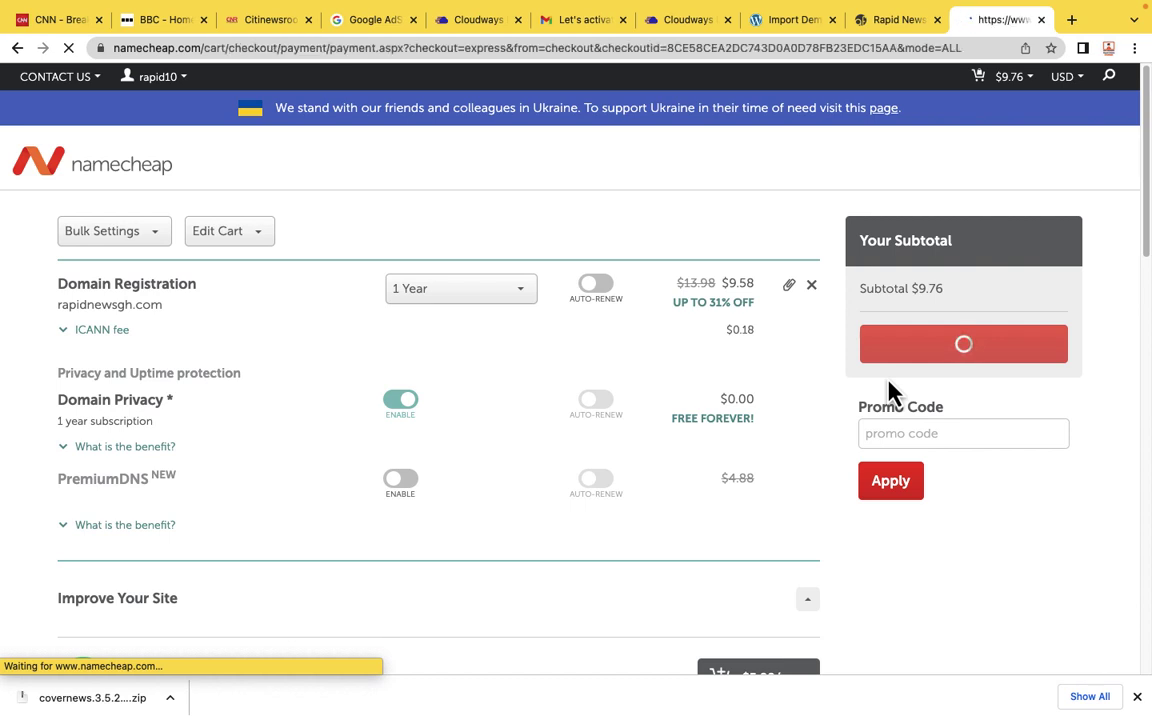
Pay for the order, completing the one-year rapidnewsgh.com registration at $9.58
scroll(465, 437, "down", 3)
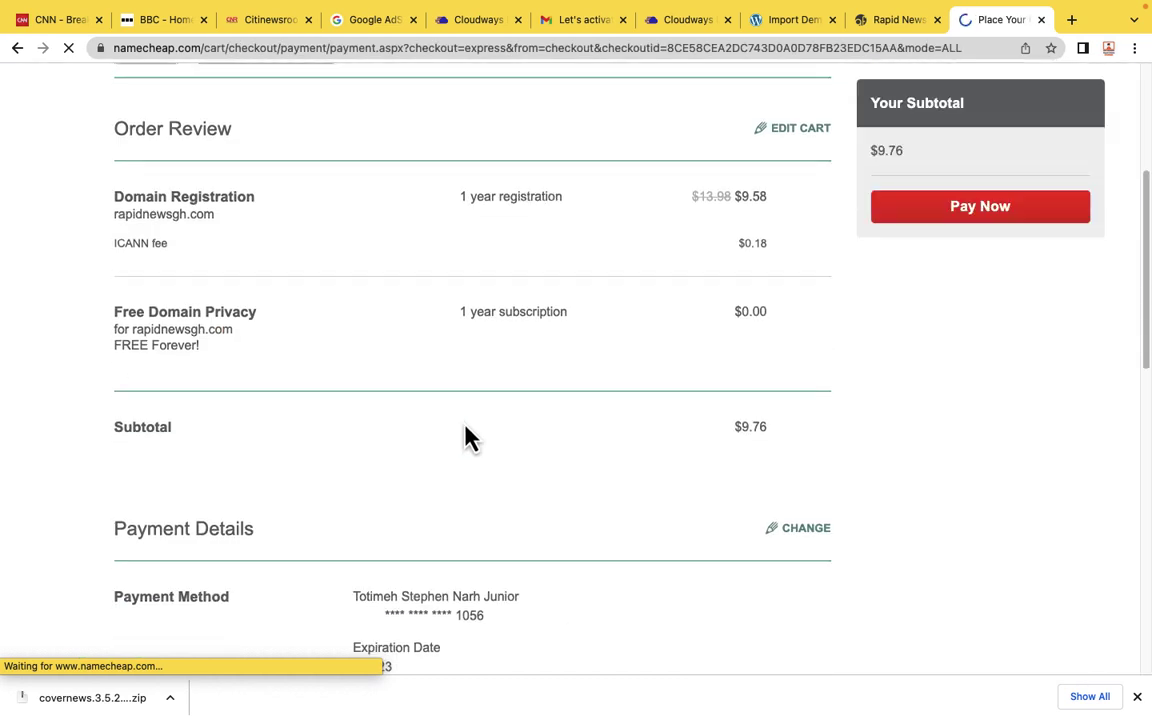
scroll(465, 437, "down", 5)
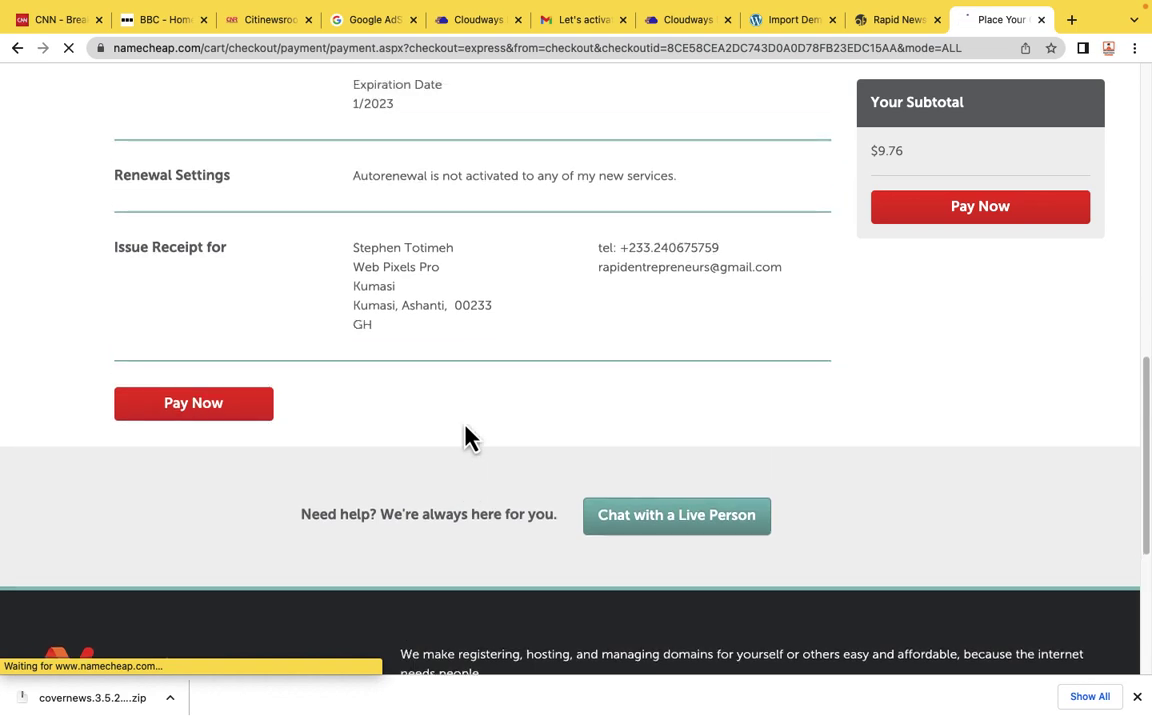
scroll(465, 437, "up", 3)
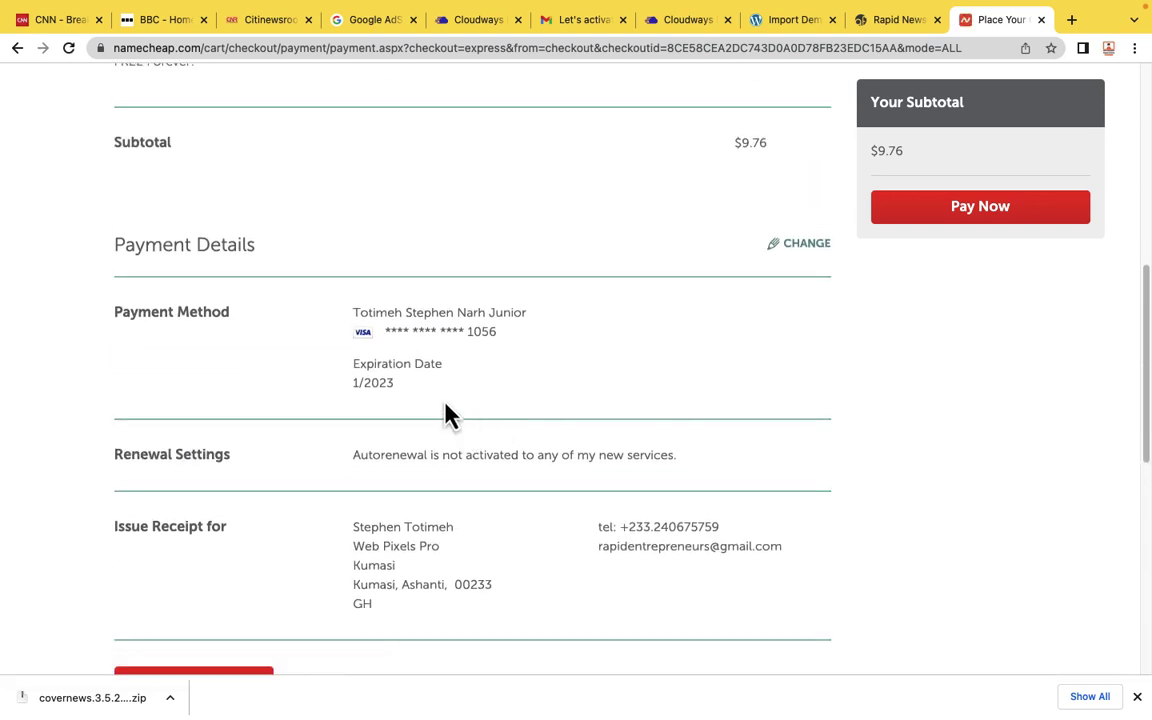
scroll(447, 416, "up", 2)
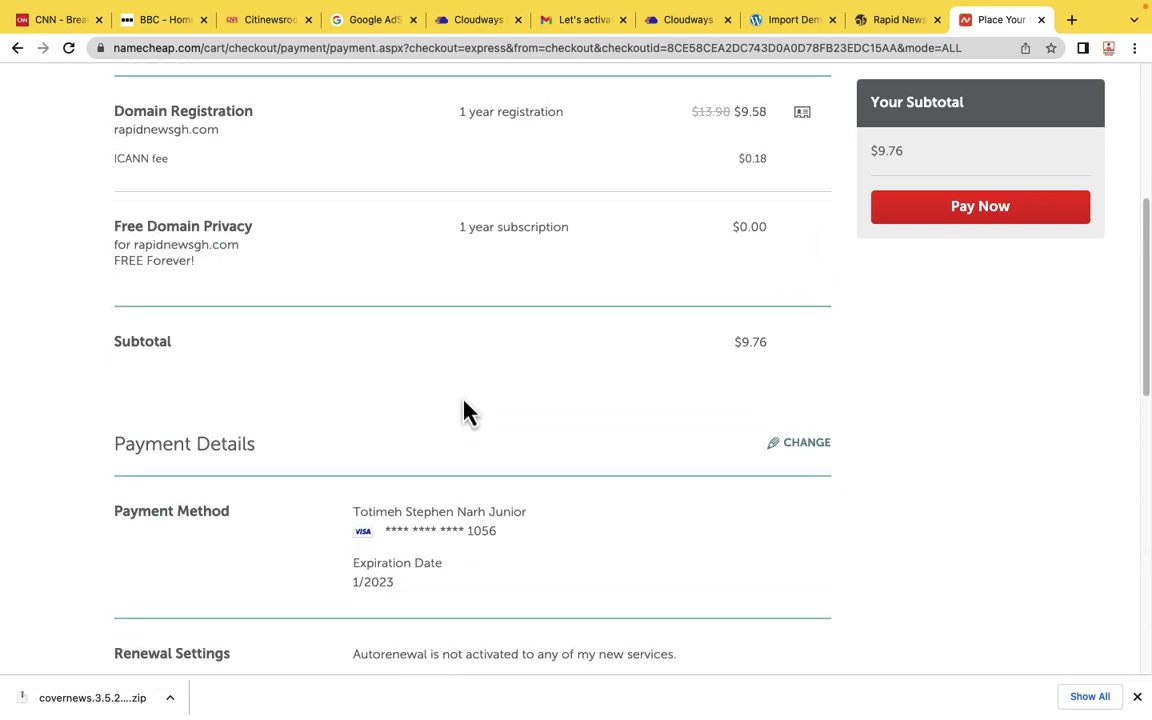
scroll(463, 411, "up", 2)
scroll(432, 468, "down", 3)
scroll(431, 453, "down", 5)
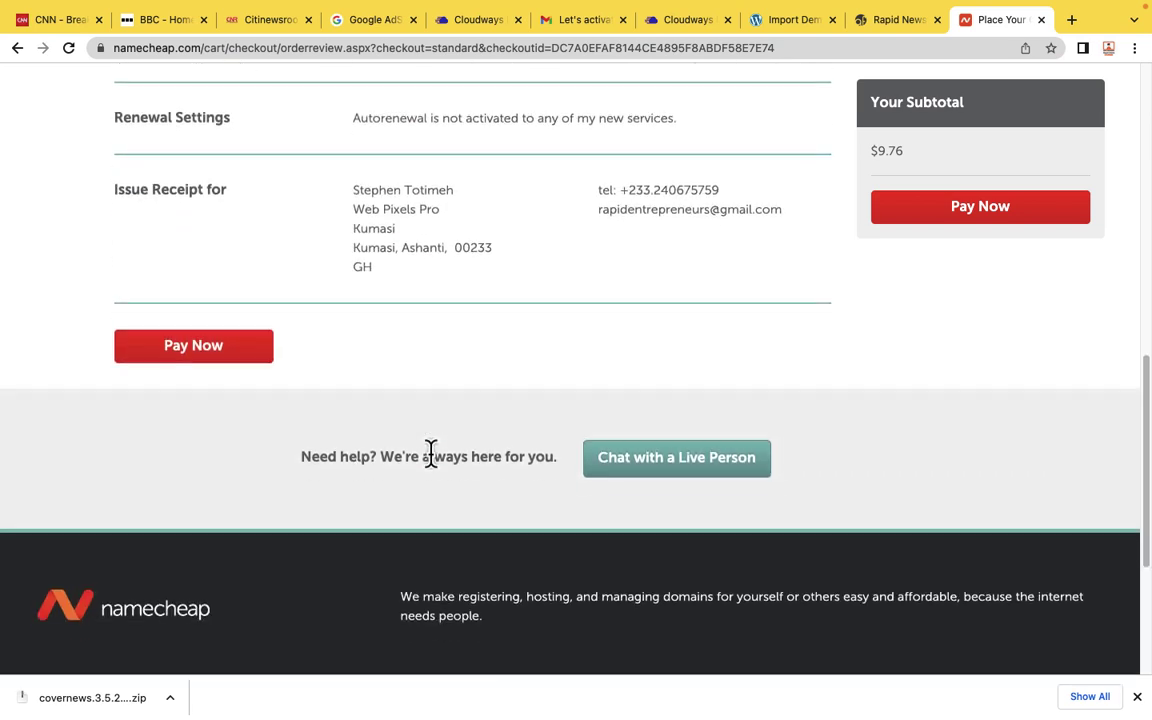
left_click(218, 358)
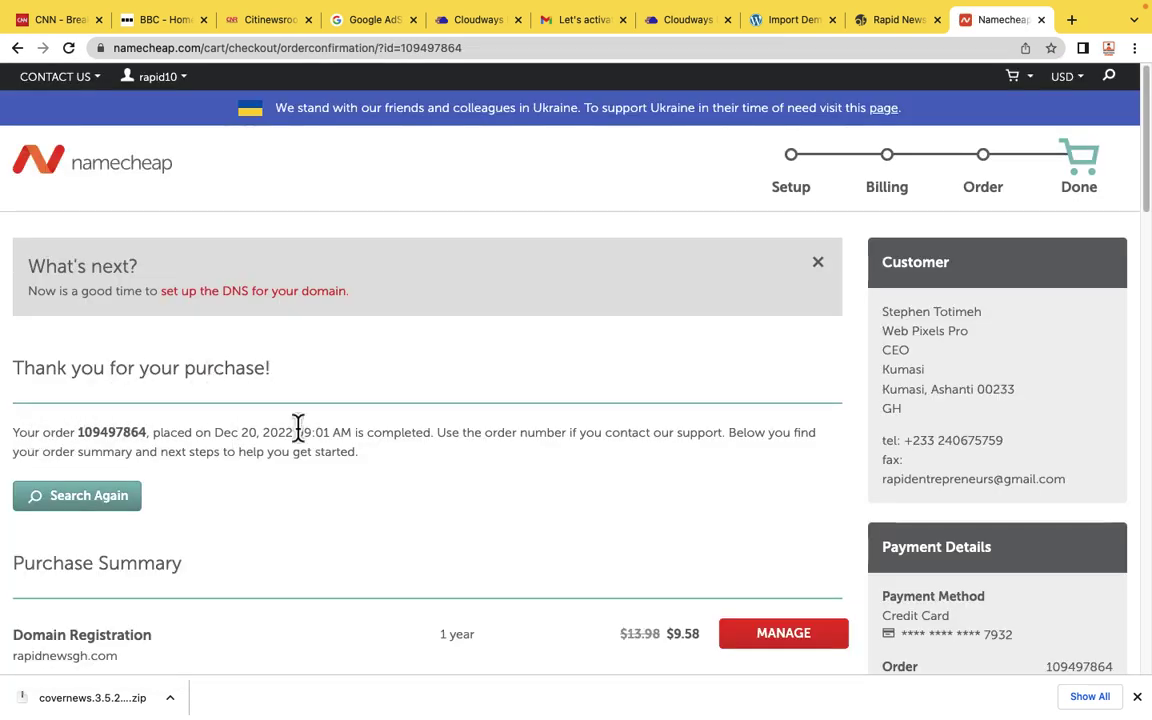
Go to the Dashboard from the rapid10 account menu and view rapidnewsgh.com under Recently Active
scroll(298, 435, "down", 3)
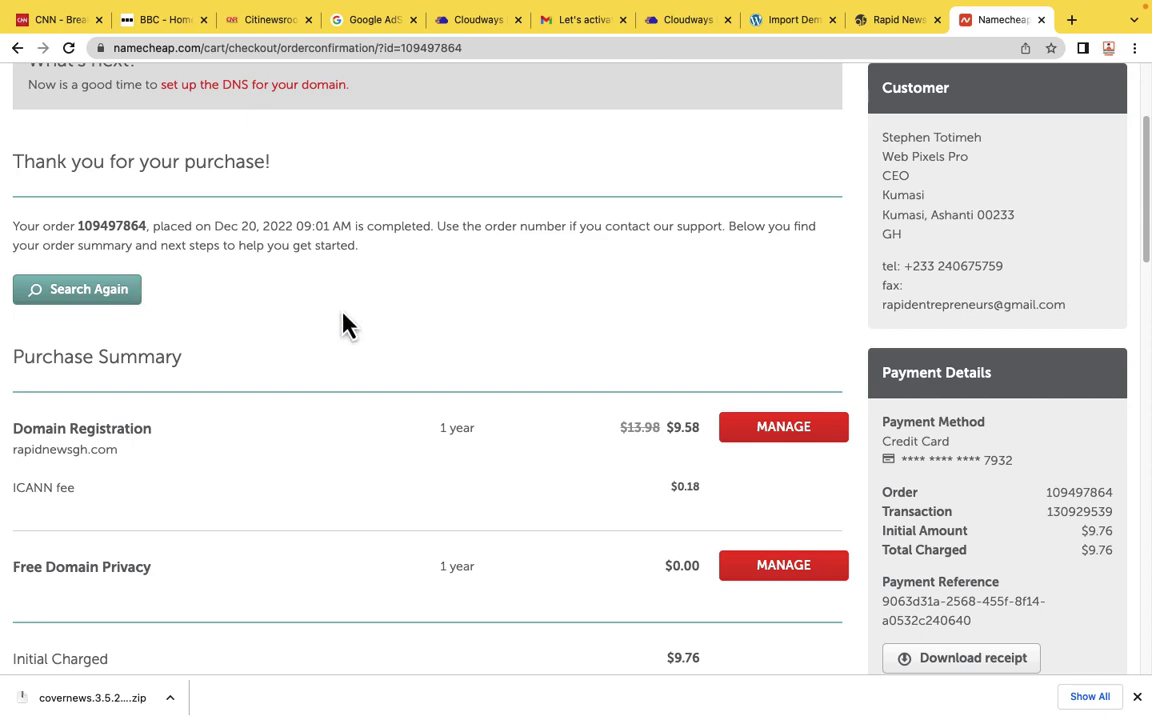
scroll(375, 329, "down", 7)
scroll(375, 330, "up", 5)
scroll(372, 330, "up", 5)
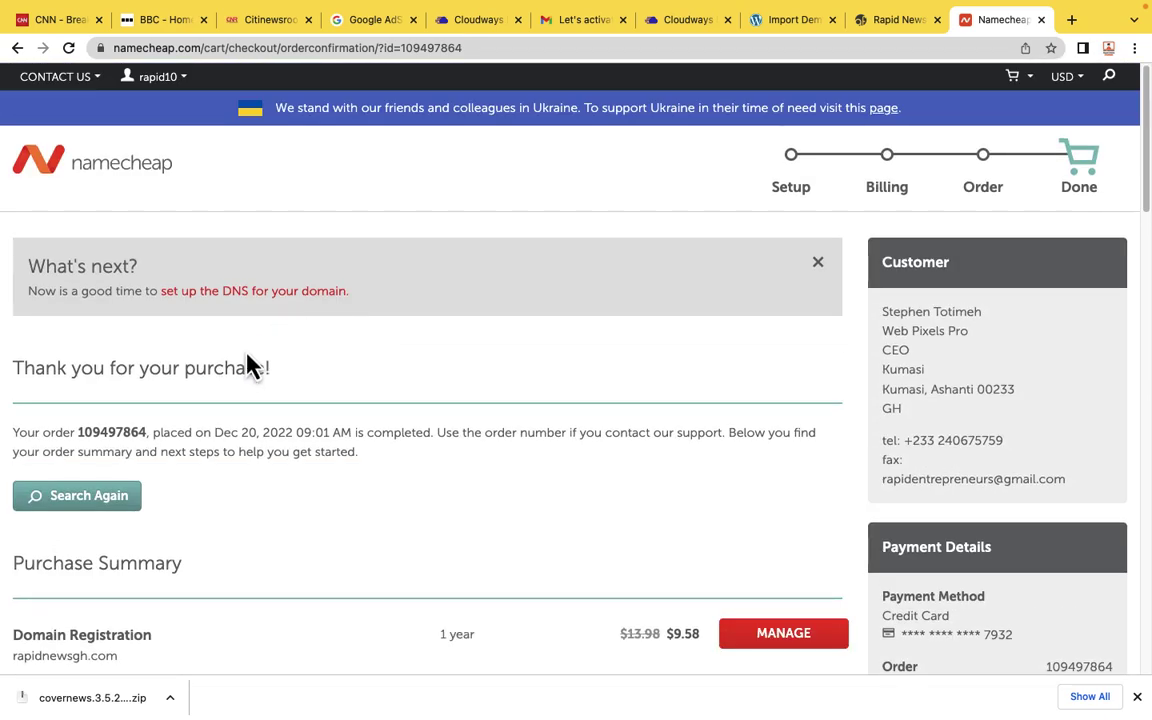
scroll(465, 365, "down", 1)
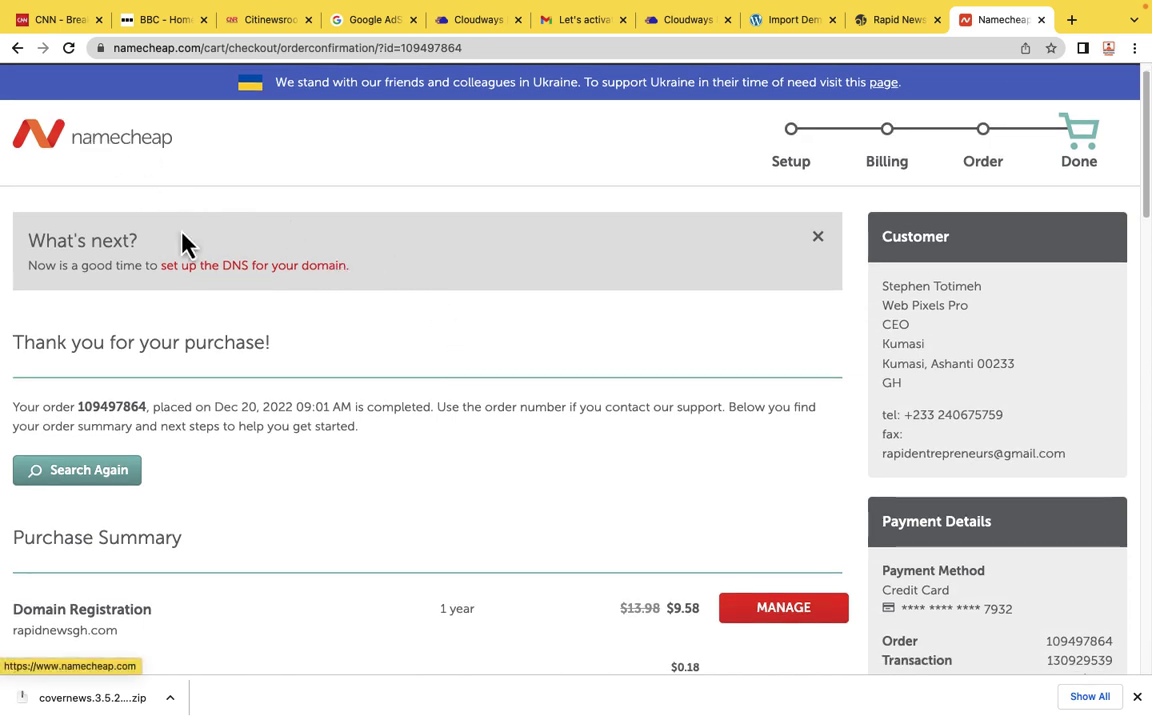
scroll(297, 330, "up", 1)
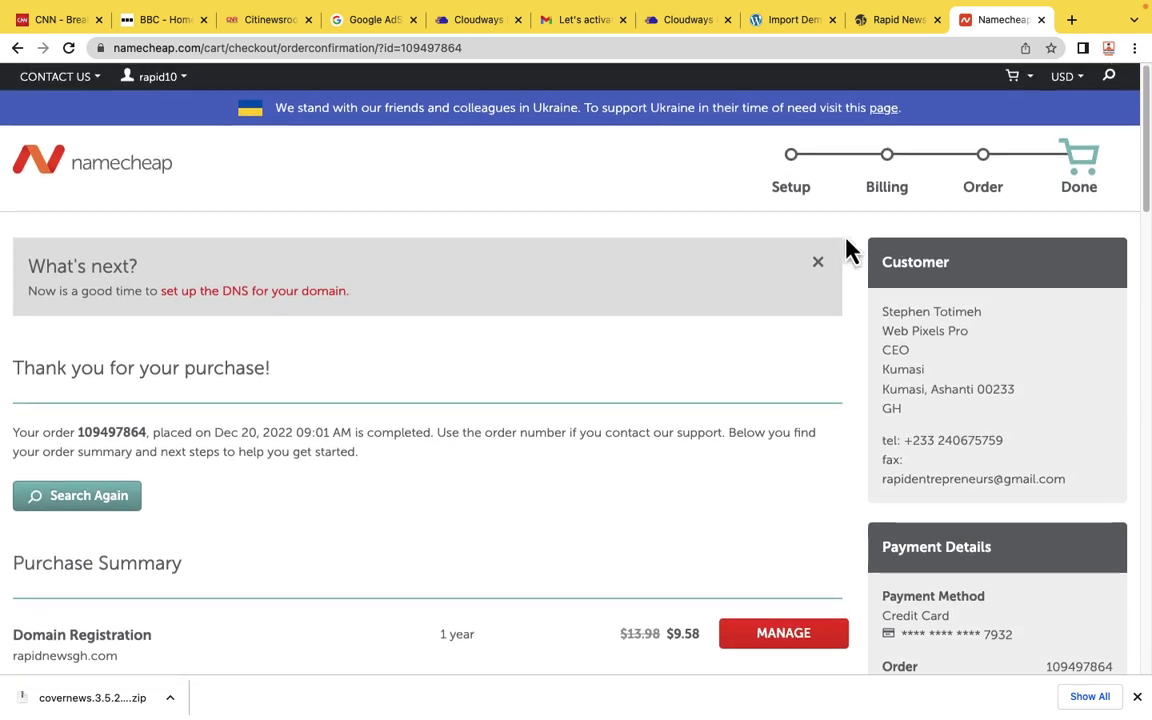
left_click(160, 78)
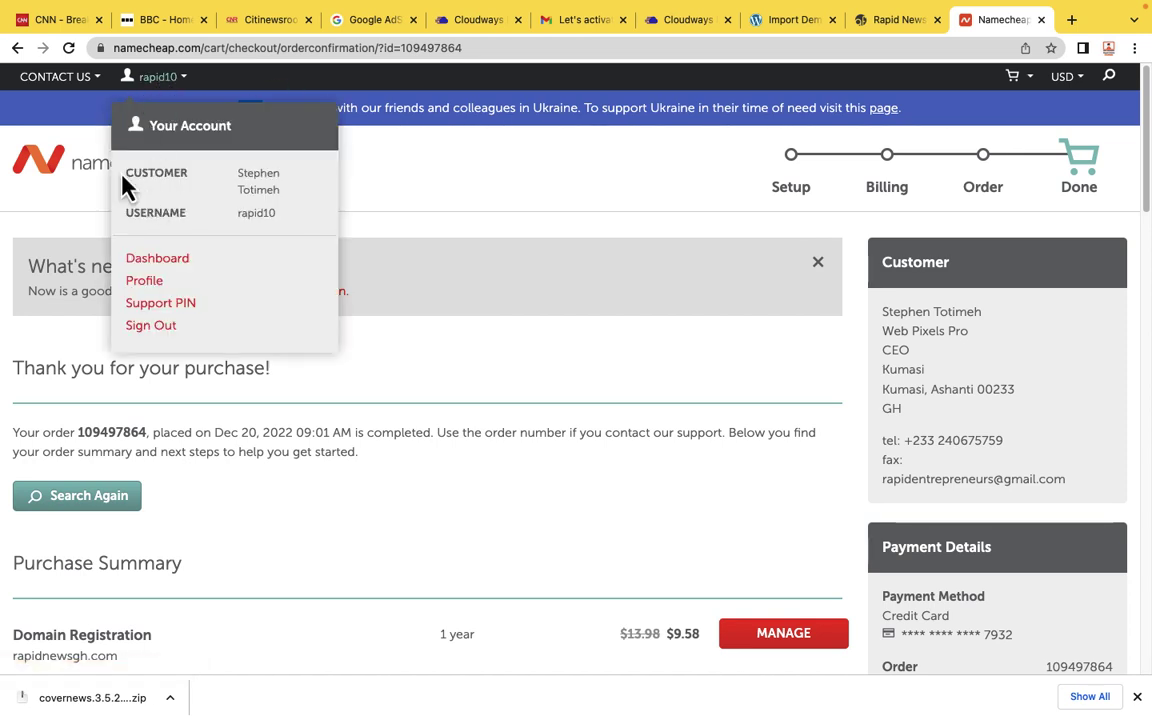
left_click(160, 266)
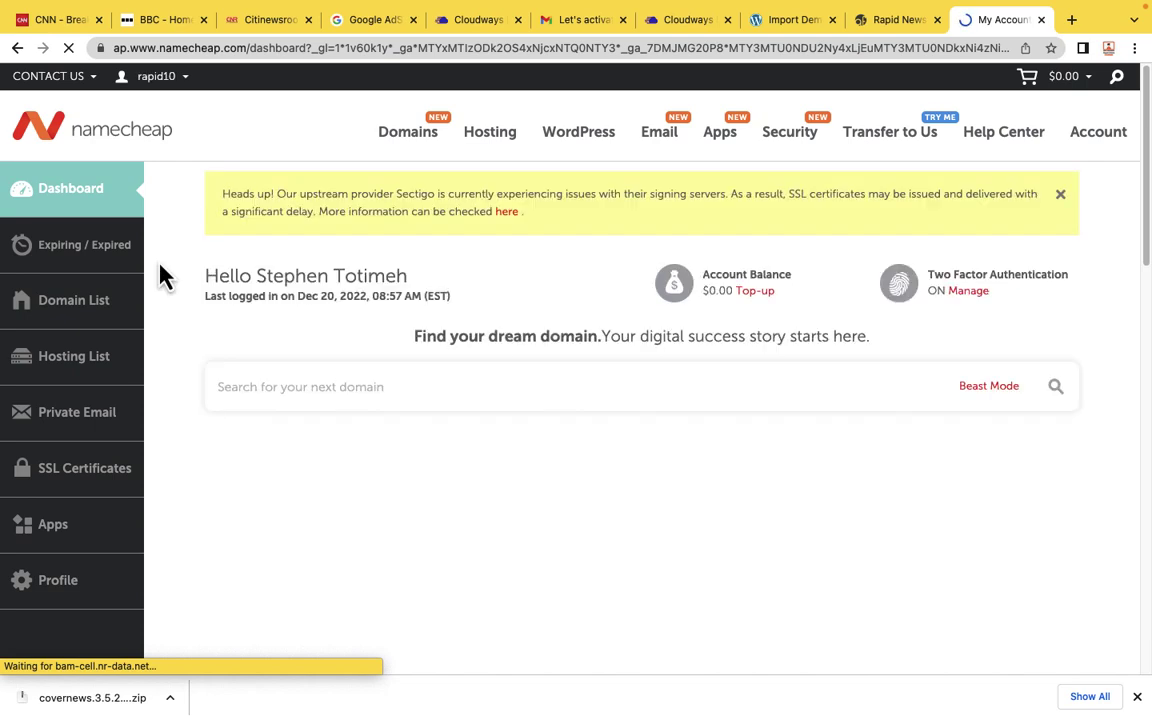
scroll(332, 273, "down", 3)
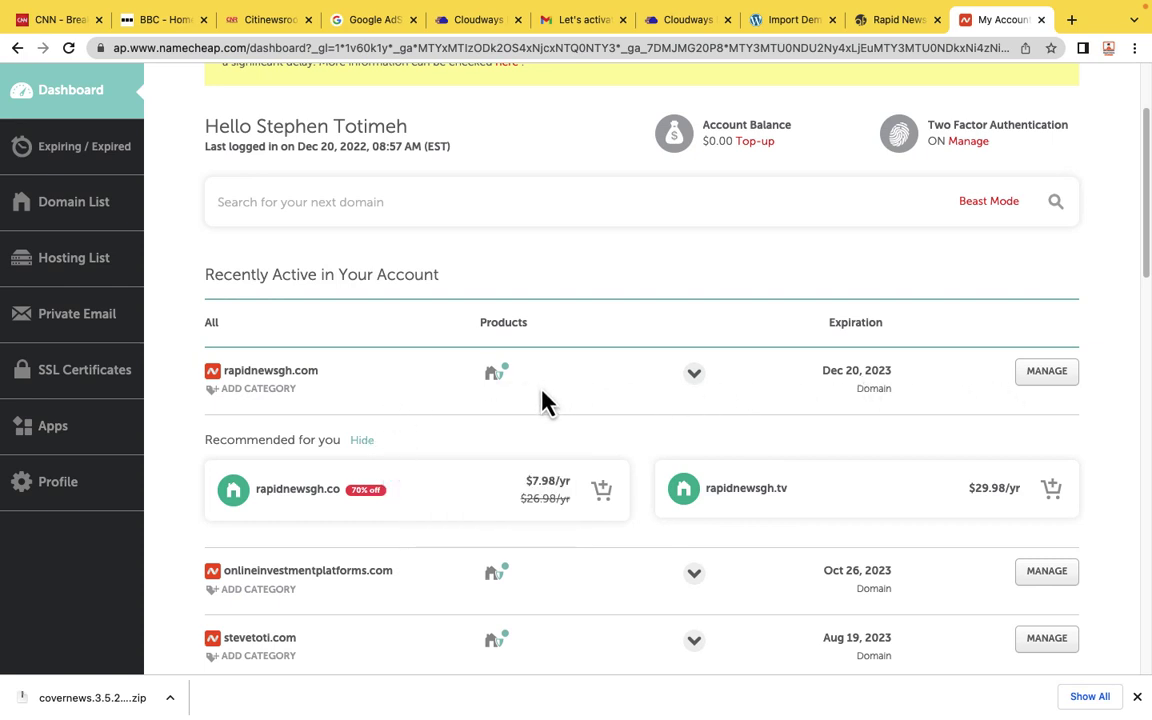
mouse_move(495, 382)
Scroll through the Rapid News GH App's access details to find its public IP 159.65.86.222
scroll(697, 298, "up", 1)
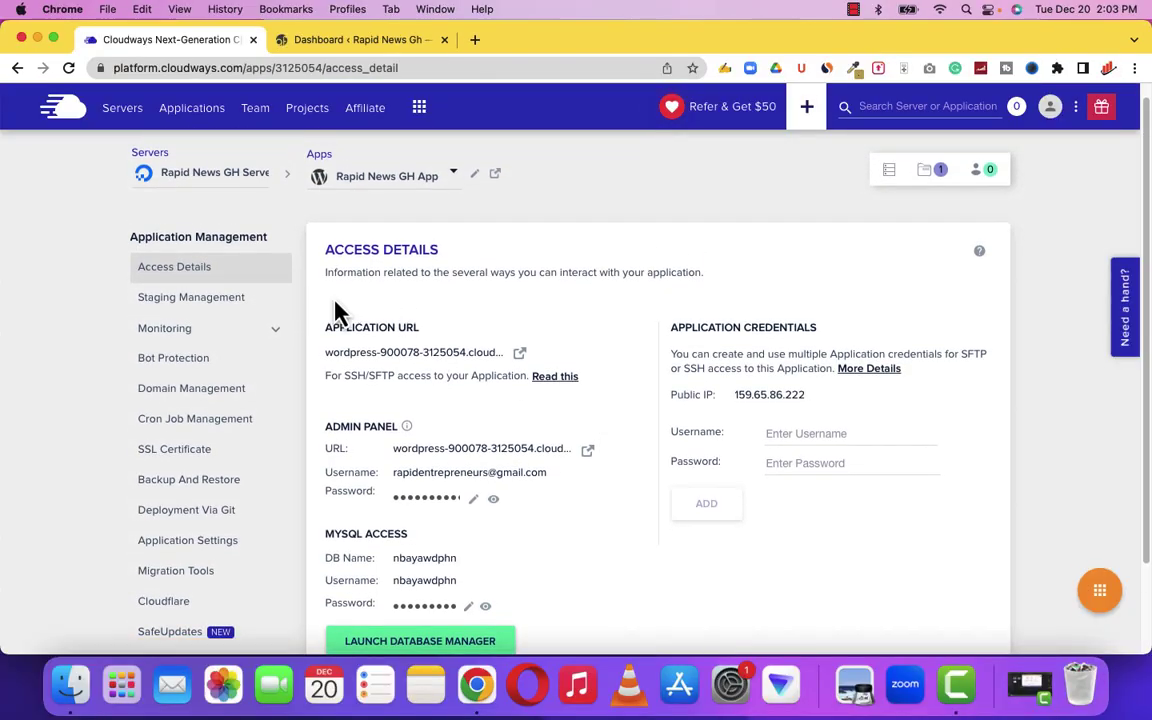
scroll(445, 328, "up", 1)
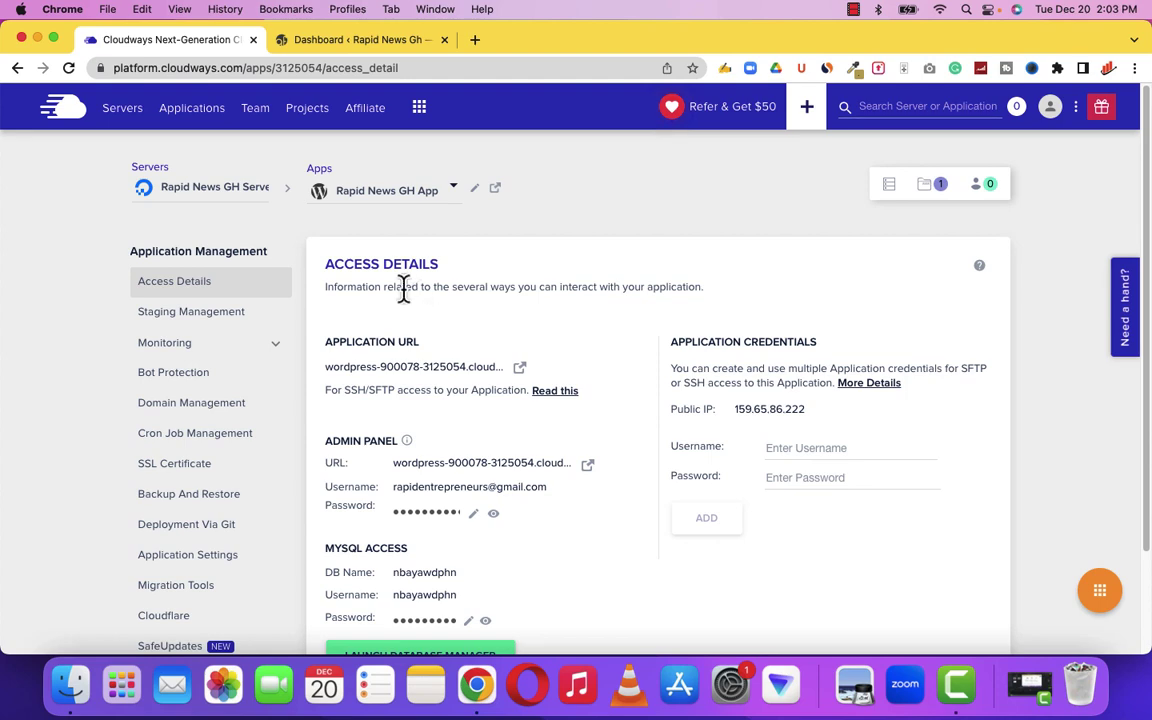
scroll(558, 350, "down", 1)
scroll(558, 350, "down", 3)
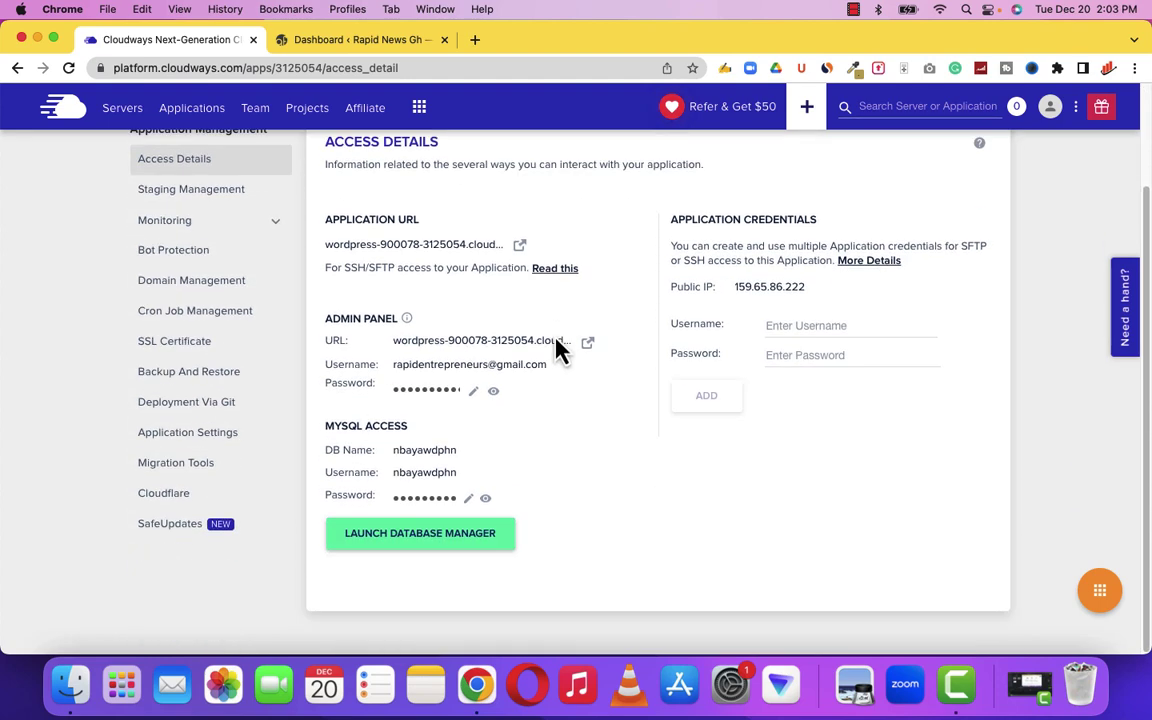
scroll(560, 347, "up", 1)
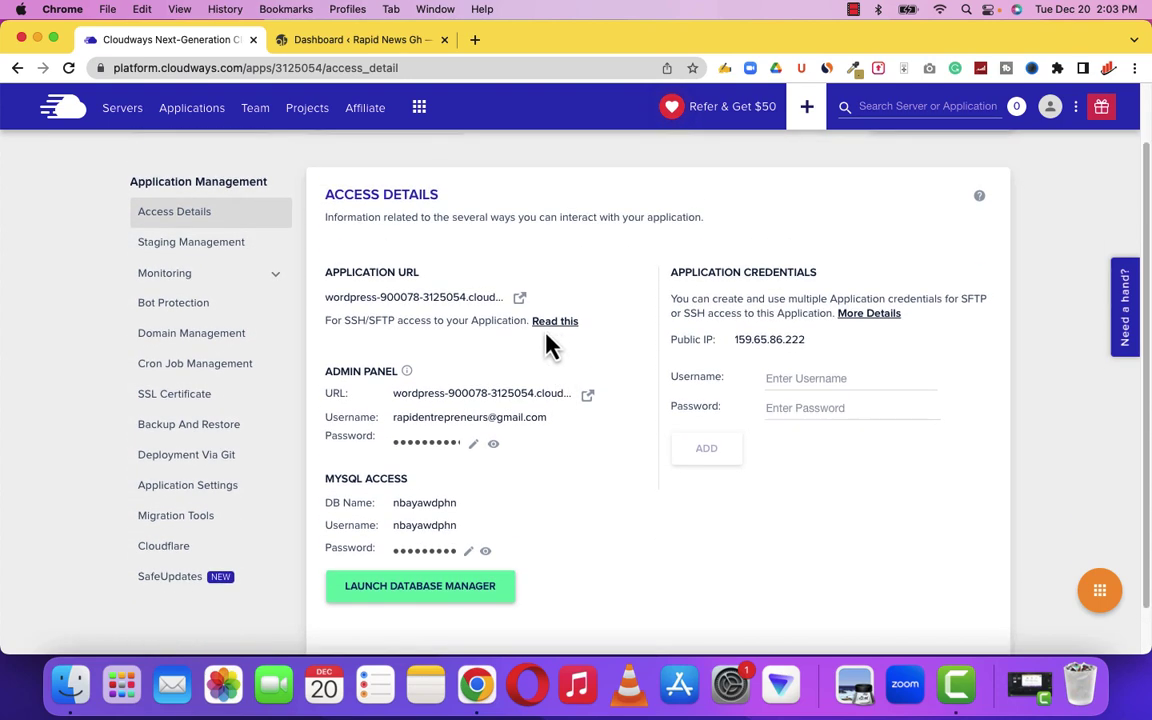
In Domain Management, set rapidnewsgh.com as the Rapid News GH App's primary domain and save
left_click(193, 347)
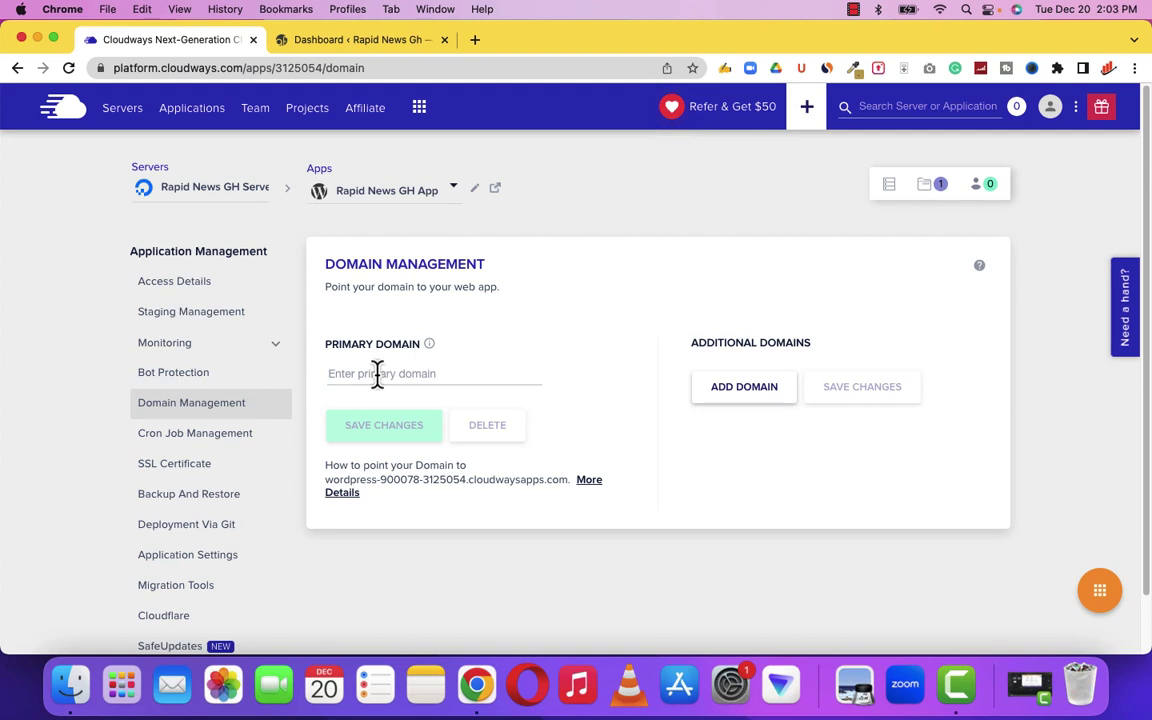
type("rapidnewsgh")
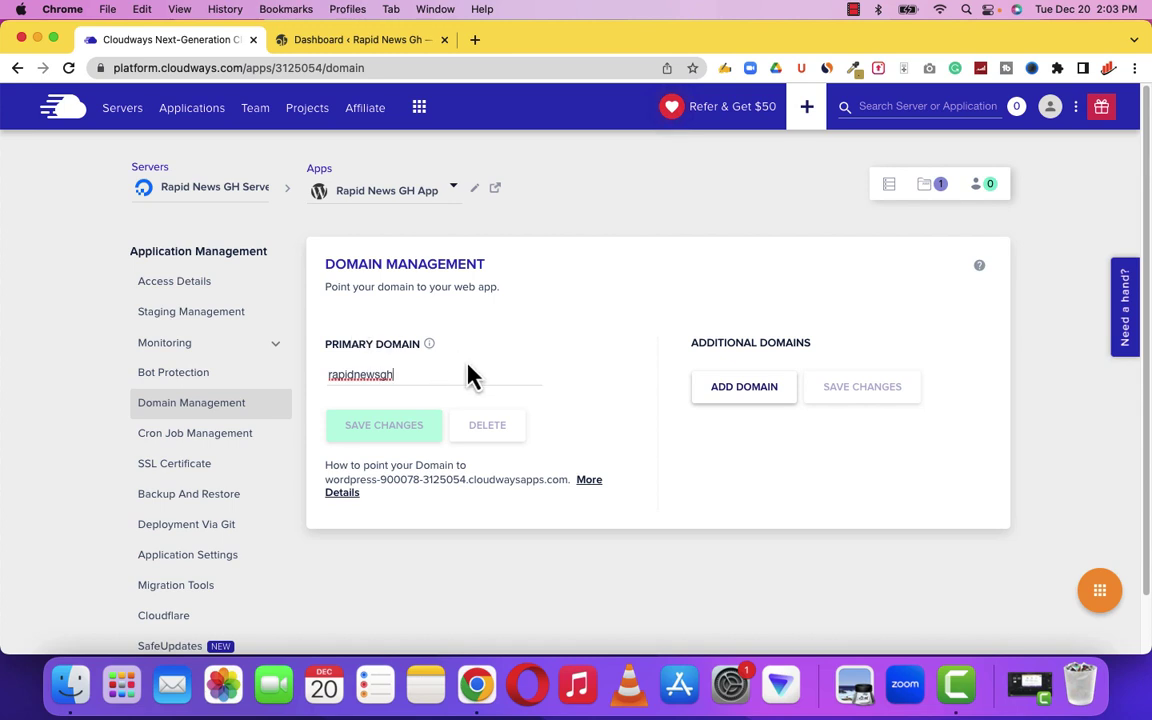
type(".com")
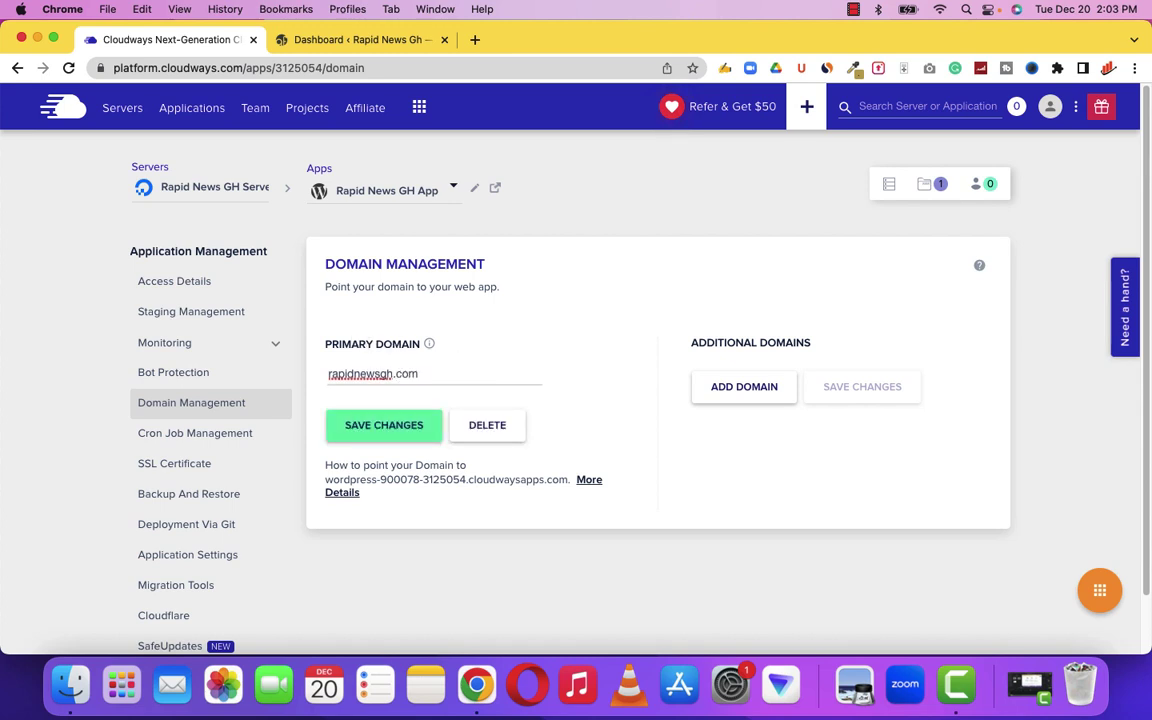
left_click(390, 425)
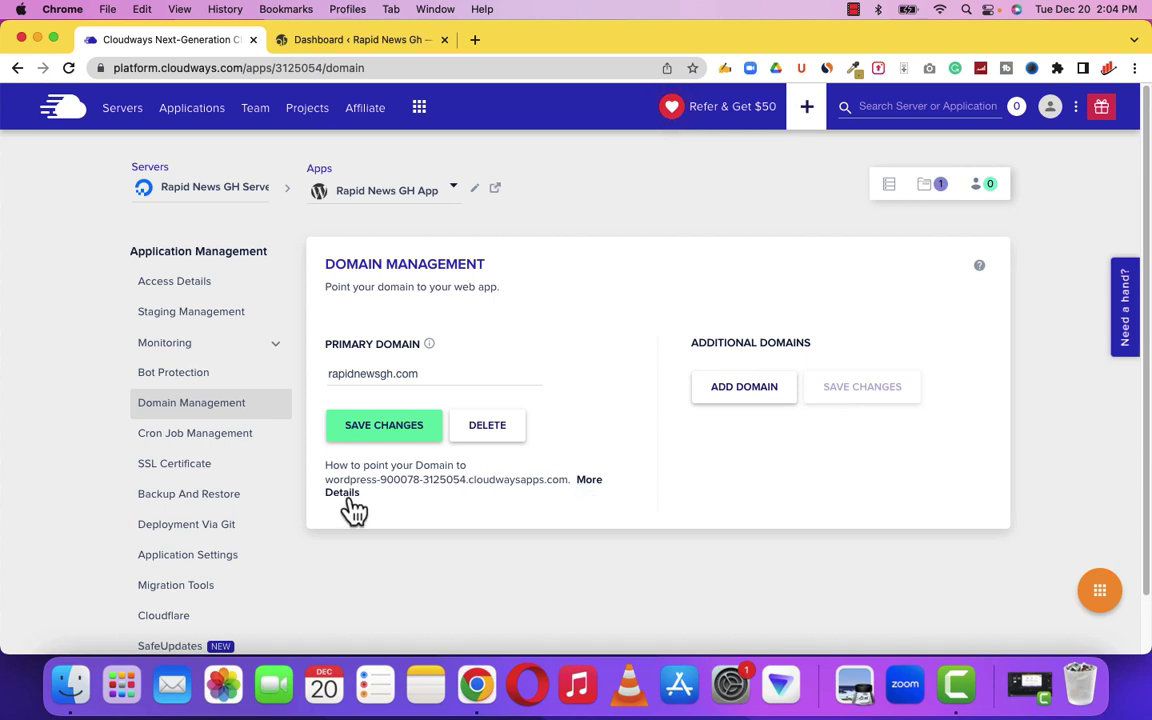
Open and read the Cloudways guide on pointing a domain to the server
left_click(347, 494)
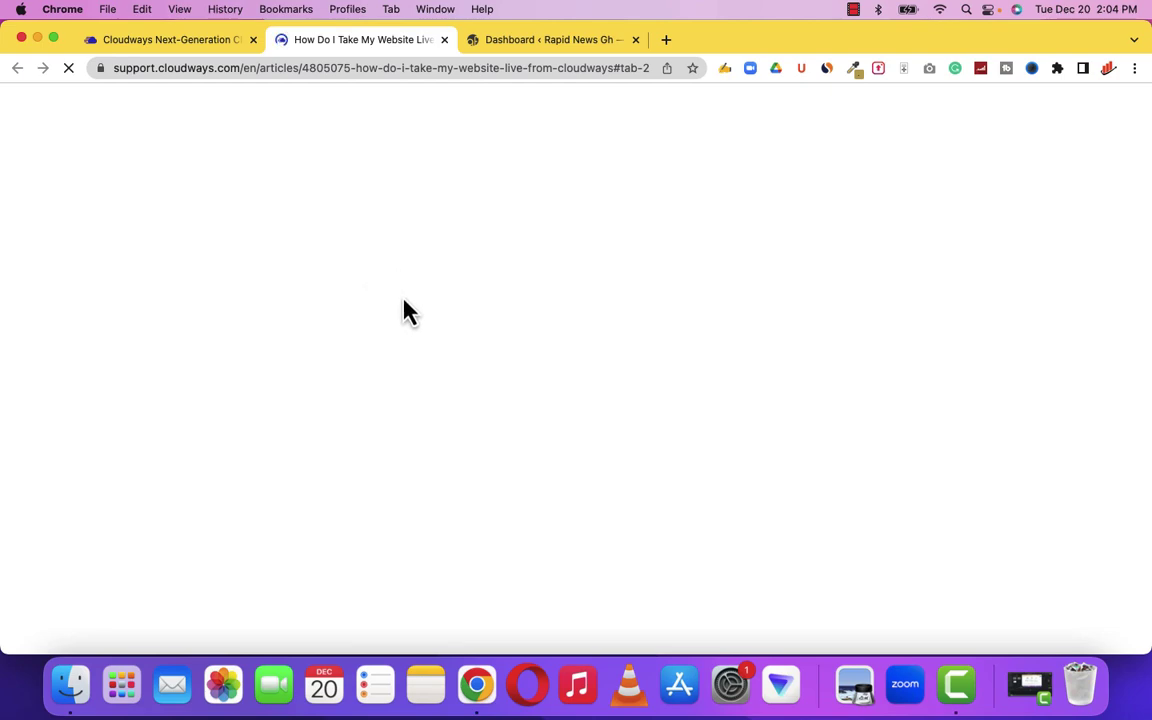
scroll(470, 340, "down", 8)
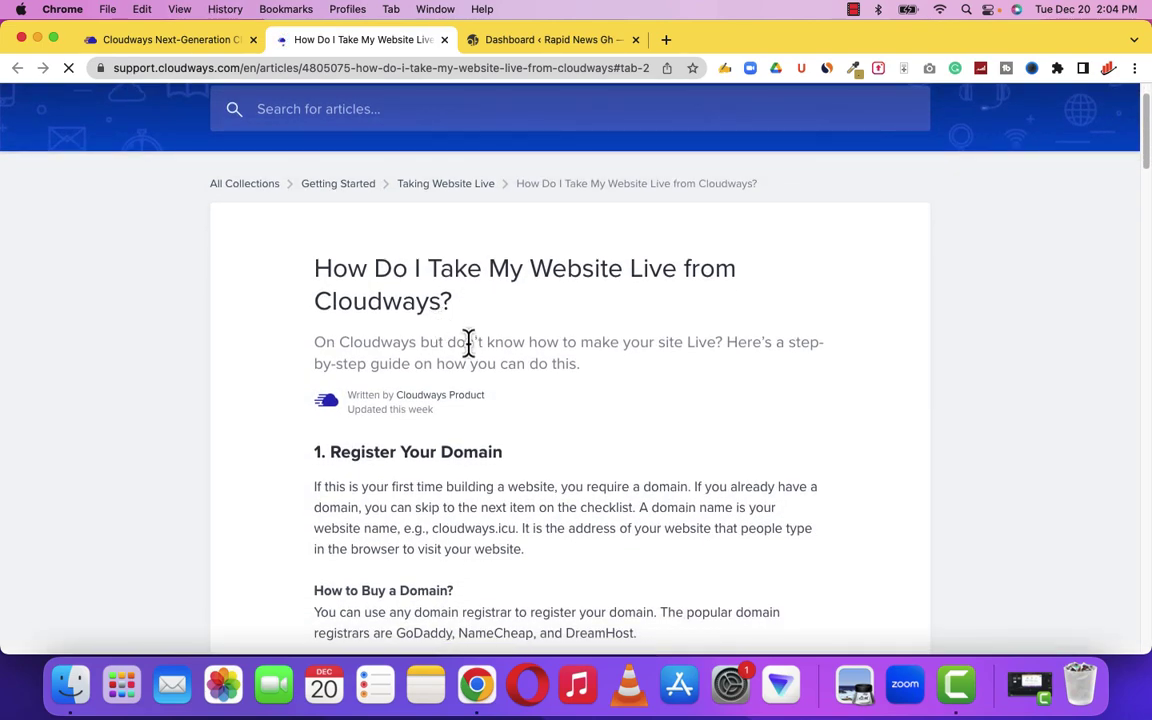
scroll(470, 343, "down", 6)
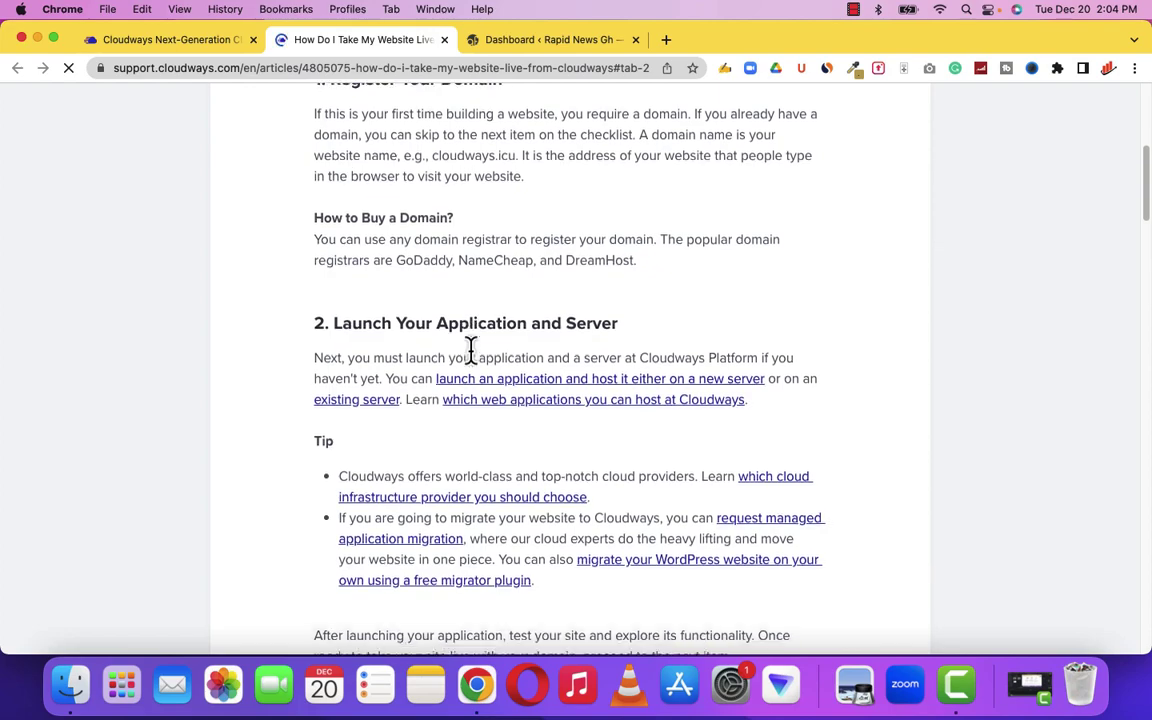
scroll(470, 349, "down", 5)
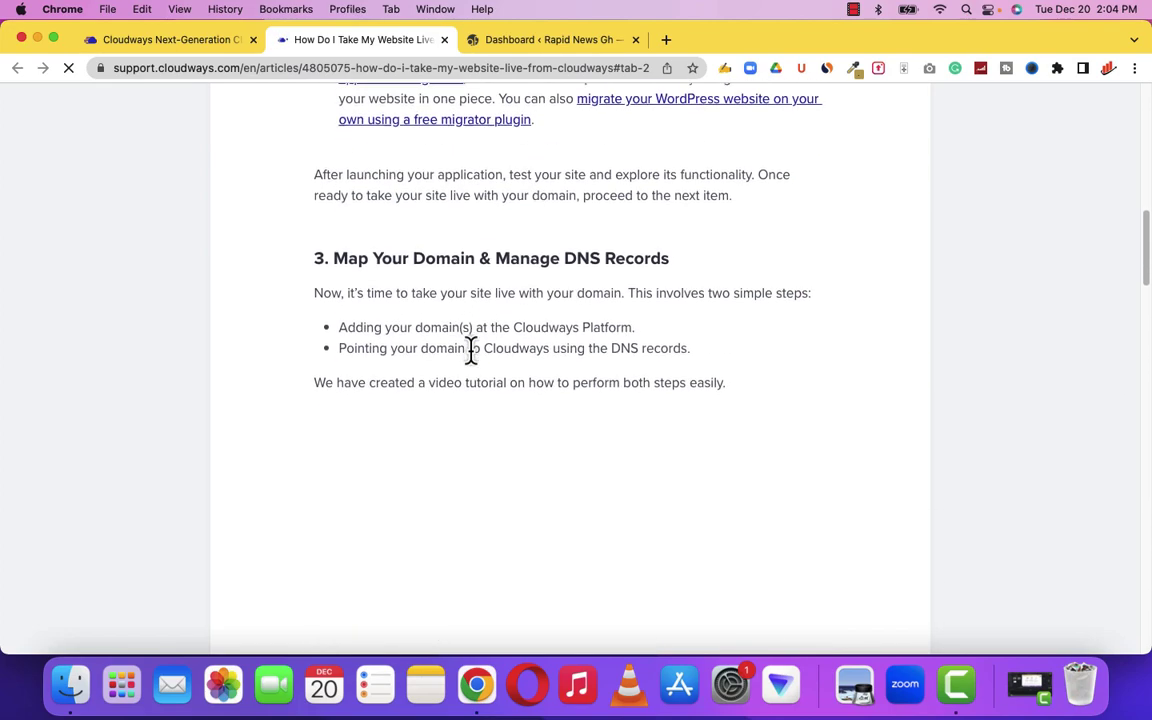
scroll(470, 349, "up", 13)
scroll(470, 349, "down", 5)
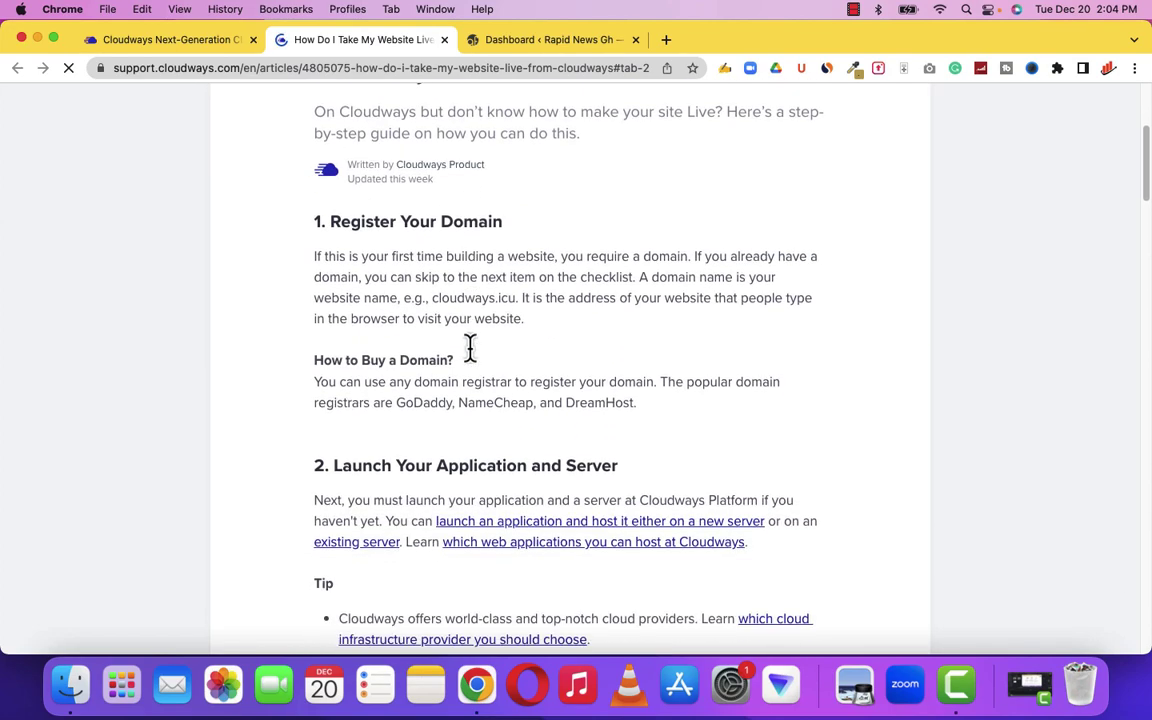
scroll(476, 334, "down", 15)
scroll(476, 334, "up", 4)
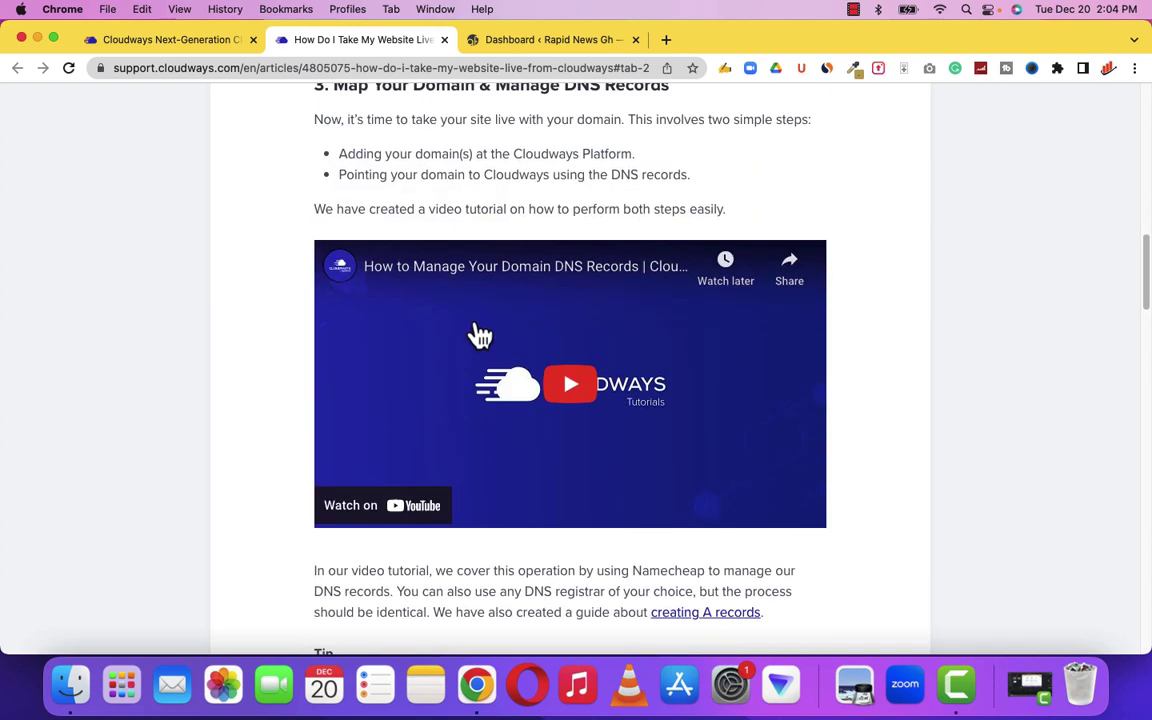
scroll(476, 334, "down", 7)
scroll(588, 364, "up", 2)
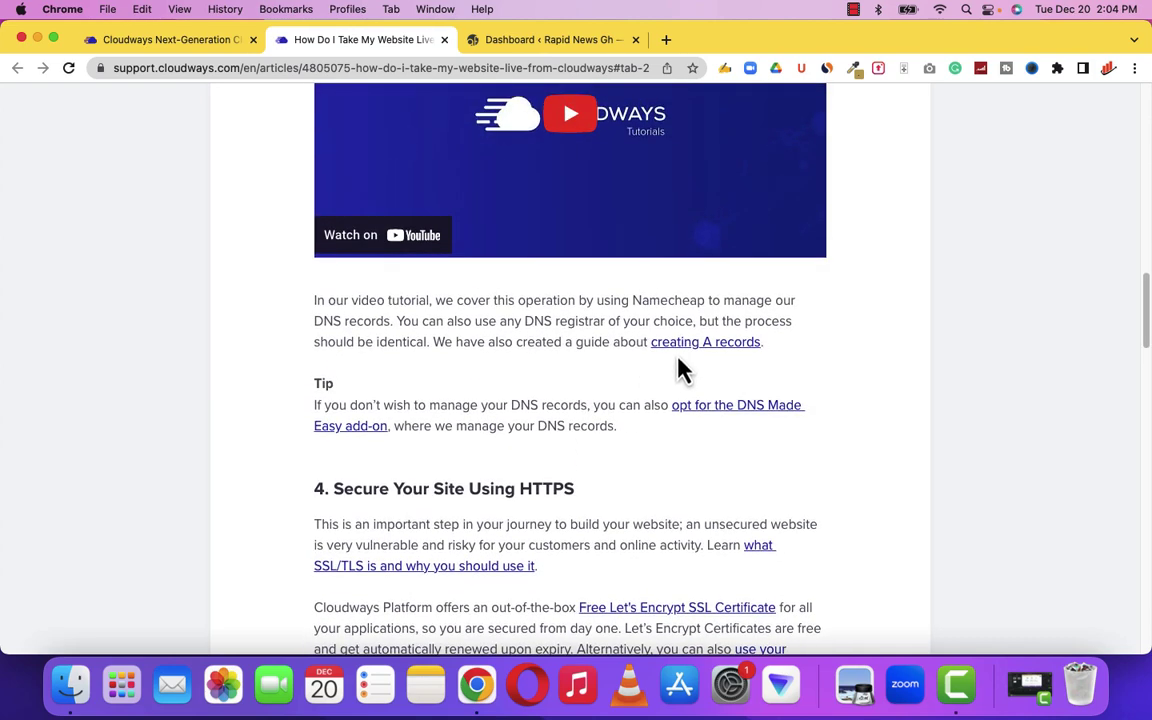
Read the Creating an A Record guide's settings for root, www and subdomain records
left_click(697, 359)
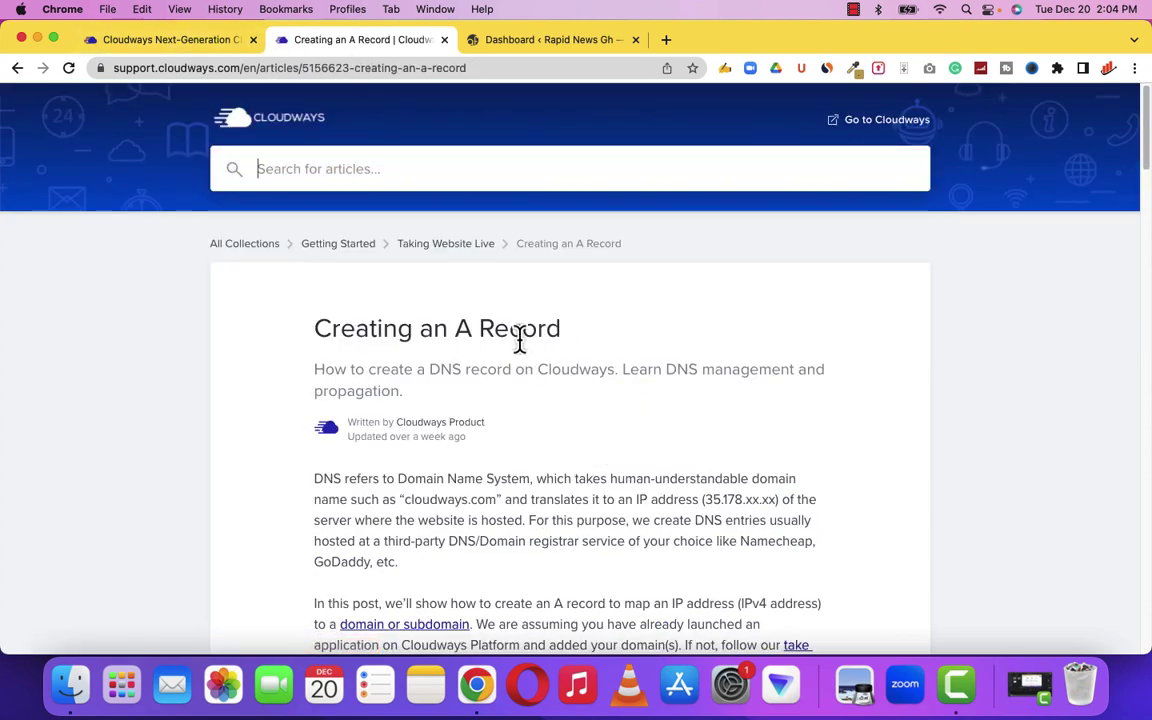
scroll(516, 350, "down", 1)
scroll(516, 350, "down", 10)
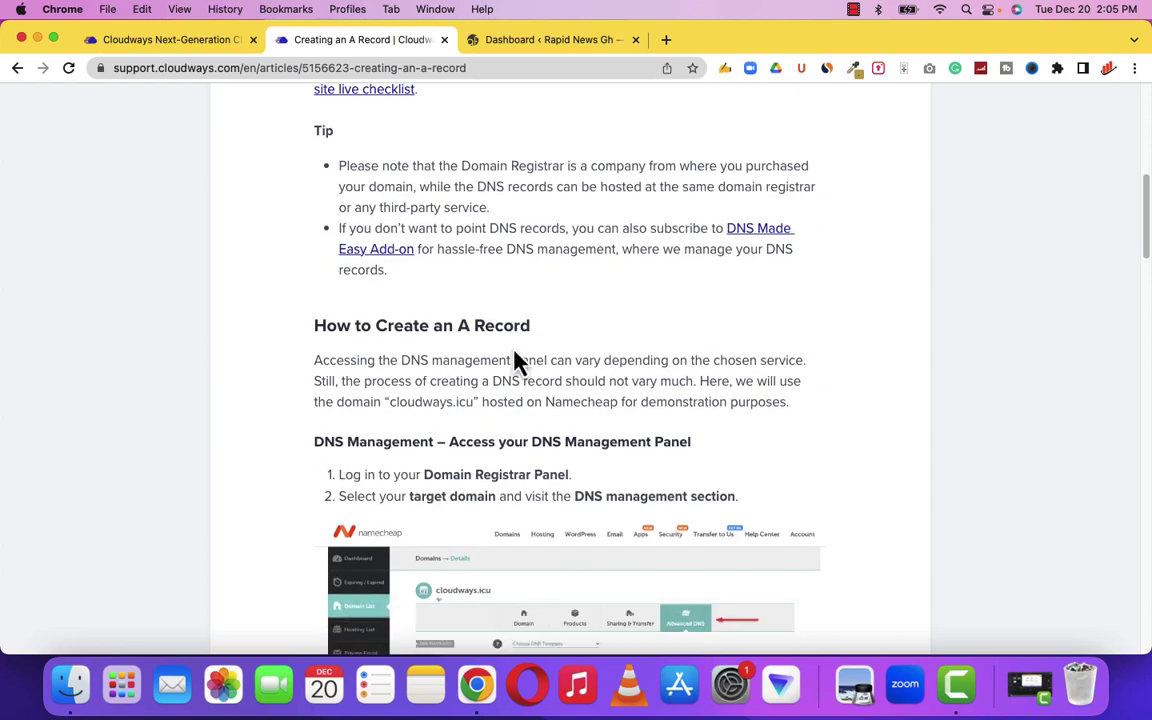
scroll(455, 270, "down", 1)
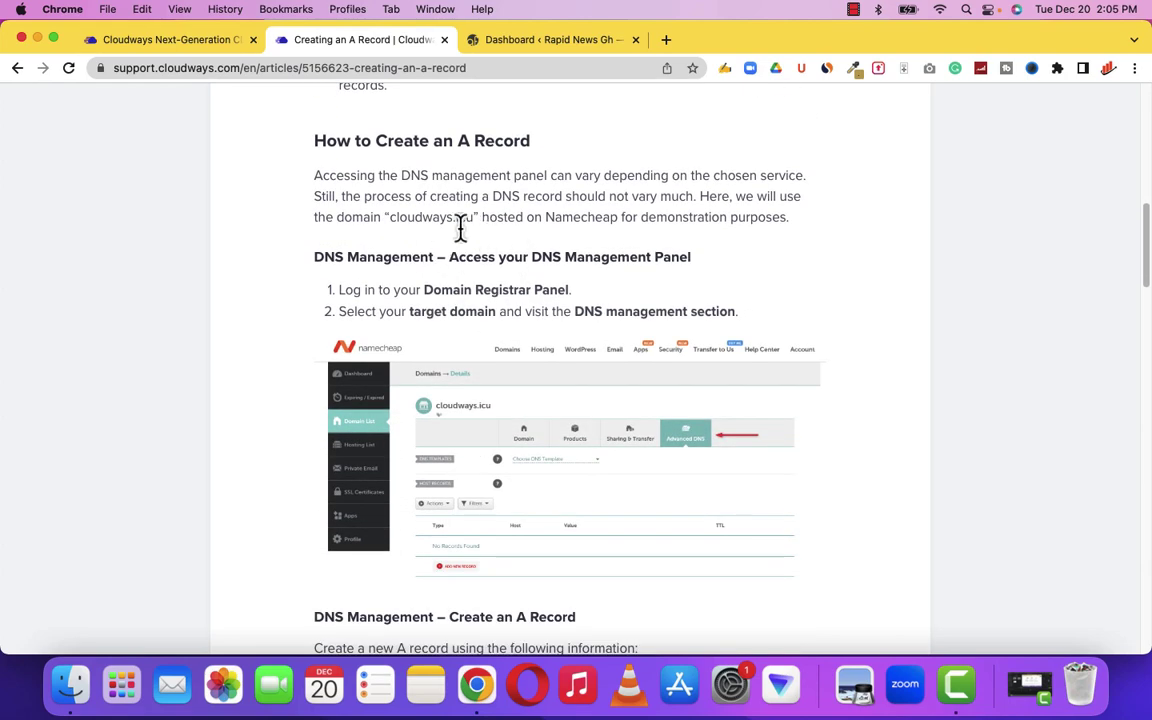
scroll(463, 252, "down", 1)
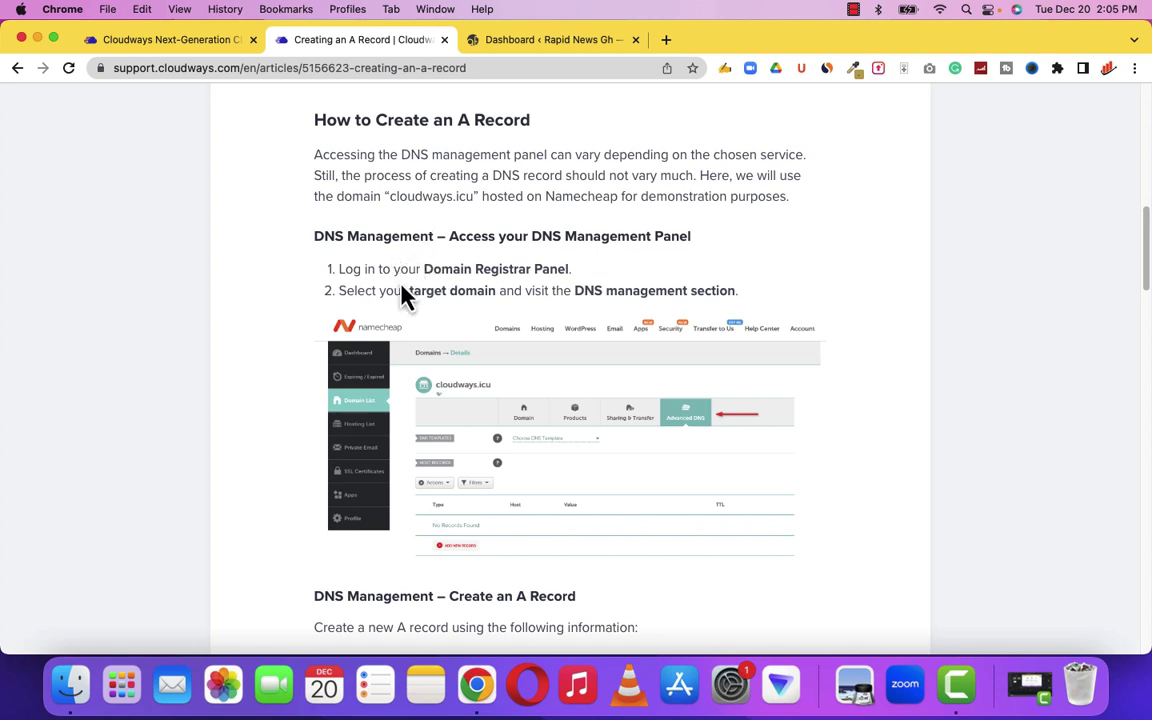
scroll(400, 280, "down", 1)
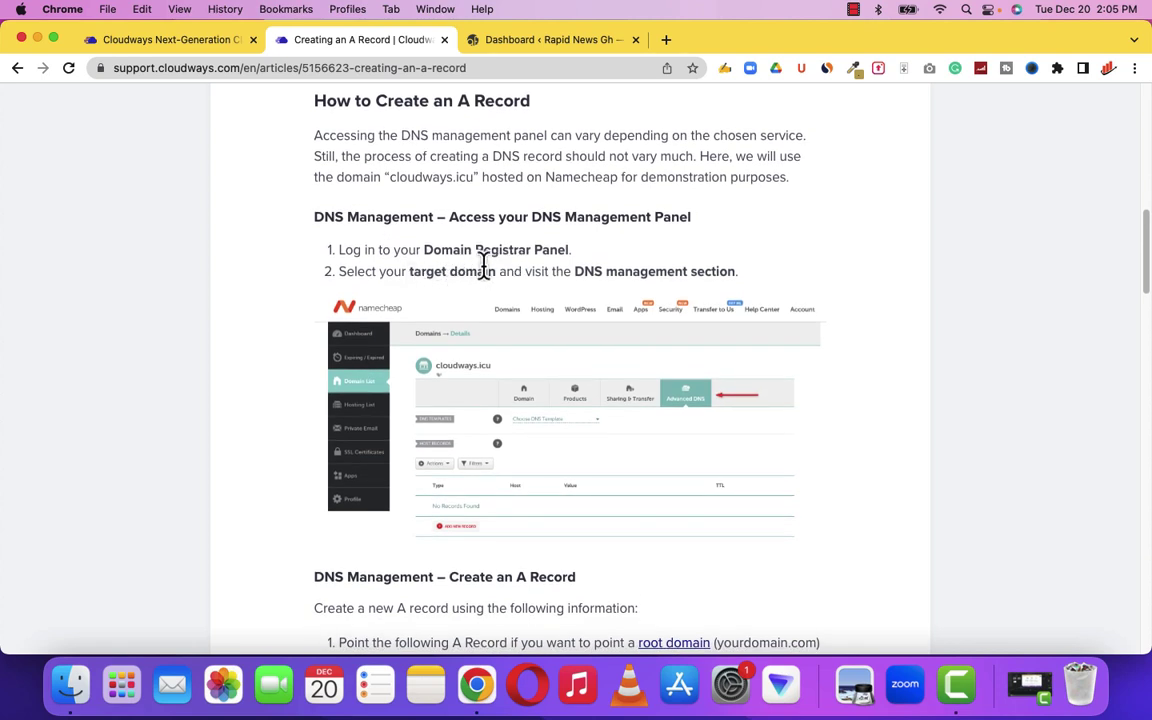
scroll(470, 268, "down", 3)
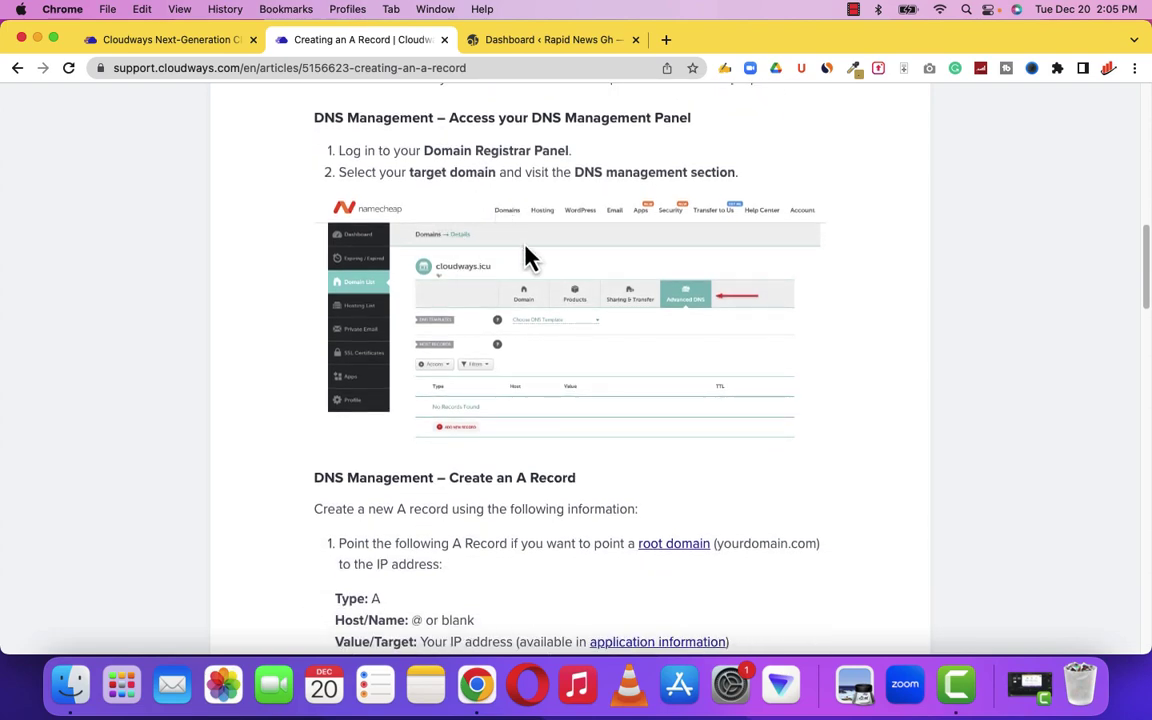
scroll(524, 265, "down", 2)
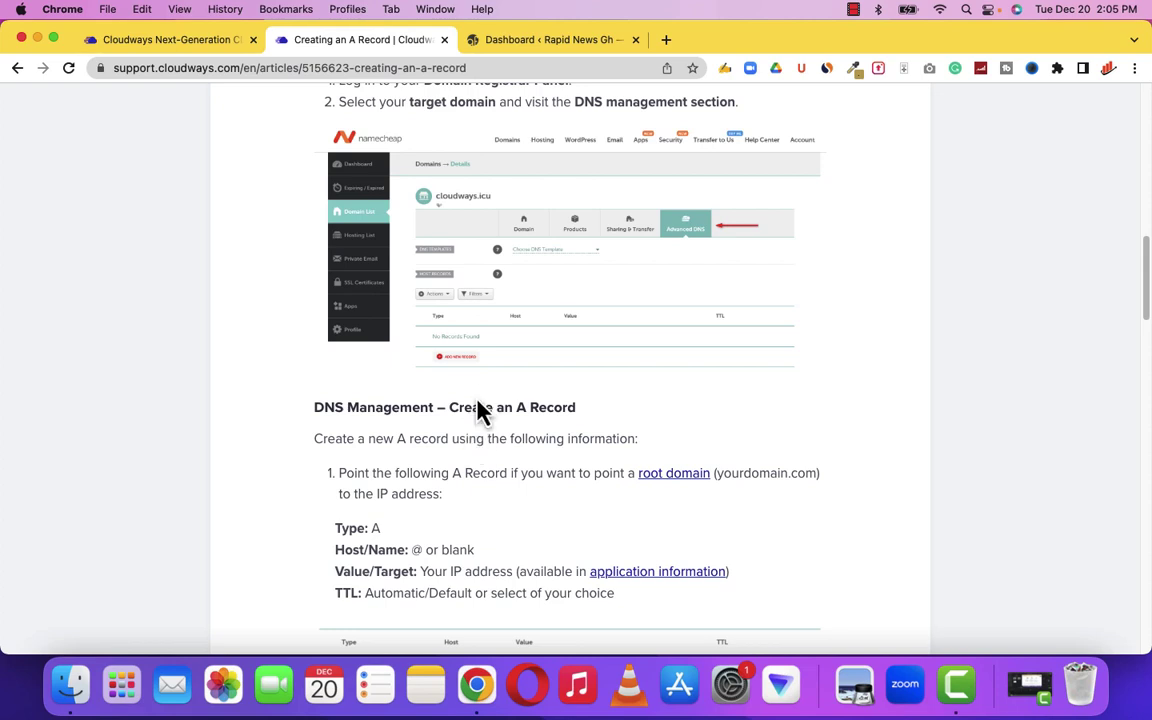
scroll(481, 410, "up", 1)
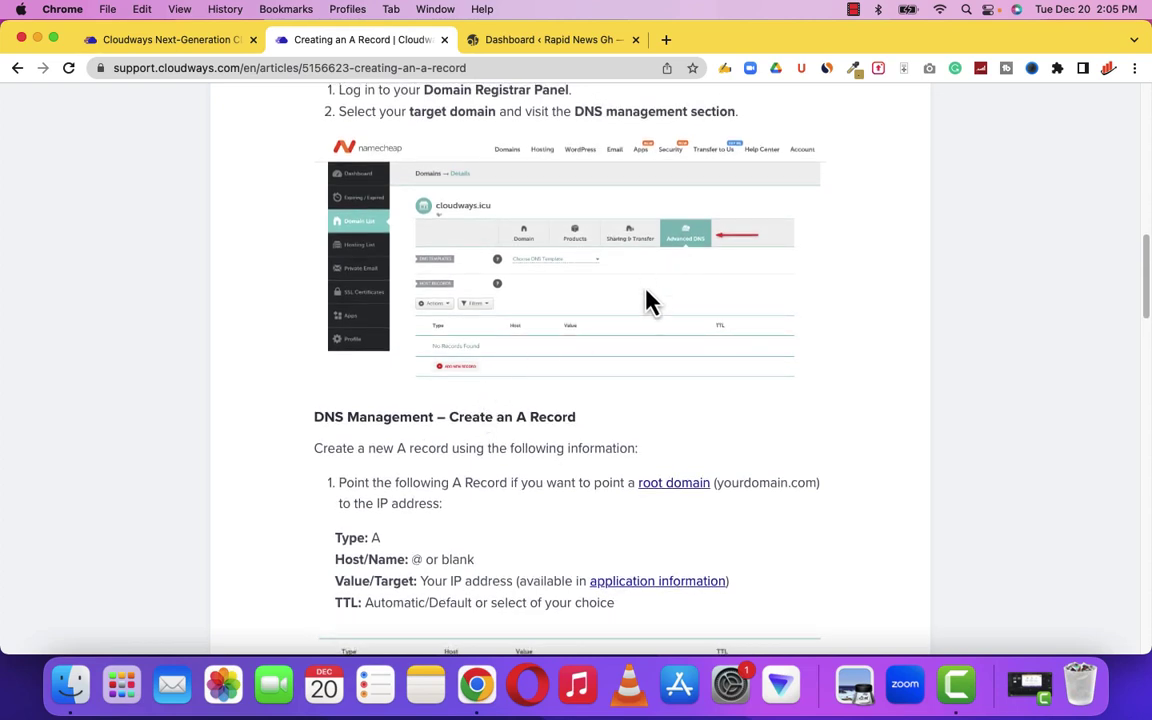
scroll(485, 428, "down", 4)
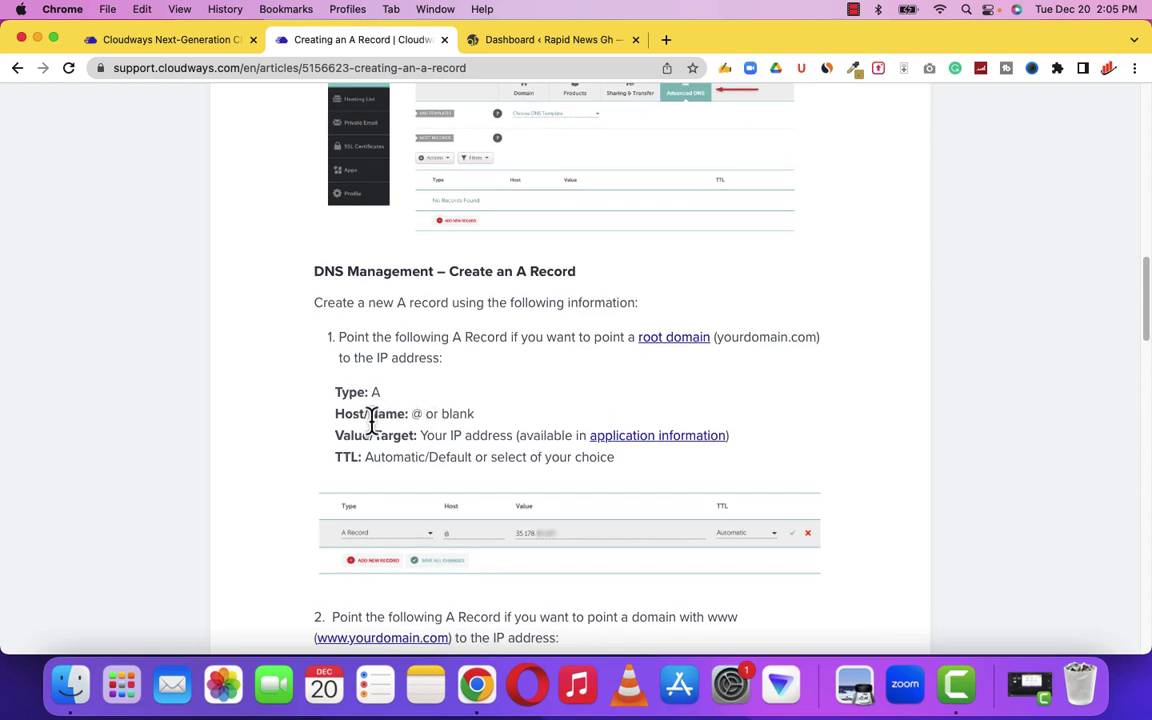
scroll(420, 405, "down", 8)
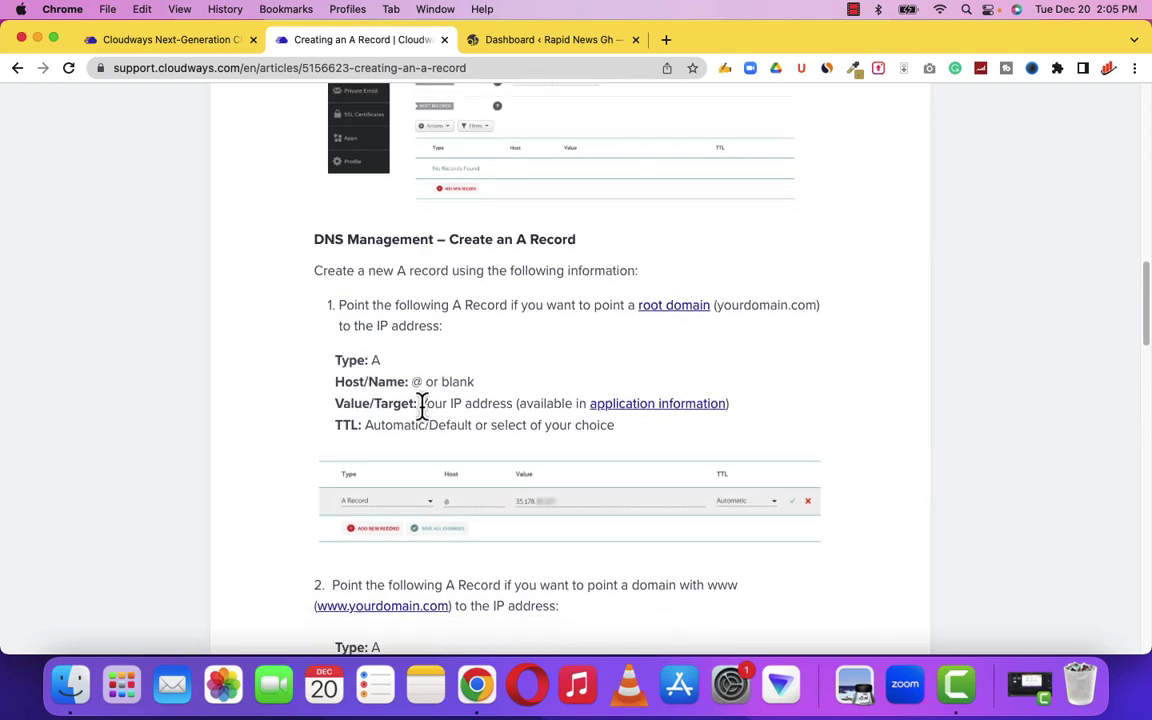
scroll(422, 405, "down", 4)
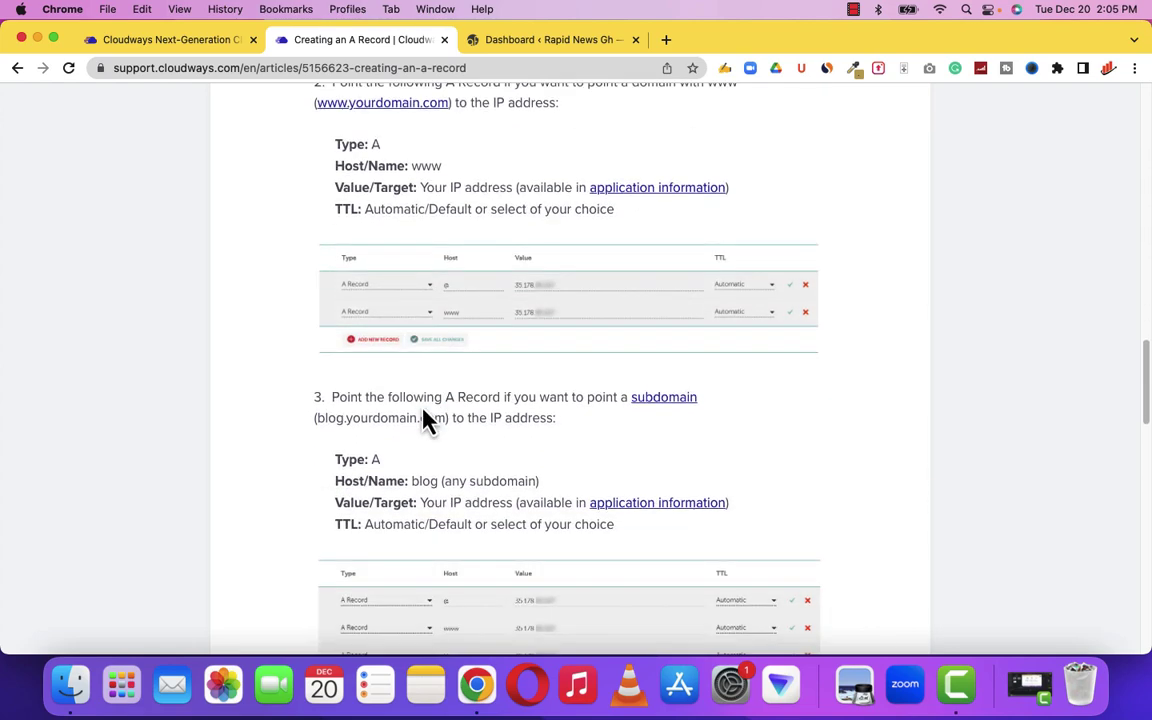
scroll(422, 405, "up", 8)
scroll(422, 420, "up", 1)
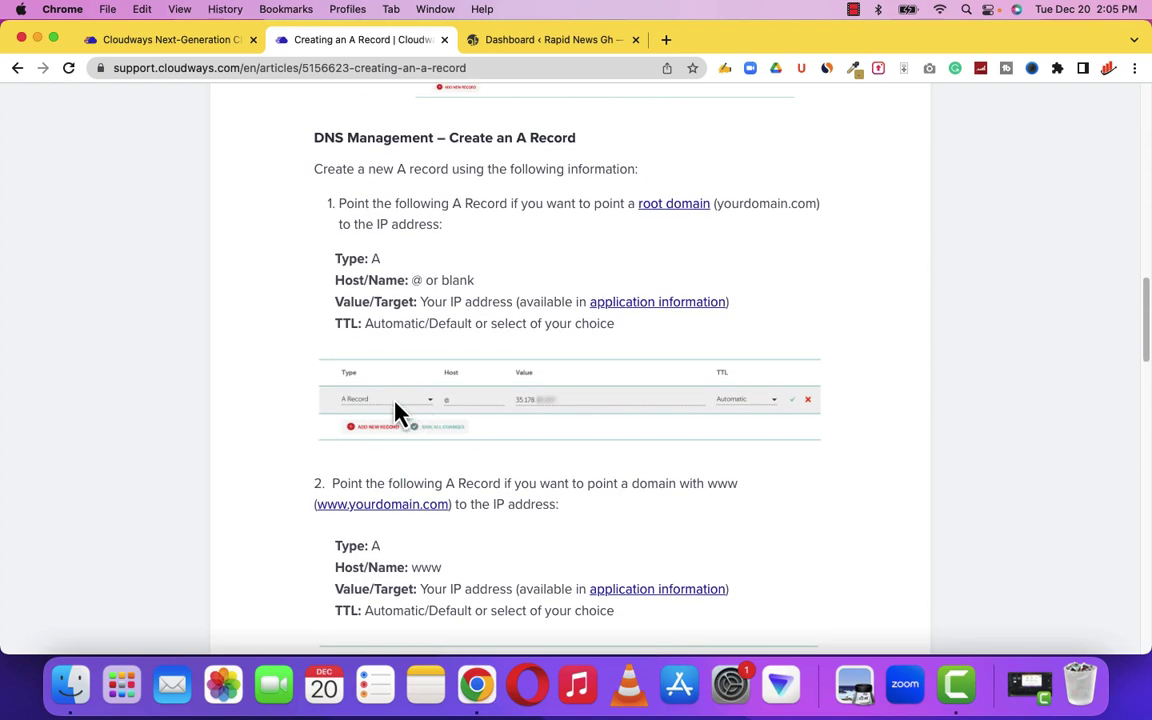
scroll(427, 400, "up", 2)
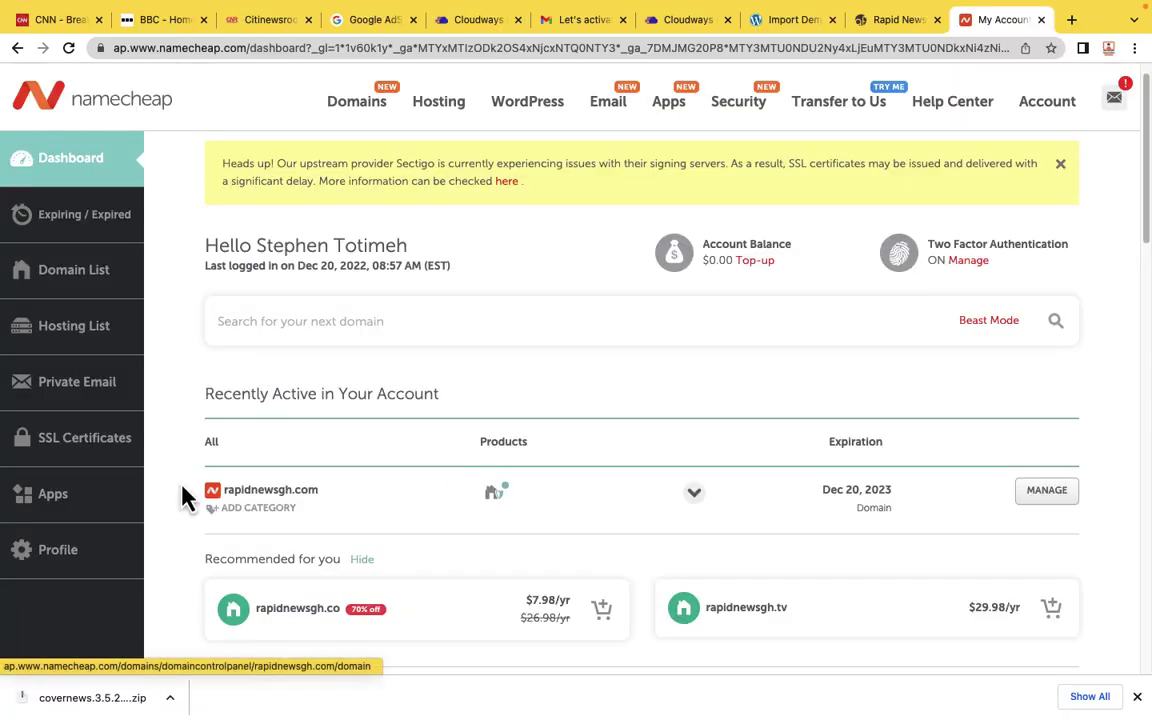
Add a new A Record row with Automatic TTL to rapidnewsgh.com's Advanced DNS host records
left_click(1031, 498)
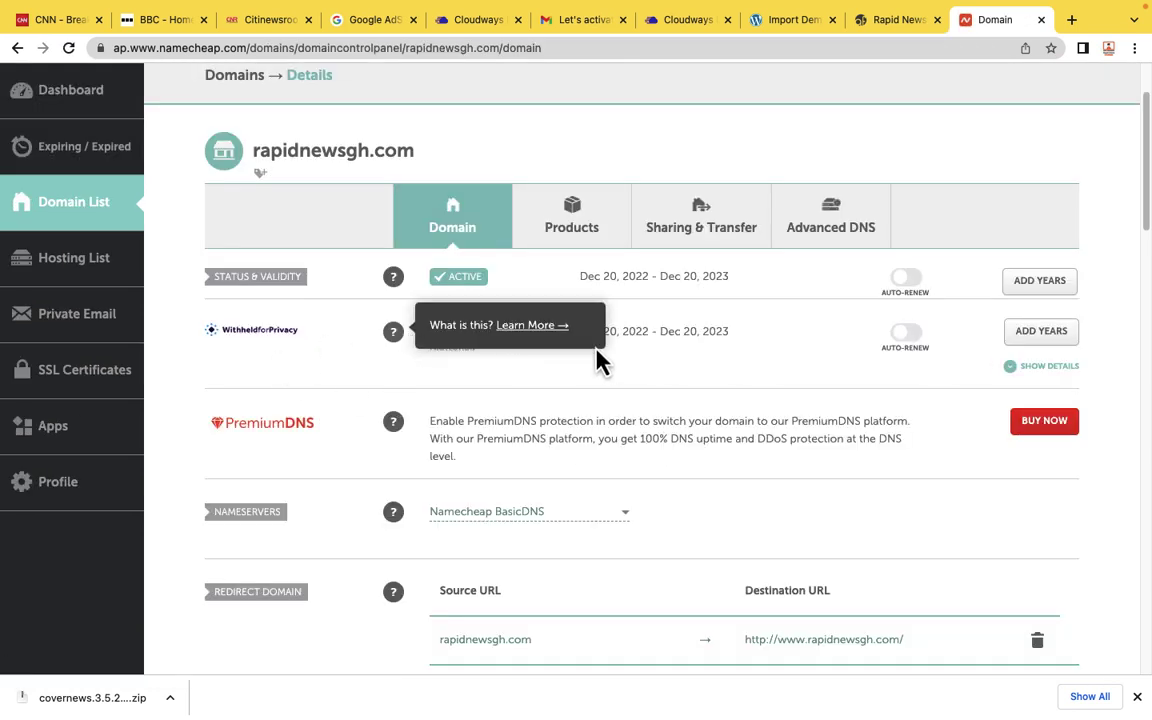
left_click(848, 230)
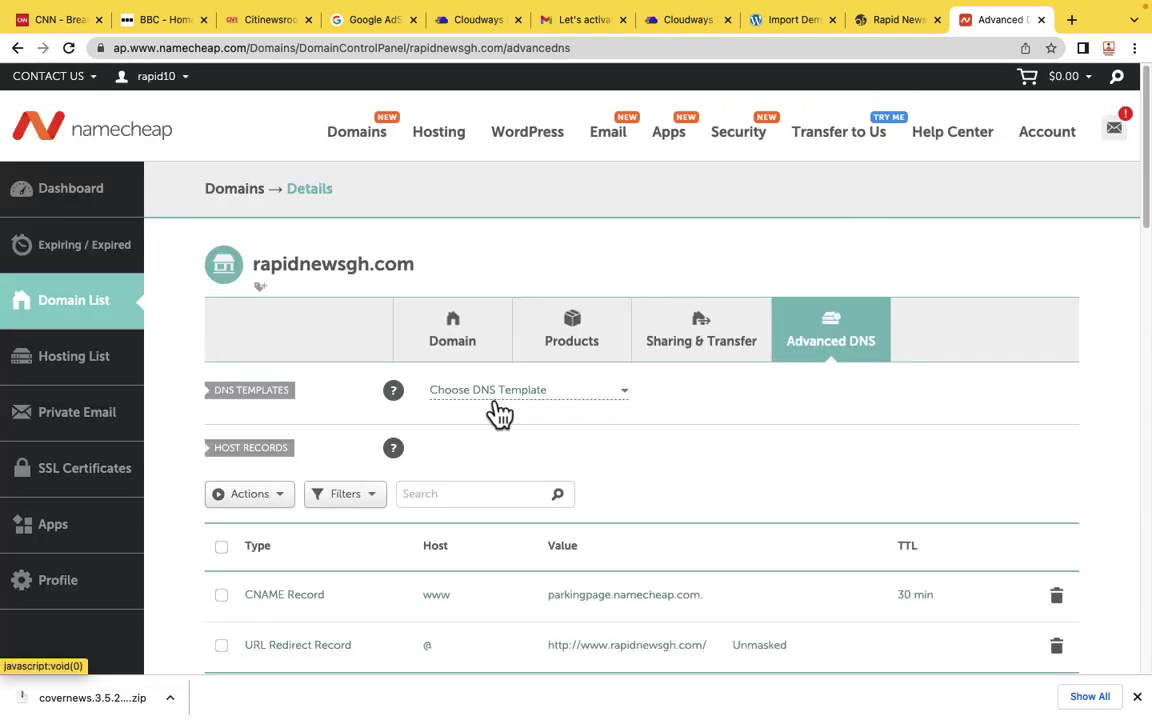
scroll(535, 405, "down", 4)
scroll(537, 408, "down", 1)
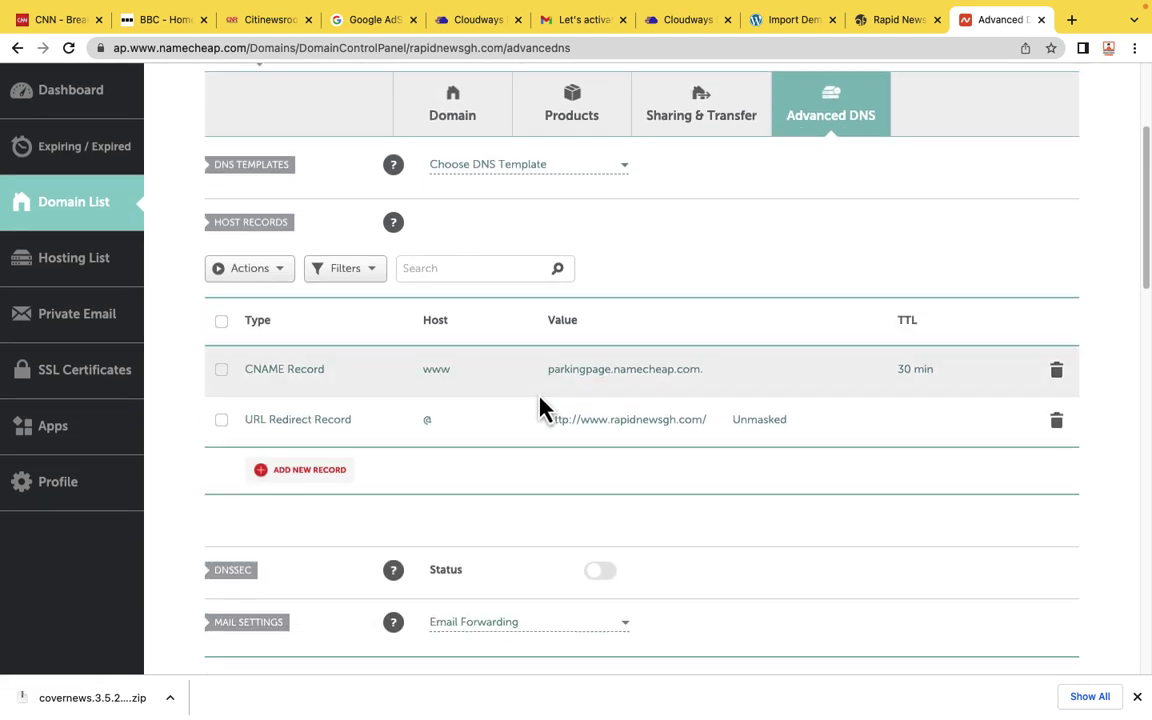
left_click(312, 472)
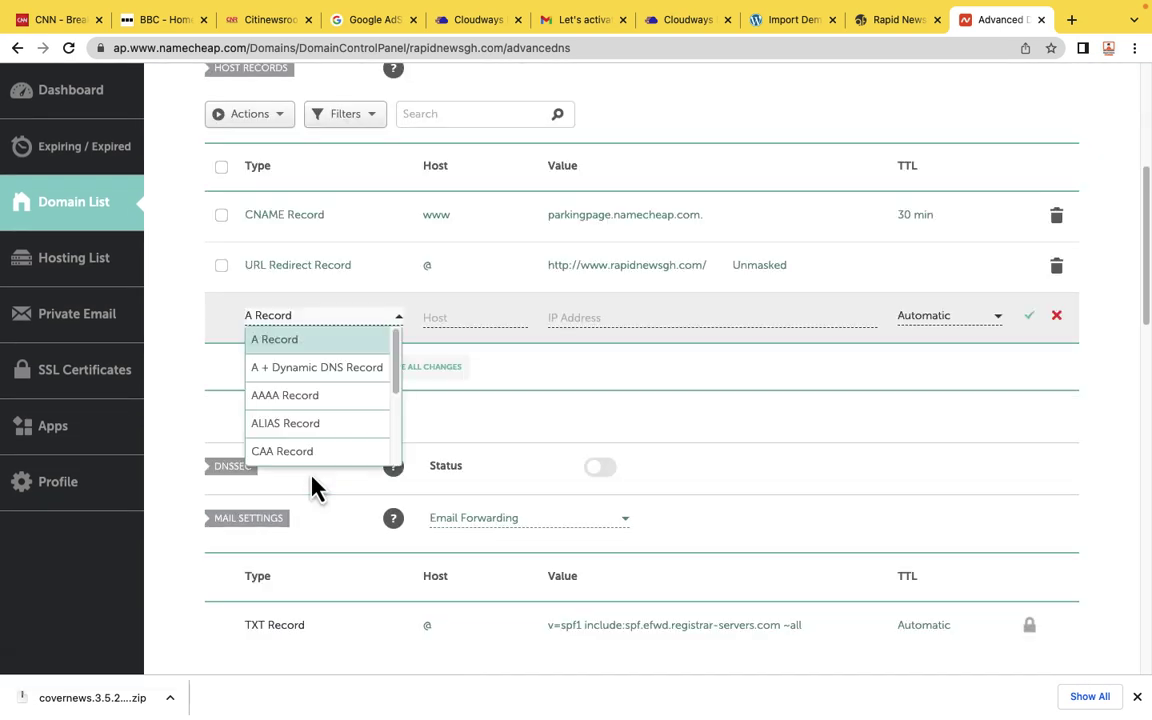
left_click(292, 345)
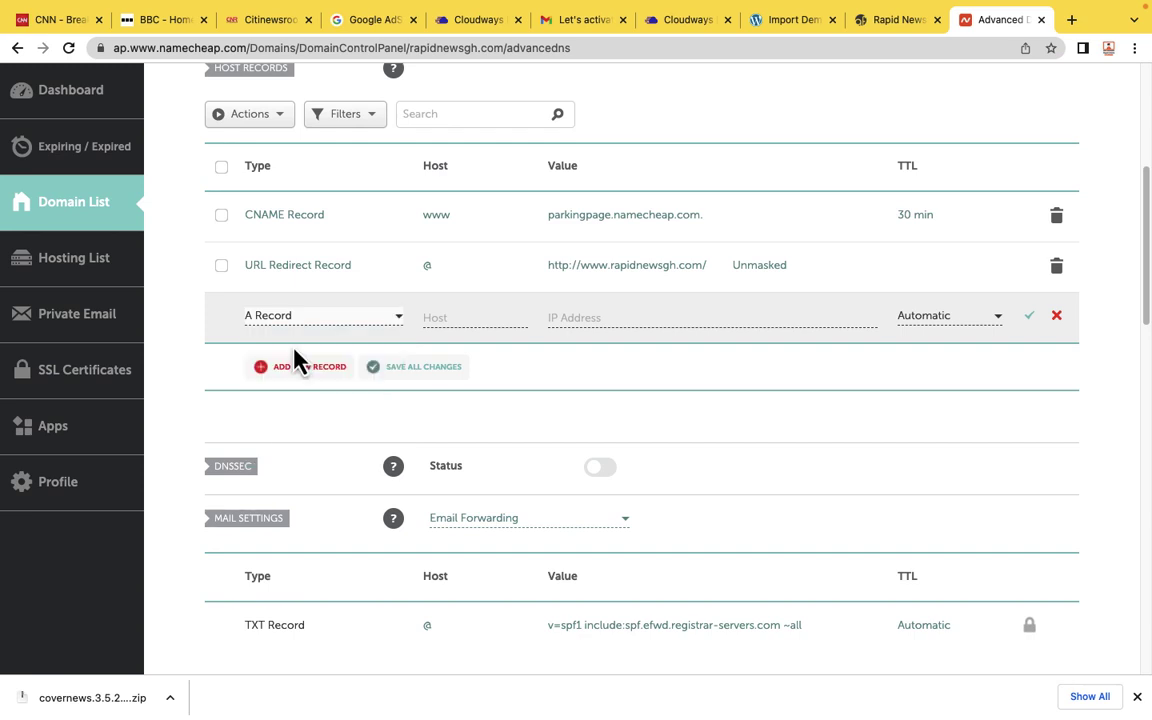
left_click(477, 317)
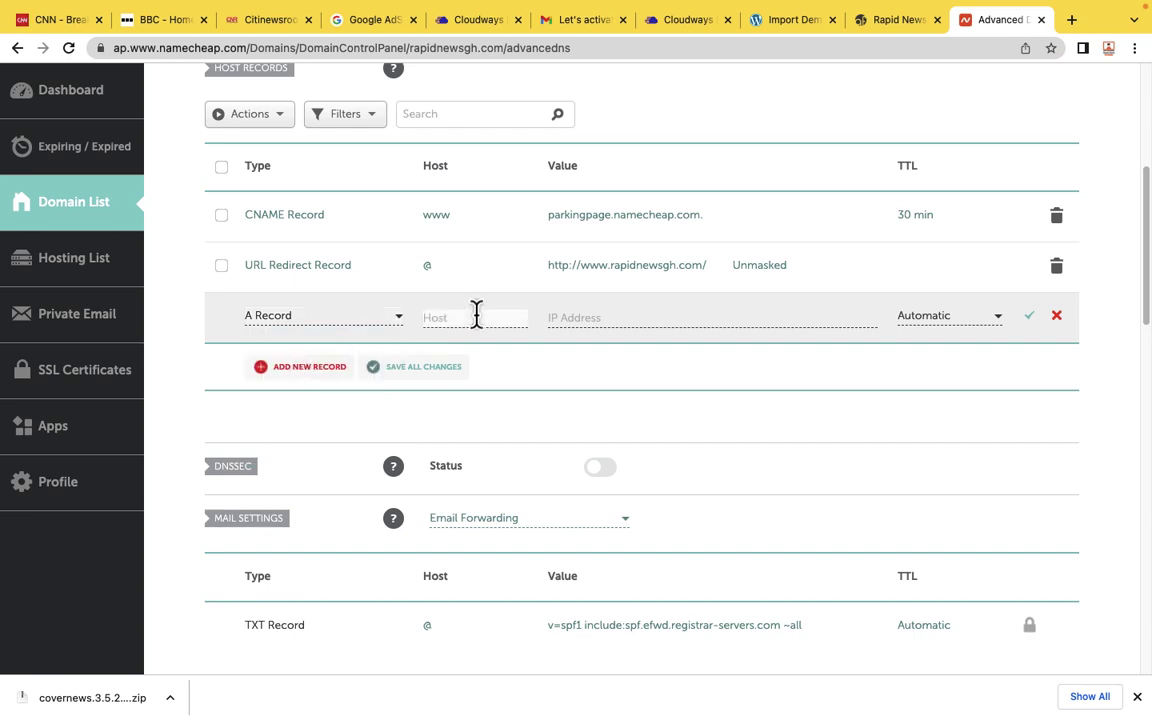
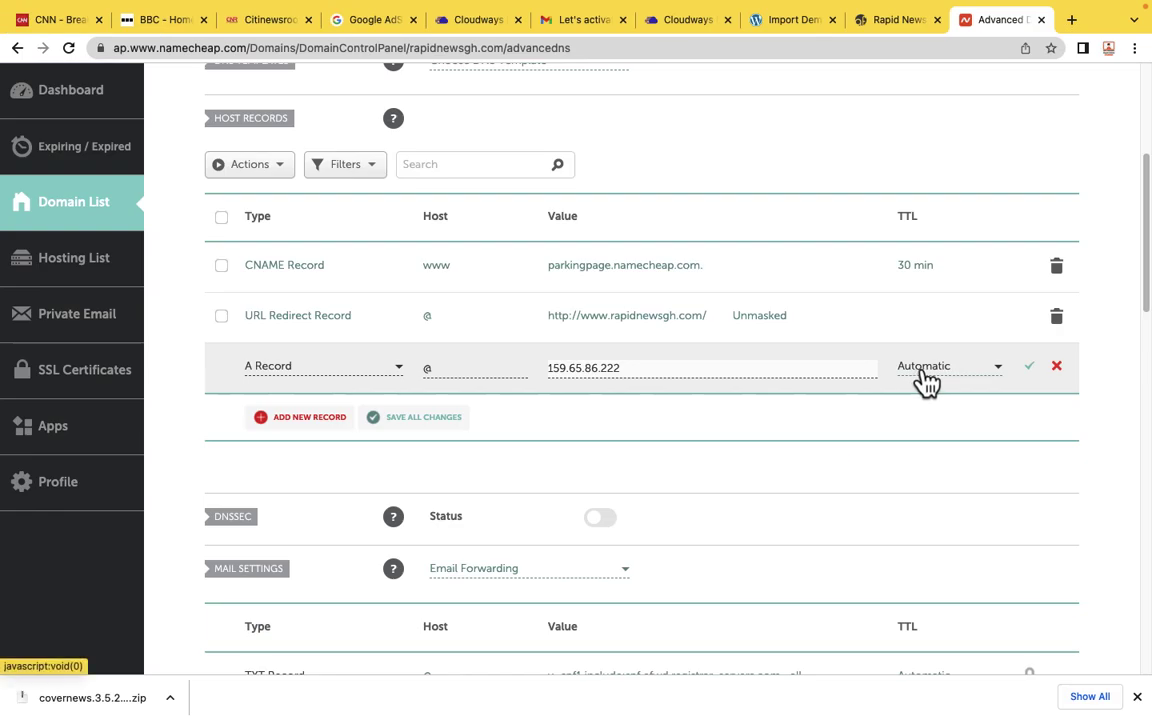
Save the @ A record pointing to 159.65.86.222 as Namecheap's only host record
left_click(1029, 368)
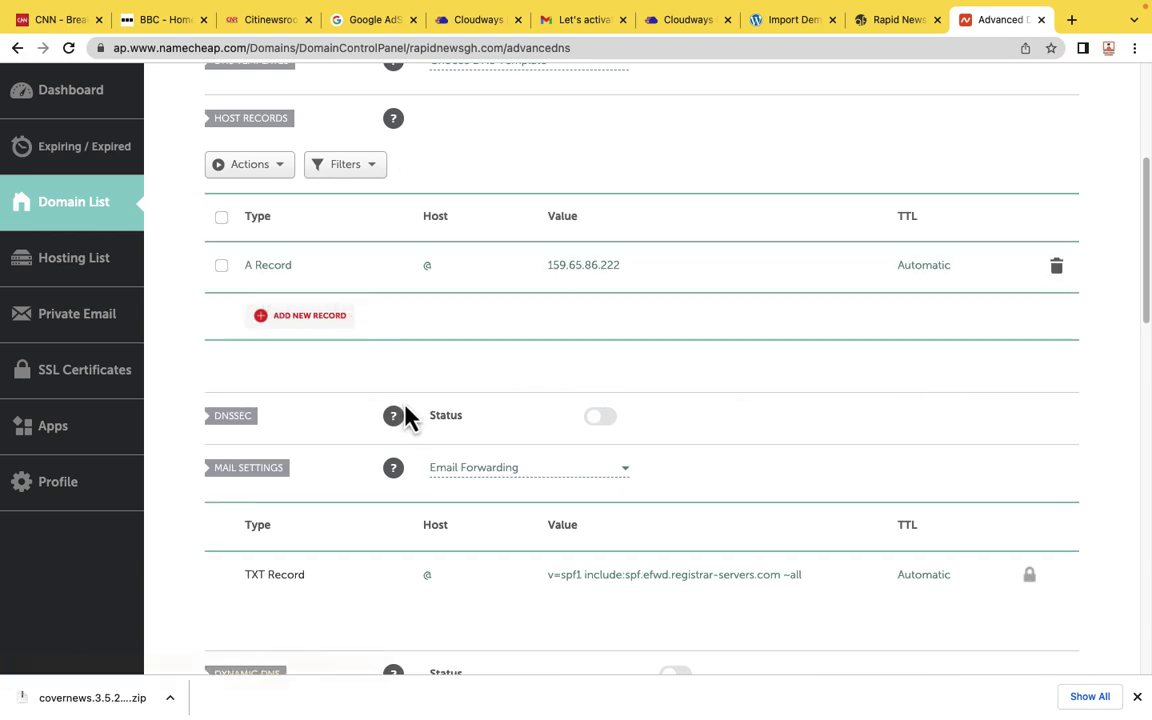
scroll(405, 418, "down", 3)
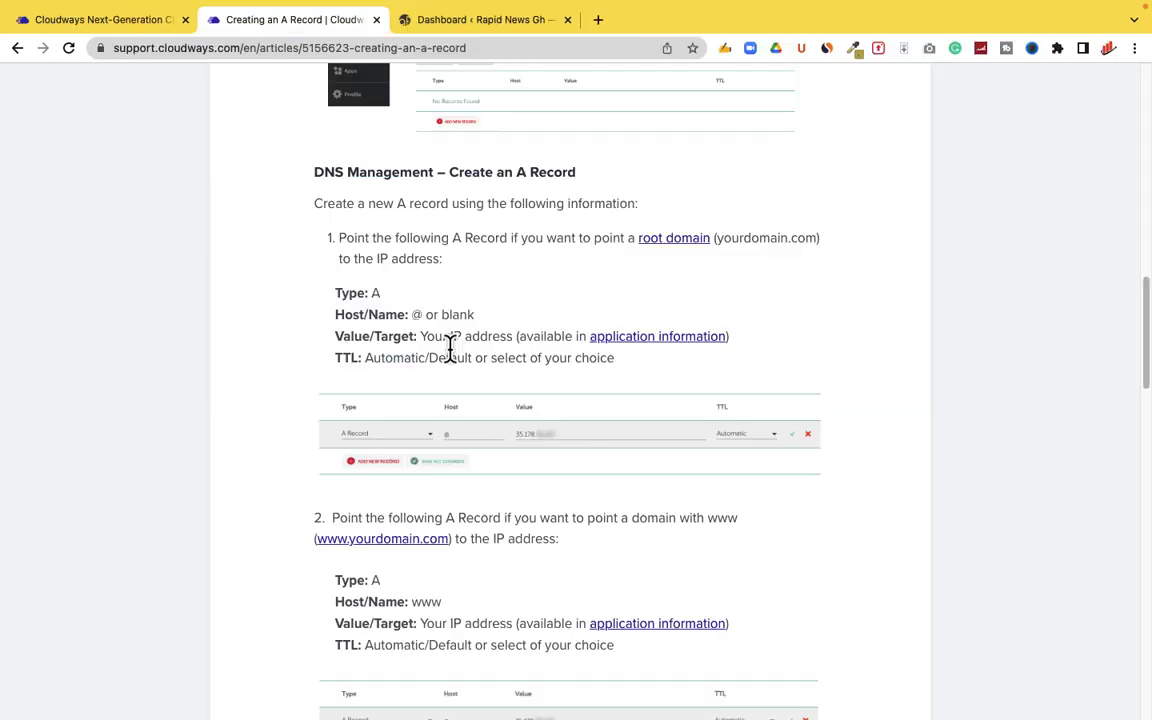
Scroll the Cloudways 'Creating an A Record' guide to step 2 and highlight its 'www' host value
scroll(449, 347, "down", 2)
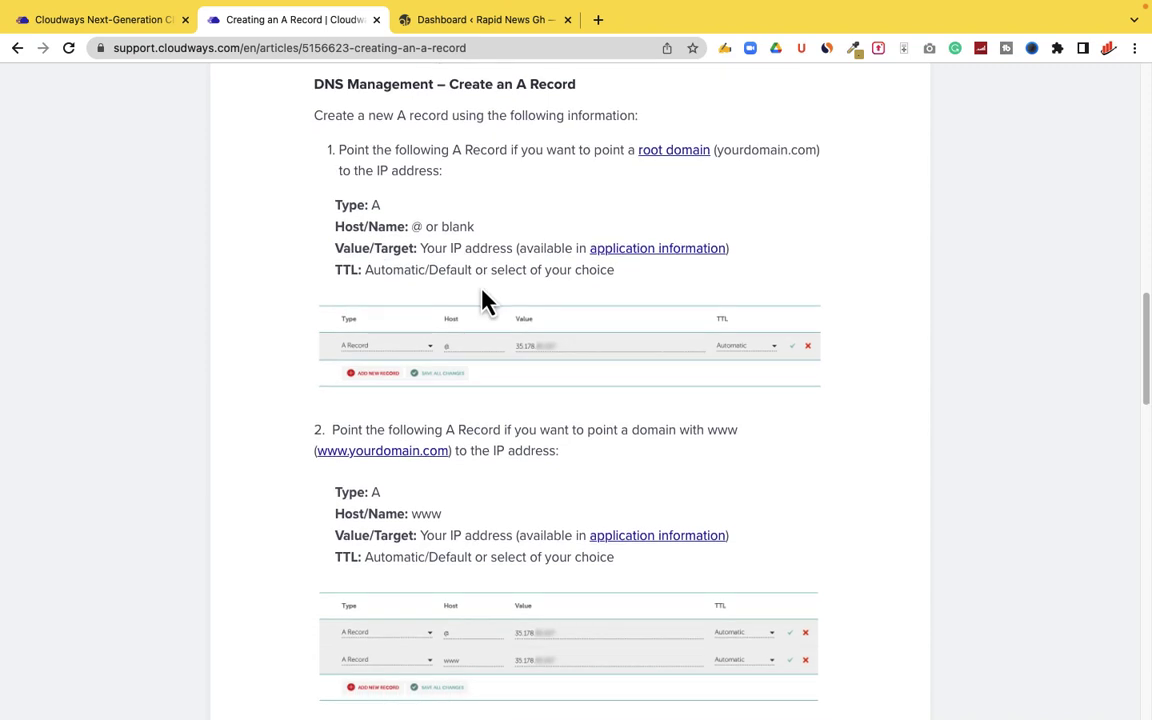
scroll(483, 300, "down", 4)
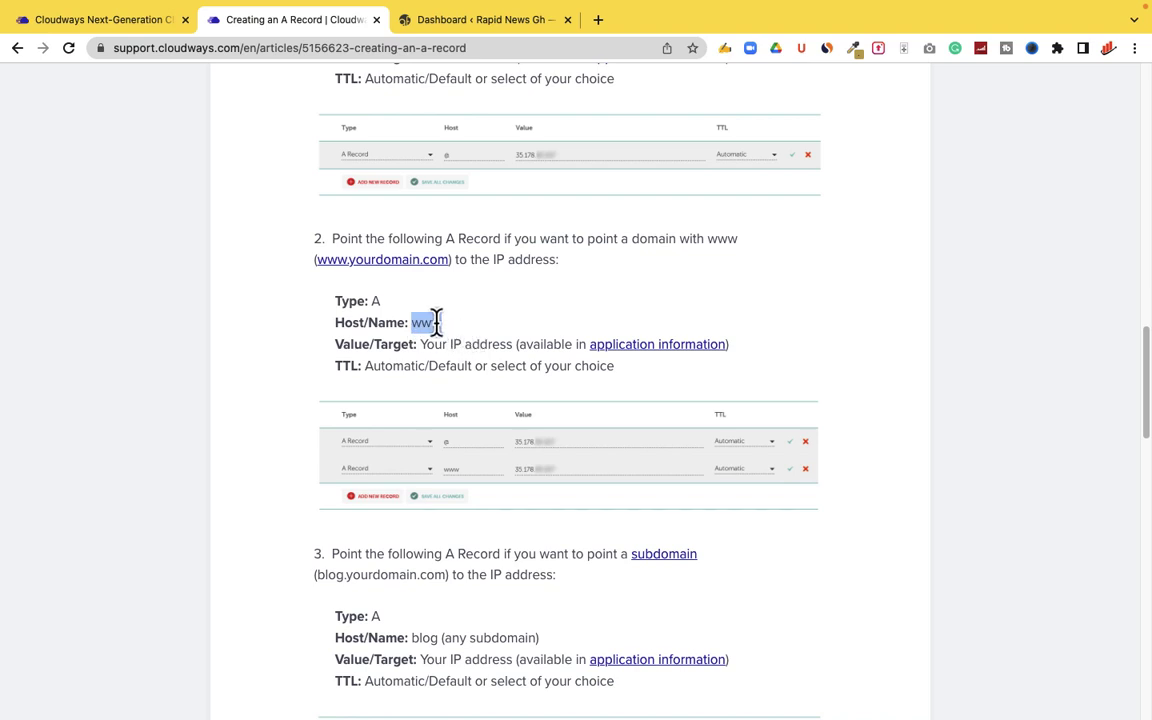
left_click_drag(436, 320, 437, 318)
left_click(483, 326)
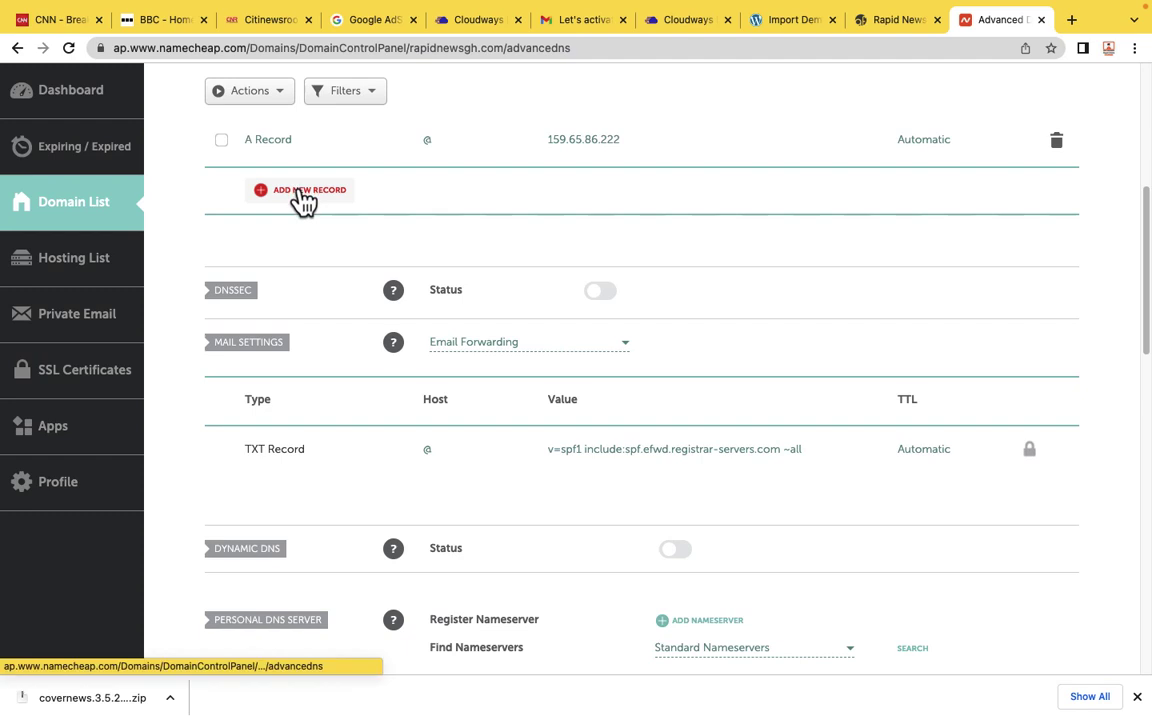
Add and save a Namecheap A record with host www pointing to 159.65.86.222
left_click(303, 198)
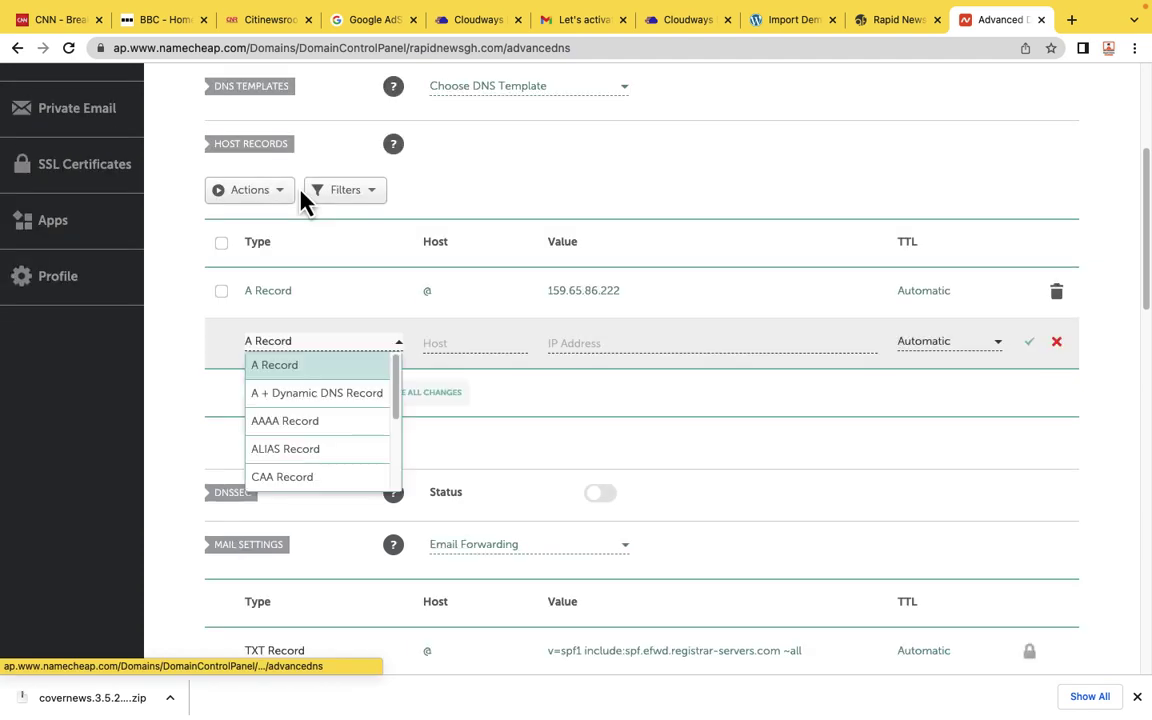
left_click(286, 367)
left_click(457, 343)
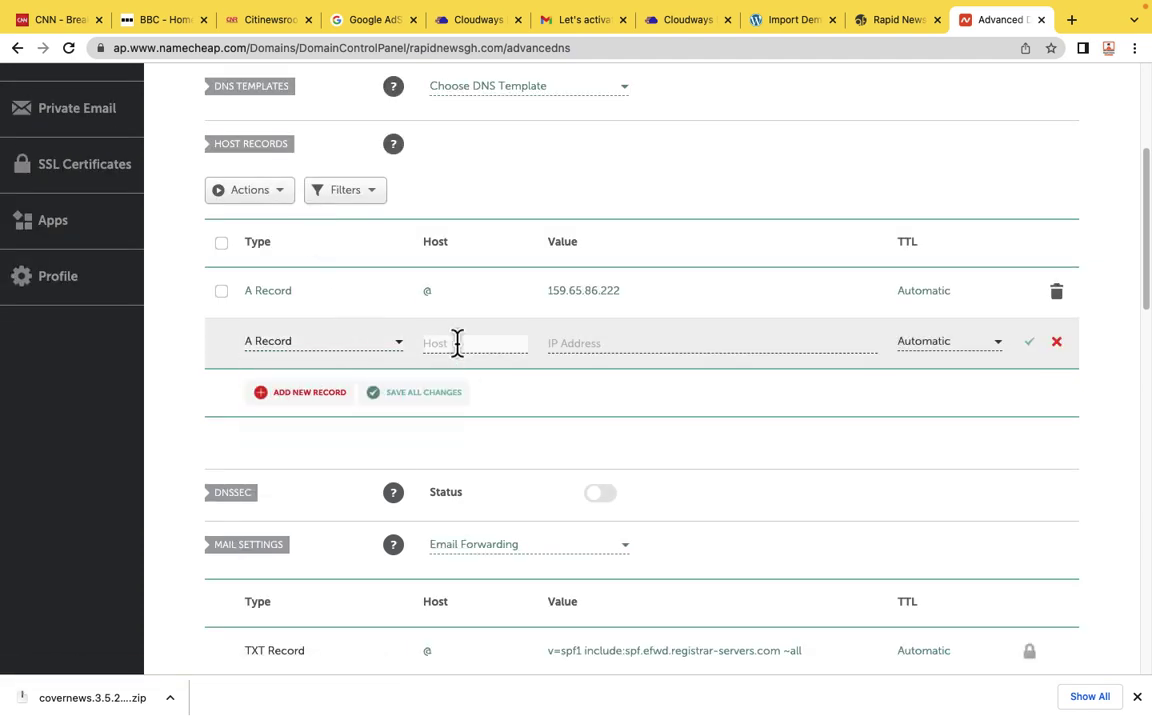
type("www")
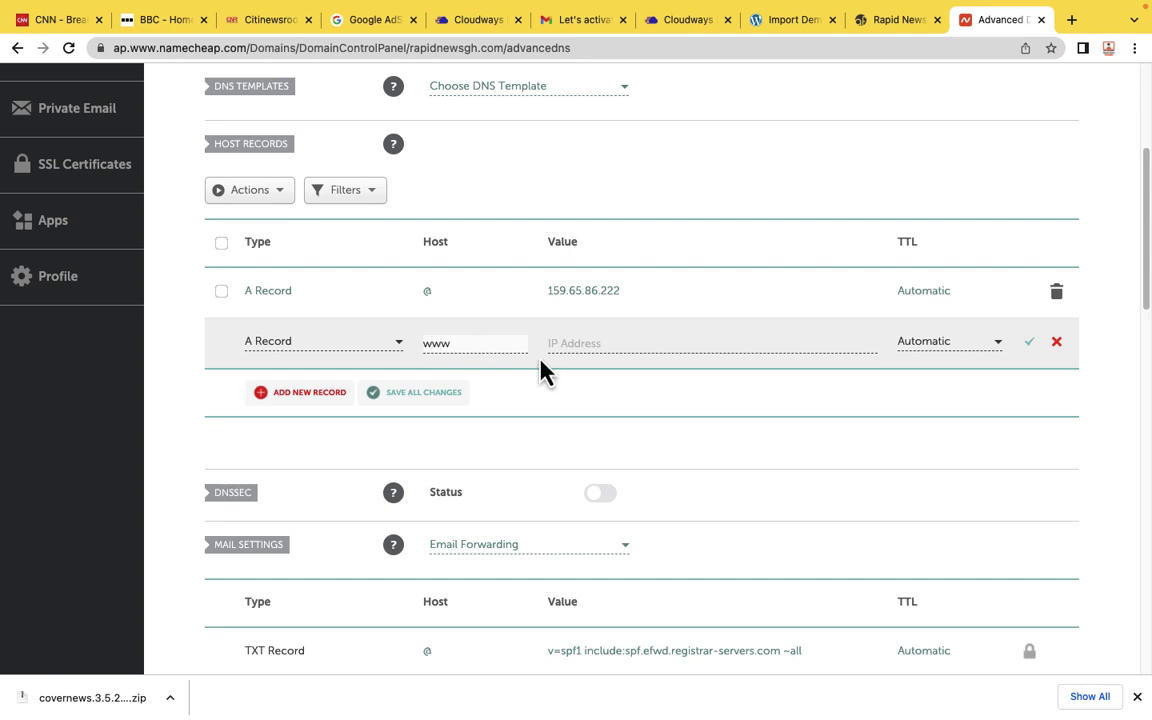
left_click(577, 342)
key("Down")
key("Return")
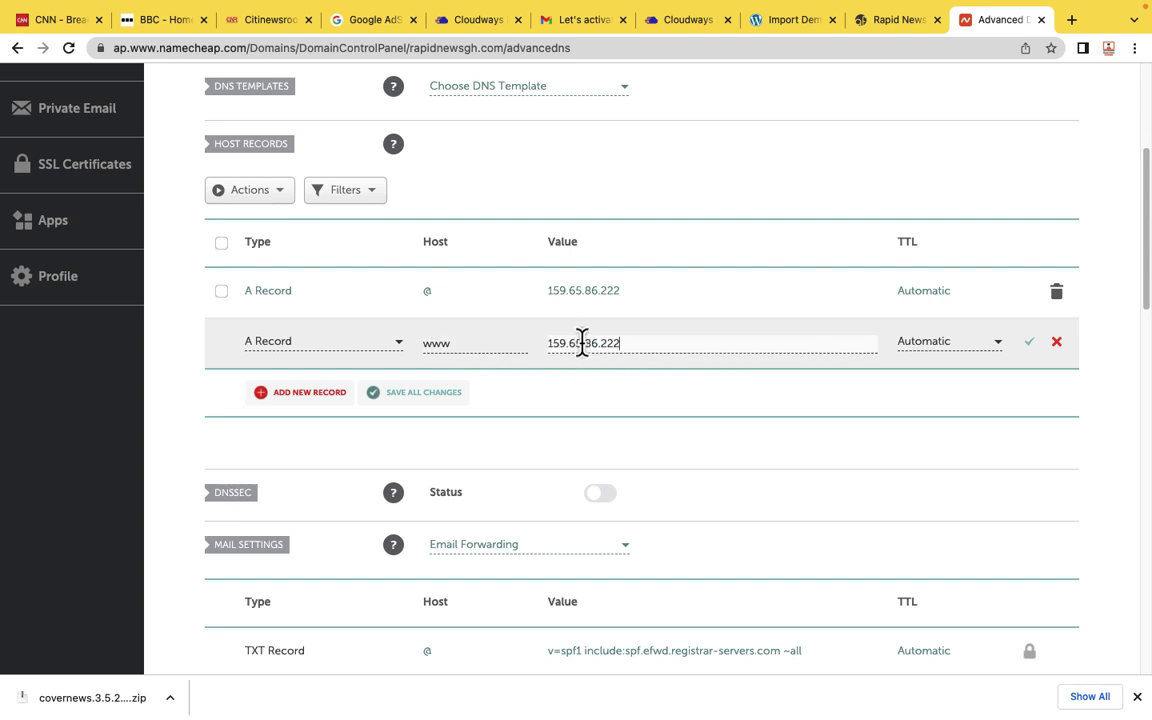
left_click(1029, 342)
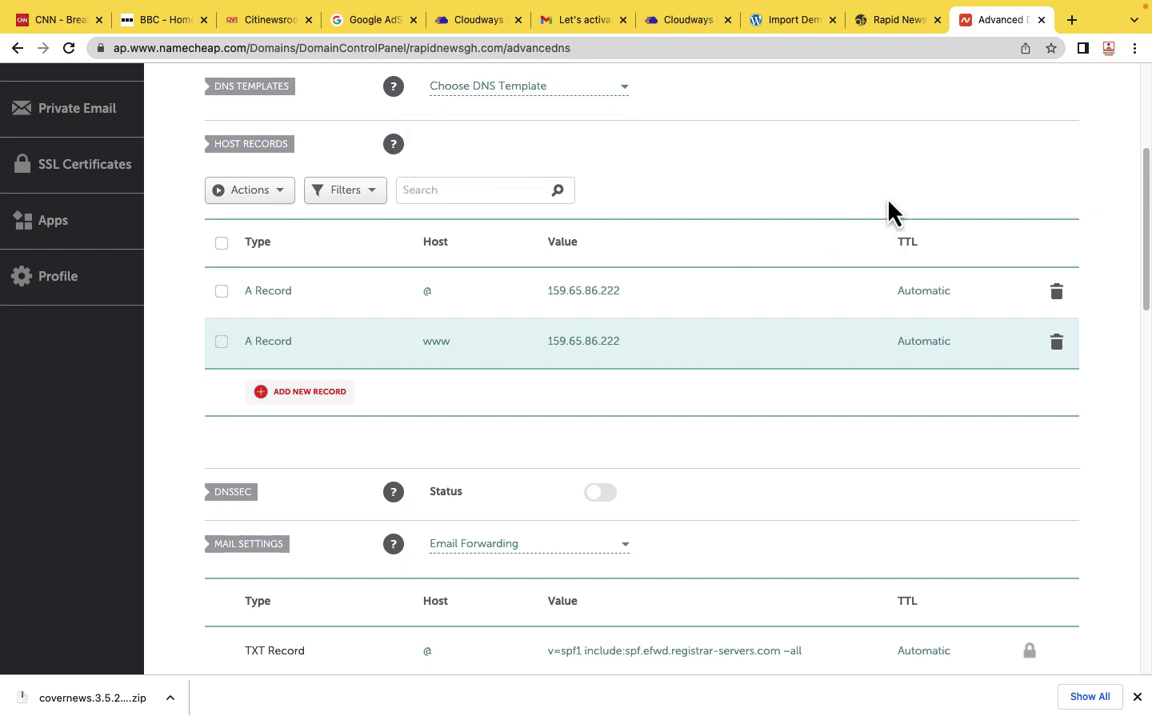
left_click(1108, 49)
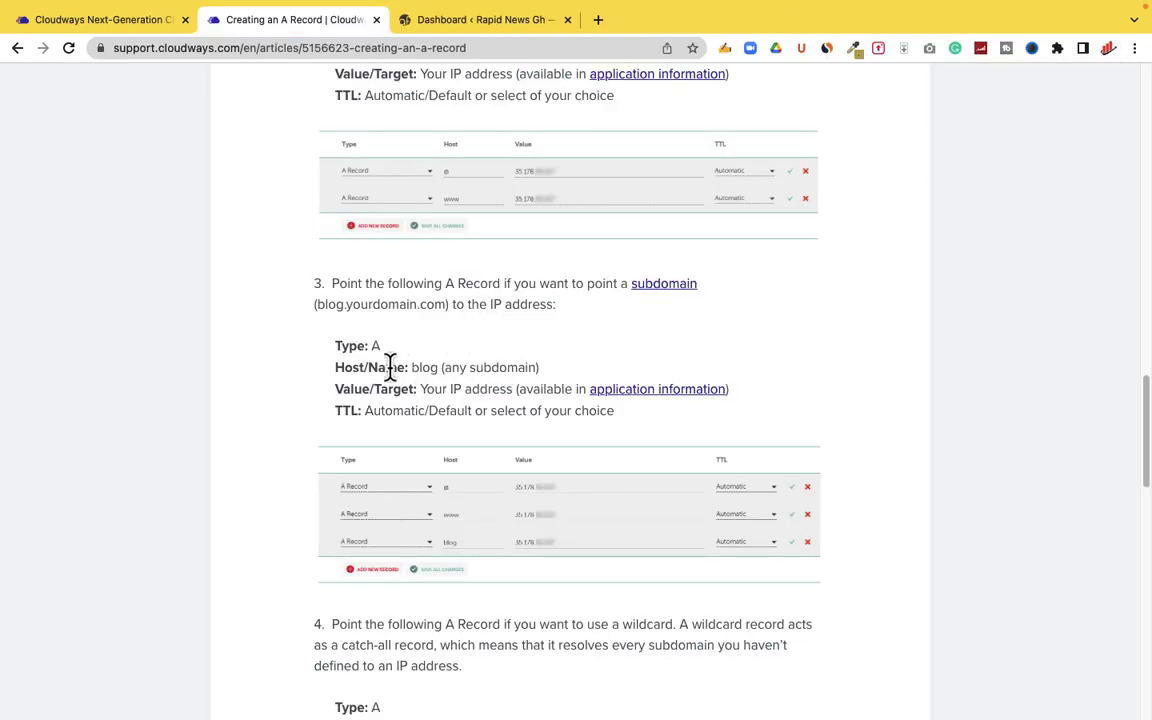
Scroll the Cloudways guide past the wildcard step to the Check DNS Propagation section
scroll(478, 383, "down", 3)
scroll(478, 383, "down", 3)
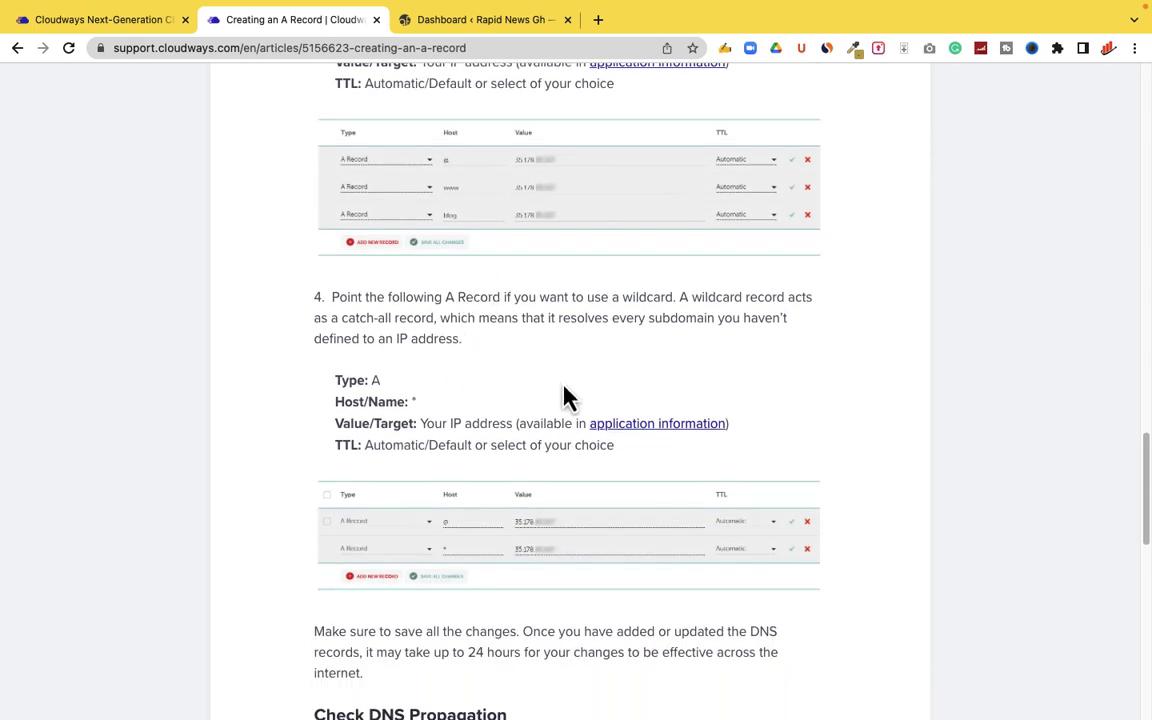
scroll(565, 397, "down", 1)
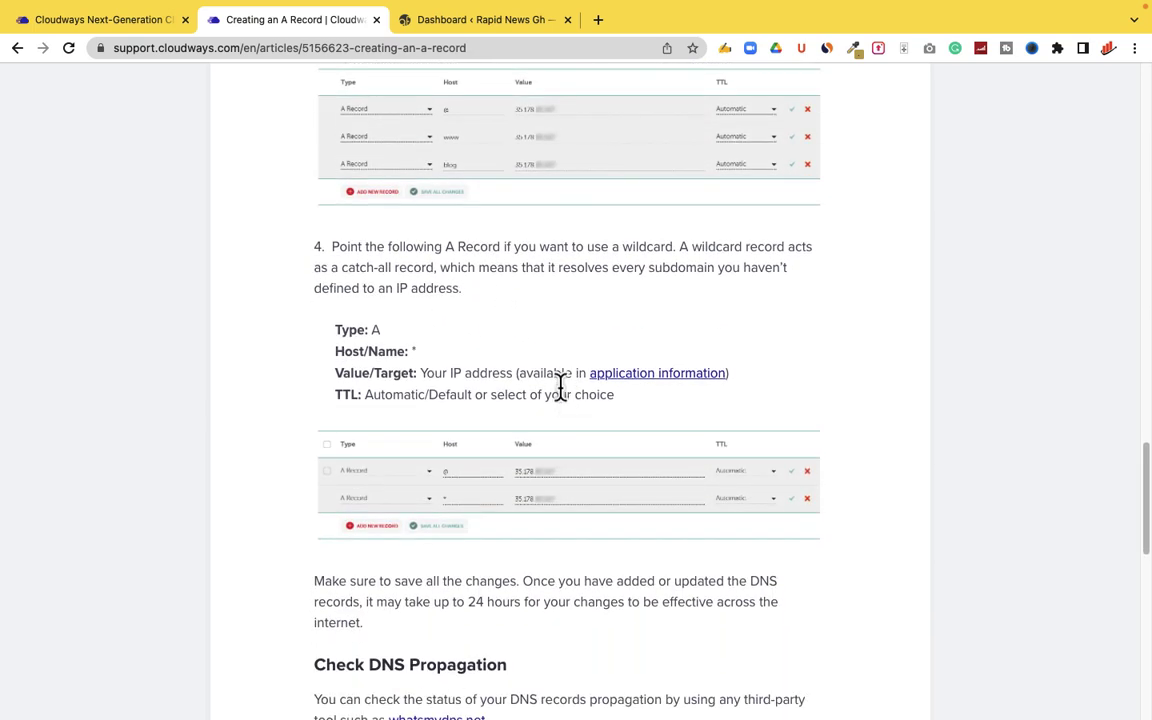
scroll(540, 330, "down", 7)
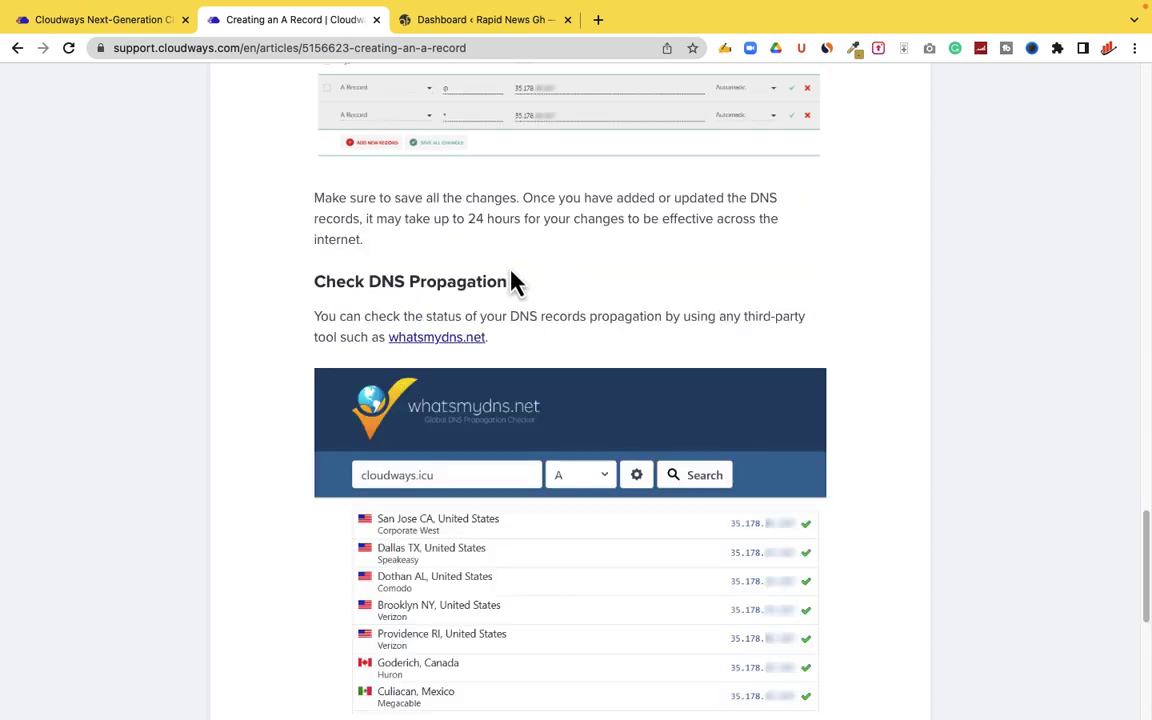
scroll(522, 301, "up", 5)
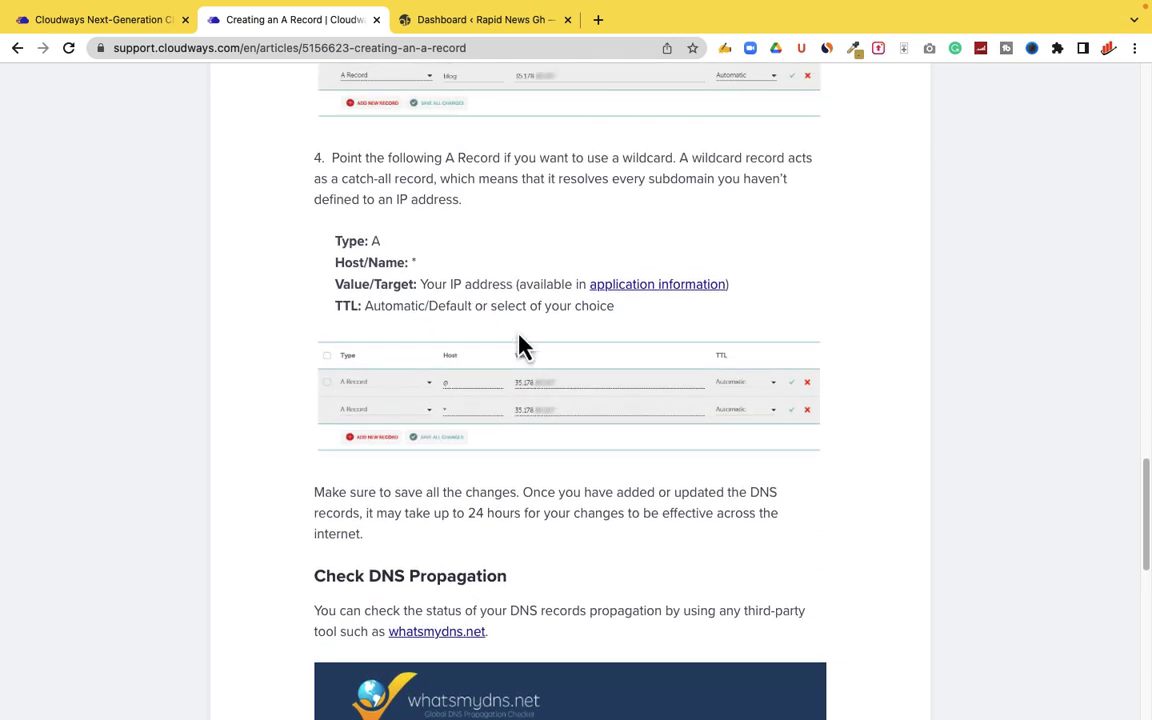
scroll(440, 325, "down", 3)
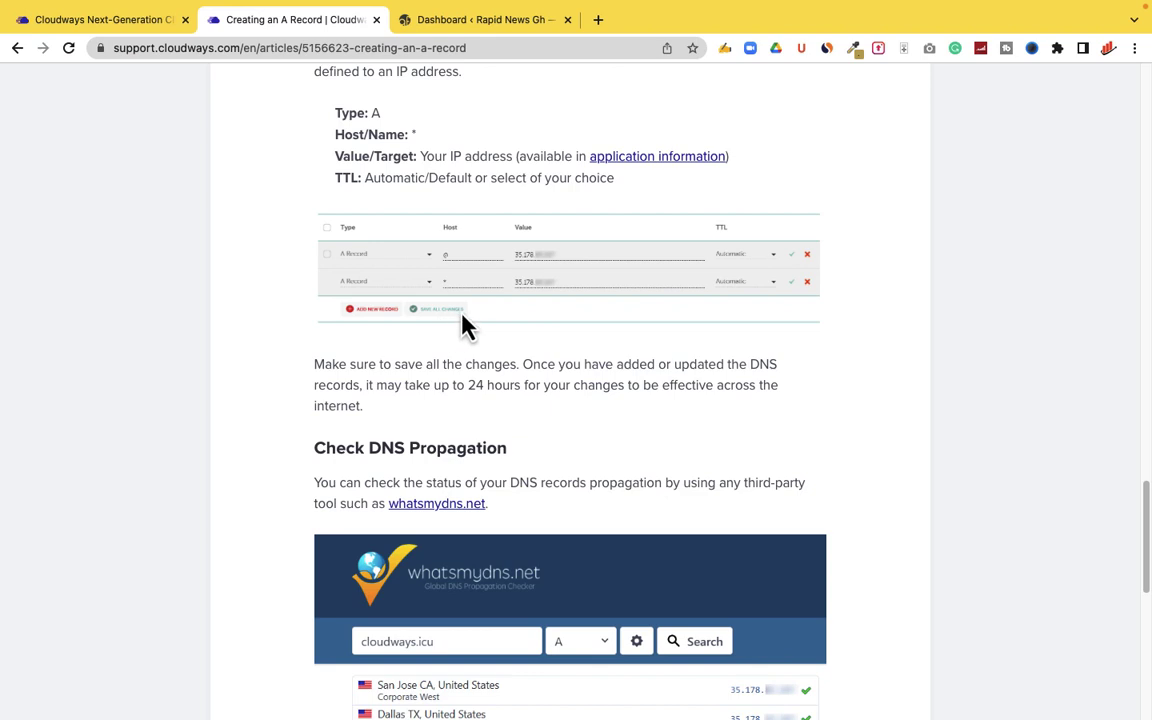
scroll(463, 325, "down", 3)
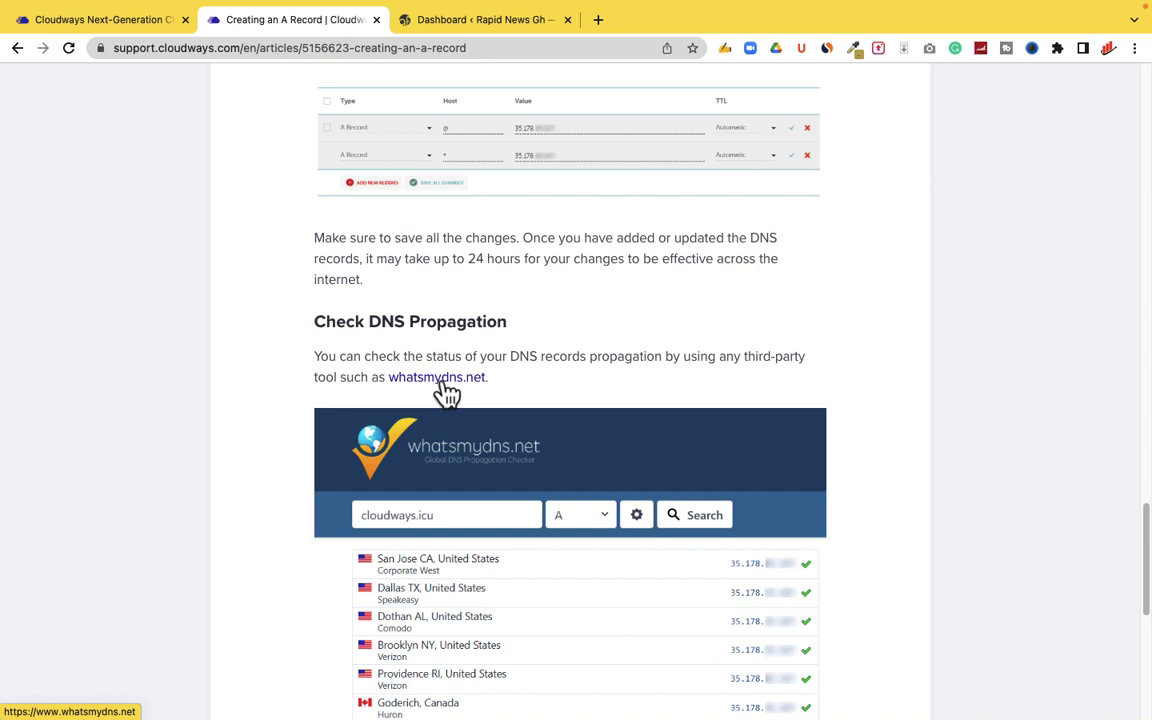
scroll(440, 388, "down", 1)
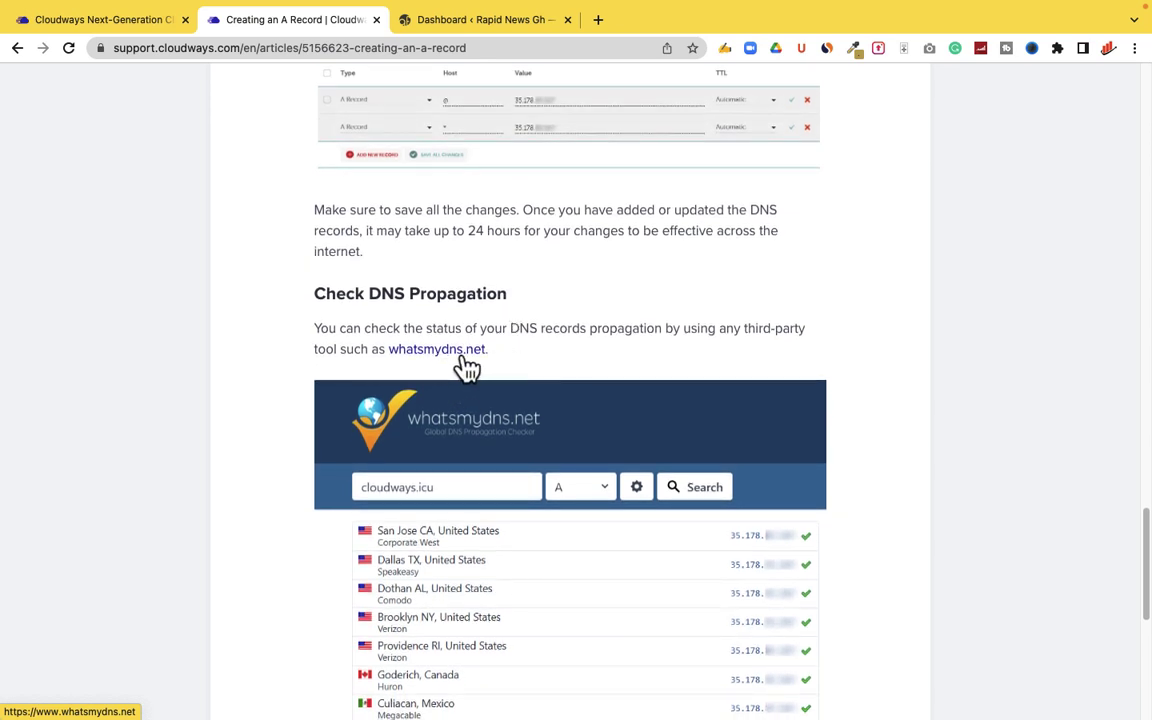
left_click(445, 362)
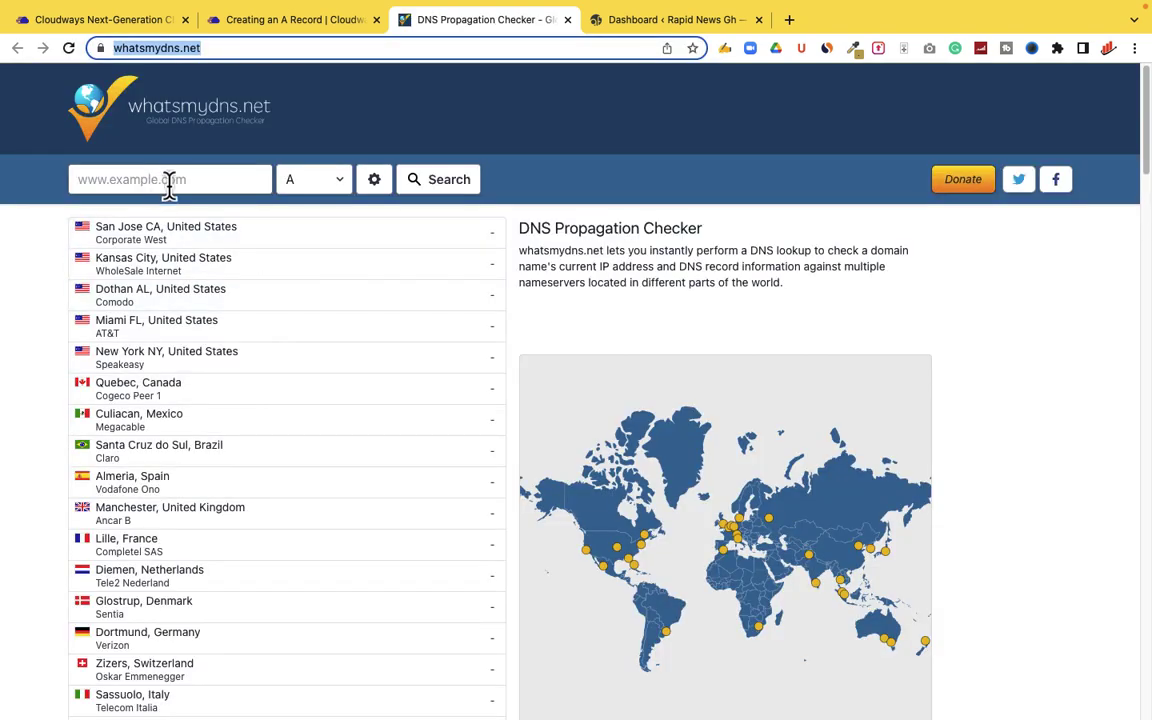
left_click(174, 179)
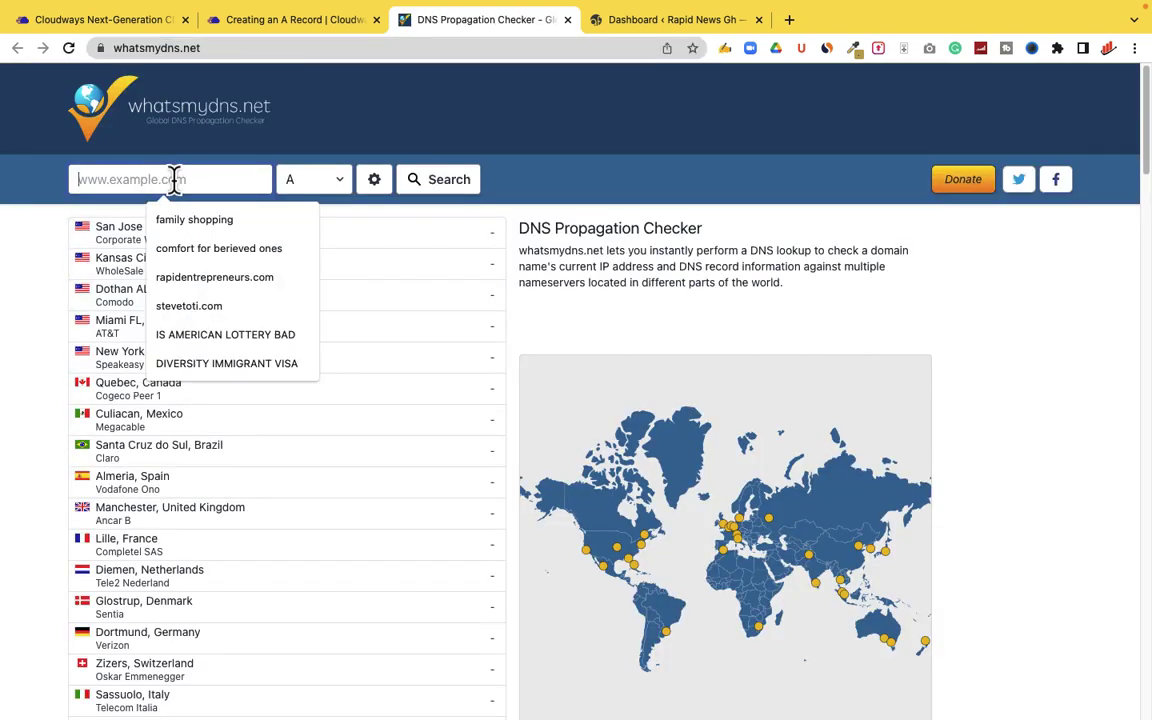
type("www.rapidnewsgh.com")
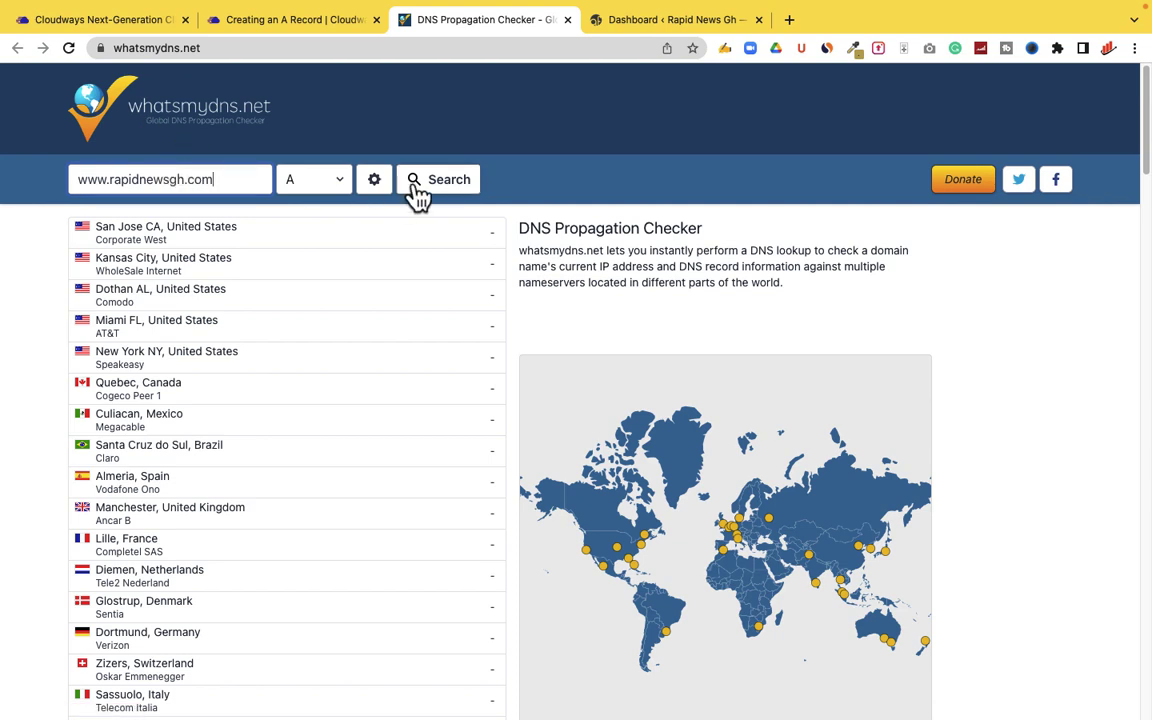
left_click(449, 190)
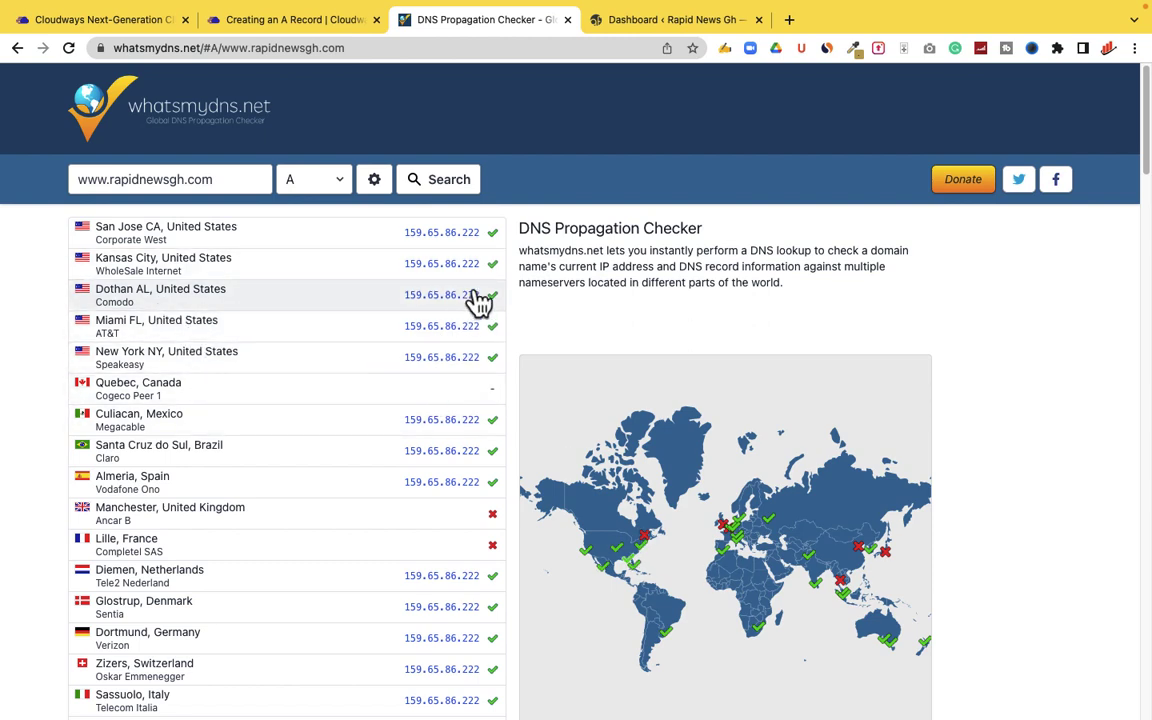
Review the results list and world map showing 159.65.86.222 at most locations
scroll(411, 391, "down", 5)
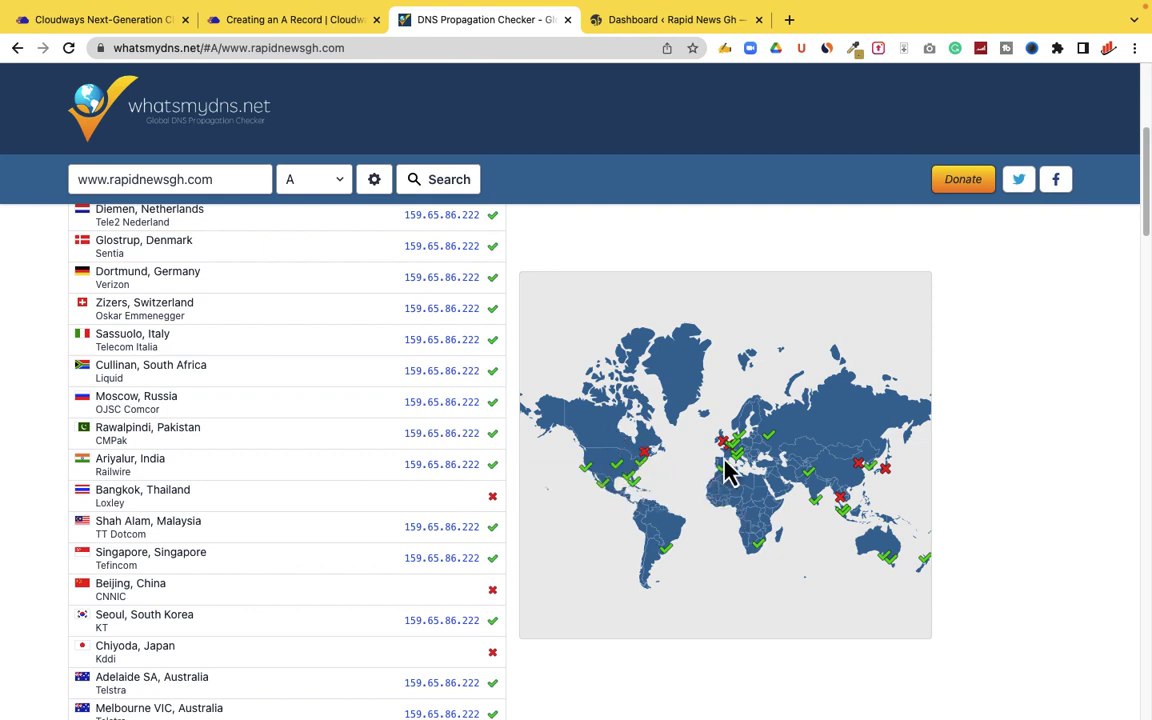
mouse_move(727, 448)
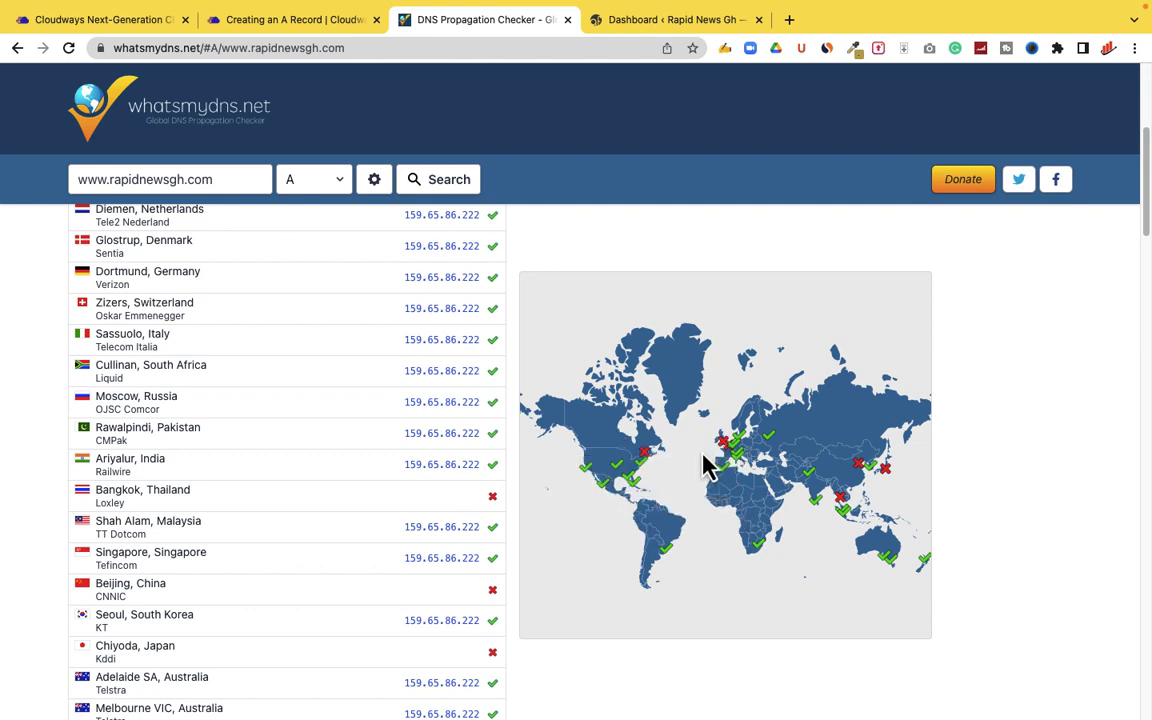
mouse_move(858, 477)
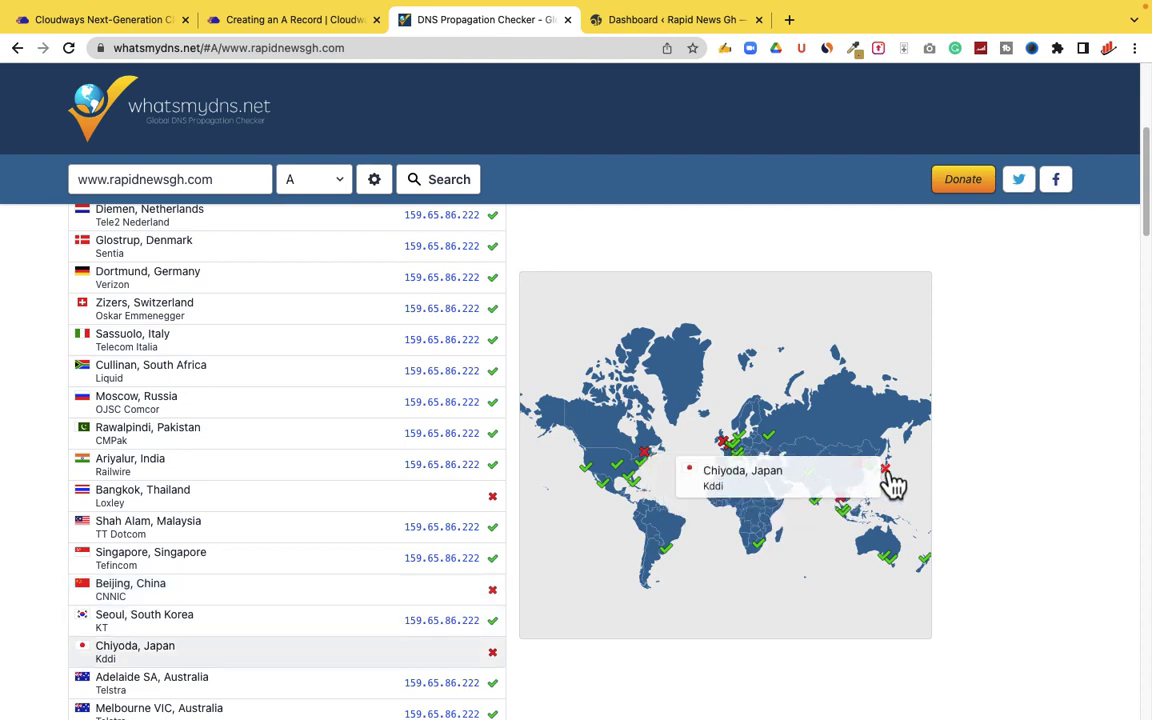
mouse_move(822, 526)
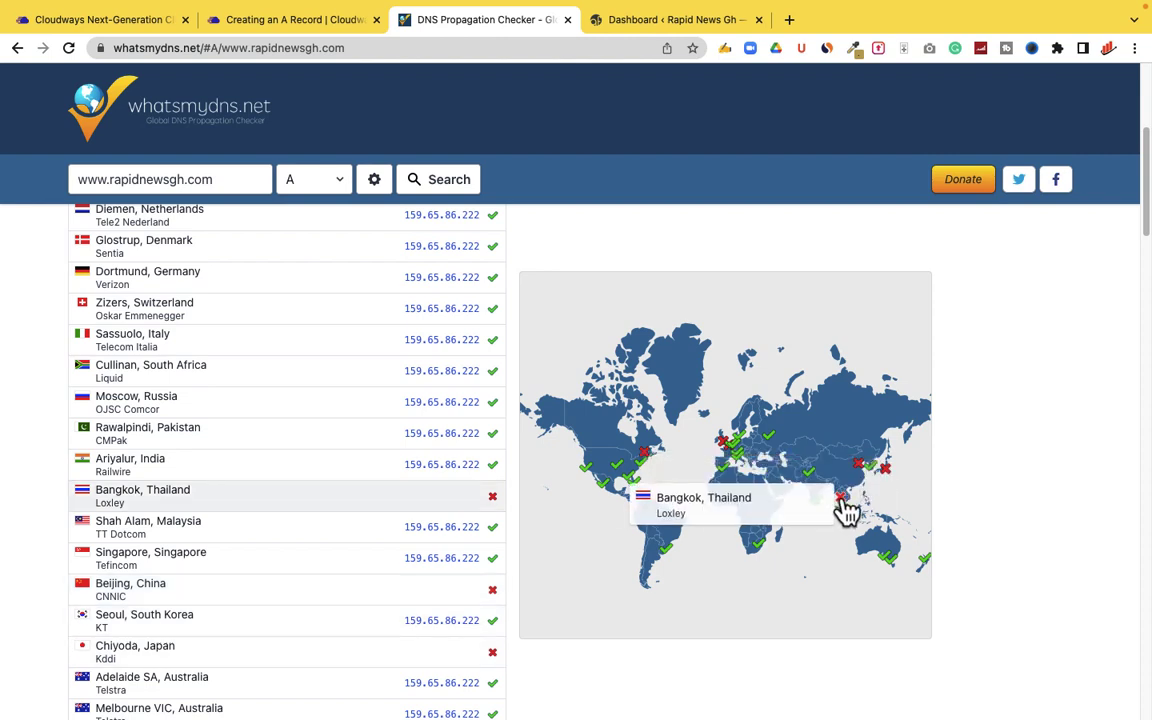
mouse_move(813, 481)
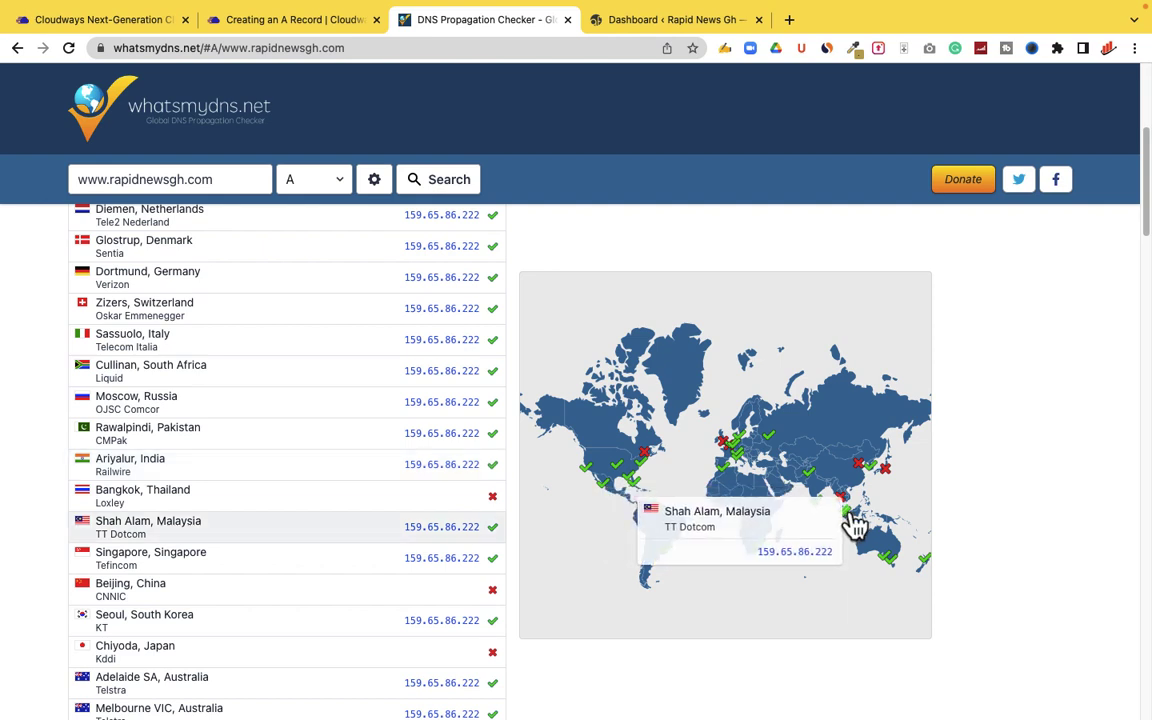
mouse_move(889, 570)
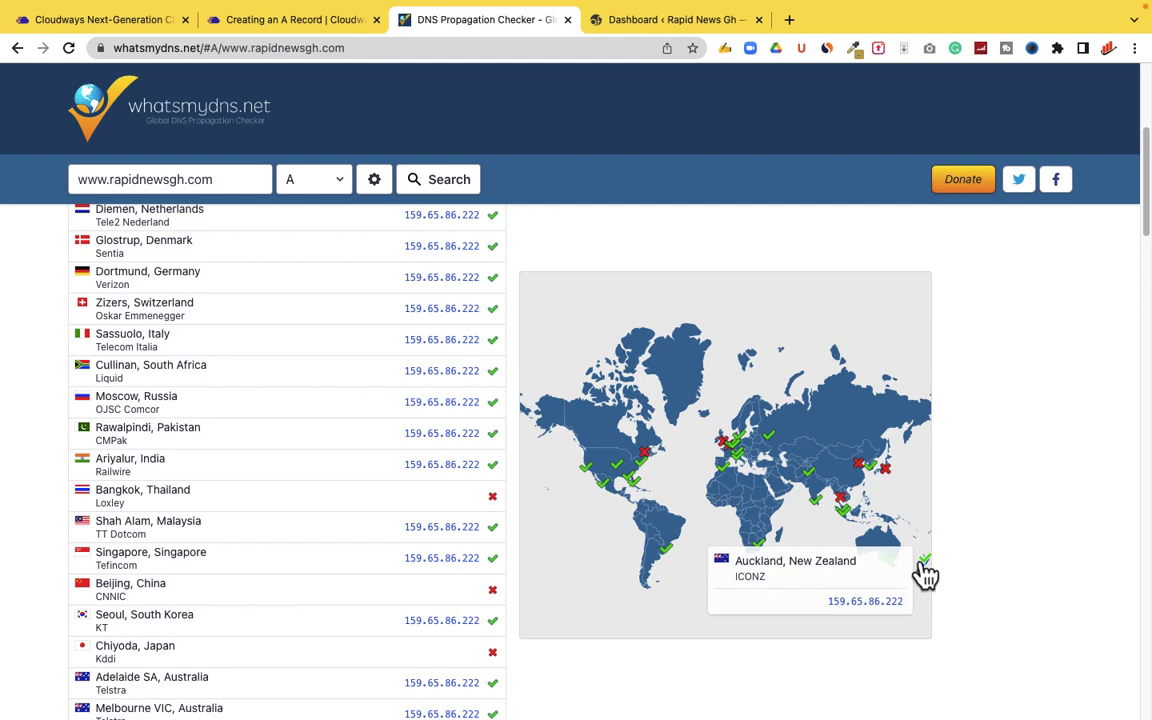
key("ctrl+Tab")
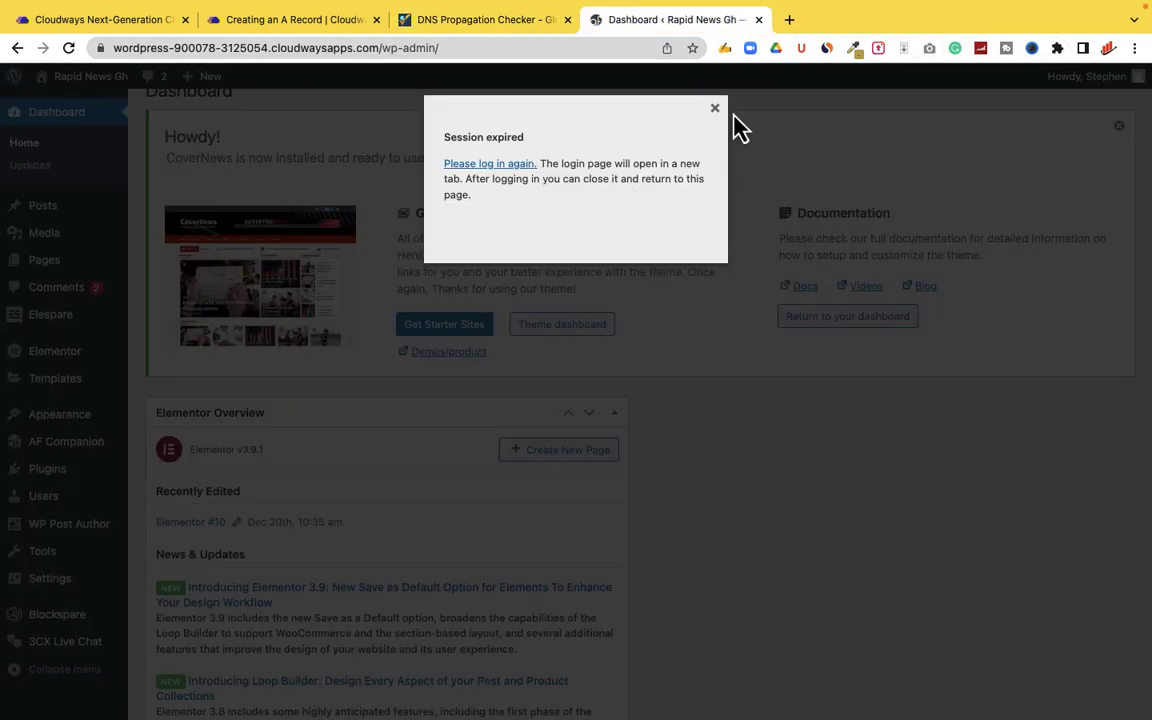
Dismiss the session-expired notice and choose Let's Encrypt in the Cloudways SSL Certificate settings
left_click(715, 108)
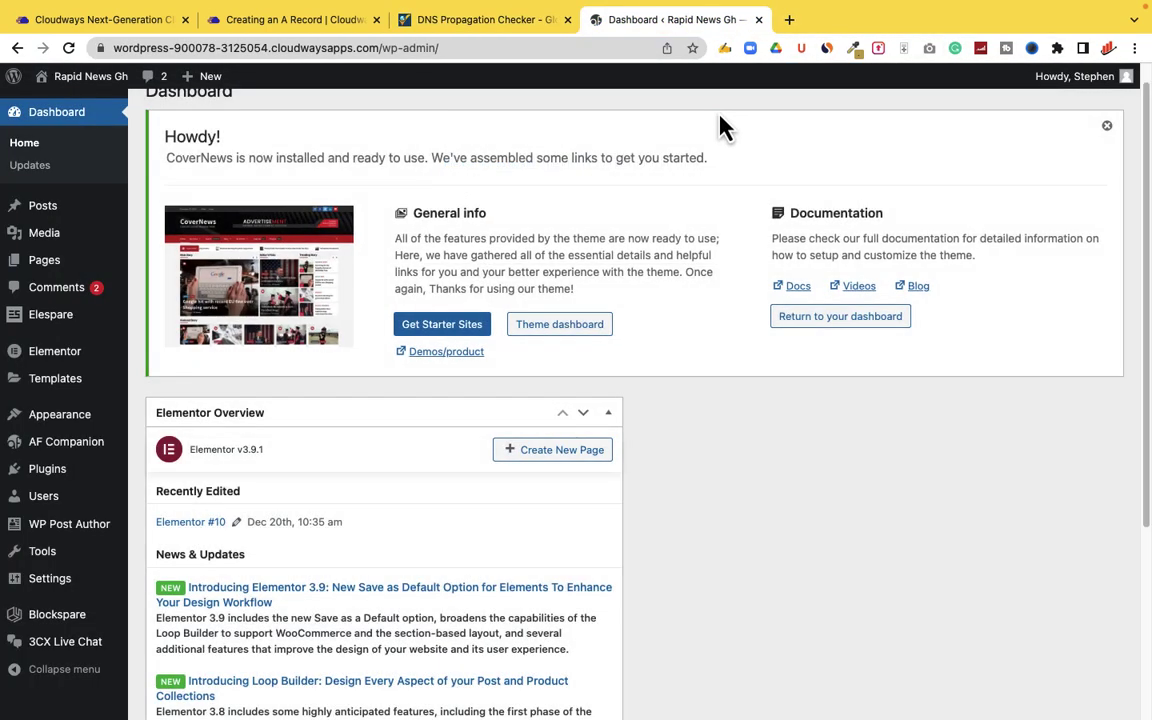
left_click(310, 26)
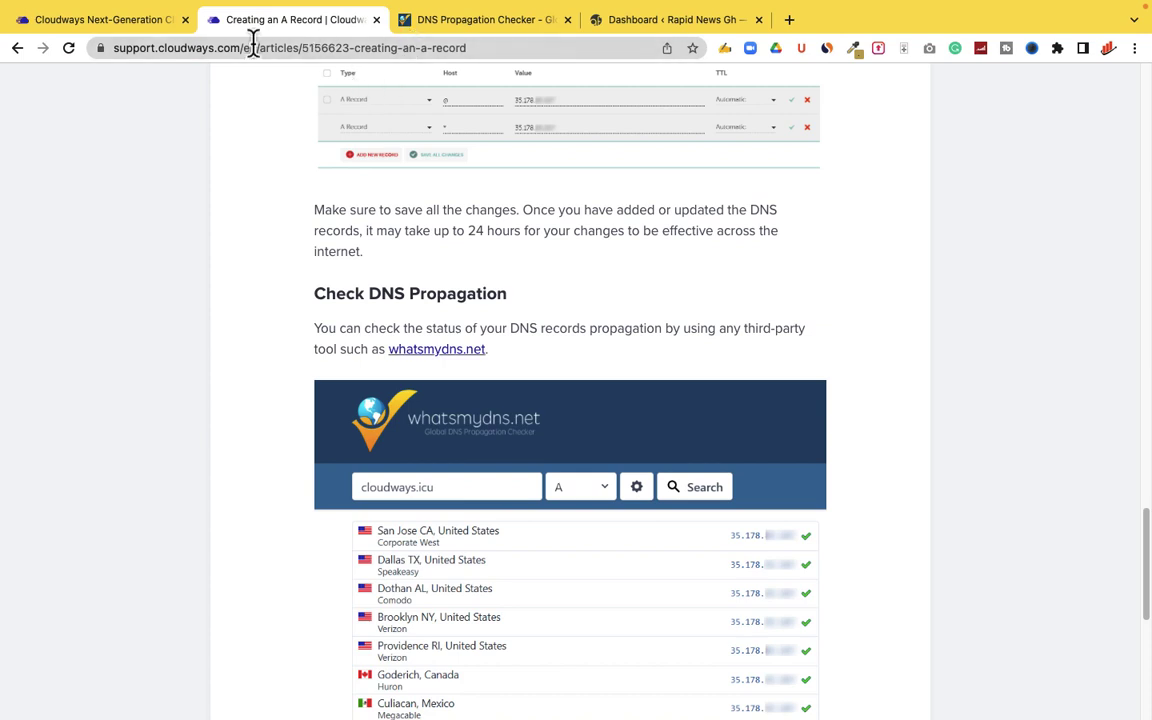
left_click(135, 21)
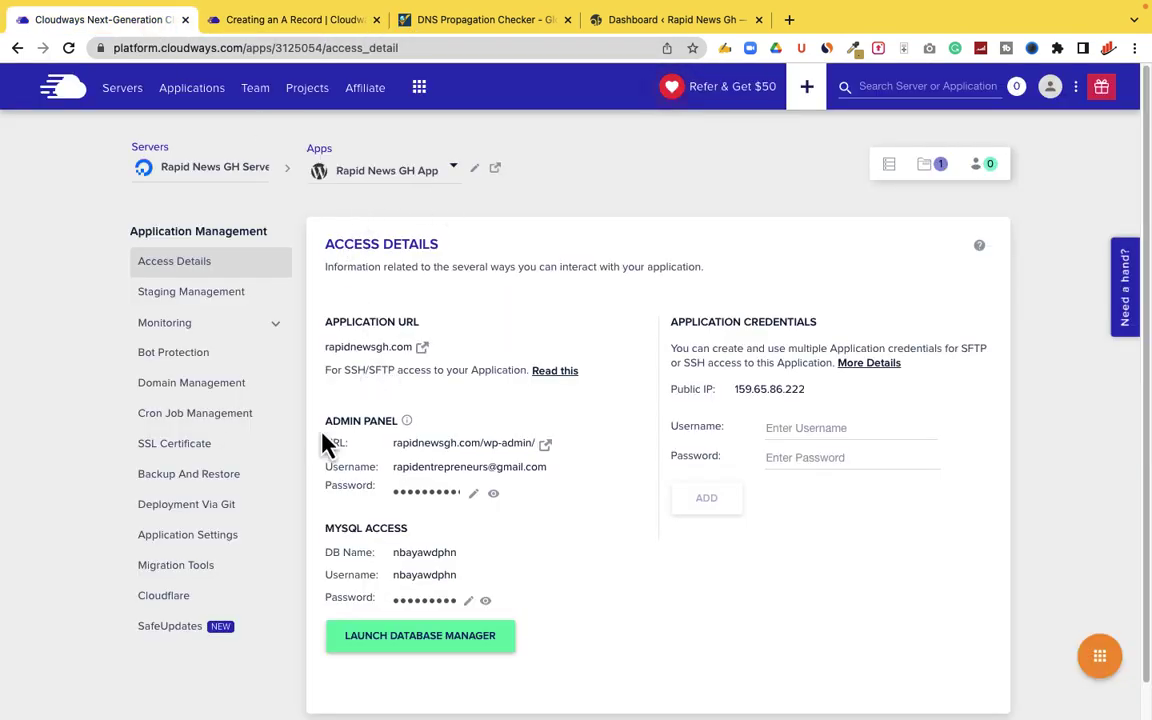
left_click(192, 449)
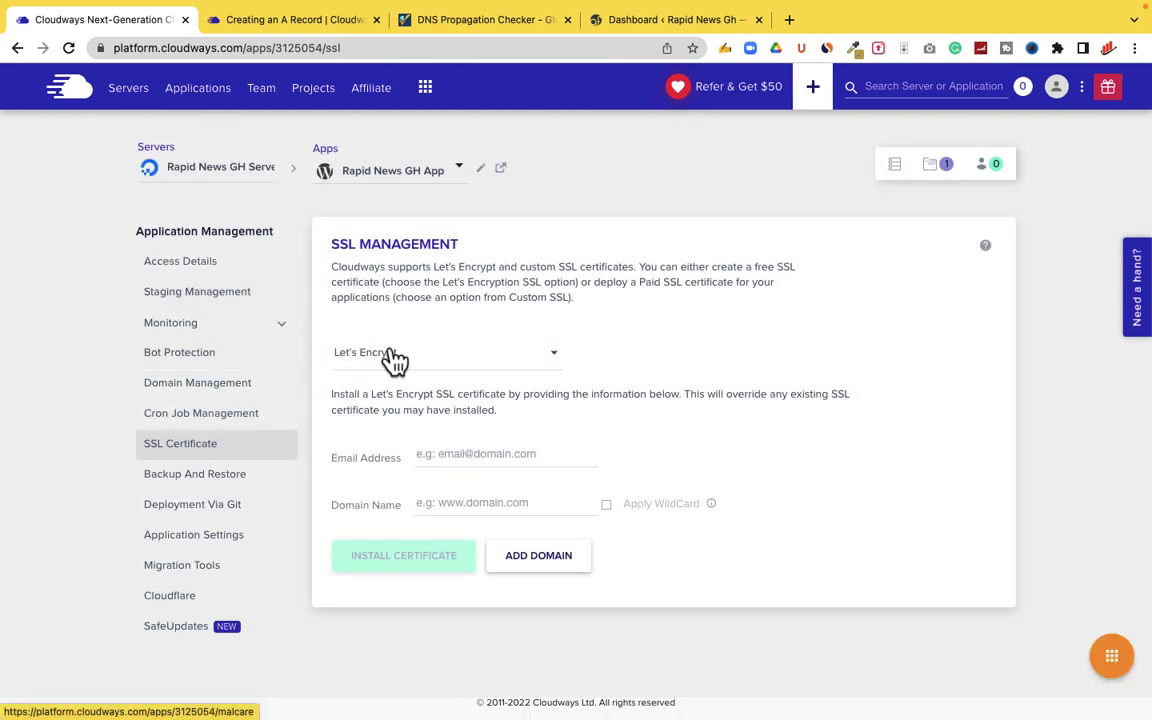
left_click(418, 362)
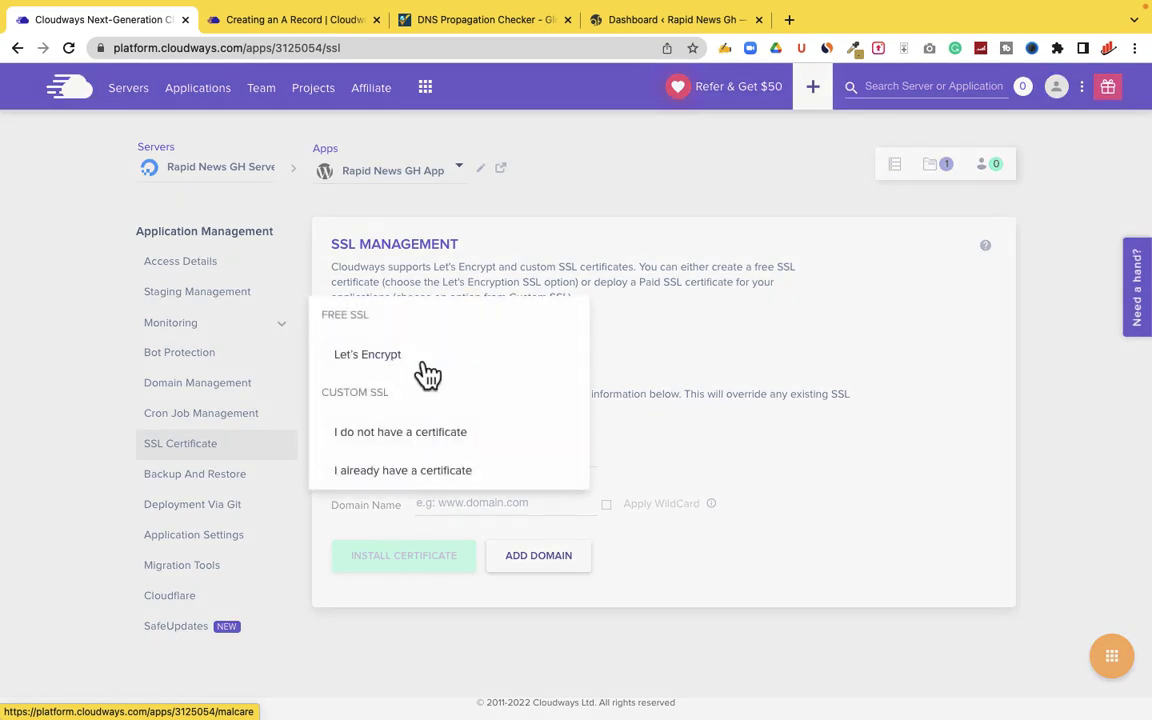
left_click(378, 356)
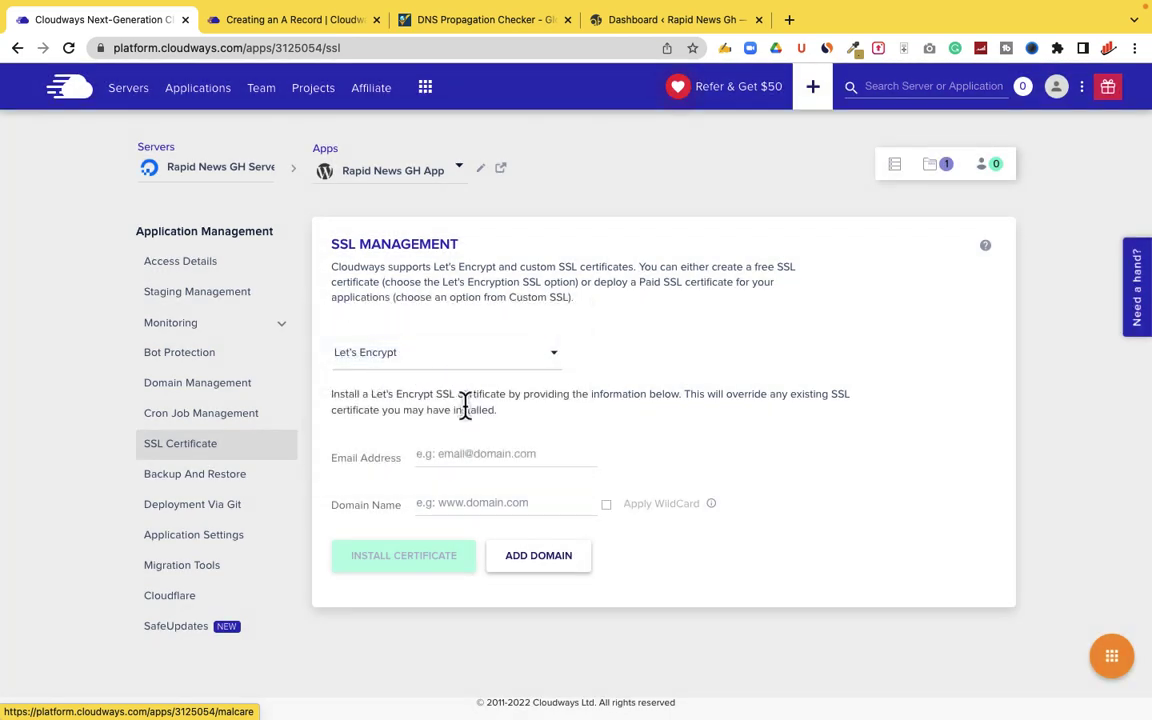
left_click(465, 453)
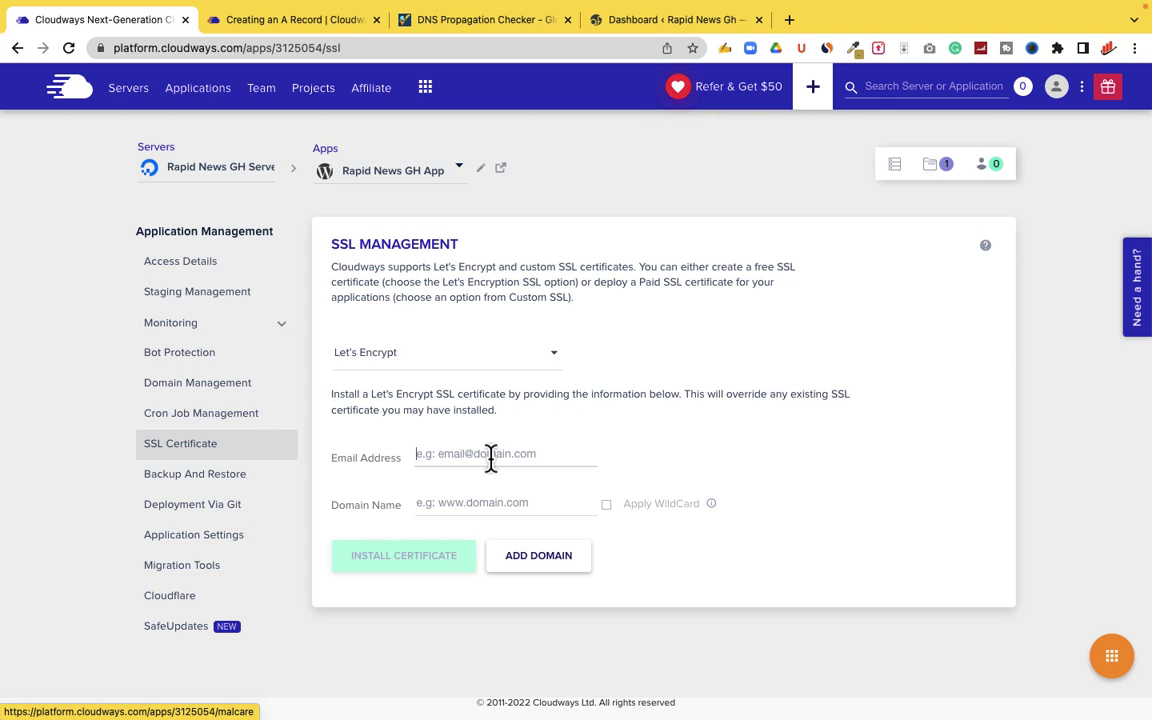
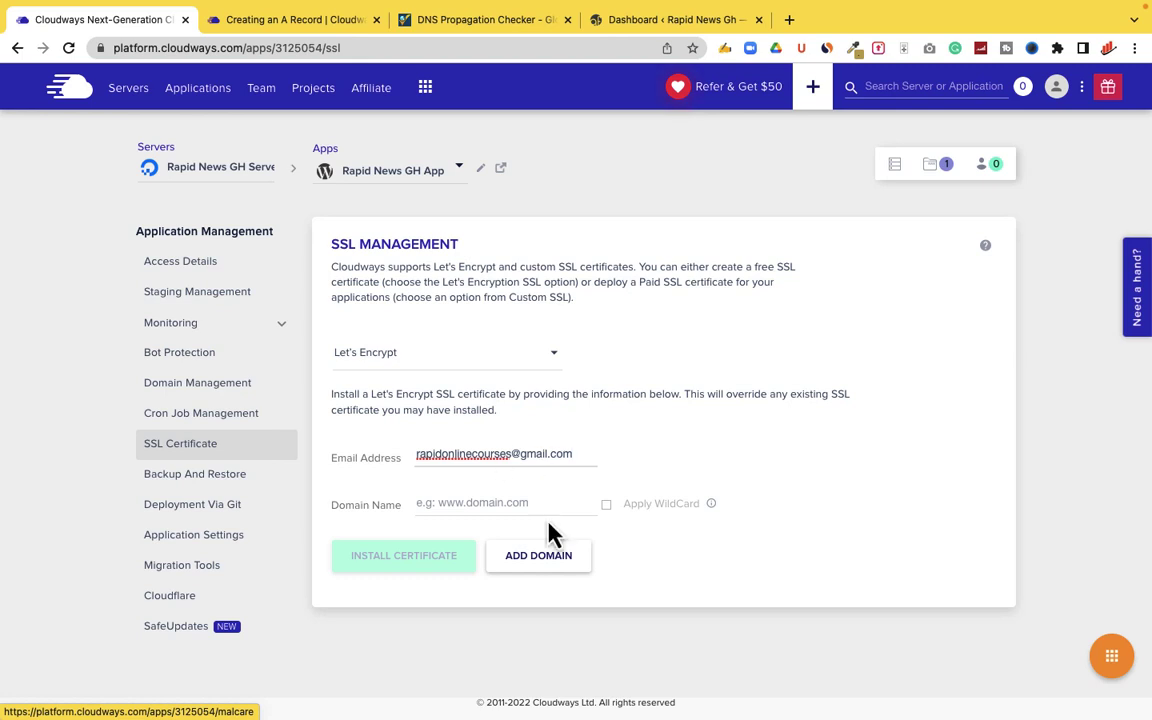
left_click(491, 506)
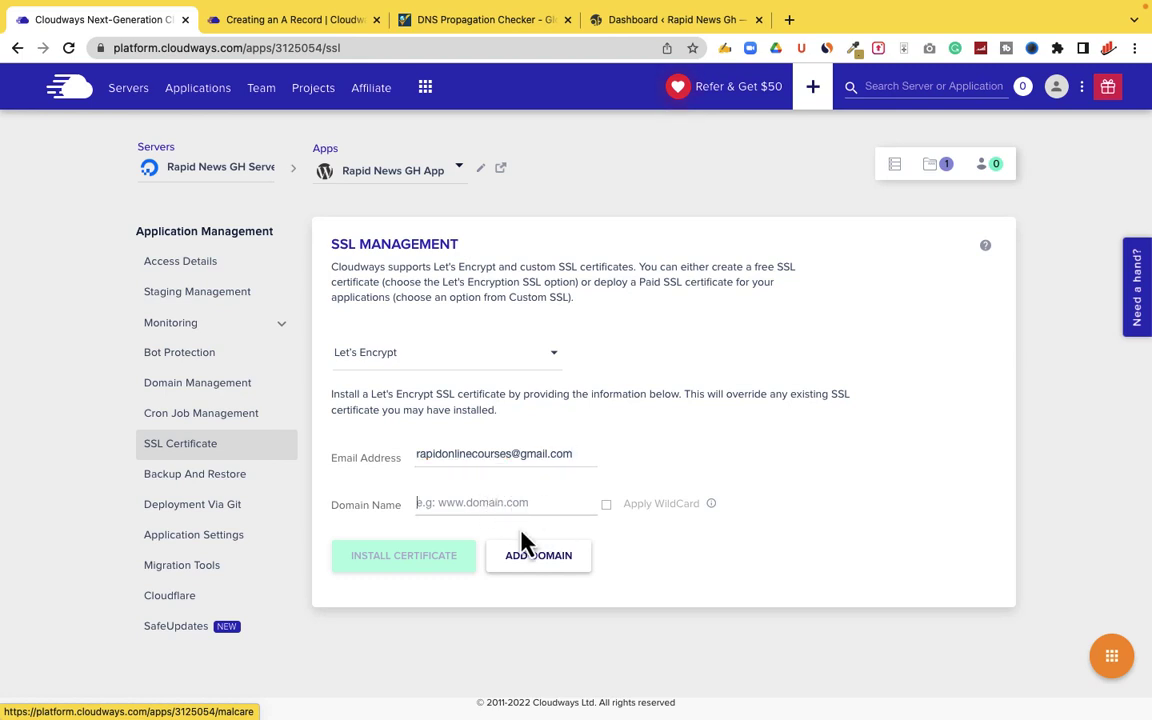
type("www")
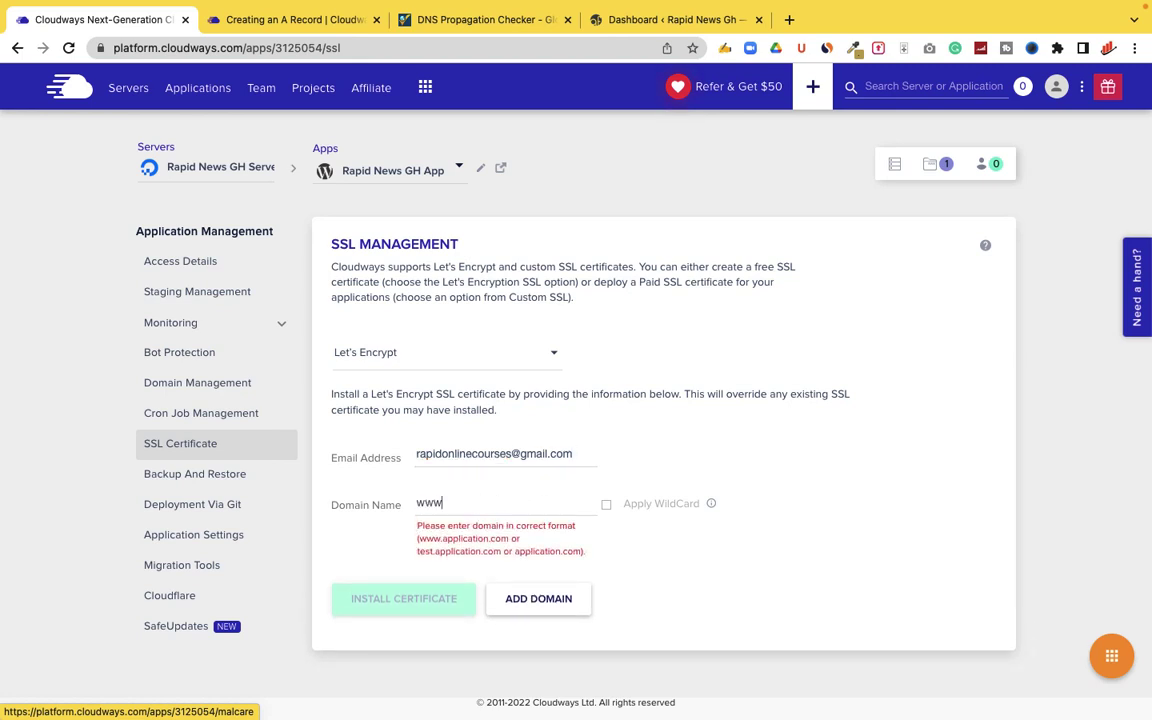
type(".rapidnews")
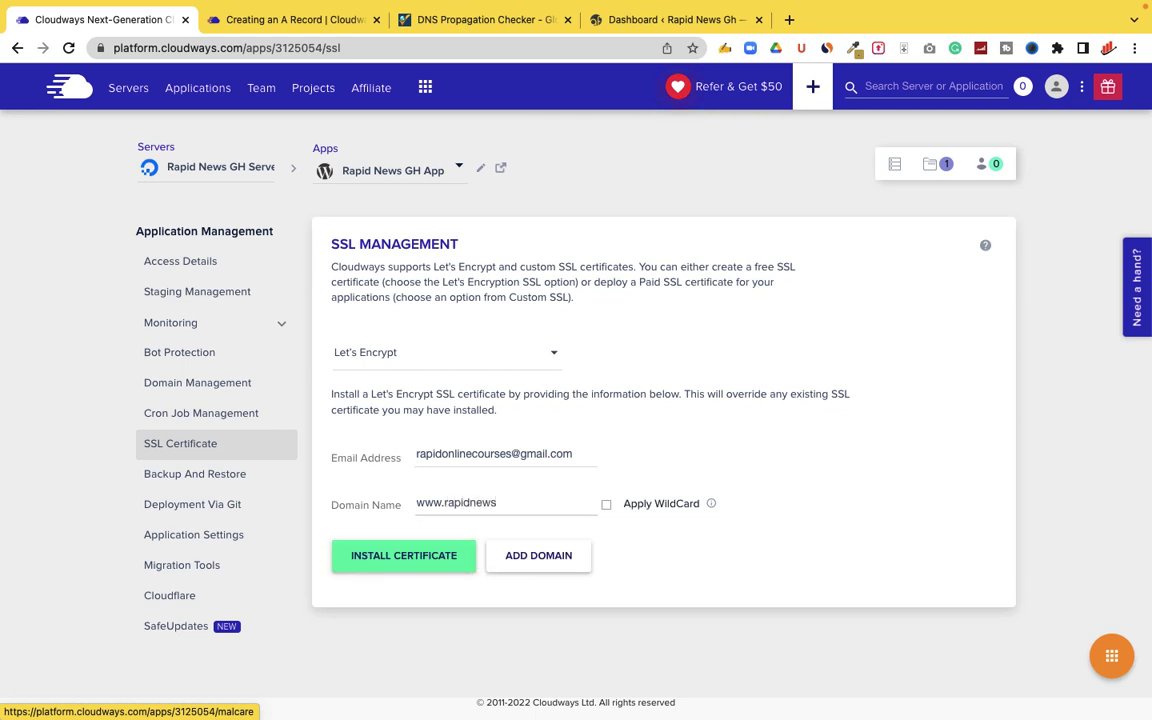
type("gh.com")
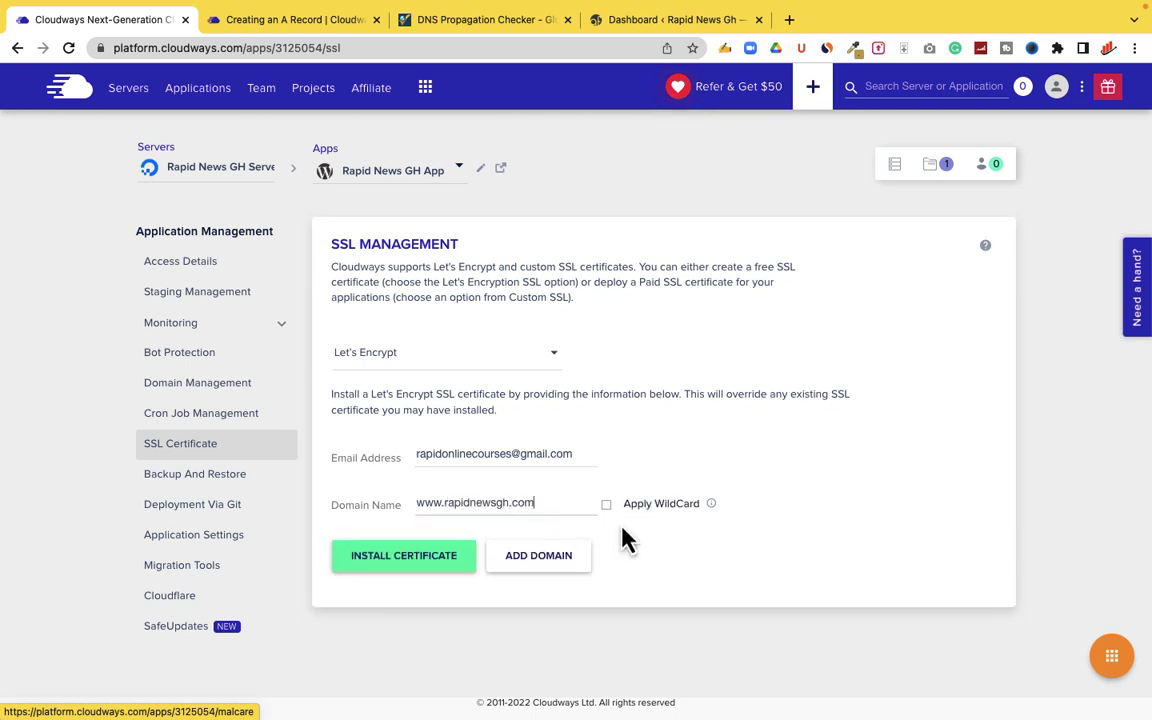
left_click(606, 504)
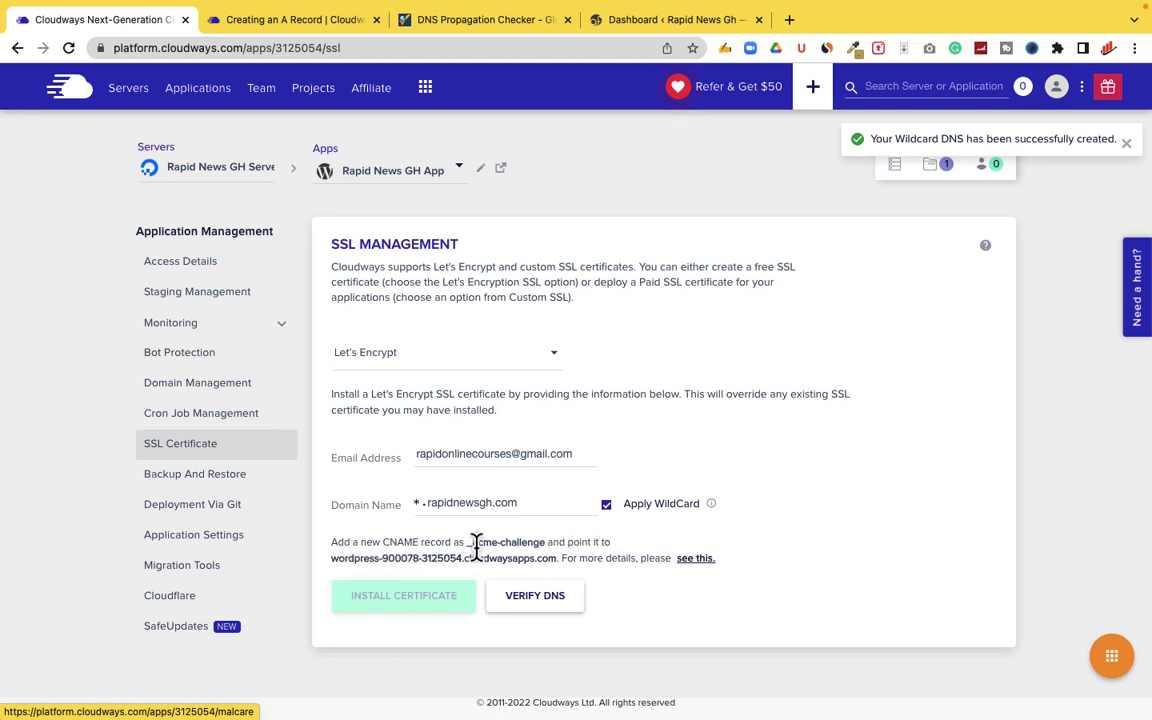
left_click_drag(469, 549, 547, 543)
key("super+c")
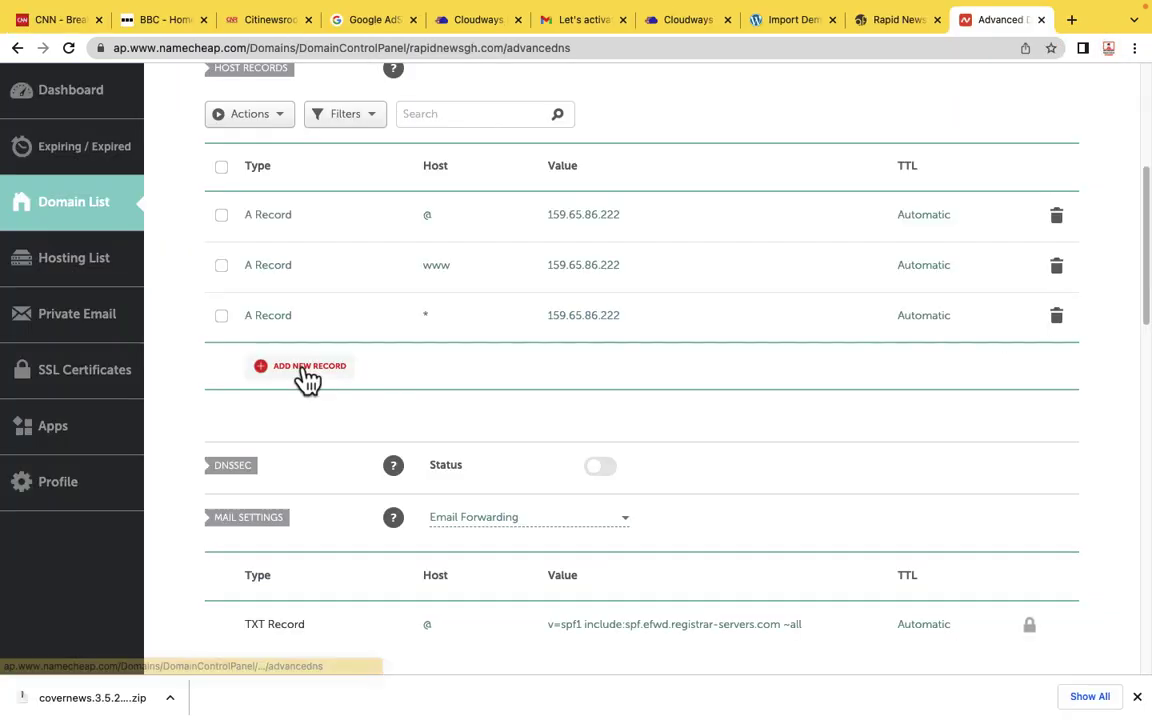
Add a new Namecheap CNAME record with host _acme-challenge
left_click(303, 372)
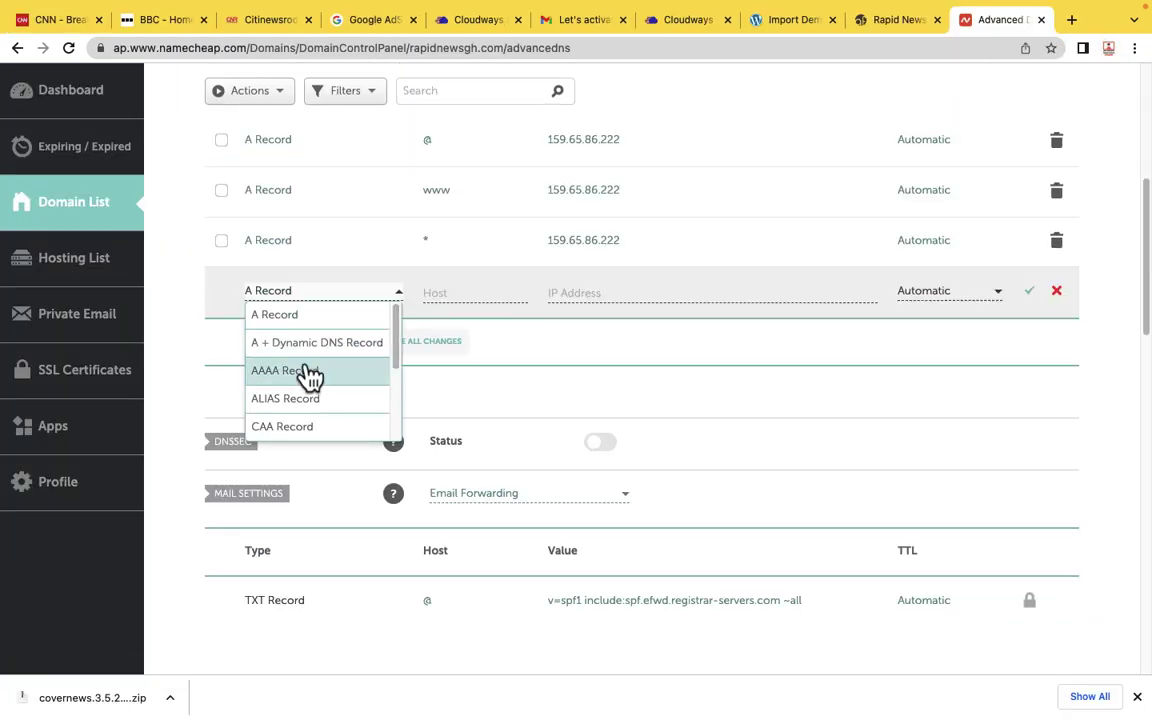
scroll(320, 380, "down", 2)
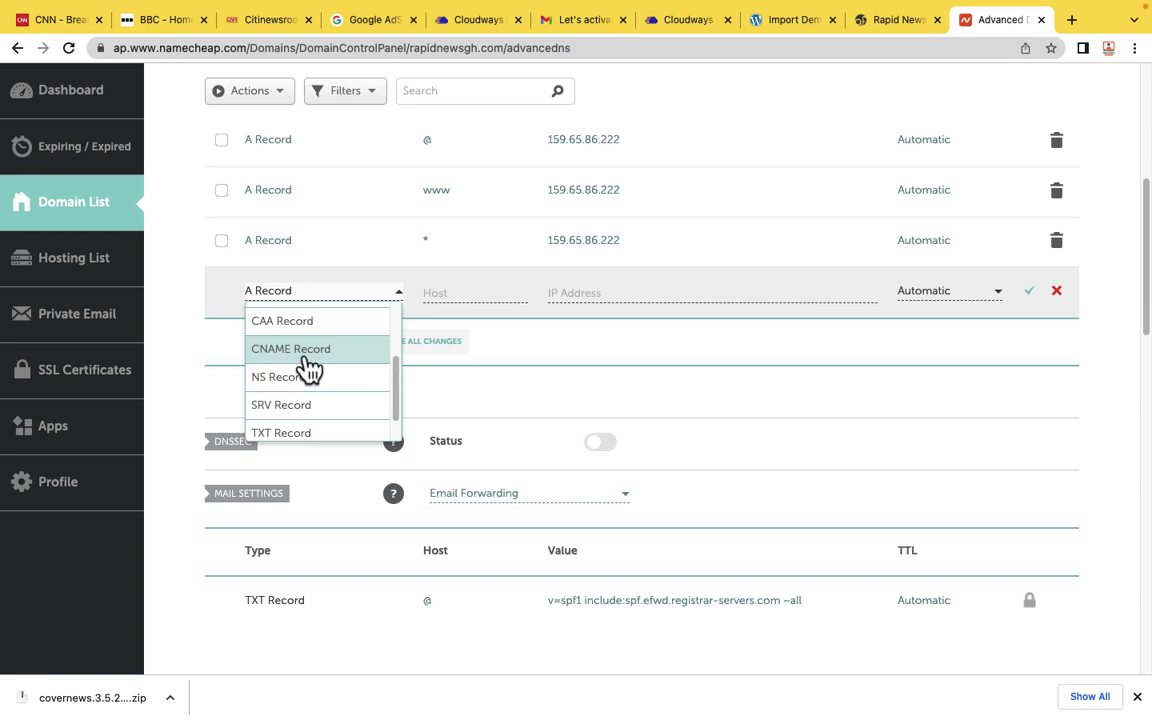
left_click(303, 350)
left_click(445, 293)
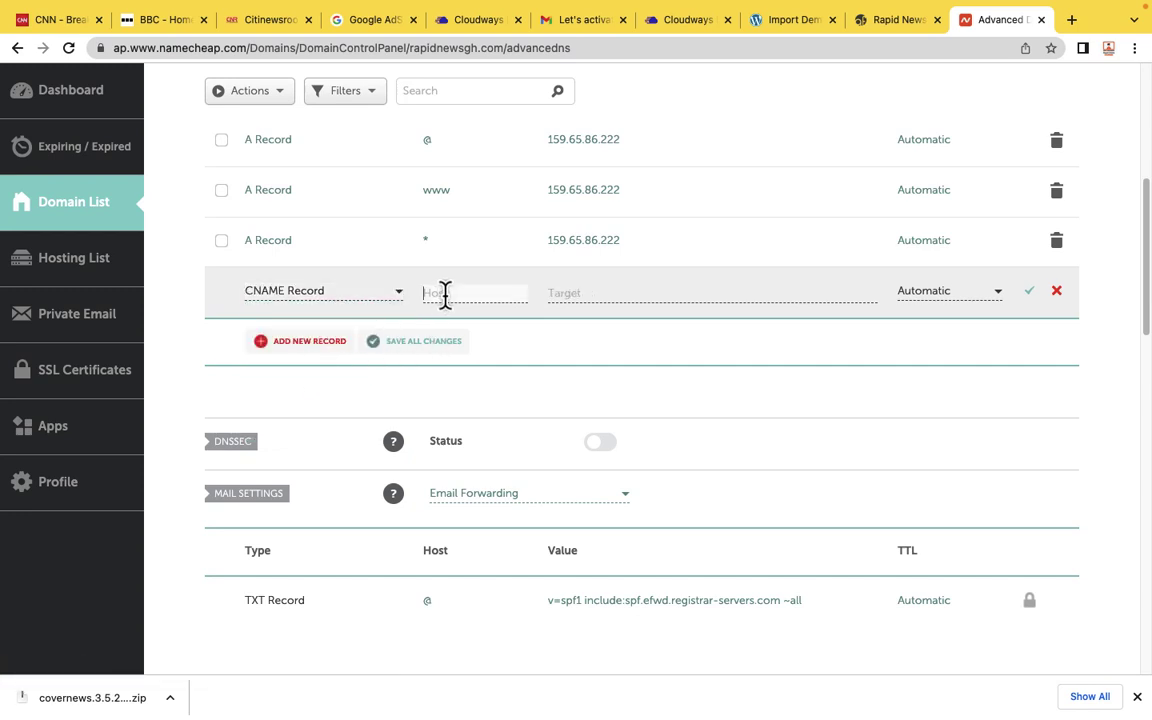
key("super+v")
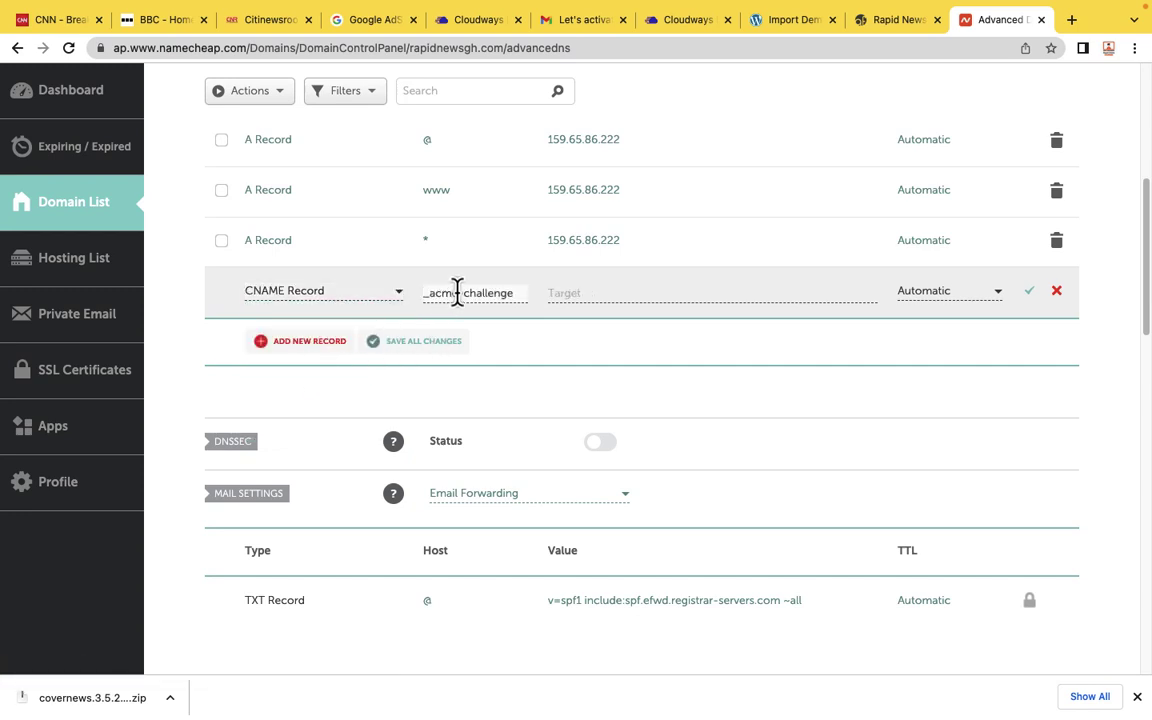
Set the CNAME value to wordpress-900078-3125054.cloudwaysapps.com from Cloudways and save the record
key("super+grave")
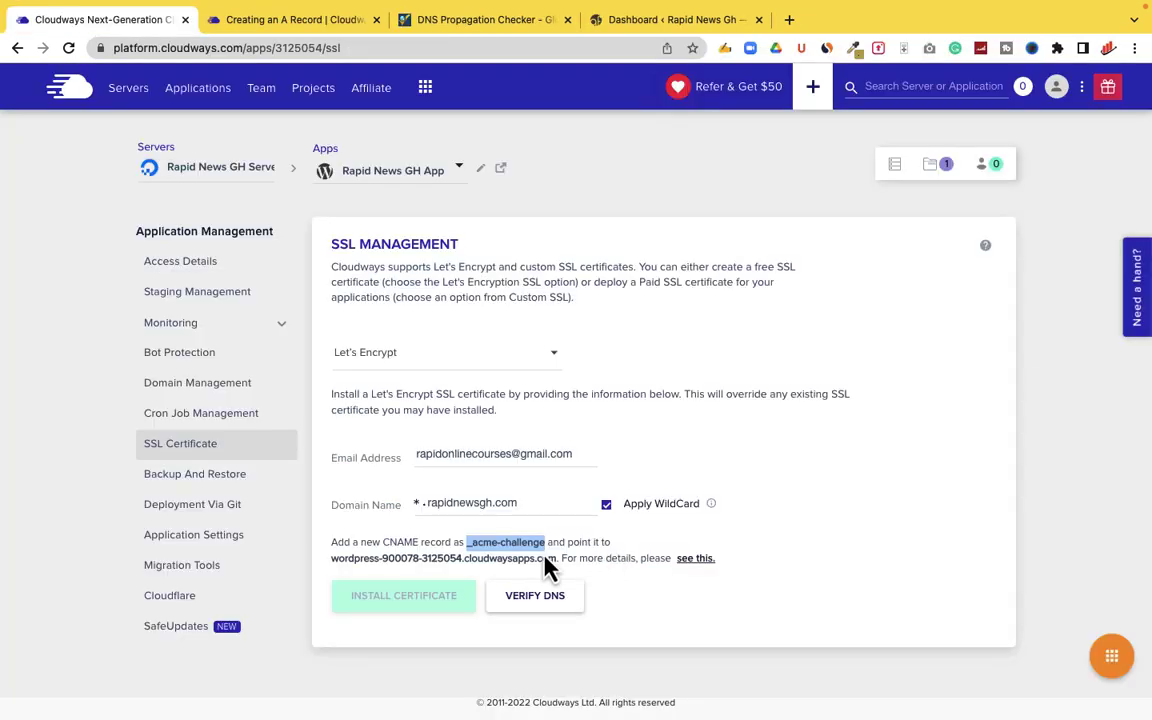
left_click_drag(404, 565, 552, 560)
key("super+c")
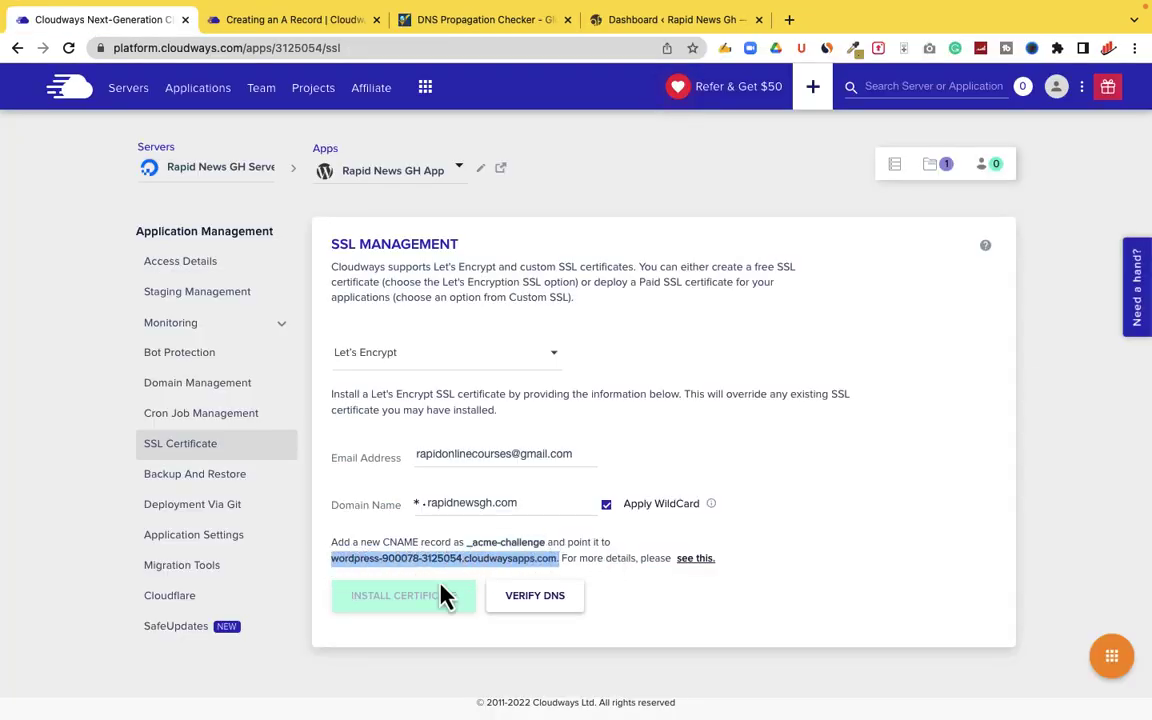
left_click(563, 590)
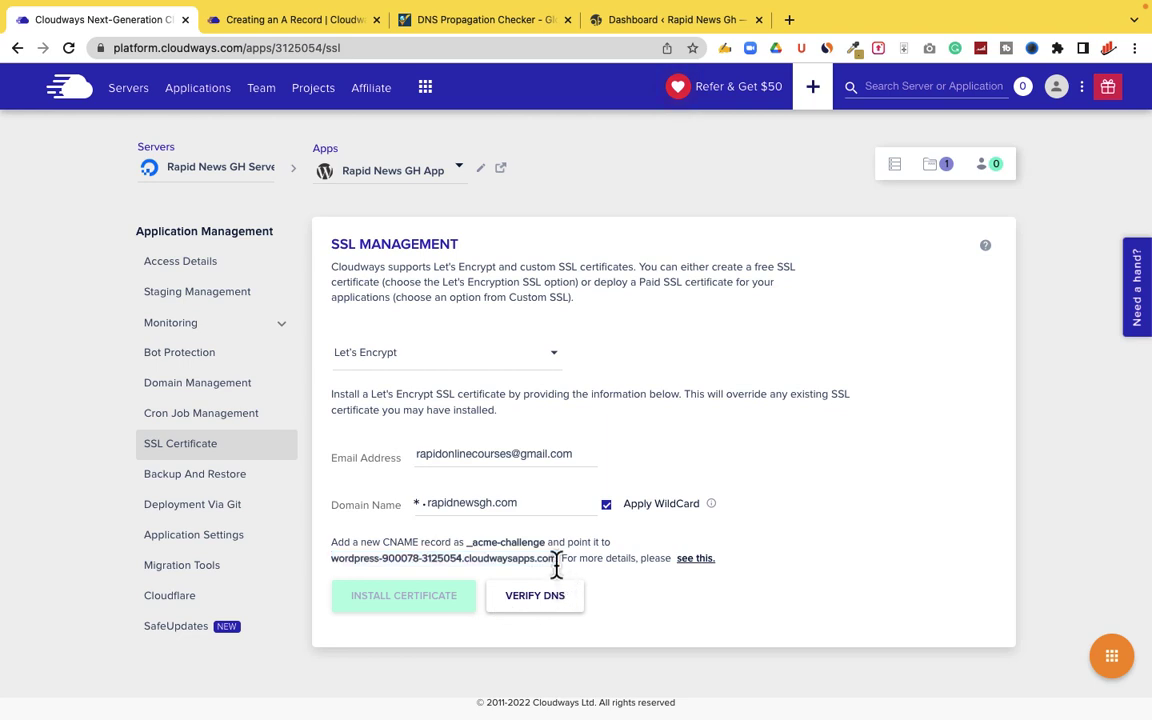
left_click_drag(550, 561, 543, 561)
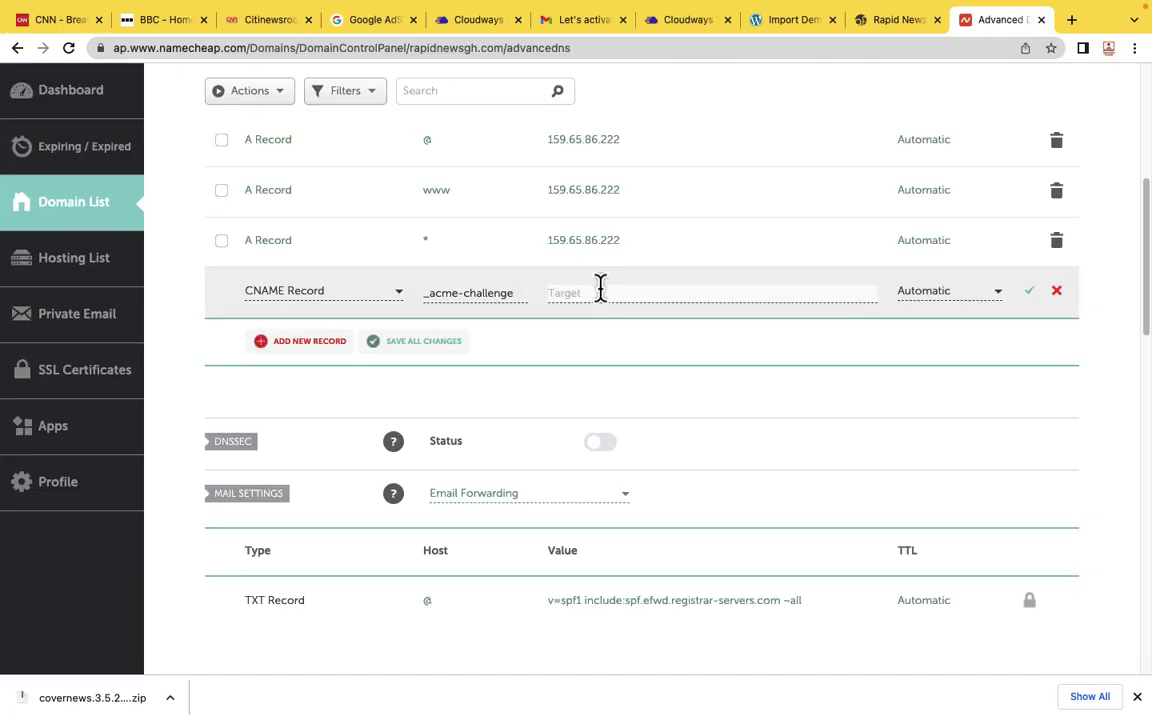
key("super+v")
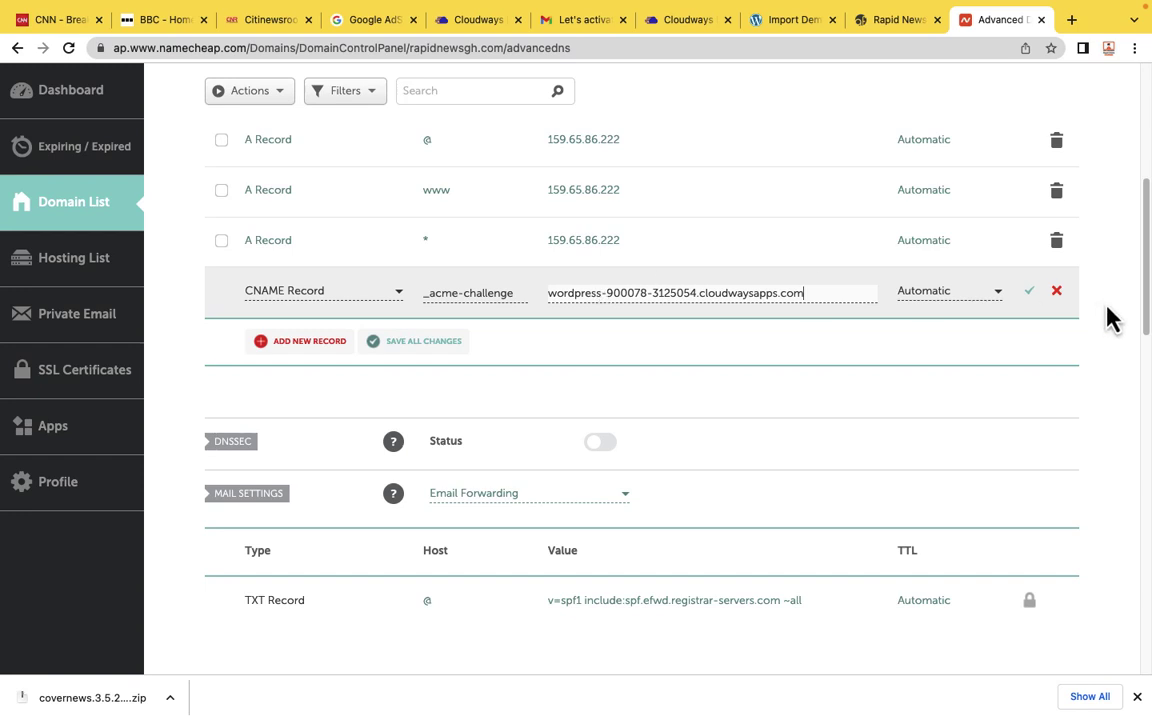
left_click(1033, 298)
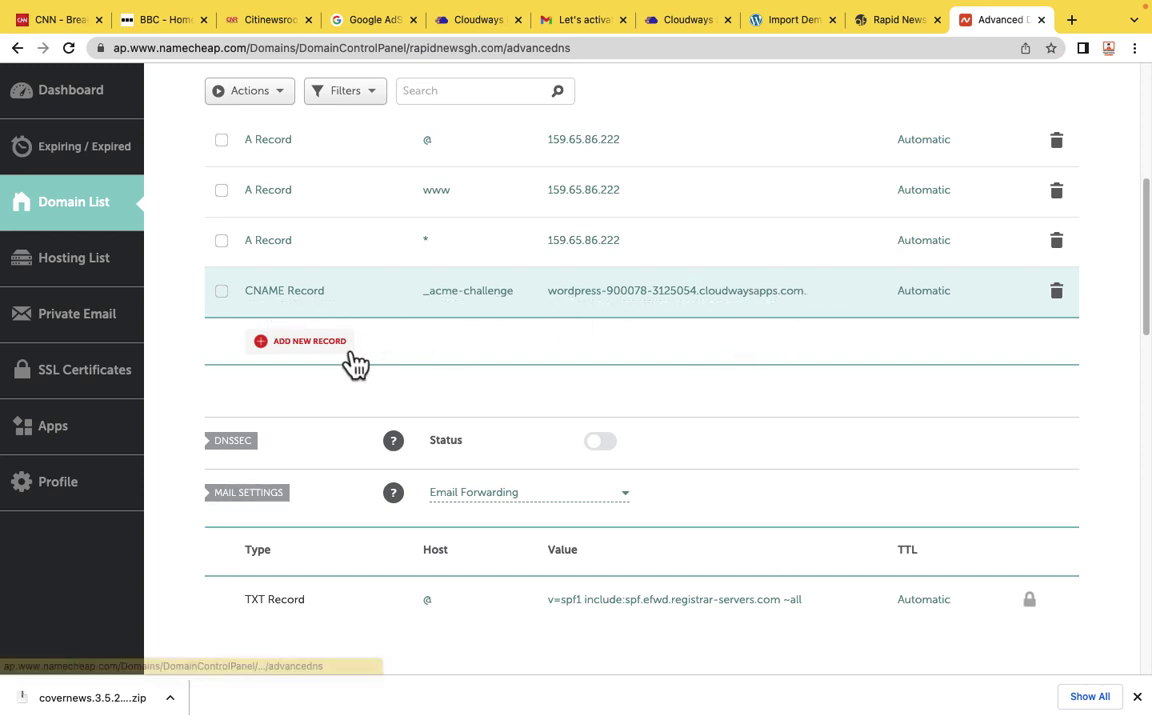
Return to the Cloudways wildcard SSL page in the other browser profile
scroll(476, 399, "up", 5)
scroll(476, 399, "down", 2)
scroll(476, 399, "down", 1)
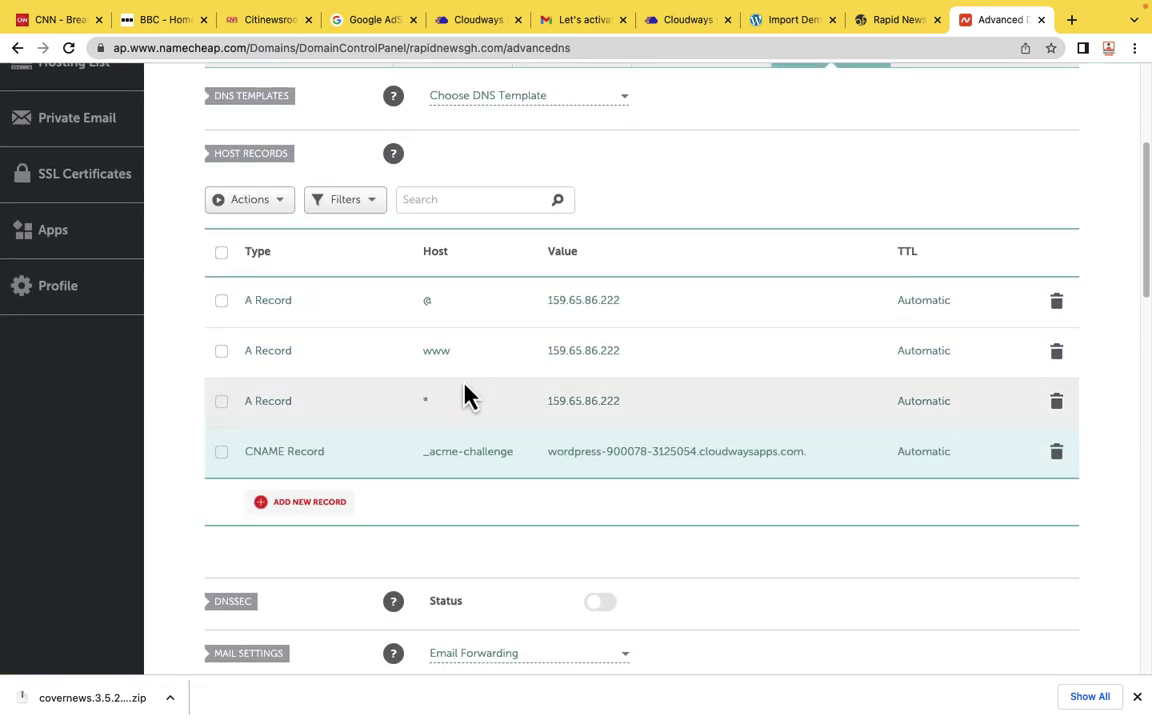
left_click(1108, 47)
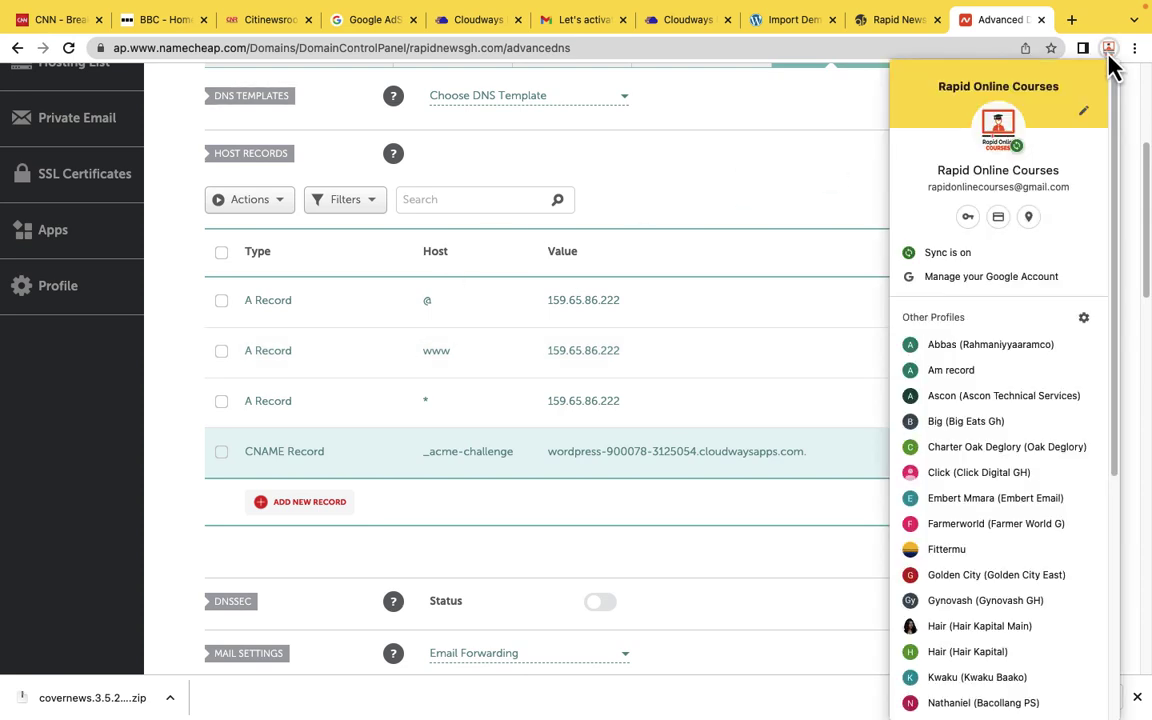
left_click(964, 496)
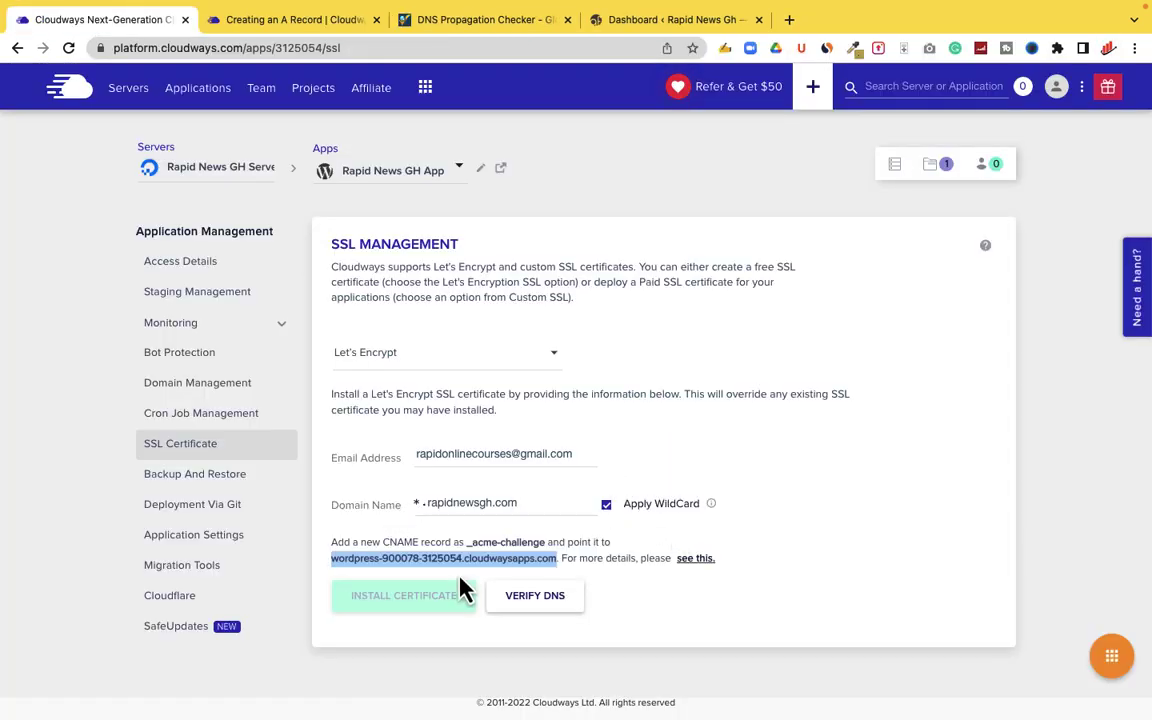
Try VERIFY DNS for the wildcard Let's Encrypt request, re-enable Apply WildCard, and go to the propagation checker
left_click(535, 603)
left_click(605, 504)
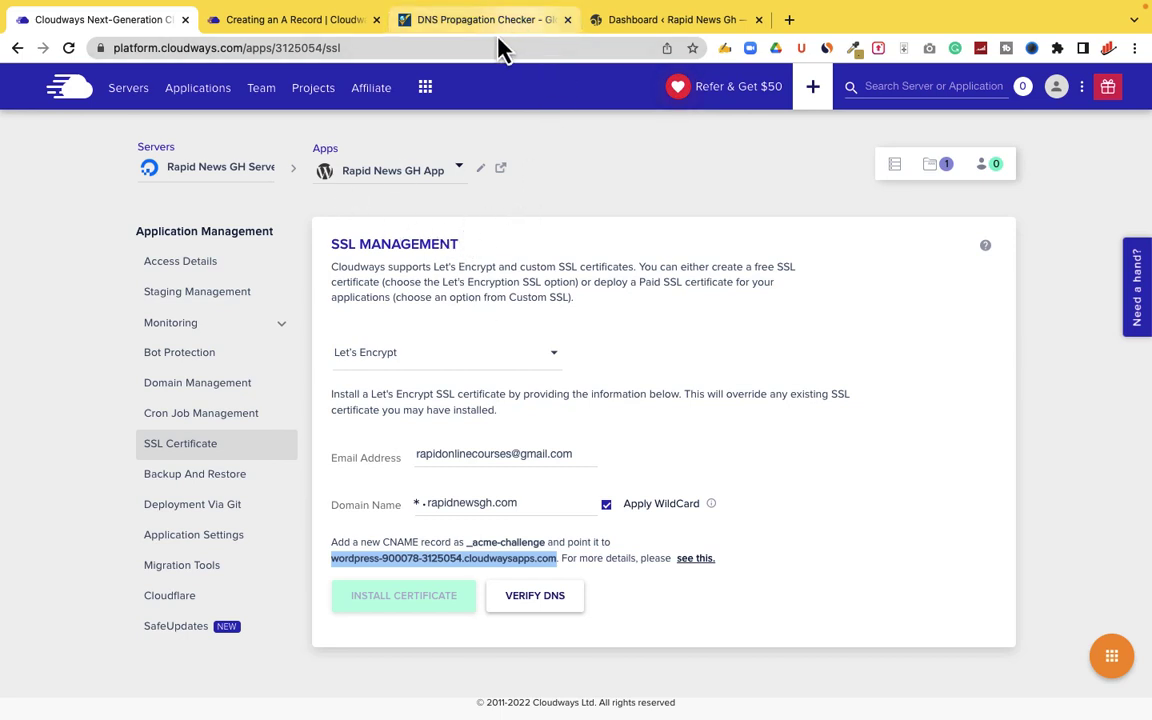
left_click(450, 22)
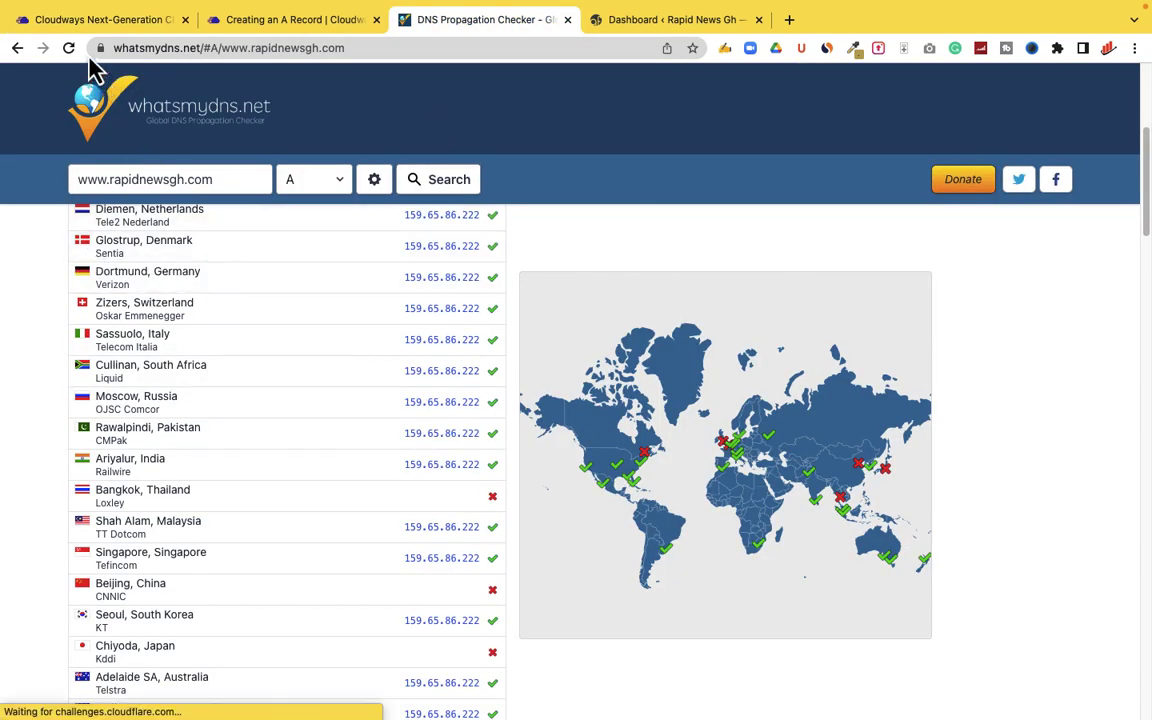
left_click(68, 48)
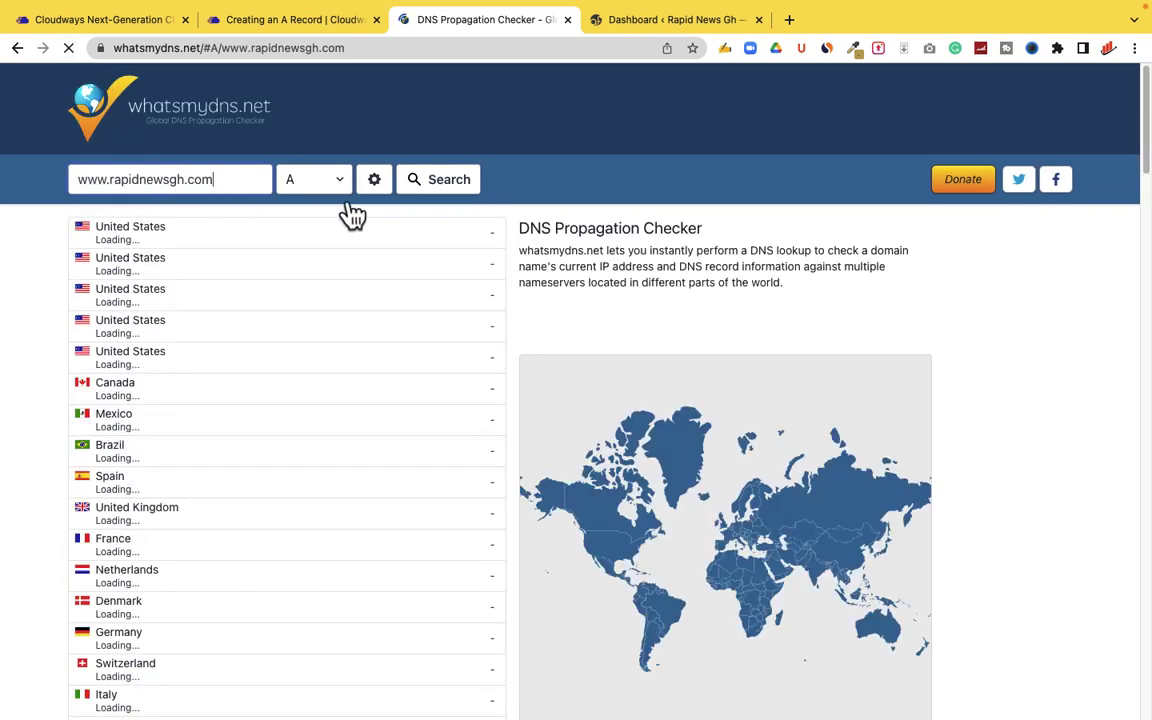
left_click(425, 183)
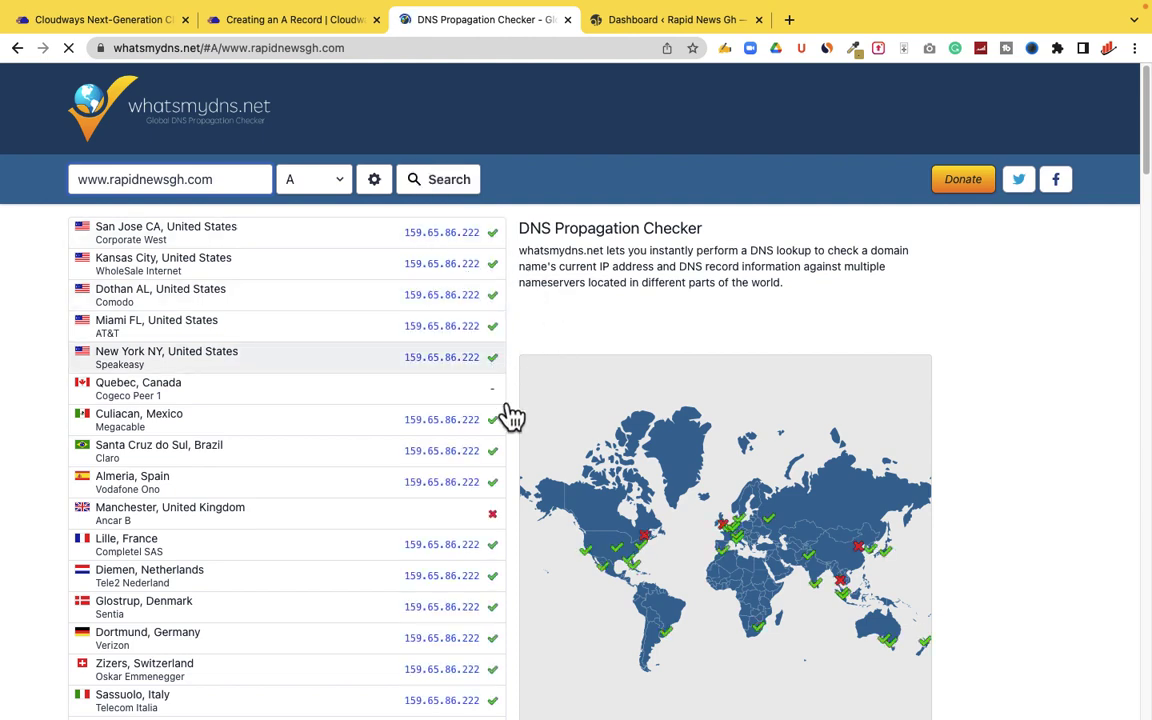
scroll(455, 355, "down", 3)
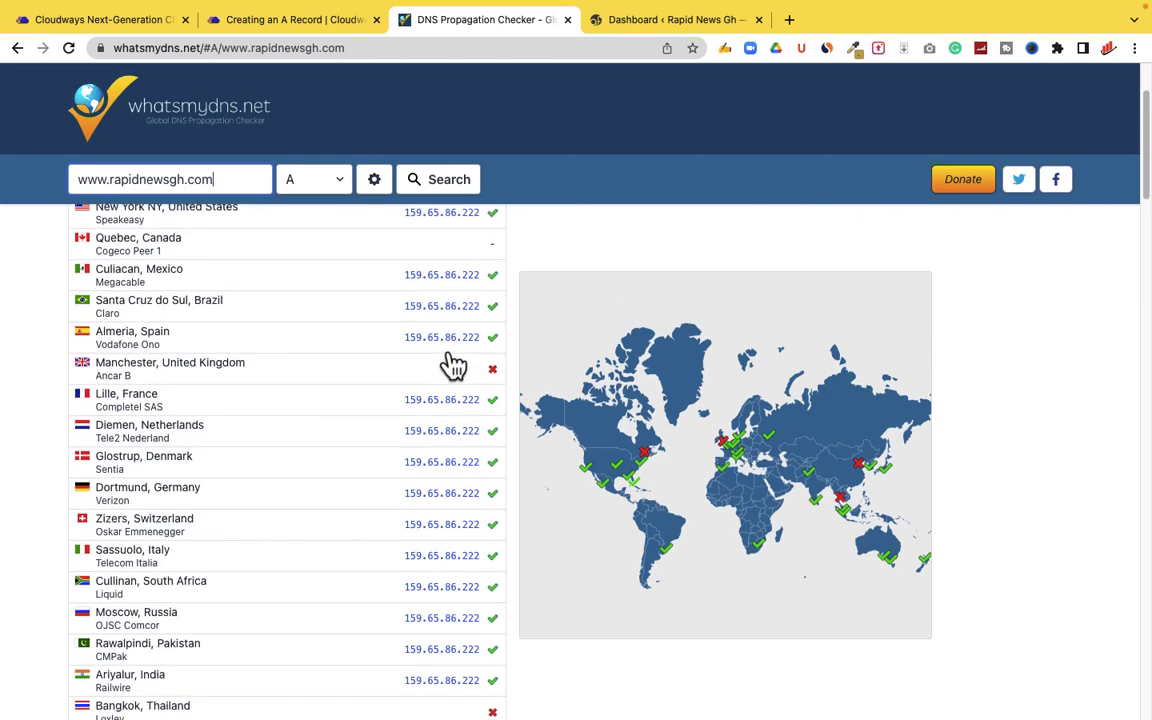
scroll(478, 376, "up", 1)
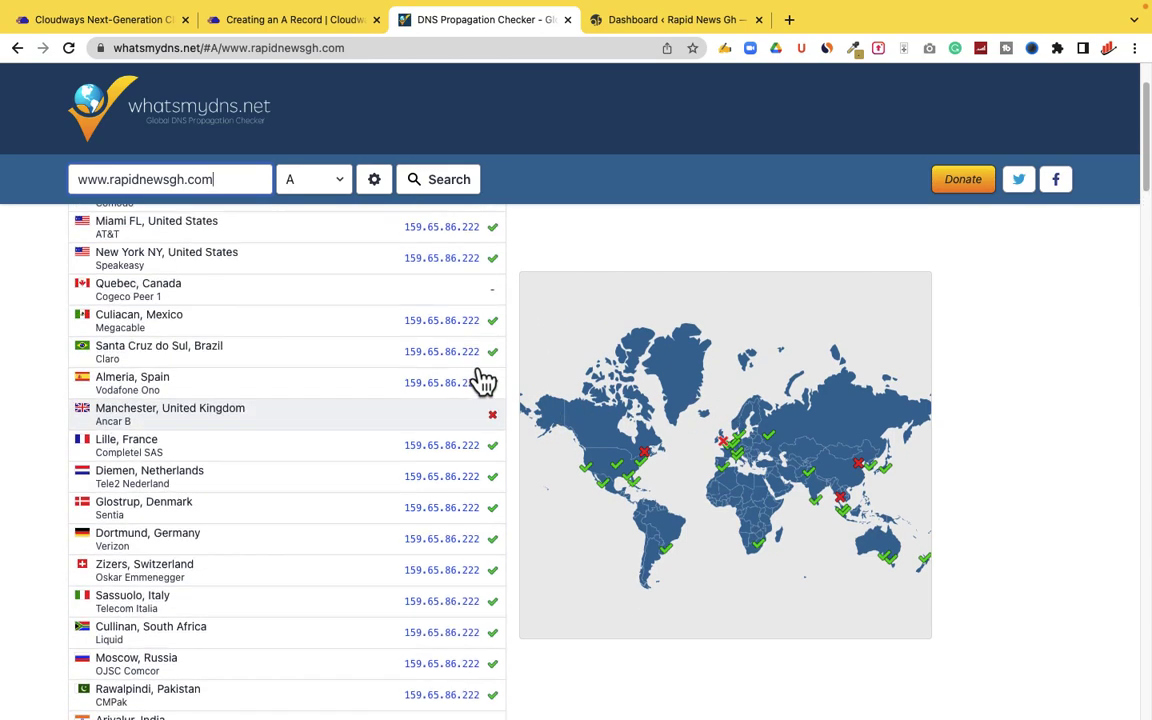
scroll(483, 380, "down", 1)
scroll(483, 380, "up", 3)
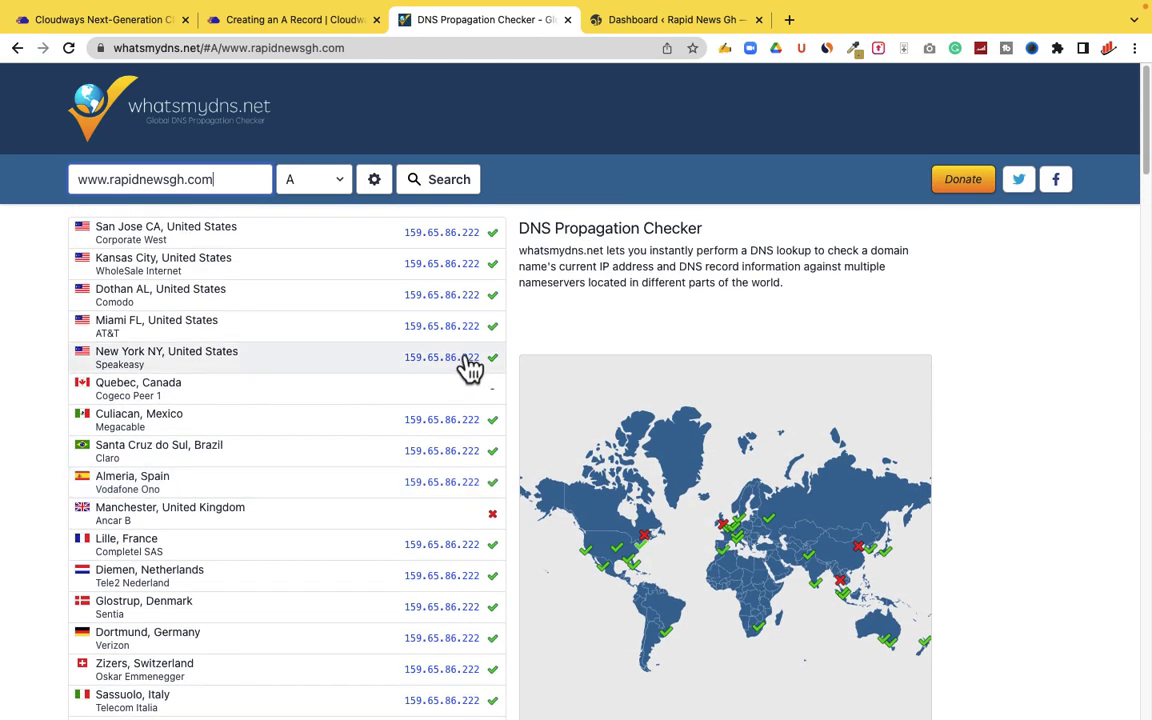
scroll(437, 368, "down", 1)
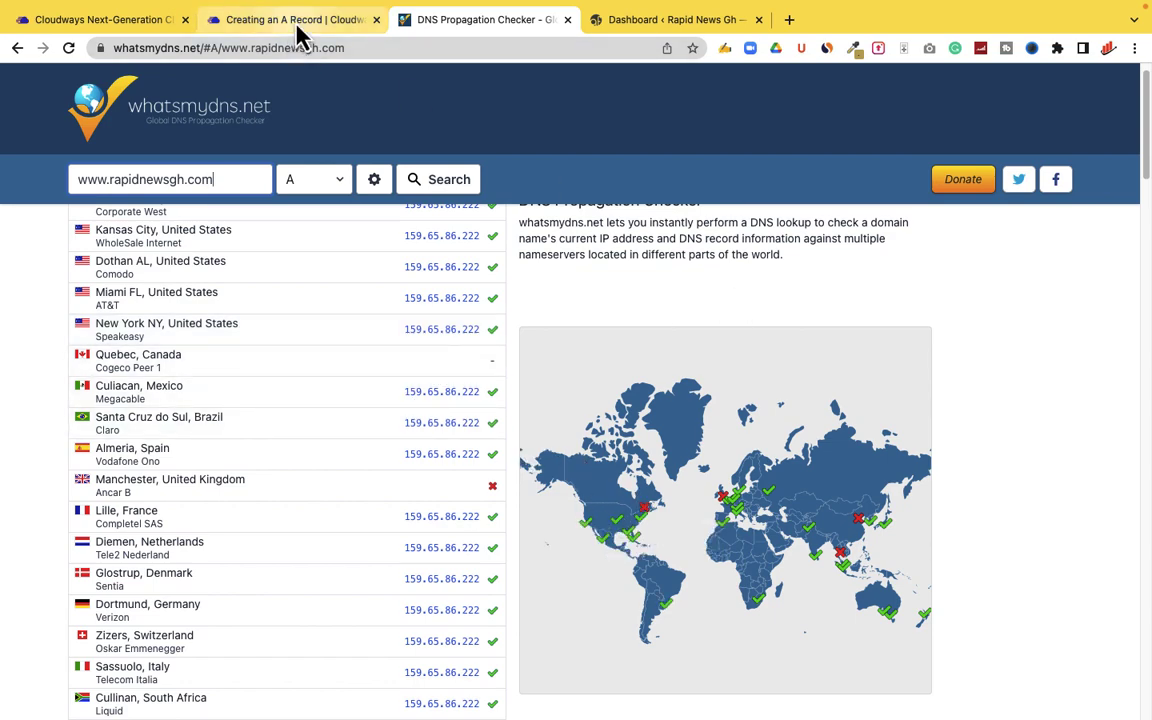
Return through the browser tabs to the Cloudways SSL Management page
left_click(690, 24)
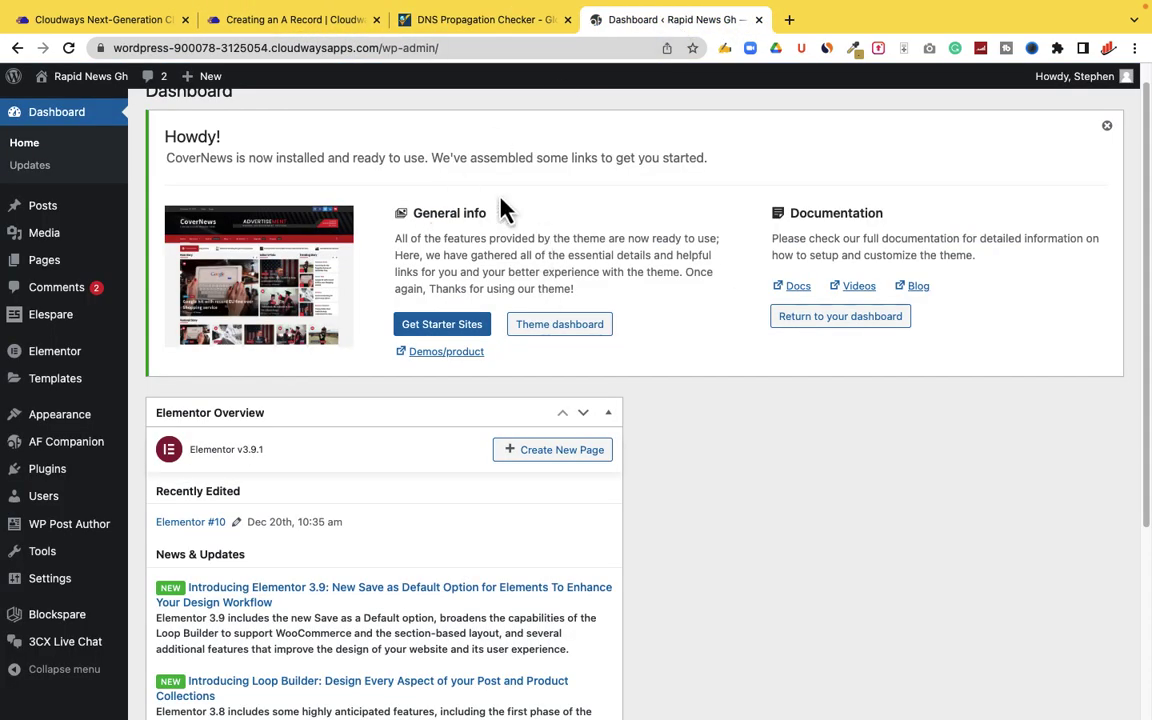
left_click(315, 22)
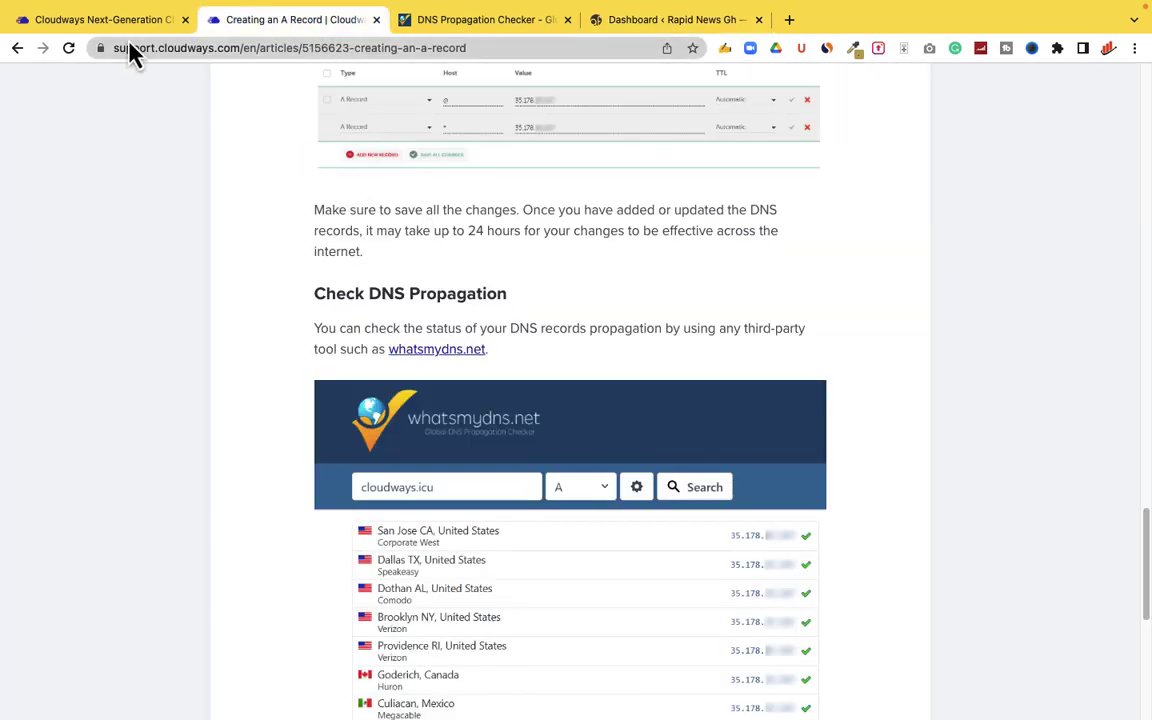
left_click(110, 24)
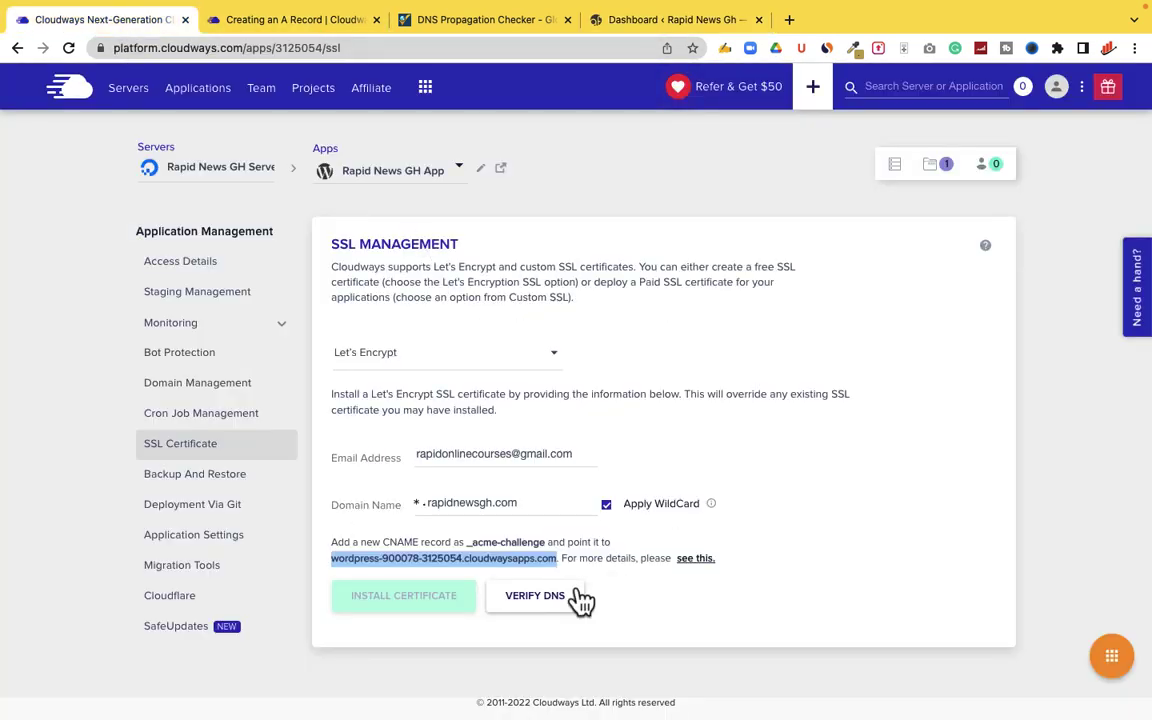
Retry VERIFY DNS until *.rapidnewsgh.com is verified and INSTALL CERTIFICATE is enabled
left_click(535, 597)
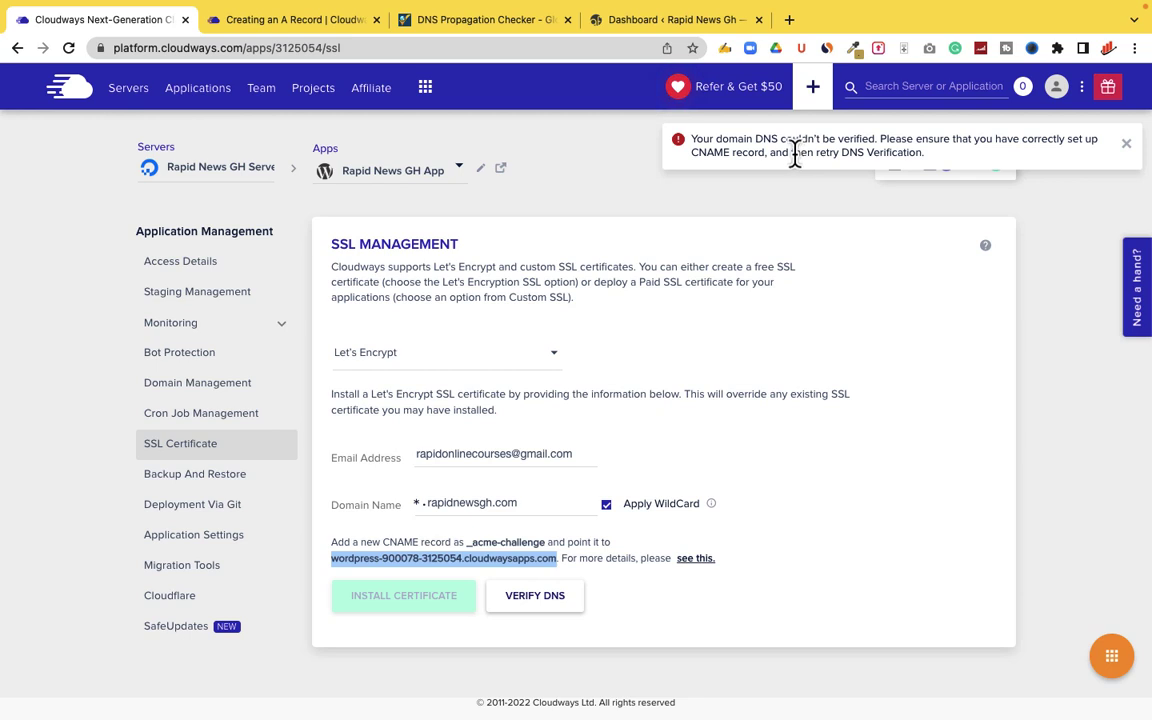
left_click(535, 598)
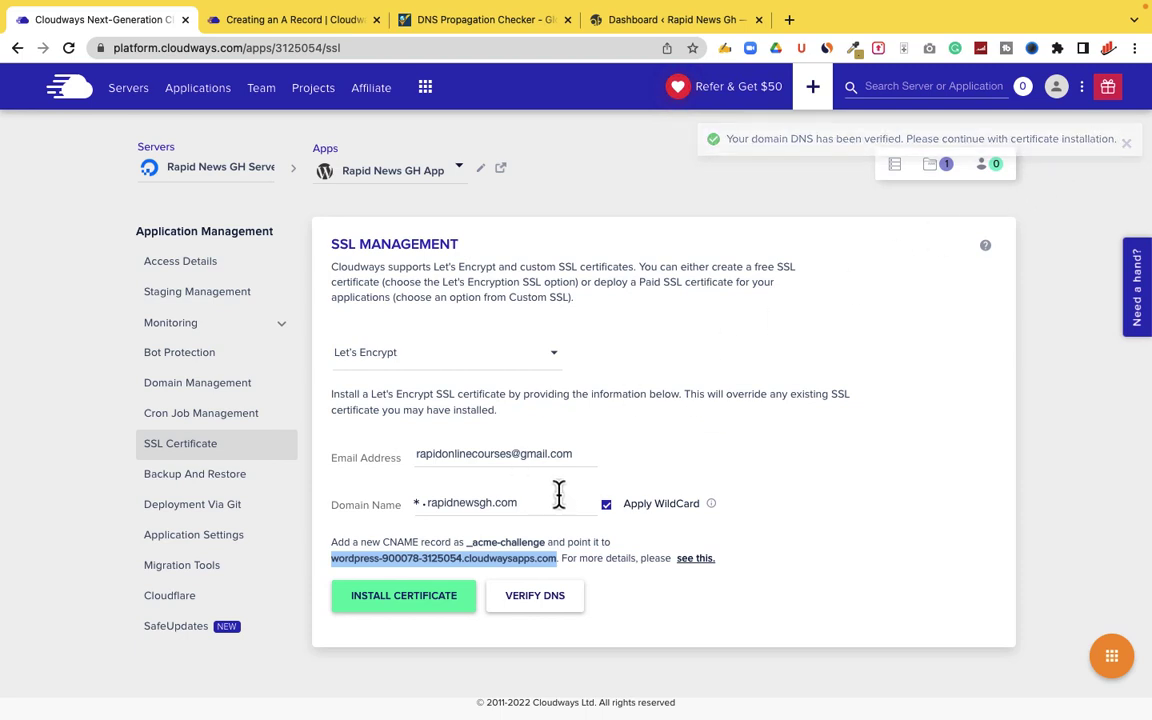
Install the Let's Encrypt wildcard certificate for *.rapidnewsgh.com, valid to 20 March 2023, auto-renewing
left_click(402, 600)
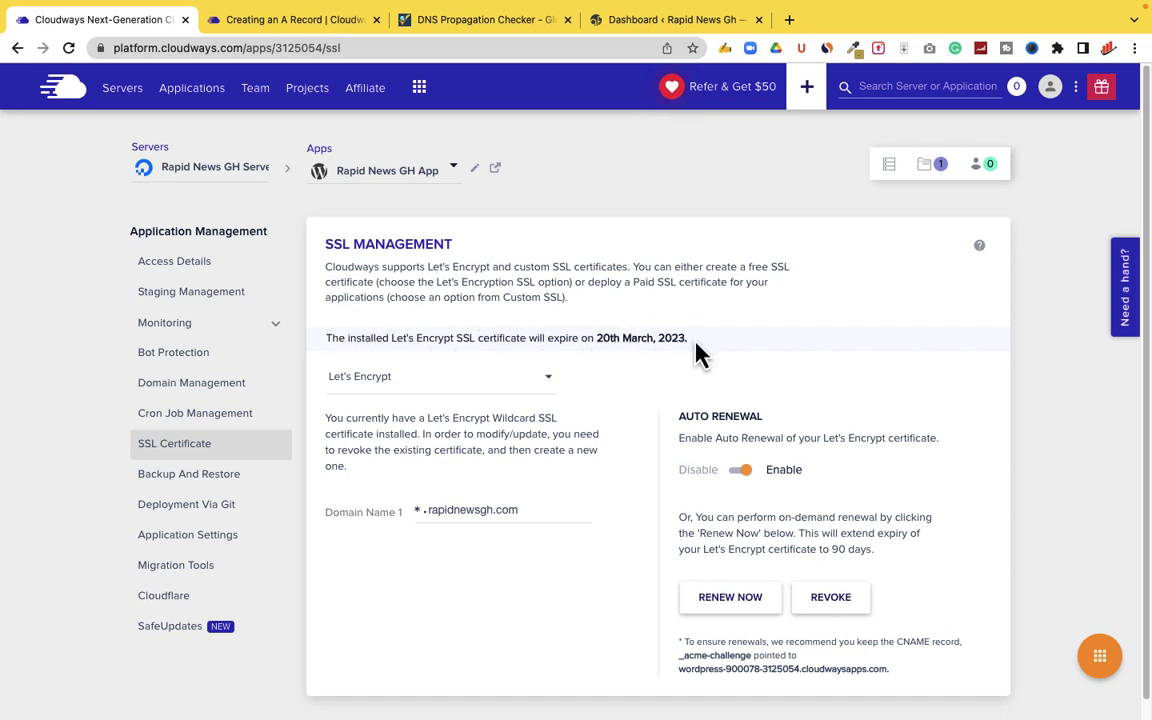
scroll(504, 405, "down", 1)
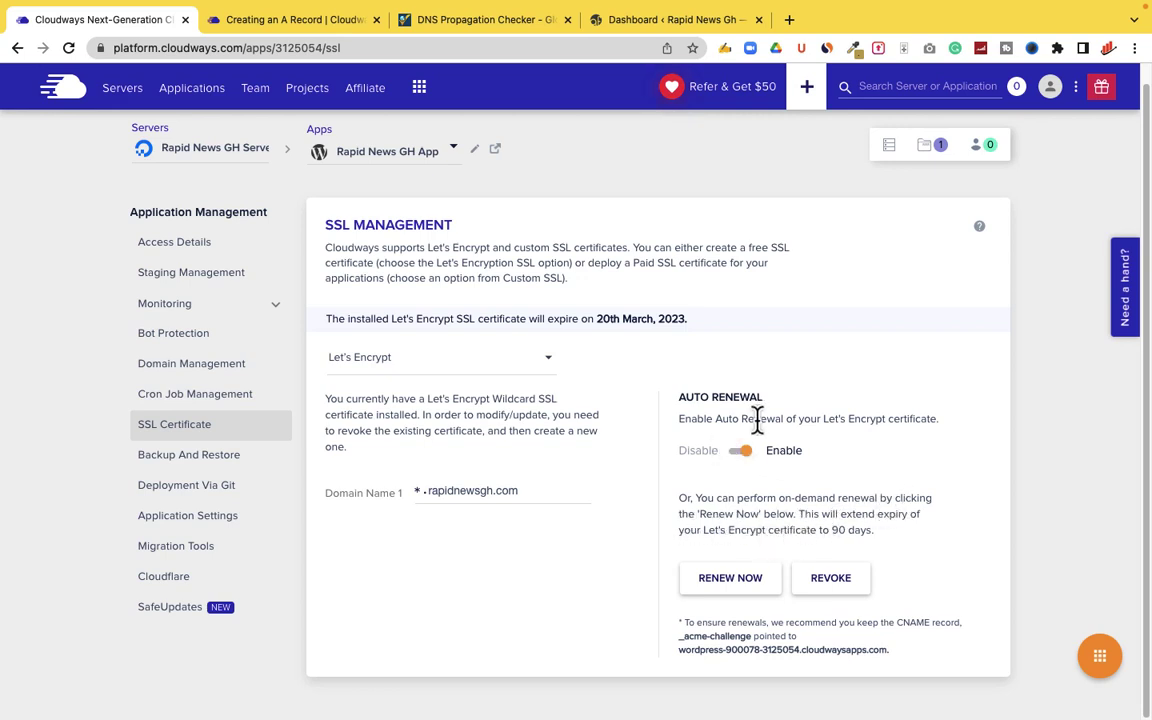
Load rapidnewsgh.com in a new browser tab
key("super+t")
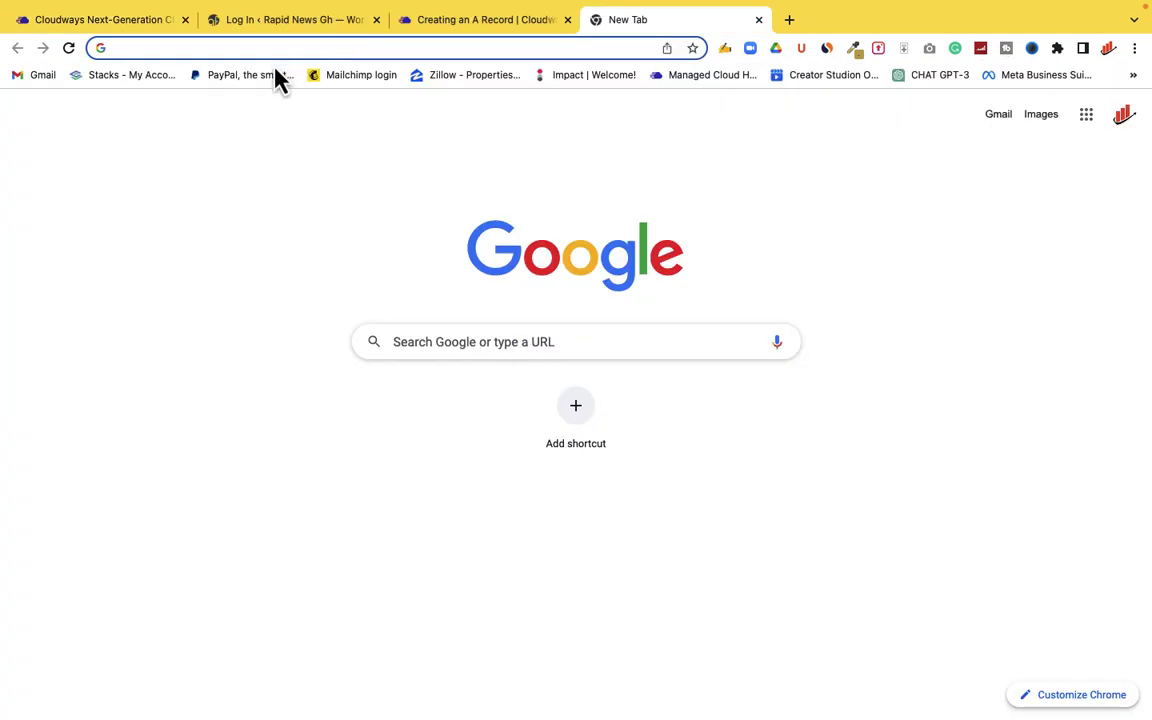
type("rapid")
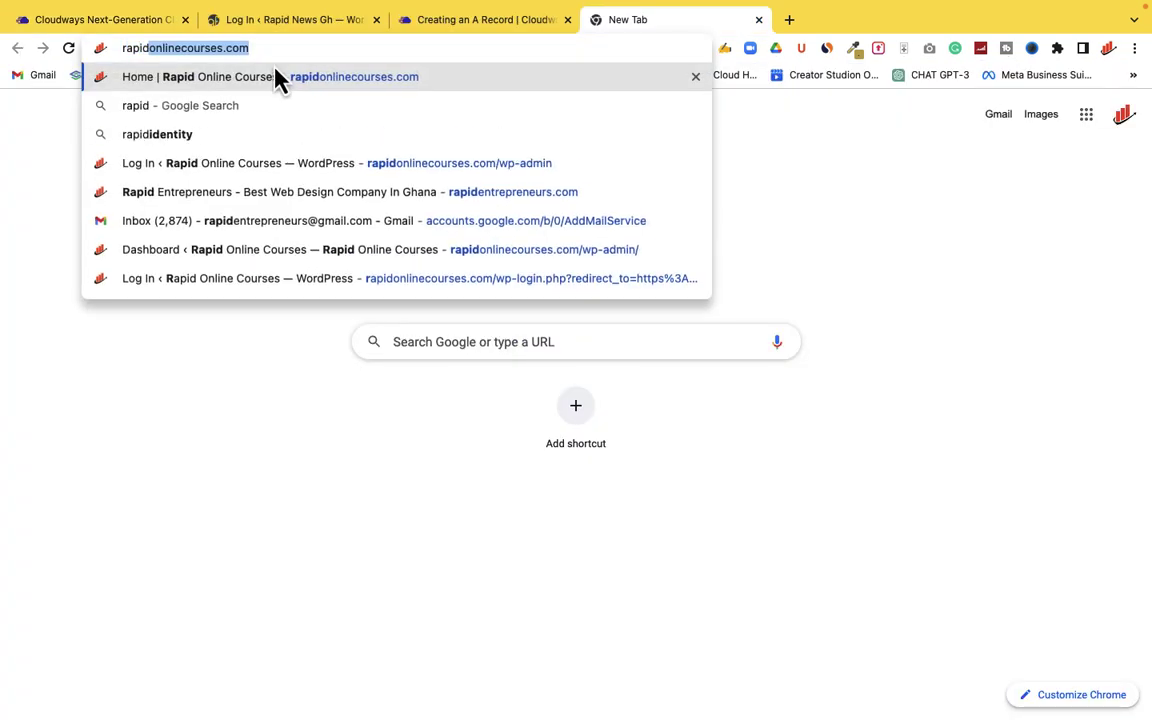
type("newsgh.com")
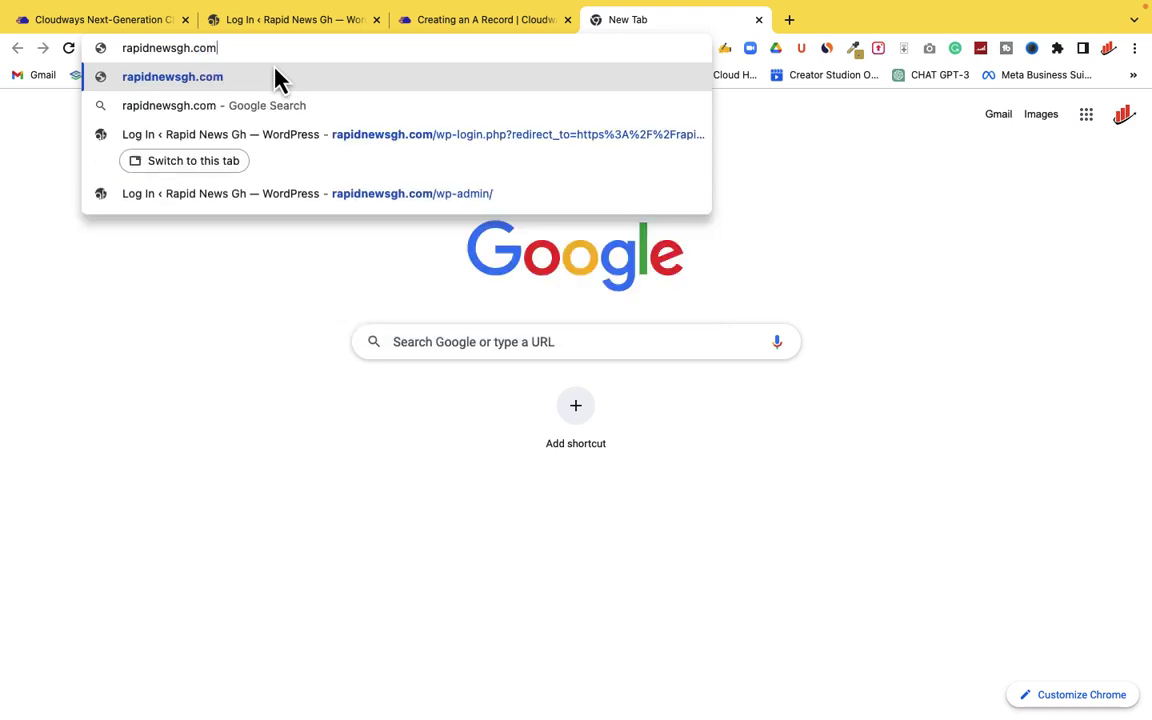
key("Return")
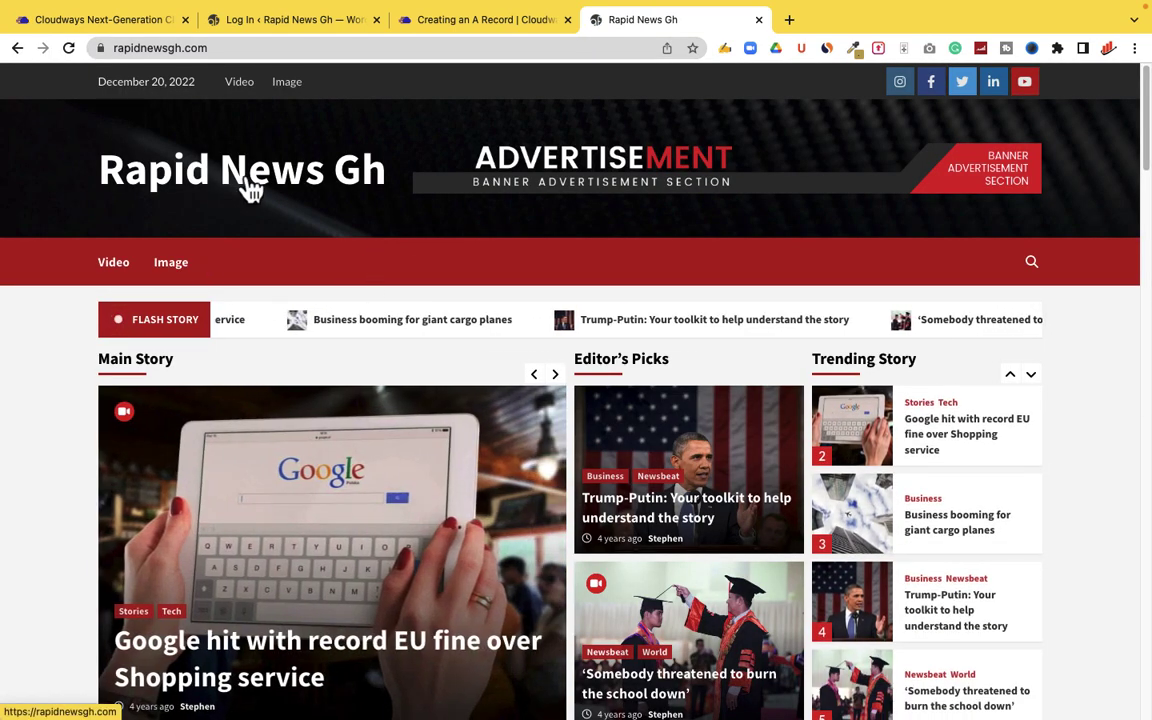
Scroll through the live Rapid News Gh homepage to review its stories
scroll(239, 180, "down", 1)
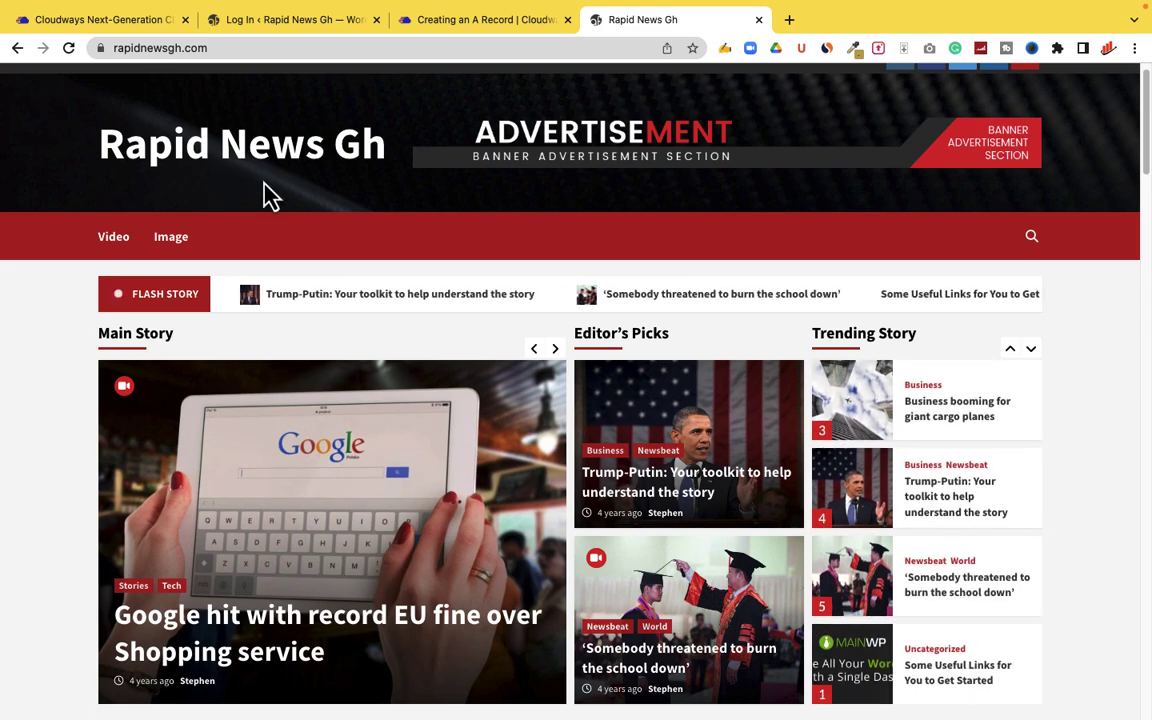
scroll(329, 213, "down", 3)
scroll(329, 218, "down", 10)
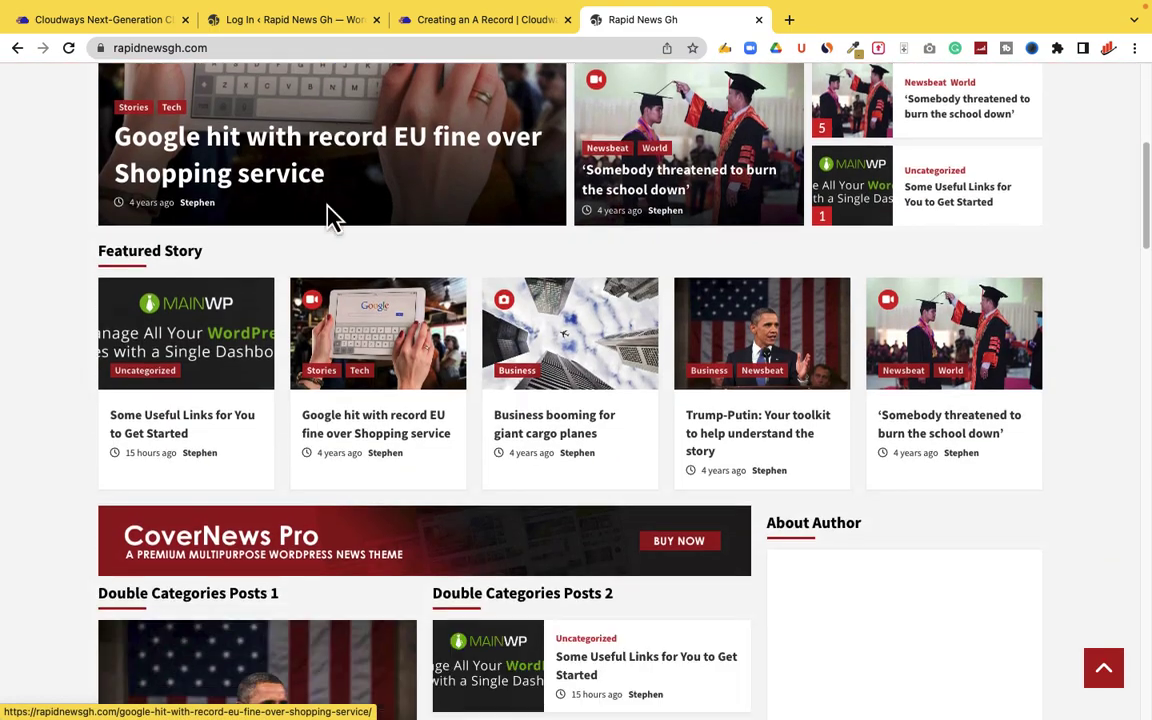
scroll(329, 218, "up", 15)
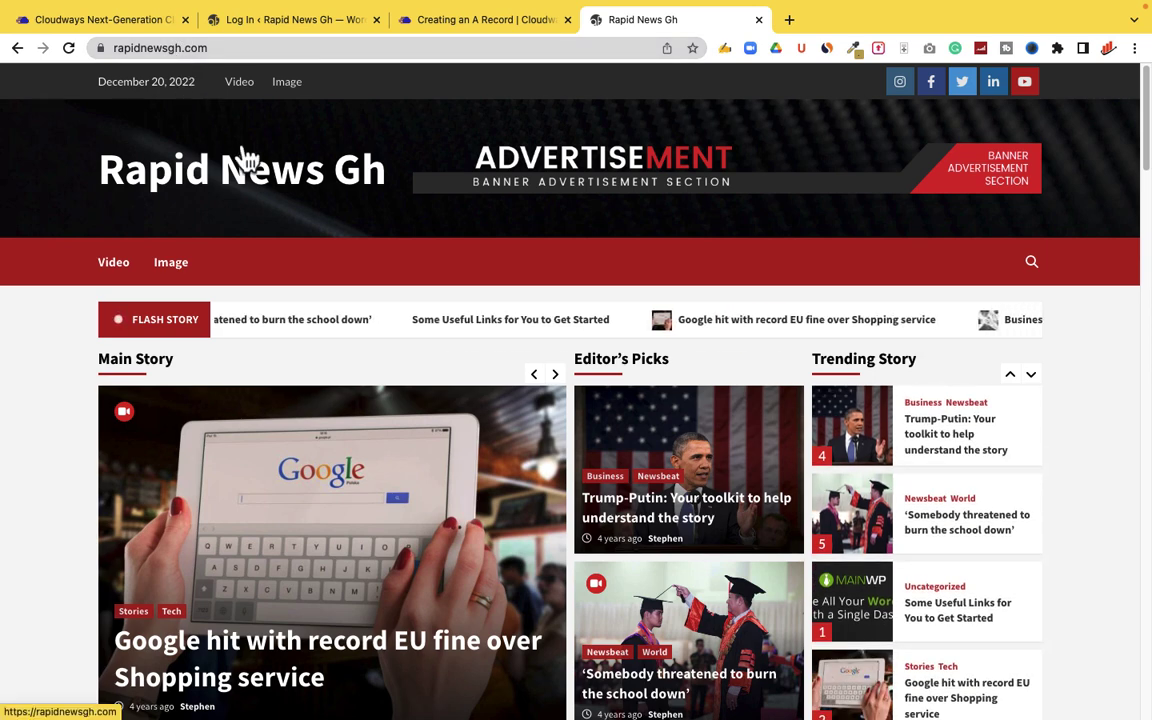
scroll(400, 178, "down", 2)
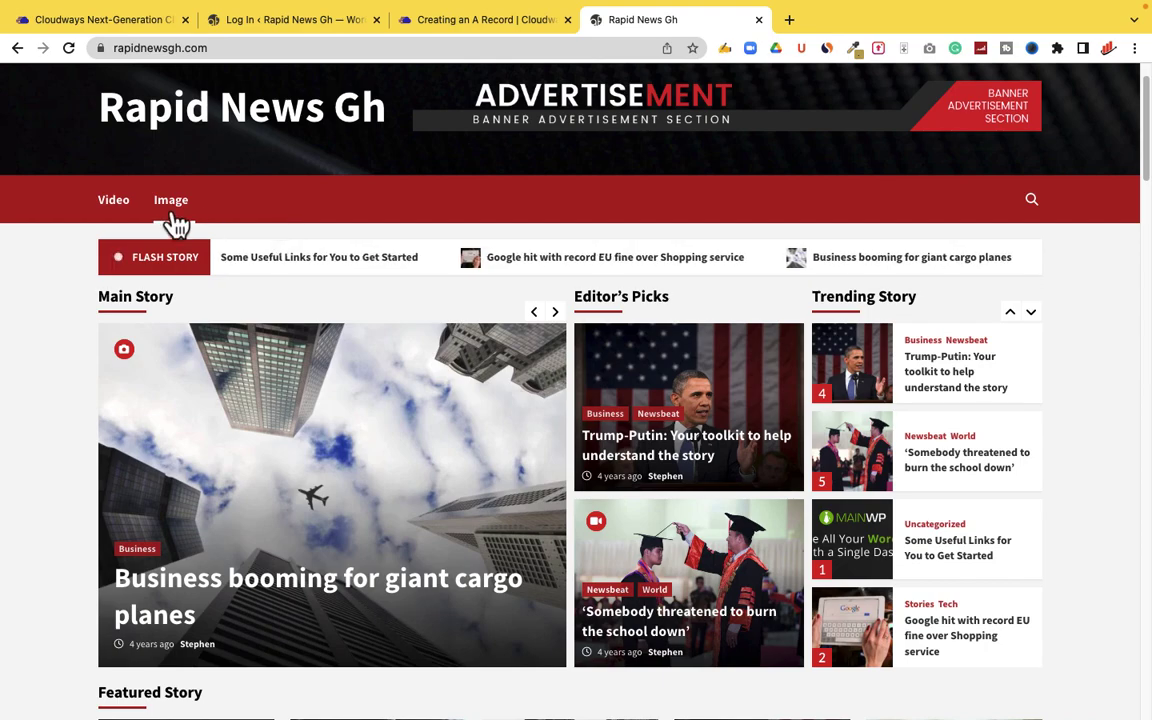
scroll(260, 222, "down", 5)
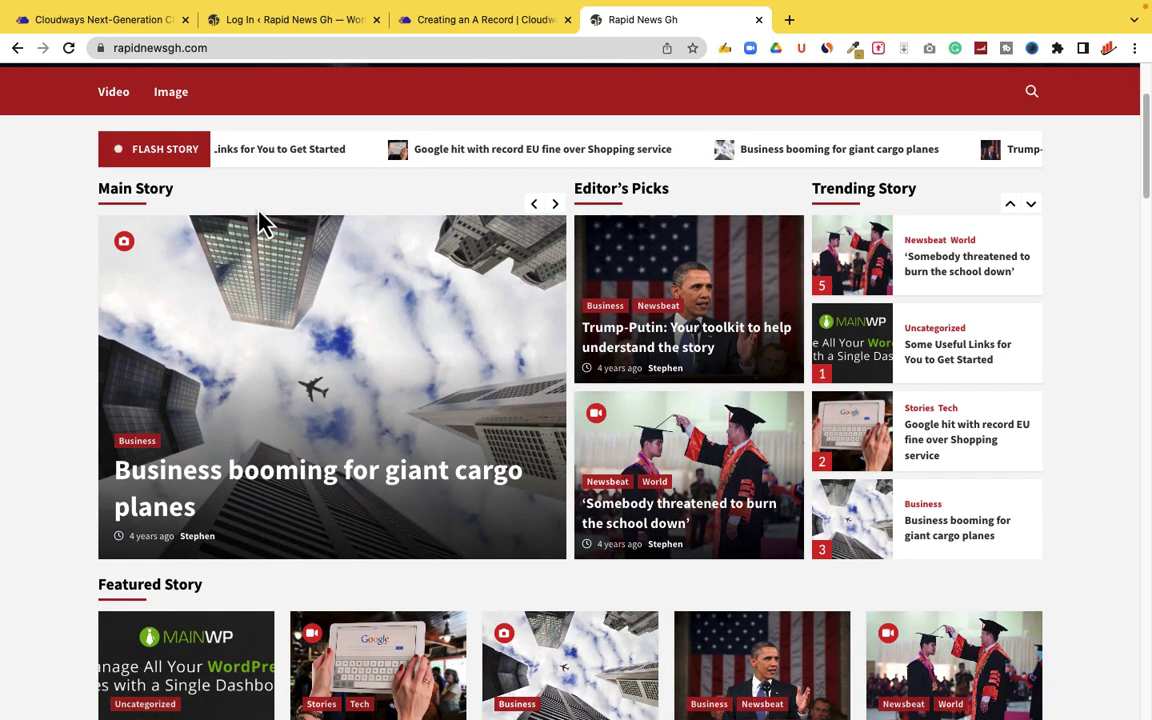
scroll(262, 222, "down", 6)
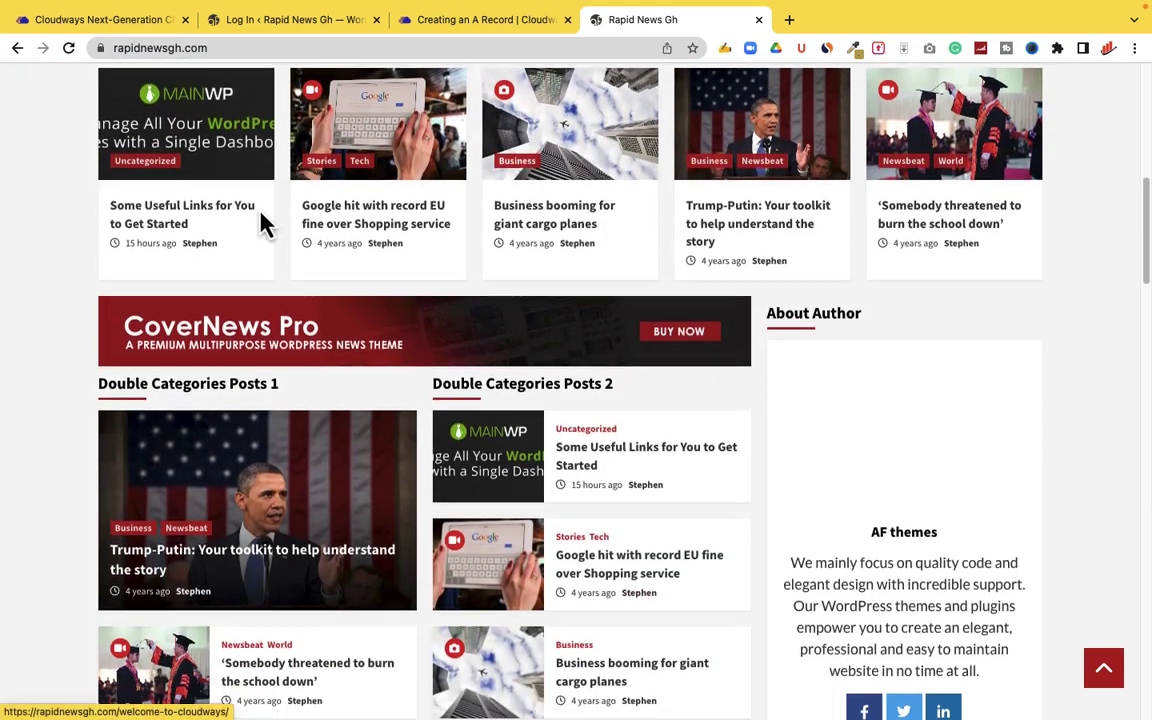
scroll(262, 222, "down", 3)
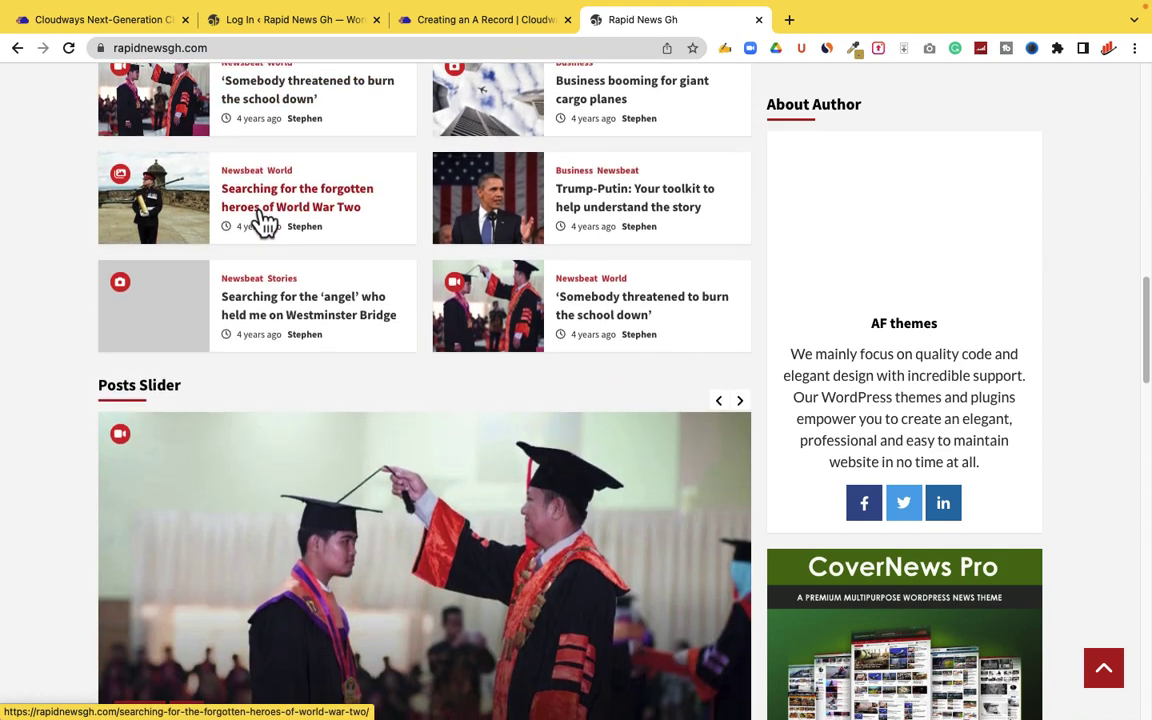
scroll(315, 233, "down", 7)
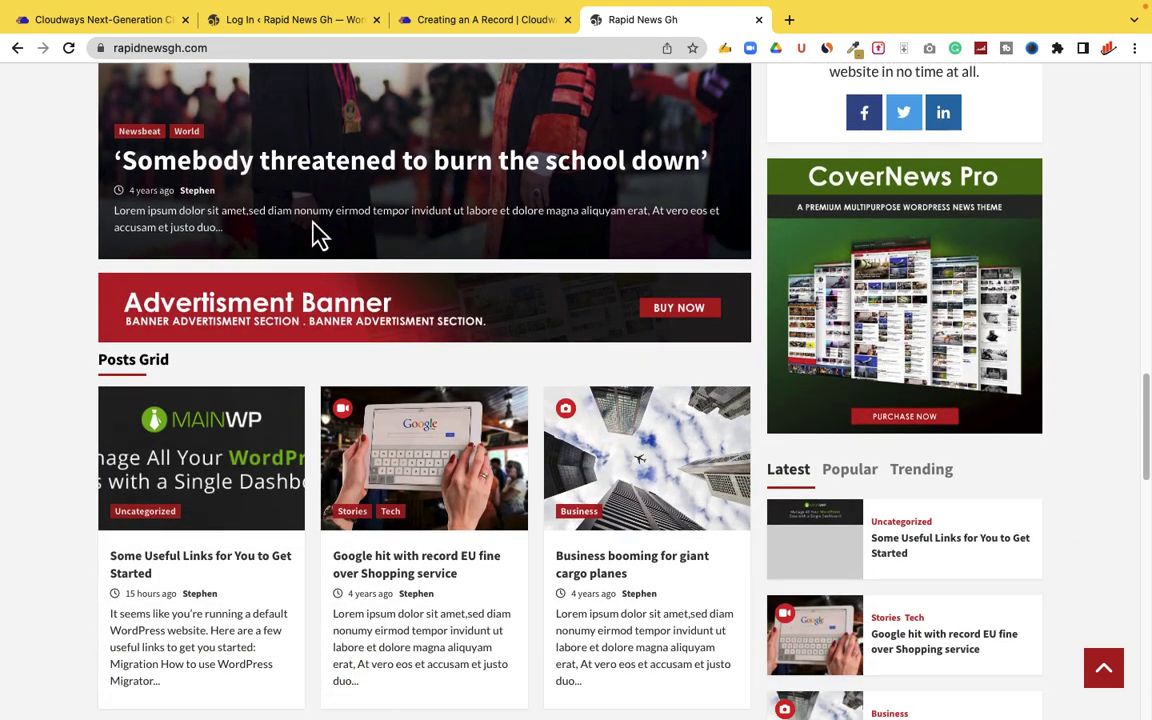
scroll(318, 233, "down", 8)
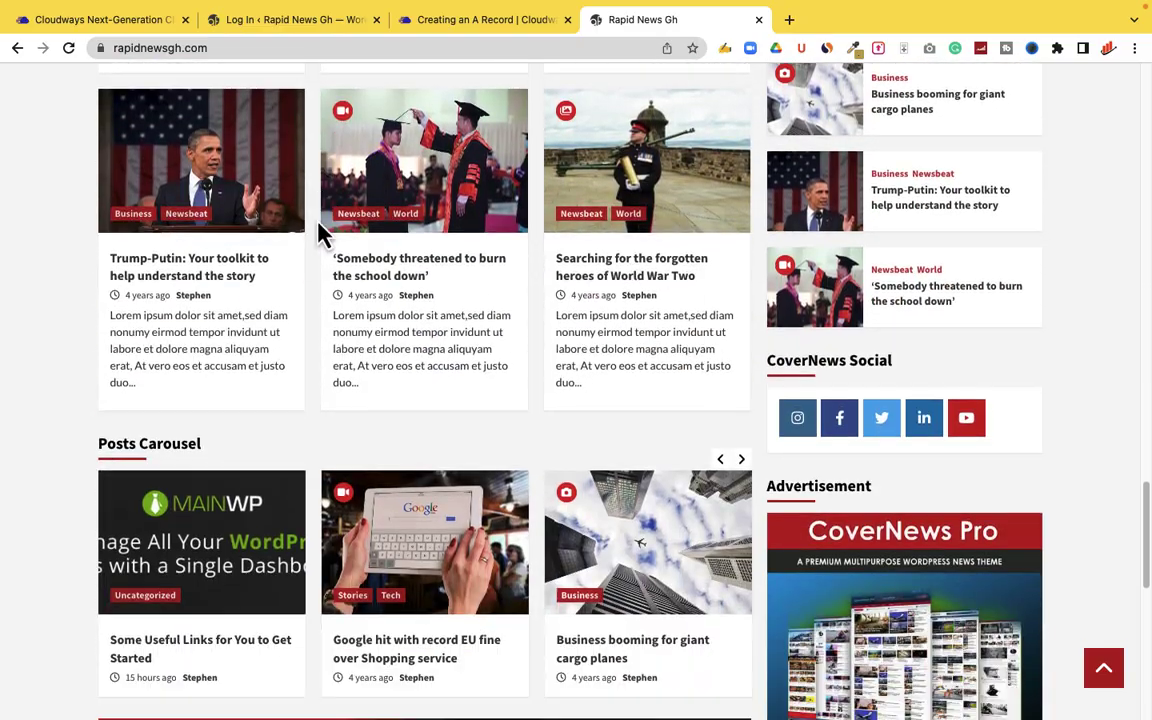
scroll(318, 233, "down", 3)
scroll(321, 231, "up", 12)
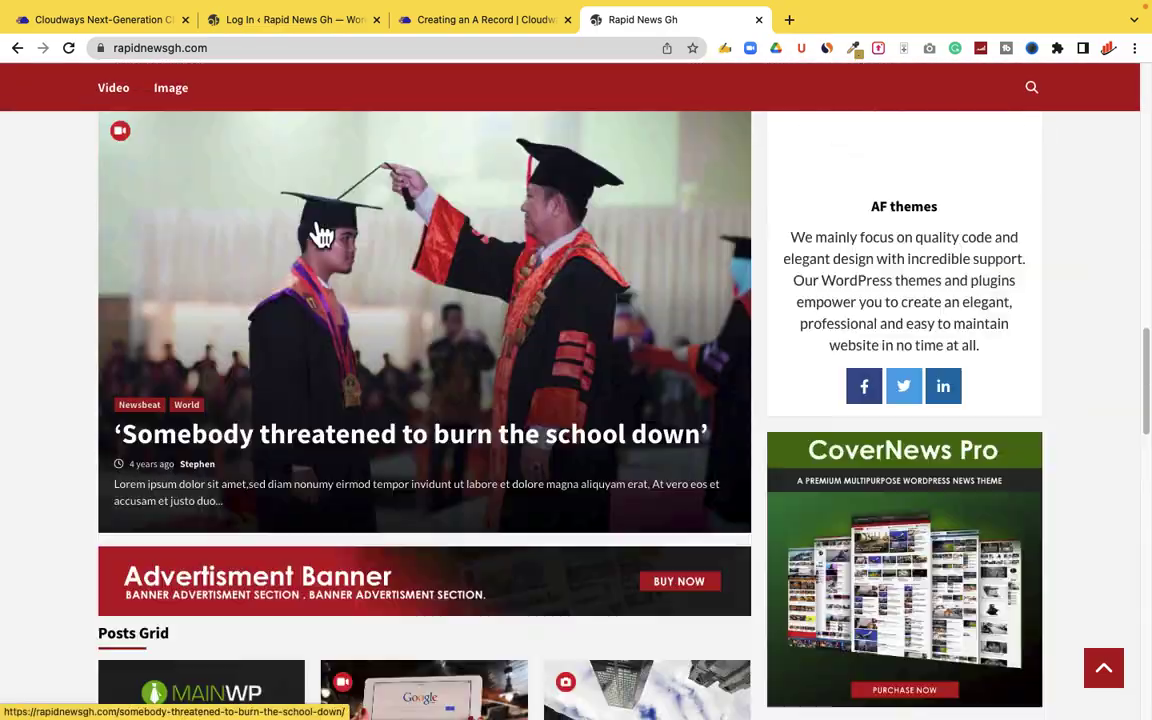
scroll(320, 232, "up", 10)
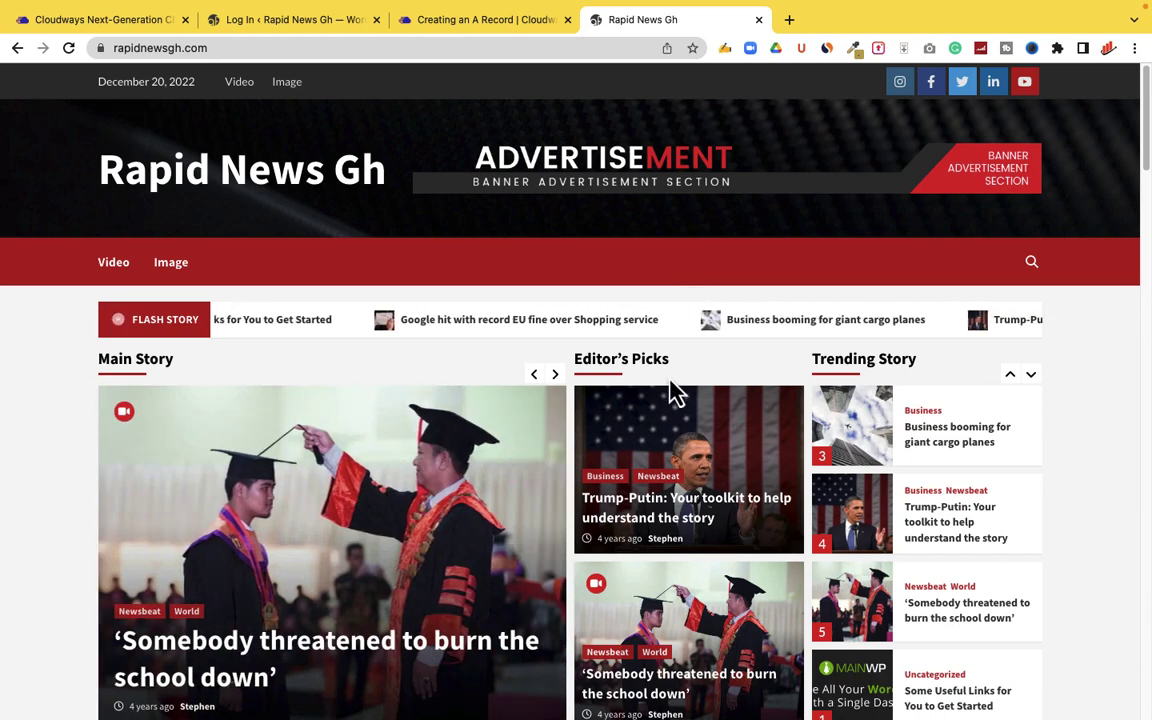
scroll(672, 390, "down", 3)
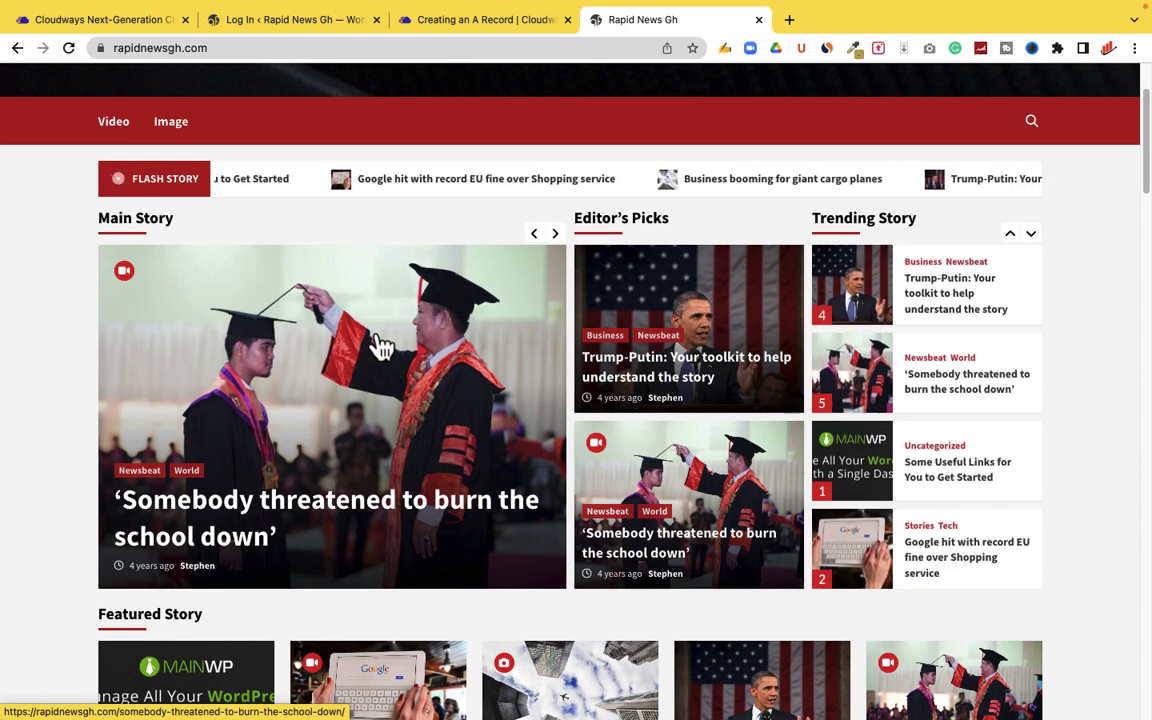
scroll(380, 345, "down", 6)
scroll(380, 345, "up", 8)
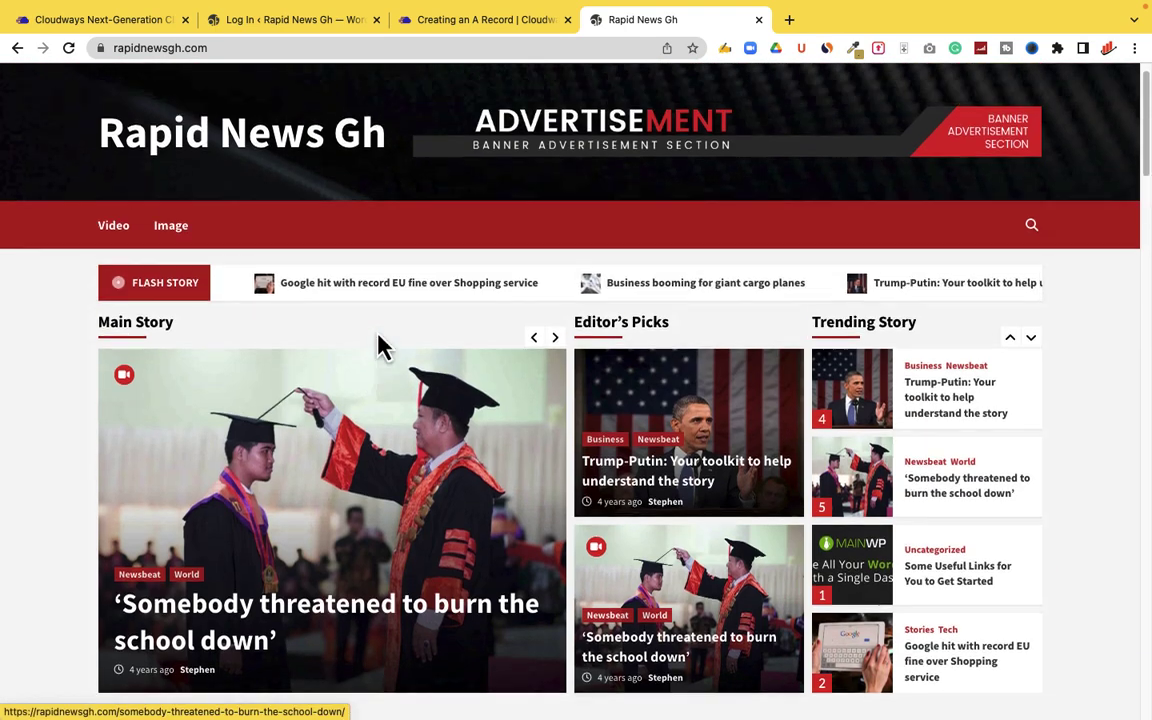
scroll(380, 345, "up", 1)
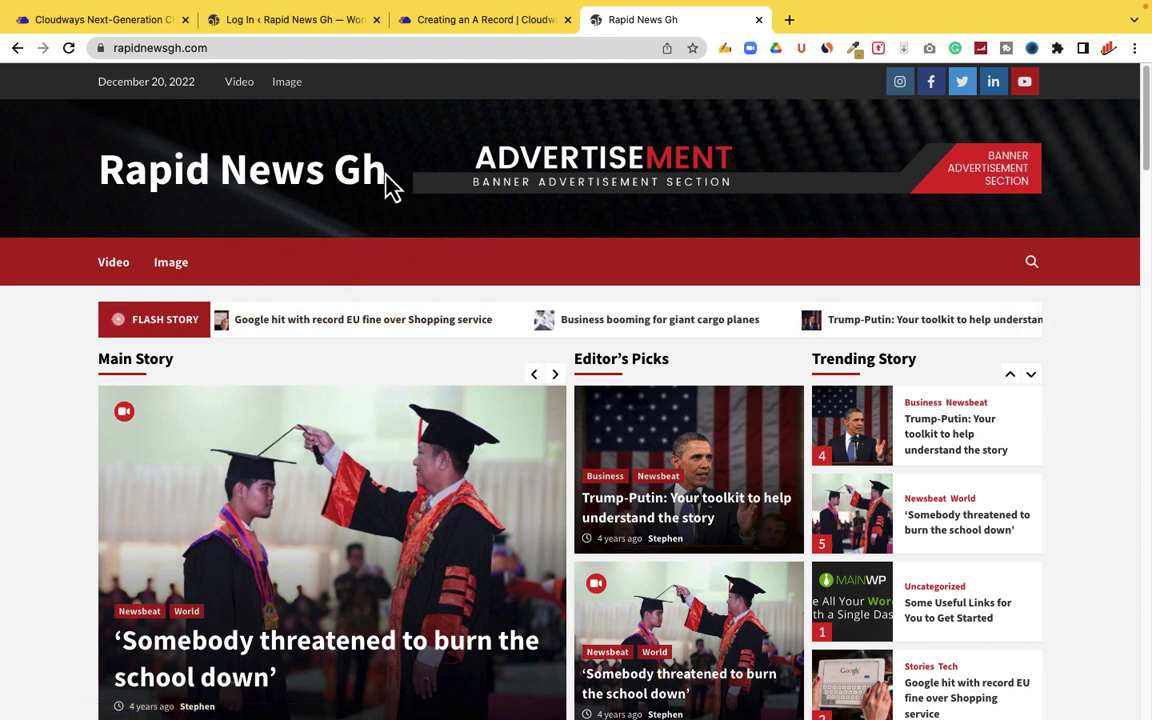
Go to the WordPress admin and open Posts > All Posts, listing 11 published posts
left_click(298, 30)
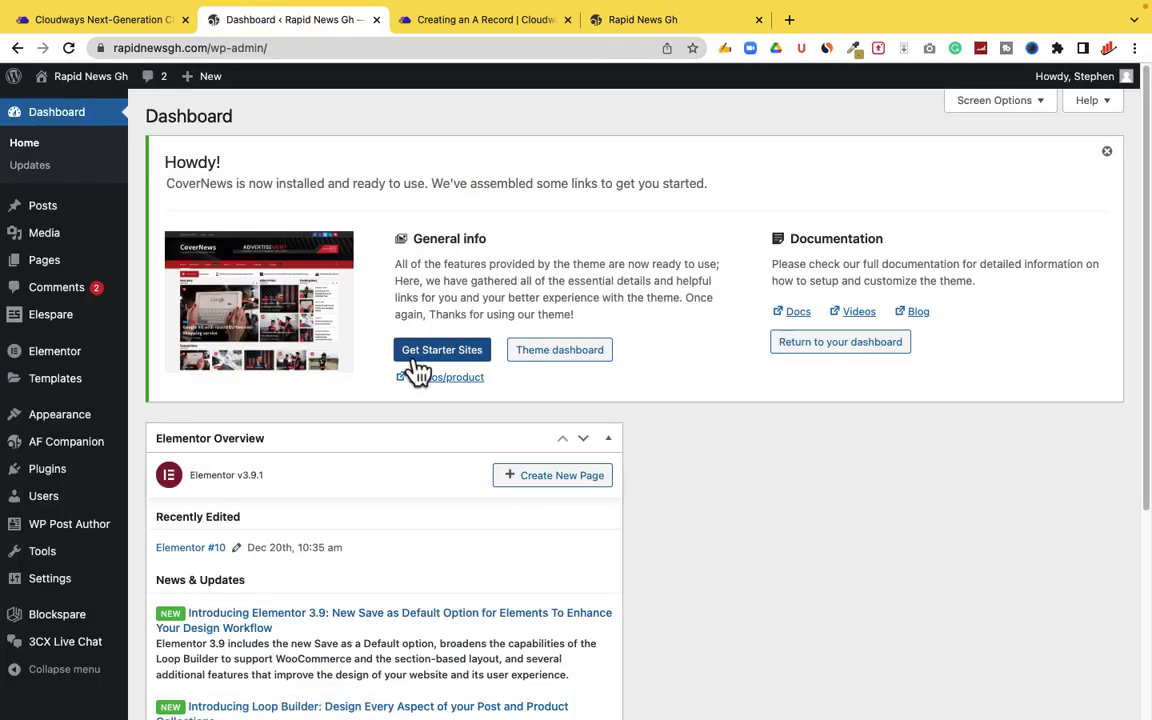
scroll(399, 386, "down", 2)
scroll(399, 386, "up", 2)
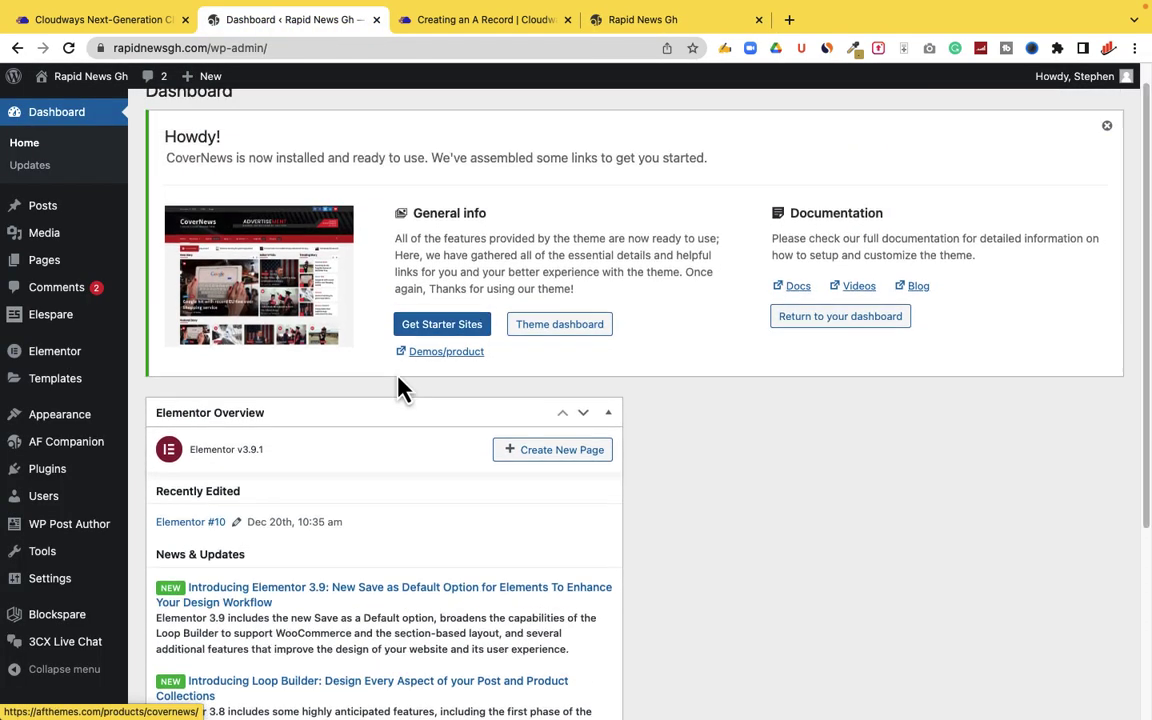
scroll(399, 386, "up", 1)
scroll(401, 388, "down", 3)
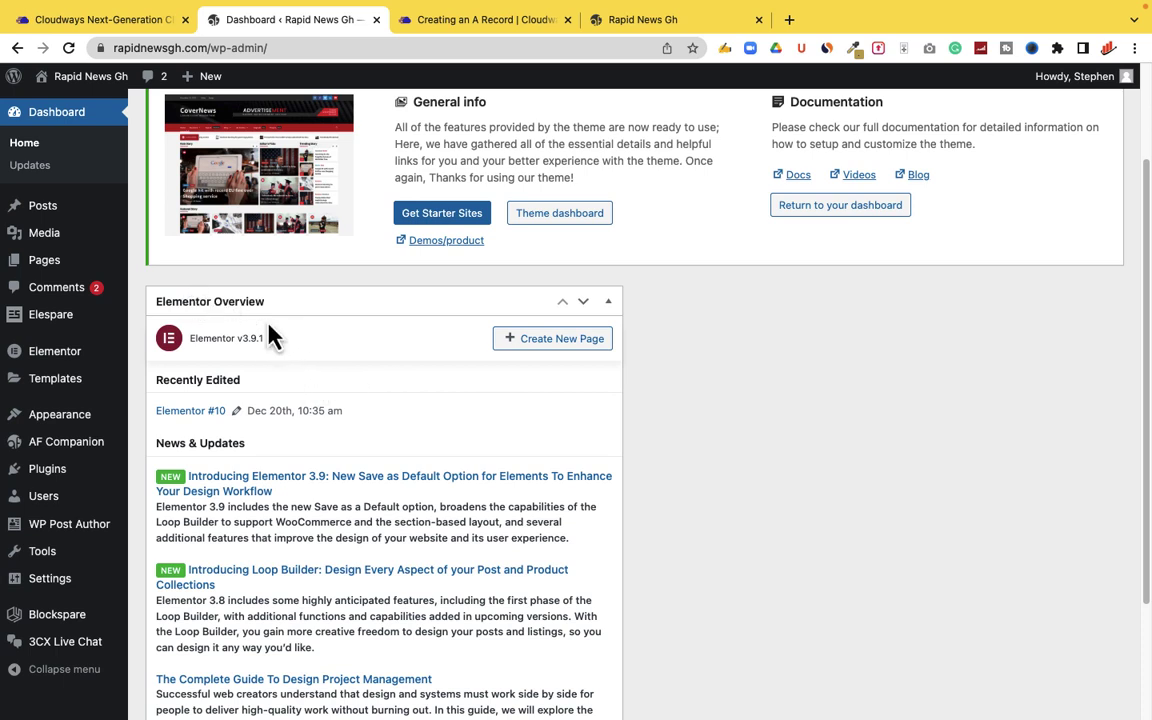
scroll(74, 305, "up", 3)
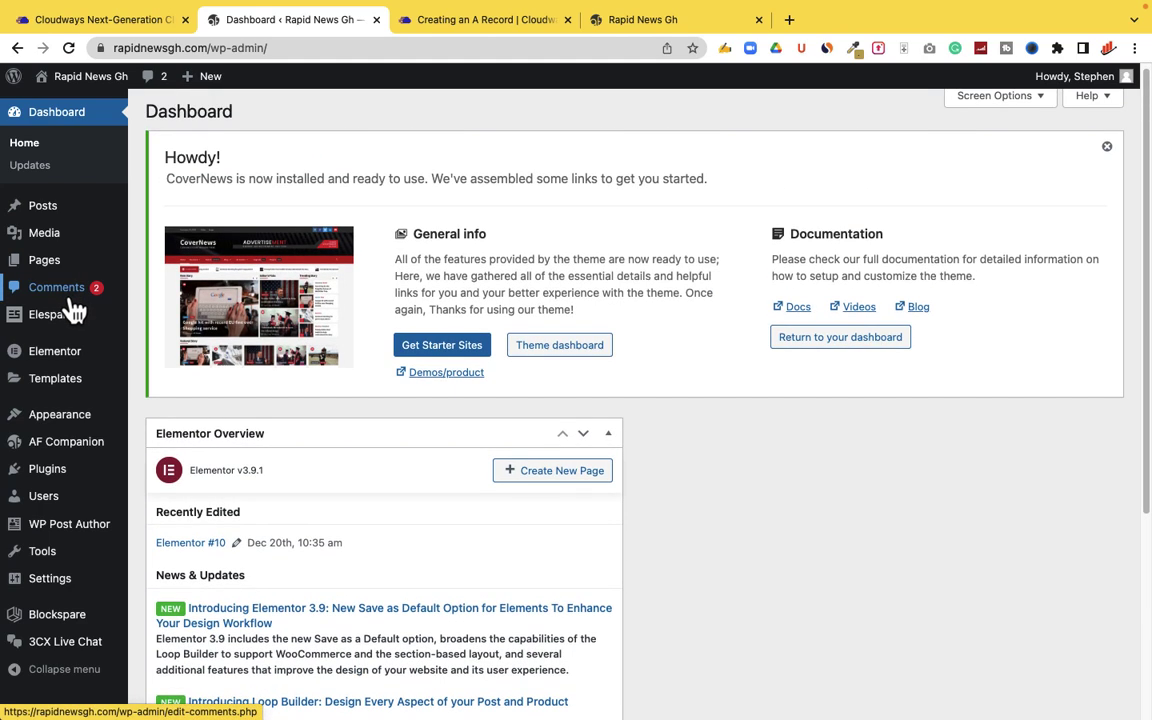
scroll(74, 308, "down", 1)
mouse_move(32, 272)
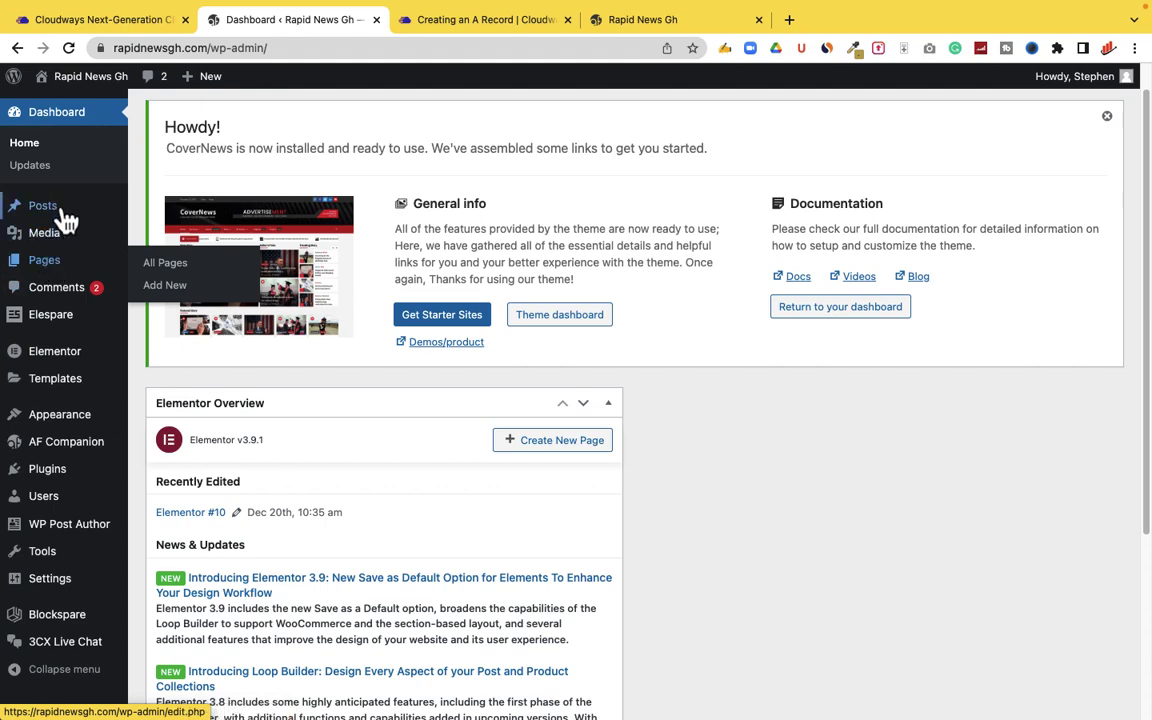
mouse_move(38, 222)
left_click(163, 220)
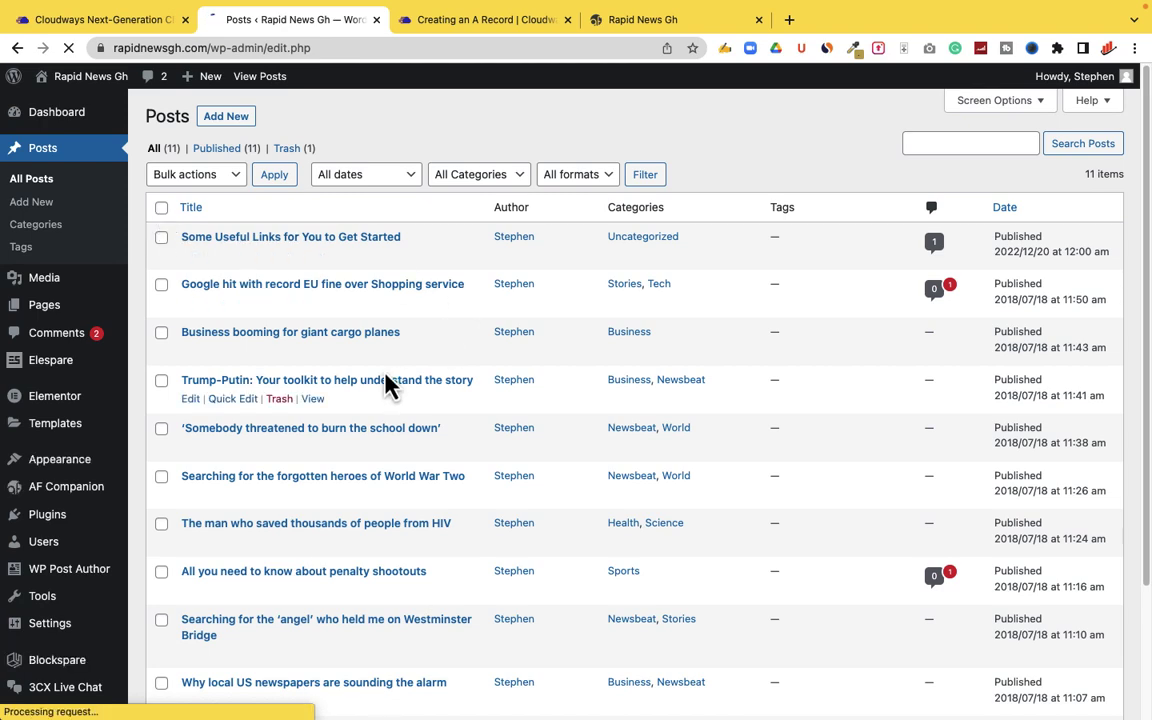
scroll(389, 385, "down", 3)
scroll(389, 380, "up", 3)
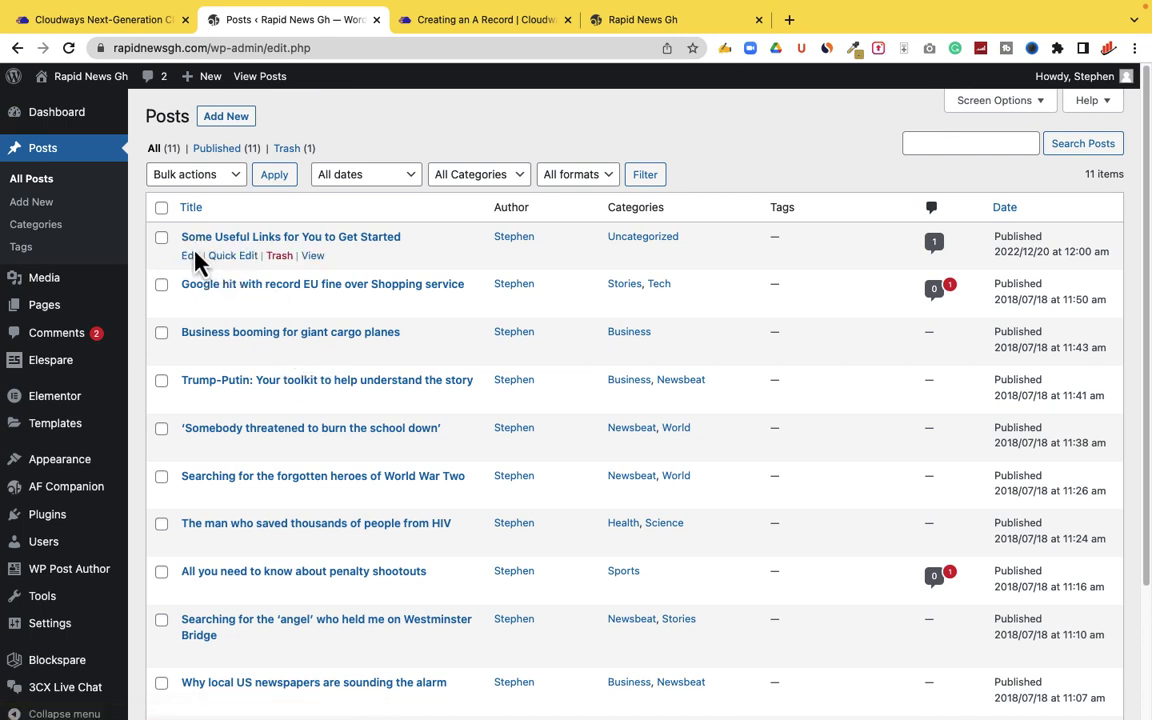
Create a new post titled 'Awesome News Website Agency Course' and place the cursor in its body
left_click(230, 124)
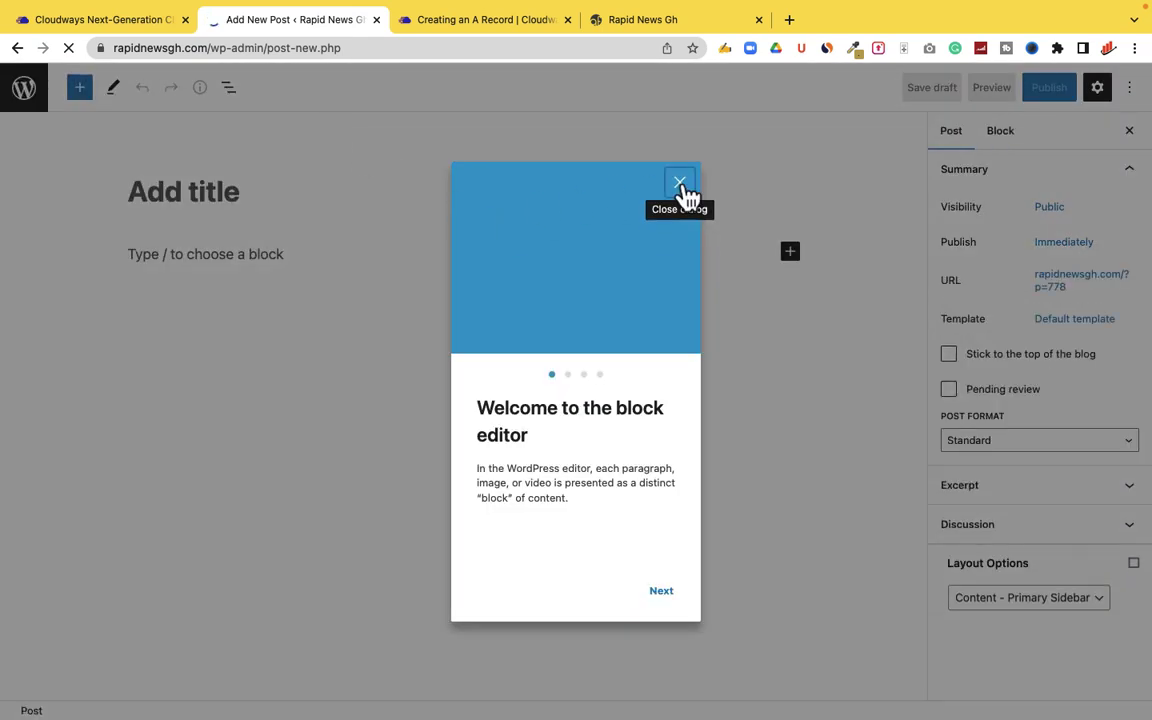
left_click(212, 198)
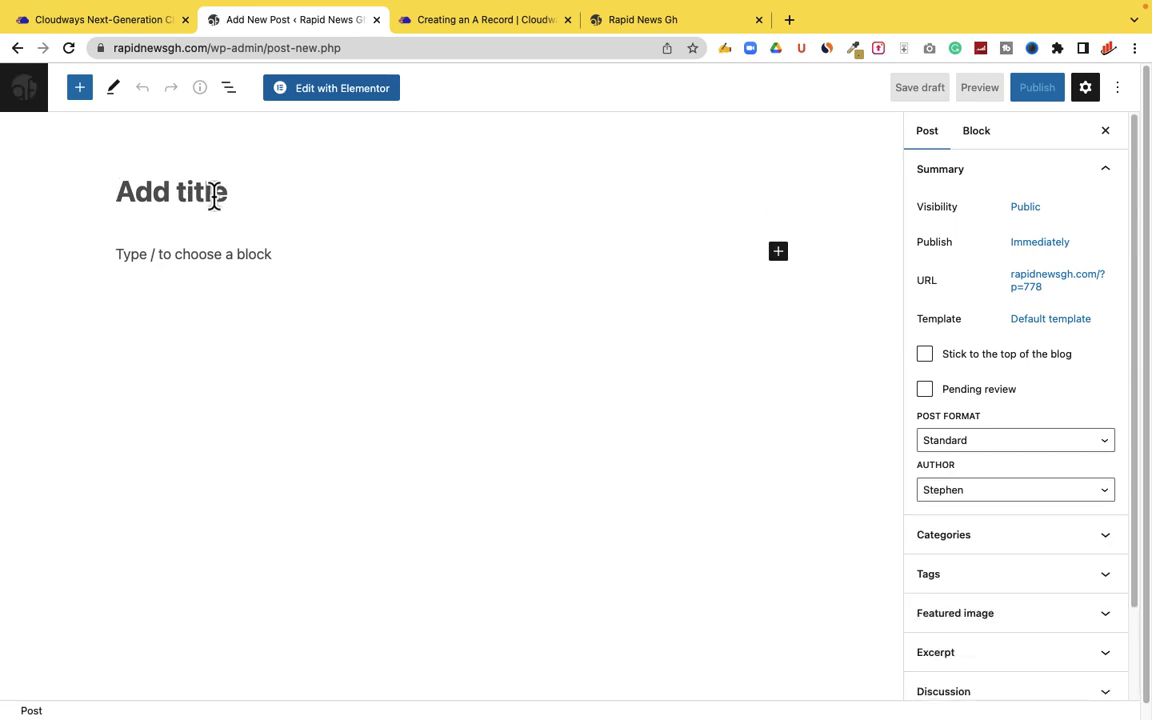
type("A")
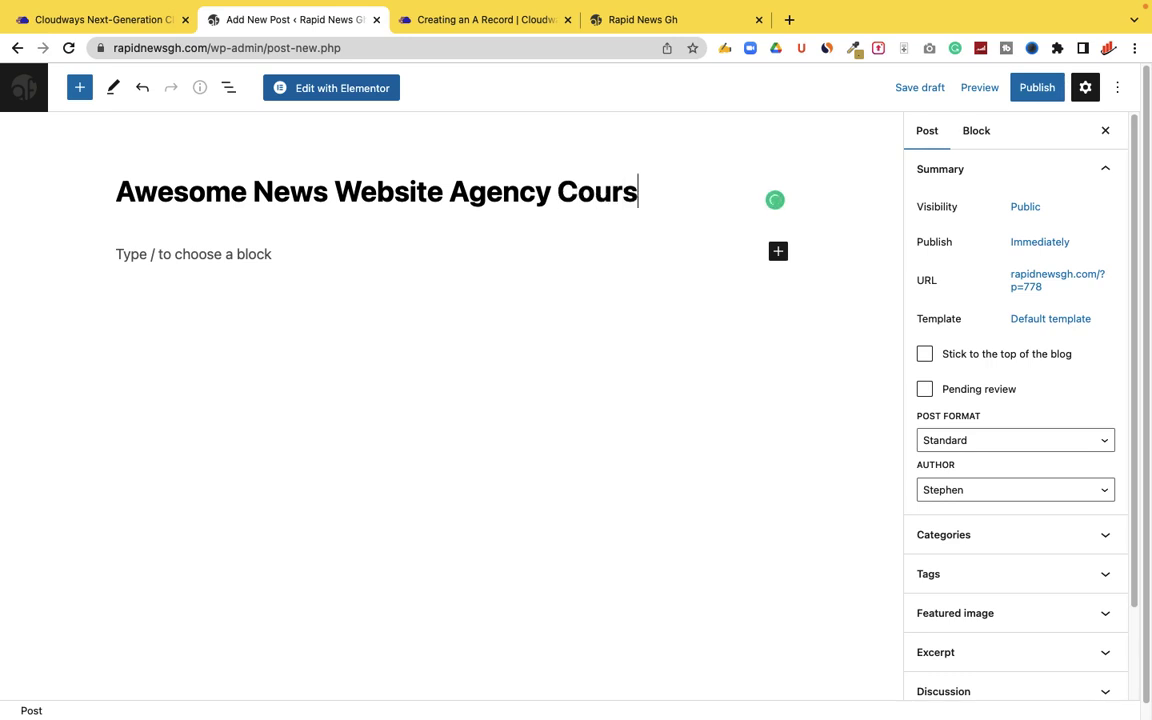
left_click(176, 251)
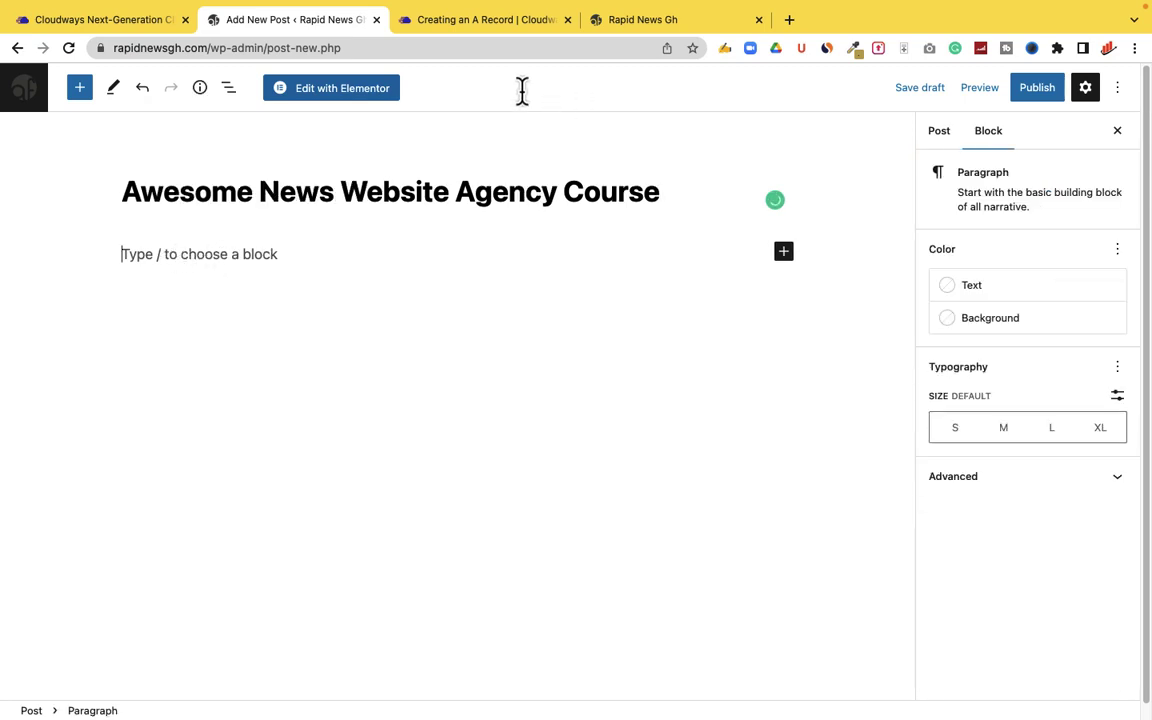
Copy the Cloudways 'Creating an A Record' article text through the DNS management steps
left_click(488, 22)
scroll(503, 225, "up", 5)
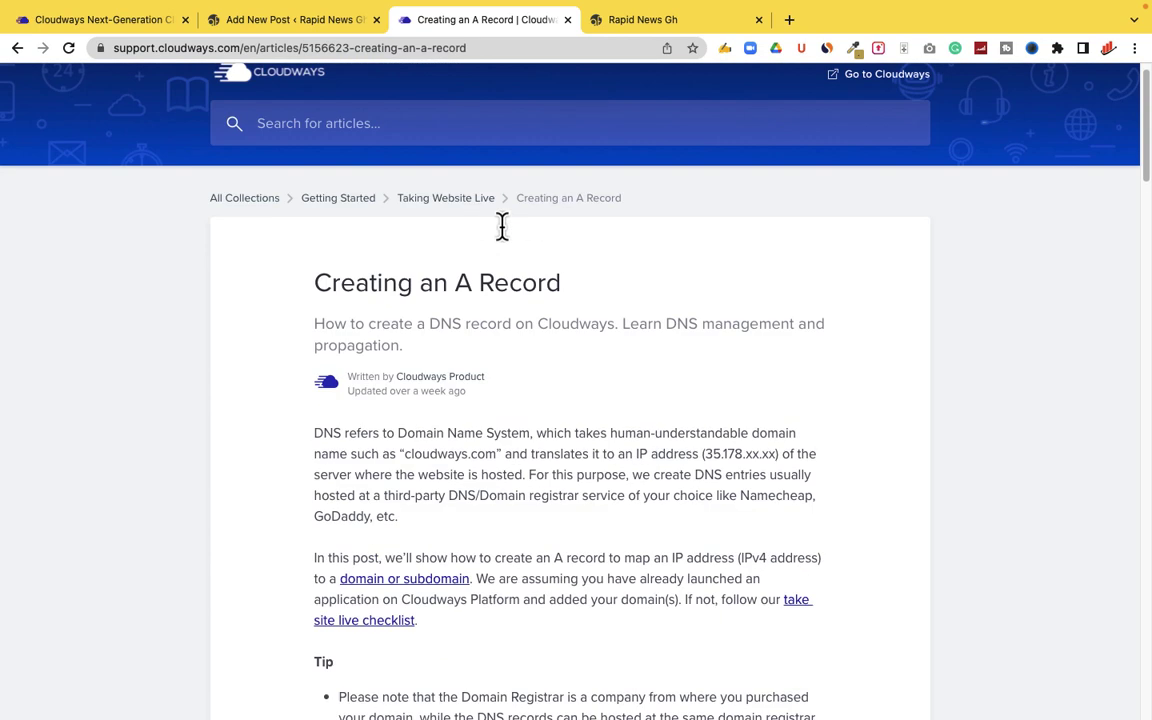
scroll(488, 249, "down", 3)
left_click_drag(340, 297, 680, 470)
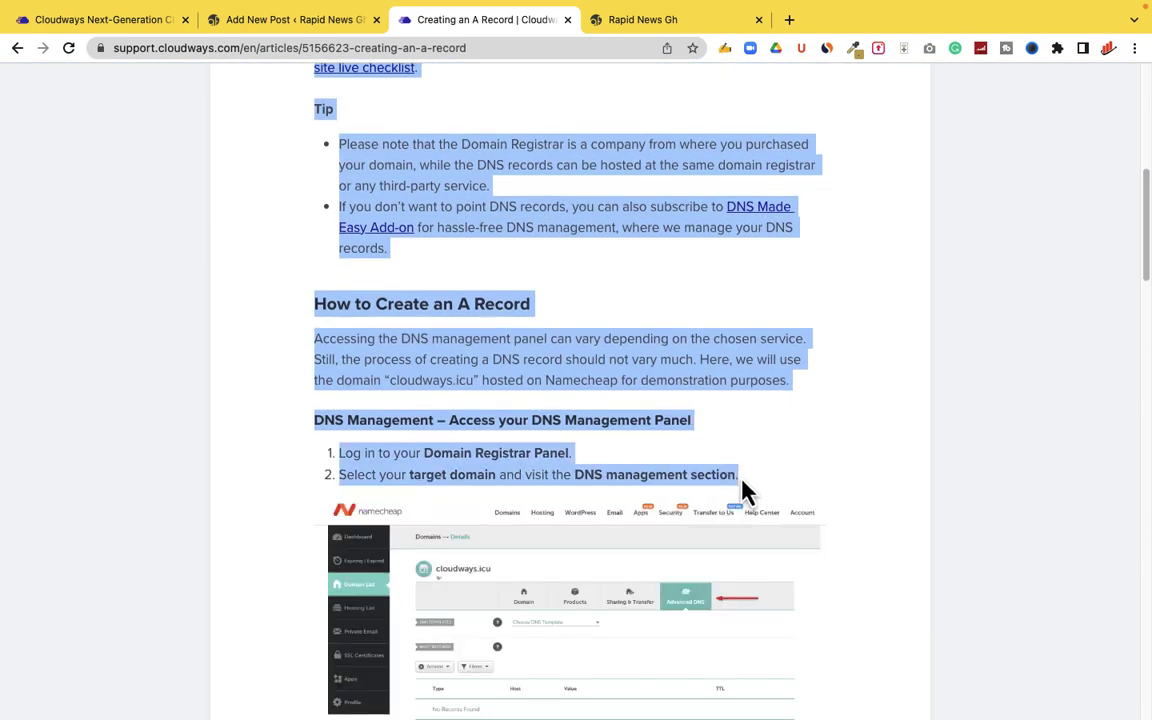
right_click(440, 168)
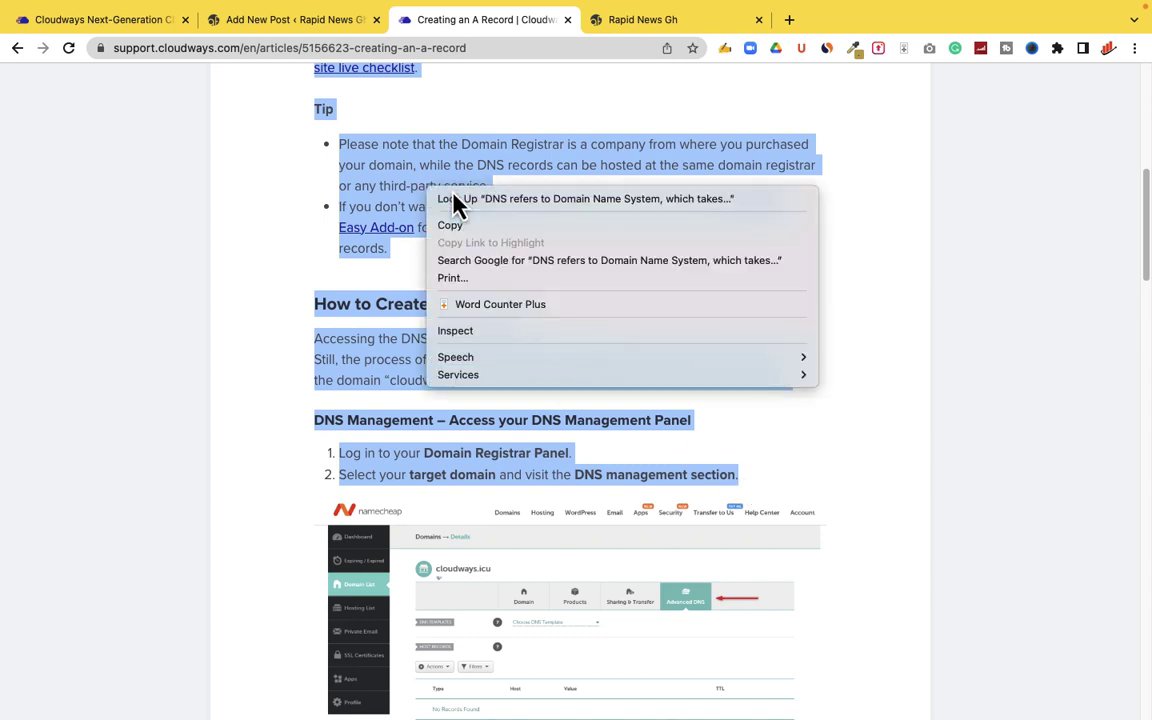
left_click(455, 203)
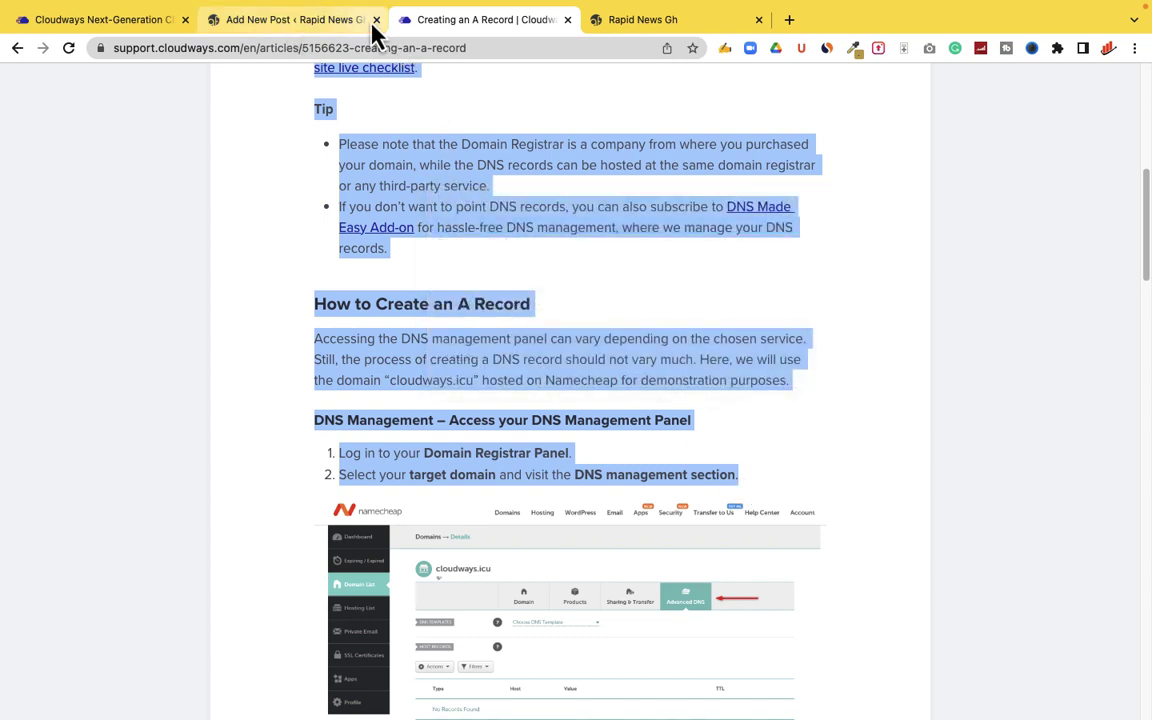
left_click(297, 24)
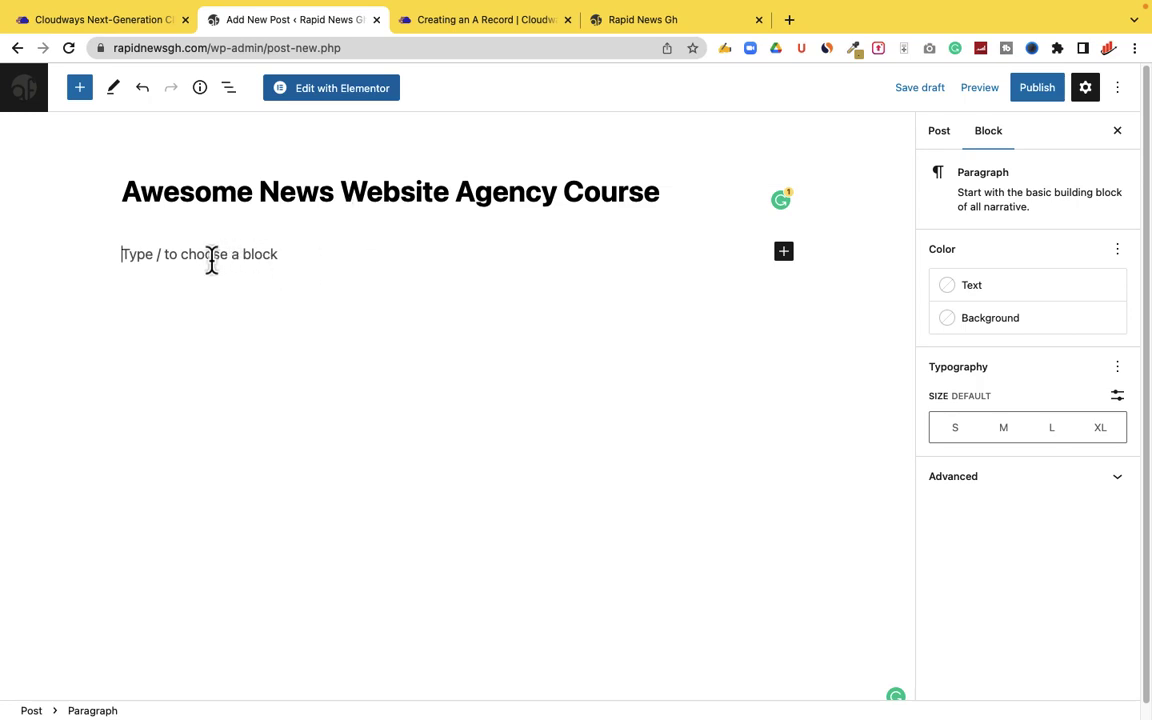
Paste the copied A Record article into the new post's body
key("super+v")
scroll(343, 253, "up", 3)
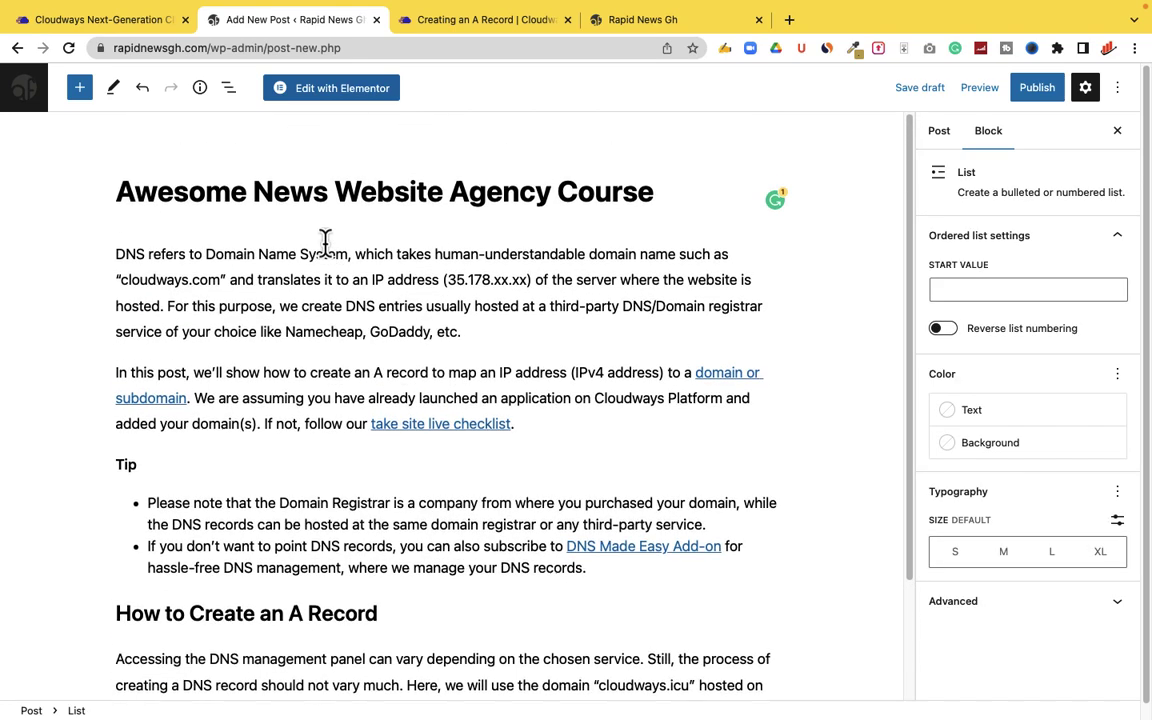
scroll(386, 258, "down", 3)
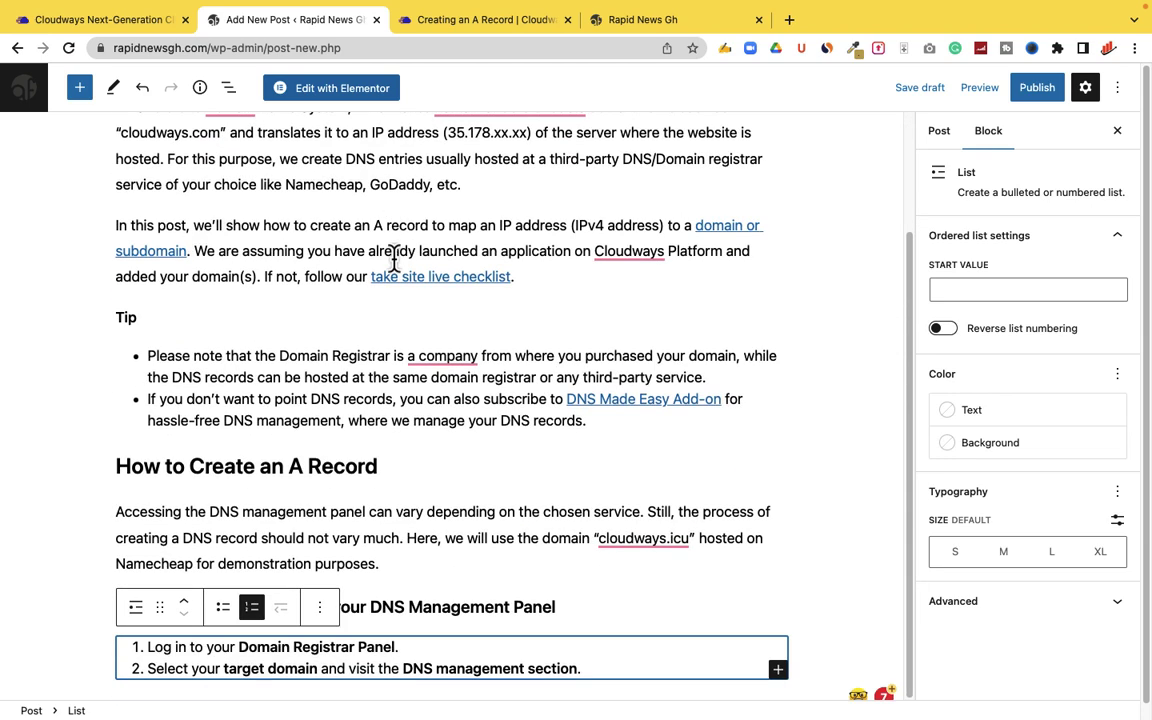
Open the block inserter directly below the Tip list
left_click(342, 309)
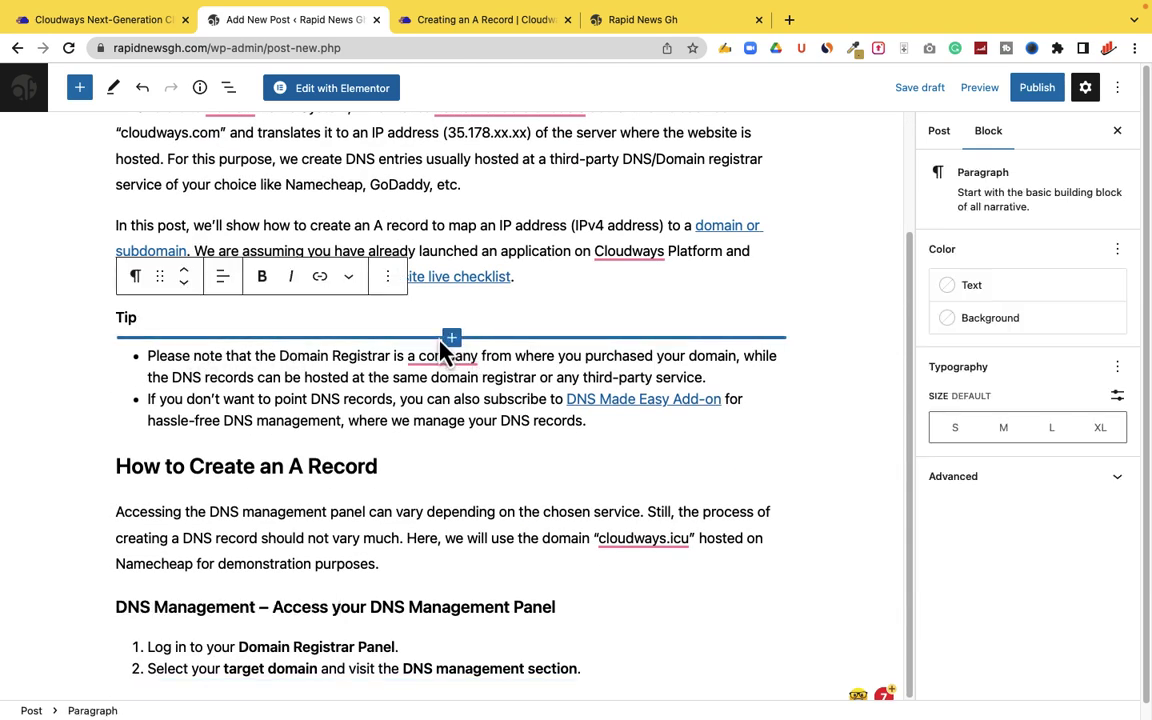
left_click(452, 339)
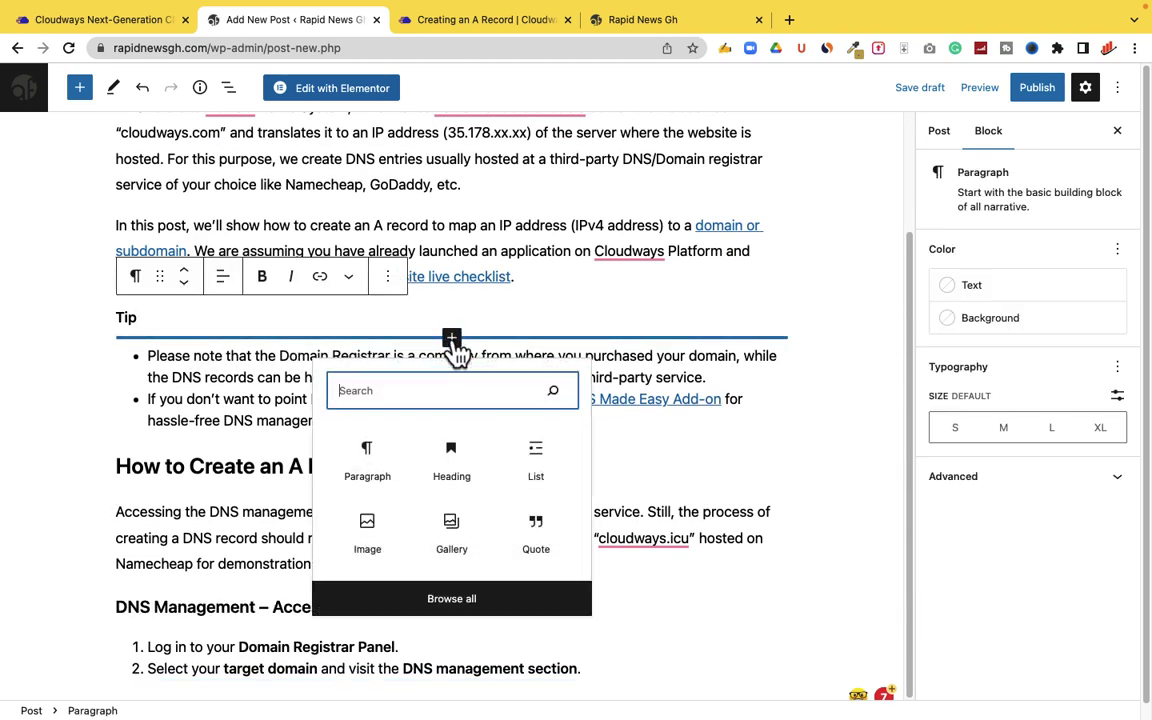
left_click(643, 444)
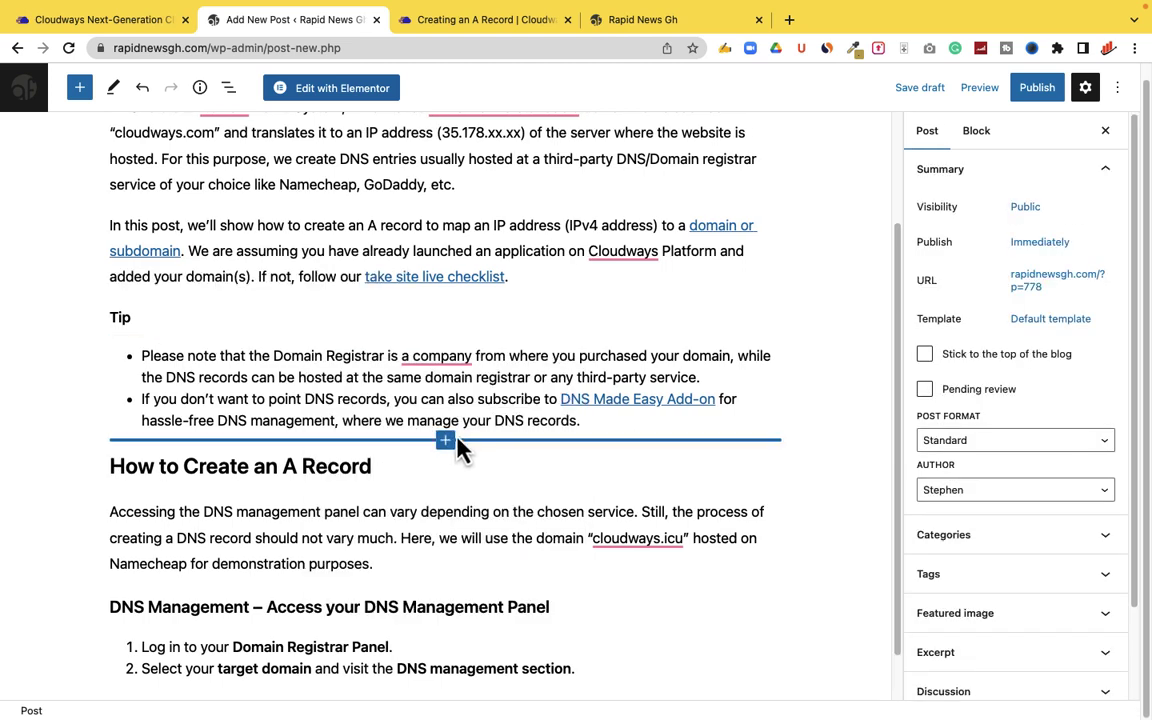
left_click(445, 442)
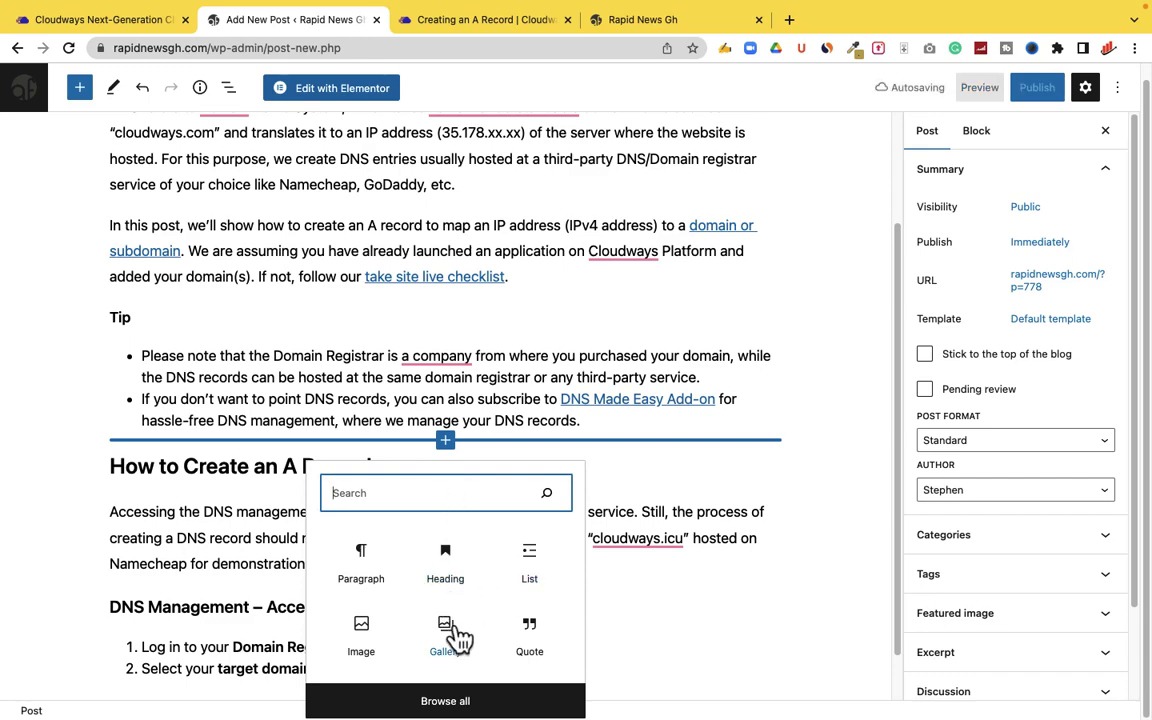
Insert an Image block below the Tip list holding 6.png uploaded from the Bulk Pictures folder
left_click(364, 648)
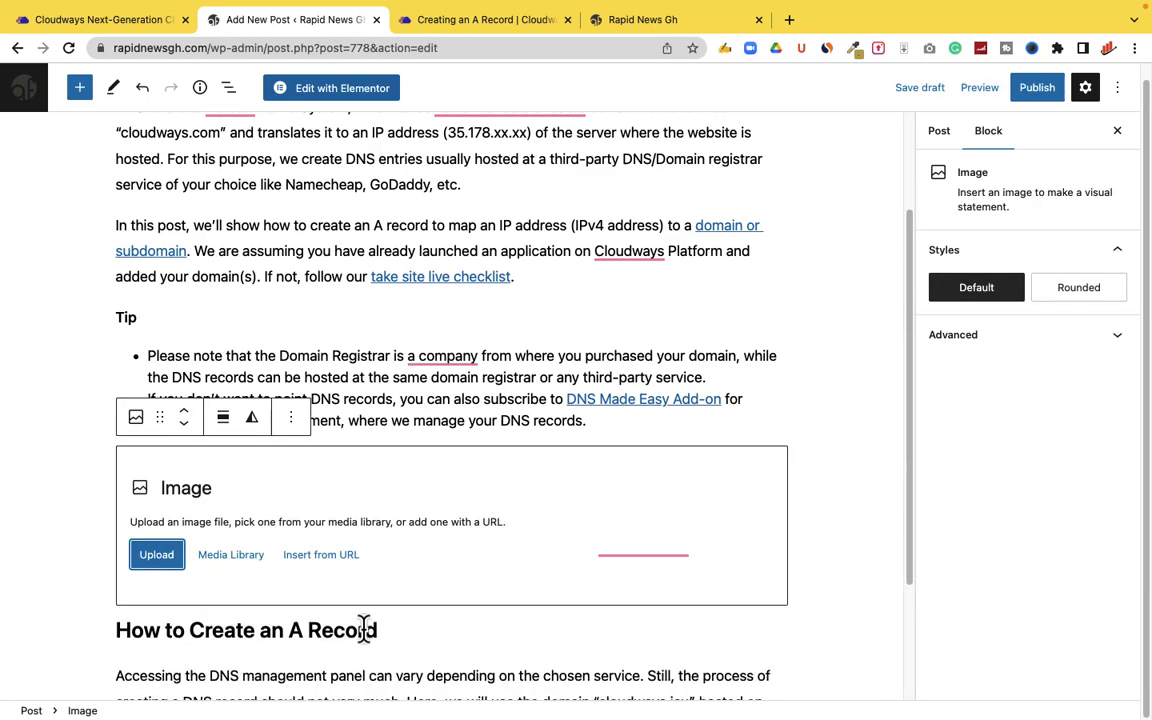
left_click(160, 554)
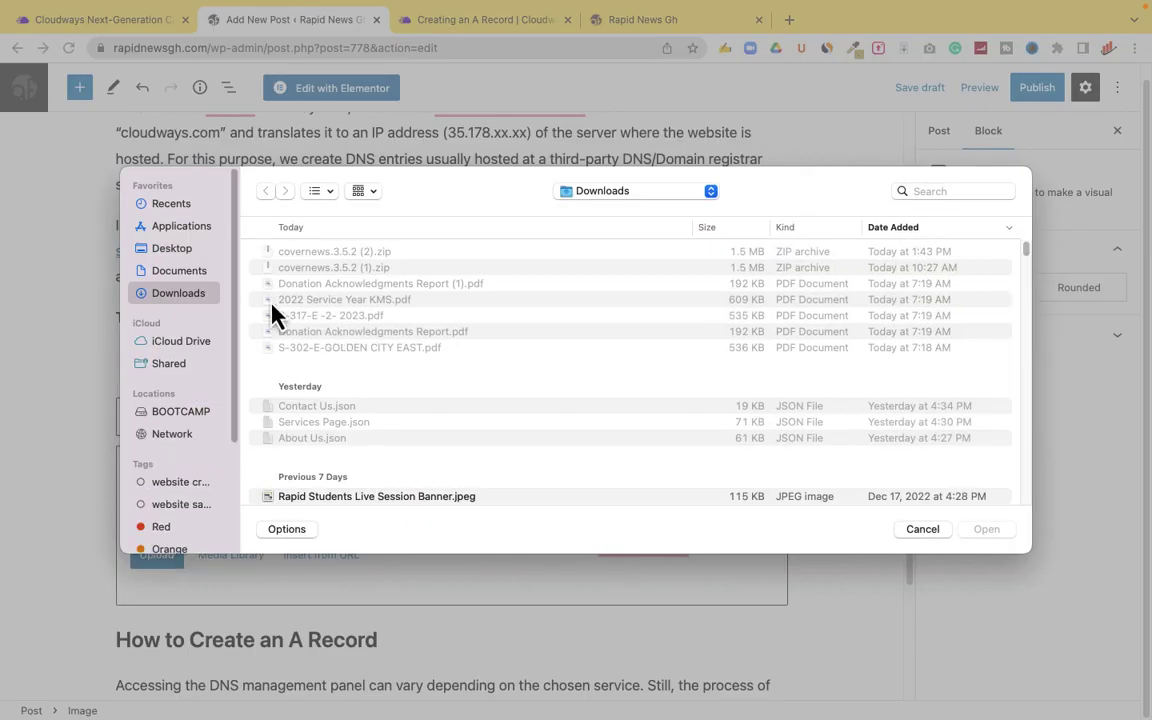
scroll(410, 378, "down", 10)
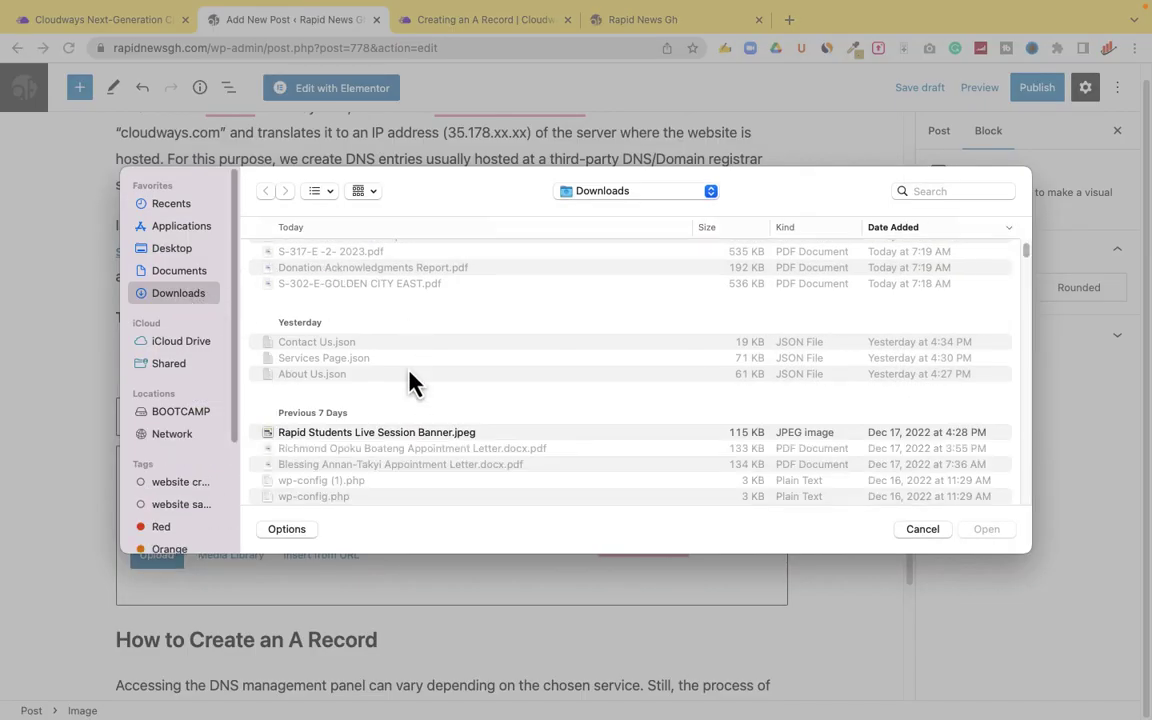
scroll(410, 380, "down", 4)
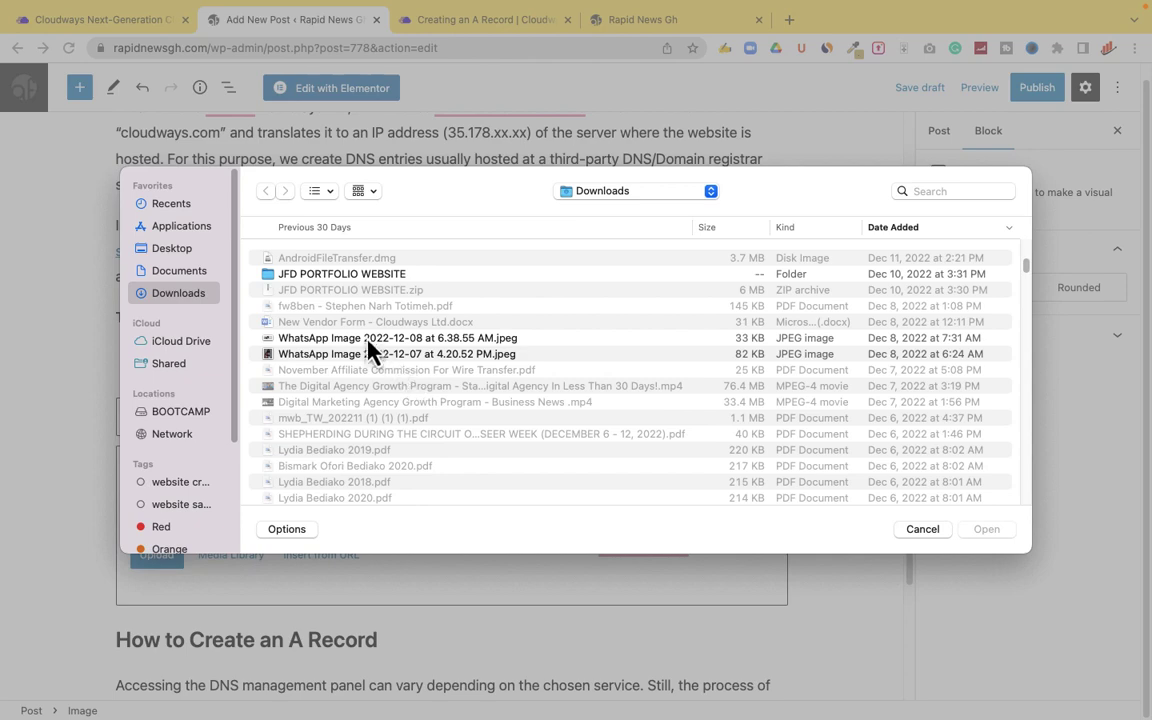
scroll(399, 373, "down", 6)
double_click(399, 373)
left_click(377, 285)
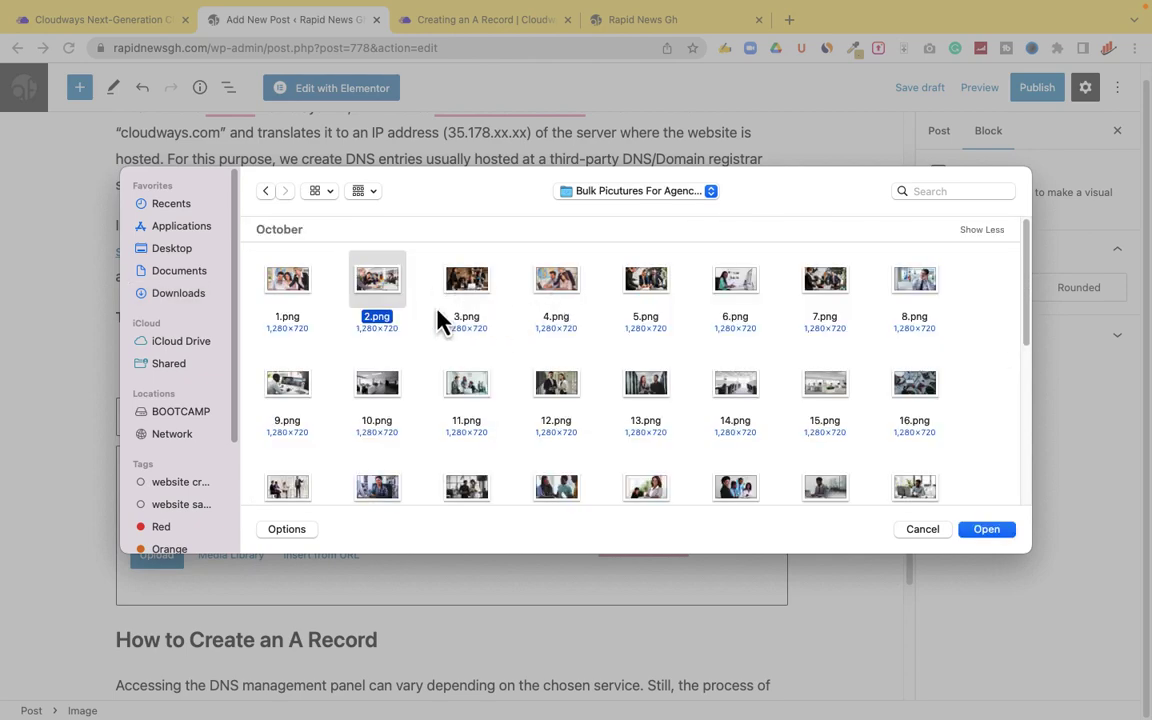
left_click(738, 290)
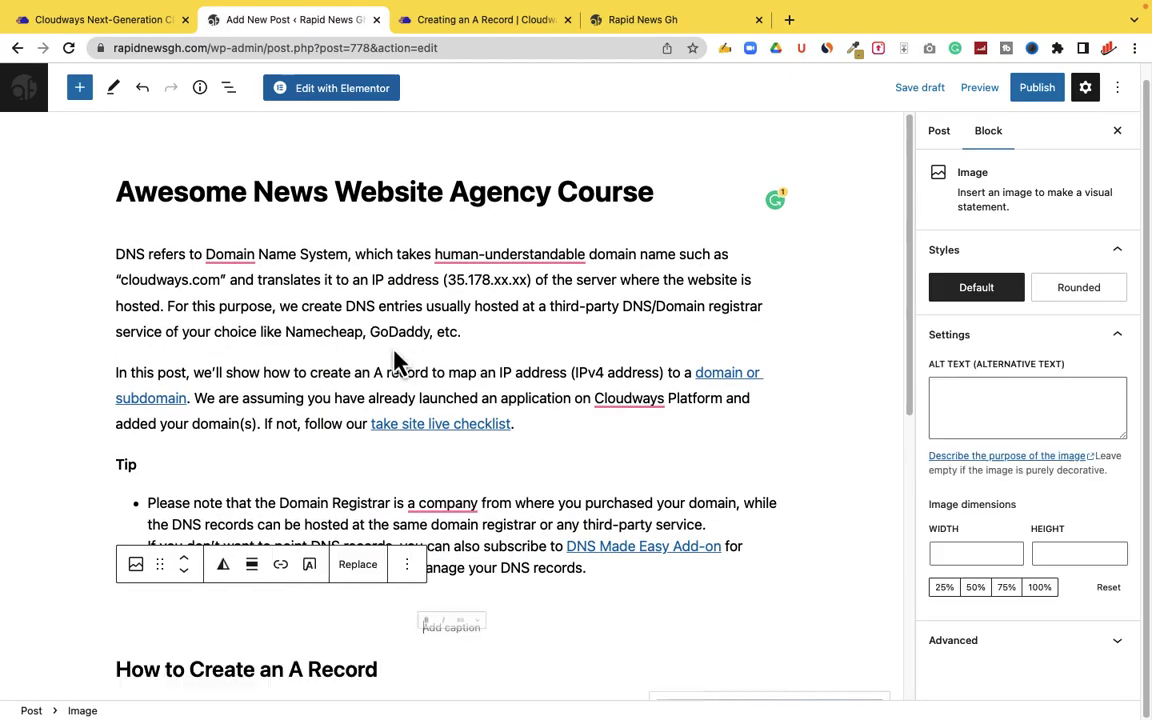
File the post under the Business, Health and Sports categories
scroll(400, 350, "down", 3)
scroll(420, 352, "down", 5)
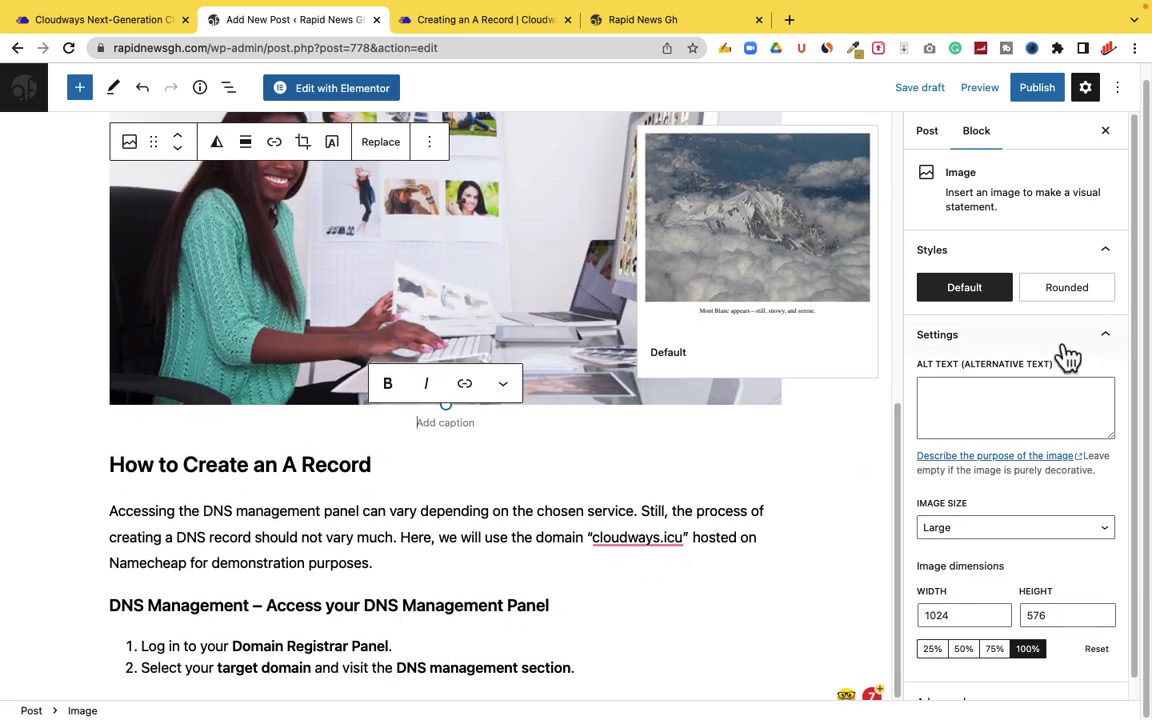
scroll(1000, 410, "down", 1)
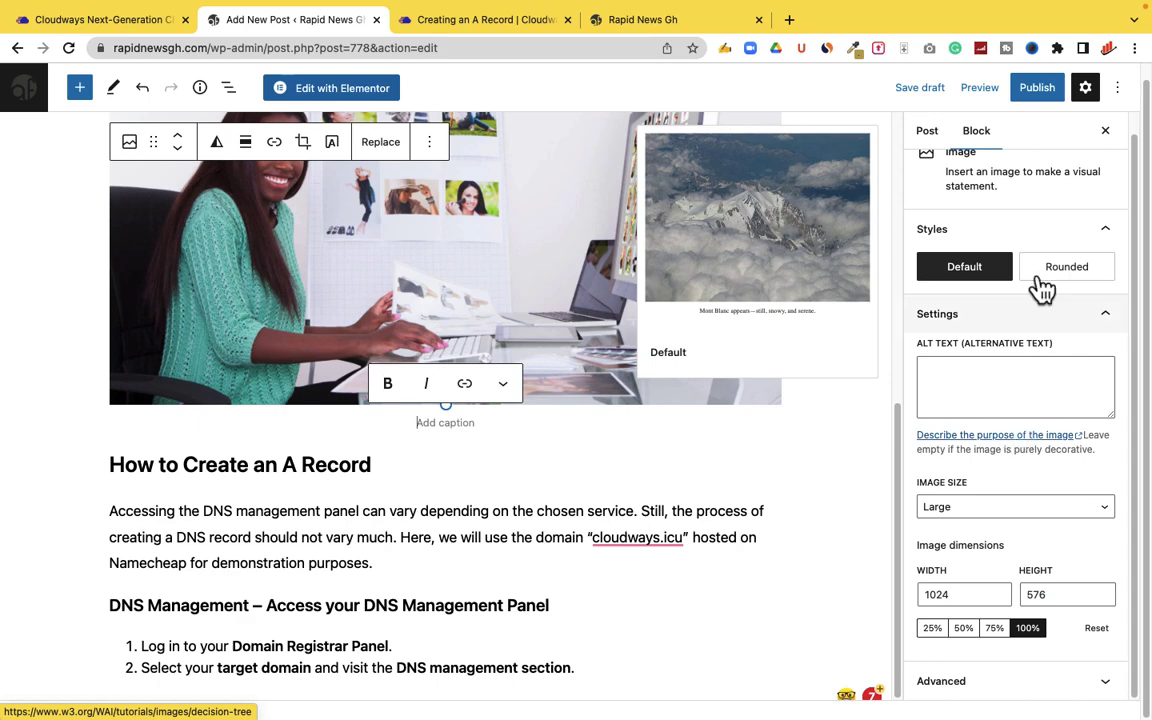
scroll(1036, 260, "up", 1)
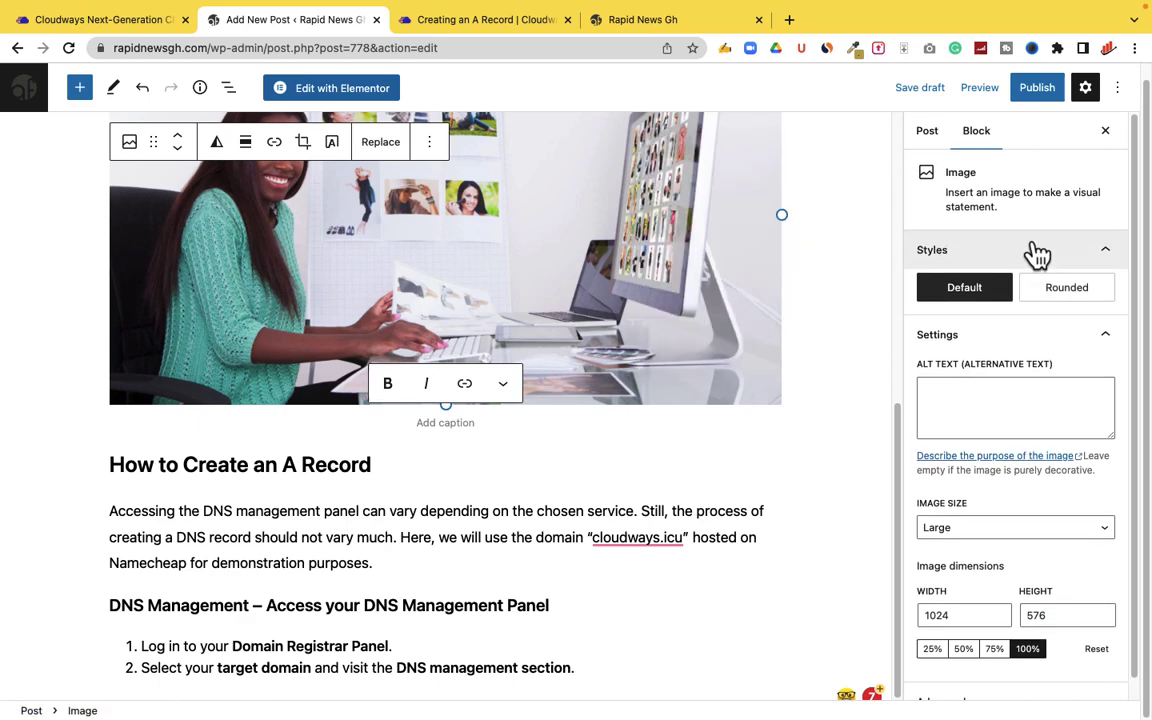
left_click(928, 144)
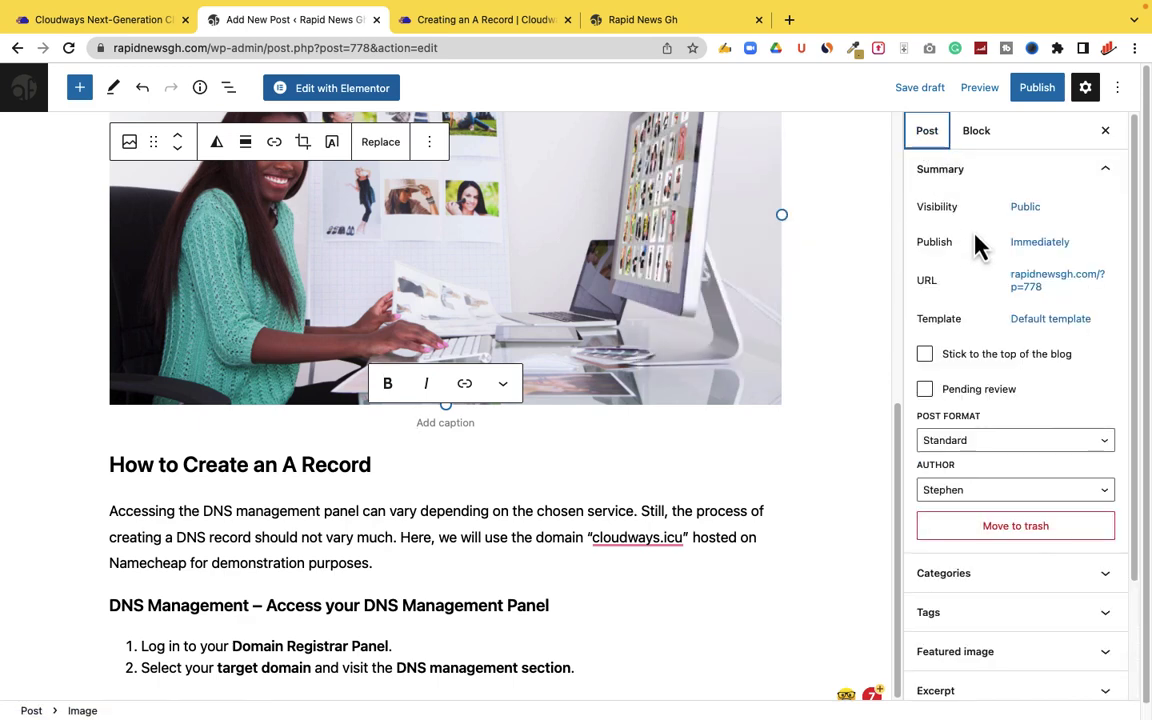
scroll(987, 432, "down", 3)
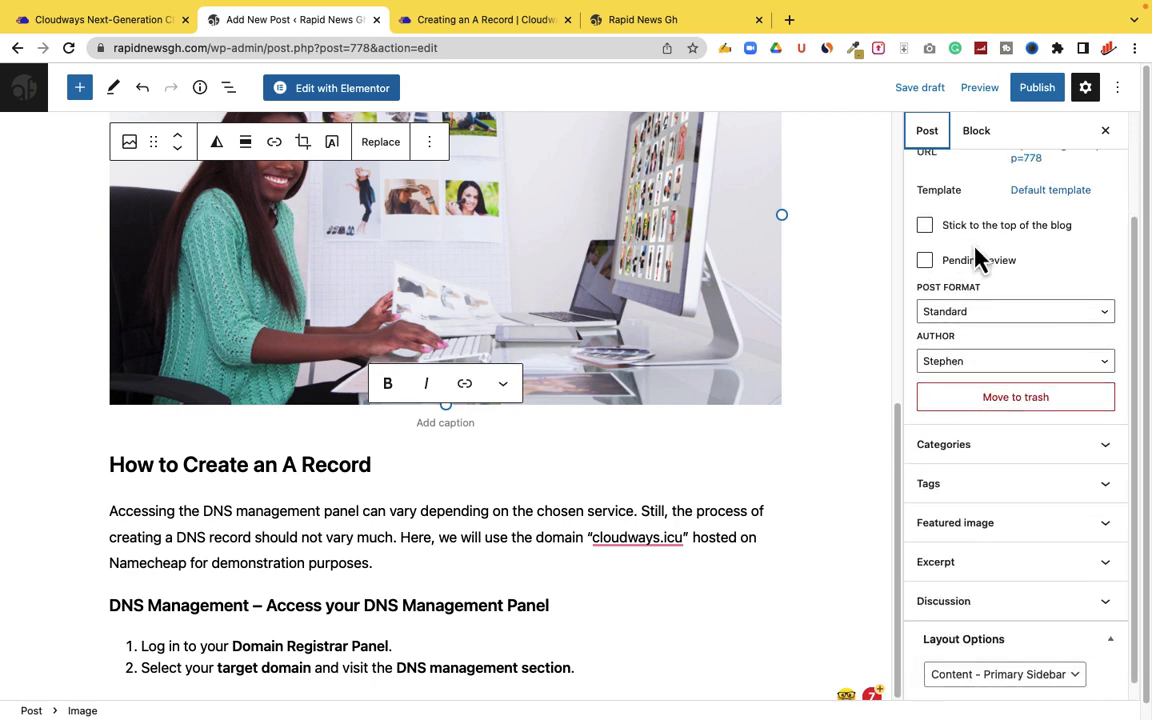
scroll(930, 330, "down", 1)
left_click(965, 435)
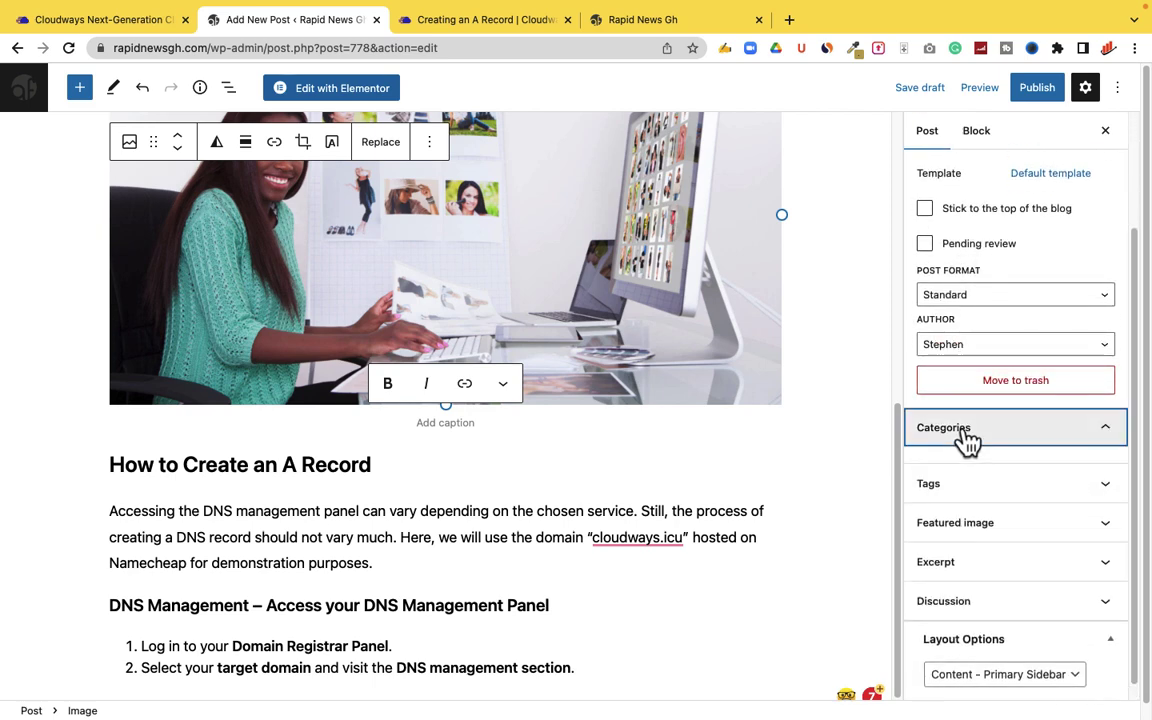
scroll(975, 480, "down", 3)
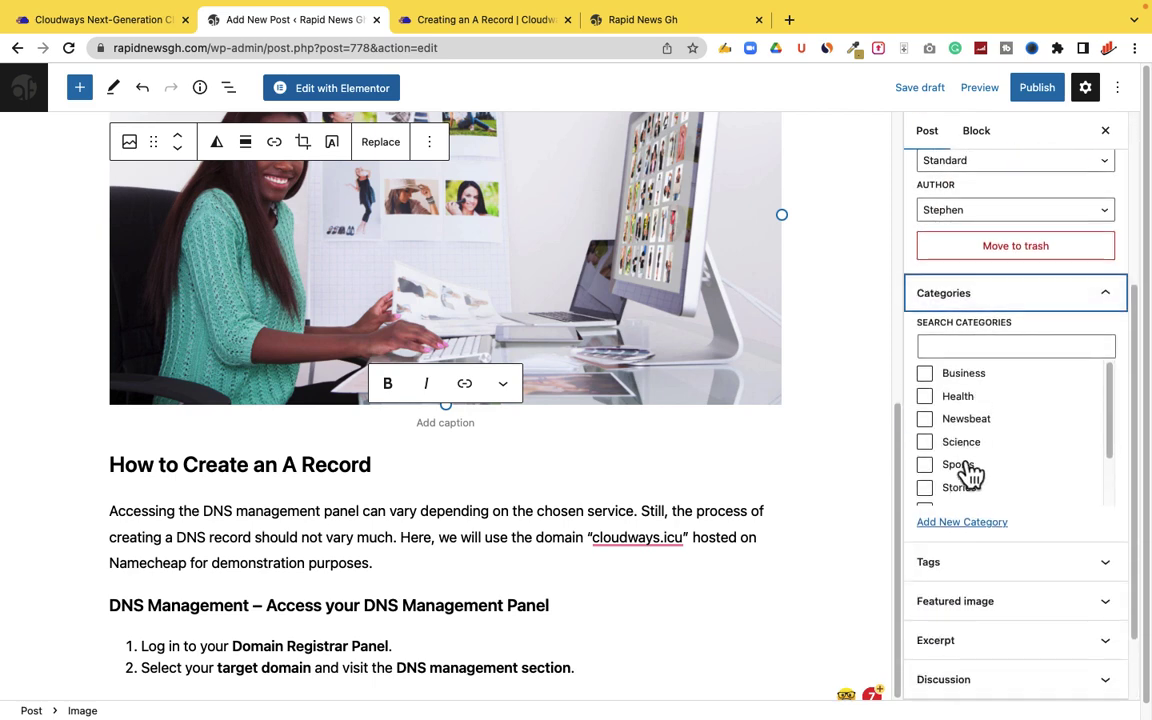
left_click(925, 375)
left_click(925, 396)
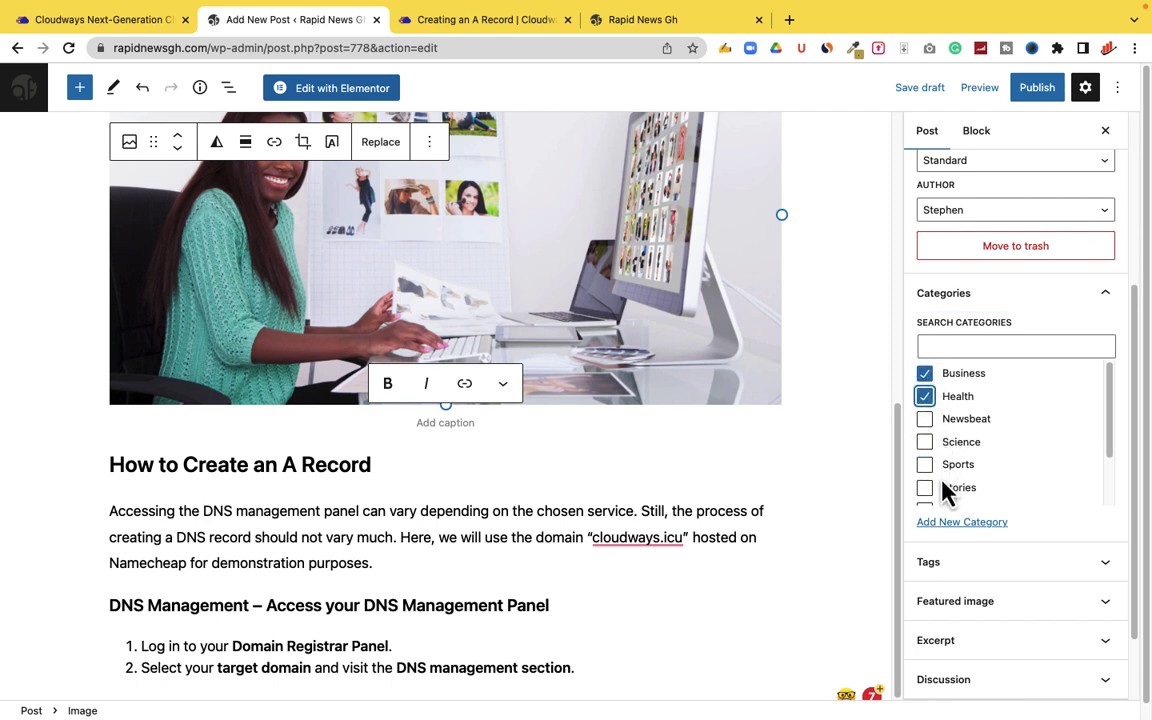
left_click(925, 464)
Expand the Tags and Featured image panels and start choosing a featured image
scroll(1022, 445, "down", 1)
scroll(1018, 442, "down", 1)
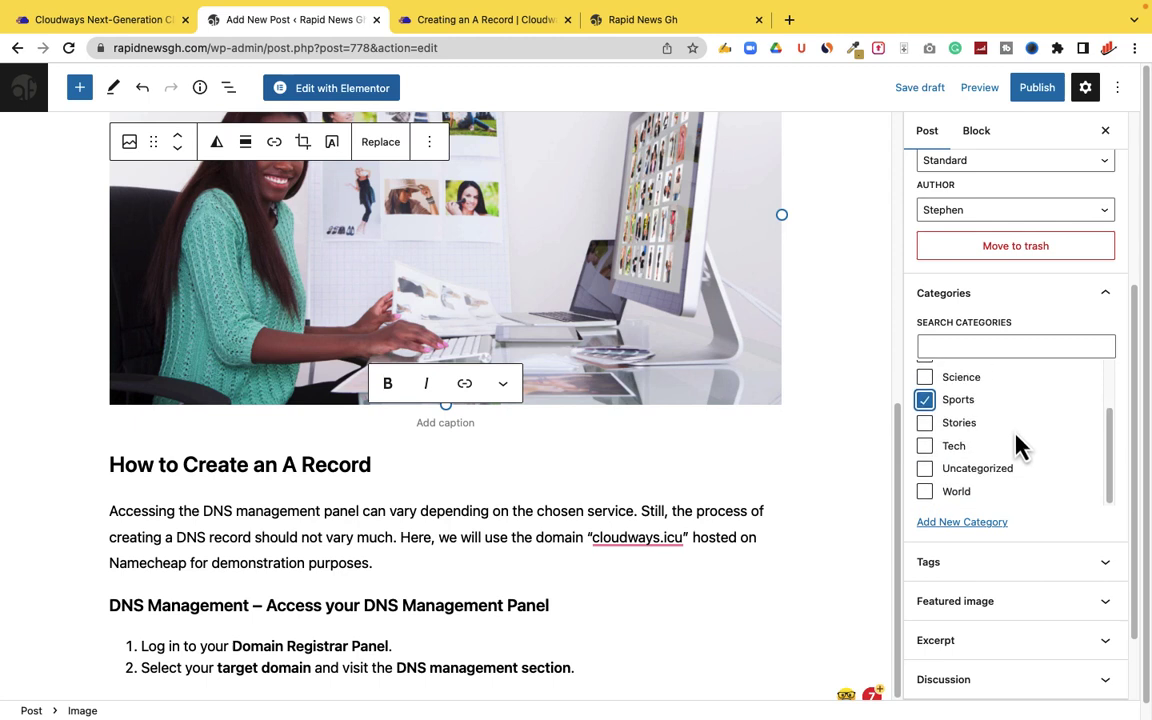
scroll(993, 522, "down", 1)
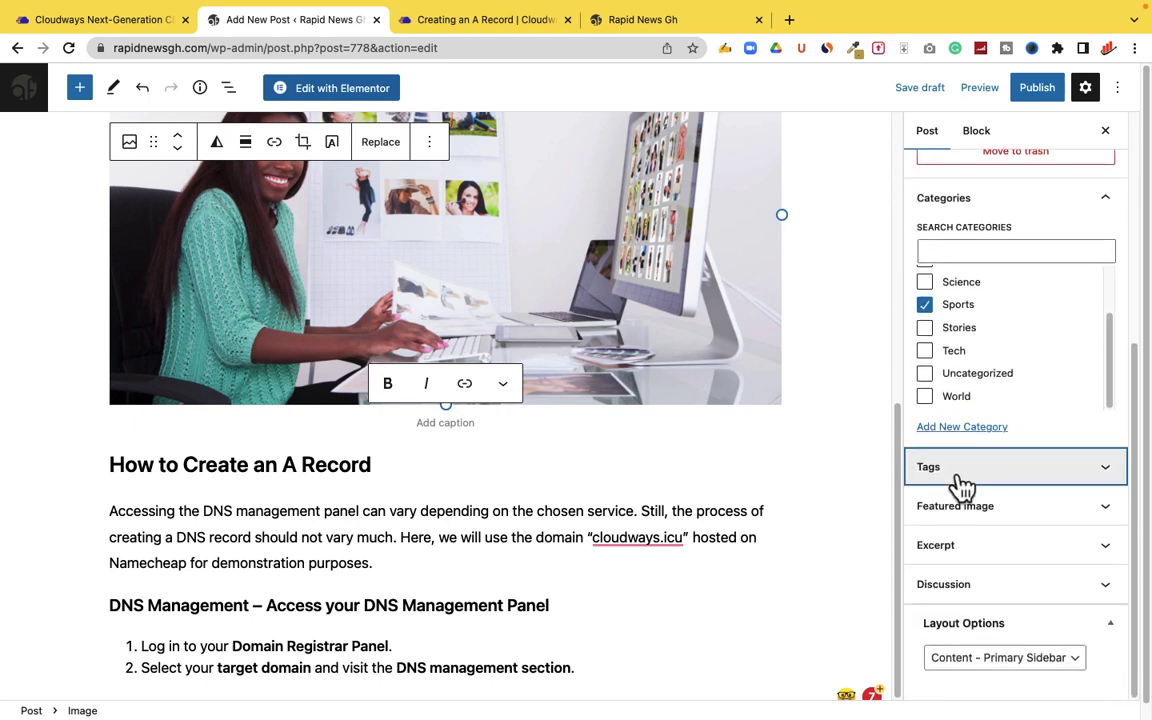
left_click(955, 474)
left_click(968, 521)
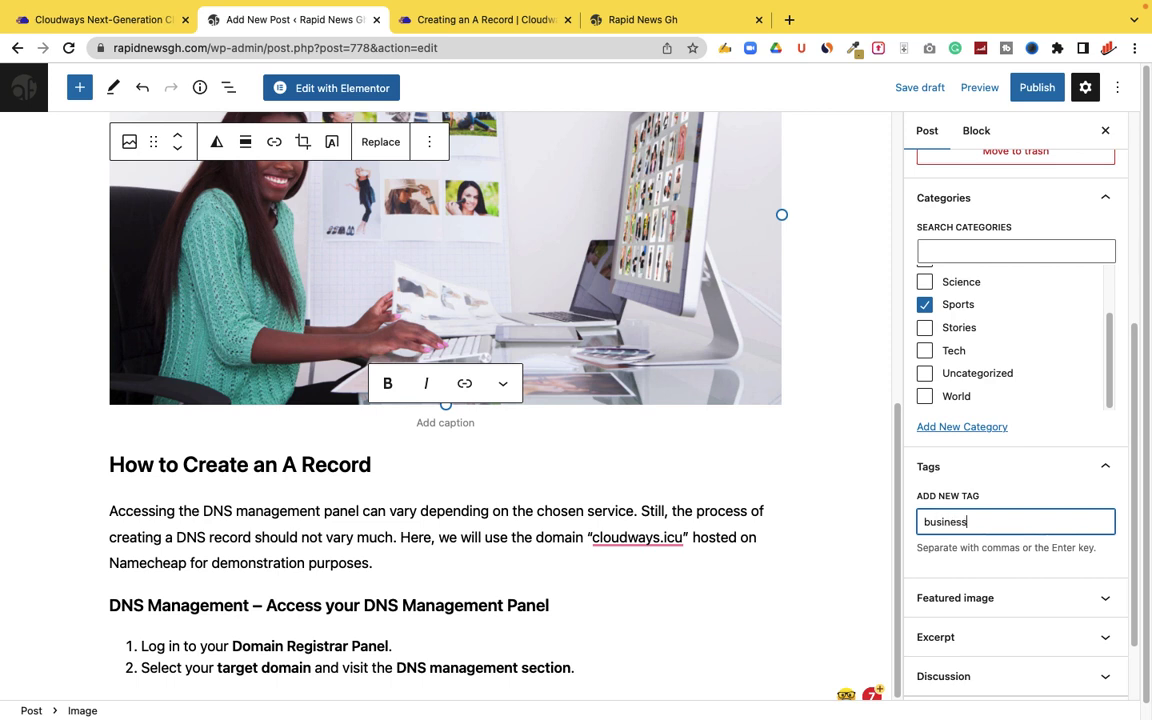
left_click(1055, 476)
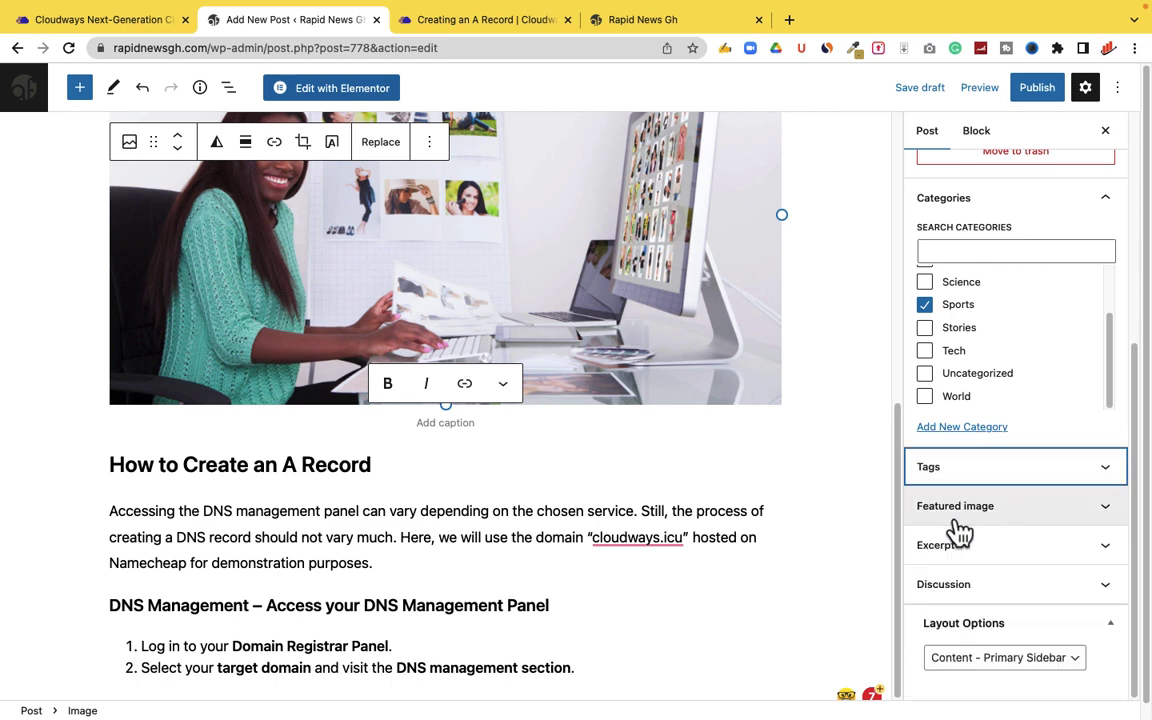
left_click(988, 512)
left_click(1000, 580)
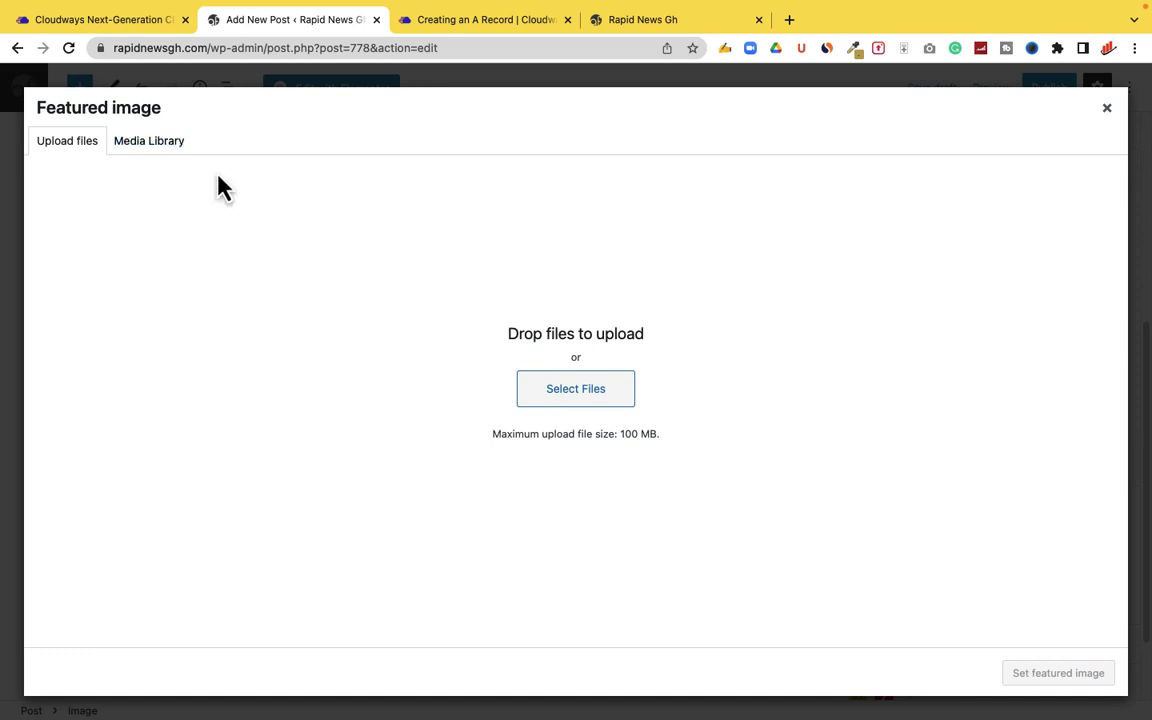
Upload seven agency pictures, including 1.png and 3.png, to the Media Library
left_click(149, 148)
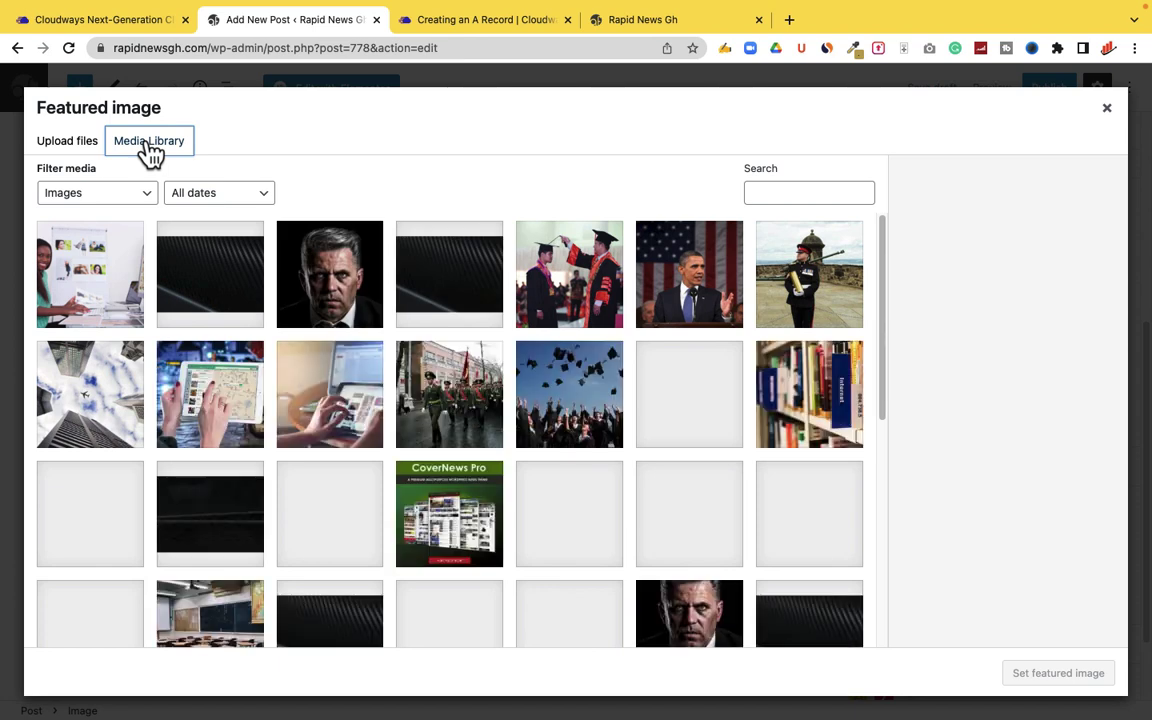
left_click(87, 147)
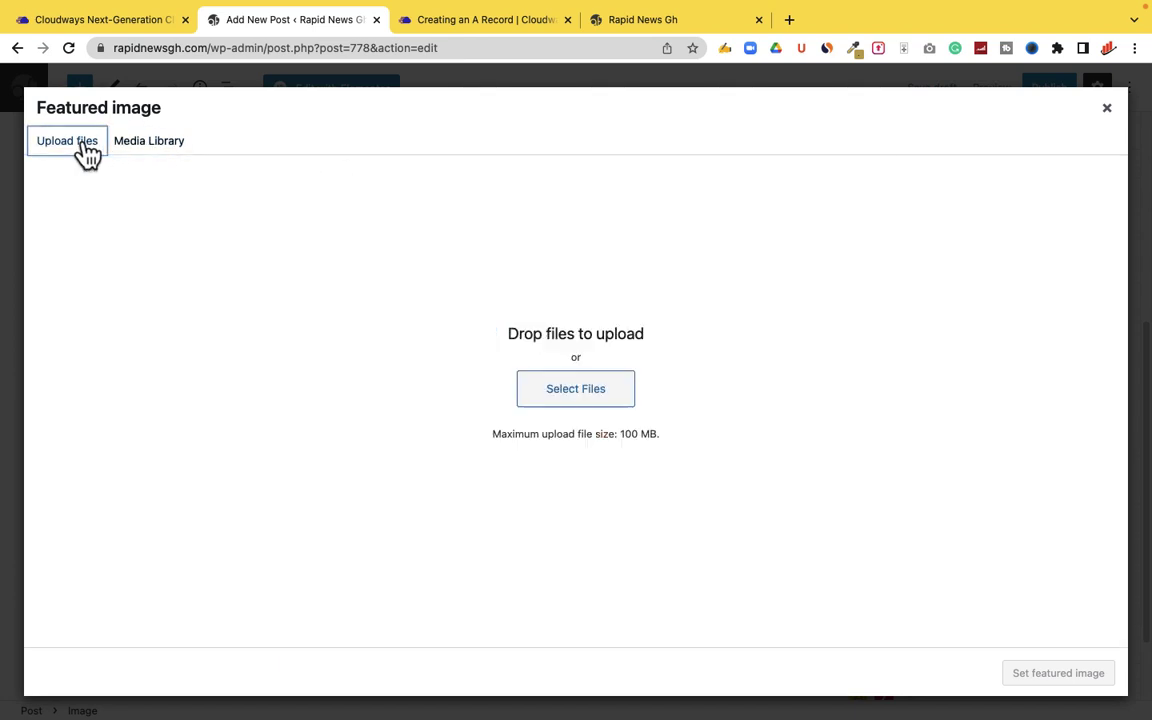
left_click(568, 390)
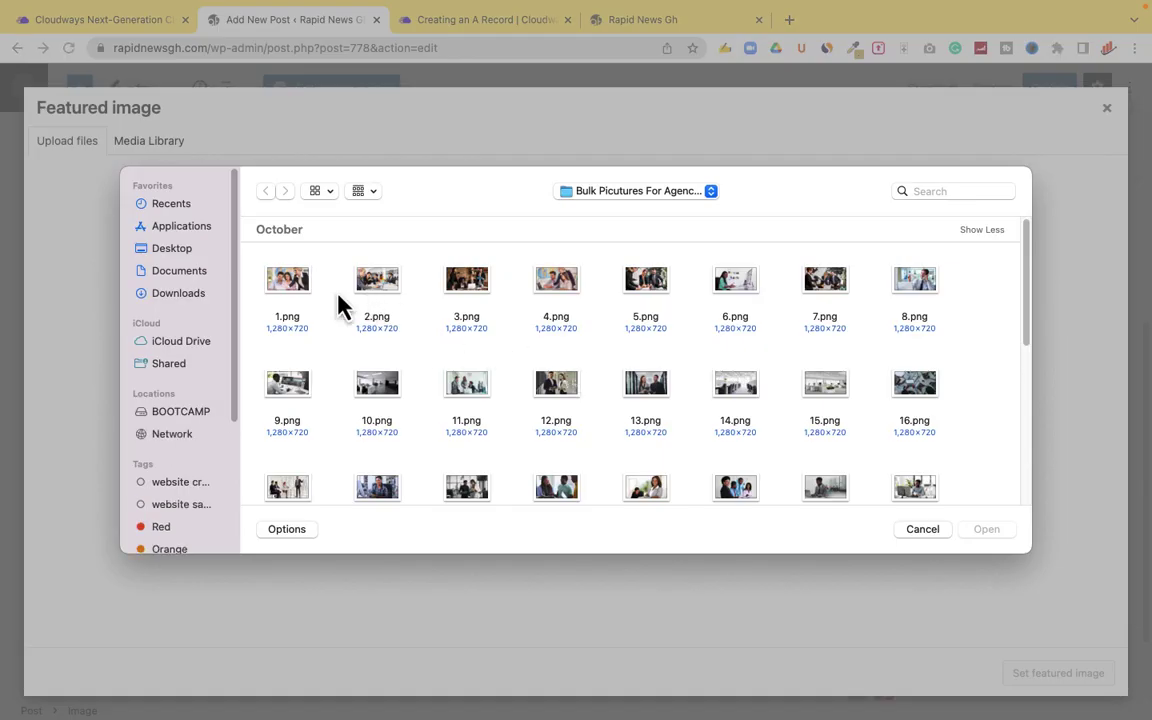
left_click(277, 290)
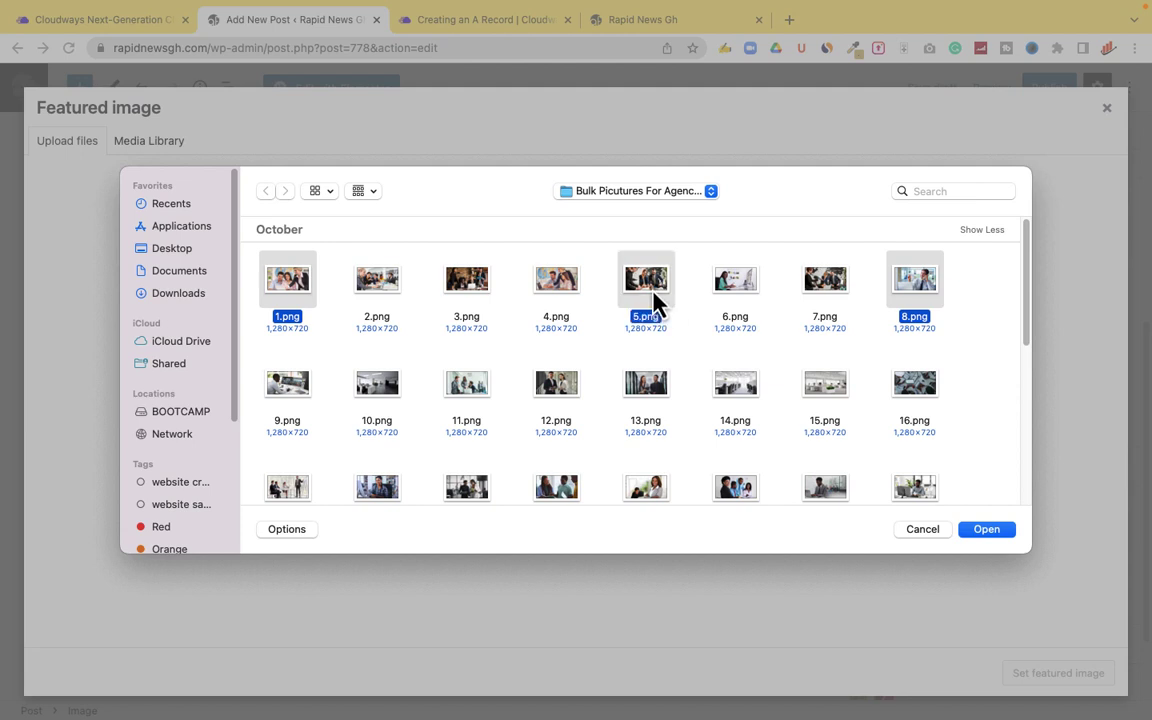
left_click(451, 334, "super")
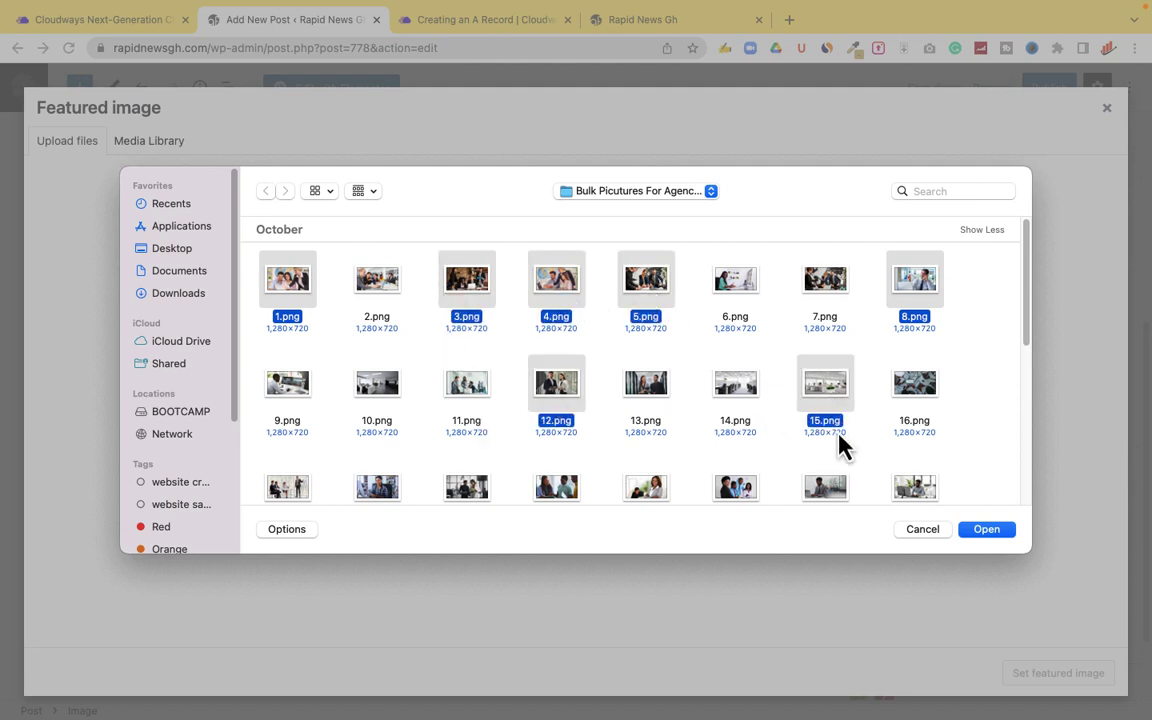
left_click(984, 530)
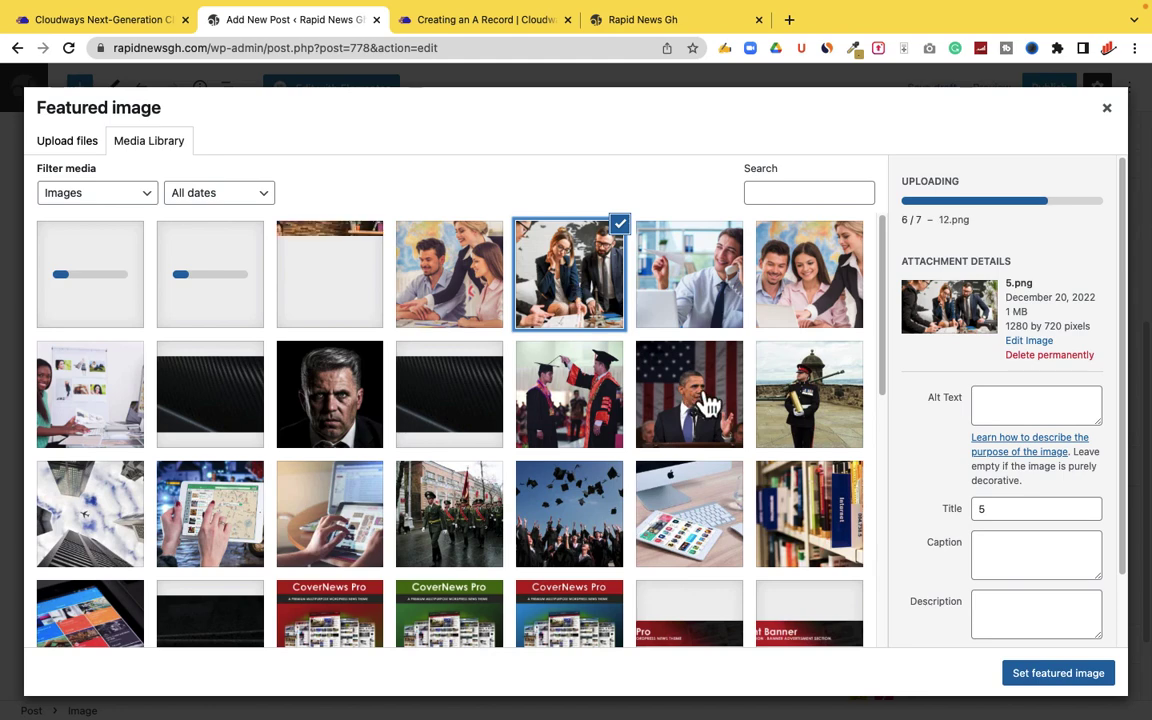
Make 5.png the featured image and expand the post's Excerpt field
left_click(1052, 681)
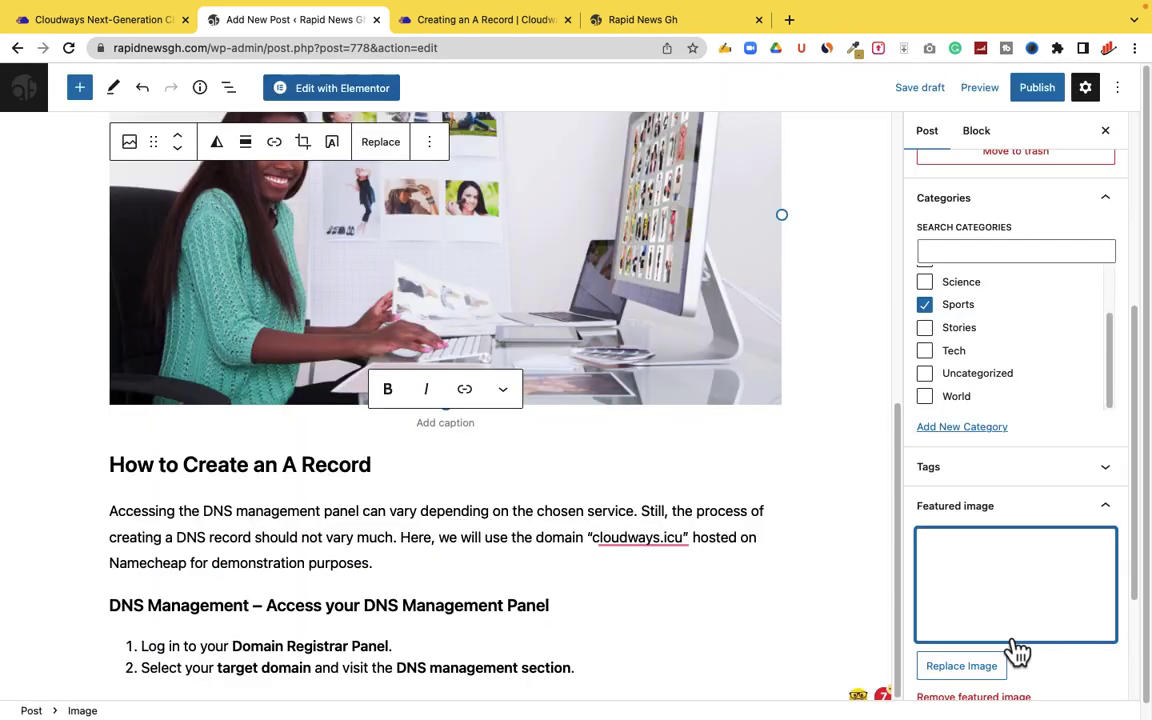
scroll(957, 450, "down", 3)
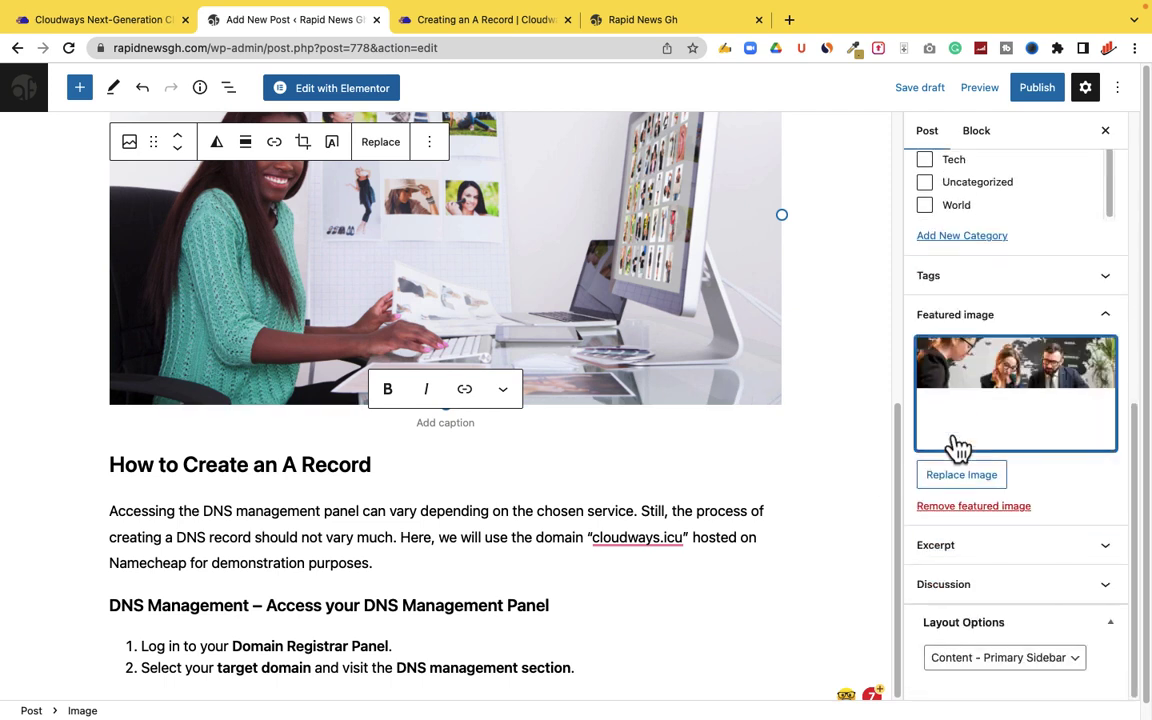
left_click(966, 552)
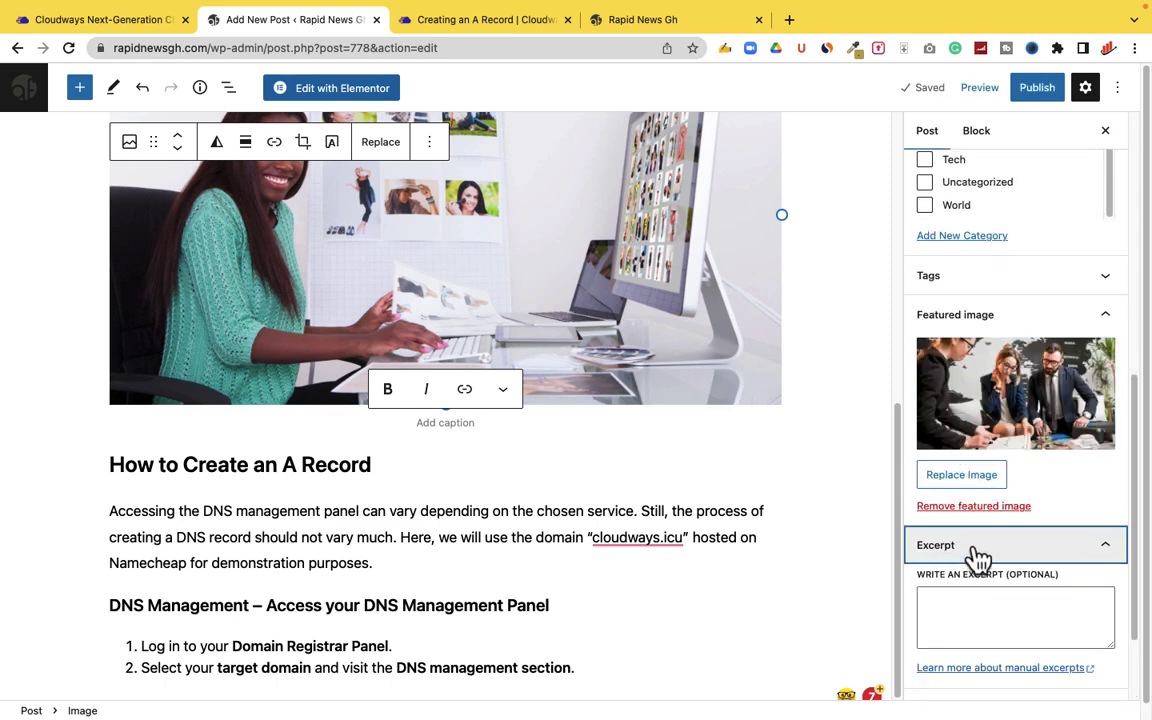
left_click(963, 603)
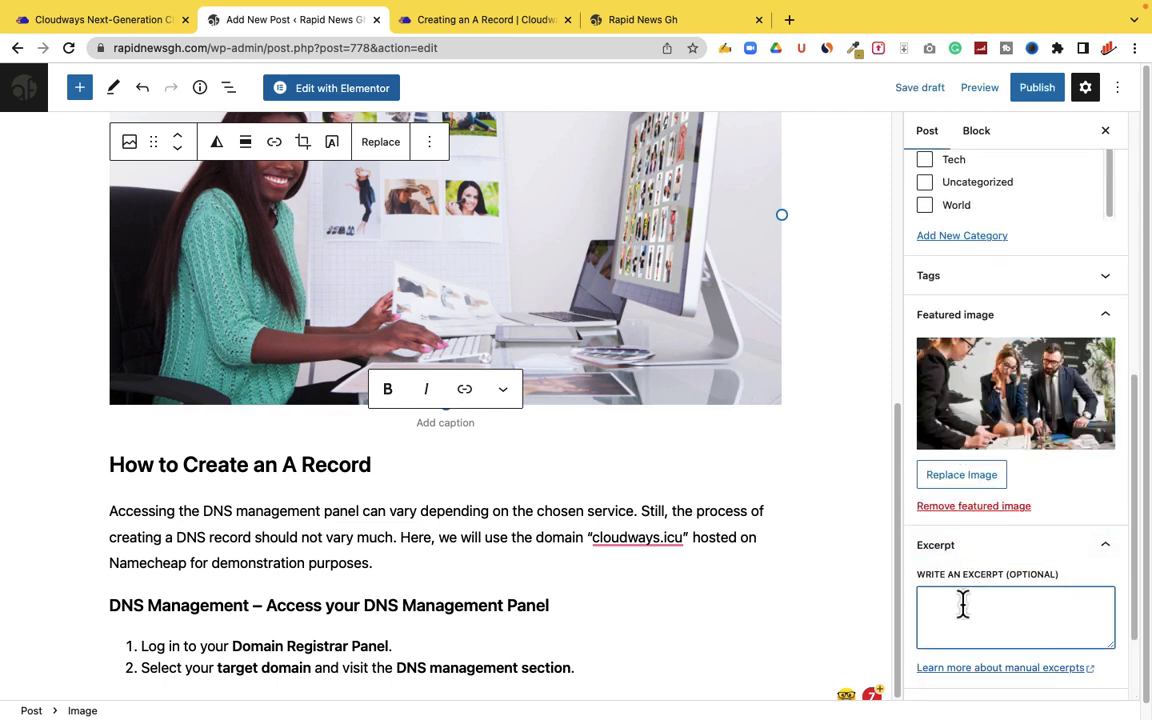
scroll(1014, 584, "down", 2)
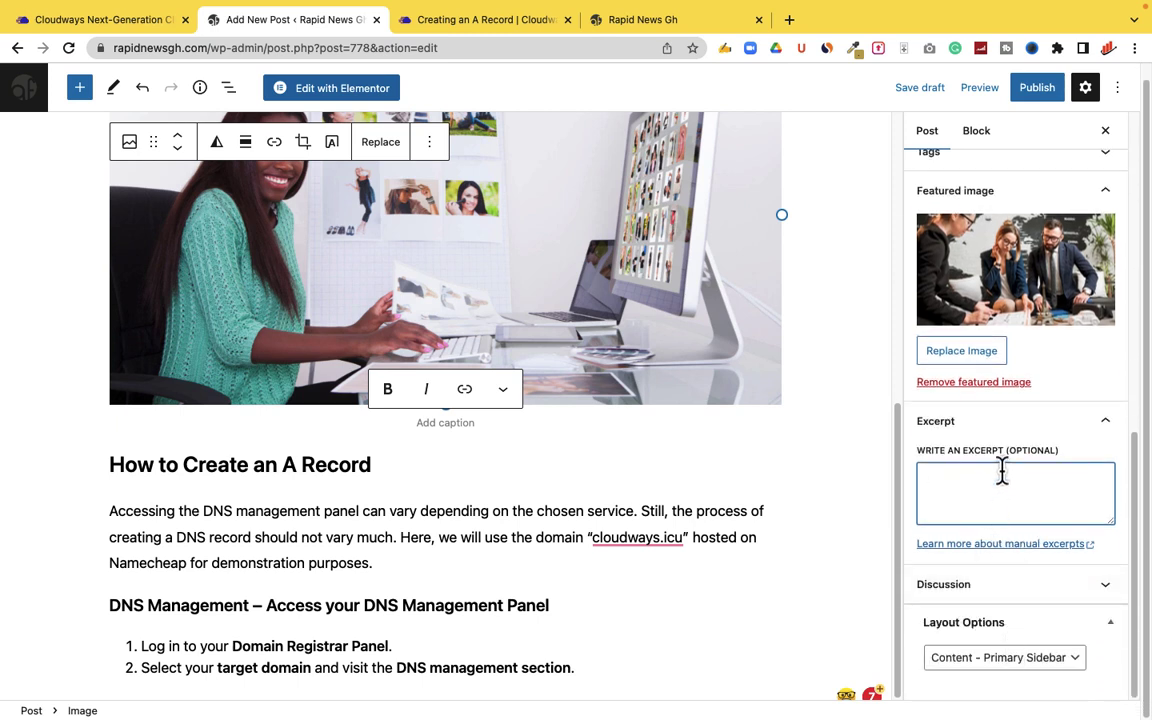
scroll(998, 458, "up", 10)
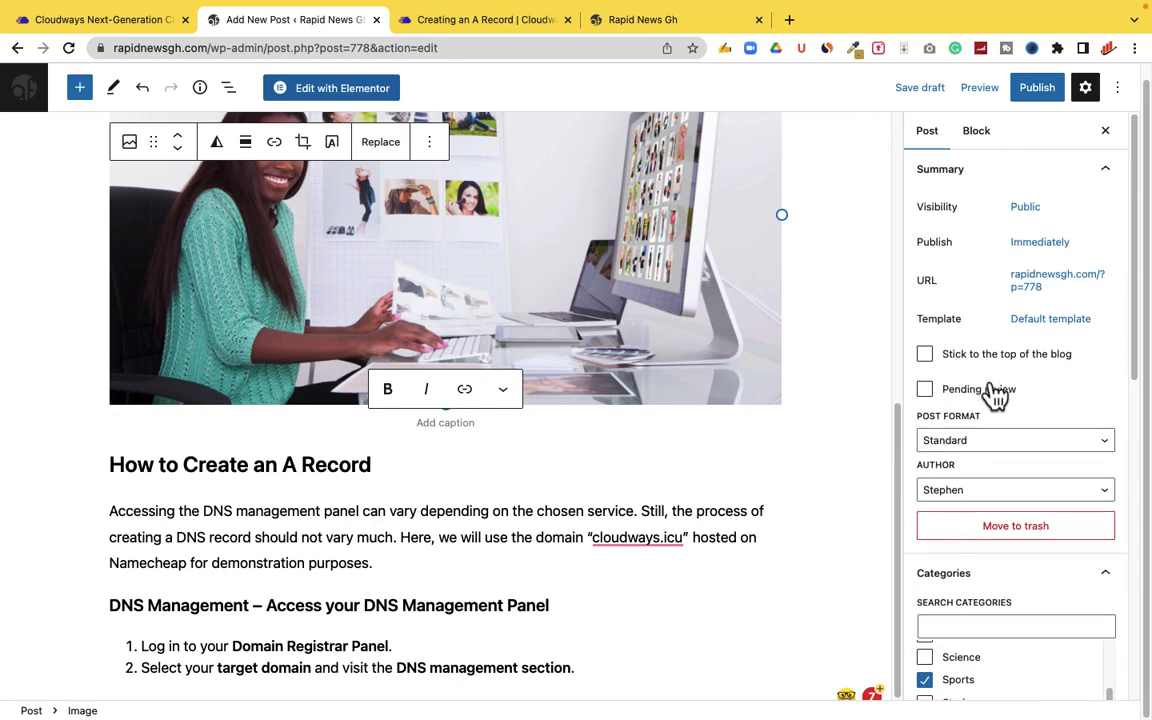
Publish the post and view the Rapid News Gh homepage
left_click(1036, 95)
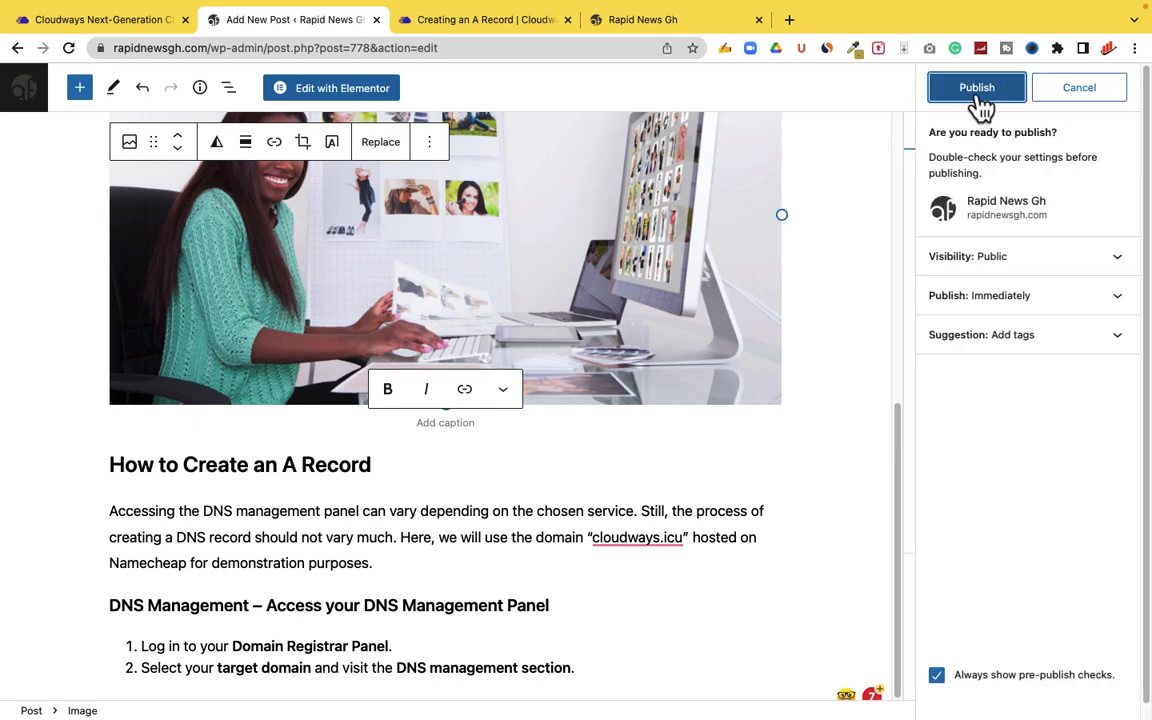
left_click(978, 97)
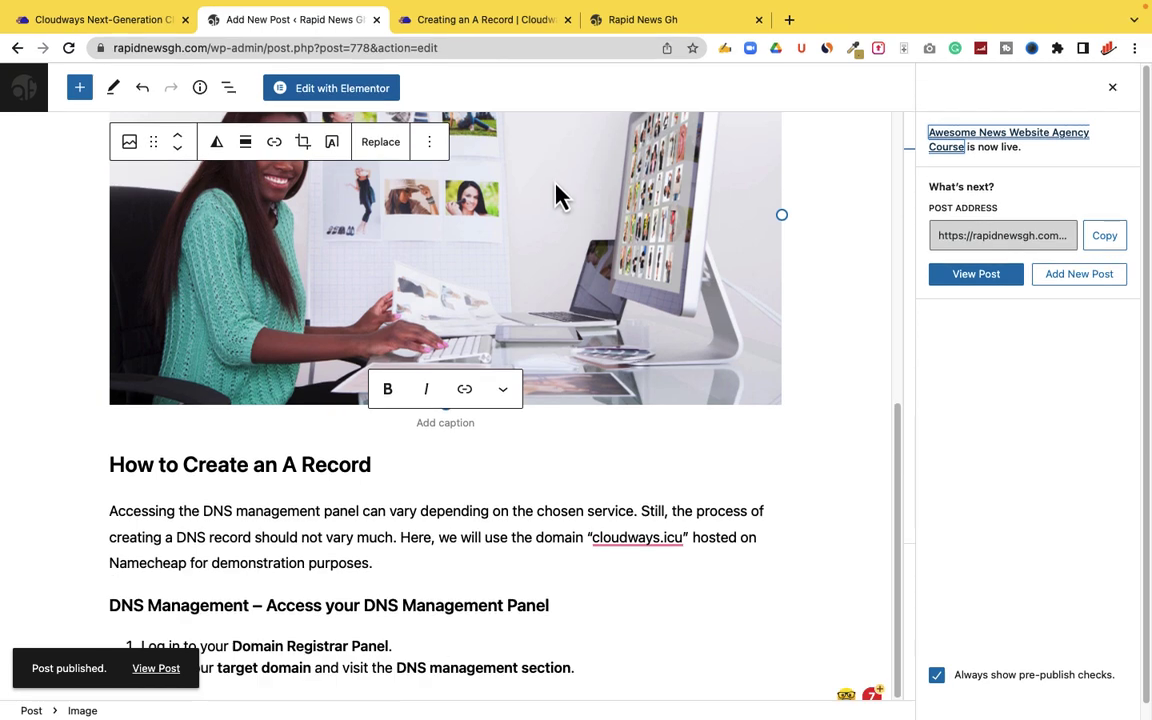
left_click(643, 22)
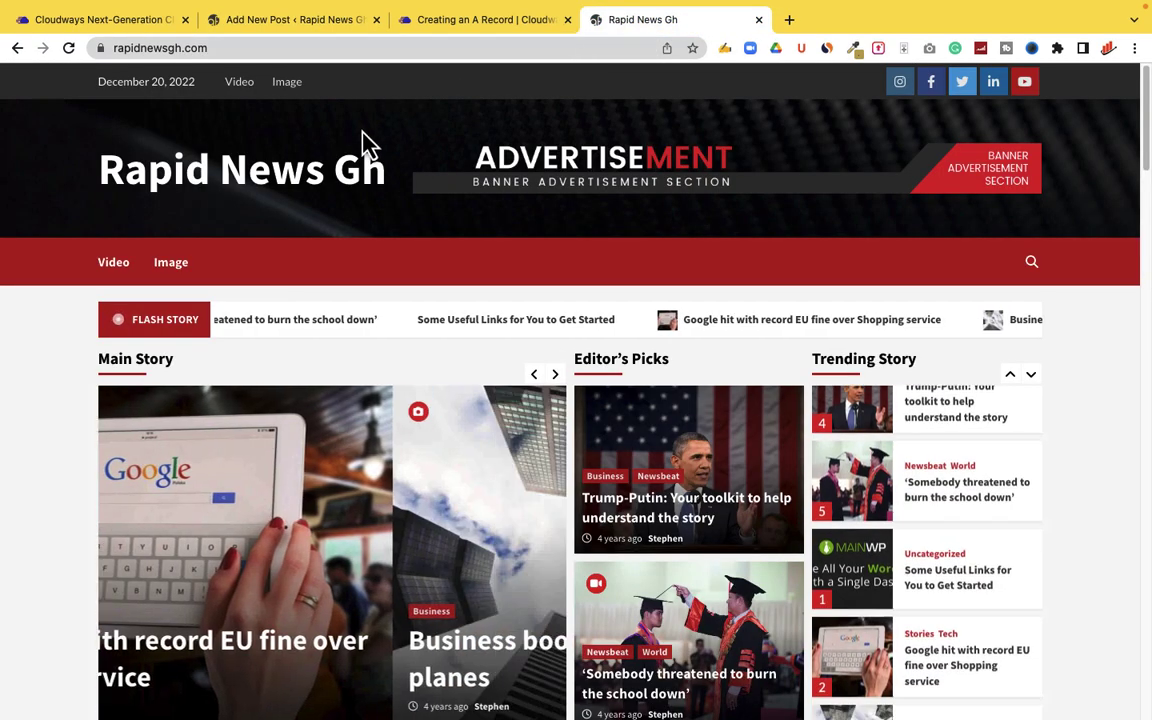
Reload the Rapid News Gh homepage and open the 'Awesome News Website Agency Course' main story post
left_click(70, 50)
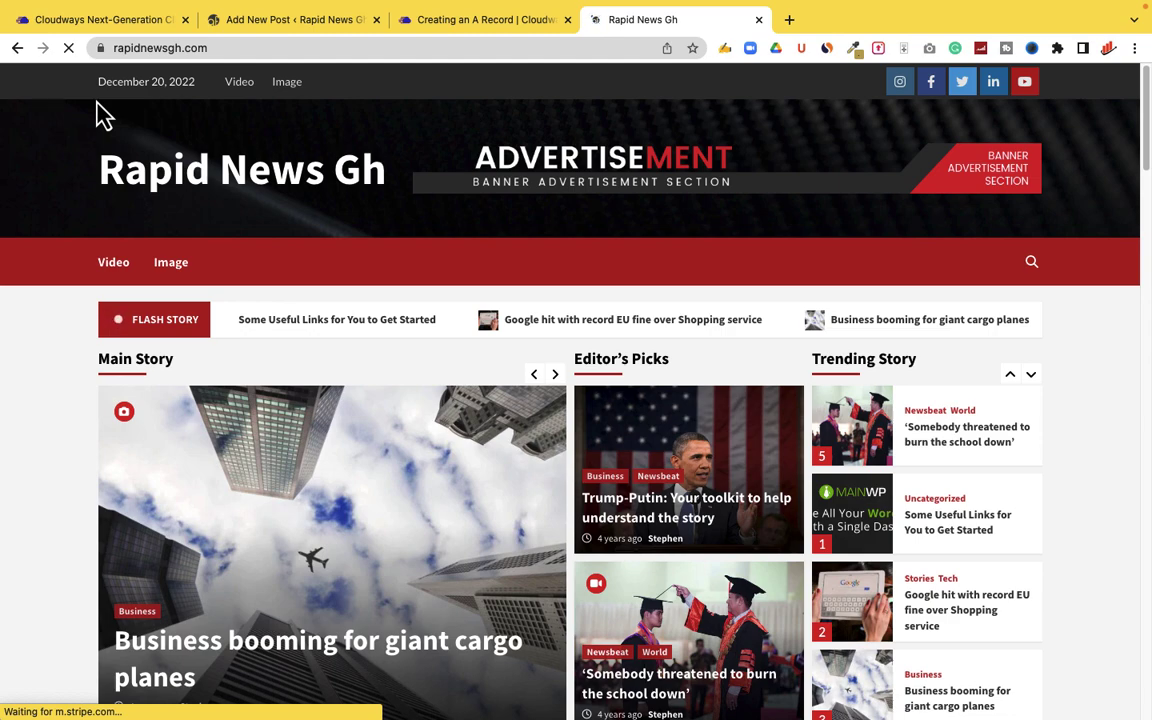
scroll(280, 400, "down", 2)
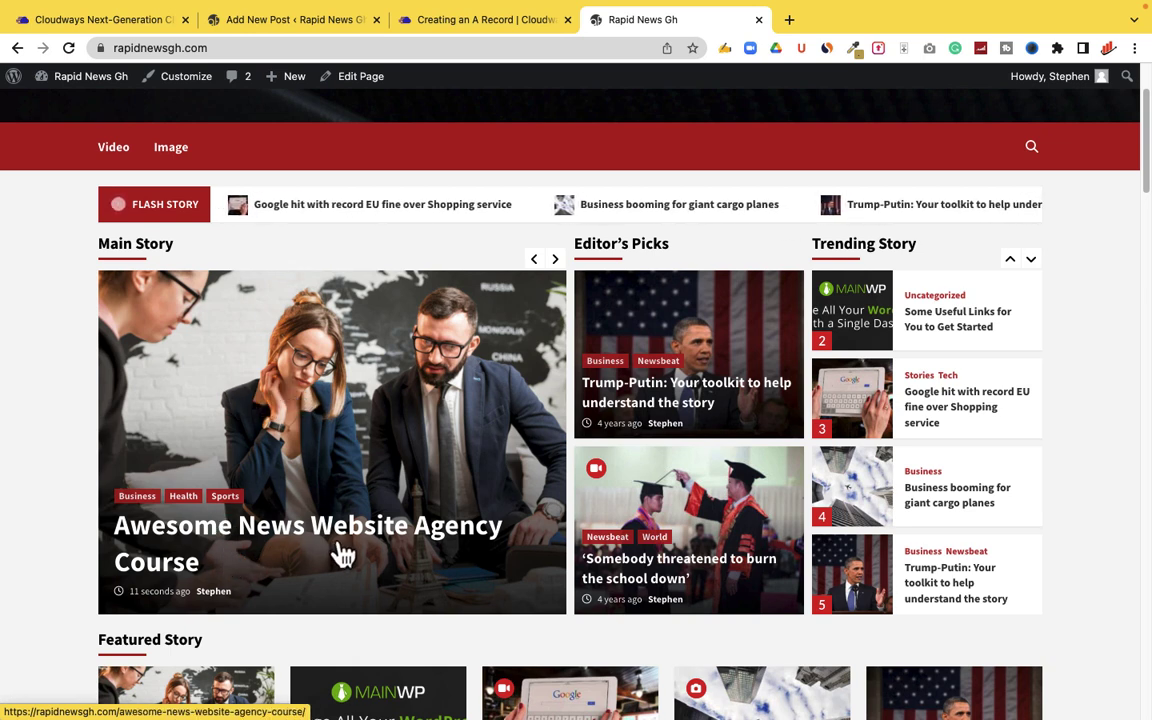
scroll(275, 442, "down", 1)
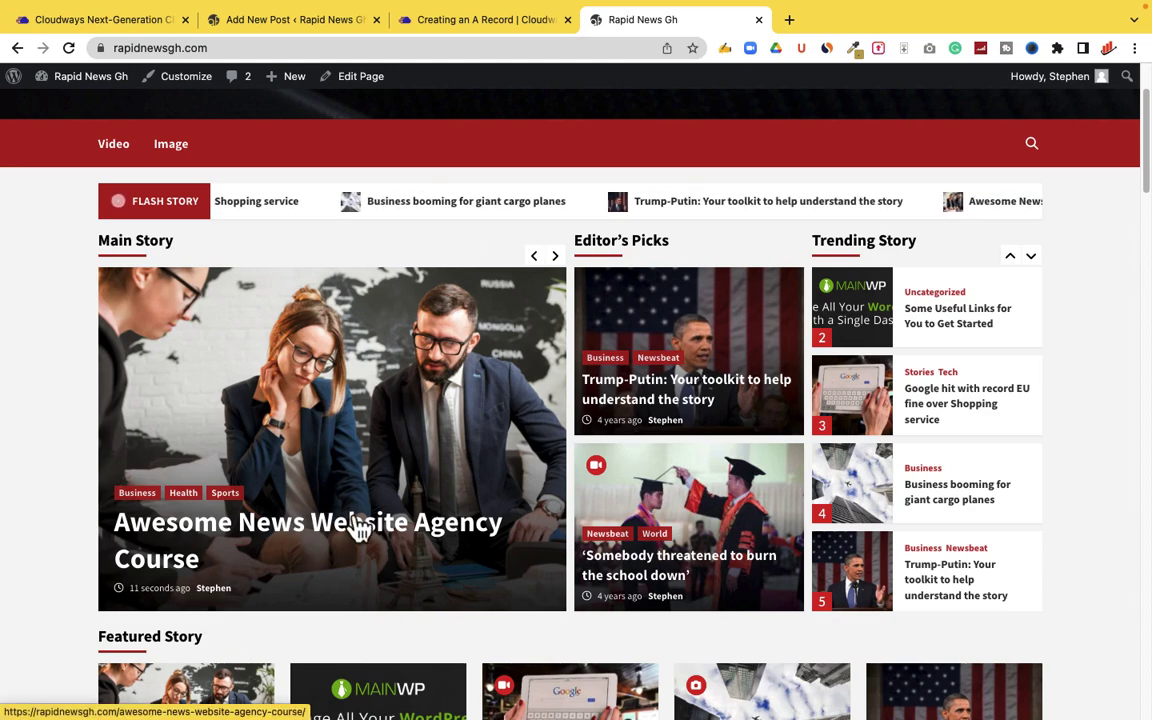
scroll(337, 510, "down", 1)
scroll(337, 510, "down", 3)
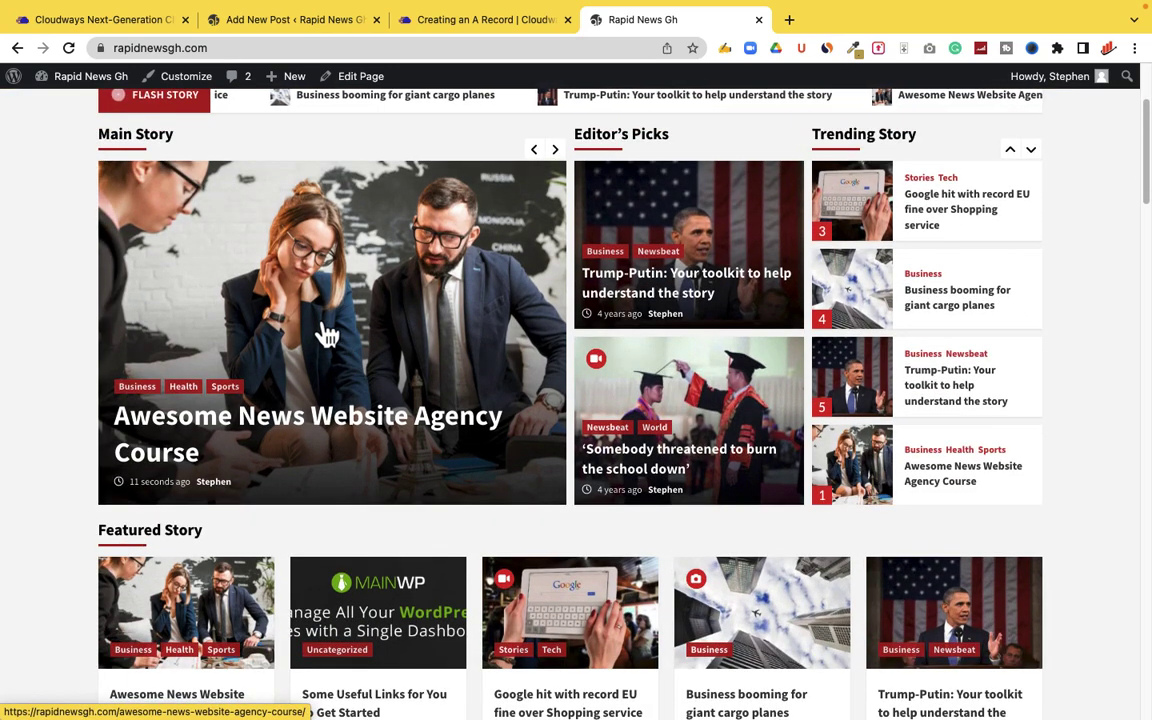
left_click(327, 335)
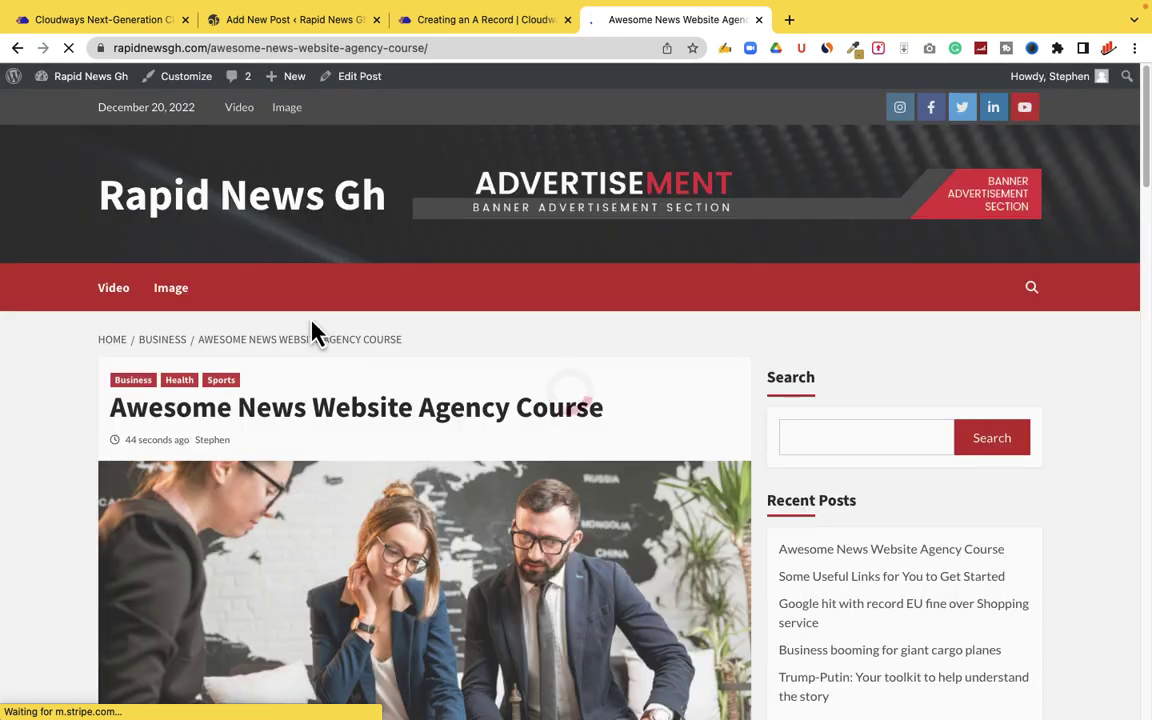
scroll(330, 355, "down", 3)
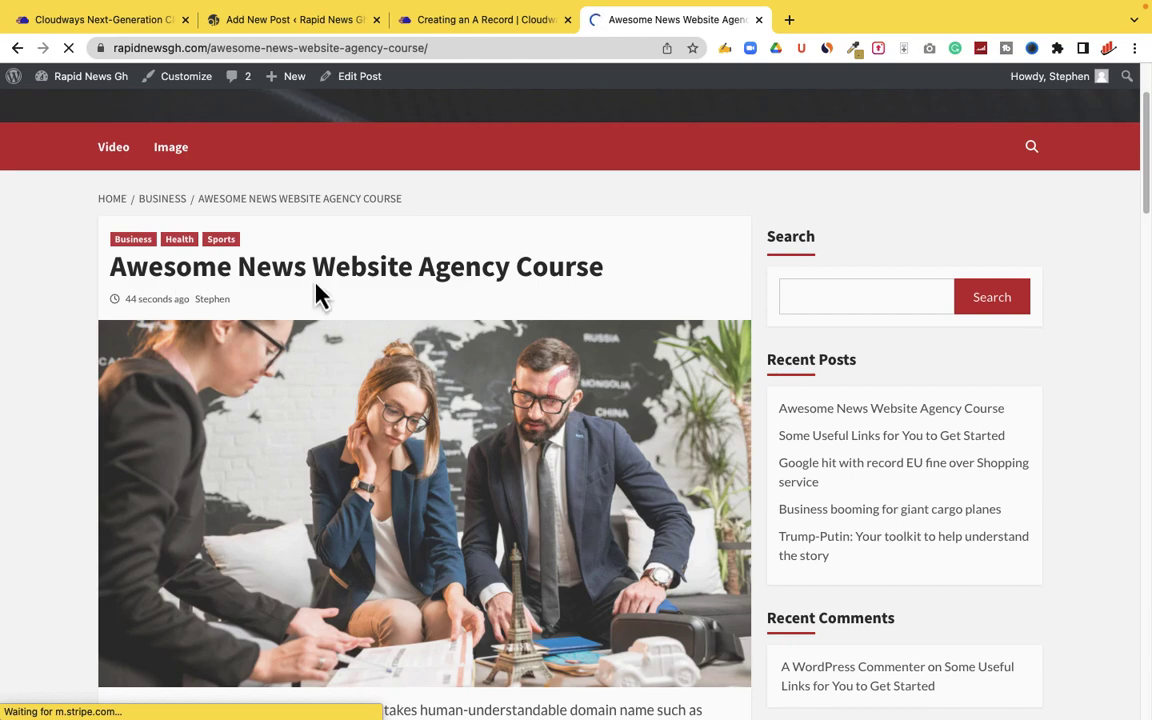
scroll(455, 329, "down", 10)
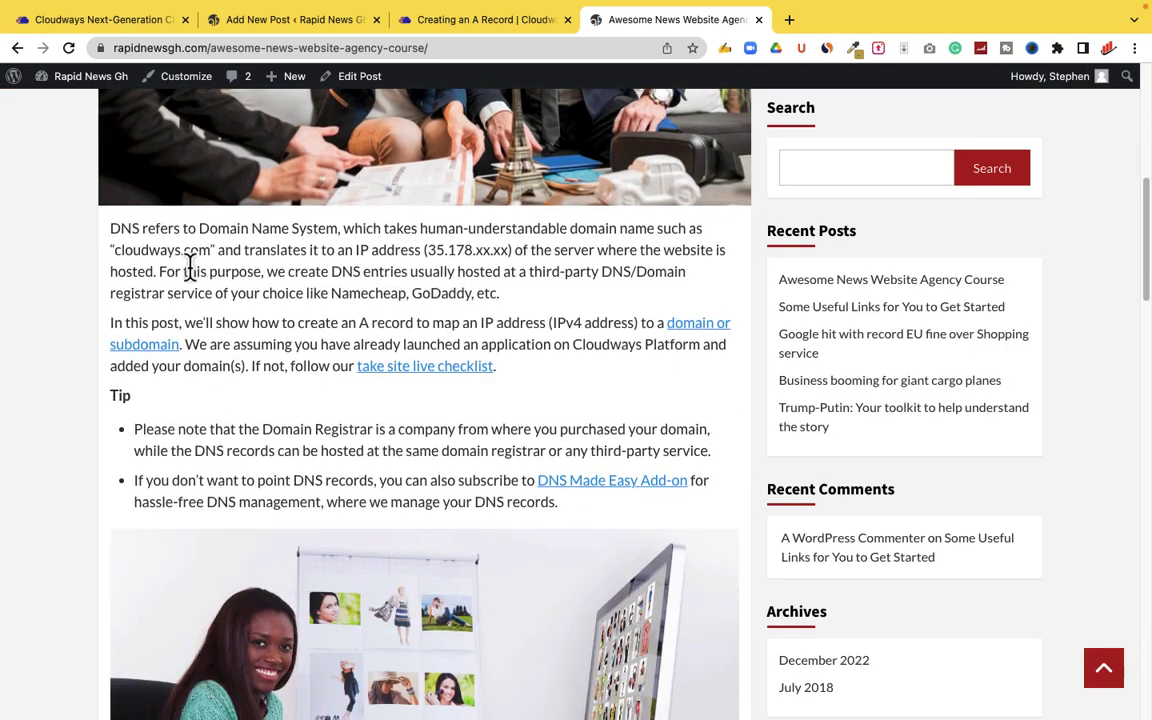
scroll(380, 447, "down", 12)
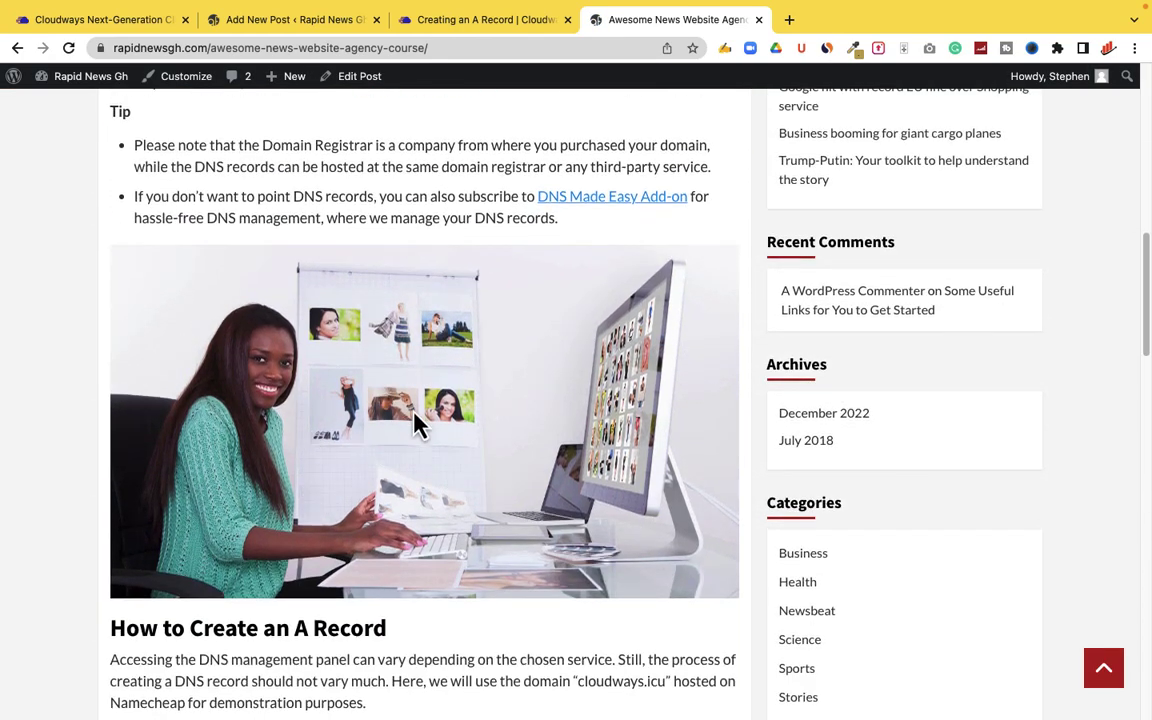
scroll(485, 420, "down", 14)
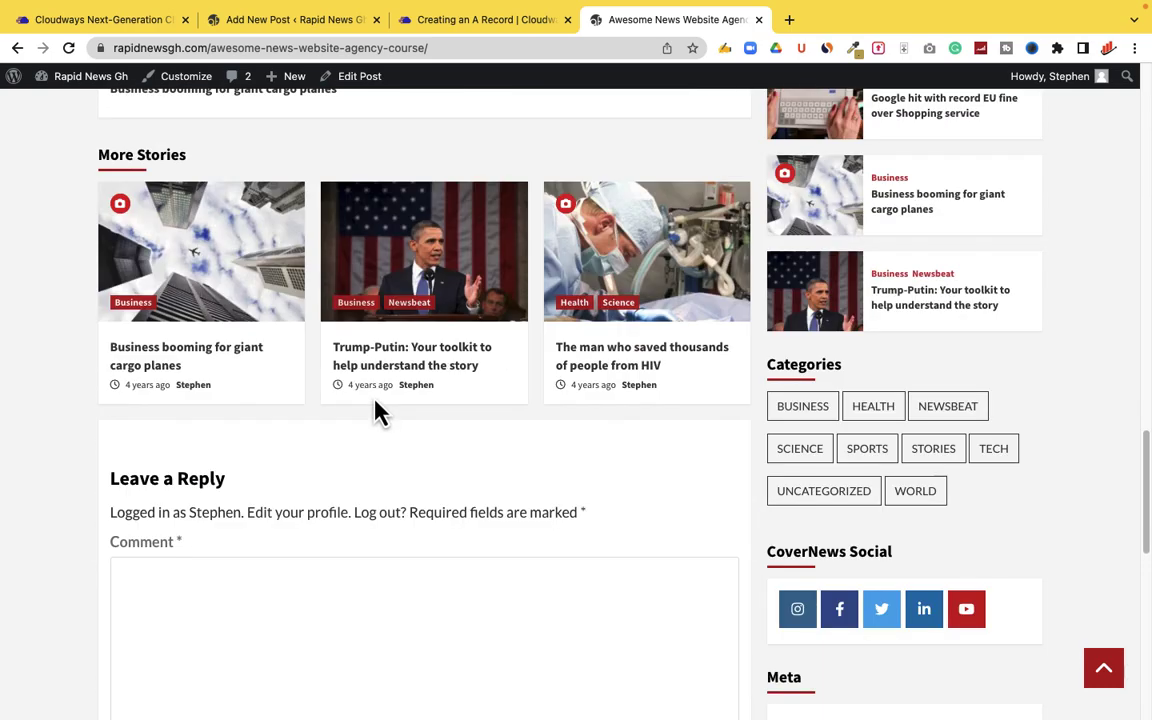
scroll(378, 410, "down", 10)
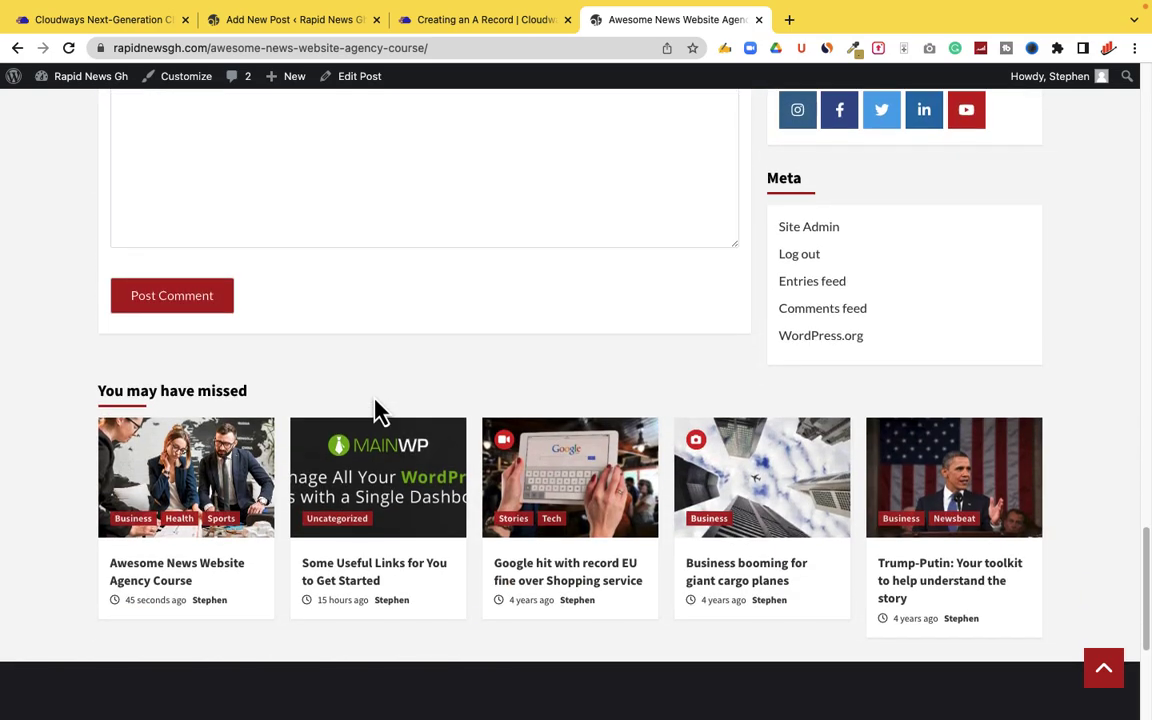
scroll(378, 410, "up", 7)
left_click(152, 429)
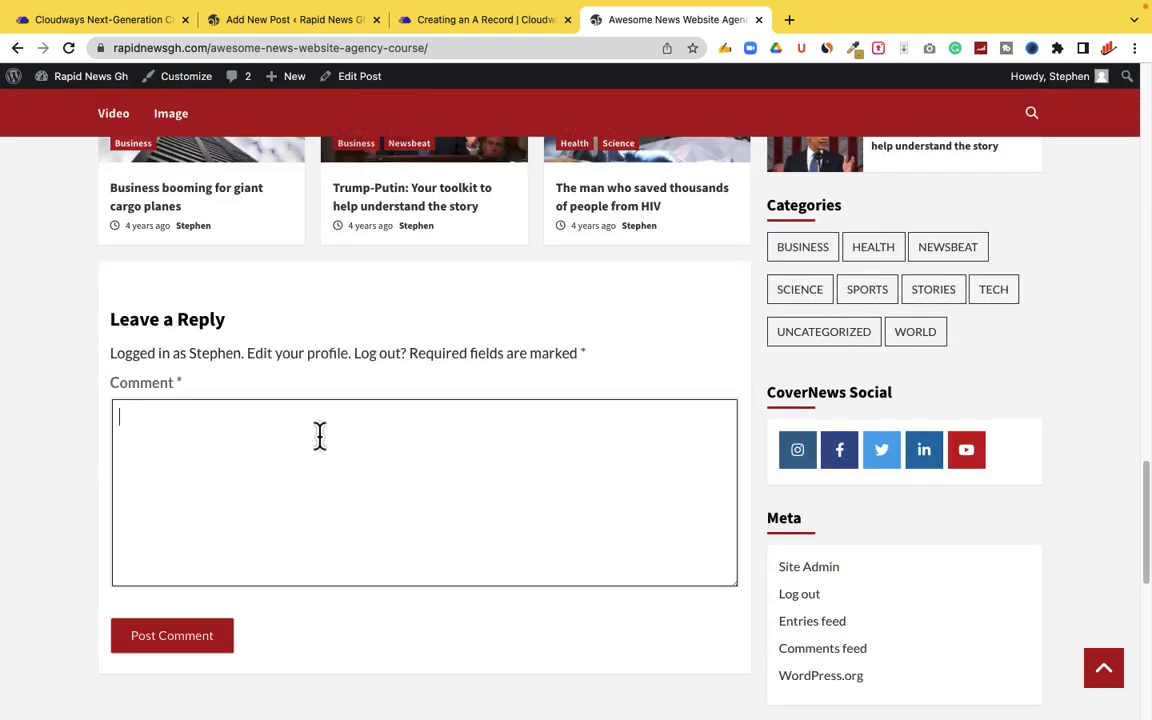
scroll(320, 435, "down", 5)
scroll(320, 435, "down", 4)
scroll(321, 442, "up", 20)
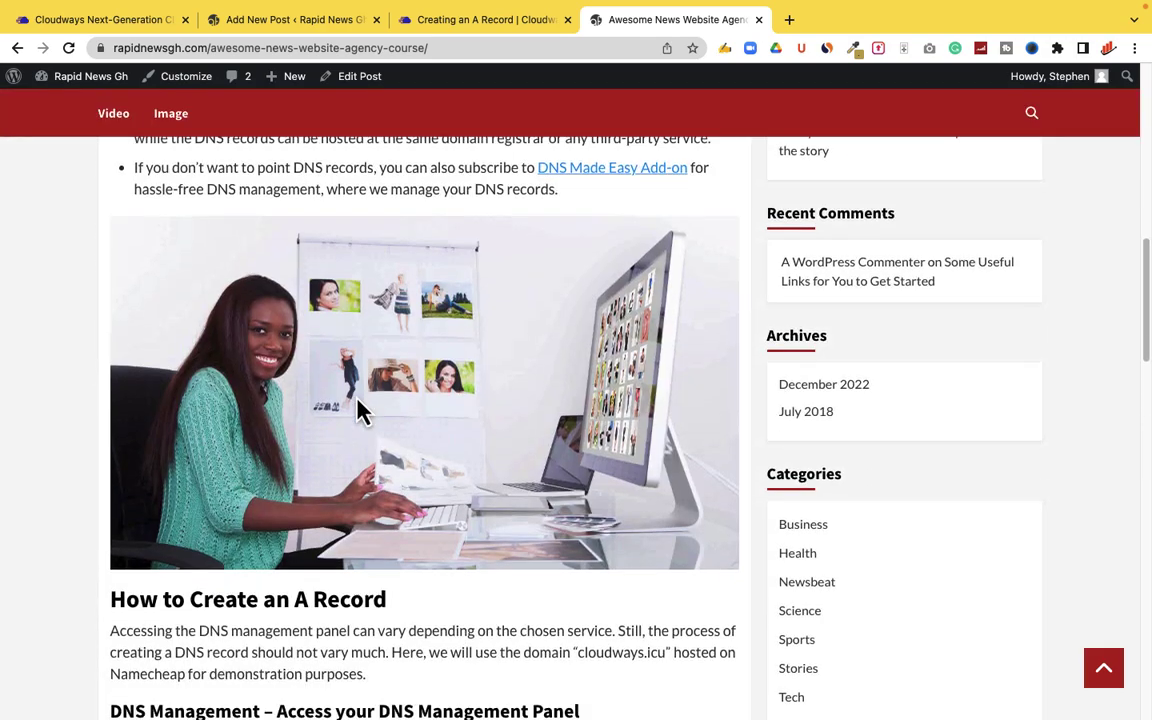
scroll(360, 410, "up", 5)
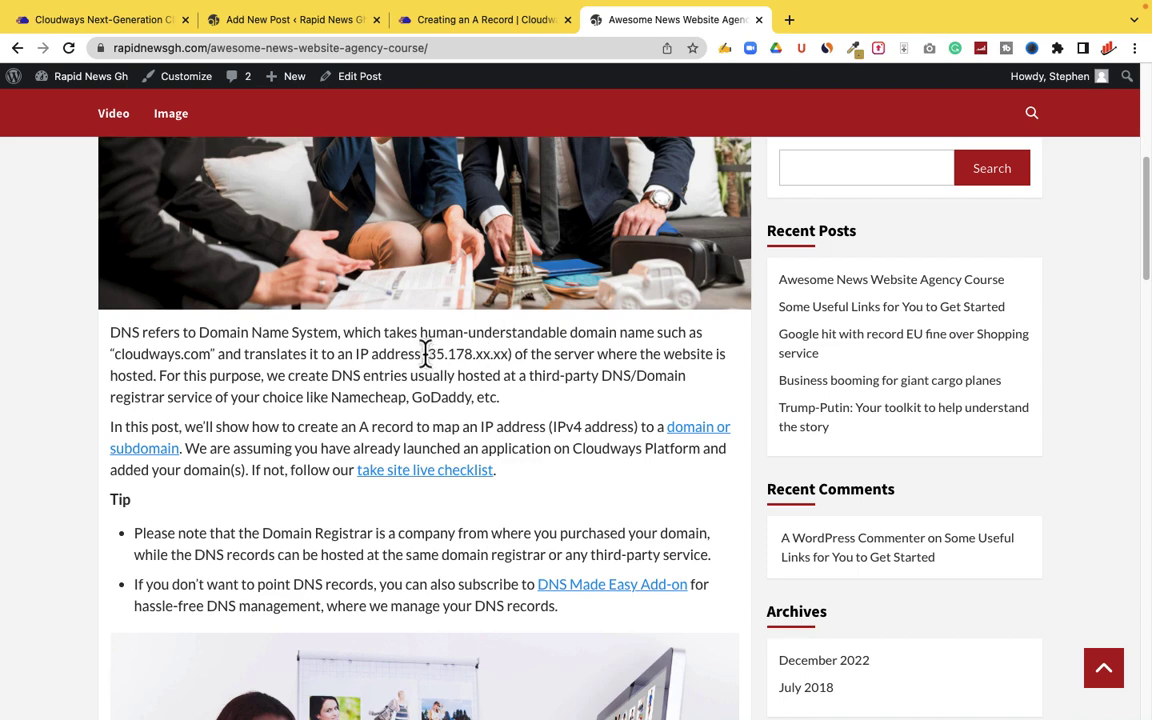
scroll(425, 353, "down", 2)
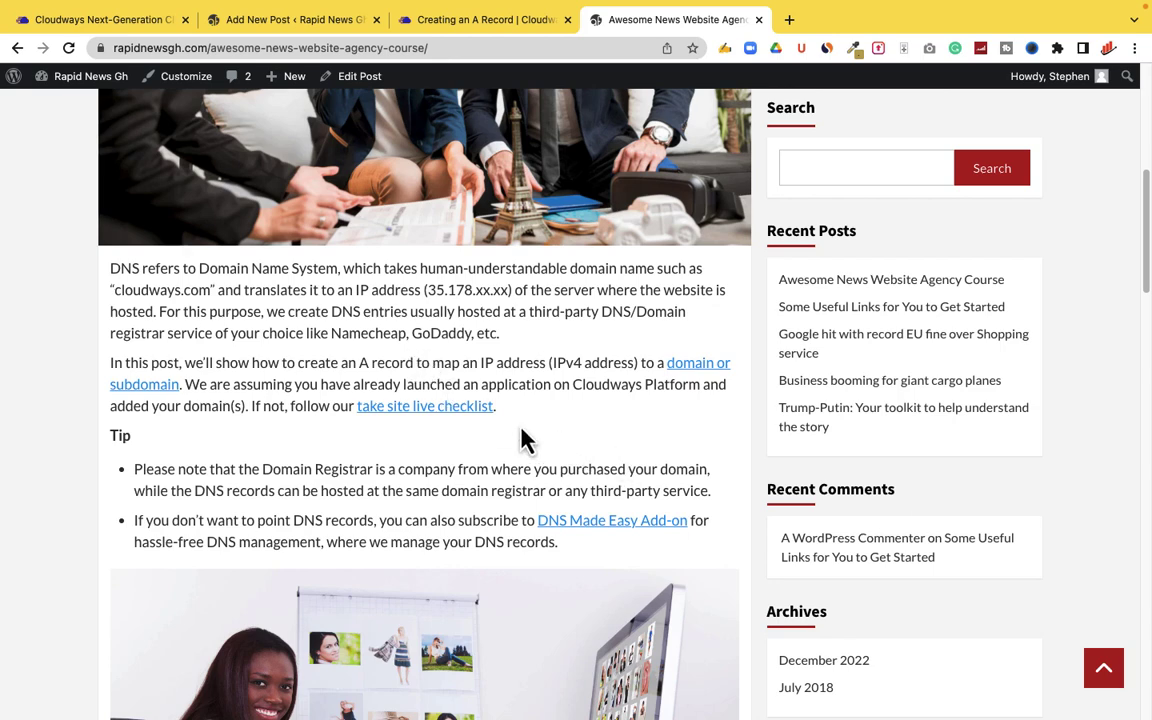
scroll(434, 428, "down", 1)
scroll(434, 437, "down", 3)
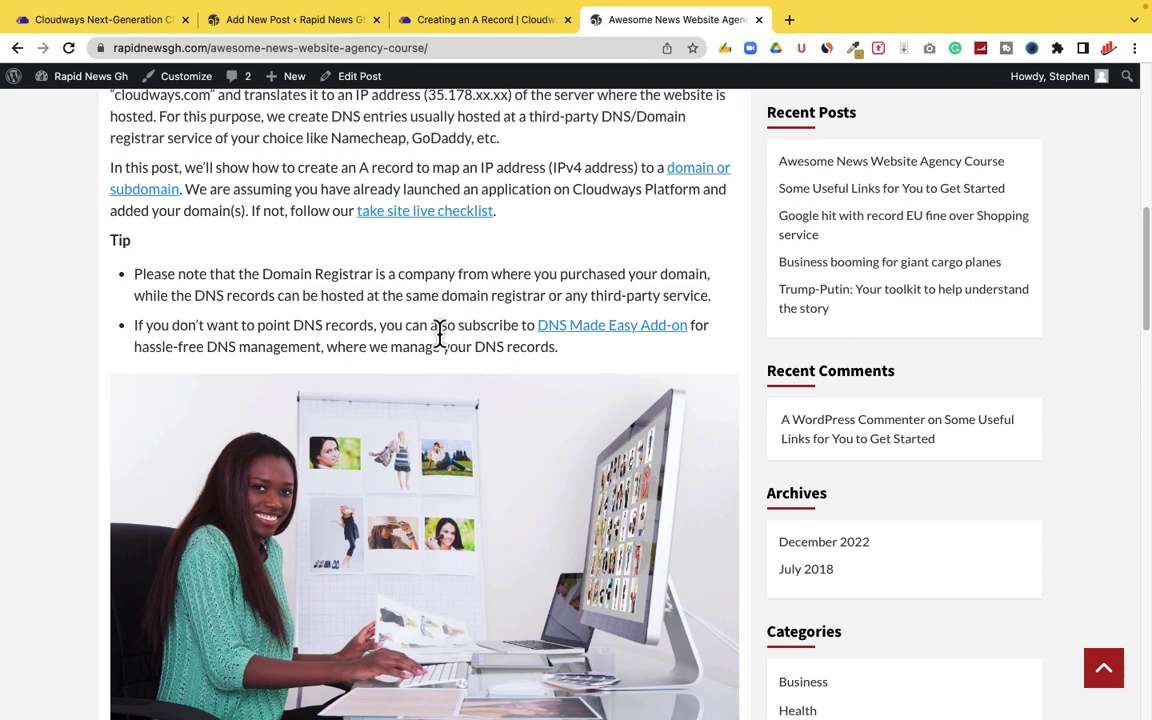
scroll(433, 335, "down", 3)
scroll(437, 358, "down", 20)
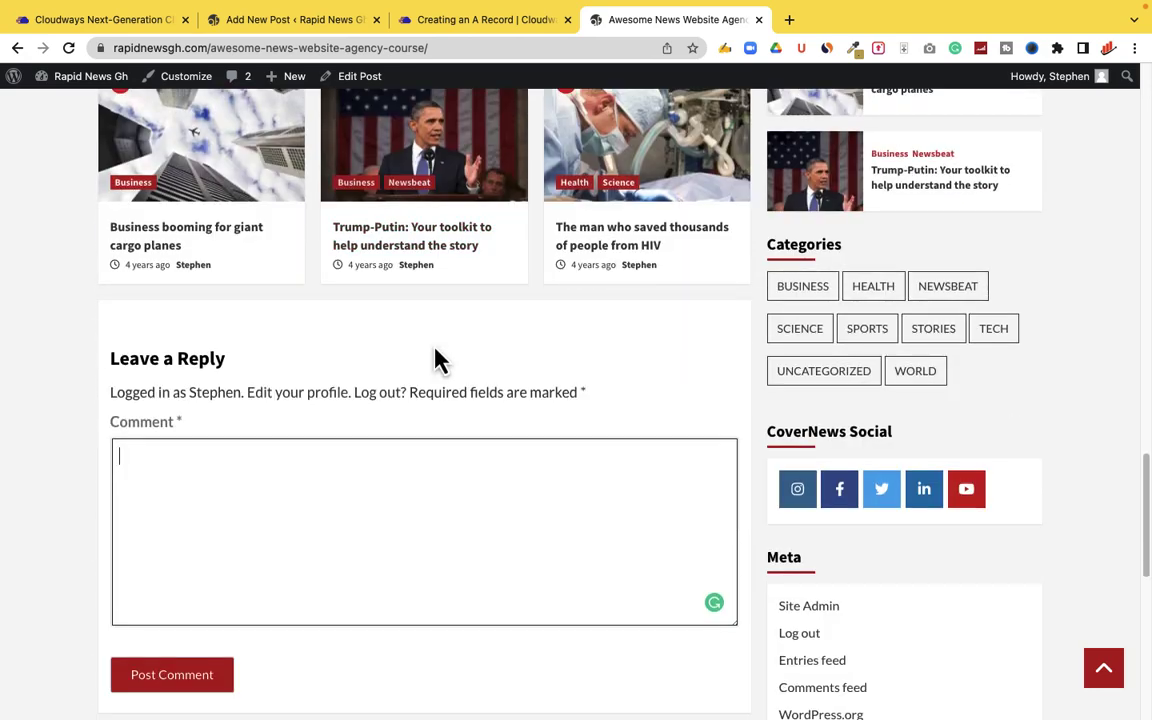
scroll(437, 358, "up", 3)
scroll(437, 358, "up", 10)
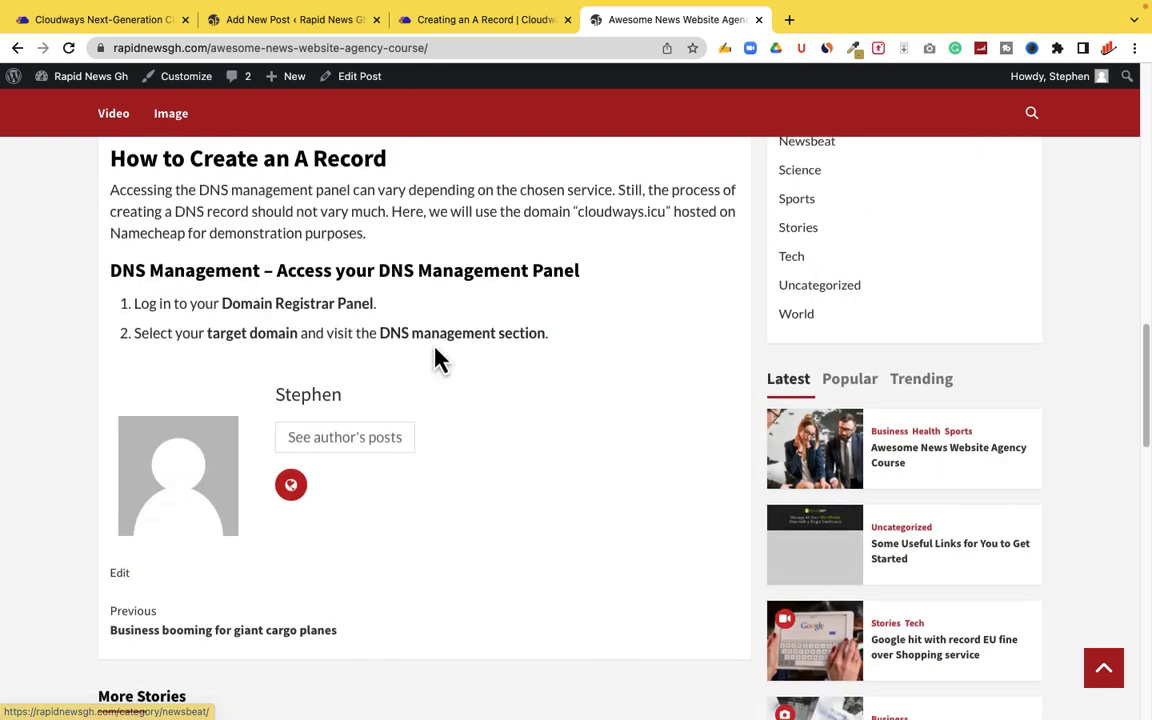
scroll(437, 358, "up", 3)
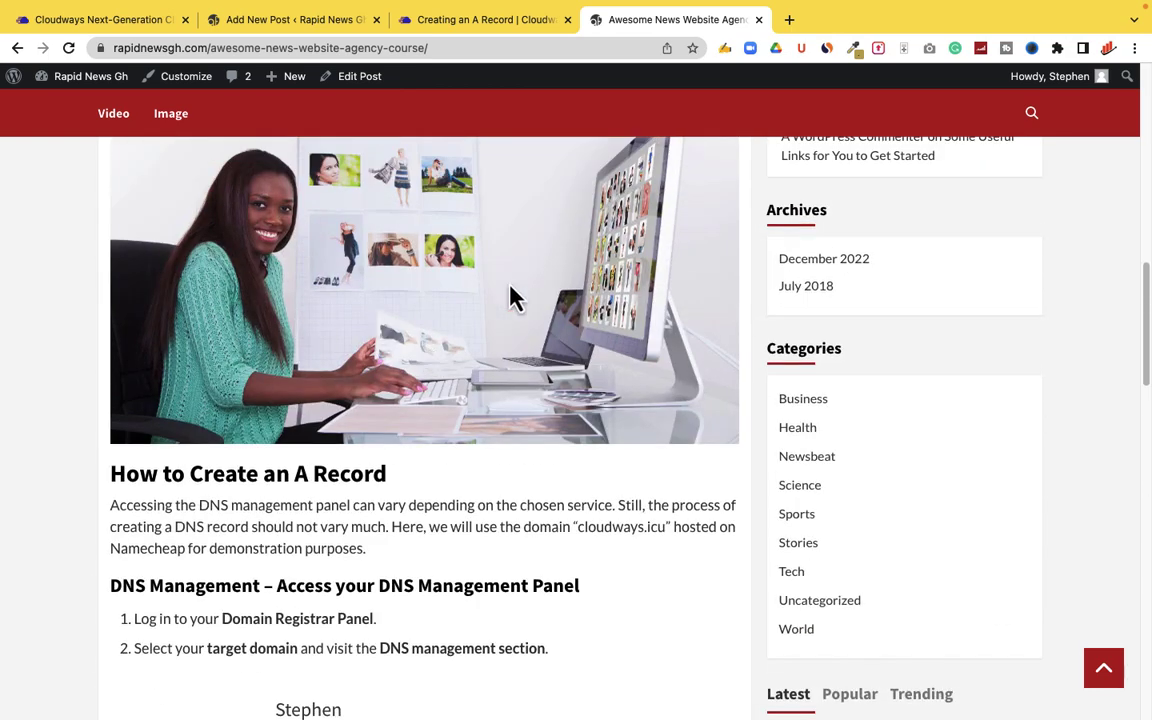
scroll(400, 395, "up", 5)
scroll(400, 395, "up", 5)
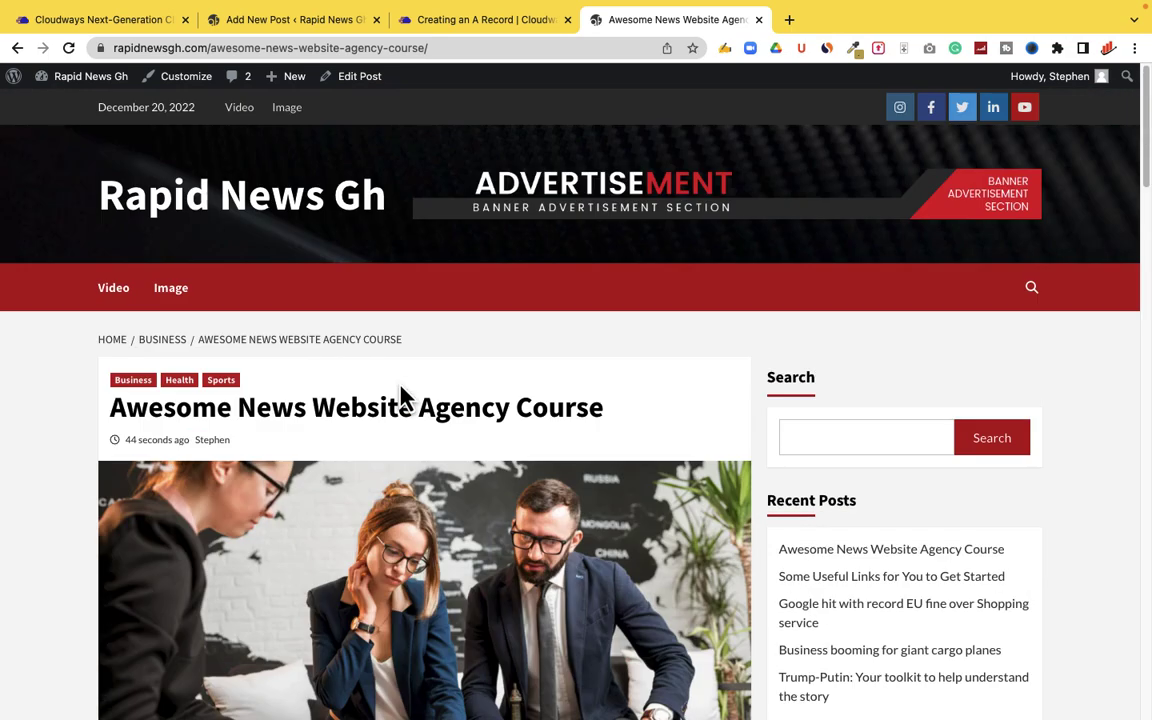